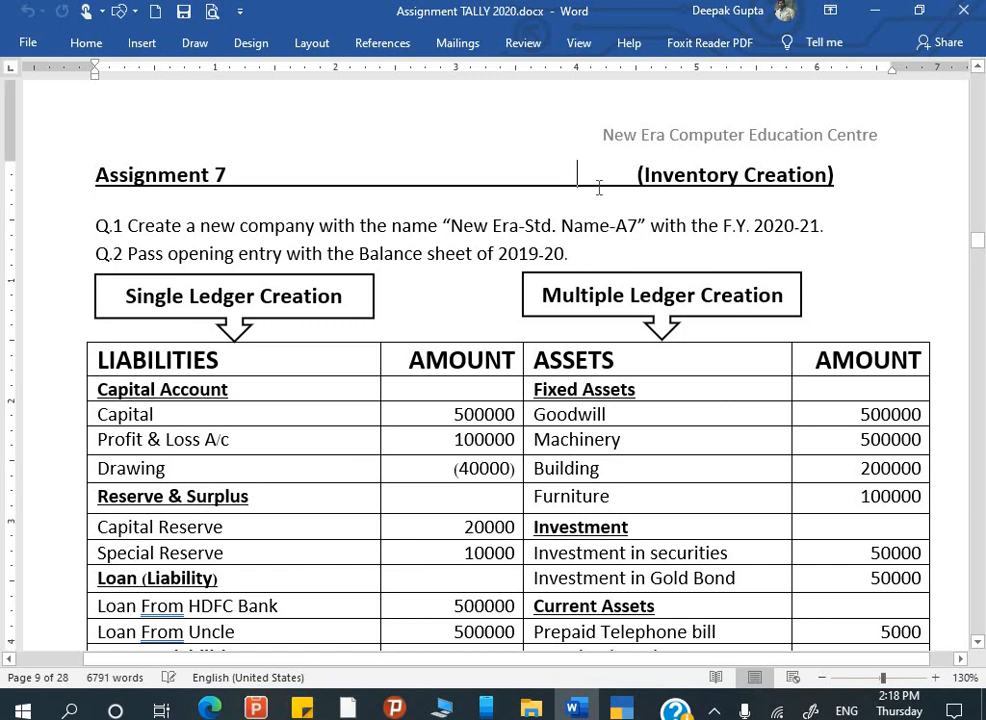
# Review Assignment 7 in the Word document: company details, balance sheet, customer and supplier bills, stock items and transaction questions
pyautogui.scroll(-1, 424, 211)
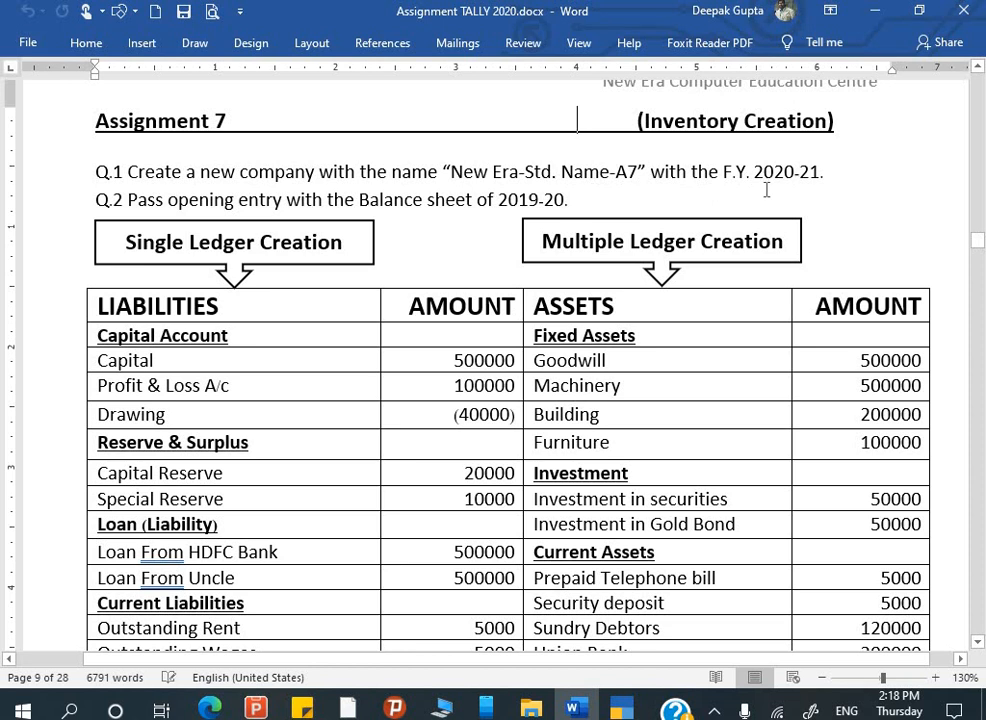
pyautogui.scroll(-1, 466, 217)
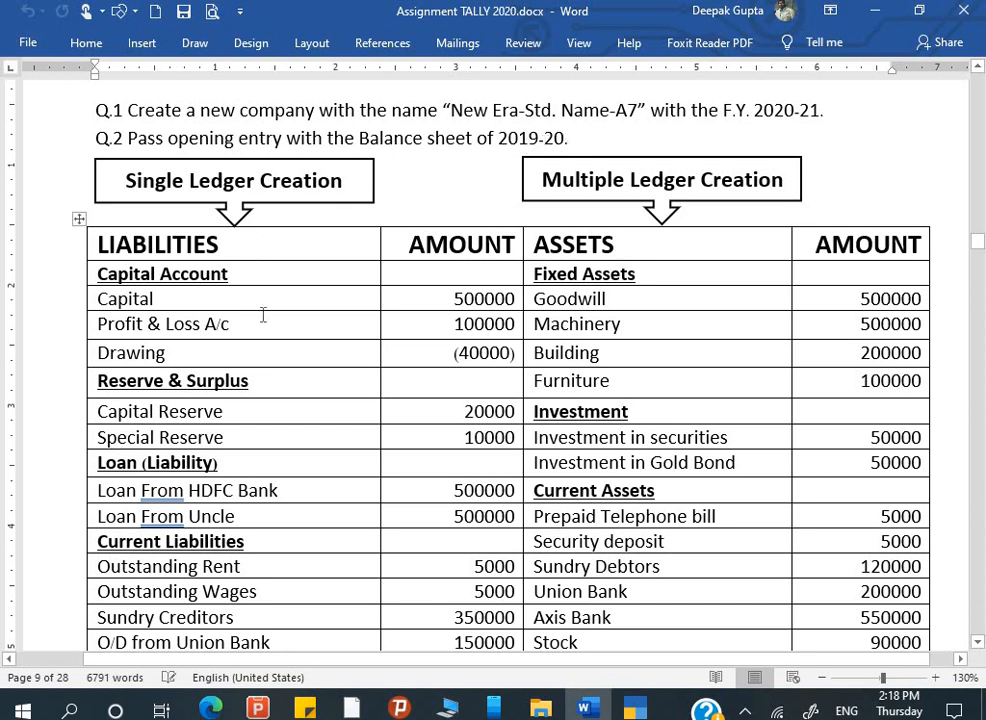
pyautogui.scroll(-2, 247, 458)
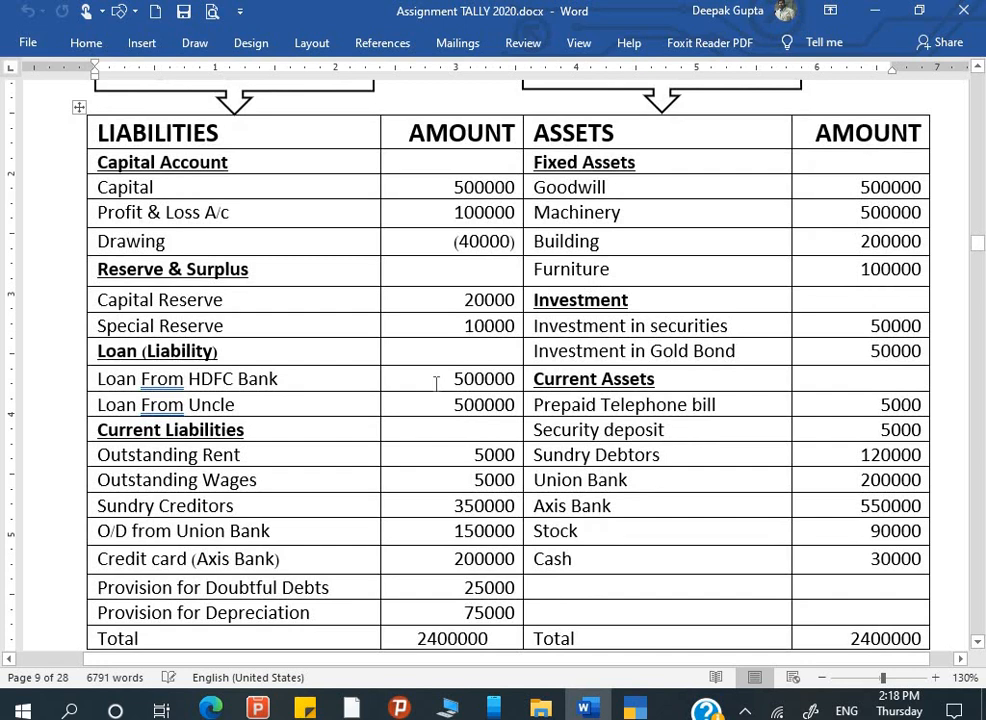
pyautogui.scroll(-10, 436, 383)
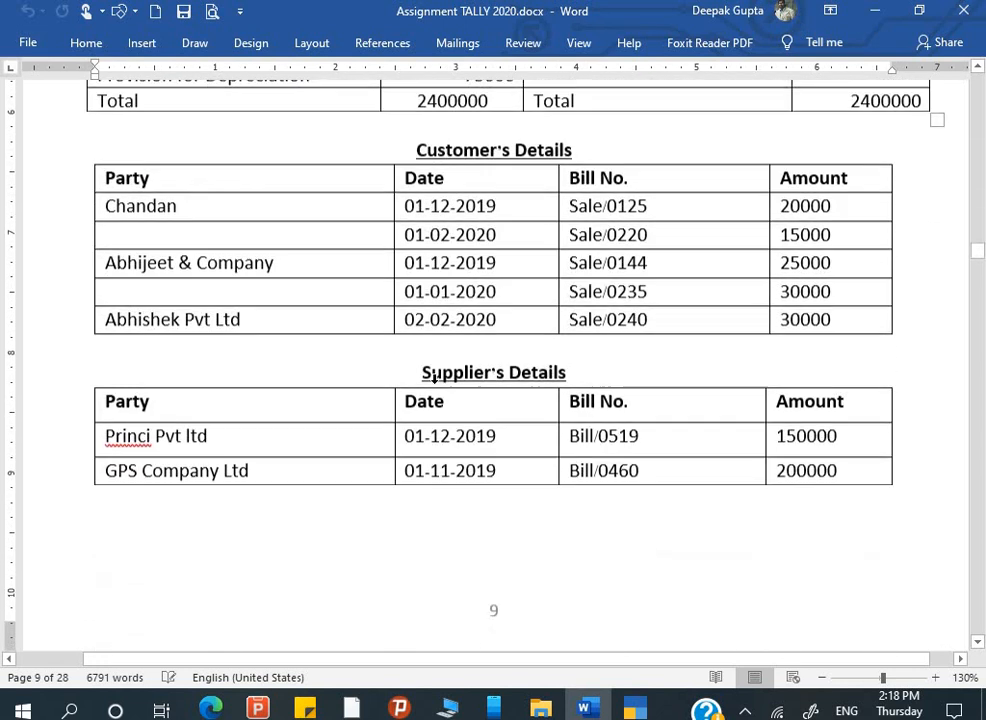
pyautogui.scroll(-11, 434, 380)
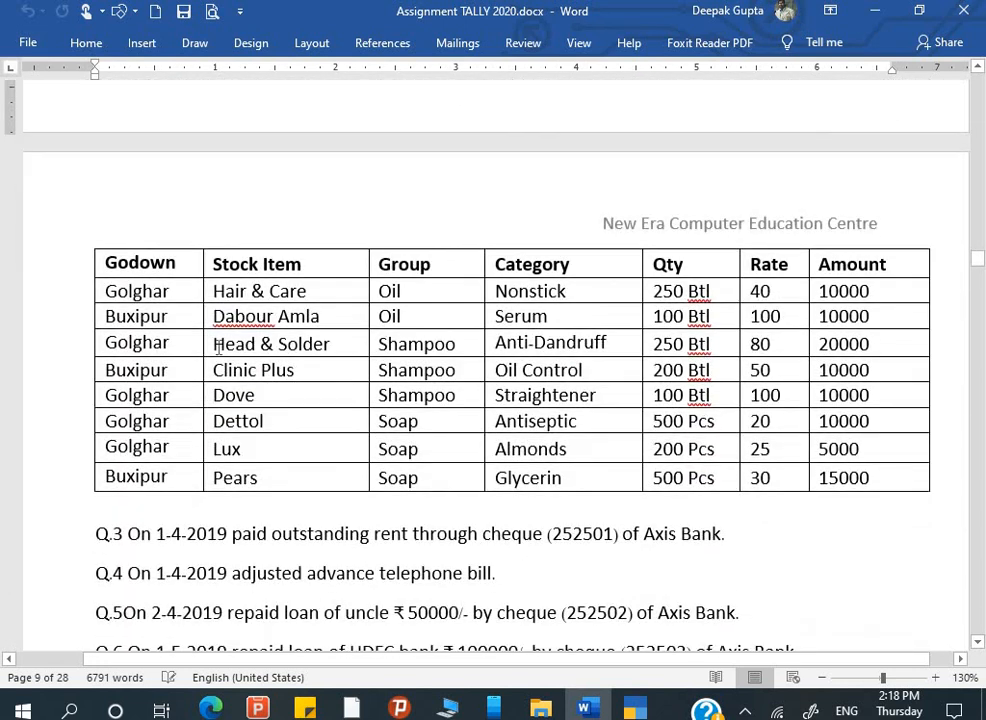
pyautogui.scroll(11, 458, 363)
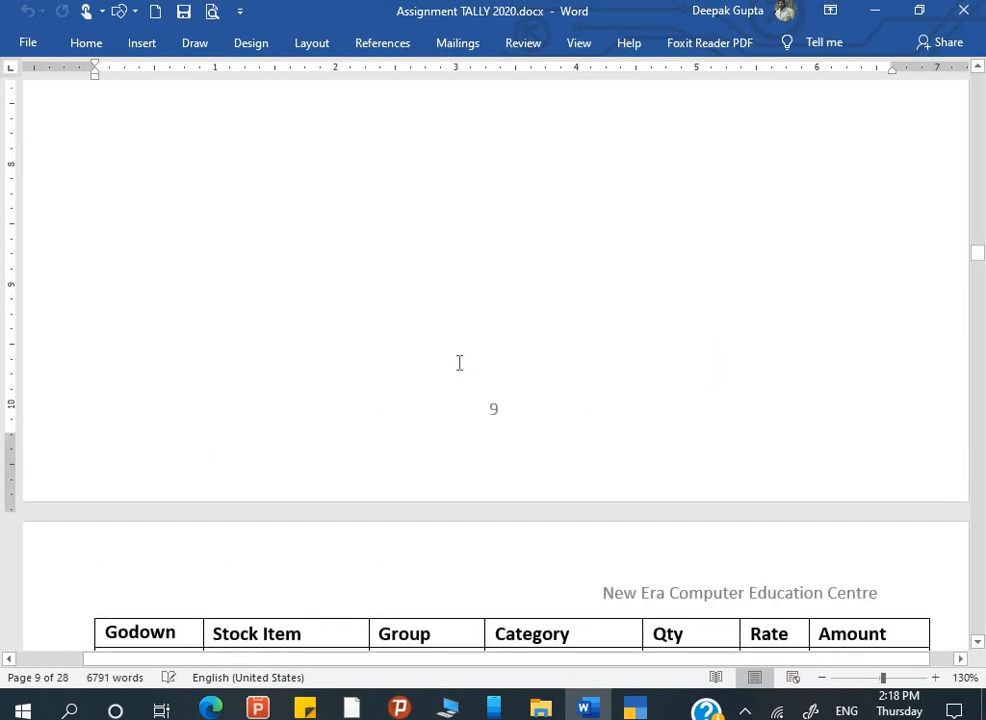
pyautogui.scroll(4, 459, 366)
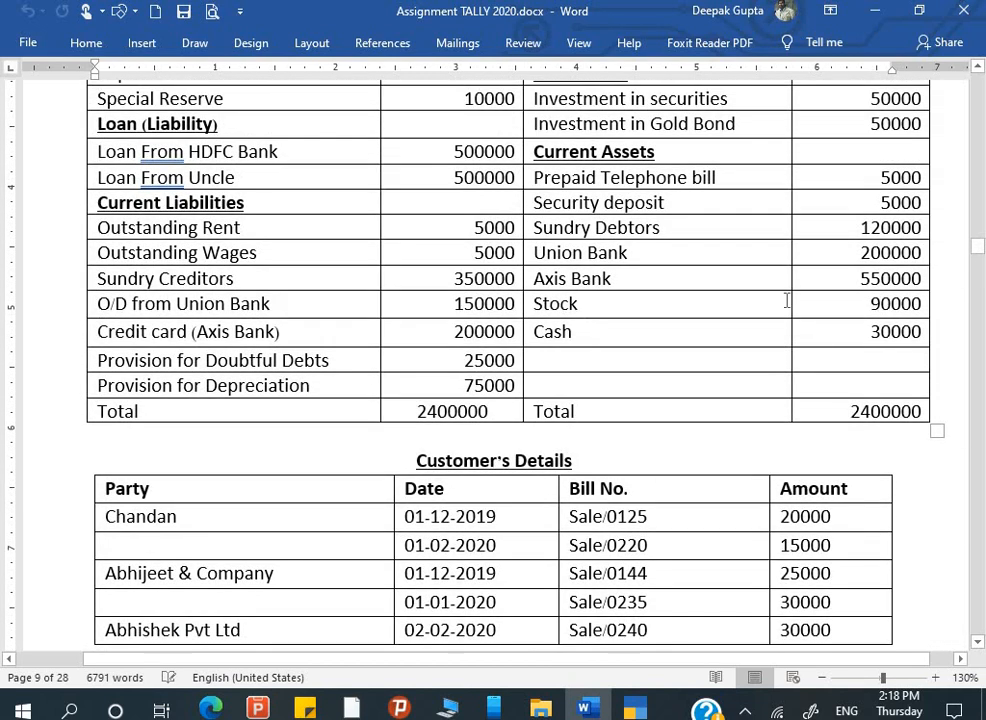
pyautogui.scroll(-16, 876, 313)
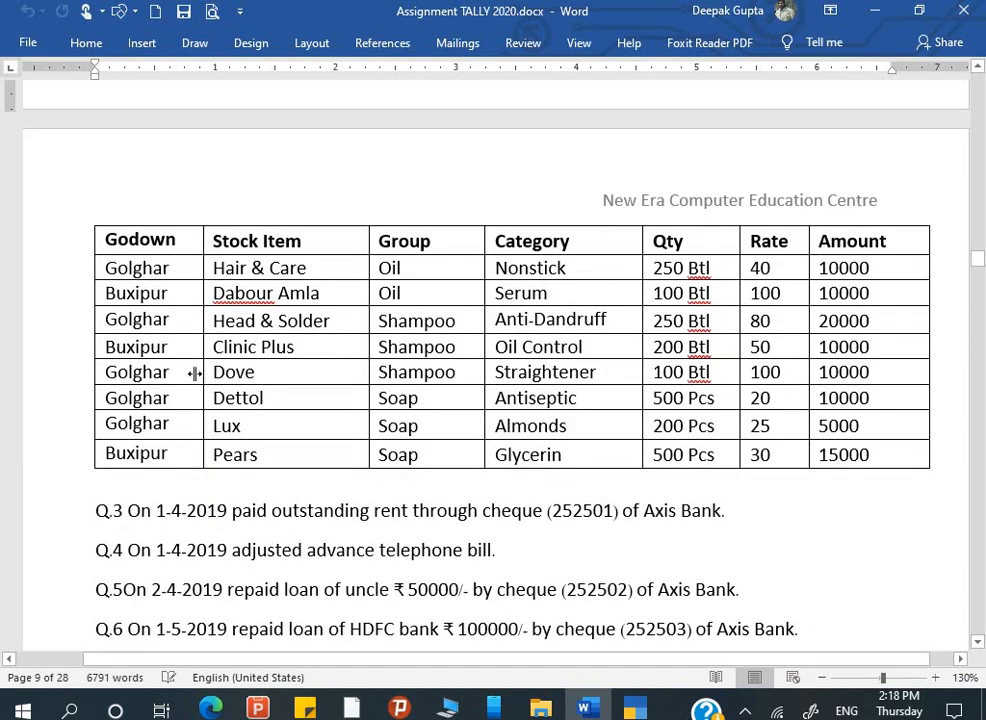
pyautogui.scroll(-1, 290, 405)
pyautogui.click(312, 392)
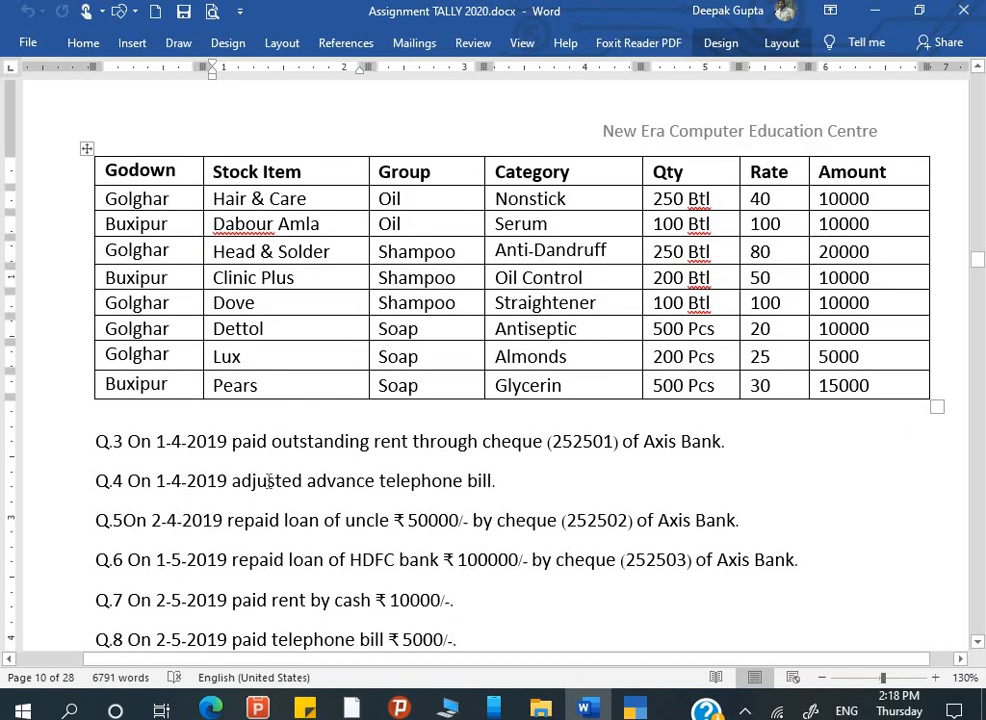
pyautogui.scroll(-4, 278, 502)
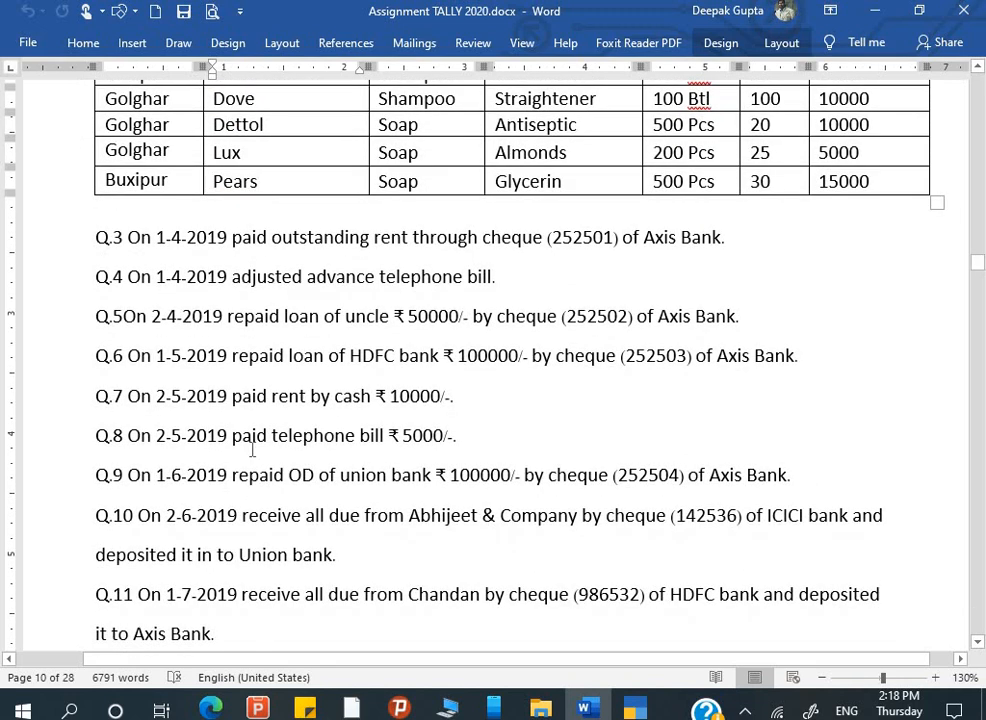
pyautogui.scroll(-1, 252, 450)
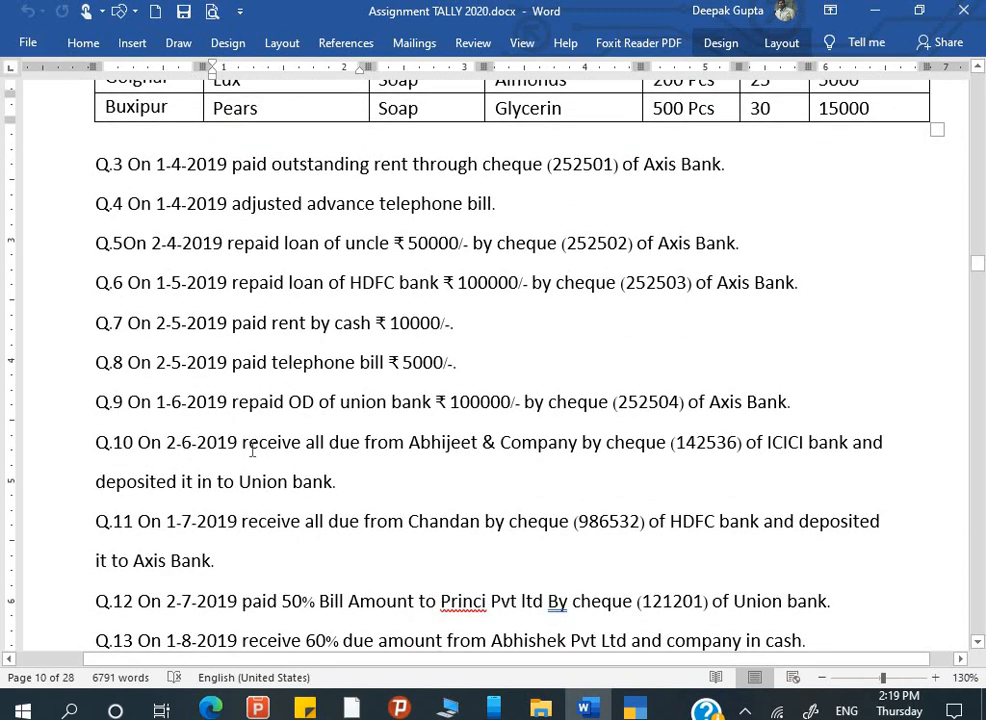
pyautogui.scroll(10, 252, 450)
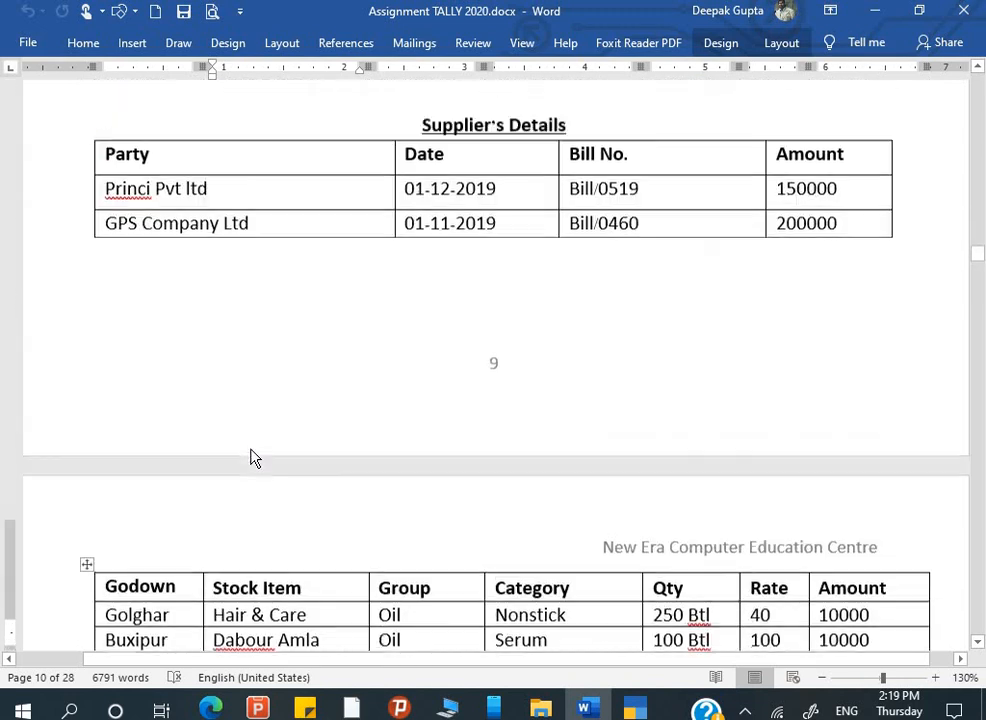
pyautogui.scroll(5, 255, 458)
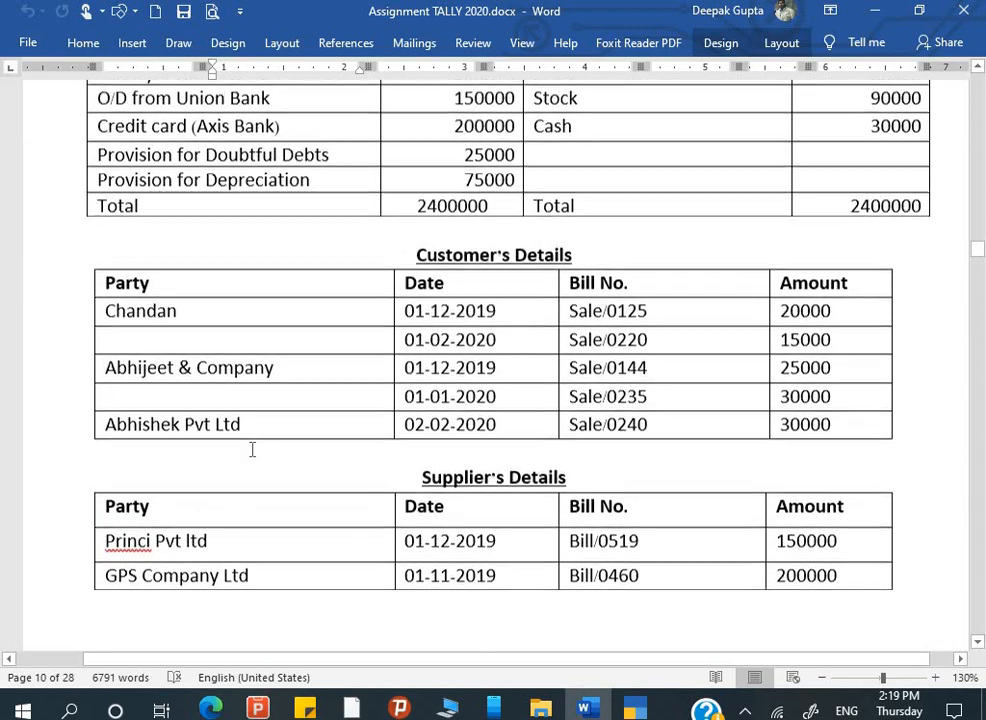
pyautogui.scroll(7, 252, 450)
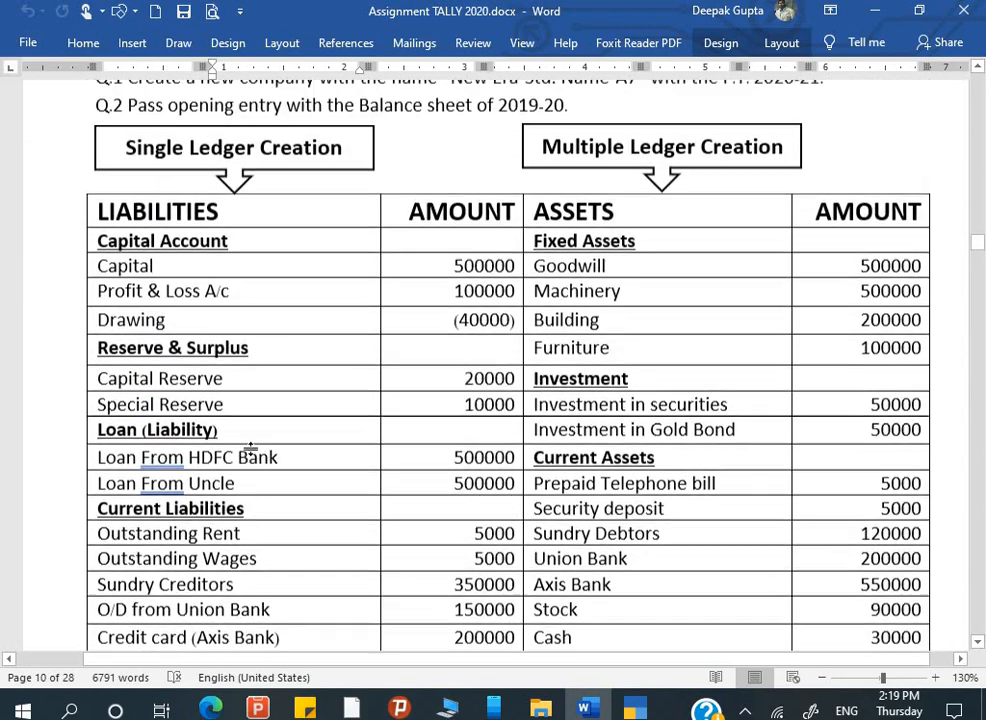
pyautogui.scroll(1, 250, 447)
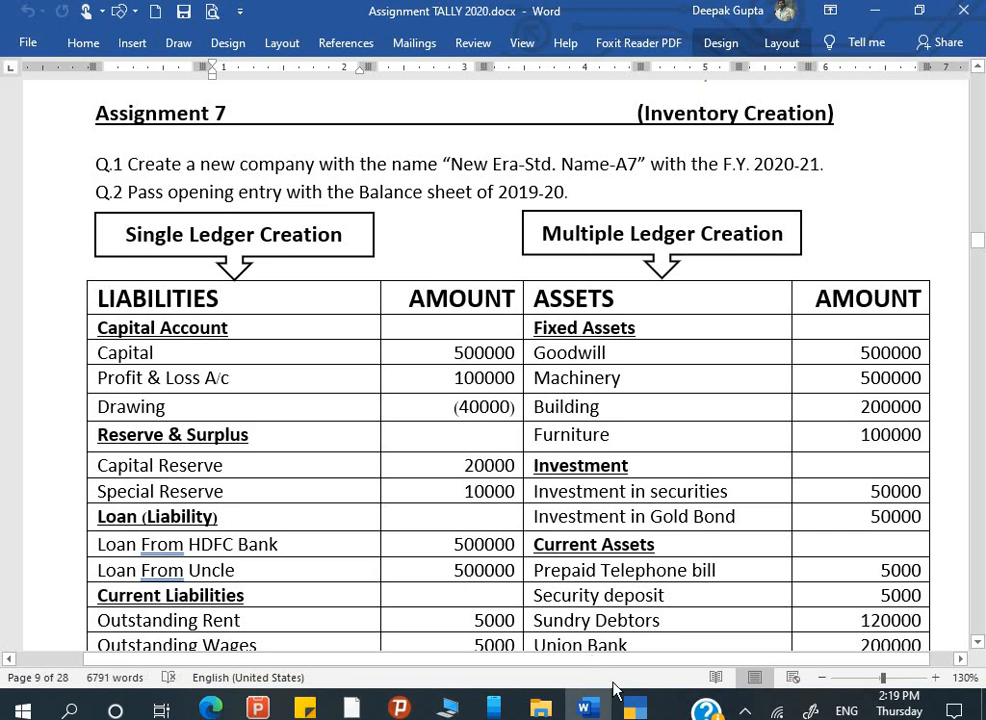
# Switch to TallyPrime and start a new company named New Era, the student's first name and A7, with Uttar Pradesh as state
pyautogui.click(635, 706)
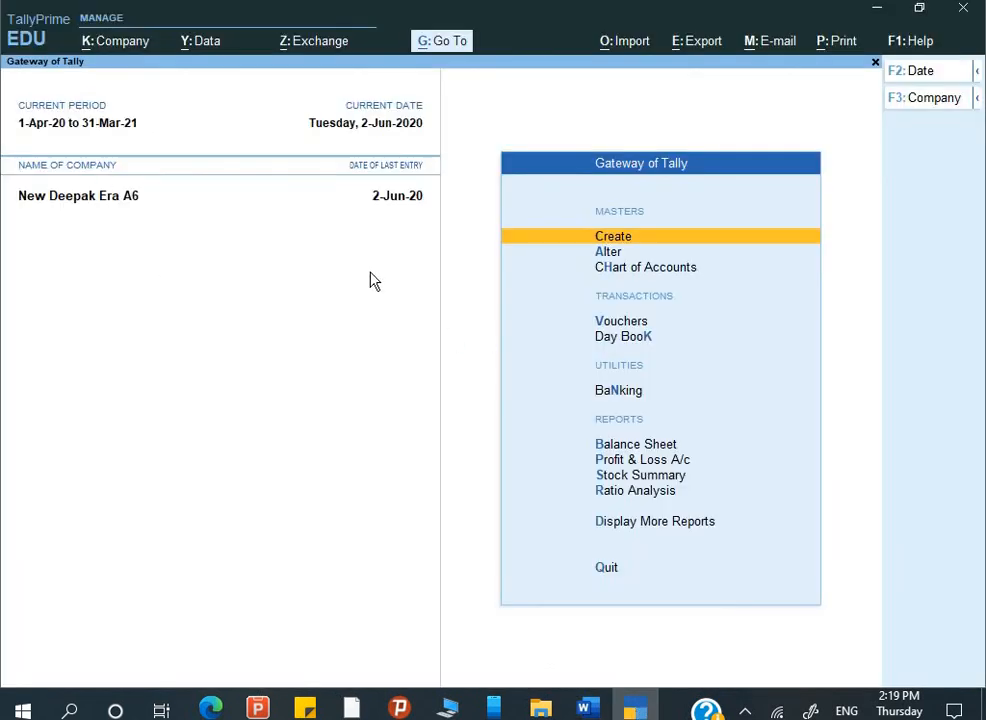
pyautogui.hotkey('alt', 'k')
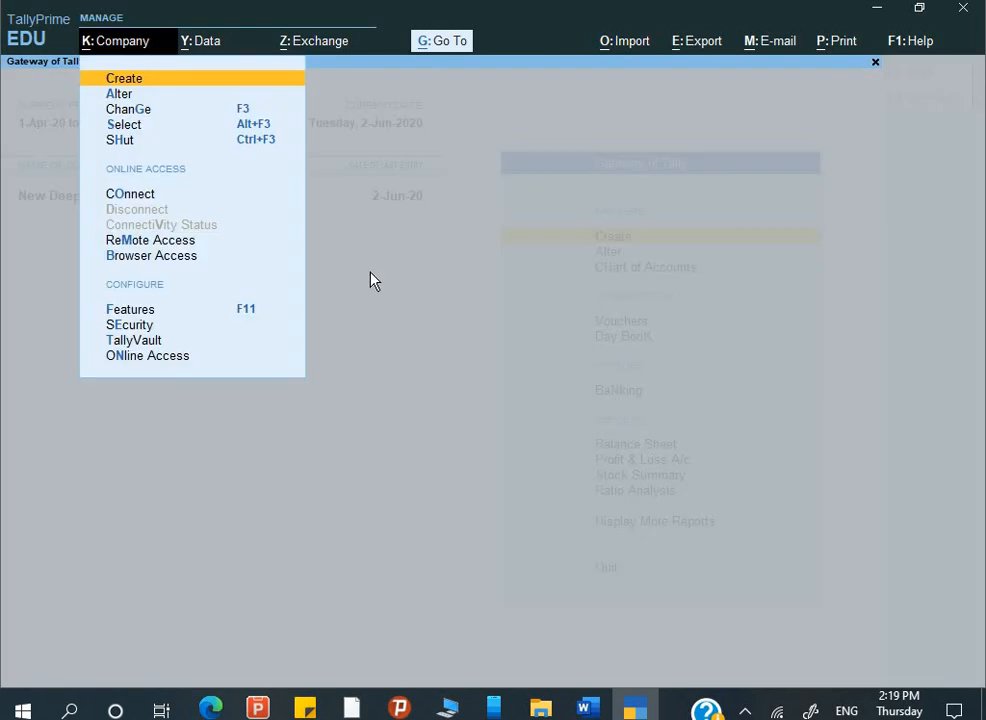
pyautogui.press('Return')
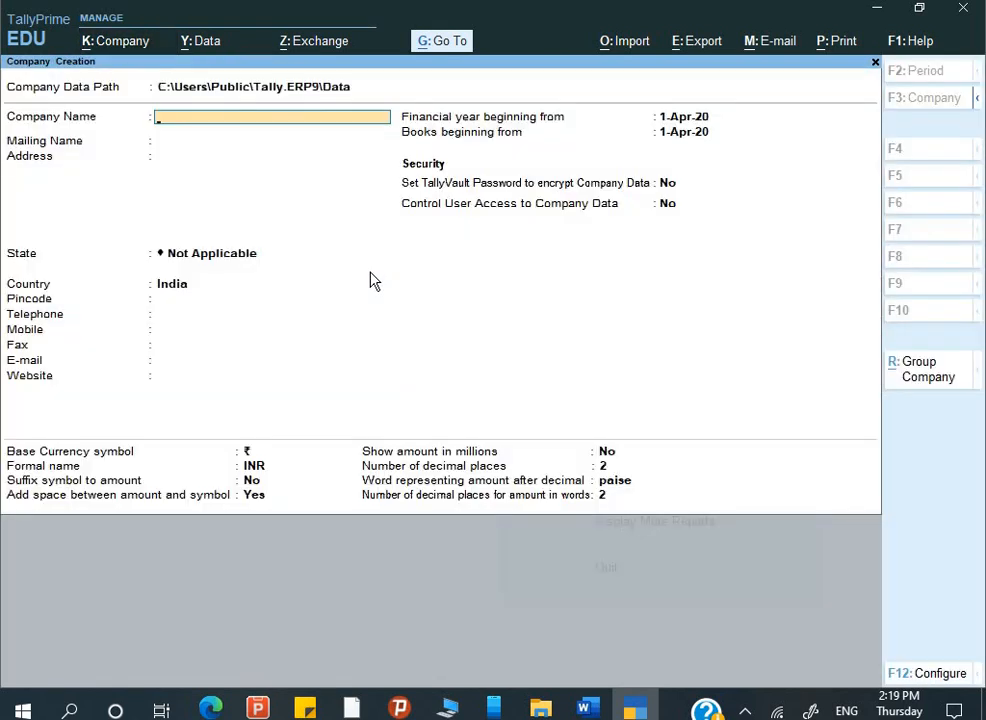
pyautogui.hotkey('alt', 'Tab')
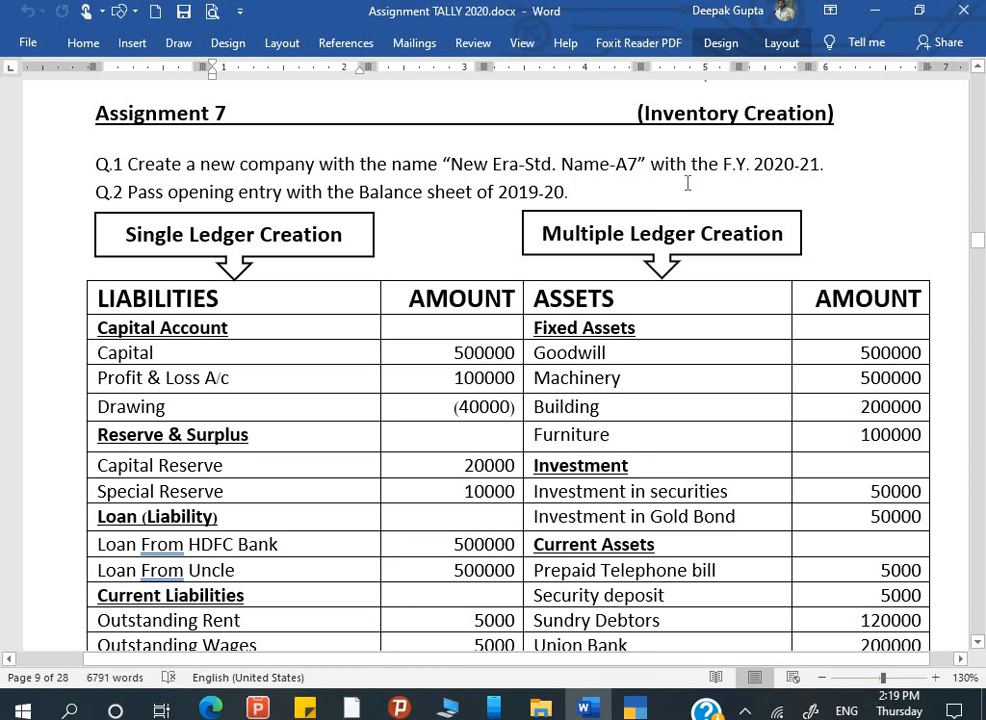
pyautogui.hotkey('alt', 'Tab')
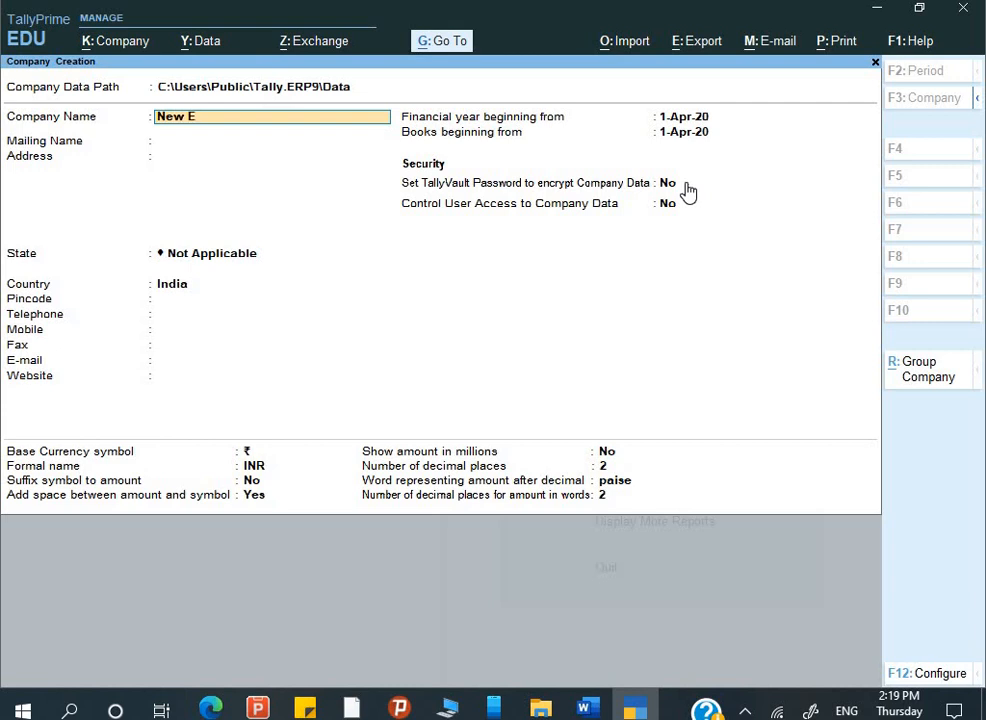
pyautogui.write('Deepak A7')
pyautogui.press('Return')
pyautogui.press('Return')
pyautogui.press('Return')
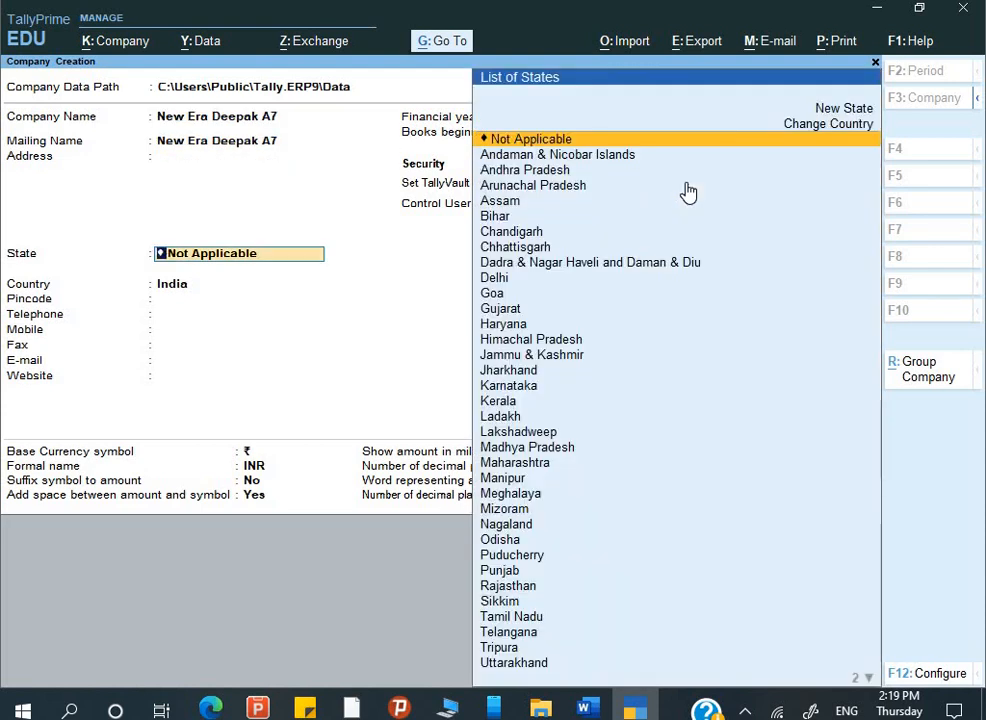
pyautogui.write('U')
pyautogui.press('Down')
pyautogui.press('Return')
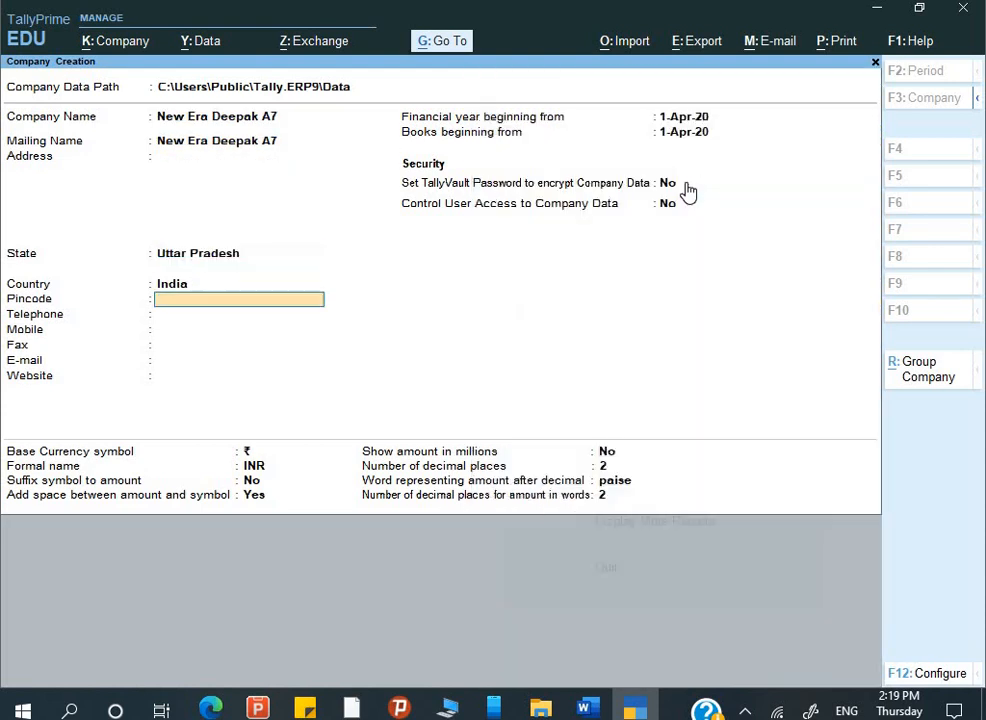
# Leave the company's contact fields blank, keep the books beginning 1-Apr-20 and no security options, and create the company
pyautogui.press('Return')
pyautogui.press('Return')
pyautogui.press('Return')
pyautogui.press('Return')
pyautogui.press('Return')
pyautogui.press('Return')
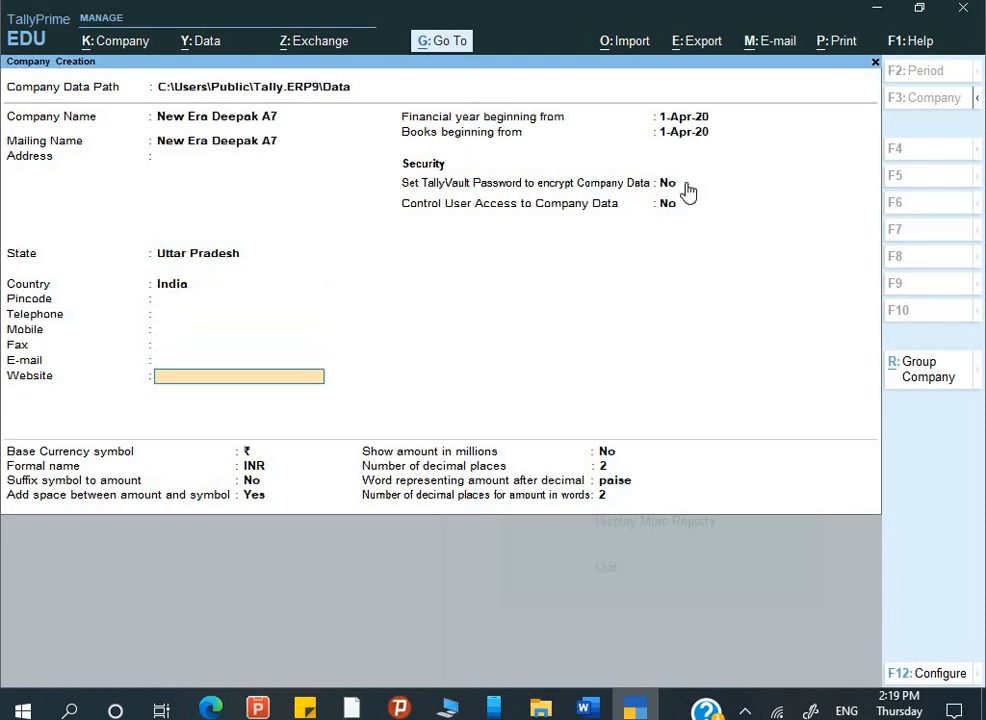
pyautogui.press('Return')
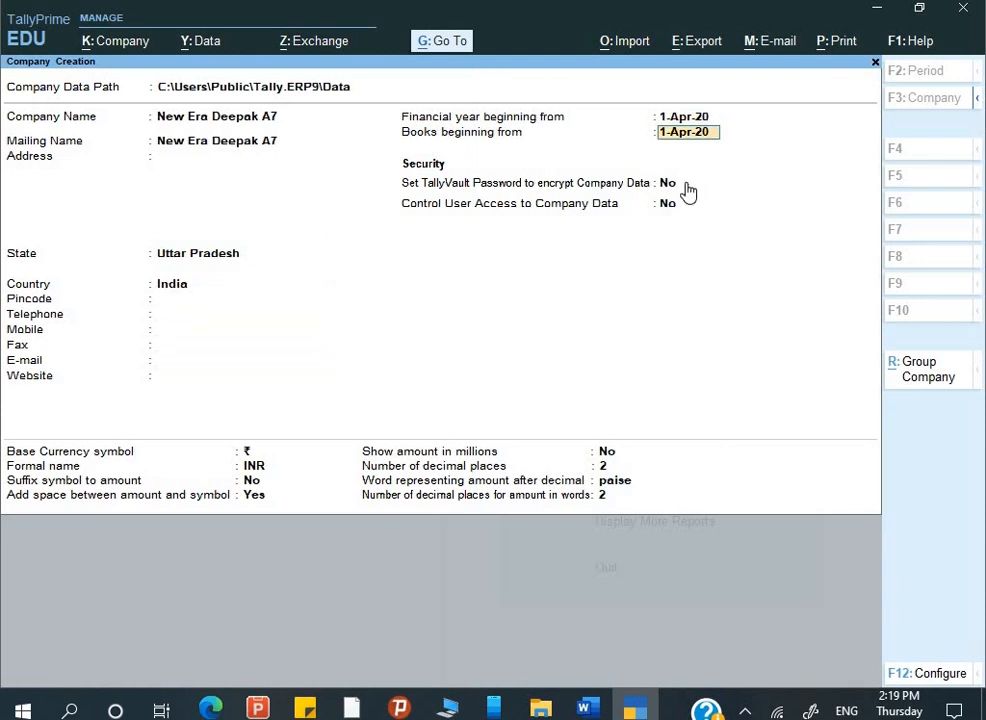
pyautogui.press('Return')
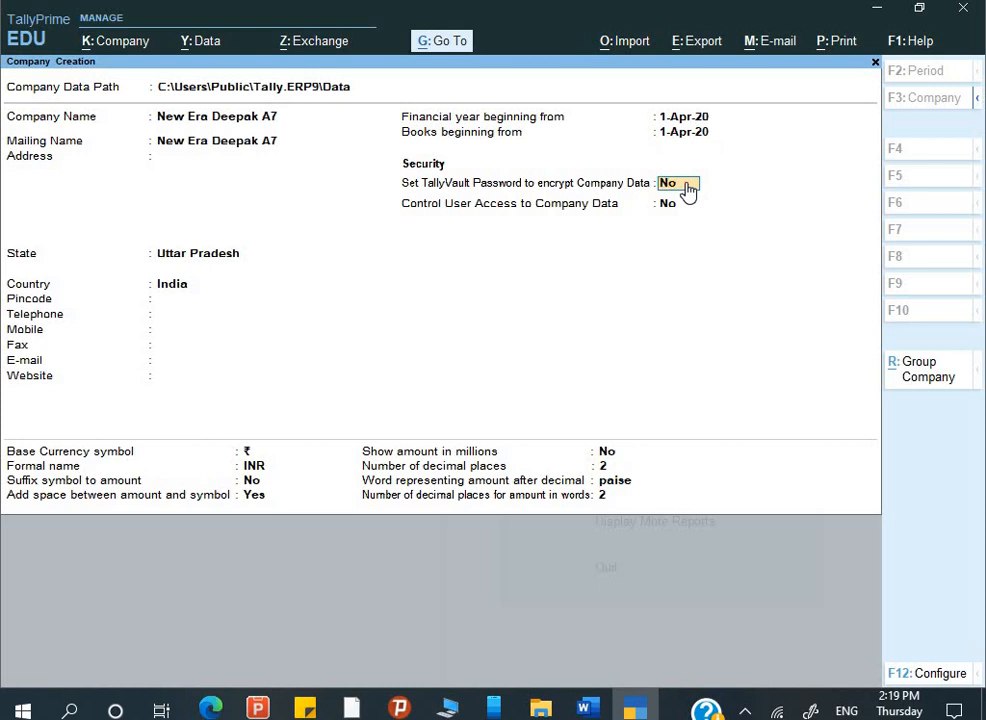
pyautogui.click(687, 185)
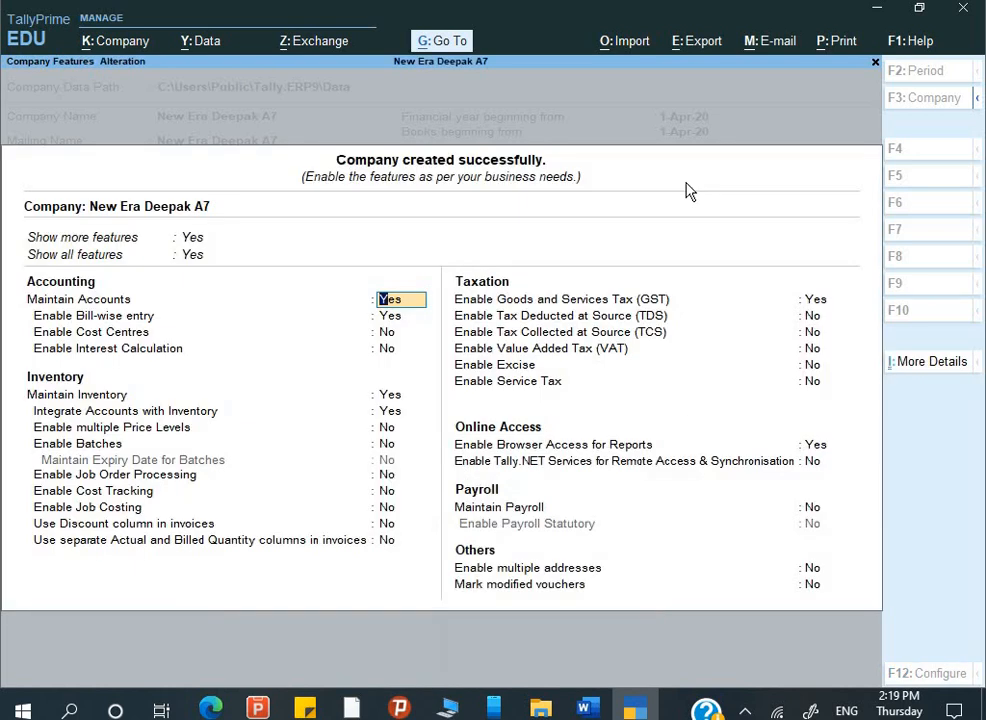
# Keep the new company's accounting and inventory features at their defaults and go to the Goods and Services Tax (GST) option
pyautogui.press('Down')
pyautogui.press('Down')
pyautogui.press('Down')
pyautogui.press('Down')
pyautogui.press('Down')
pyautogui.press('Down')
pyautogui.press('Down')
pyautogui.press('Down')
pyautogui.press('Down')
pyautogui.press('Down')
pyautogui.press('Down')
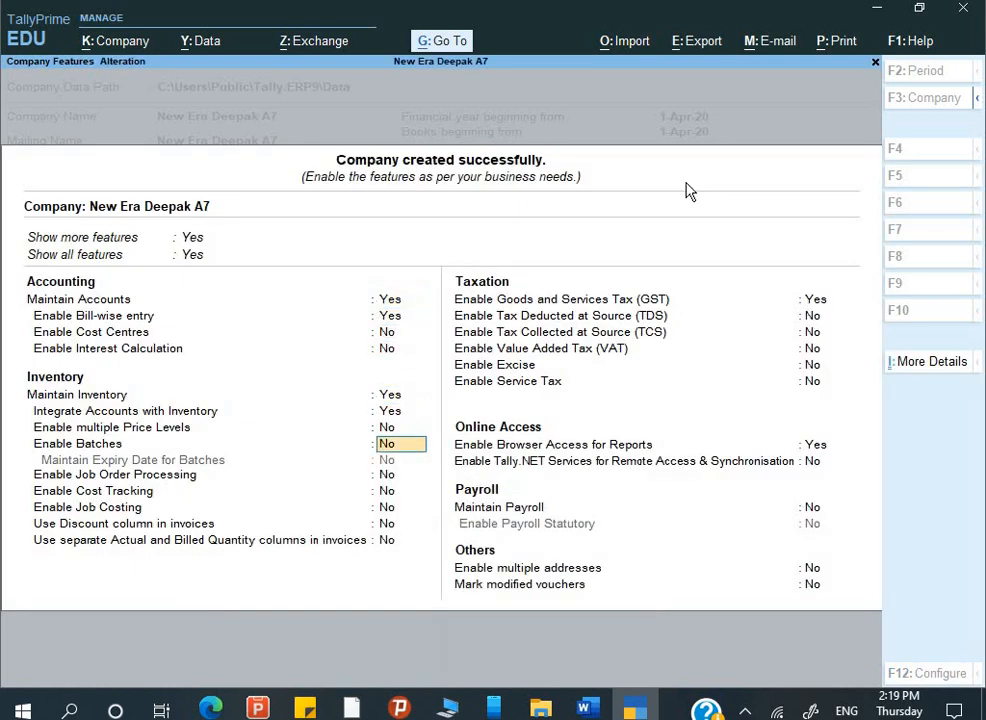
pyautogui.press('Down')
pyautogui.press('Down')
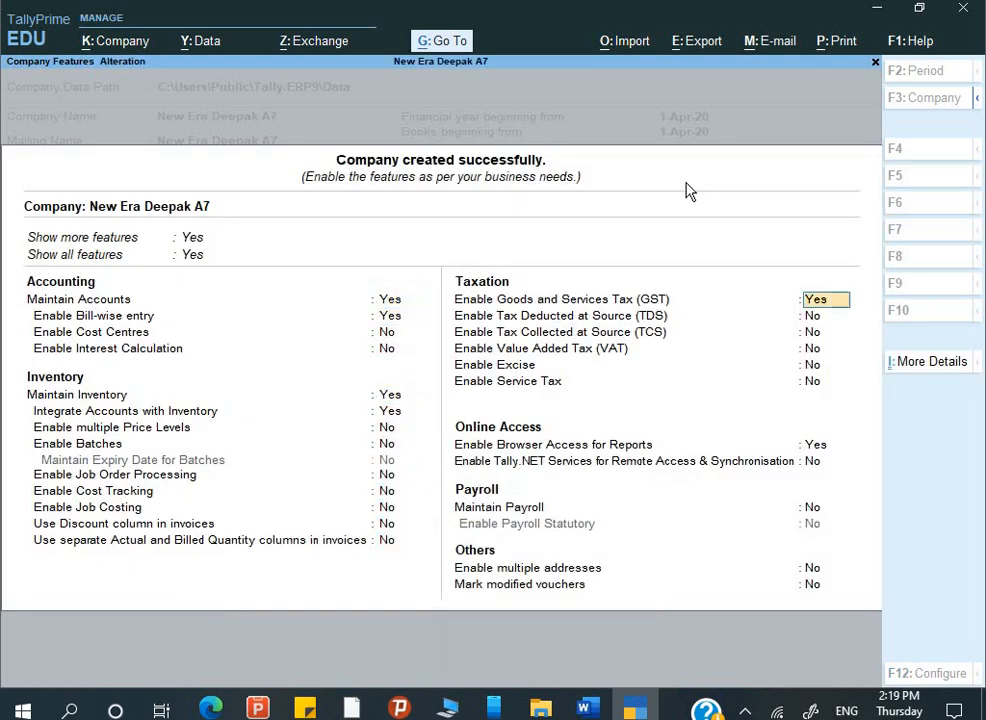
pyautogui.press('Return')
pyautogui.write('N')
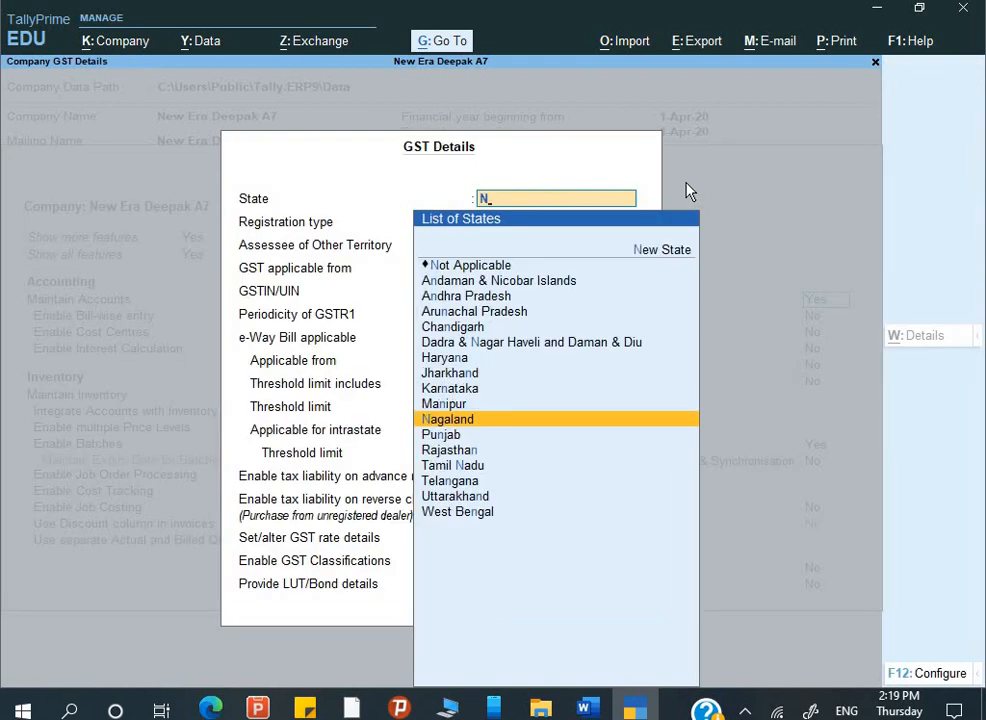
pyautogui.press('BackSpace')
pyautogui.press('Escape')
pyautogui.press('y')
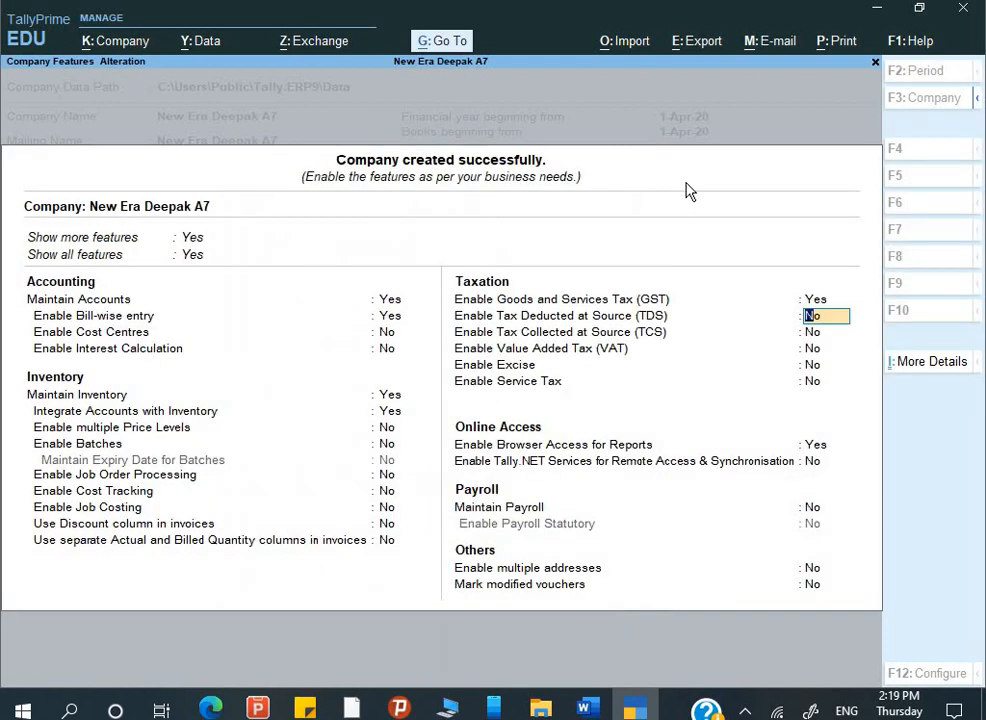
# Set Enable Goods and Services Tax (GST) to No and accept the company features
pyautogui.press('Up')
pyautogui.write('n')
pyautogui.hotkey('ctrl', 'a')
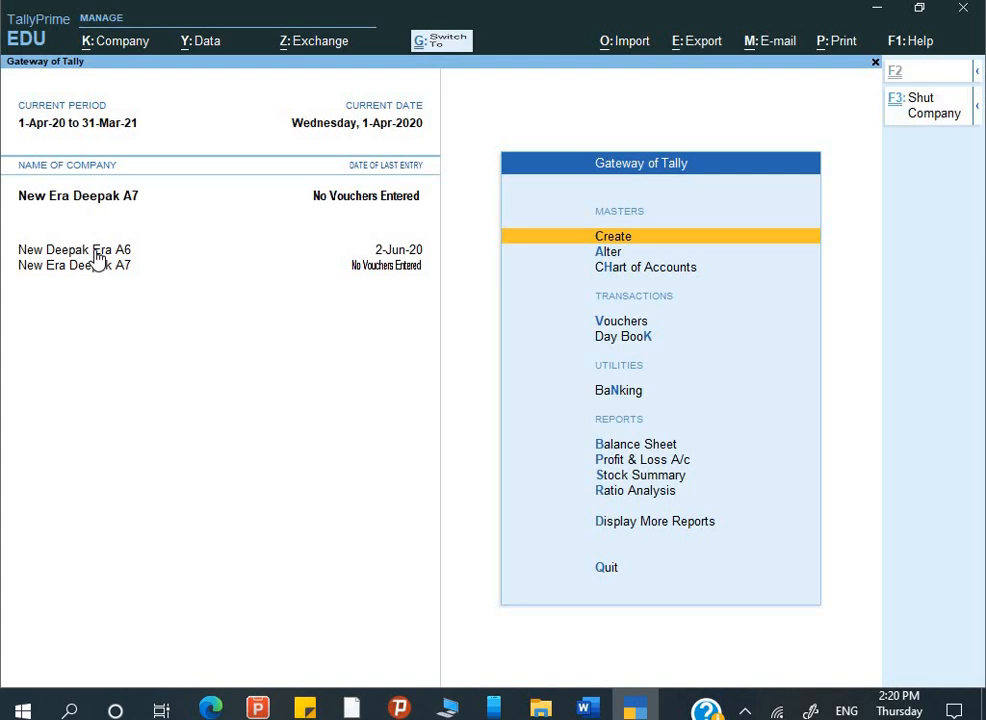
# Shut the other loaded company, whose name ends in A6
pyautogui.hotkey('ctrl', 'F3')
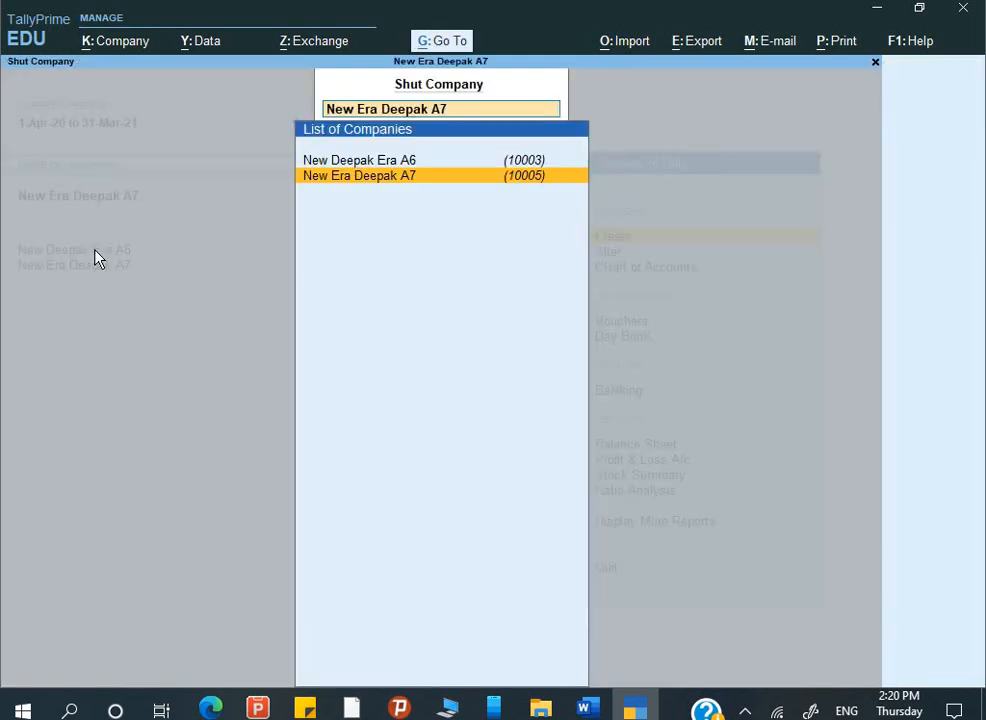
pyautogui.press('Up')
pyautogui.press('Return')
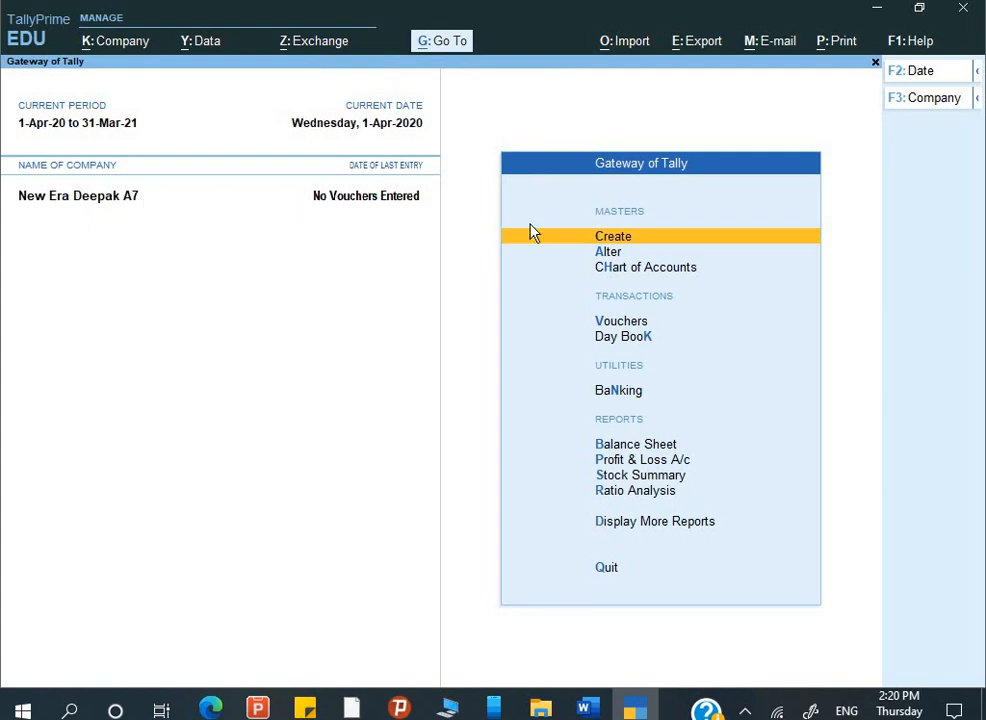
# Switch to the Word assignment and review the balance sheet's liabilities and assets for the opening entry
pyautogui.hotkey('alt', 'Tab')
pyautogui.scroll(-2, 207, 253)
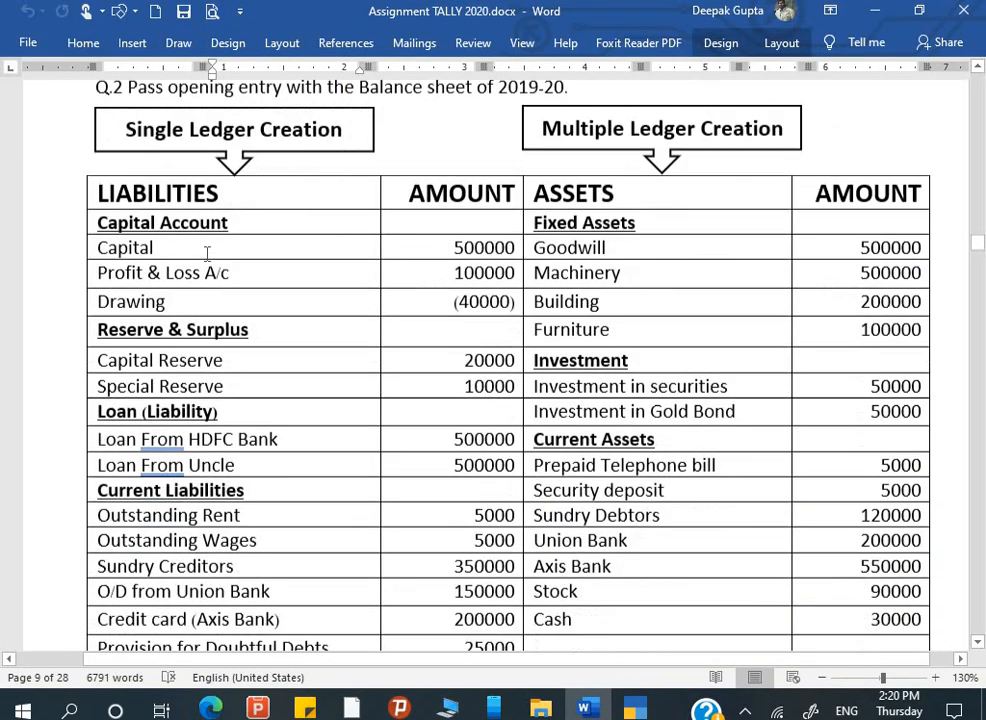
pyautogui.scroll(-1, 207, 253)
pyautogui.scroll(1, 205, 258)
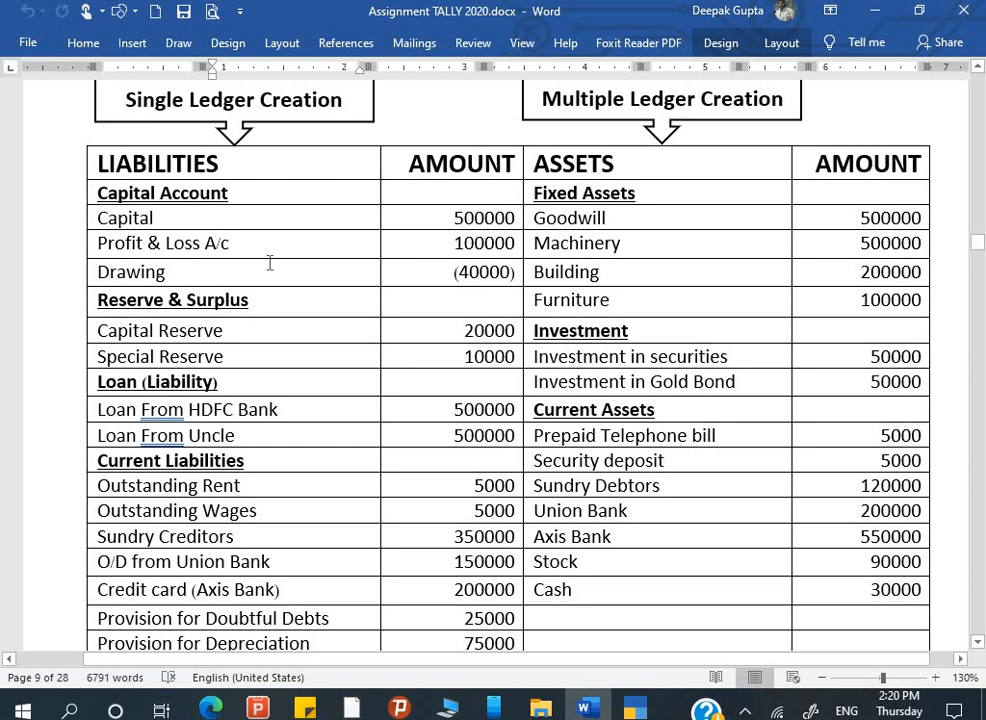
# Select Capital in the Word balance sheet, switch to TallyPrime and create a new ledger named Capital
pyautogui.doubleClick(103, 219)
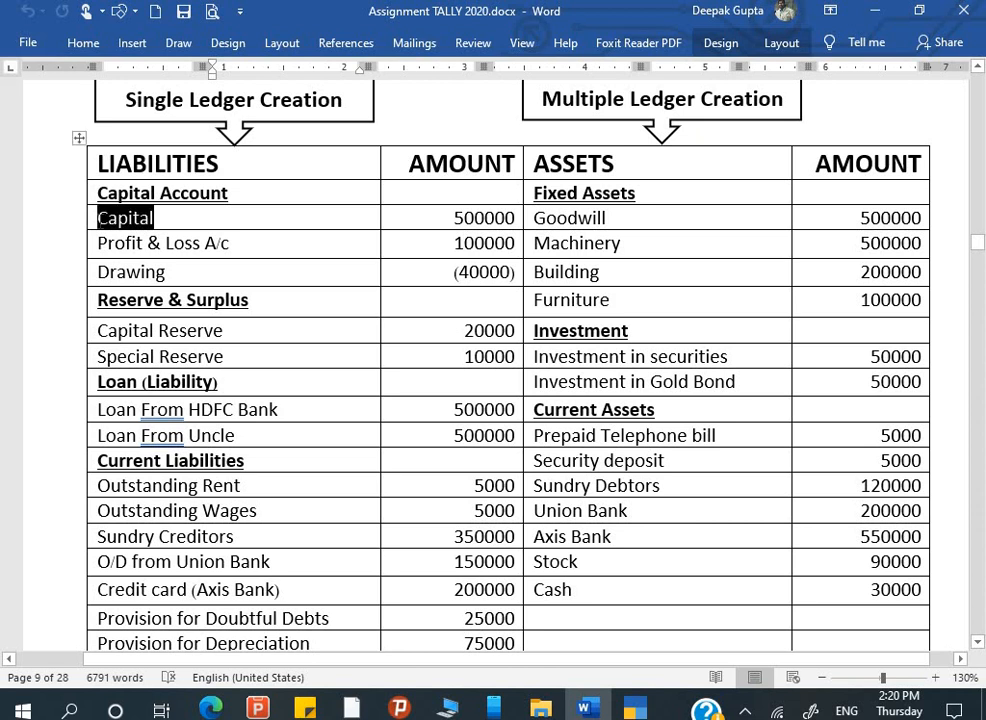
pyautogui.hotkey('alt', 'Tab')
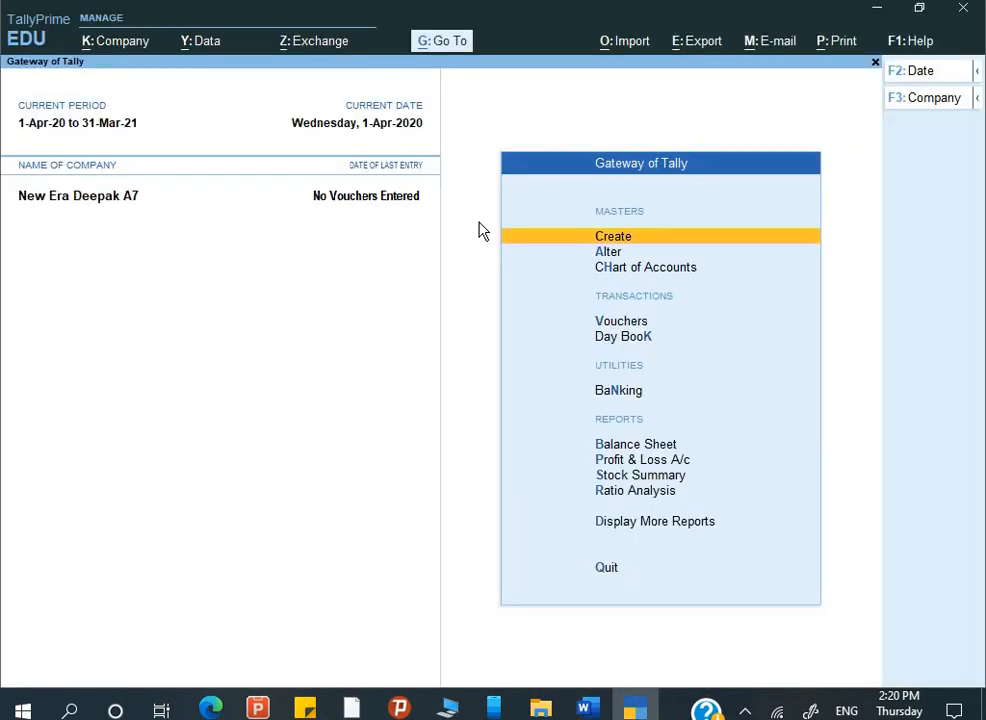
pyautogui.press('Down')
pyautogui.press('Up')
pyautogui.press('Return')
pyautogui.click(479, 222)
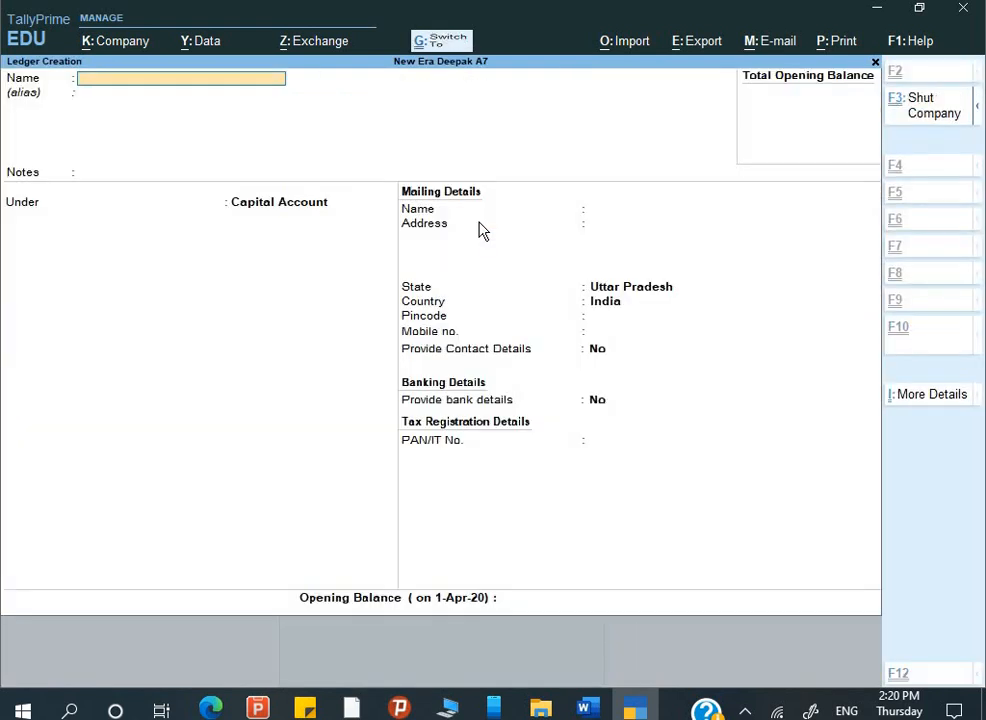
pyautogui.write('Capital')
pyautogui.press('Return')
pyautogui.press('Return')
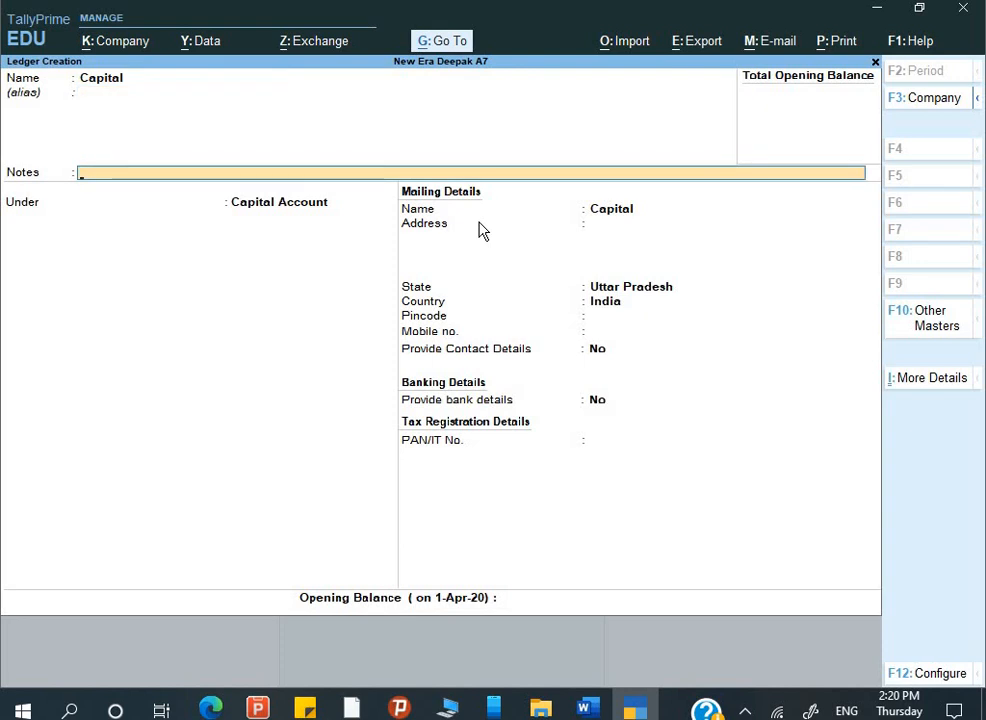
pyautogui.press('Return')
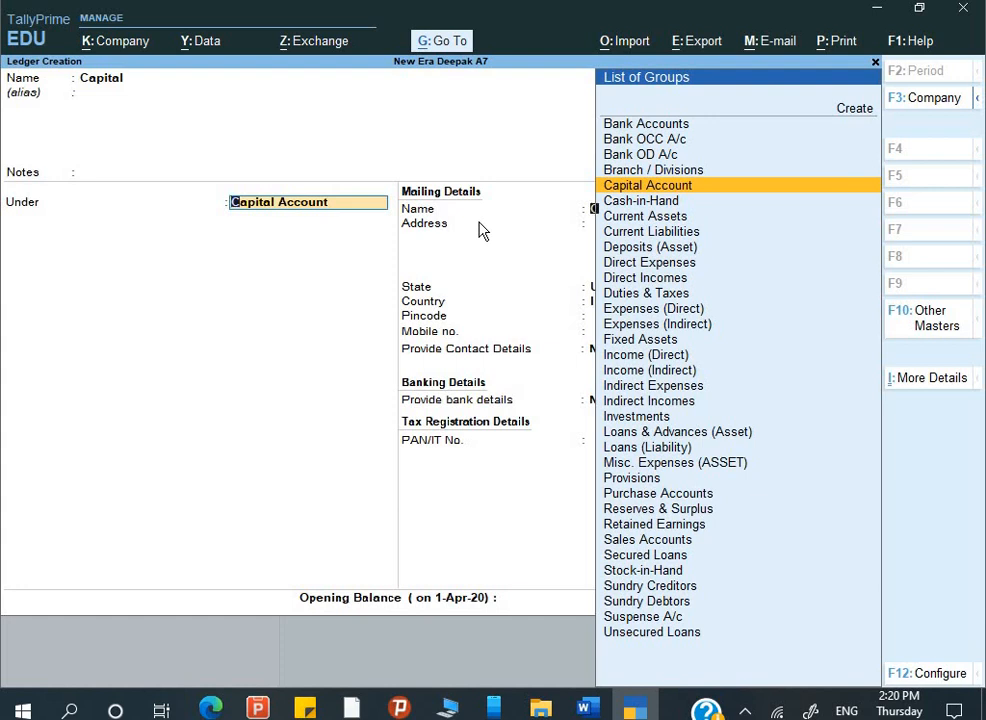
# Place the Capital ledger under Capital Account and keep its default mailing, banking and tax details
pyautogui.press('Return')
pyautogui.press('Return')
pyautogui.press('Return')
pyautogui.press('Return')
pyautogui.press('Return')
pyautogui.press('Return')
pyautogui.press('Return')
pyautogui.press('Return')
pyautogui.press('Return')
pyautogui.press('Return')
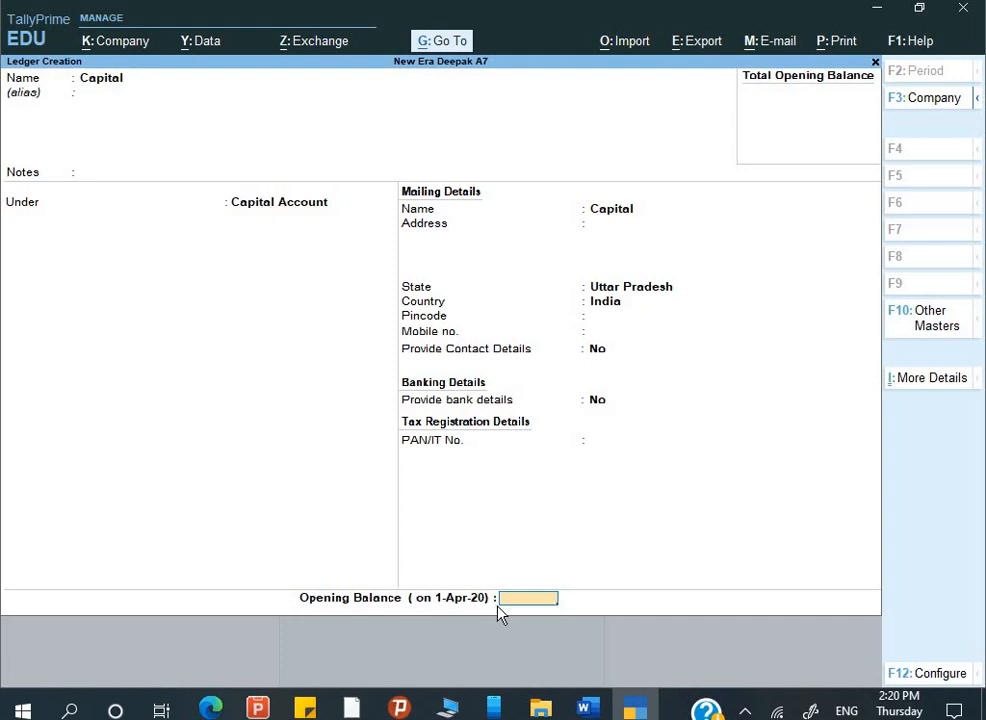
# Check the Capital amount in the Word balance sheet, set the ledger's opening balance to 500000 and accept it
pyautogui.hotkey('alt', 'Tab')
pyautogui.hotkey('alt', 'Tab')
pyautogui.write('500000')
pyautogui.press('Return')
pyautogui.press('Return')
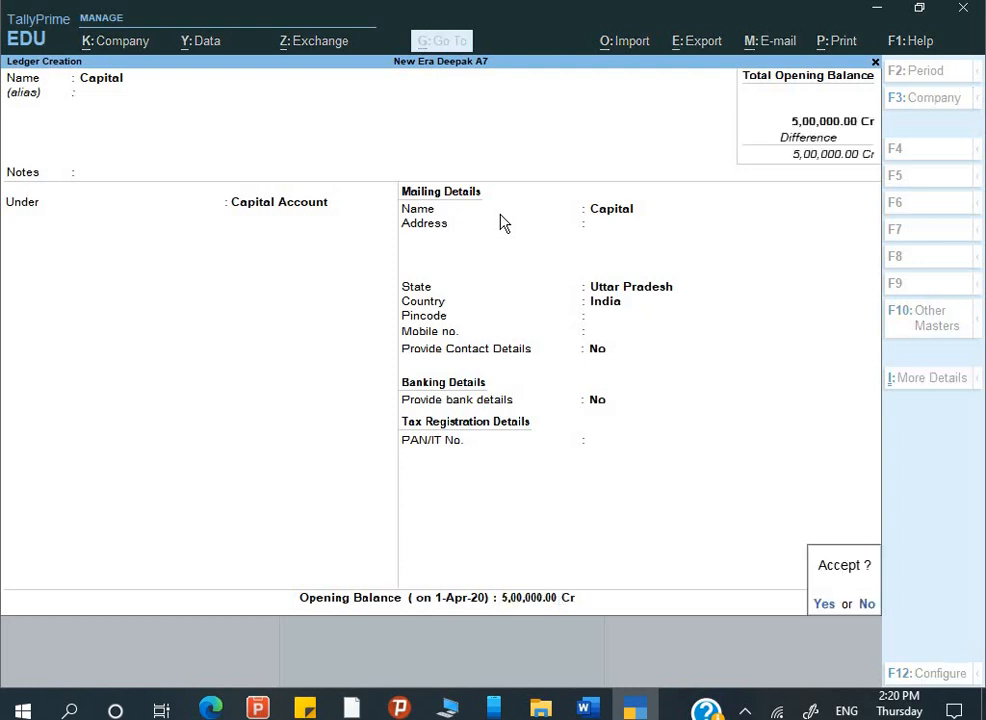
pyautogui.press('y')
# Check the Profit & Loss A/c amount in the Word balance sheet, then leave ledger creation for the Gateway of Tally
pyautogui.hotkey('alt', 'Tab')
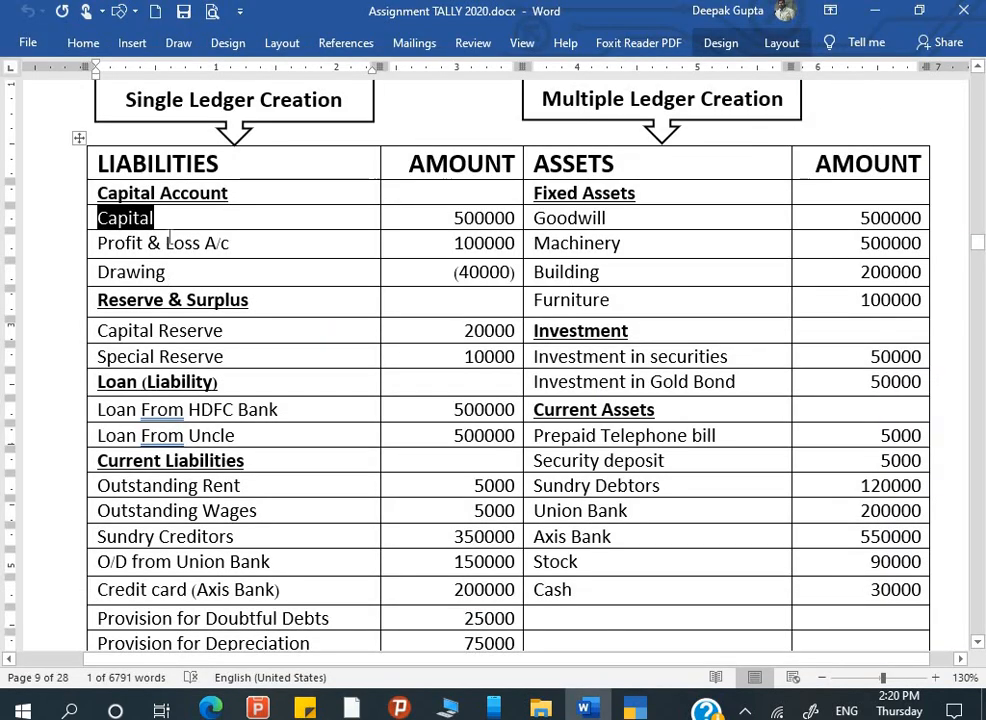
pyautogui.click(499, 243)
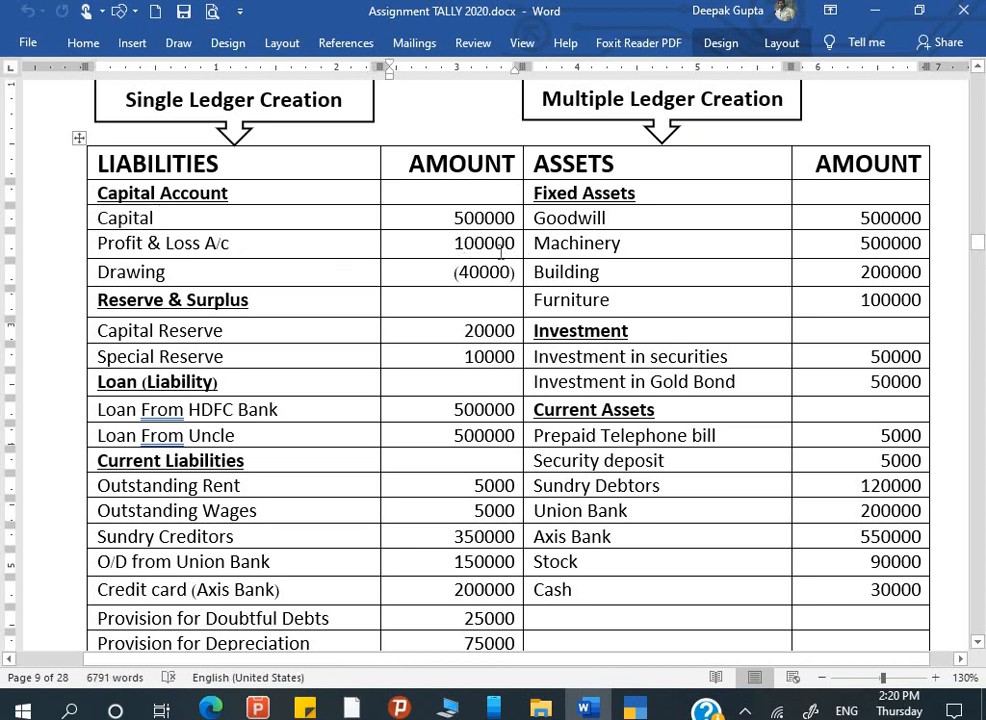
pyautogui.hotkey('alt', 'Tab')
pyautogui.press('Escape')
pyautogui.press('Return')
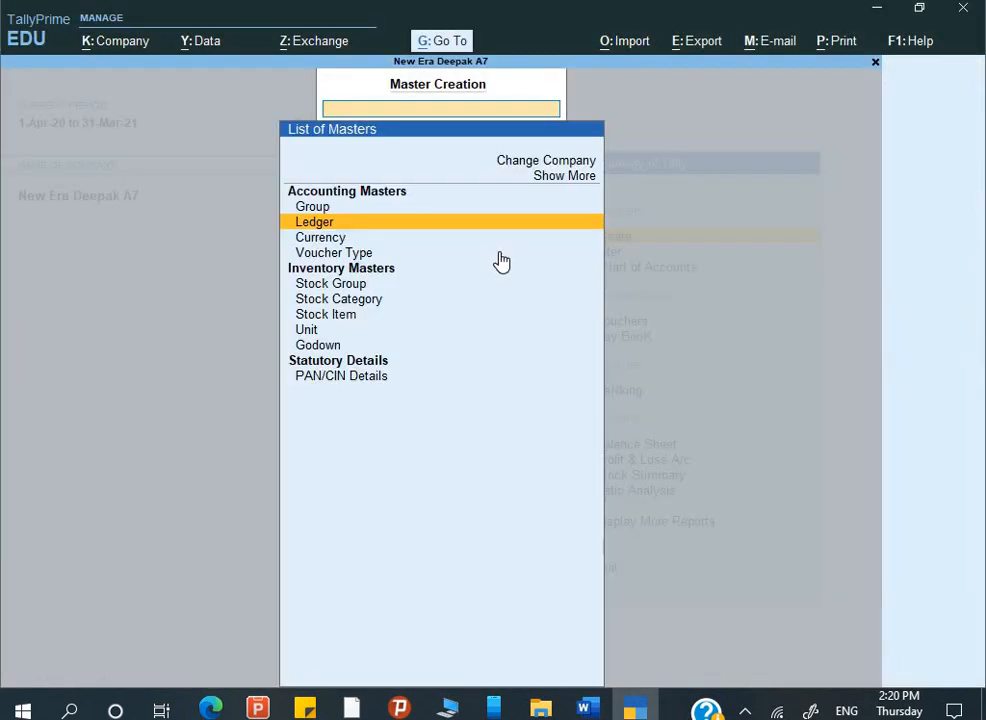
pyautogui.press('Escape')
pyautogui.press('Down')
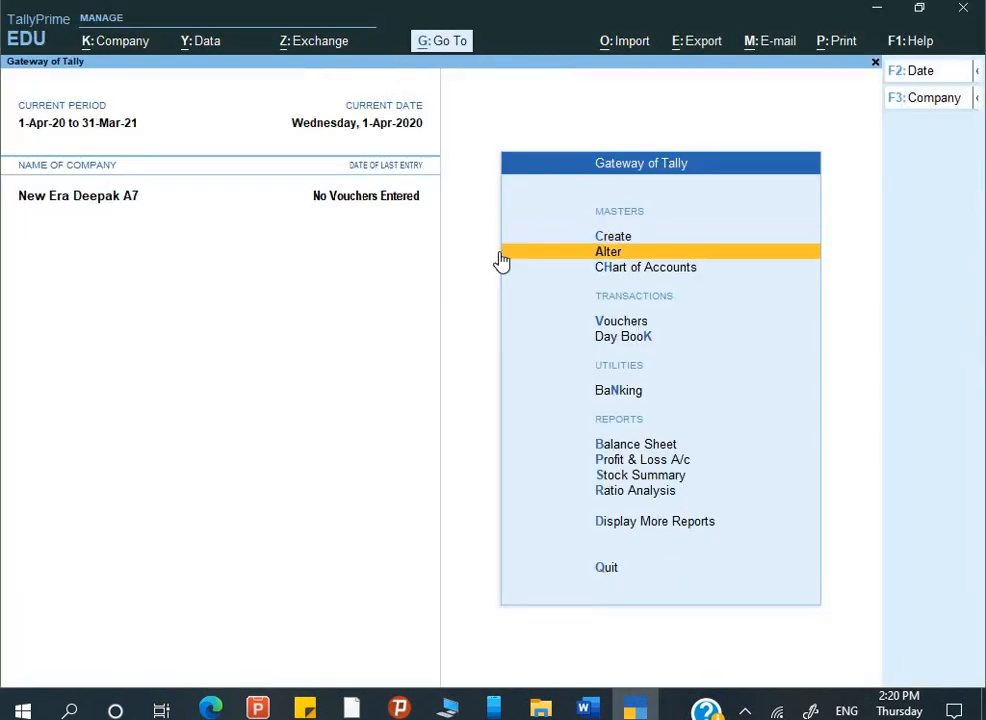
# Open the existing Profit & Loss A/c ledger for alteration
pyautogui.press('Return')
pyautogui.press('Down')
pyautogui.press('Return')
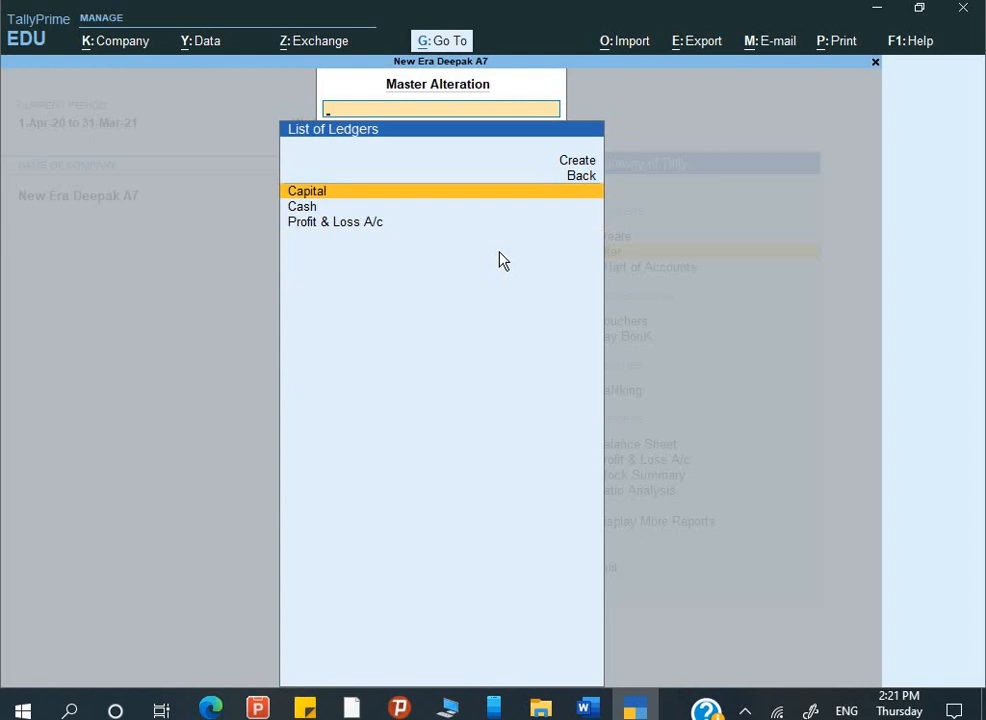
pyautogui.press('Down')
pyautogui.press('Down')
pyautogui.press('Return')
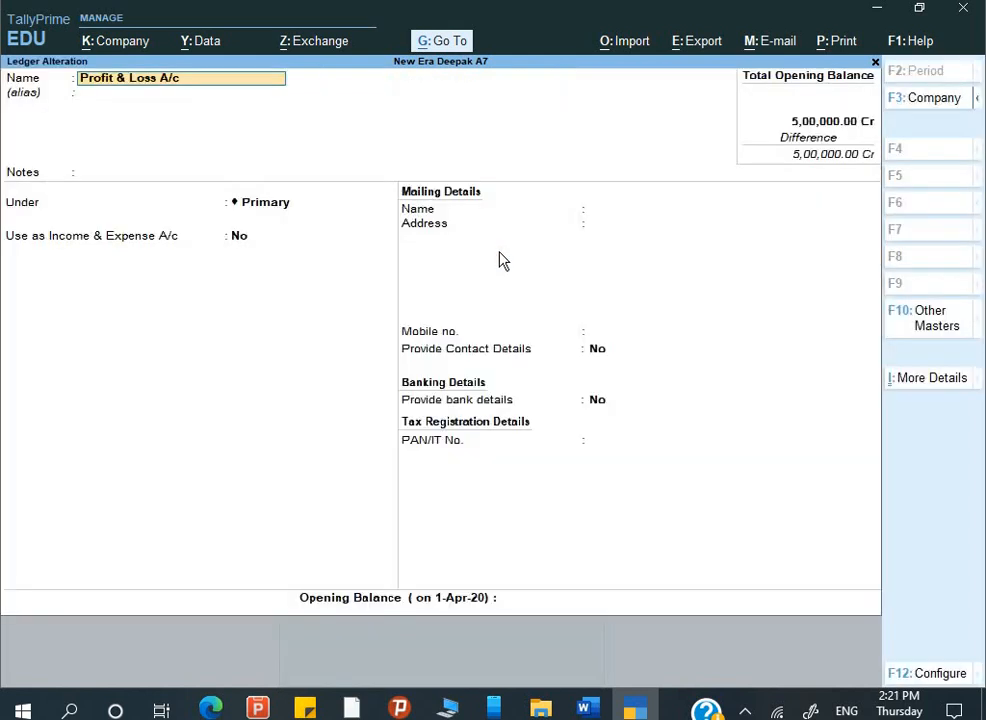
# Keep the Profit & Loss A/c ledger's other details, set its opening balance to 100000 and accept the alteration
pyautogui.press('Return')
pyautogui.press('Return')
pyautogui.press('Return')
pyautogui.press('Return')
pyautogui.press('Return')
pyautogui.press('Return')
pyautogui.press('Return')
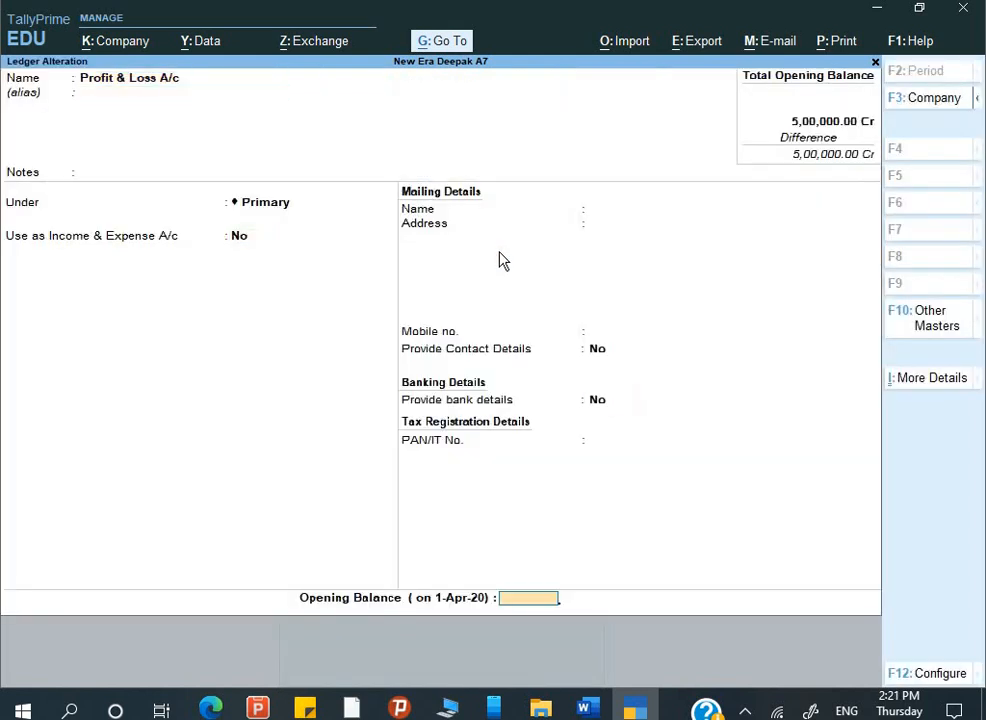
pyautogui.hotkey('alt', 'Tab')
pyautogui.hotkey('alt', 'Tab')
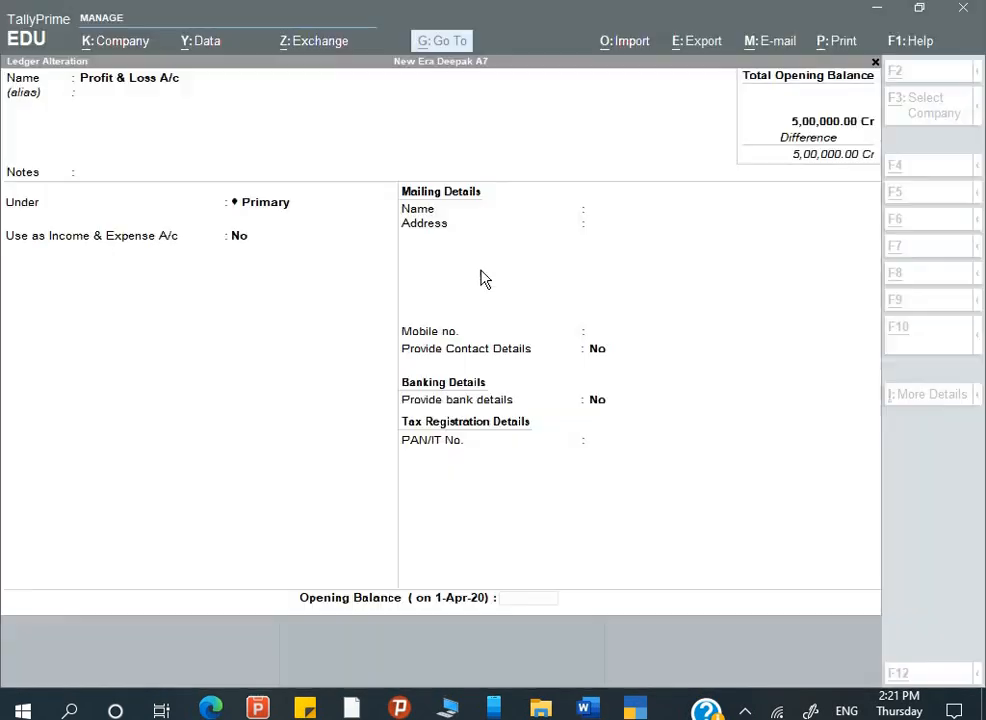
pyautogui.write('1,')
pyautogui.write('00,000')
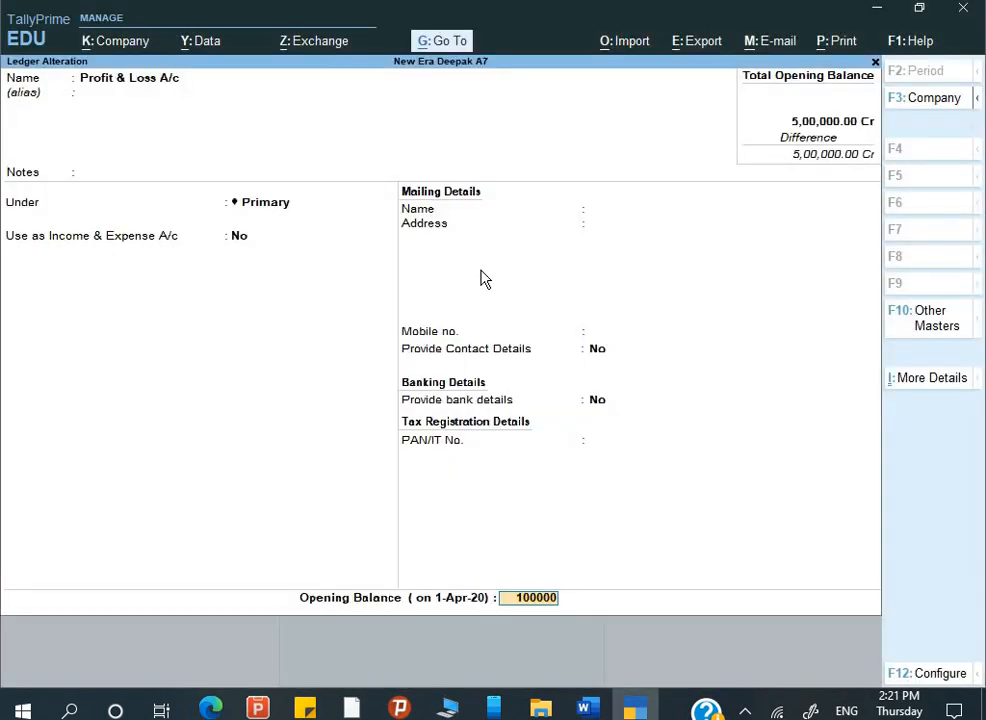
pyautogui.press('Return')
pyautogui.press('Return')
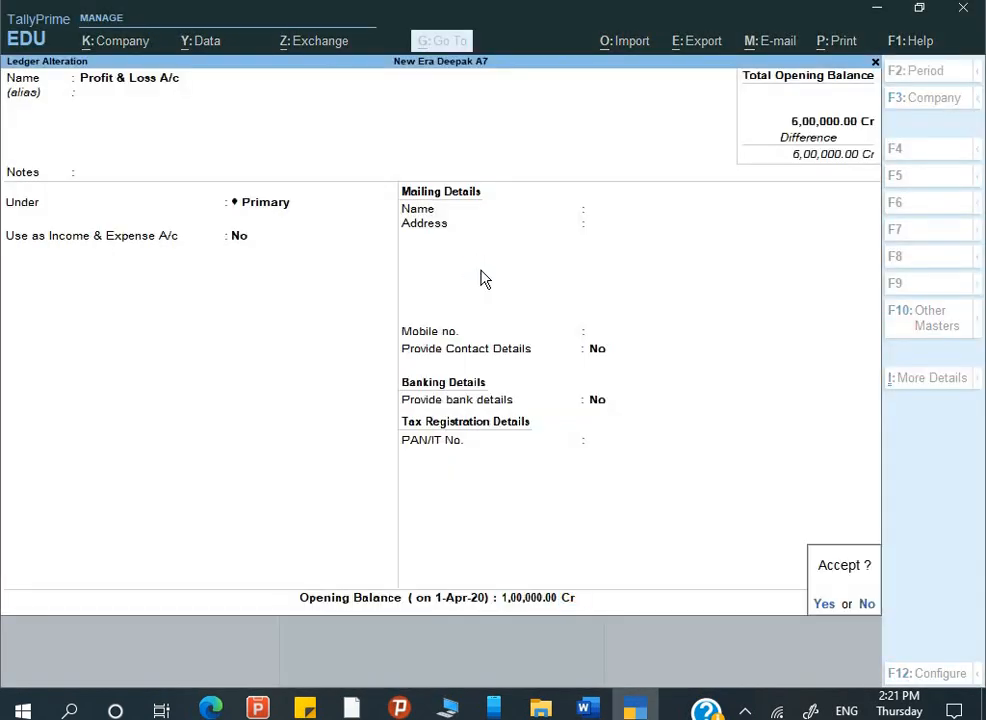
pyautogui.press('Return')
# Leave ledger alteration and start a new ledger named Drawing, following the Word balance sheet
pyautogui.press('Escape')
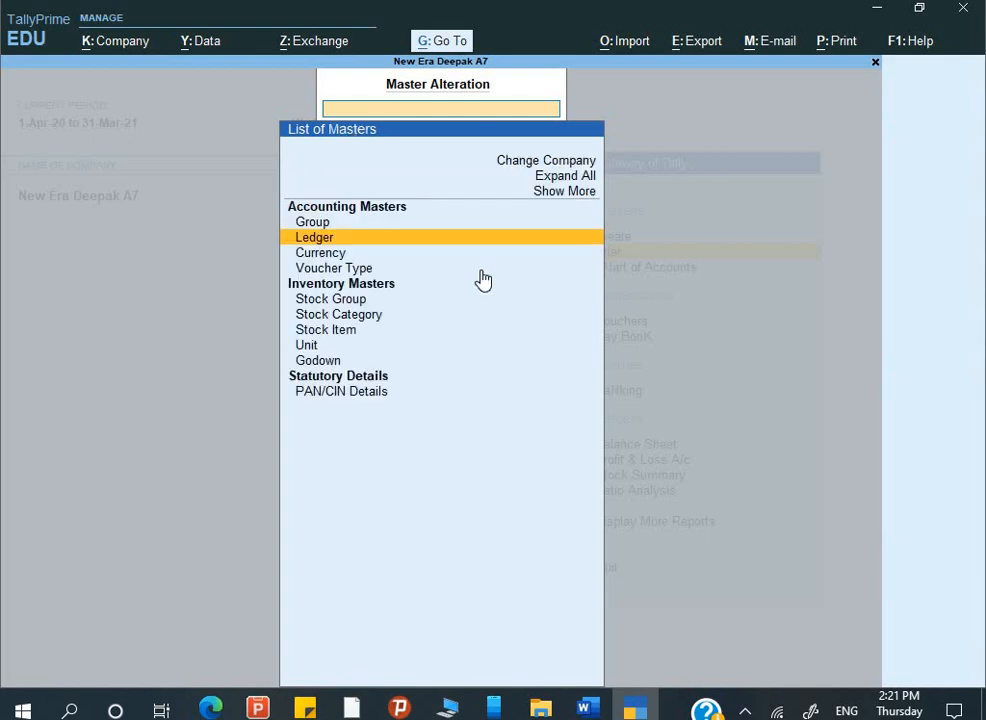
pyautogui.press('Escape')
pyautogui.press('c')
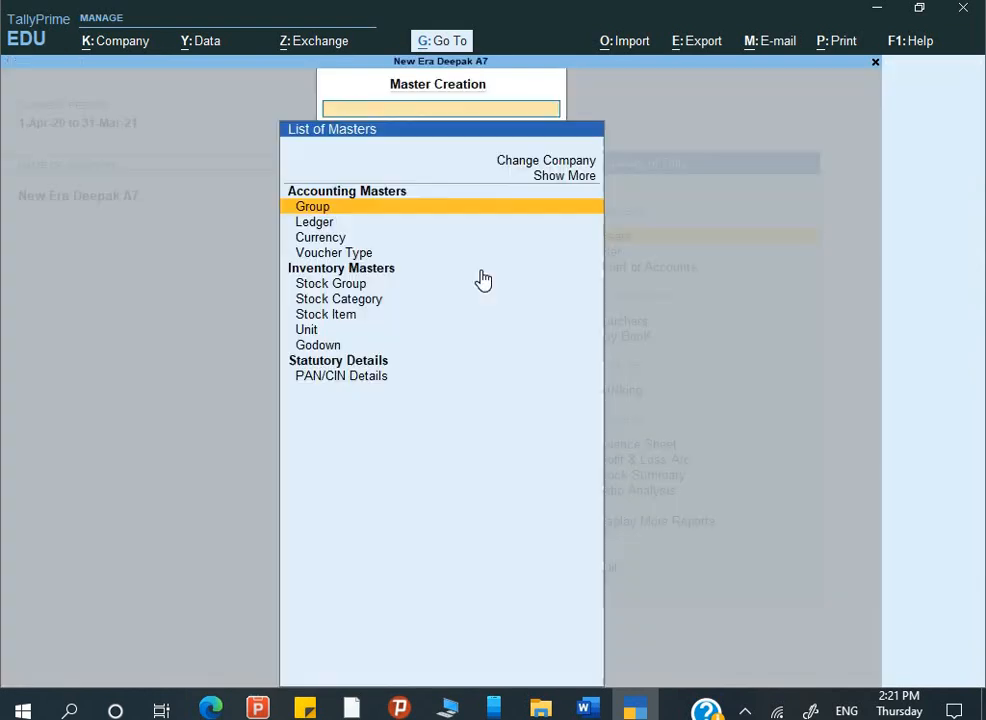
pyautogui.press('Down')
pyautogui.press('Return')
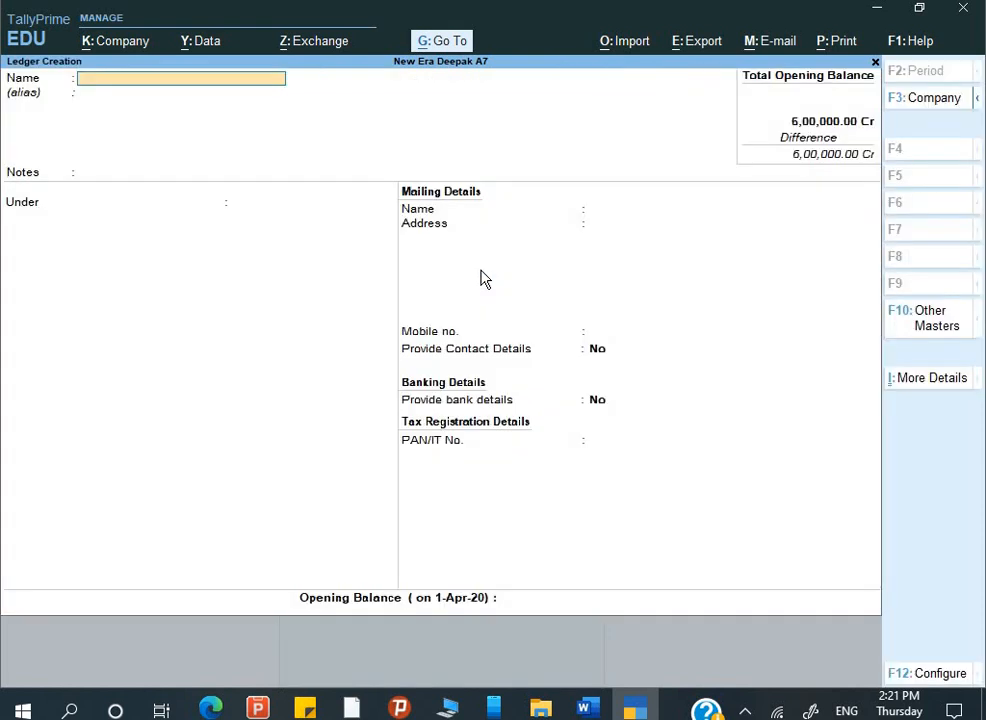
pyautogui.hotkey('alt', 'Tab')
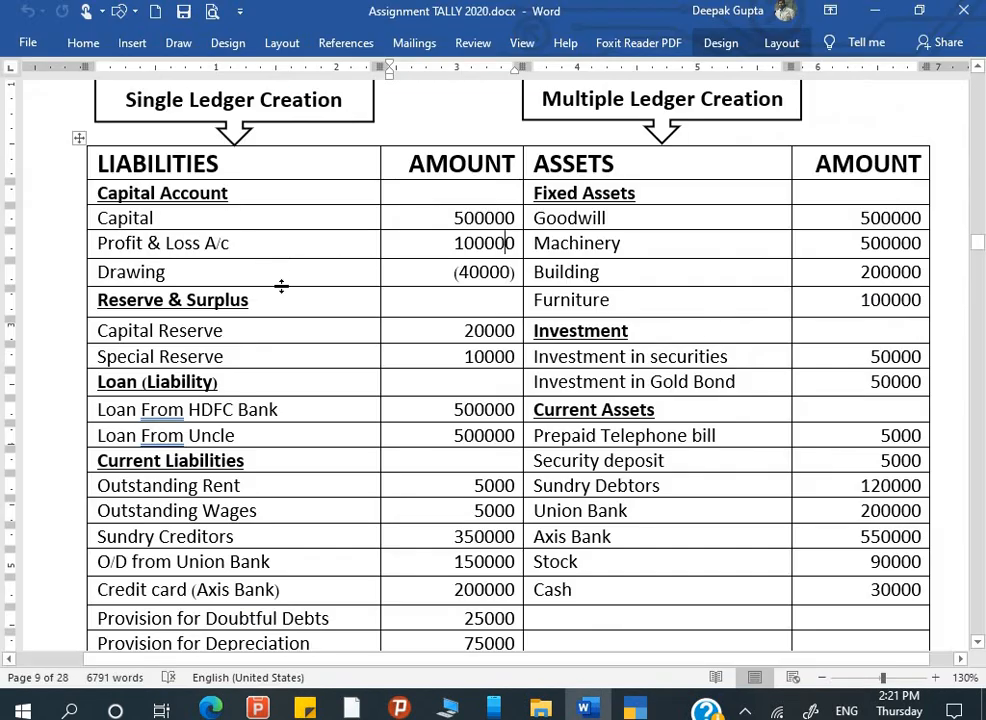
pyautogui.hotkey('alt', 'Tab')
pyautogui.write('D')
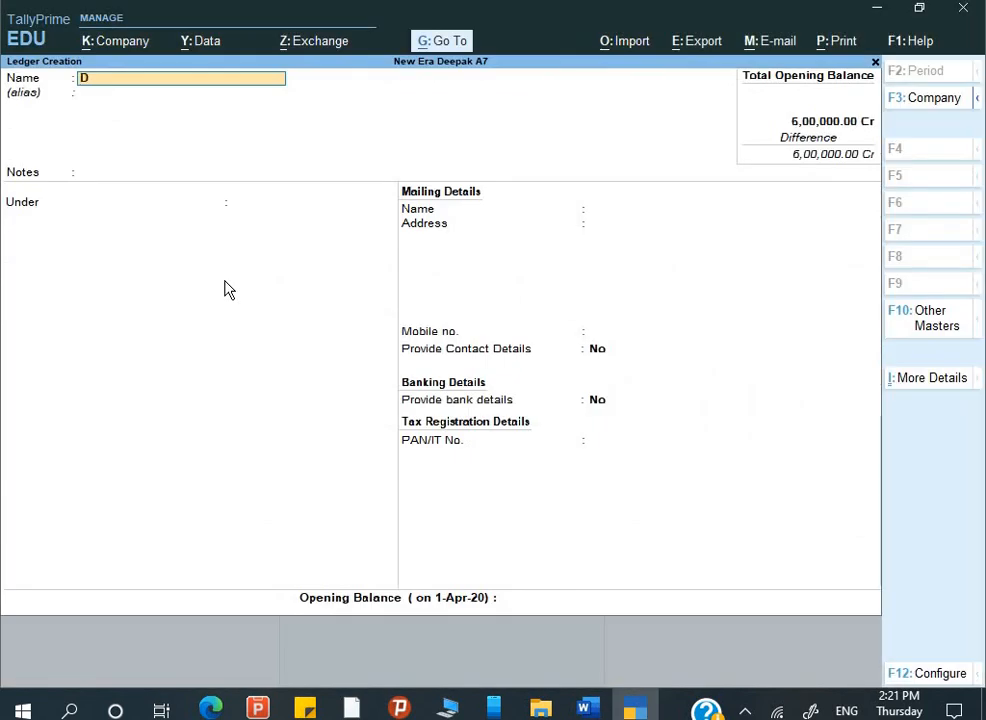
pyautogui.write('rawing')
pyautogui.press('Return')
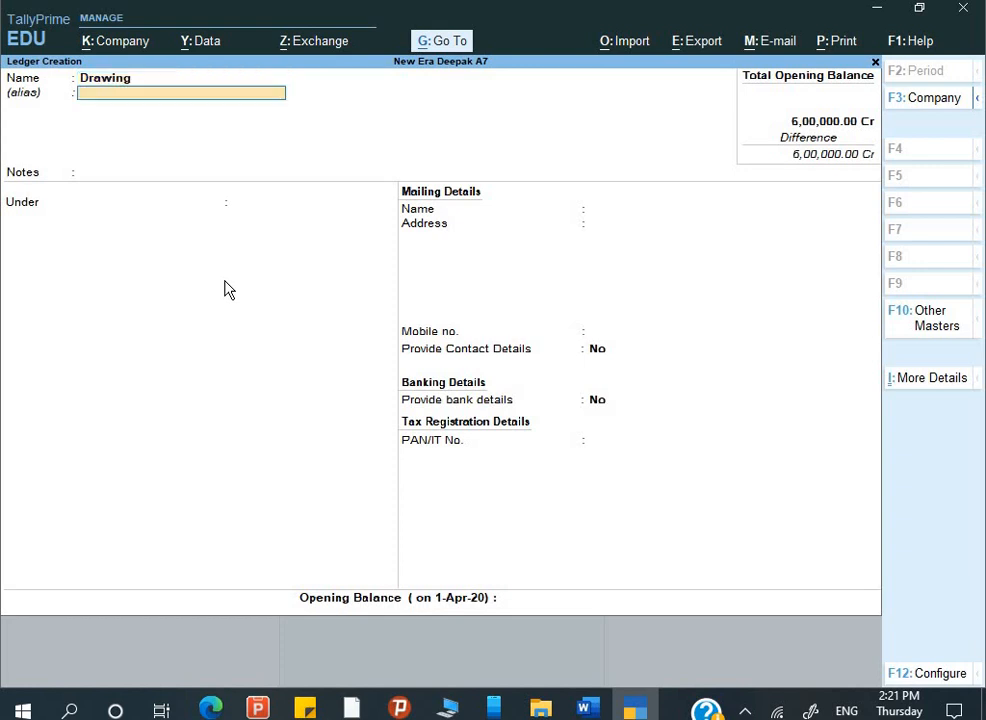
pyautogui.press('Return')
pyautogui.press('Return')
# Place the Drawing ledger under Capital Account and keep its default mailing, banking and tax details
pyautogui.write('C')
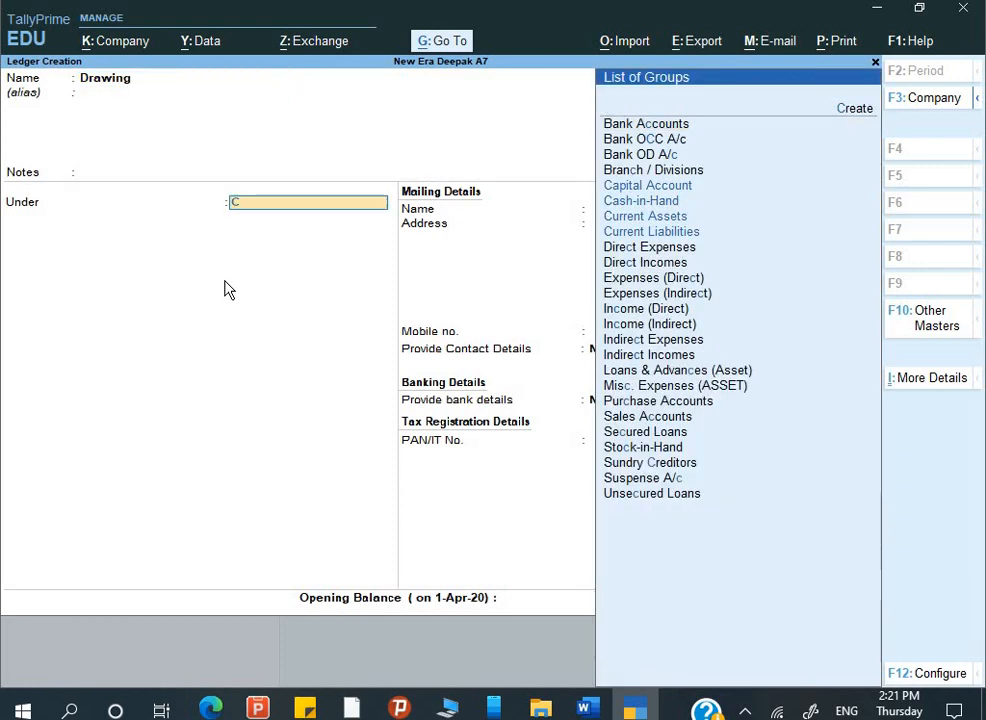
pyautogui.press('Return')
pyautogui.press('Return')
pyautogui.press('Return')
pyautogui.press('Return')
pyautogui.press('Return')
pyautogui.press('Return')
pyautogui.press('Return')
pyautogui.press('Return')
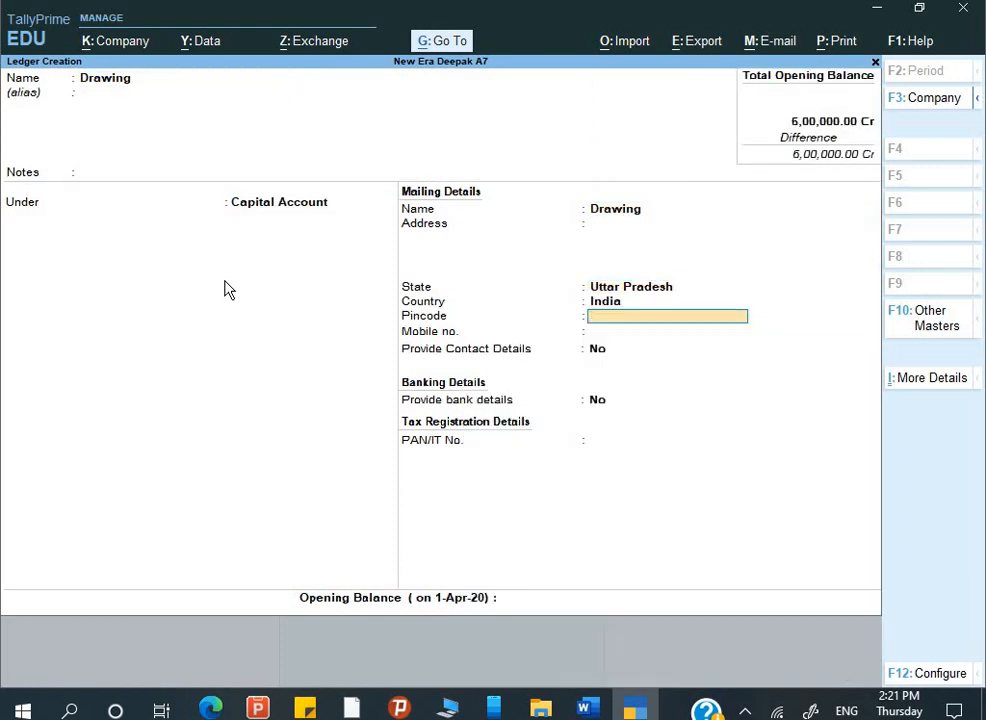
pyautogui.press('Return')
# Check the Drawing amount in the Word balance sheet, enter -40000 as the opening balance and accept the ledger
pyautogui.hotkey('alt', 'Tab')
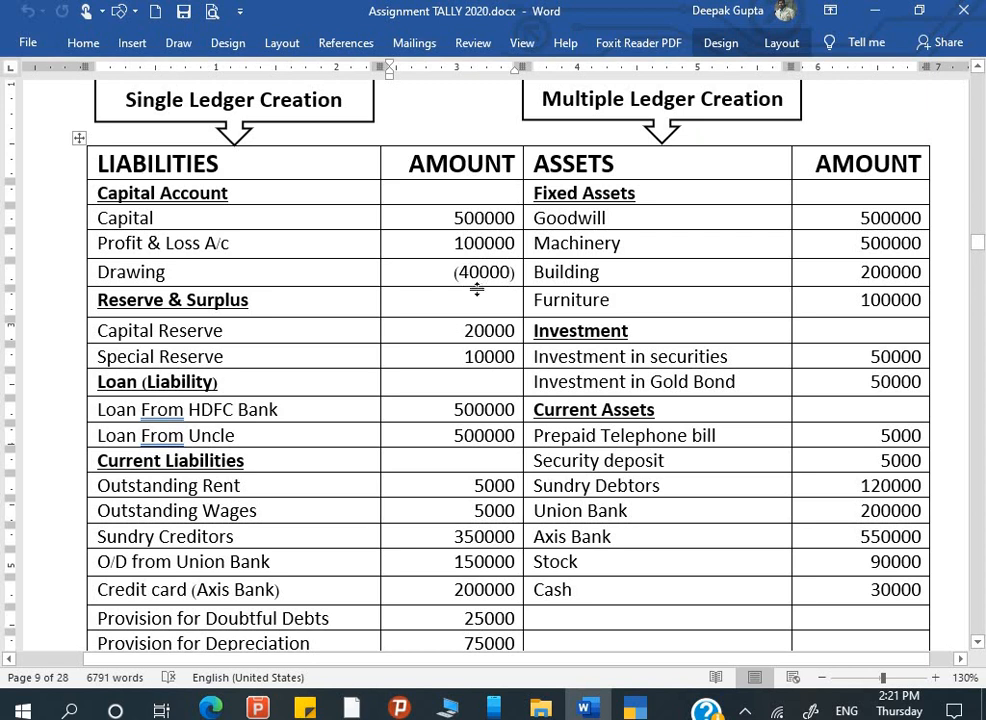
pyautogui.hotkey('alt', 'Tab')
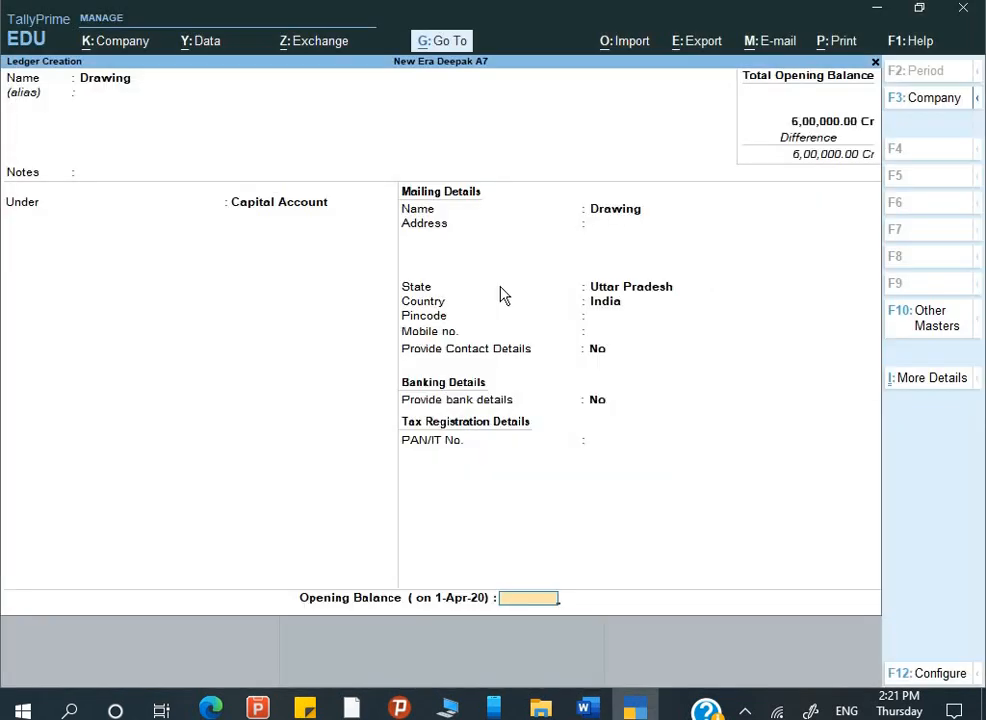
pyautogui.write('-40000')
pyautogui.press('Return')
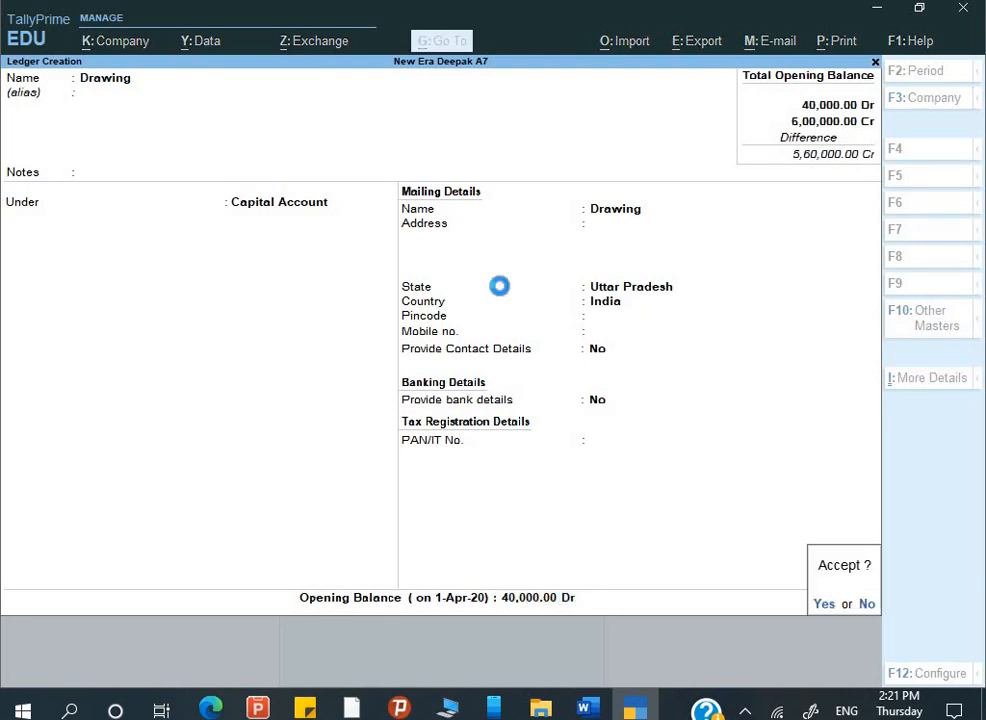
pyautogui.press('Return')
# Copy Capital Reserve from the Word balance sheet and use it as the new ledger's name in TallyPrime
pyautogui.hotkey('alt', 'Tab')
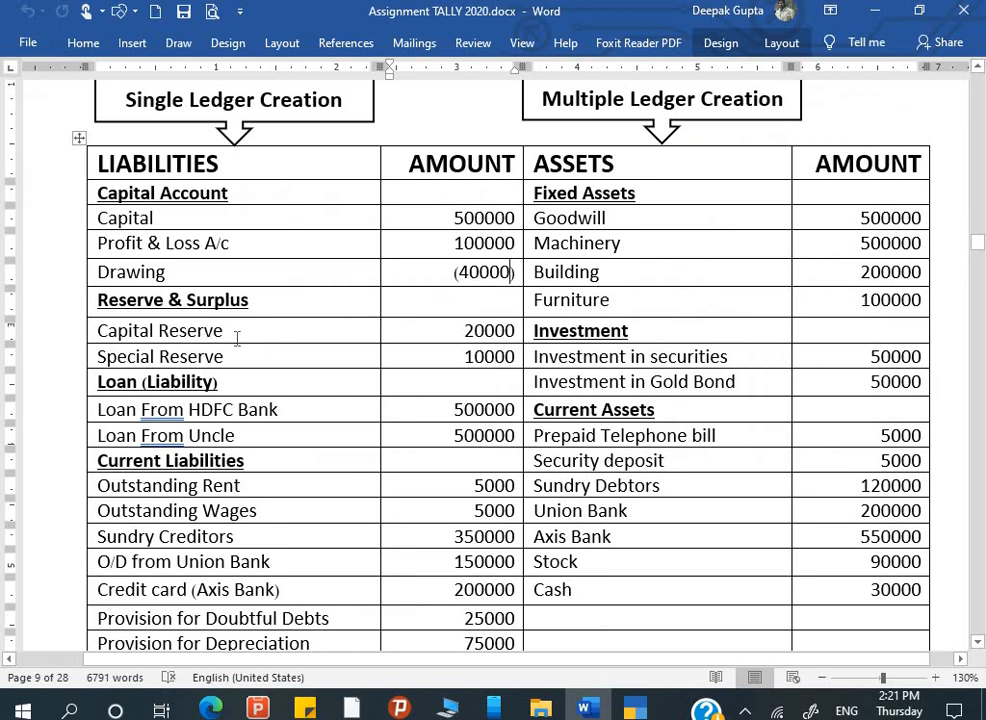
pyautogui.moveTo(231, 333); pyautogui.dragTo(99, 333)
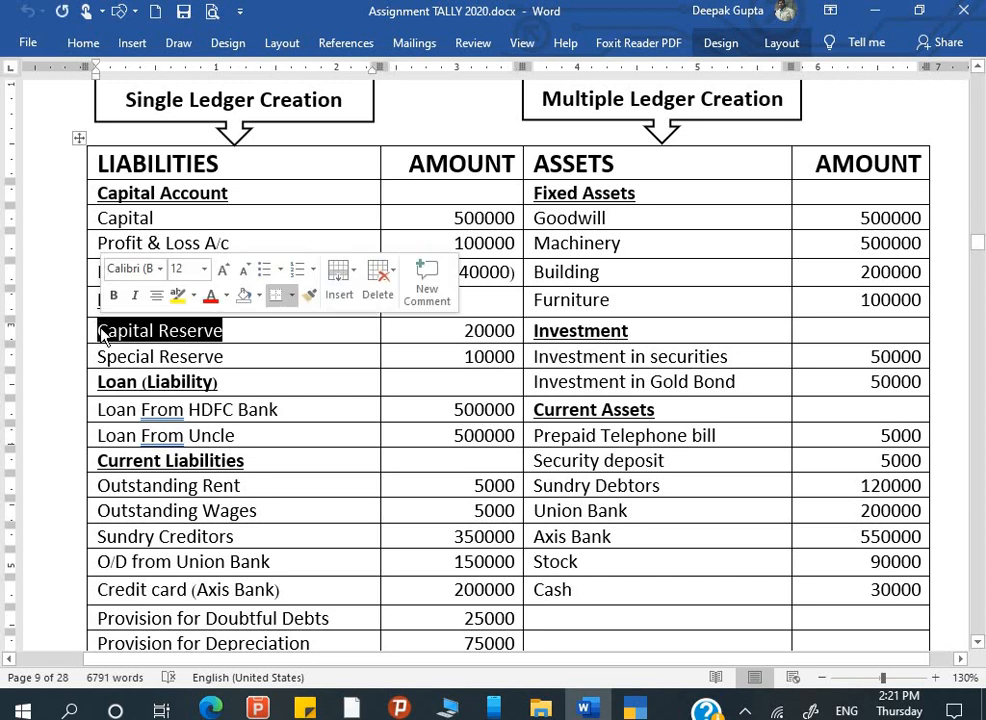
pyautogui.hotkey('ctrl', 'c')
pyautogui.hotkey('alt', 'Tab')
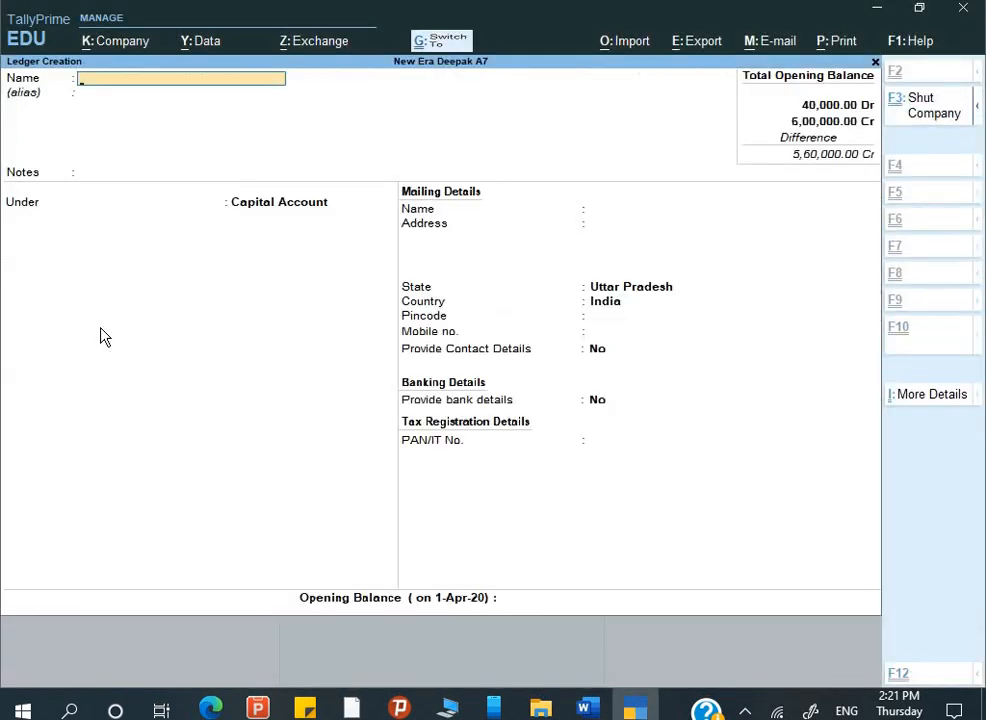
pyautogui.hotkey('ctrl', 'alt', 'v')
pyautogui.press('Return')
pyautogui.press('Return')
pyautogui.press('Return')
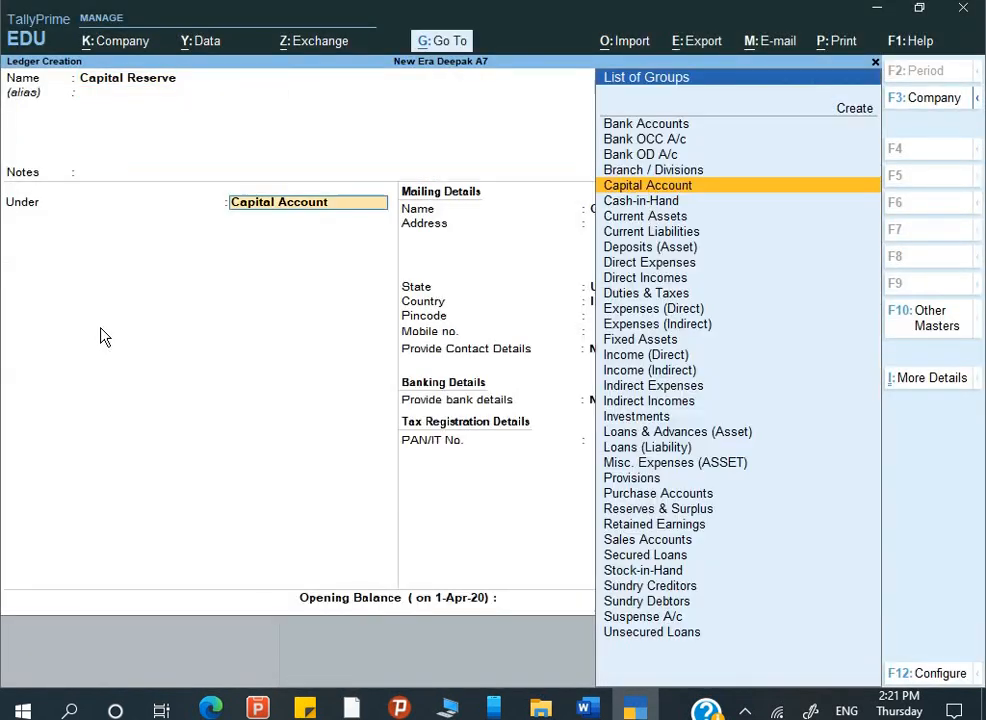
# Place the Capital Reserve ledger under Reserves & Surplus and keep its remaining default details
pyautogui.write('R')
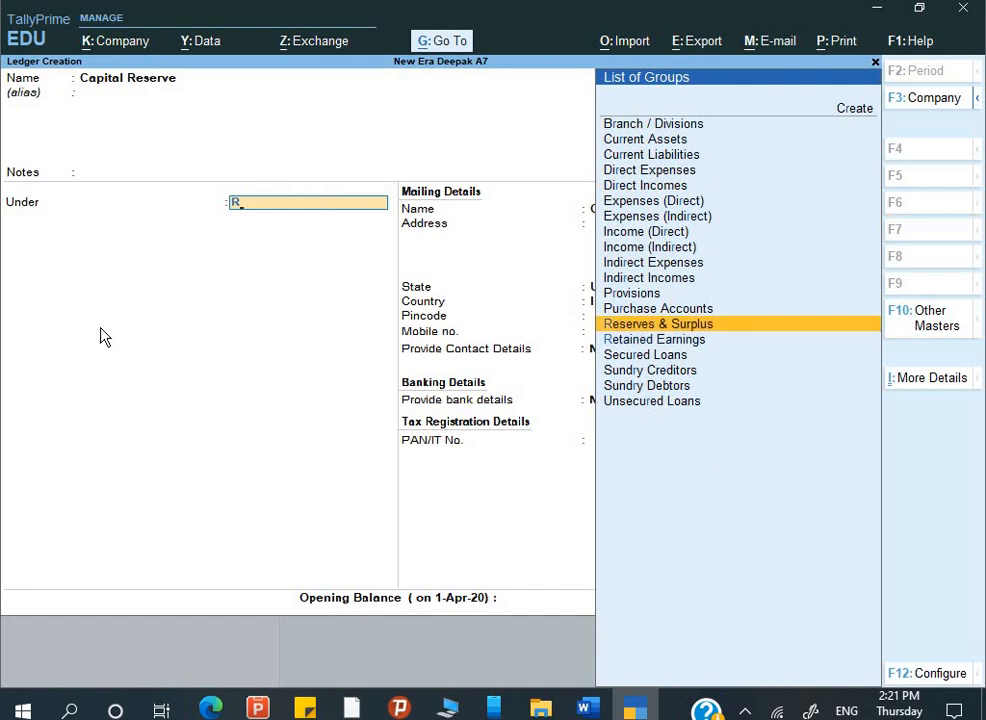
pyautogui.press('Return')
pyautogui.press('Return')
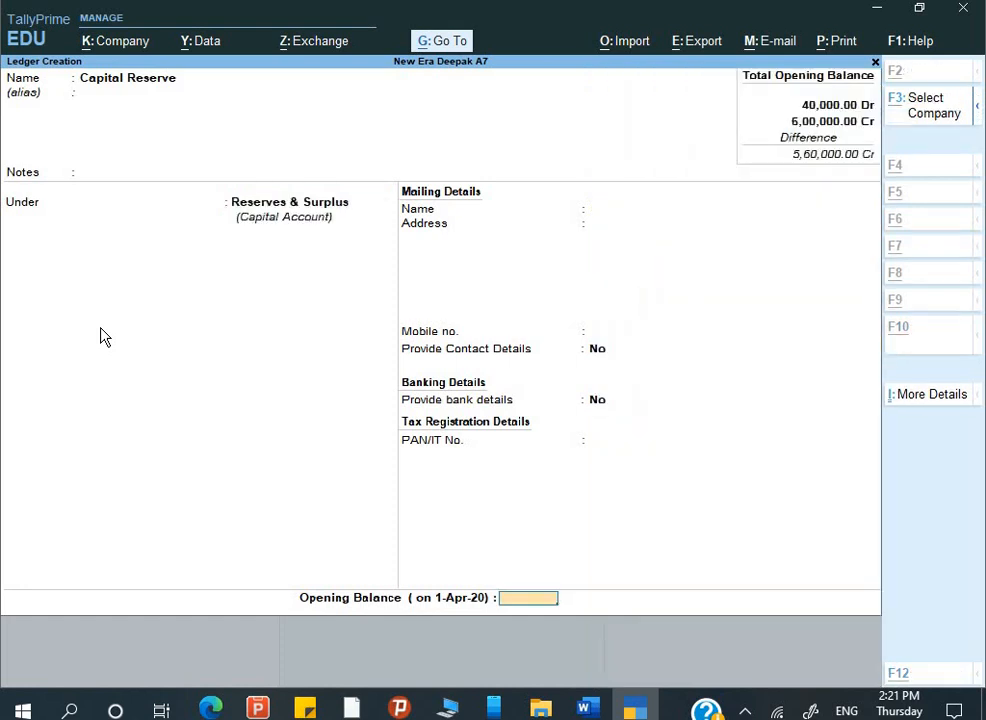
# Check the Capital Reserve amount in the Word balance sheet, enter 20000 as the opening balance and accept the ledger
pyautogui.hotkey('alt', 'Tab')
pyautogui.hotkey('alt', 'Tab')
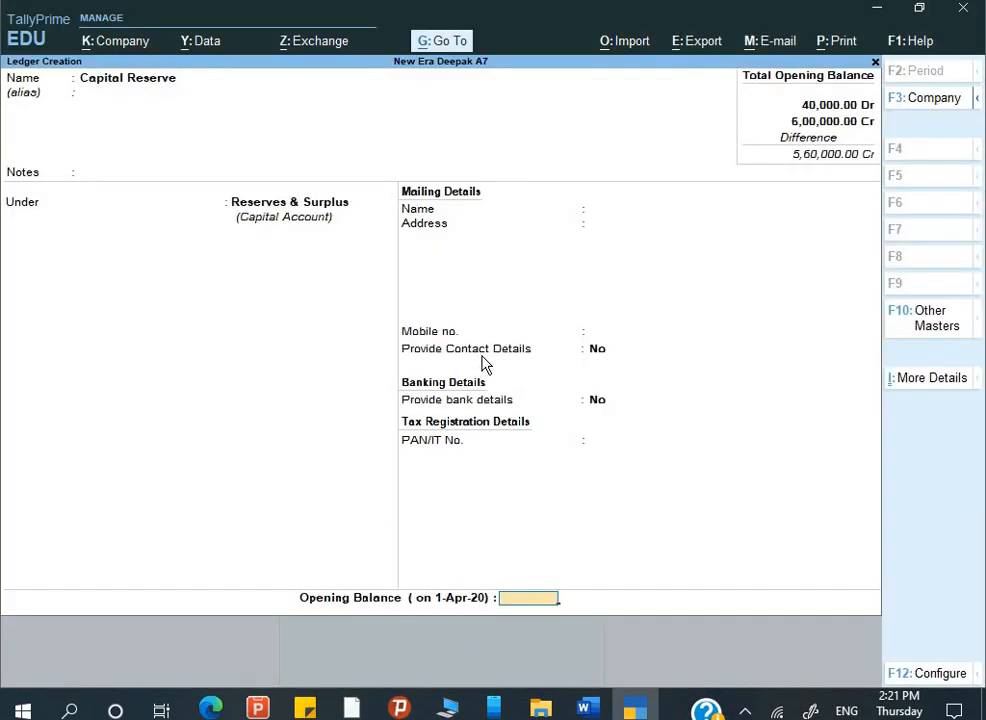
pyautogui.write('20000')
pyautogui.press('Return')
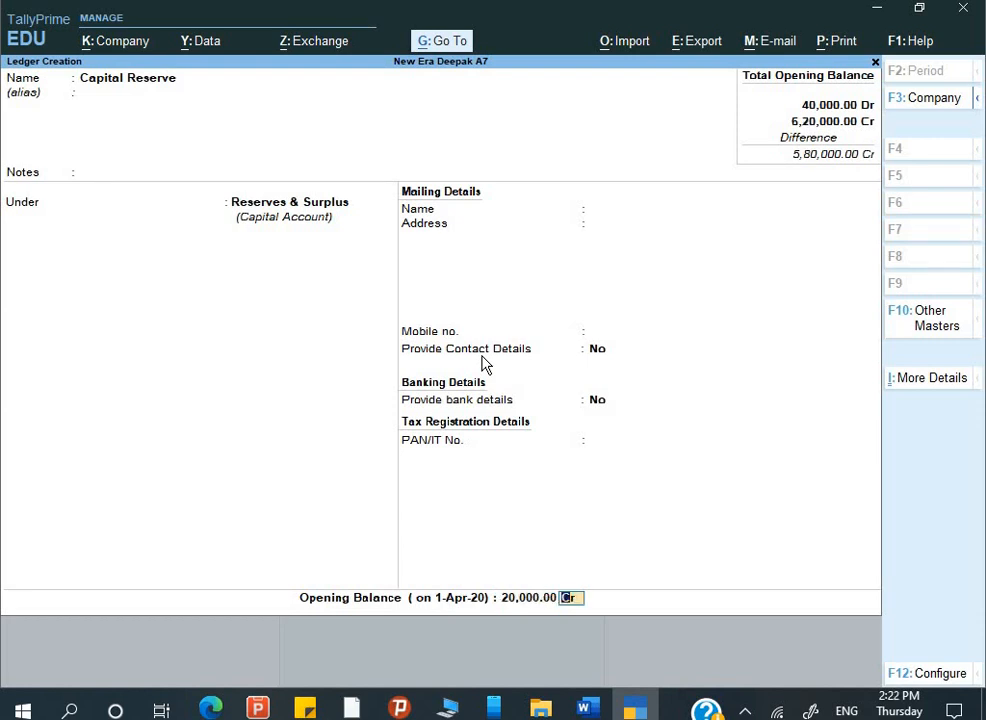
pyautogui.press('Return')
pyautogui.press('Return')
# Copy Special Reserve from the Word balance sheet and use it as the new ledger's name in TallyPrime
pyautogui.hotkey('alt', 'Tab')
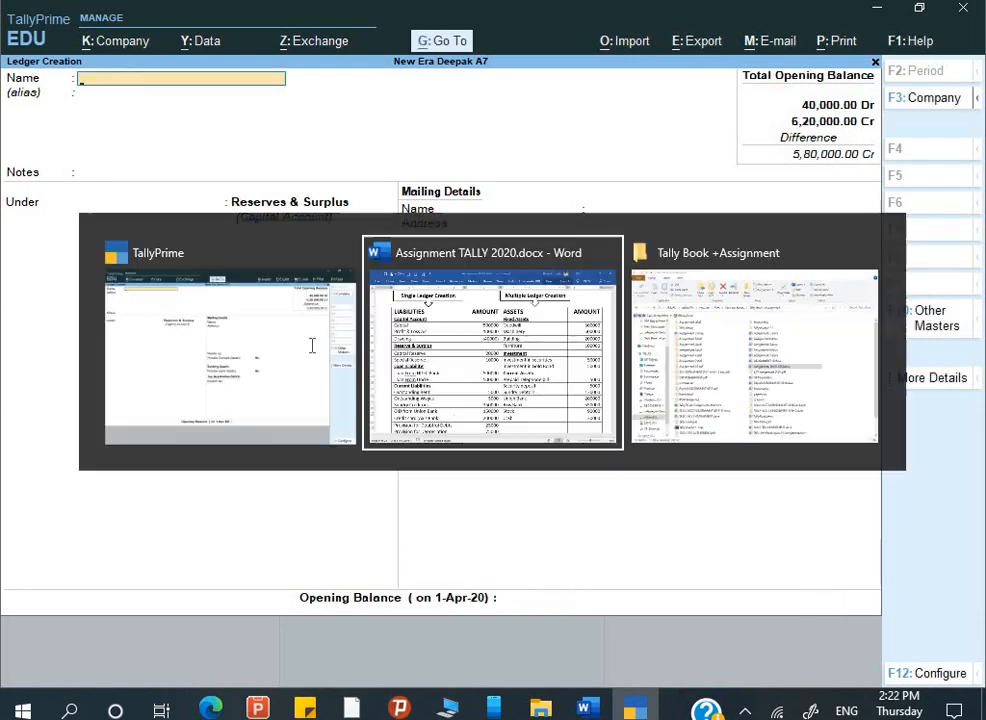
pyautogui.moveTo(222, 358); pyautogui.dragTo(101, 360)
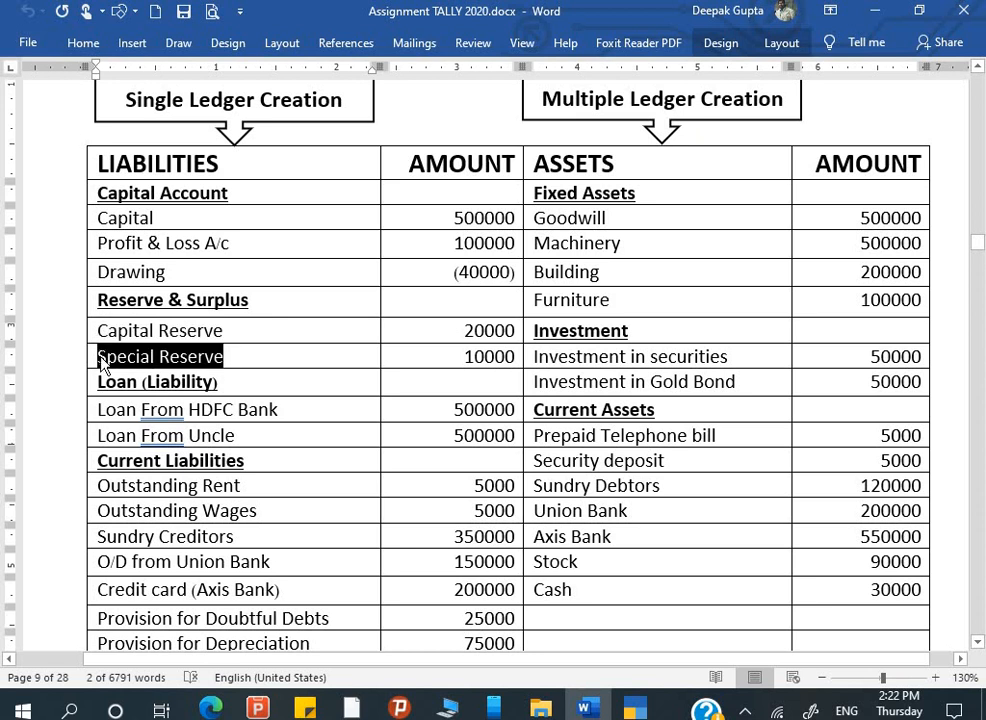
pyautogui.hotkey('ctrl', 'c')
pyautogui.hotkey('alt', 'Tab')
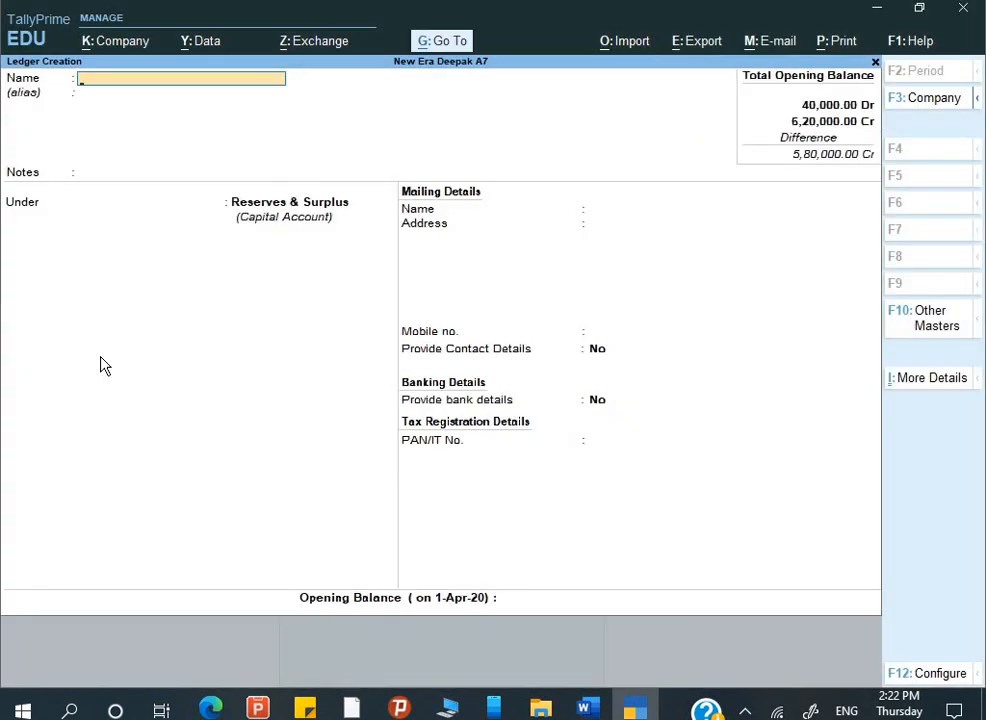
pyautogui.hotkey('ctrl', 'alt', 'v')
# Keep the Special Reserve ledger under Reserves & Surplus with its default mailing, banking and tax details
pyautogui.press('Return')
pyautogui.press('Return')
pyautogui.press('Return')
pyautogui.press('Return')
pyautogui.press('Return')
pyautogui.press('Return')
pyautogui.press('Return')
pyautogui.press('Return')
pyautogui.press('Return')
pyautogui.press('Return')
pyautogui.press('Return')
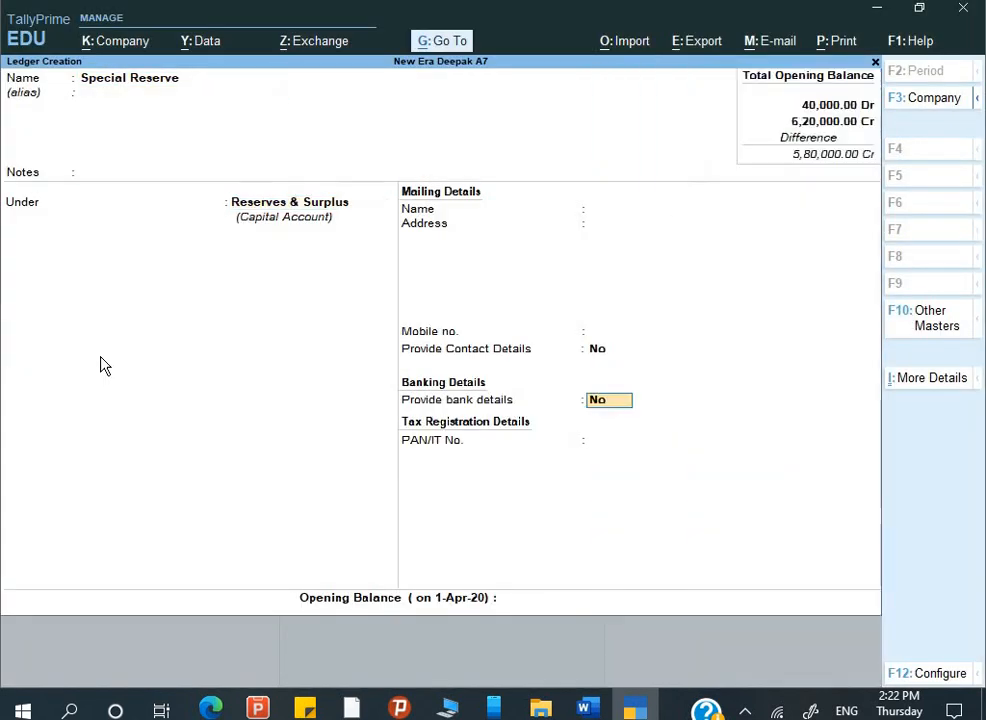
# Enter 10000 as the Special Reserve ledger's opening balance and accept the ledger
pyautogui.press('Escape')
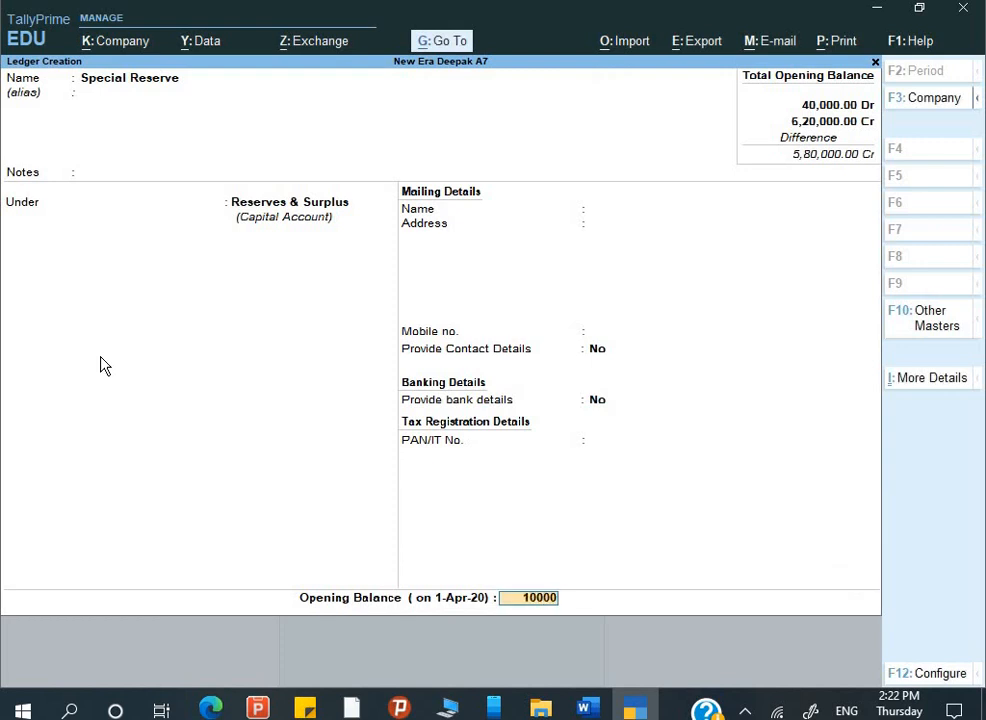
pyautogui.press('Return')
pyautogui.press('Return')
# Copy Loan From HDFC Bank from the Word balance sheet and use it as the new ledger's name in TallyPrime
pyautogui.hotkey('alt', 'Tab')
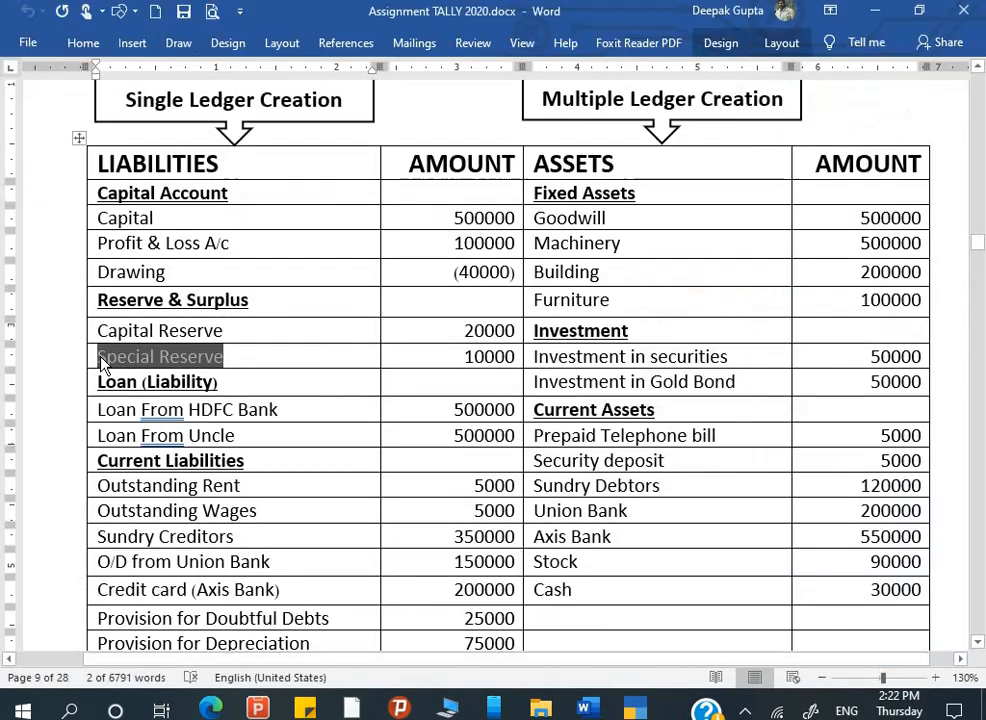
pyautogui.scroll(-2, 263, 433)
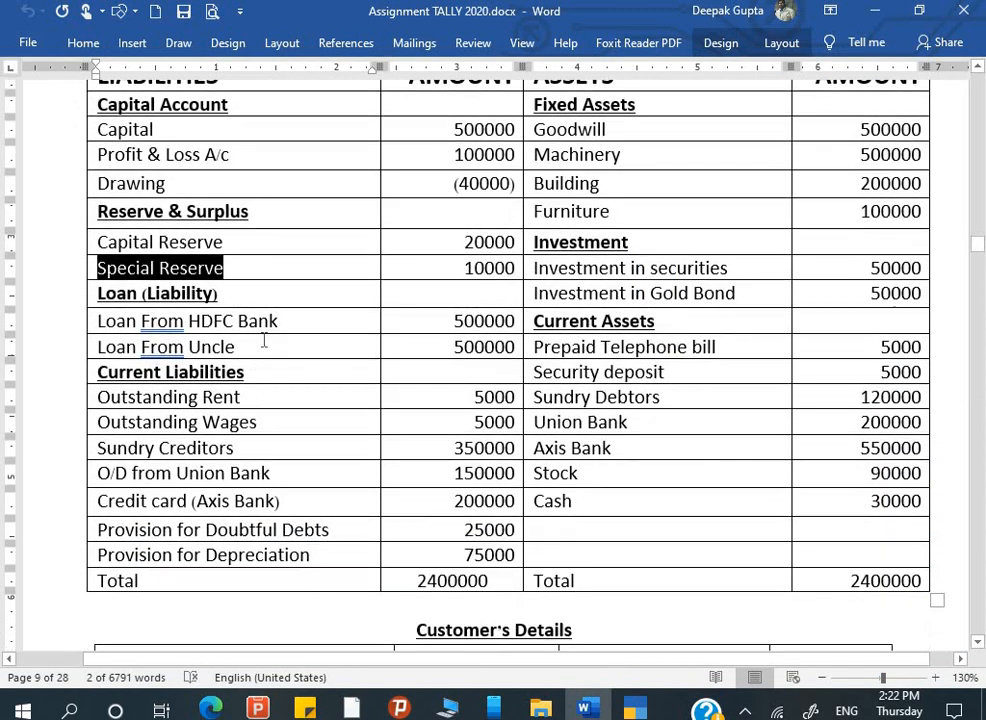
pyautogui.moveTo(90, 321)
pyautogui.mouseDown()
pyautogui.moveTo(92, 343)
pyautogui.moveTo(88, 319)
pyautogui.mouseUp()
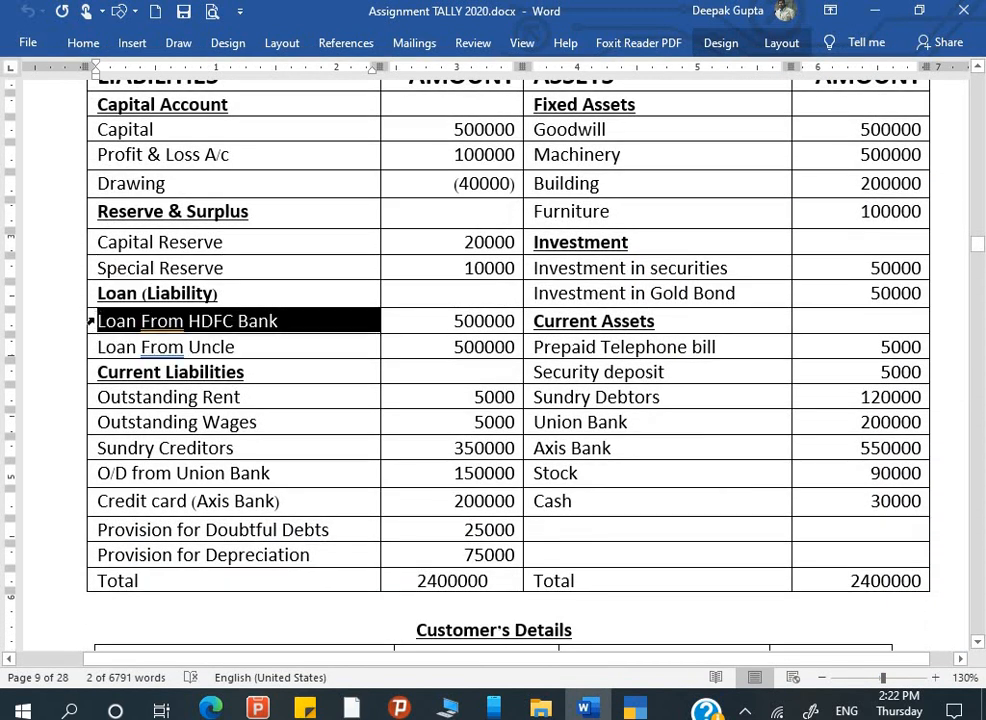
pyautogui.hotkey('alt', 'Tab')
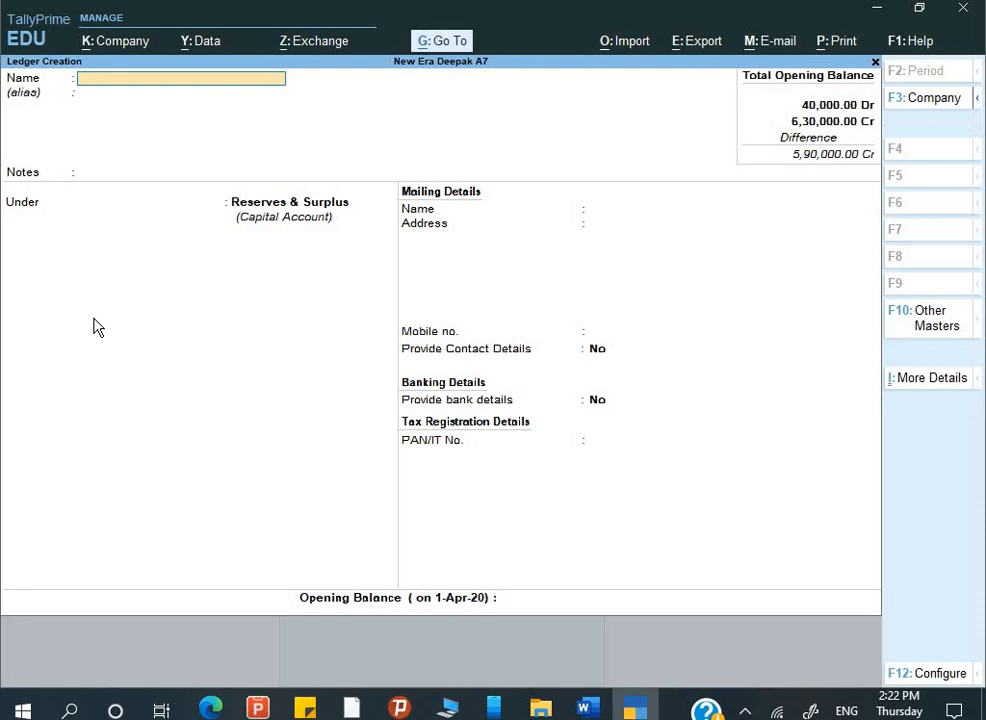
pyautogui.hotkey('ctrl', 'alt', 'v')
pyautogui.press('Return')
pyautogui.press('Return')
pyautogui.press('Return')
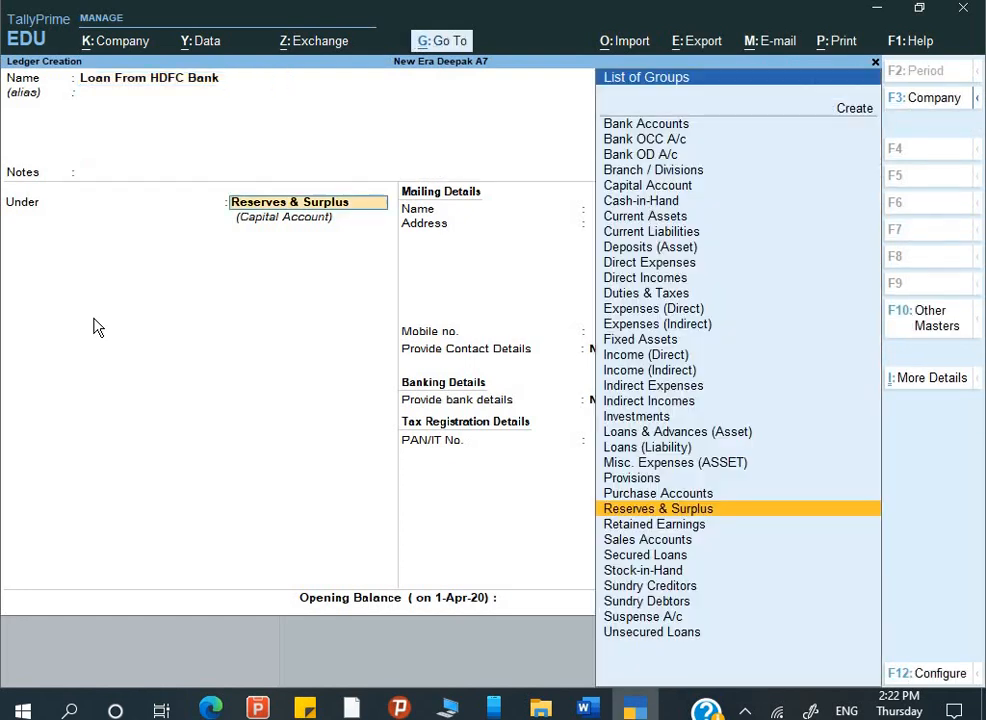
# Place the Loan From HDFC Bank ledger under the Secured Loans group
pyautogui.write('S')
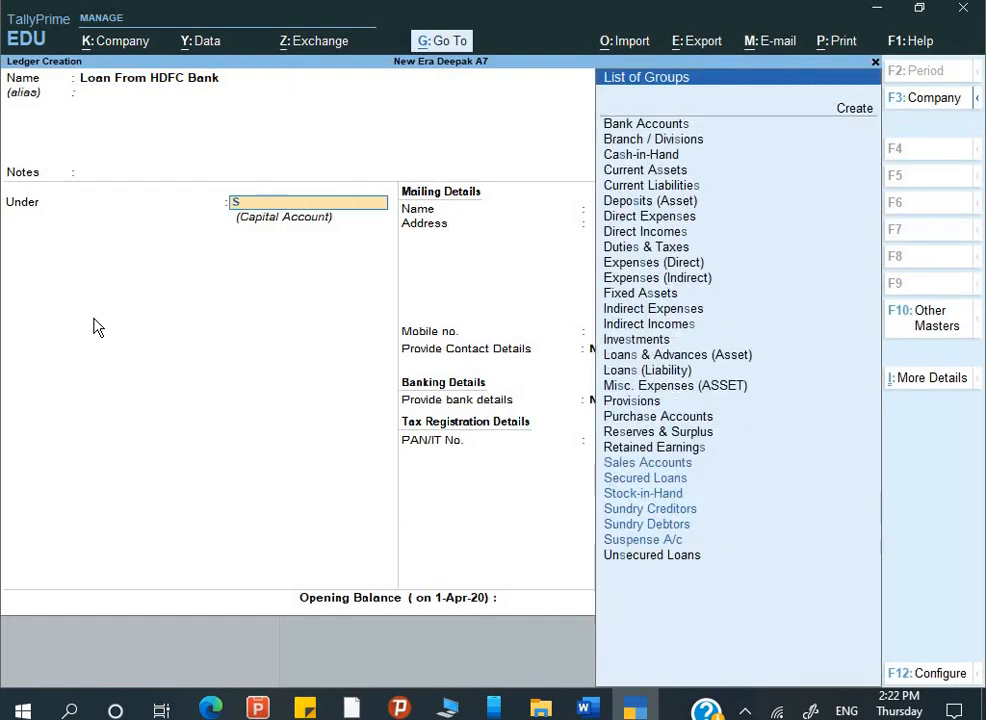
pyautogui.press('Down')
pyautogui.press('Down')
pyautogui.press('Down')
pyautogui.press('Down')
pyautogui.press('Down')
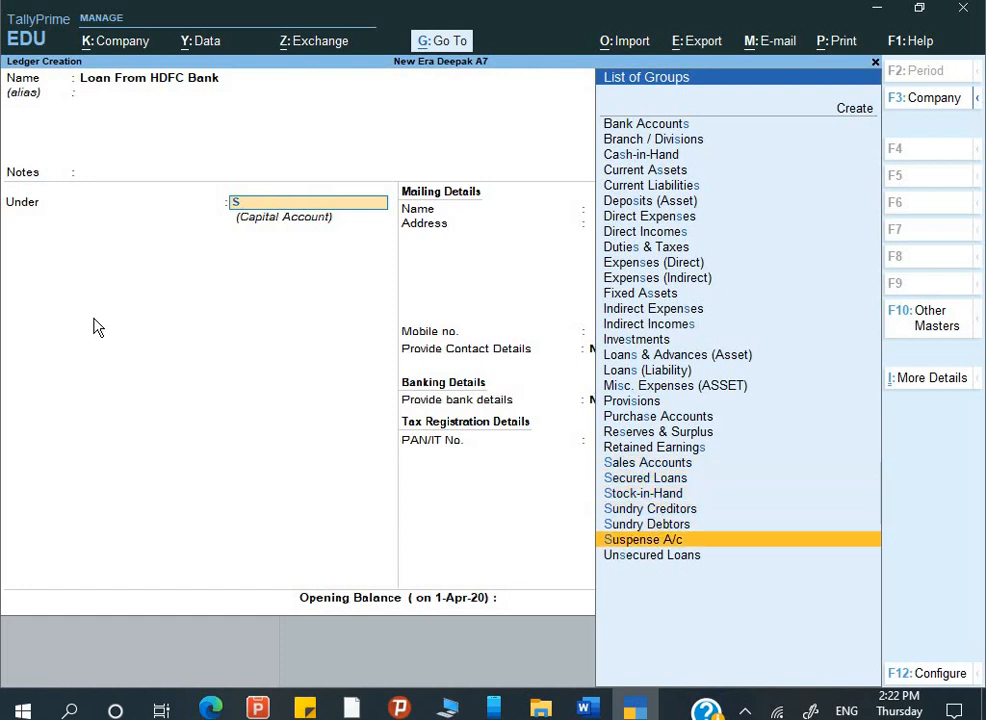
pyautogui.press('Up')
pyautogui.press('Up')
pyautogui.press('Up')
pyautogui.press('Up')
pyautogui.press('Return')
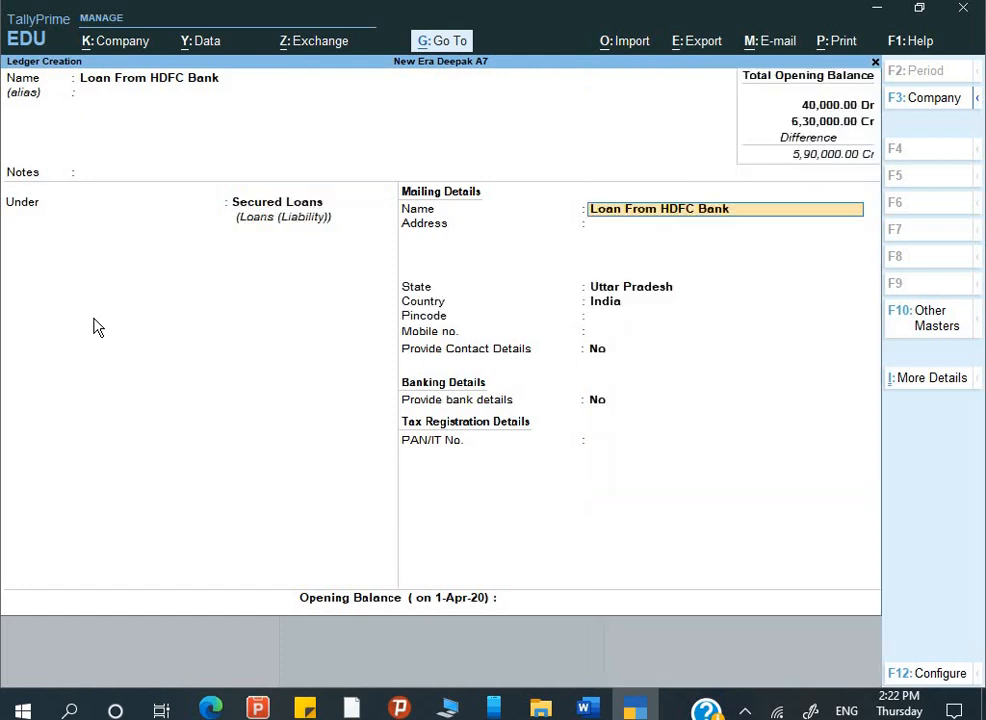
# Keep the default mailing, banking and tax details of the Loan From HDFC Bank ledger
pyautogui.press('Return')
pyautogui.press('Return')
pyautogui.press('Return')
pyautogui.press('Return')
pyautogui.press('Return')
pyautogui.press('Return')
pyautogui.press('Return')
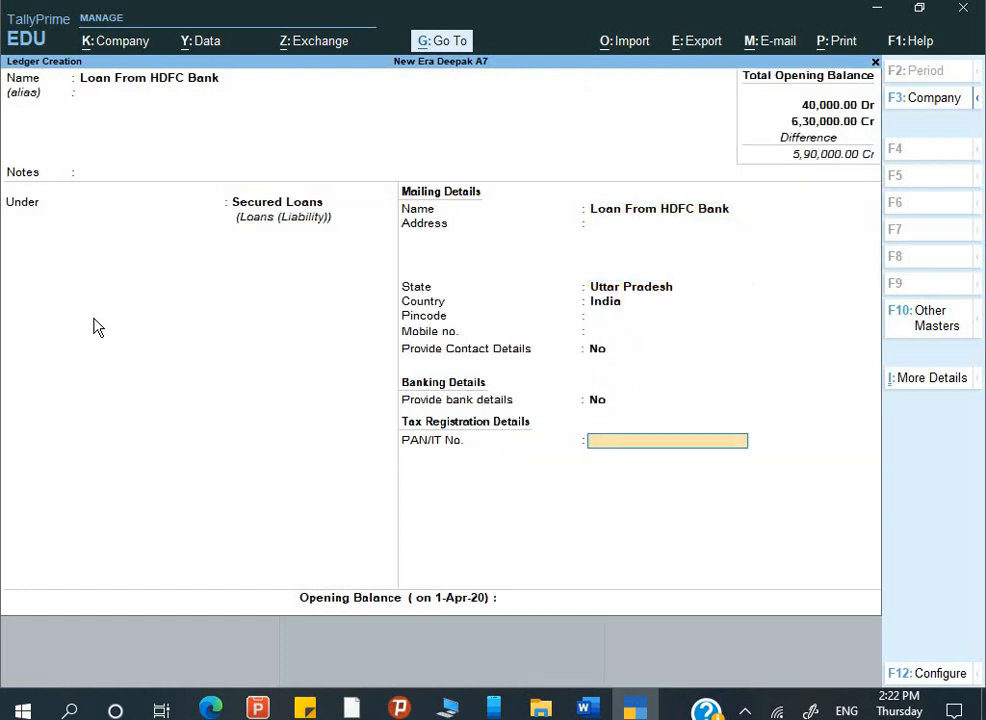
pyautogui.press('Return')
# Restore the accidentally overwritten Loan From HDFC Bank entry in the Word balance sheet and return to TallyPrime
pyautogui.hotkey('alt', 'Tab')
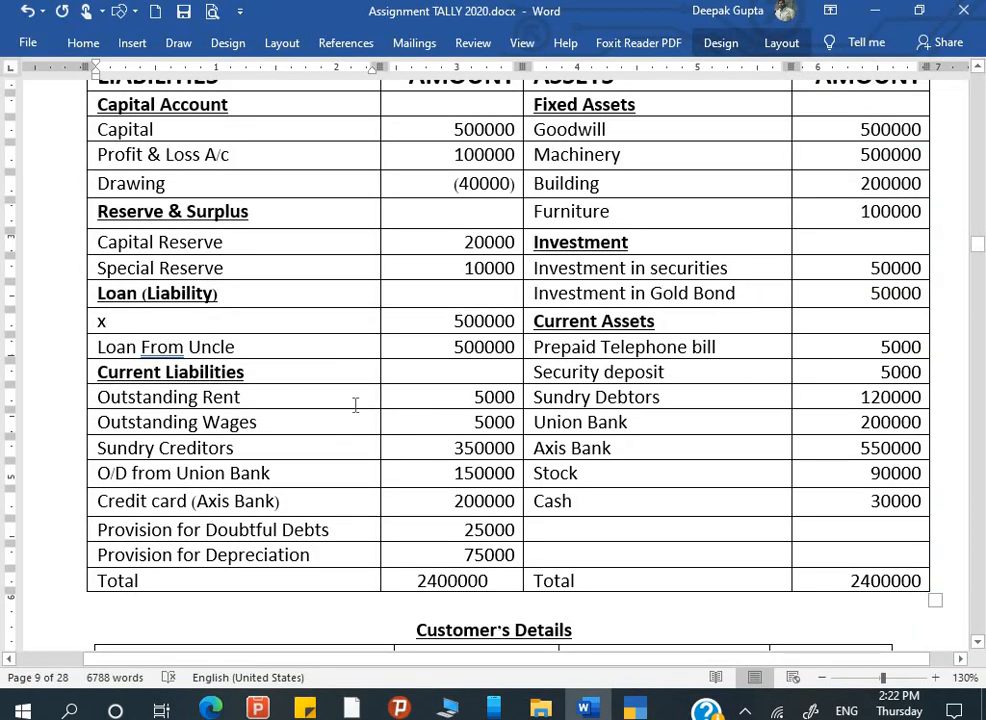
pyautogui.hotkey('ctrl', 'v')
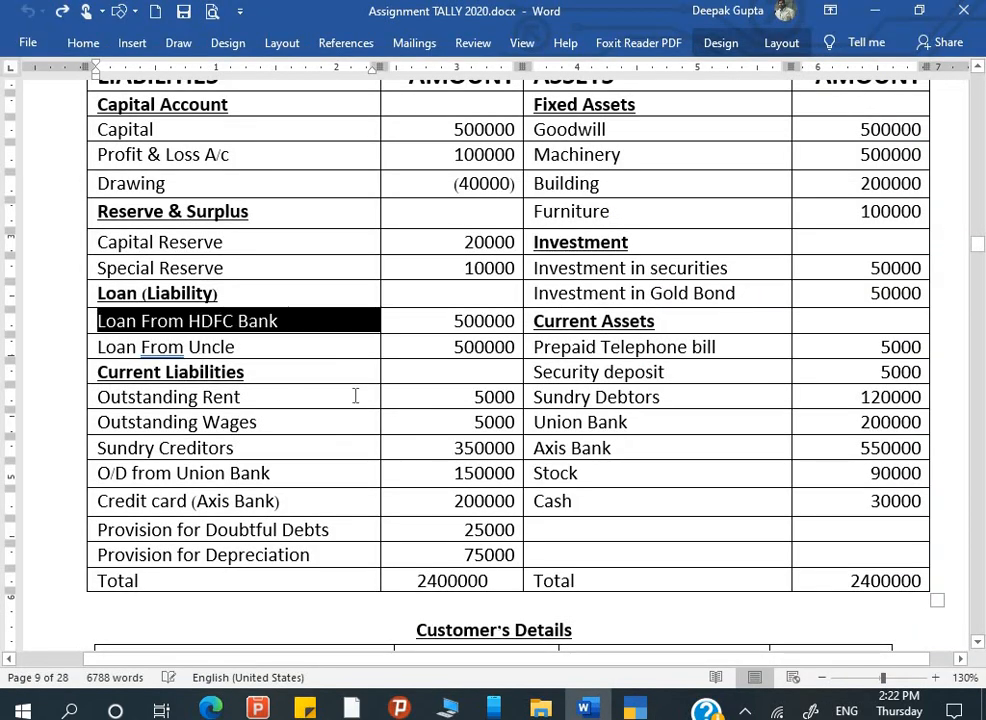
pyautogui.hotkey('alt', 'Tab')
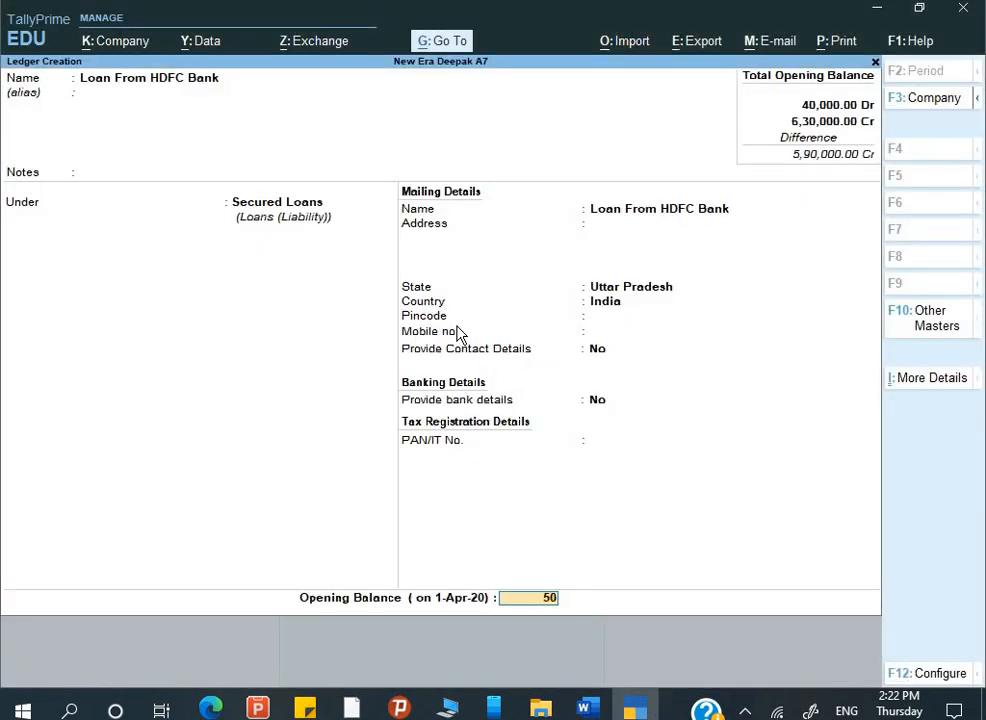
# Enter 5,00,000 as the Loan From HDFC Bank ledger's opening balance and accept the ledger
pyautogui.write('5,00,000')
pyautogui.press('Return')
pyautogui.press('Return')
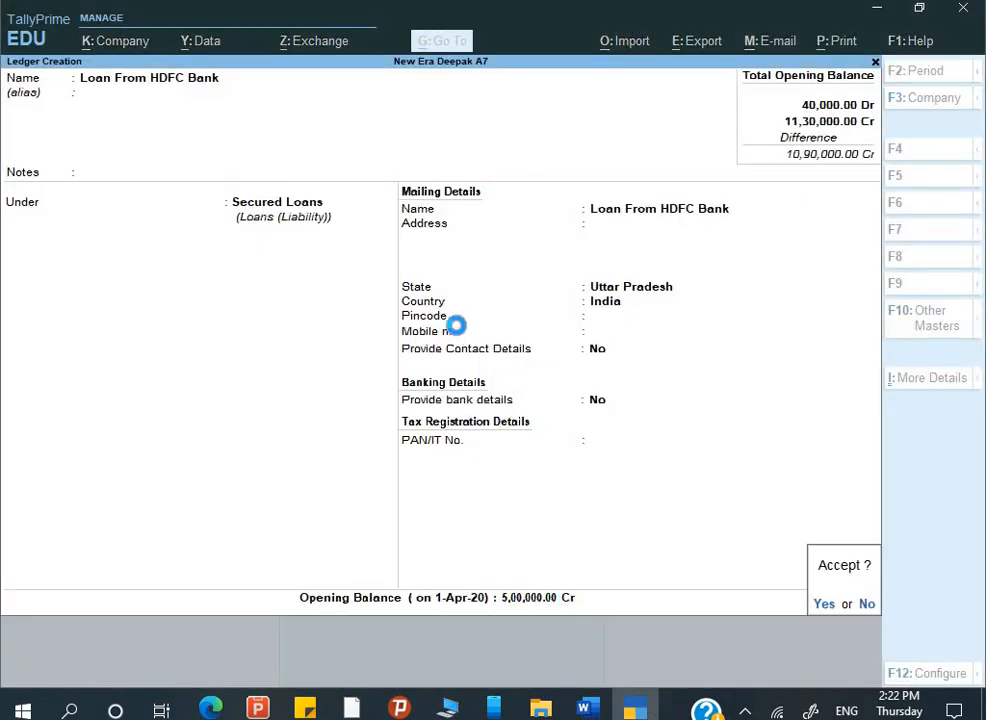
pyautogui.press('Return')
# Copy Loan From Uncle from the Word balance sheet and use it as the new ledger's name in TallyPrime
pyautogui.hotkey('alt', 'Tab')
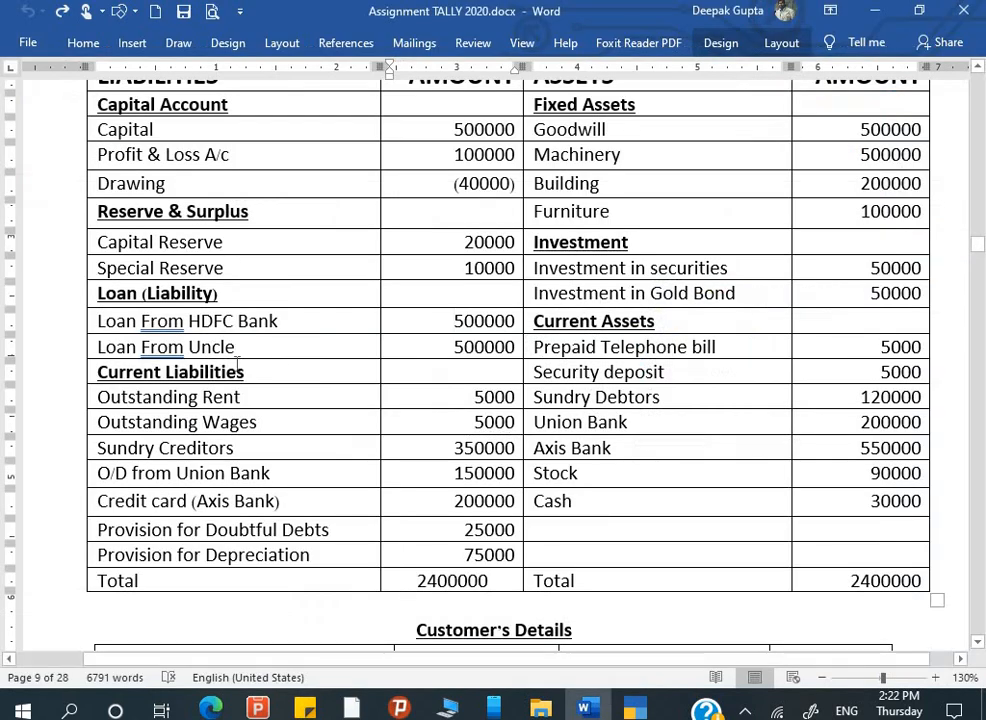
pyautogui.moveTo(240, 350); pyautogui.dragTo(97, 350)
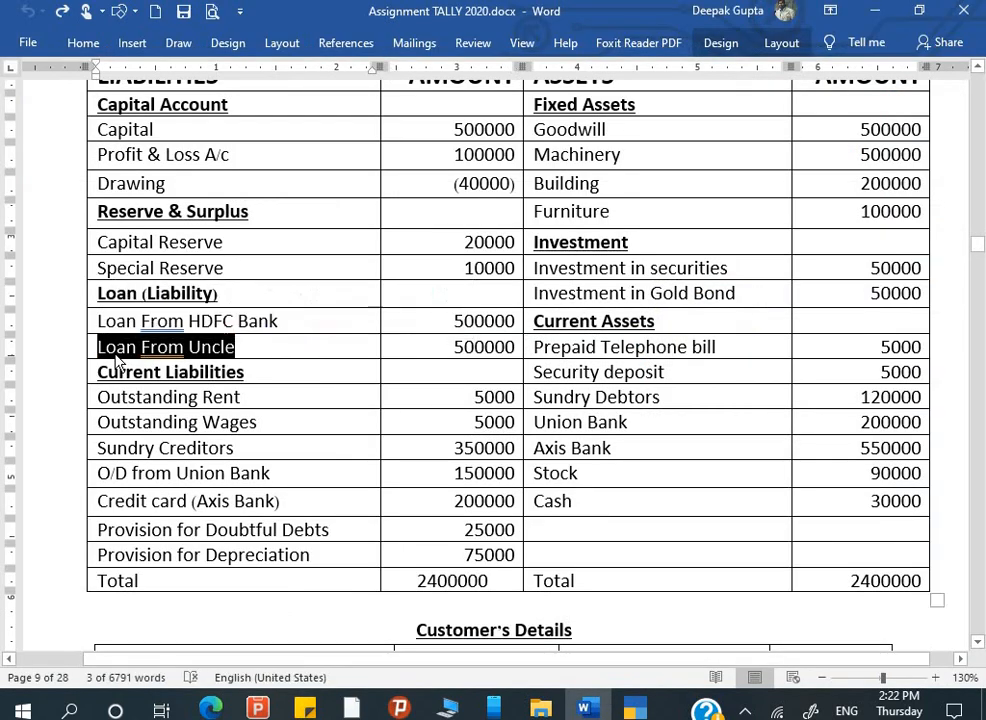
pyautogui.hotkey('ctrl', 'c')
pyautogui.hotkey('alt', 'Tab')
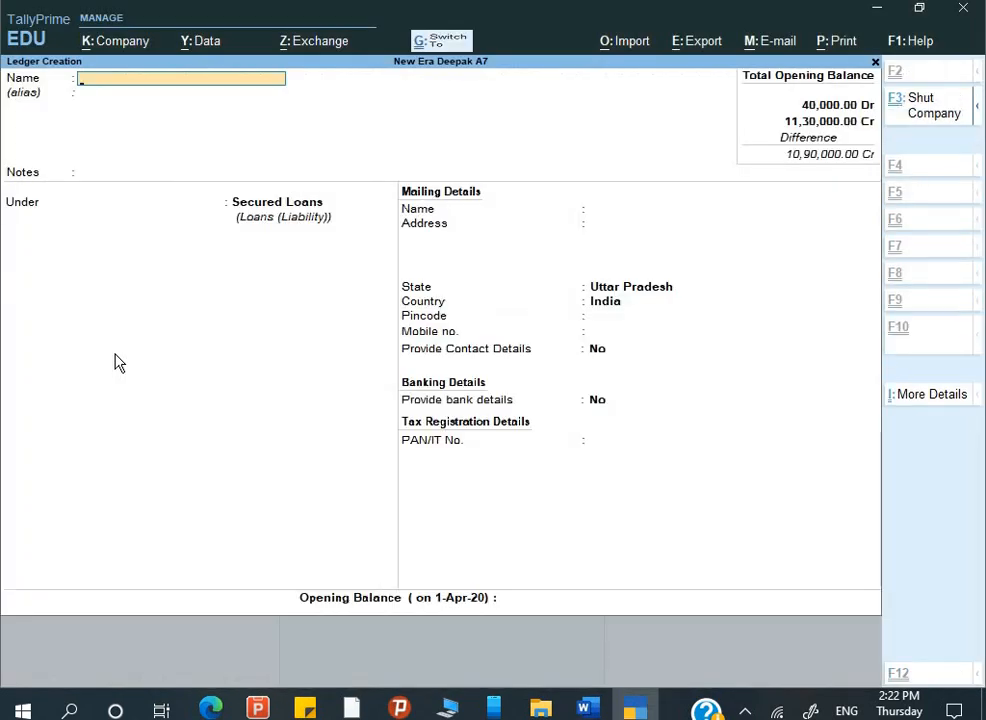
pyautogui.hotkey('ctrl', 'alt', 'v')
pyautogui.press('Return')
pyautogui.press('Return')
pyautogui.press('Return')
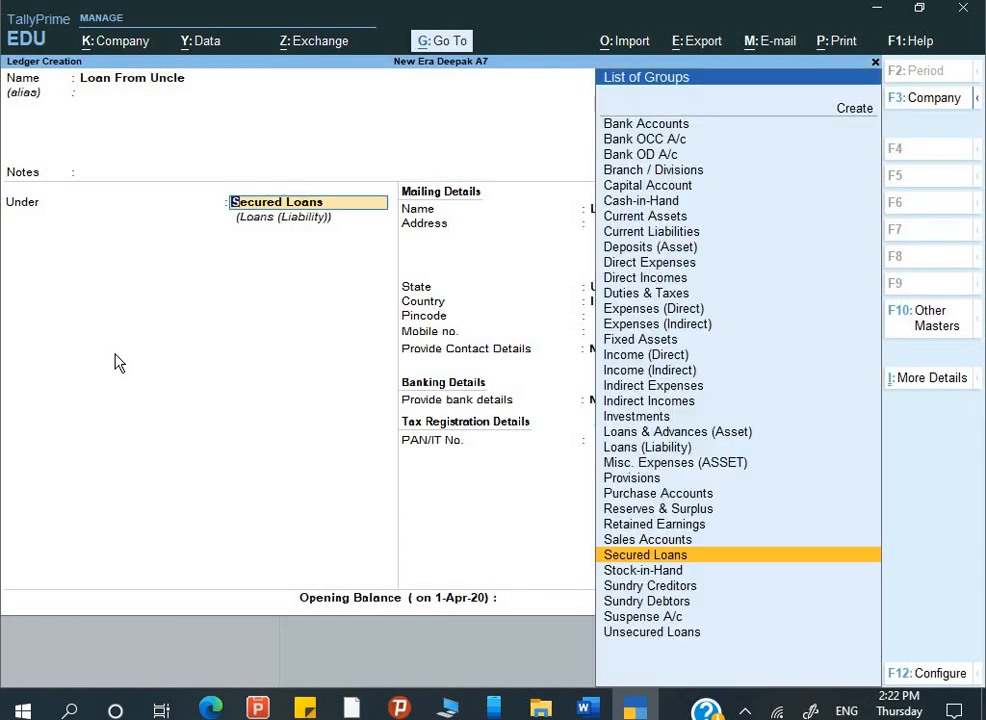
# Place the Loan From Uncle ledger under Unsecured Loans and keep its default mailing, banking and tax details
pyautogui.write('U')
pyautogui.press('Return')
pyautogui.press('Return')
pyautogui.press('Return')
pyautogui.press('Return')
pyautogui.press('Return')
pyautogui.press('Return')
pyautogui.press('Return')
pyautogui.press('Return')
pyautogui.press('Return')
pyautogui.press('Return')
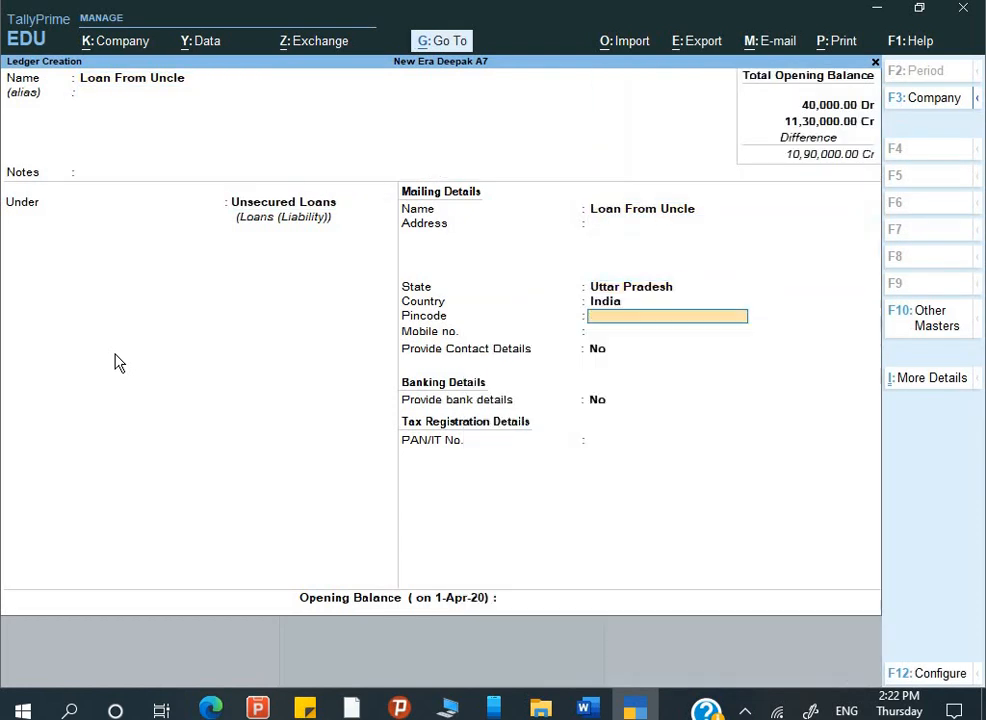
pyautogui.press('Return')
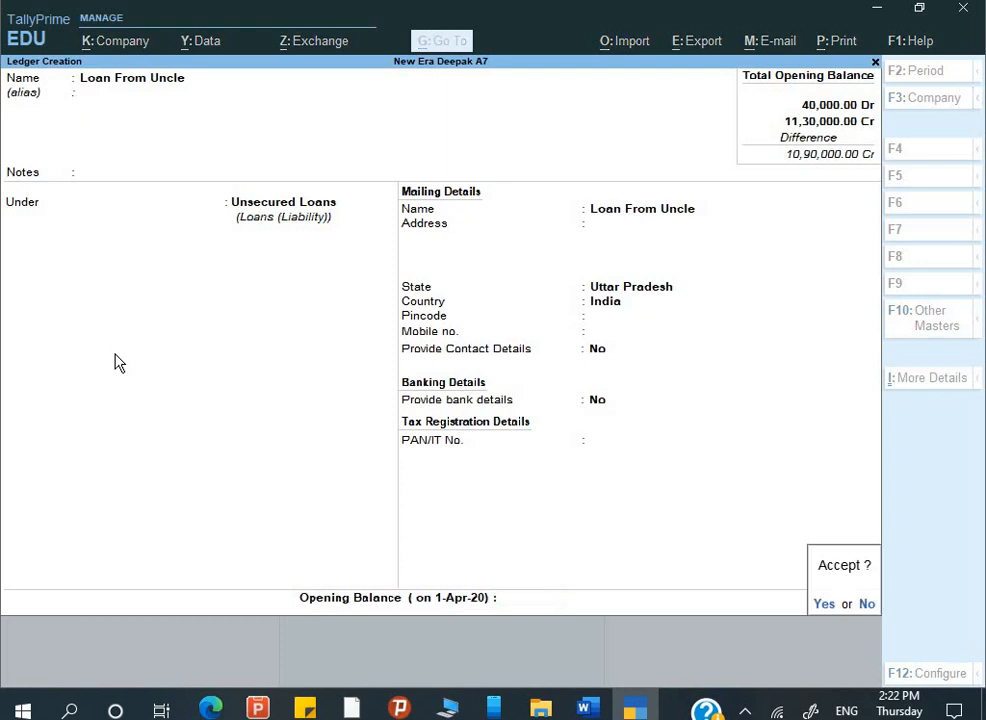
# Check the Loan From Uncle amount in the Word balance sheet, enter 500000 as the opening balance and accept the ledger
pyautogui.hotkey('alt', 'Tab')
pyautogui.hotkey('alt', 'Tab')
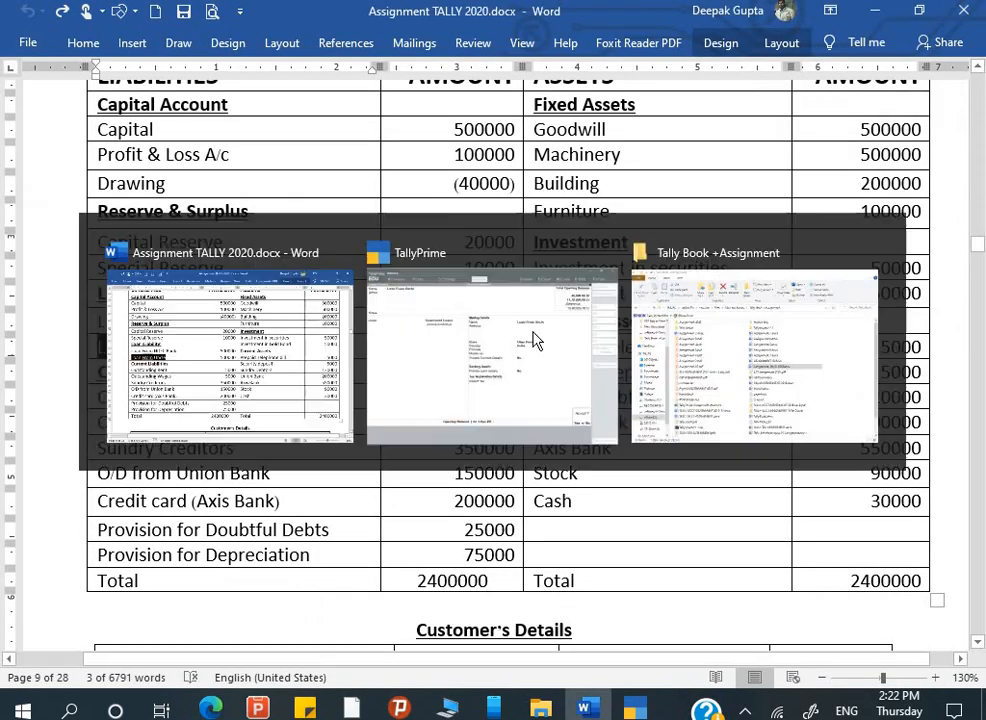
pyautogui.press('Escape')
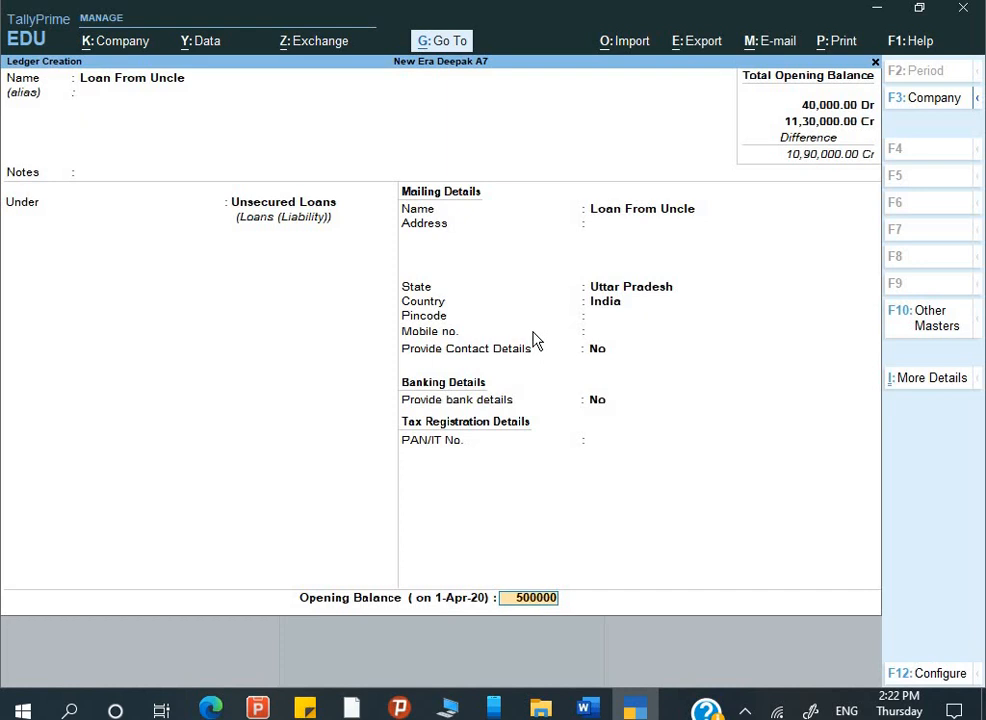
pyautogui.write('500000')
pyautogui.press('Return')
pyautogui.press('Return')
pyautogui.press('Return')
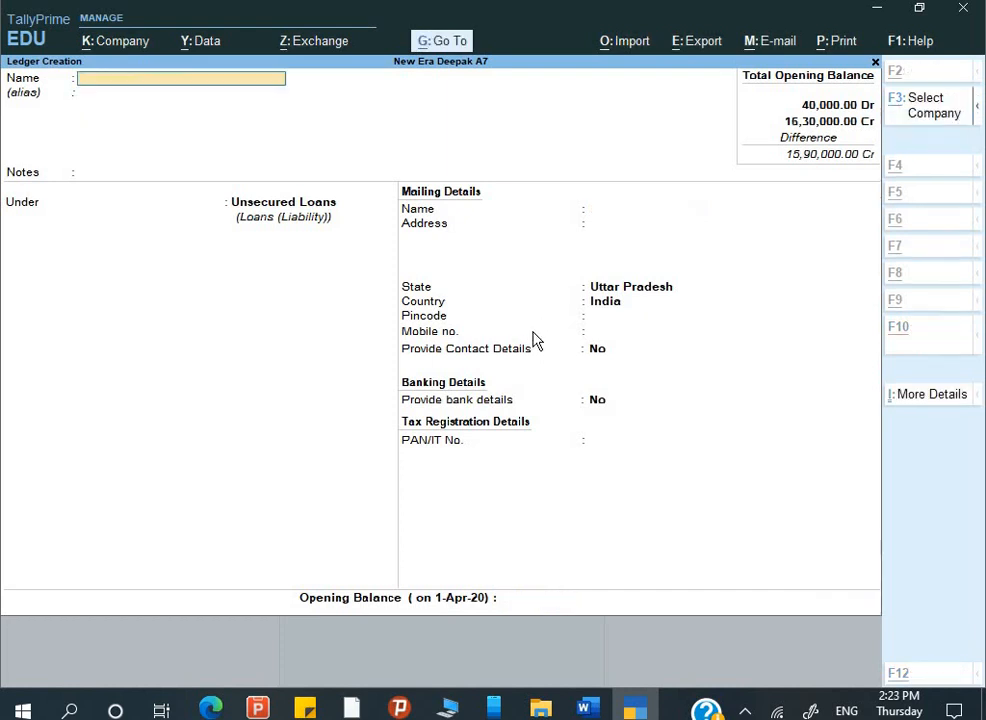
# Copy Outstanding Rent from the Word balance sheet and use it as the new ledger's name in TallyPrime
pyautogui.hotkey('alt', 'Tab')
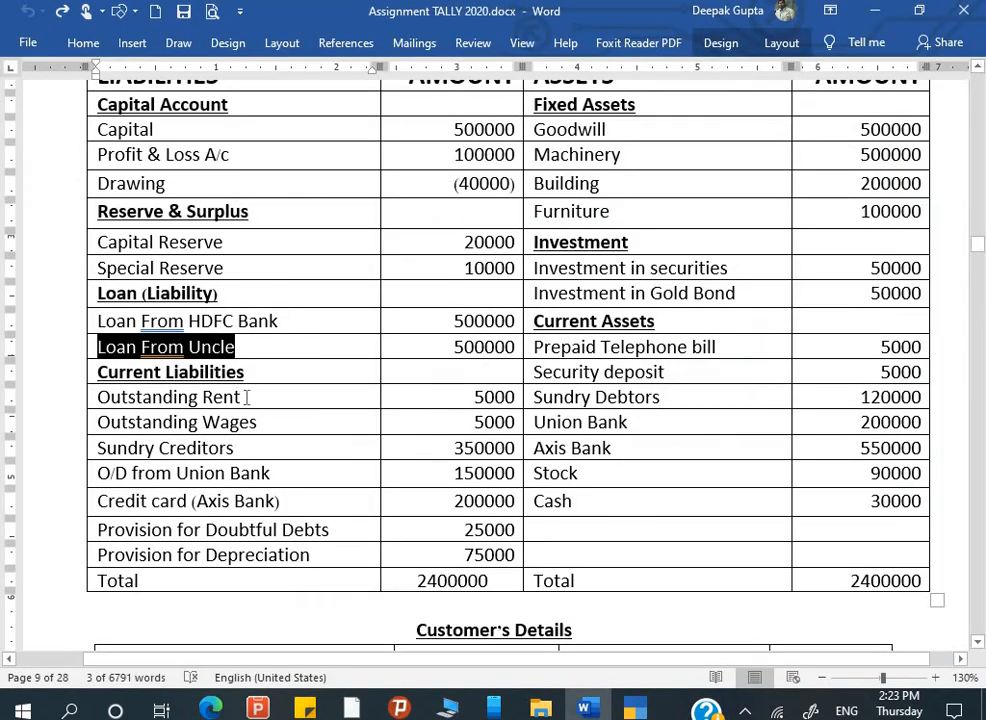
pyautogui.moveTo(246, 397); pyautogui.dragTo(106, 405)
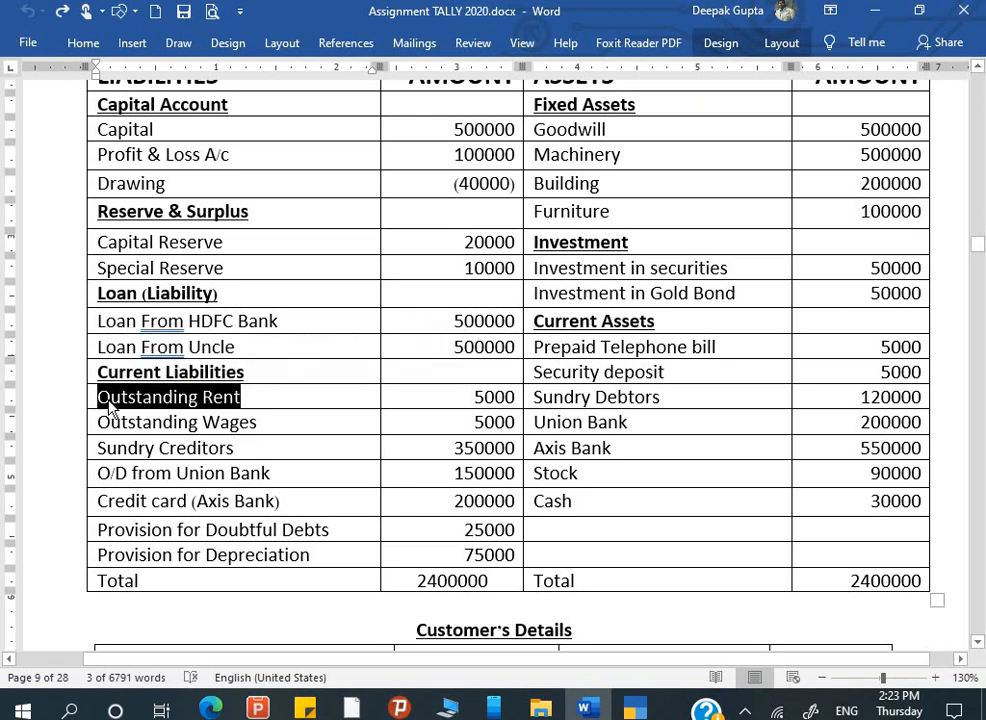
pyautogui.hotkey('alt', 'Tab')
pyautogui.hotkey('ctrl', 'alt', 'v')
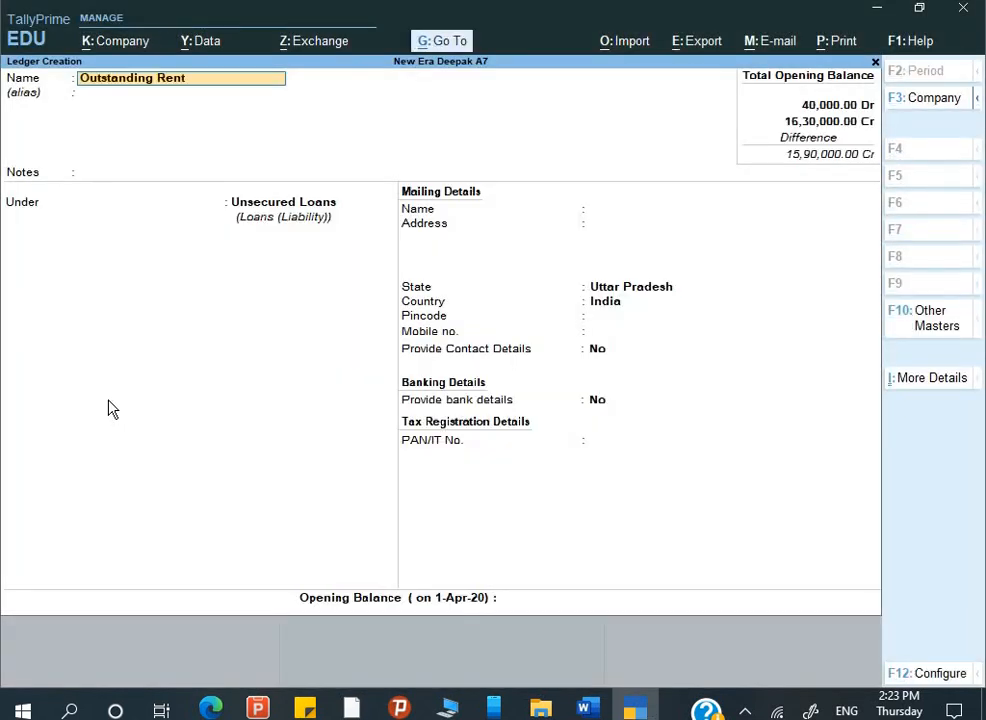
pyautogui.press('Return')
pyautogui.press('Return')
pyautogui.press('Return')
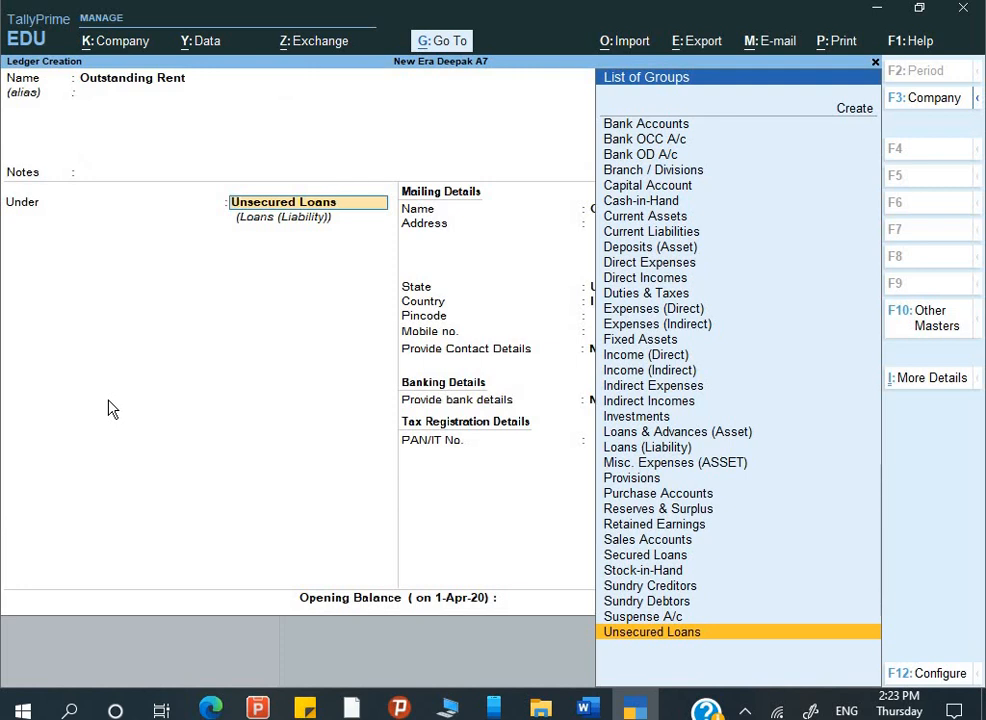
# Place the Outstanding Rent ledger under Current Liabilities and keep its default mailing, banking and tax details
pyautogui.write('C')
pyautogui.press('Down')
pyautogui.press('Down')
pyautogui.press('Down')
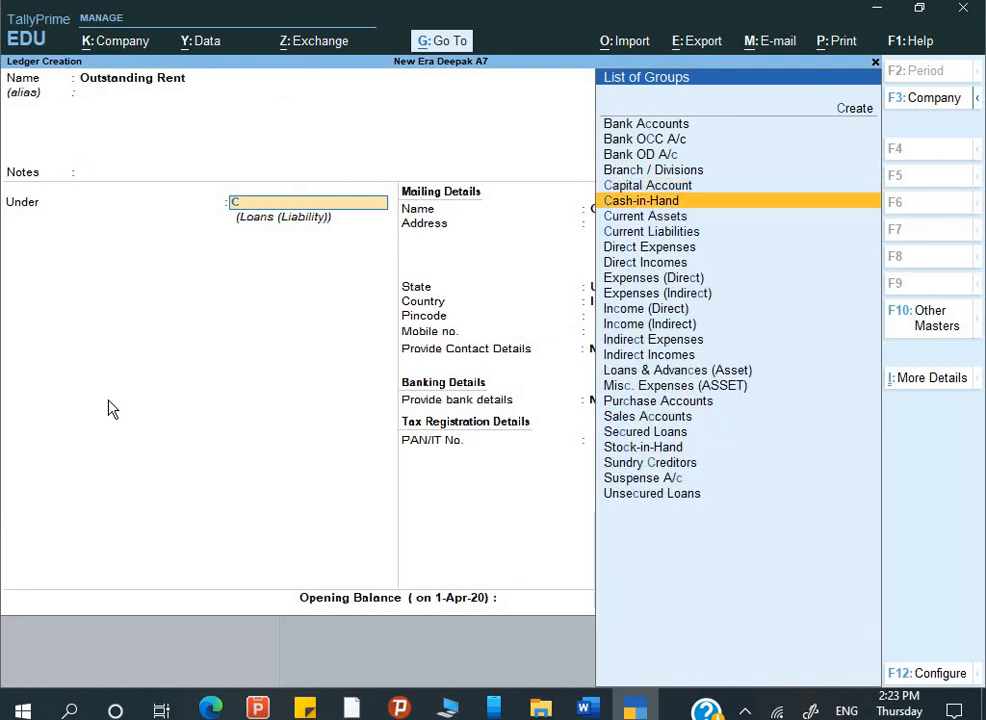
pyautogui.press('Return')
pyautogui.press('Return')
pyautogui.press('Return')
pyautogui.press('Return')
pyautogui.press('Return')
pyautogui.press('Return')
pyautogui.press('Return')
pyautogui.press('Return')
pyautogui.press('Return')
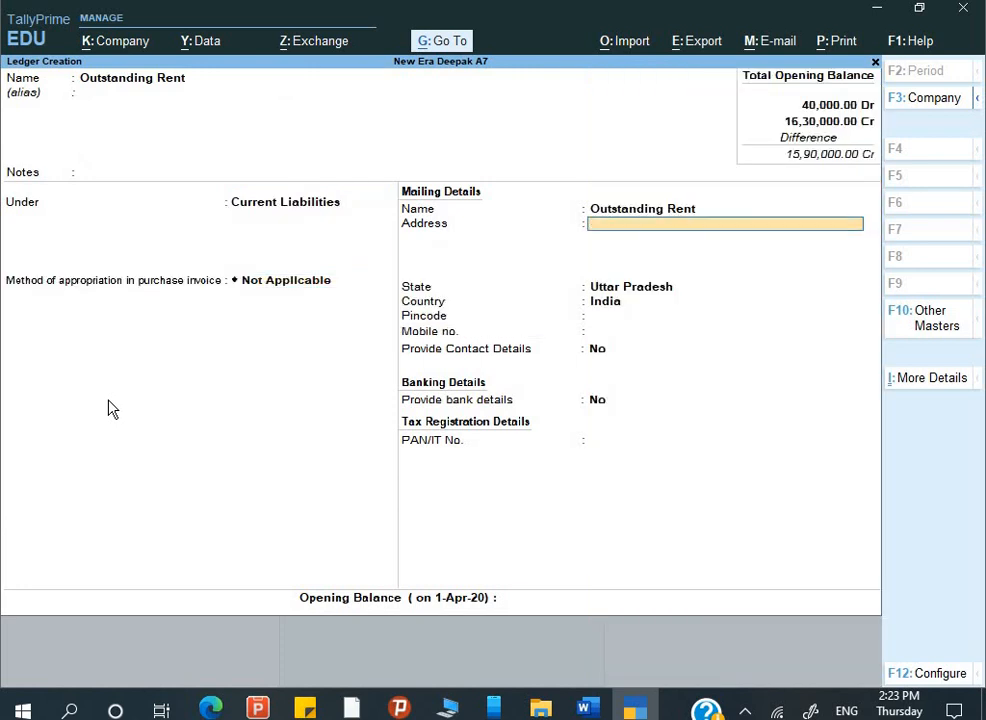
pyautogui.press('Return')
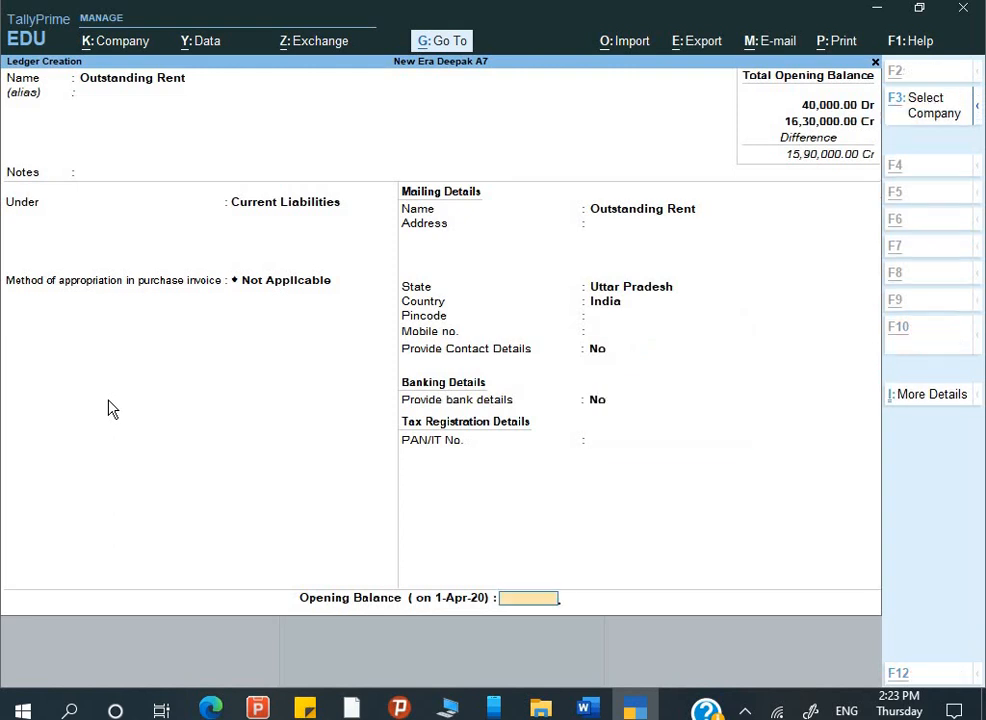
# Check the Outstanding Rent amount in the Word balance sheet, enter 5000 as the opening balance and accept the ledger
pyautogui.hotkey('alt', 'Tab')
pyautogui.hotkey('alt', 'Tab')
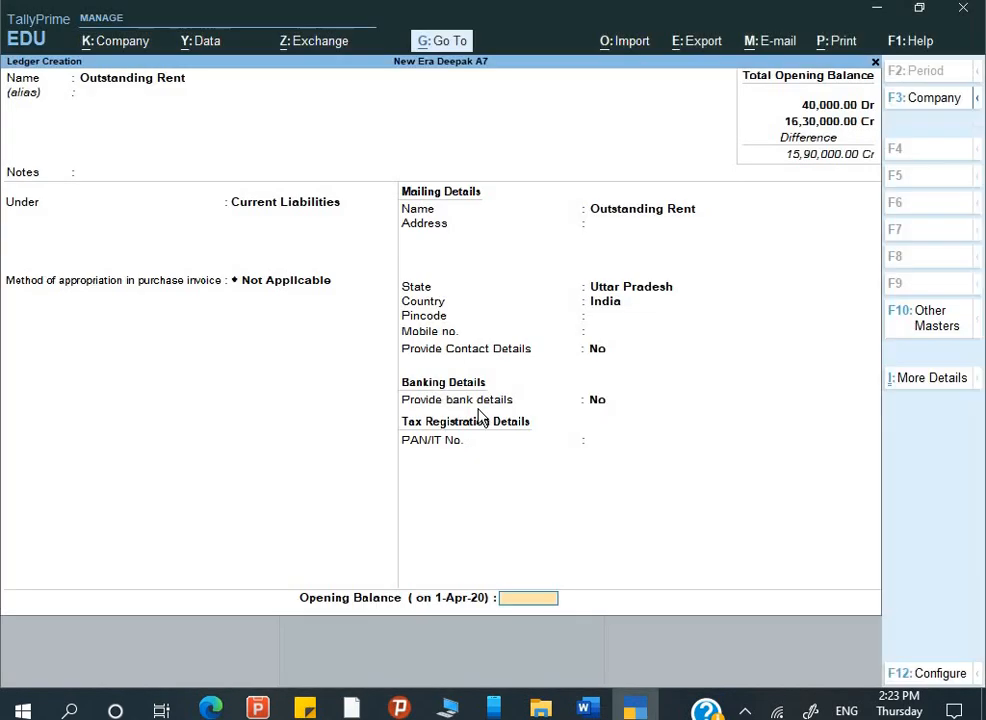
pyautogui.write('5000')
pyautogui.press('Return')
pyautogui.press('Return')
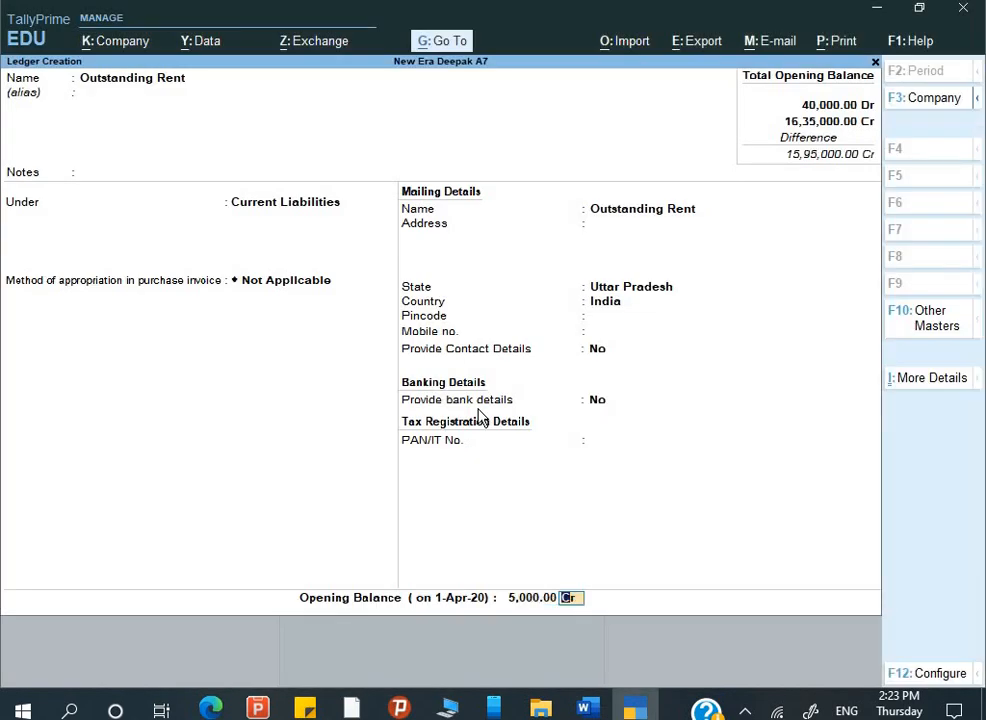
# Copy Outstanding Wages from the Word balance sheet and use it as the new ledger's name in TallyPrime
pyautogui.hotkey('alt', 'Tab')
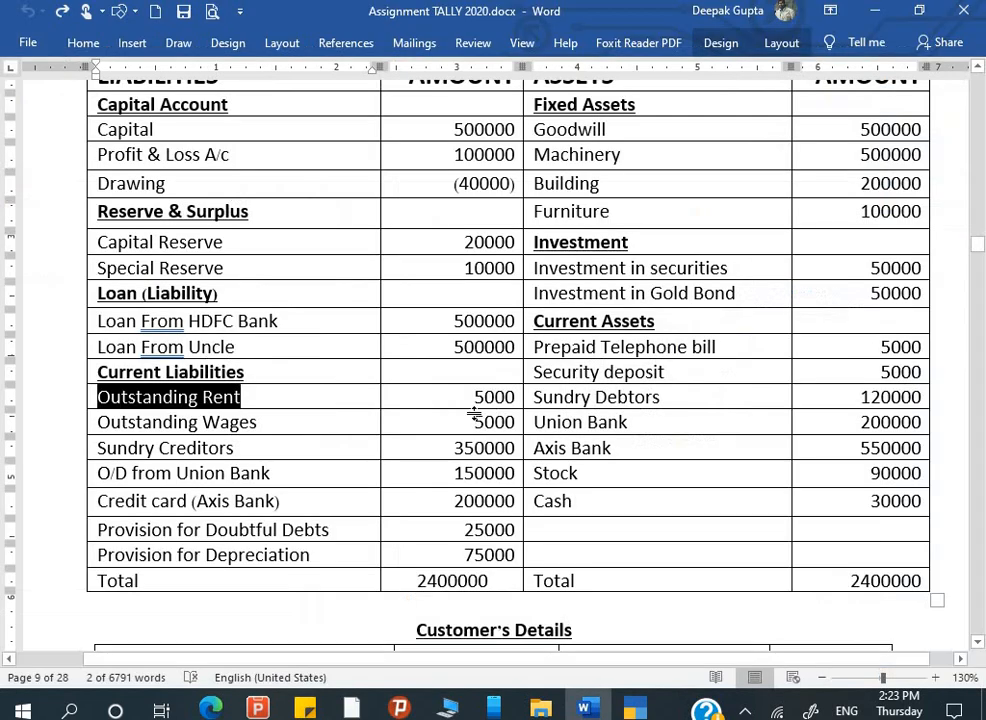
pyautogui.click(77, 423)
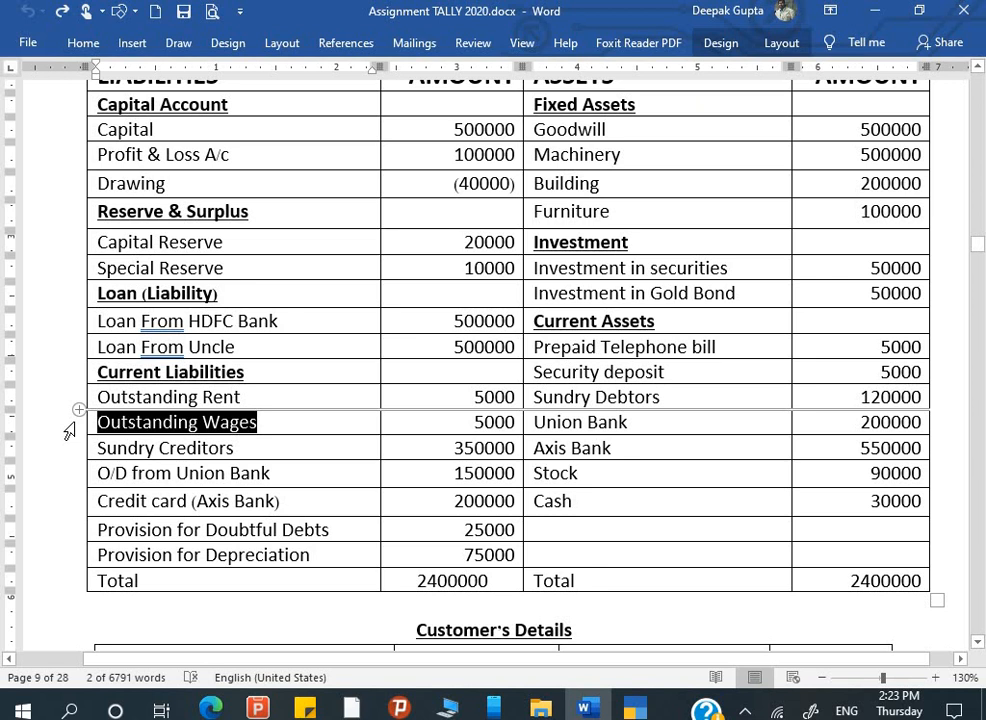
pyautogui.hotkey('ctrl', 'c')
pyautogui.hotkey('alt', 'Tab')
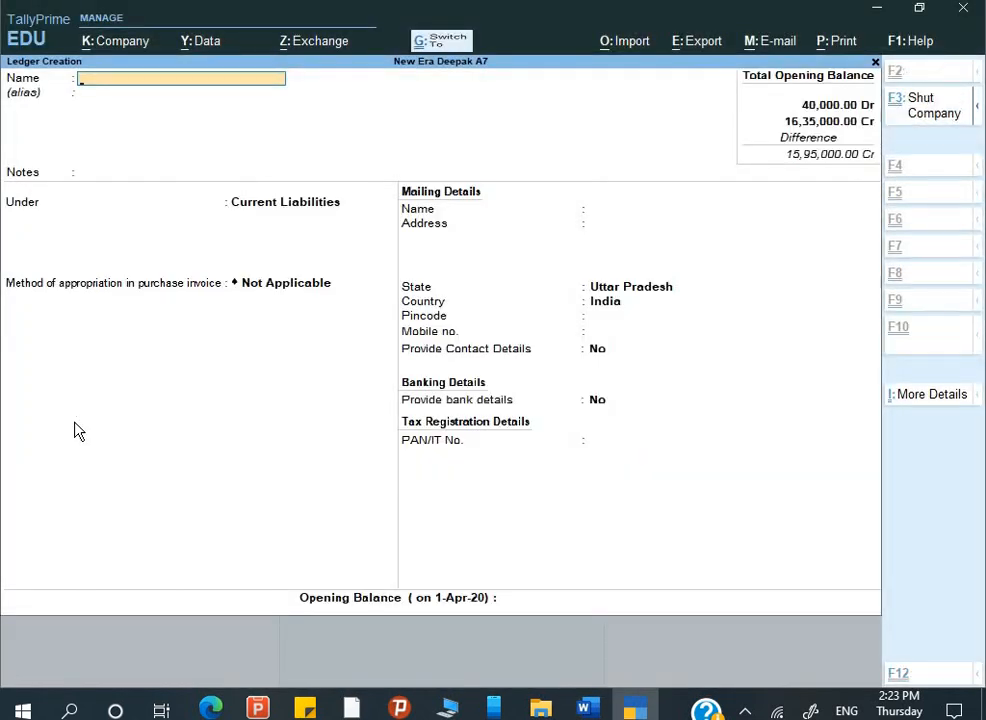
pyautogui.hotkey('ctrl', 'alt', 'v')
pyautogui.press('Return')
pyautogui.press('Return')
pyautogui.press('BackSpace')
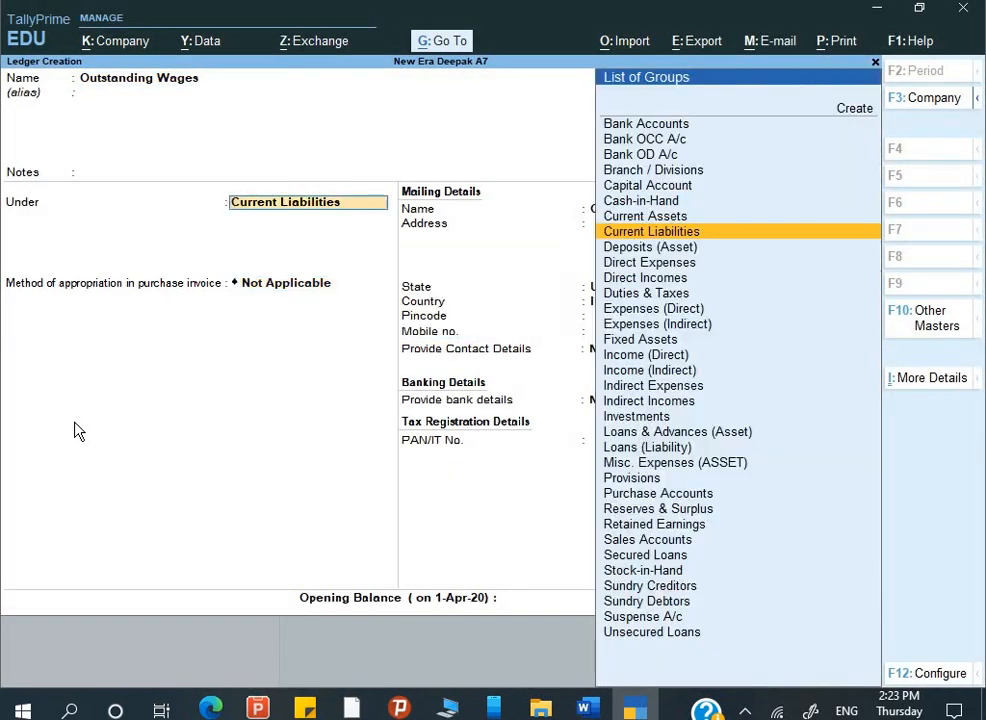
# Keep the Outstanding Wages ledger under Current Liabilities with its default mailing, banking and tax details
pyautogui.press('Return')
pyautogui.press('Return')
pyautogui.press('Return')
pyautogui.press('Return')
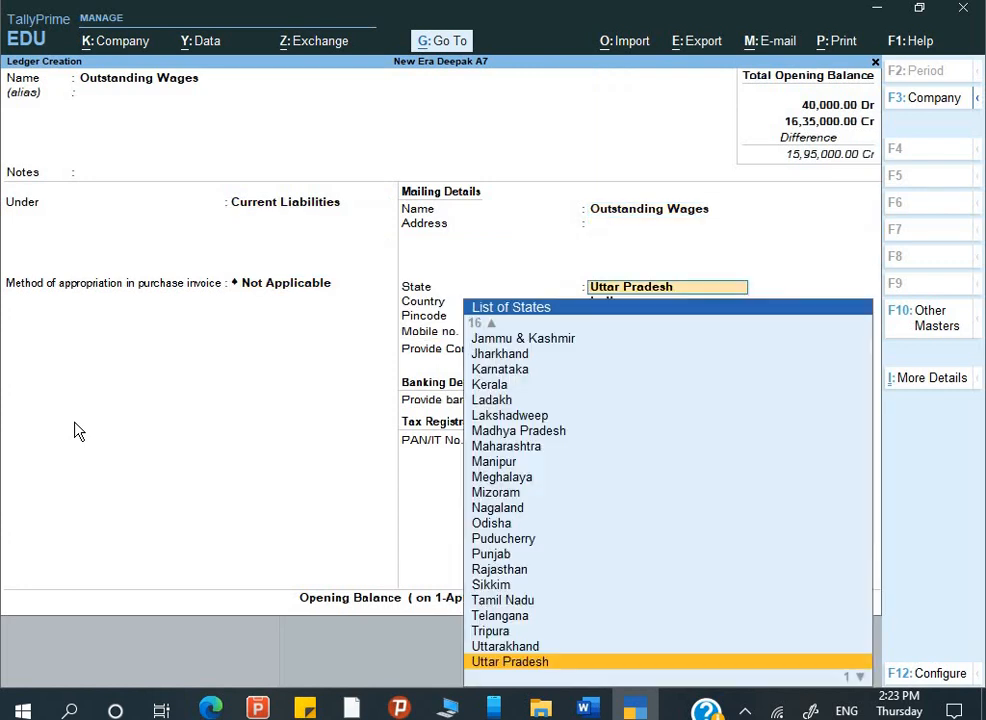
pyautogui.press('Return')
pyautogui.press('Return')
pyautogui.press('Return')
pyautogui.press('Return')
pyautogui.press('Return')
pyautogui.press('Return')
pyautogui.press('Return')
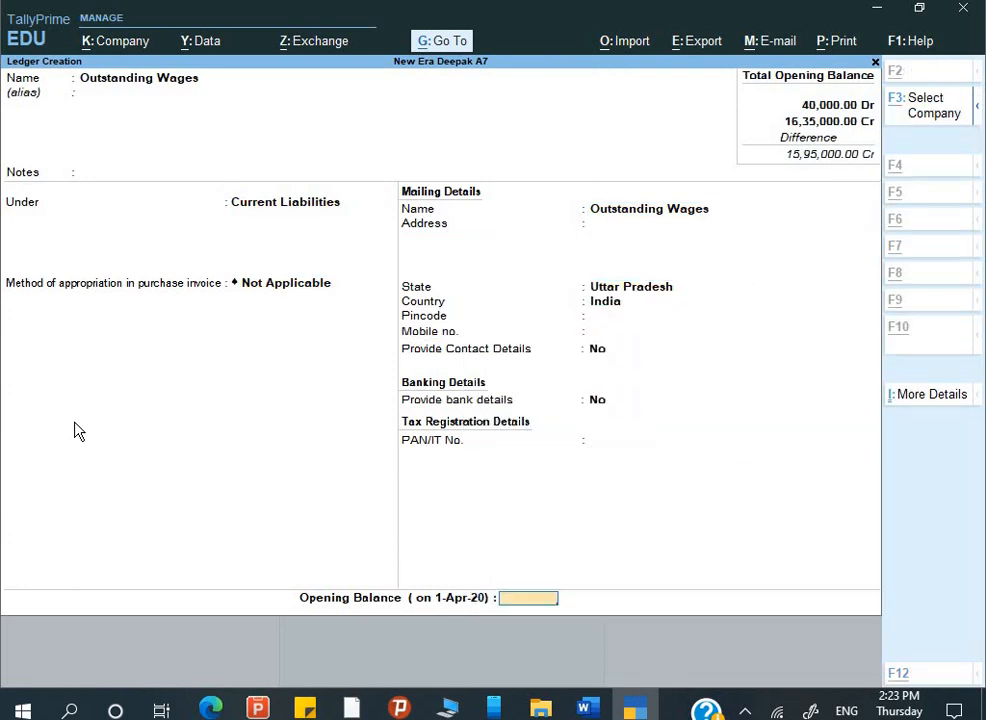
# Check the Outstanding Wages amount in the Word balance sheet, enter 5000 as the opening balance and accept the ledger
pyautogui.hotkey('alt', 'Tab')
pyautogui.hotkey('alt', 'Tab')
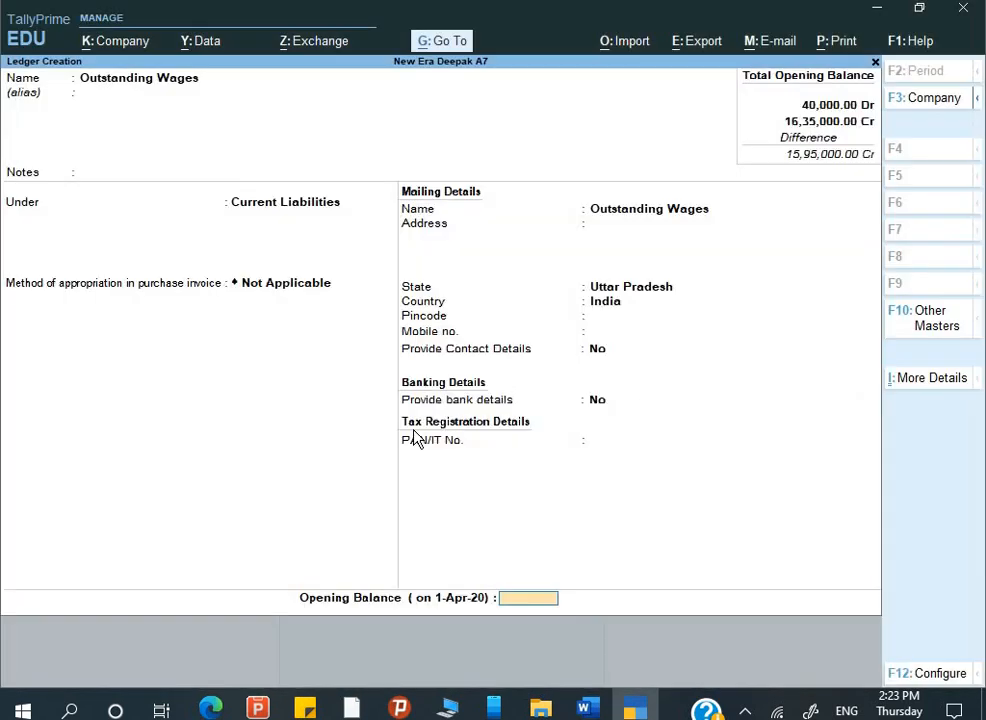
pyautogui.write('5000')
pyautogui.press('Return')
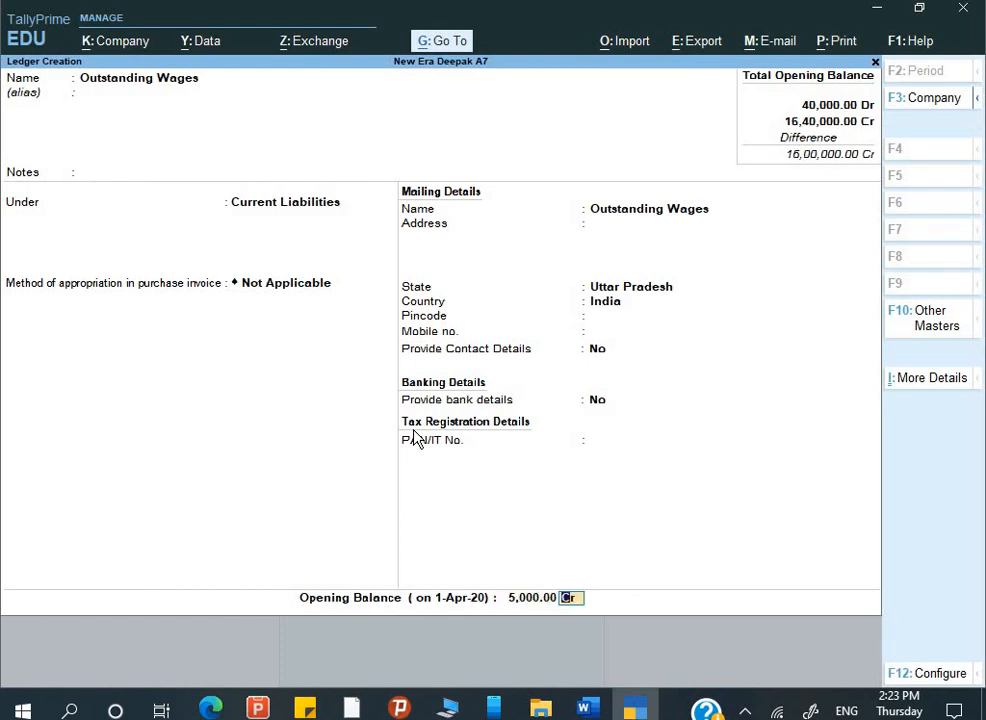
pyautogui.press('Return')
pyautogui.press('Return')
# Copy Princi Pvt ltd from the Supplier's Details table in Word and use it as the new ledger's name in TallyPrime
pyautogui.hotkey('alt', 'Tab')
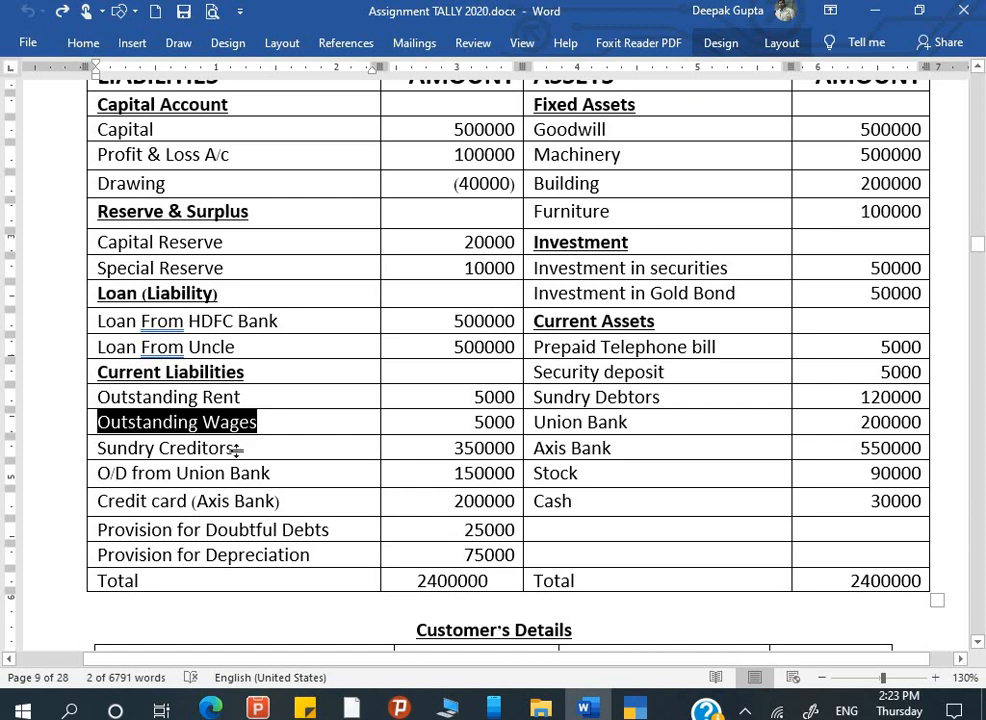
pyautogui.scroll(-4, 237, 451)
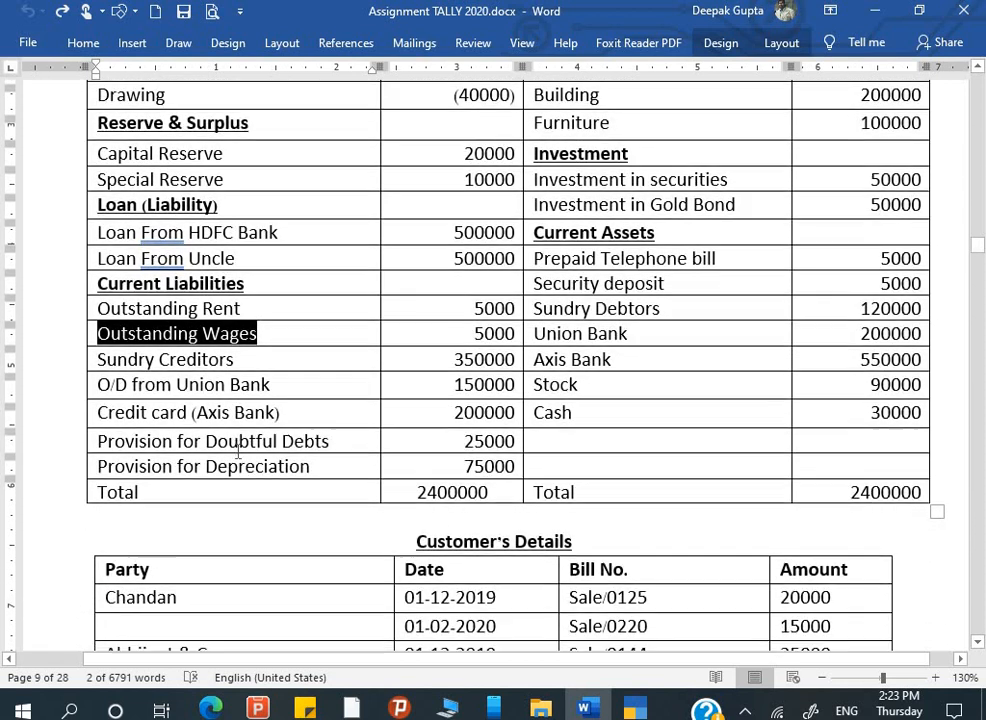
pyautogui.scroll(-8, 237, 451)
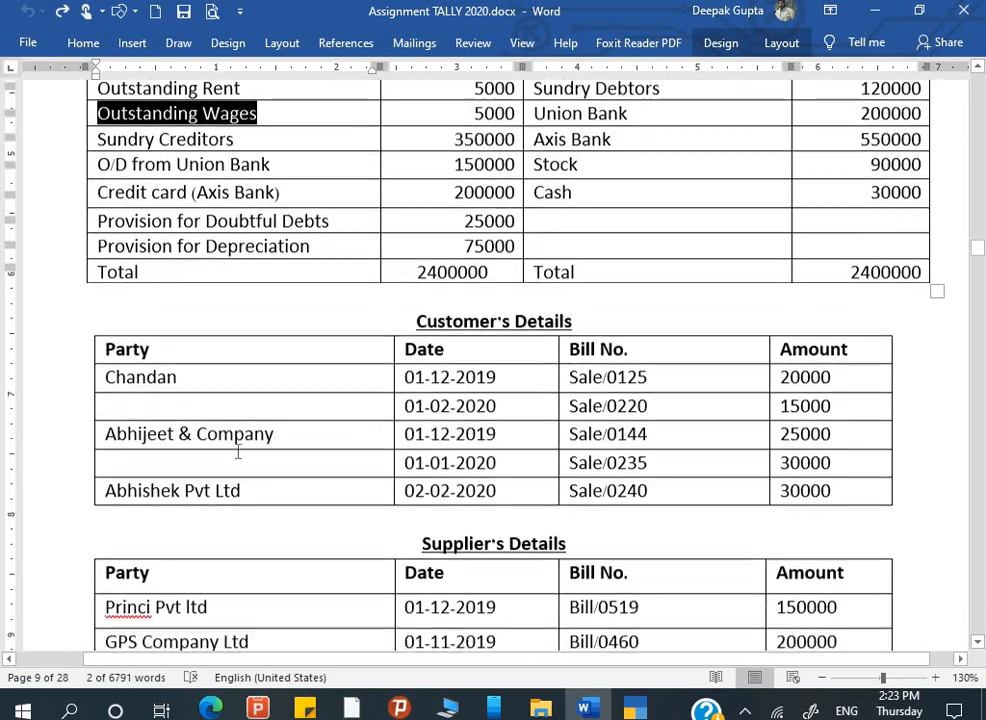
pyautogui.scroll(-5, 238, 452)
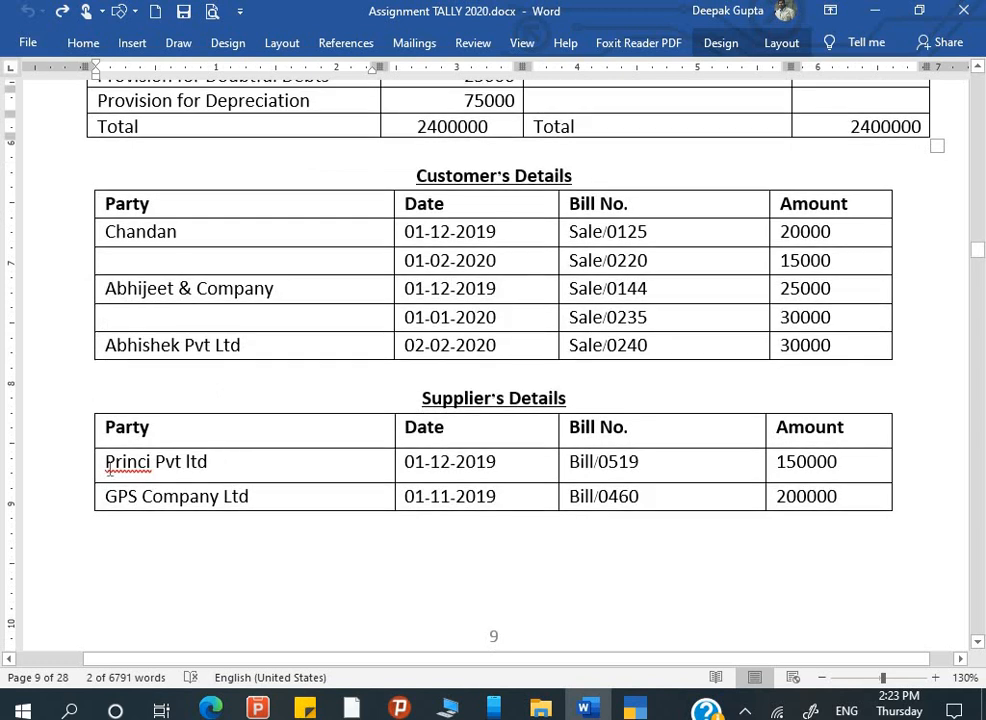
pyautogui.tripleClick(108, 466)
pyautogui.hotkey('alt', 'Tab')
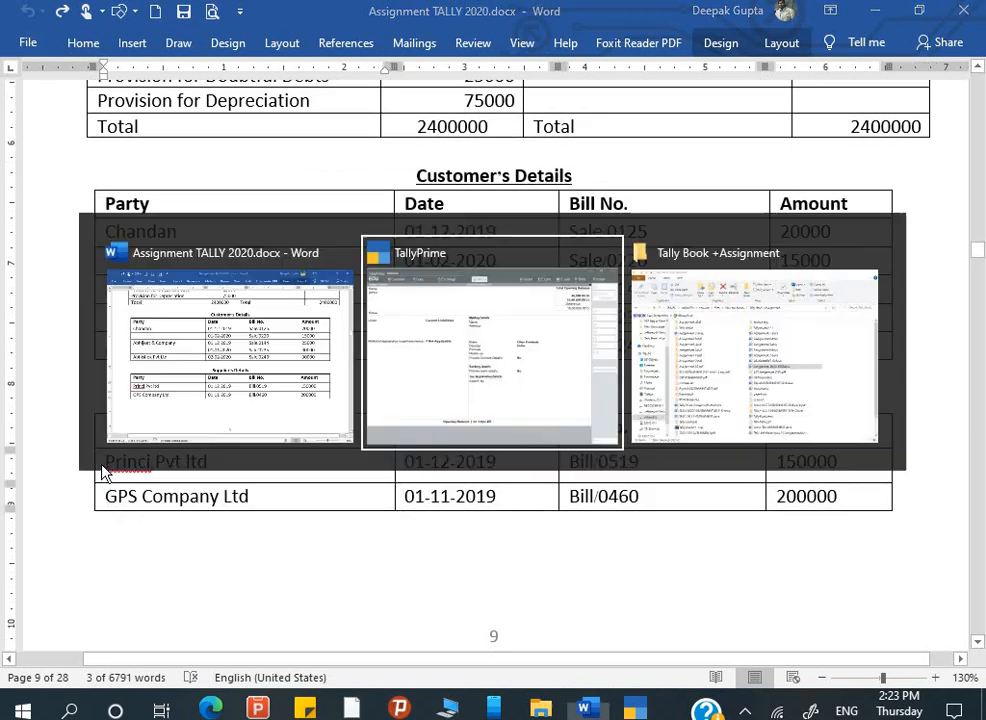
pyautogui.hotkey('ctrl', 'v')
pyautogui.press('Return')
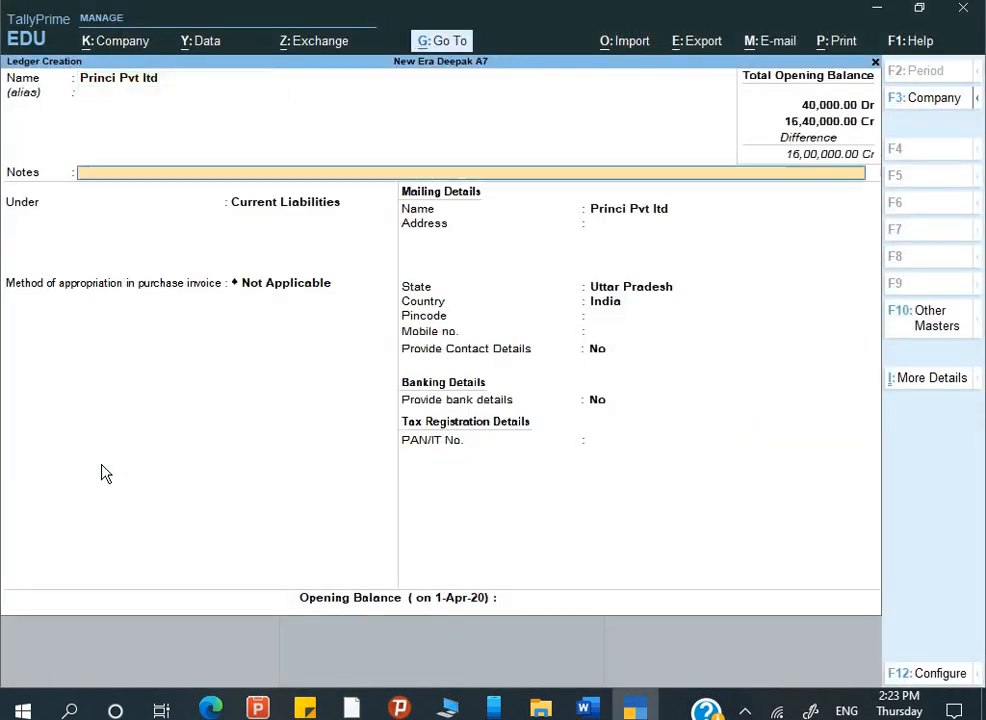
# Place the Princi Pvt ltd ledger under Sundry Creditors and keep bill-by-bill balances set to Yes
pyautogui.press('Return')
pyautogui.write('S')
pyautogui.press('Down')
pyautogui.press('Down')
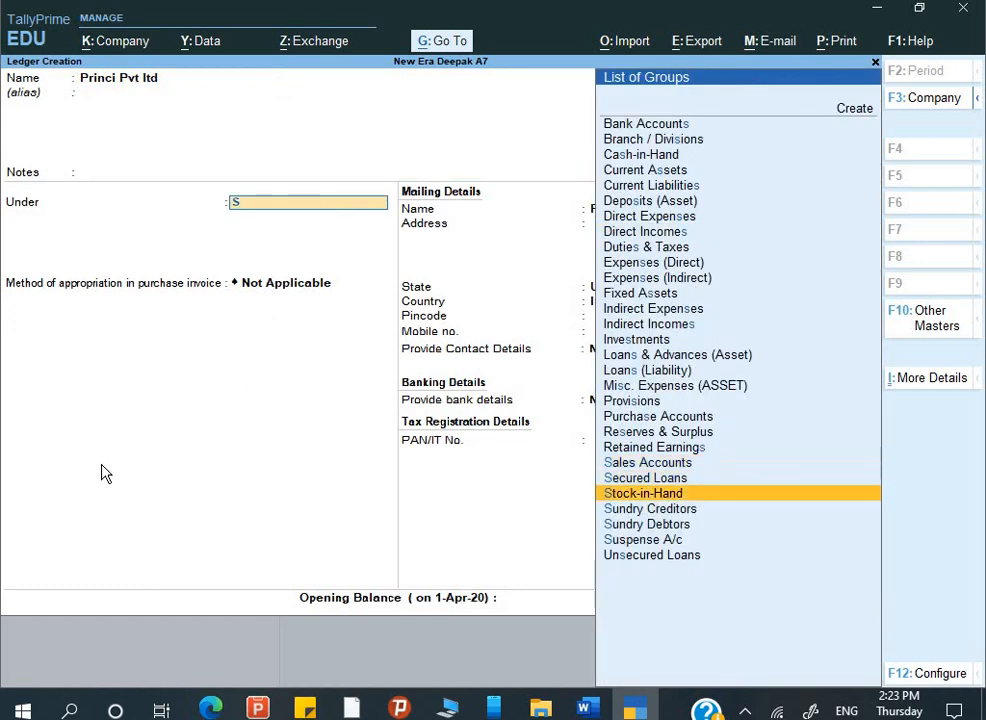
pyautogui.press('Down')
pyautogui.press('Return')
pyautogui.press('Return')
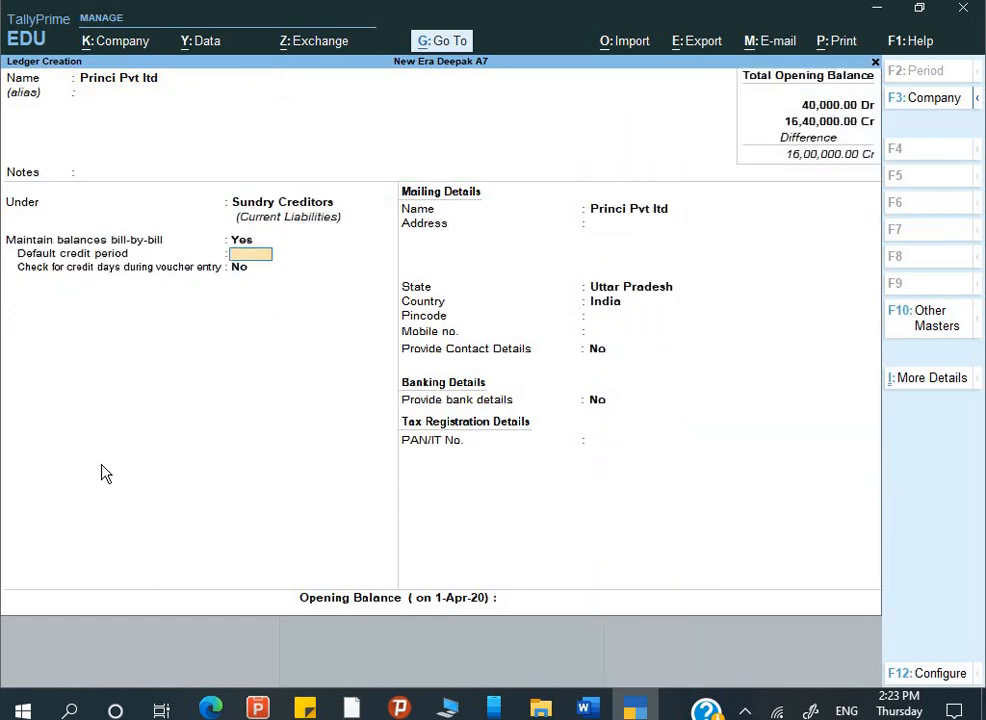
# Leave the default credit period blank and keep the default mailing, banking and tax details for Princi Pvt ltd
pyautogui.press('Return')
pyautogui.press('Return')
pyautogui.press('Return')
pyautogui.press('Return')
pyautogui.press('Return')
pyautogui.press('Return')
pyautogui.press('Return')
pyautogui.press('Return')
pyautogui.press('Return')
pyautogui.press('Return')
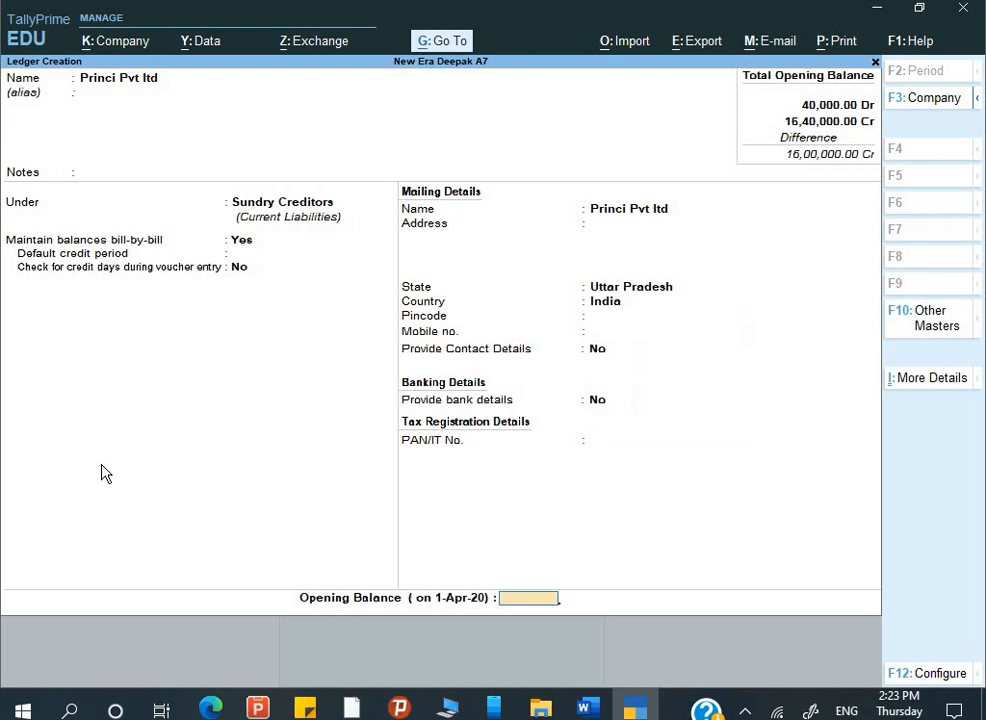
# Check the Princi Pvt ltd amount in Word and enter 1,50,000 Cr as the opening balance, opening its bill-wise breakup
pyautogui.hotkey('alt', 'Tab')
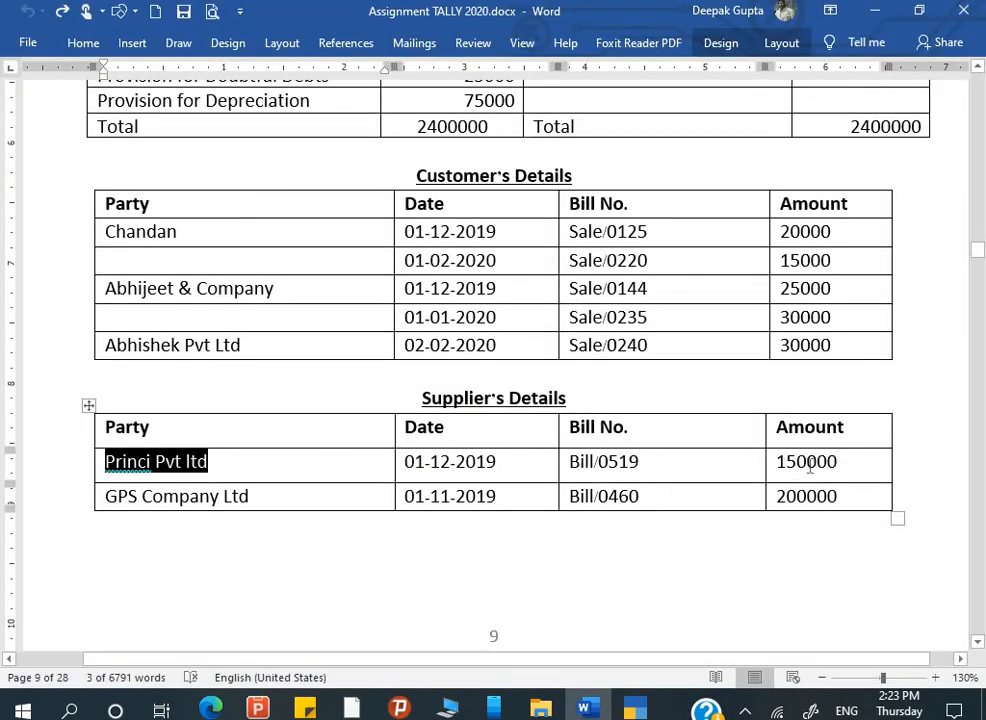
pyautogui.hotkey('alt', 'Tab')
pyautogui.write('1,')
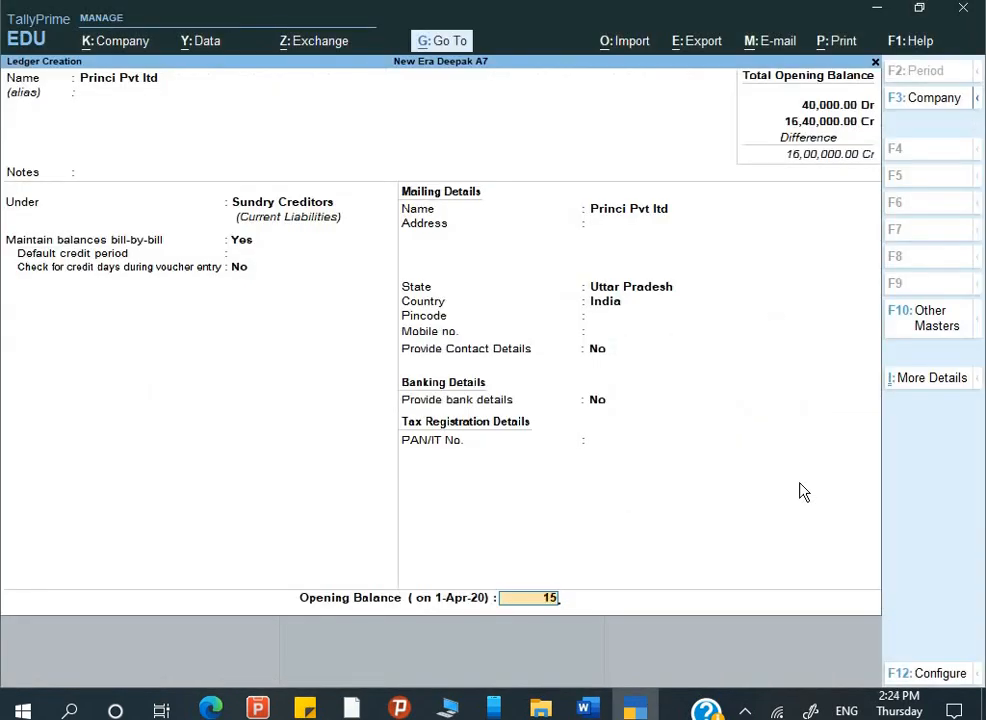
pyautogui.write('50,000')
pyautogui.press('Return')
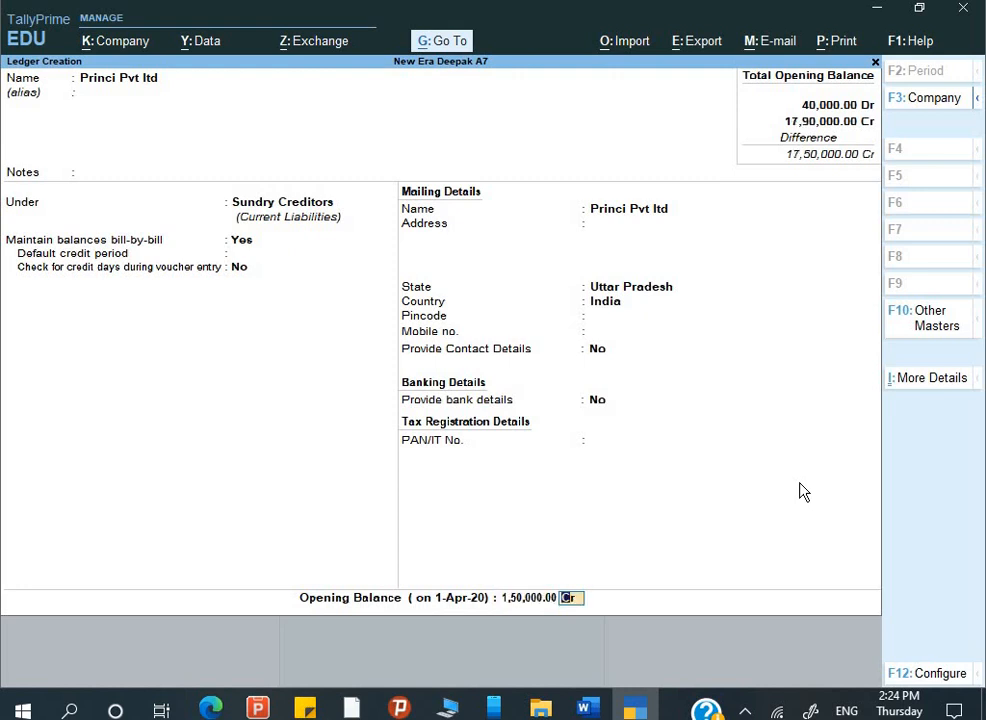
pyautogui.press('Return')
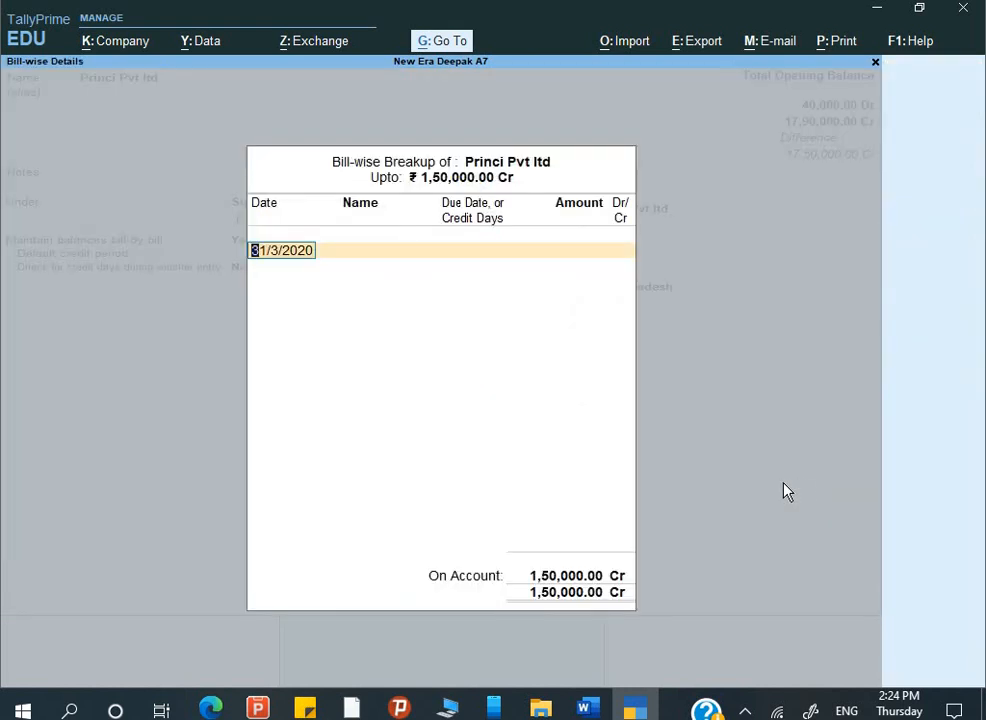
# Check the Princi Pvt ltd bill date in Word and set the bill-wise entry's date to 1/12/2019
pyautogui.hotkey('alt', 'Tab')
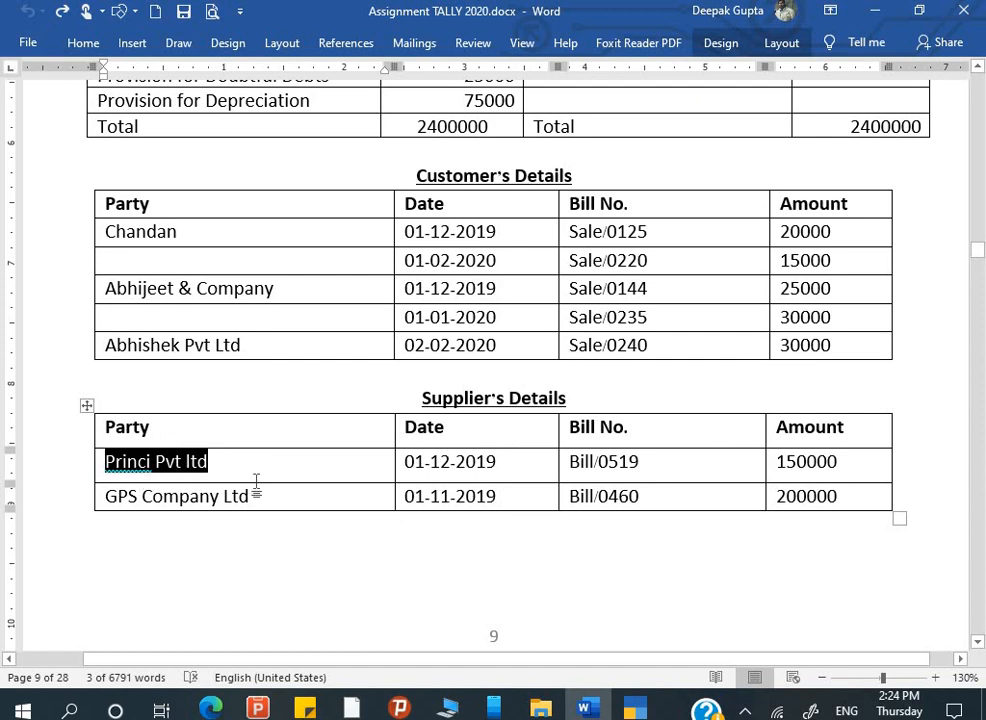
pyautogui.hotkey('alt', 'Tab')
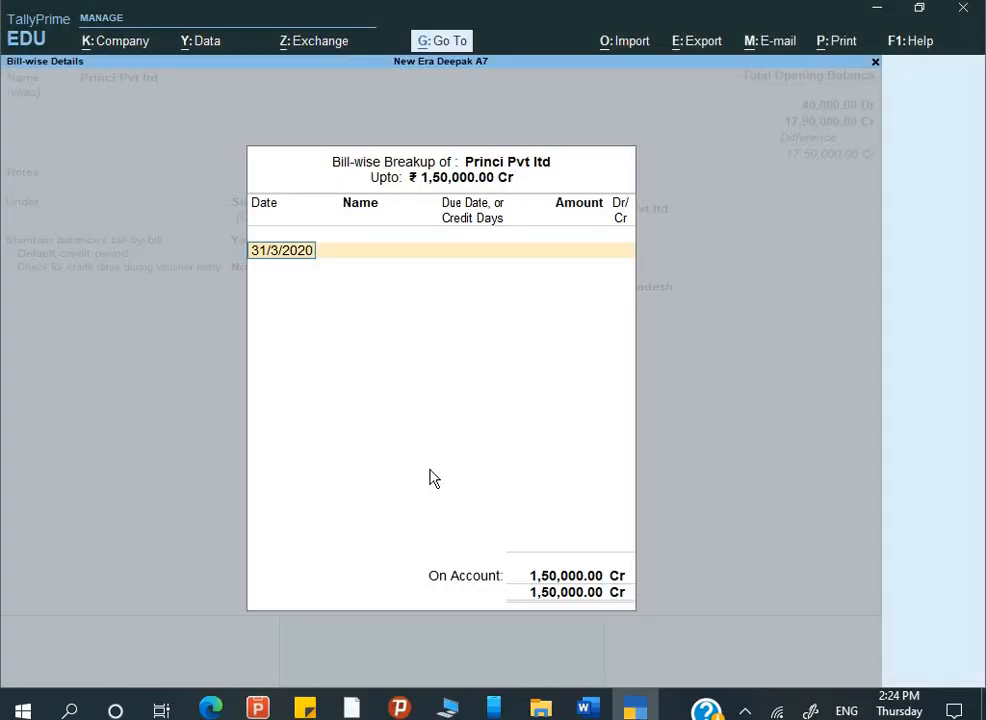
pyautogui.press('BackSpace')
pyautogui.press('BackSpace')
pyautogui.press('BackSpace')
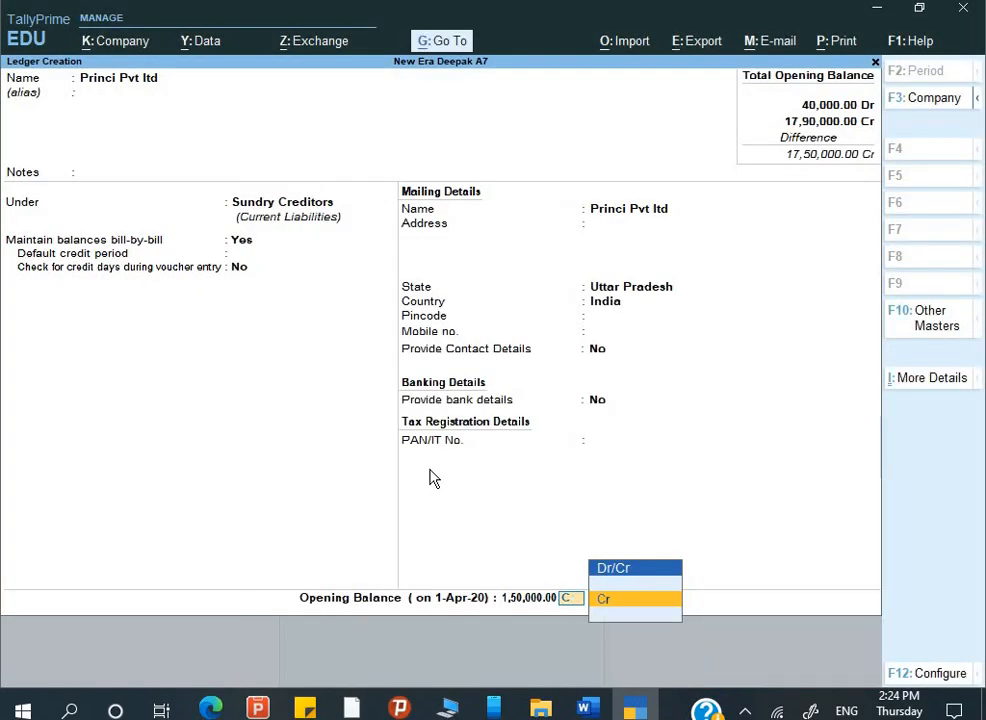
pyautogui.press('Return')
pyautogui.write('1')
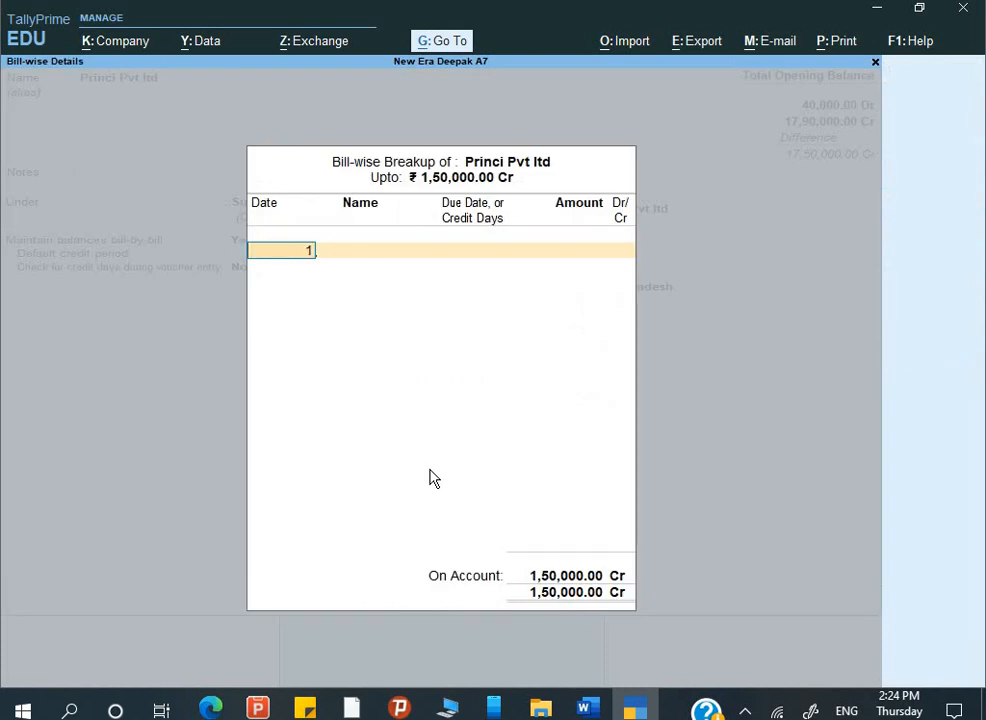
pyautogui.write('-12')
pyautogui.press('Return')
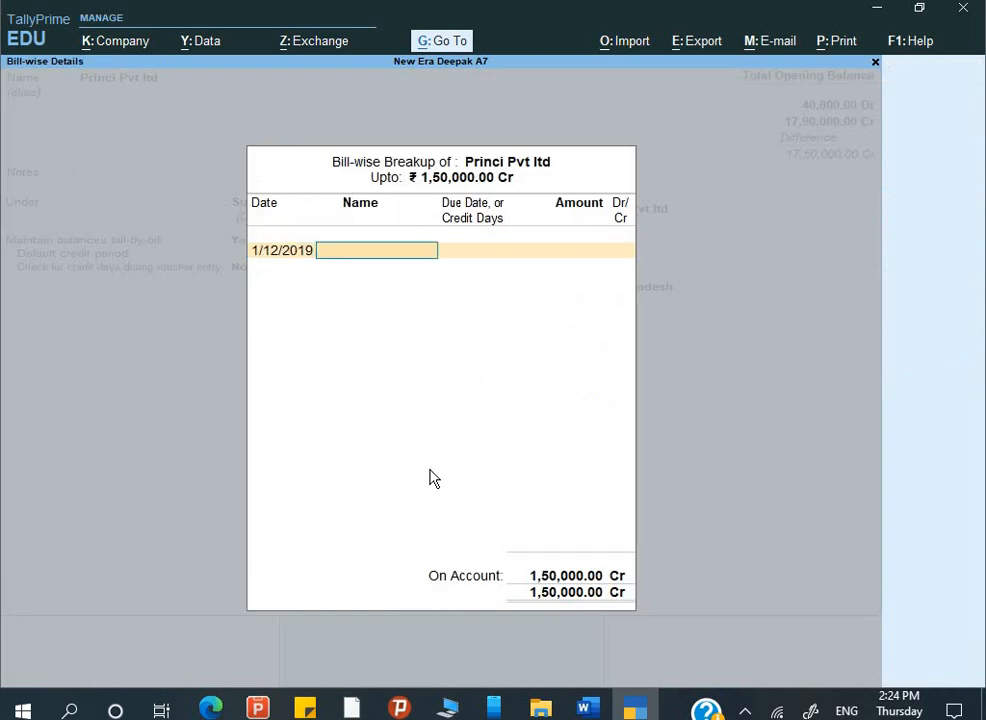
# Copy Bill/0519 from the Supplier's Details table in Word and enter it as the bill name in the breakup
pyautogui.hotkey('alt', 'Tab')
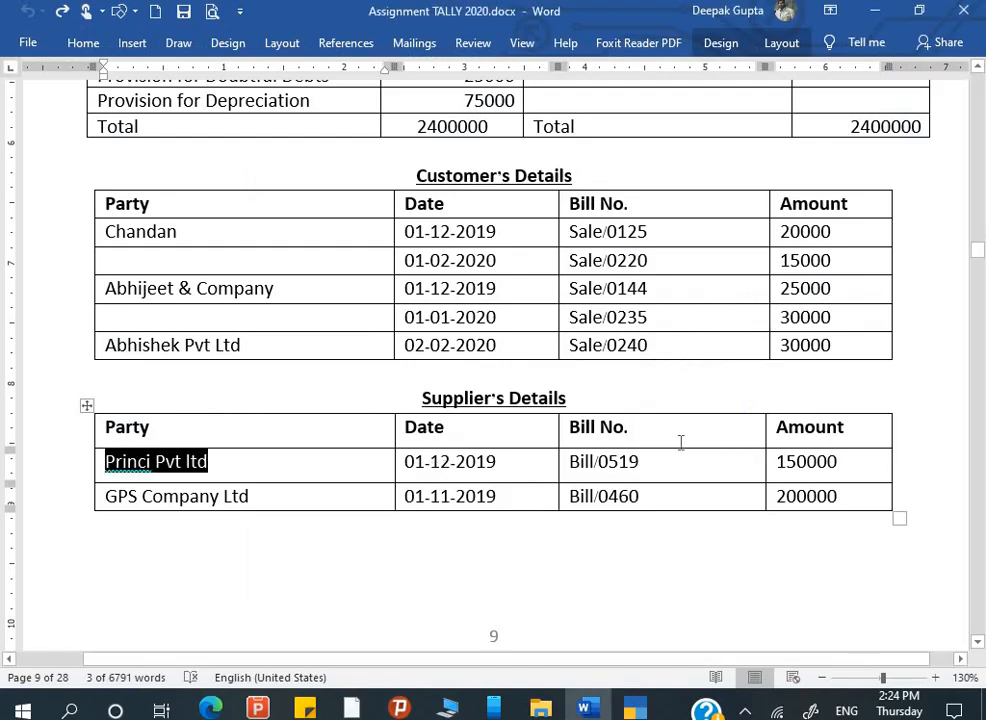
pyautogui.moveTo(641, 461); pyautogui.dragTo(560, 460)
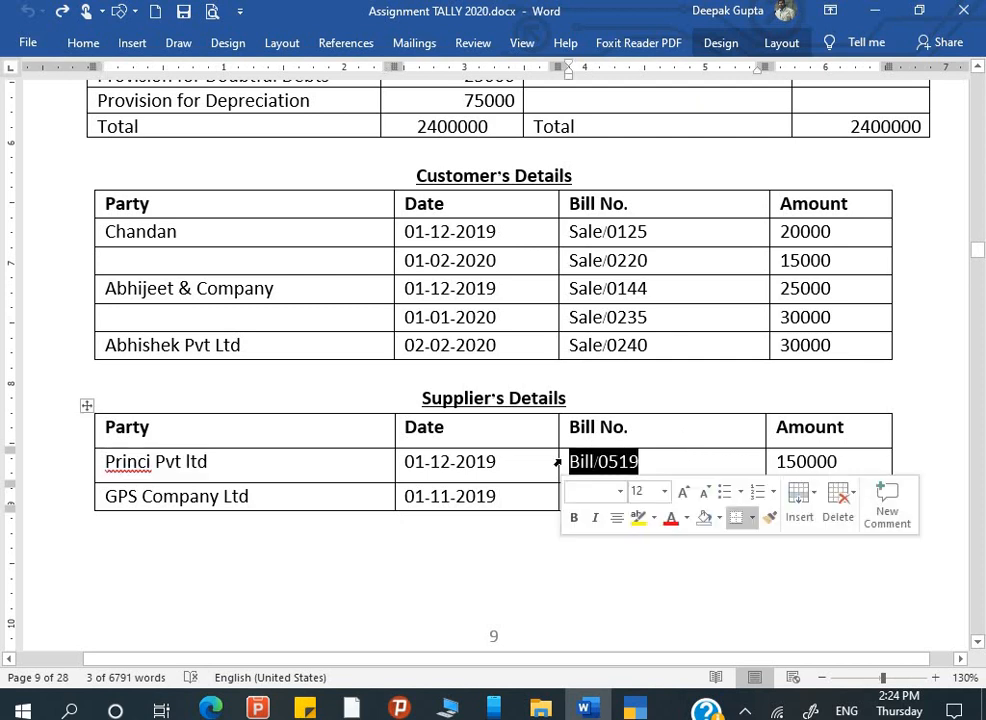
pyautogui.hotkey('ctrl', 'c')
pyautogui.hotkey('alt', 'Tab')
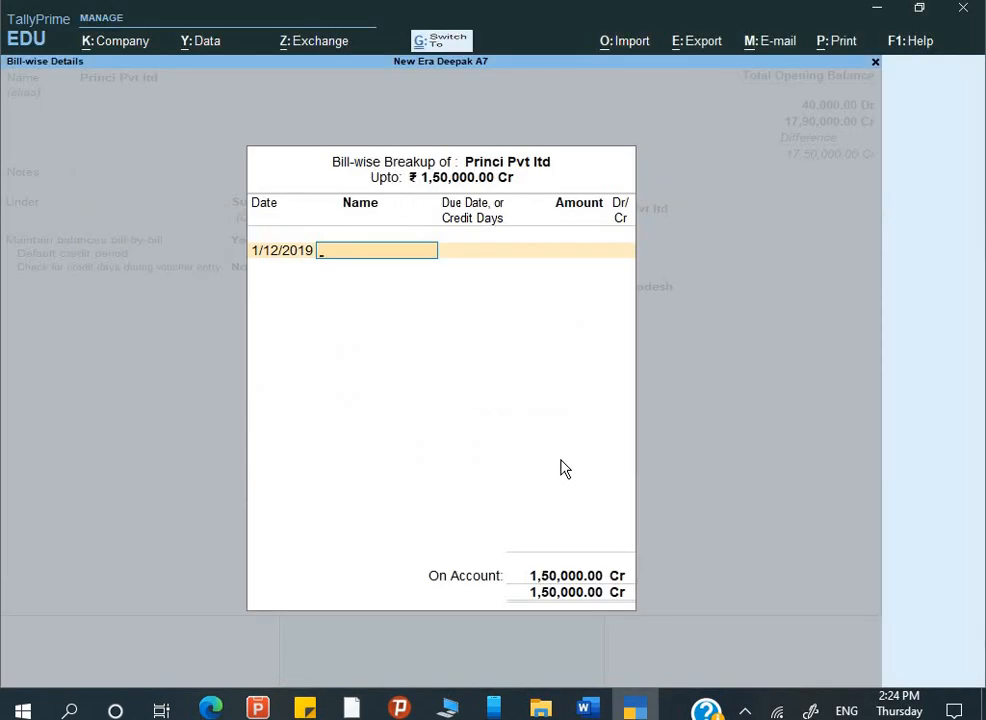
pyautogui.hotkey('ctrl', 'v')
pyautogui.press('Return')
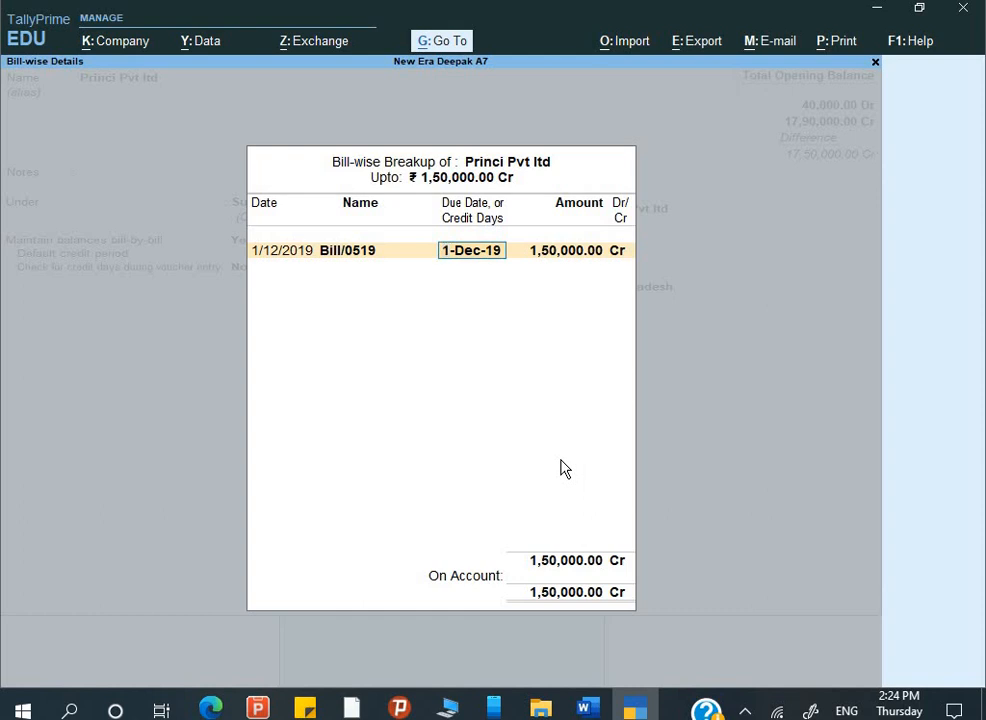
# Accept the due date and amount of Bill/0519 and save the Princi Pvt ltd ledger
pyautogui.press('Return')
pyautogui.press('Return')
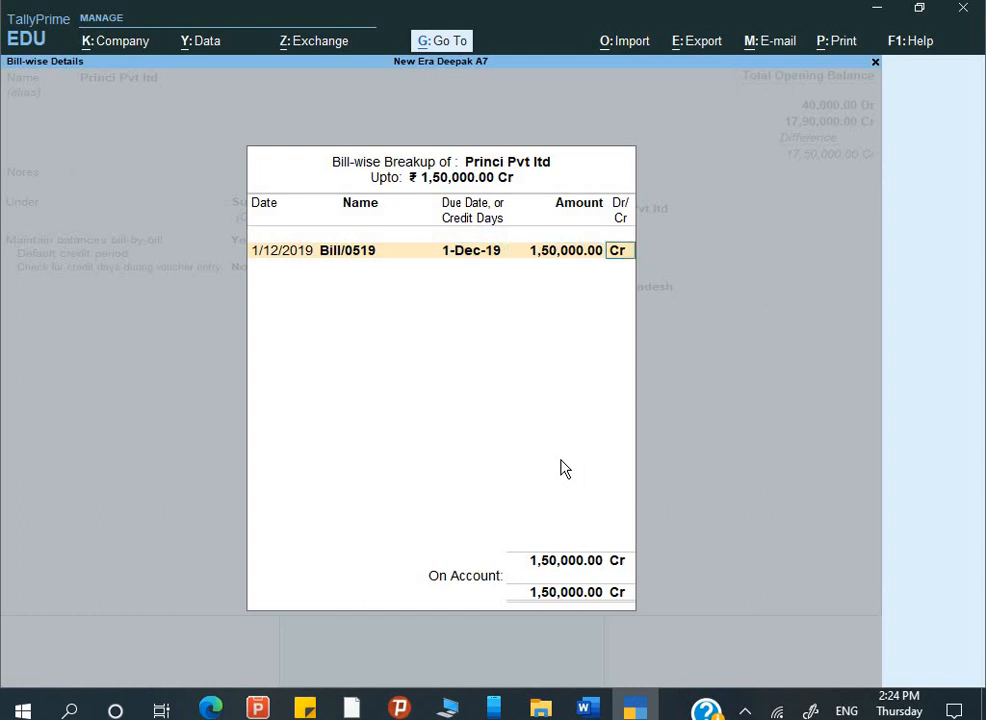
pyautogui.press('Return')
pyautogui.press('Return')
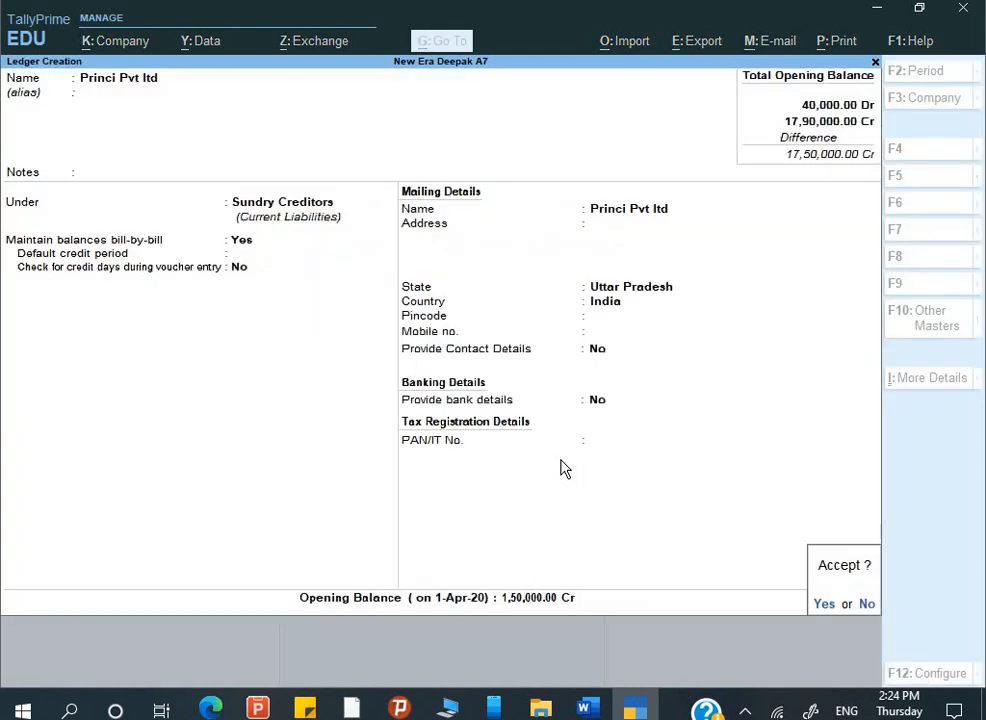
pyautogui.press('Return')
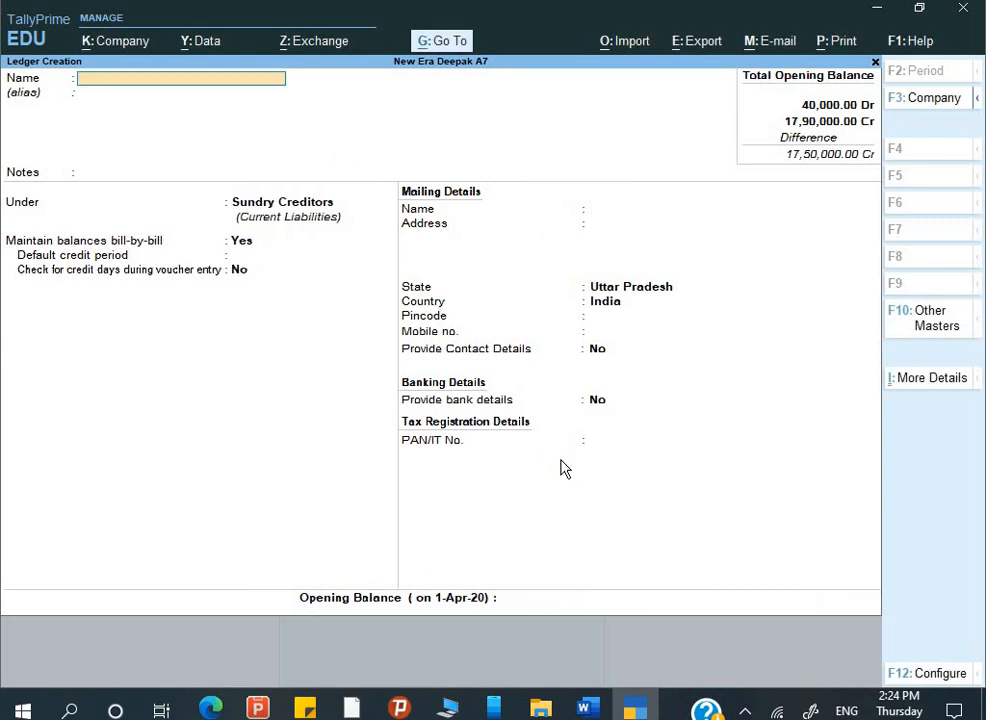
# Copy GPS Company Ltd from the Supplier's Details table in Word and enter it as the new ledger's name in TallyPrime
pyautogui.hotkey('alt', 'Tab')
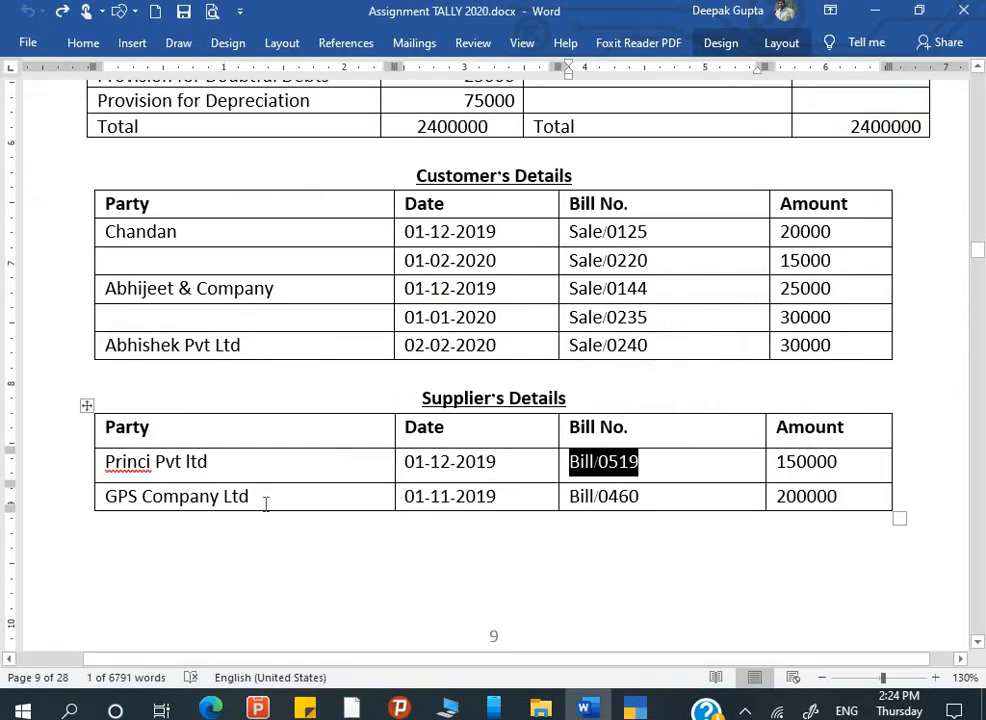
pyautogui.moveTo(249, 497); pyautogui.dragTo(121, 497)
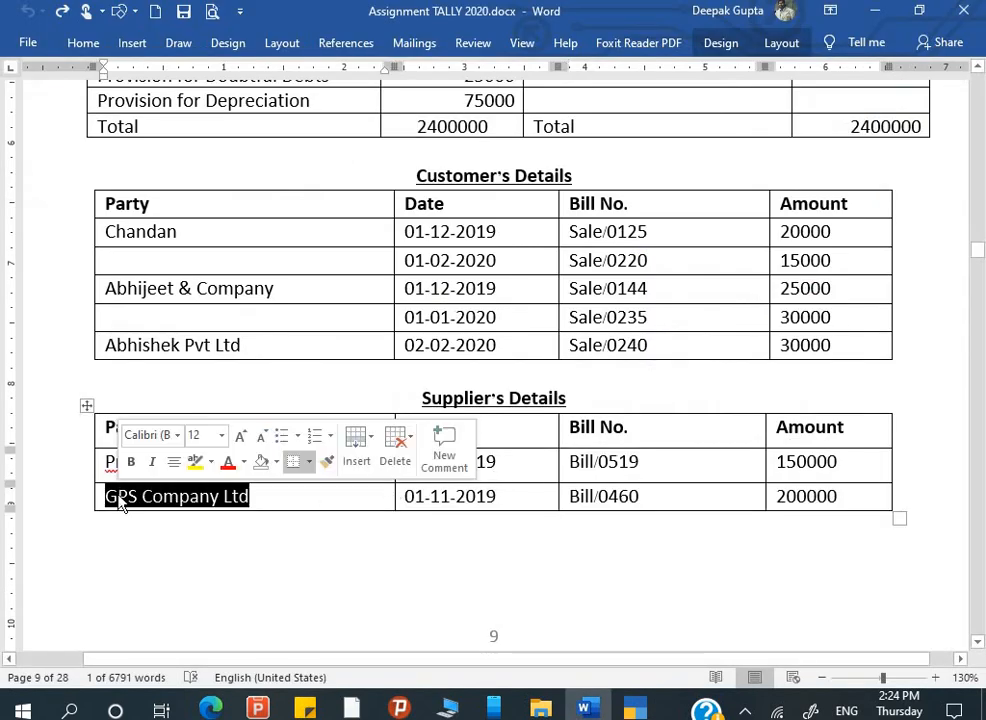
pyautogui.hotkey('ctrl', 'c')
pyautogui.hotkey('alt', 'Tab')
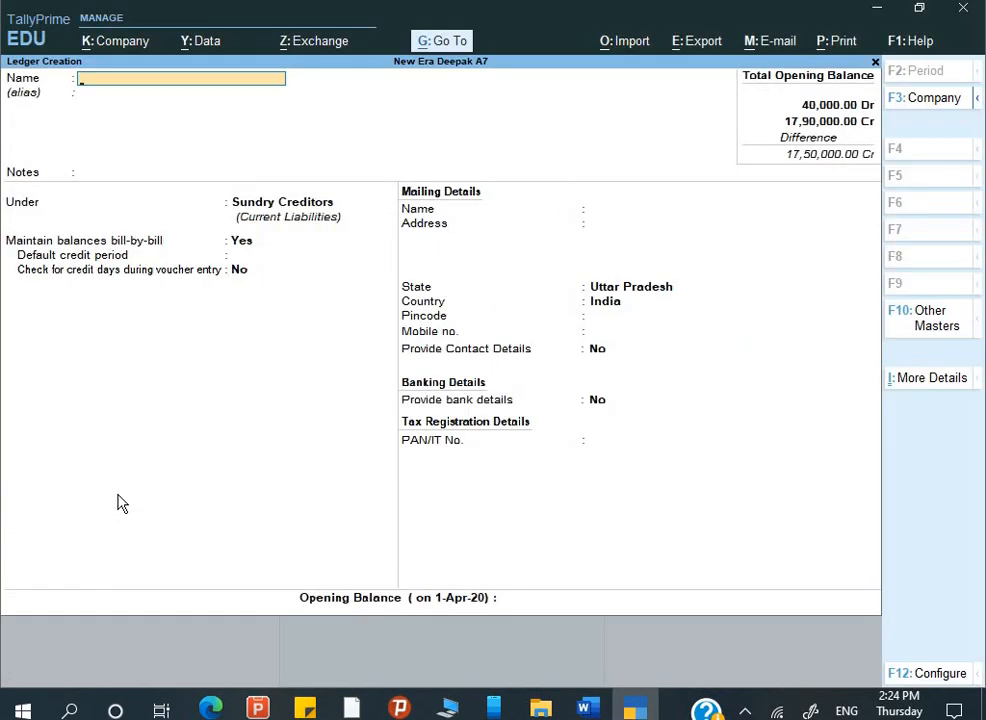
pyautogui.hotkey('ctrl', 'alt', 'v')
# Keep GPS Company Ltd under Sundry Creditors with bill-by-bill balances, and leave the credit period, mailing, banking and tax details at their defaults
pyautogui.press('Return')
pyautogui.press('Return')
pyautogui.press('Return')
pyautogui.press('Return')
pyautogui.press('Return')
pyautogui.press('Return')
pyautogui.press('Return')
pyautogui.press('Return')
pyautogui.press('Return')
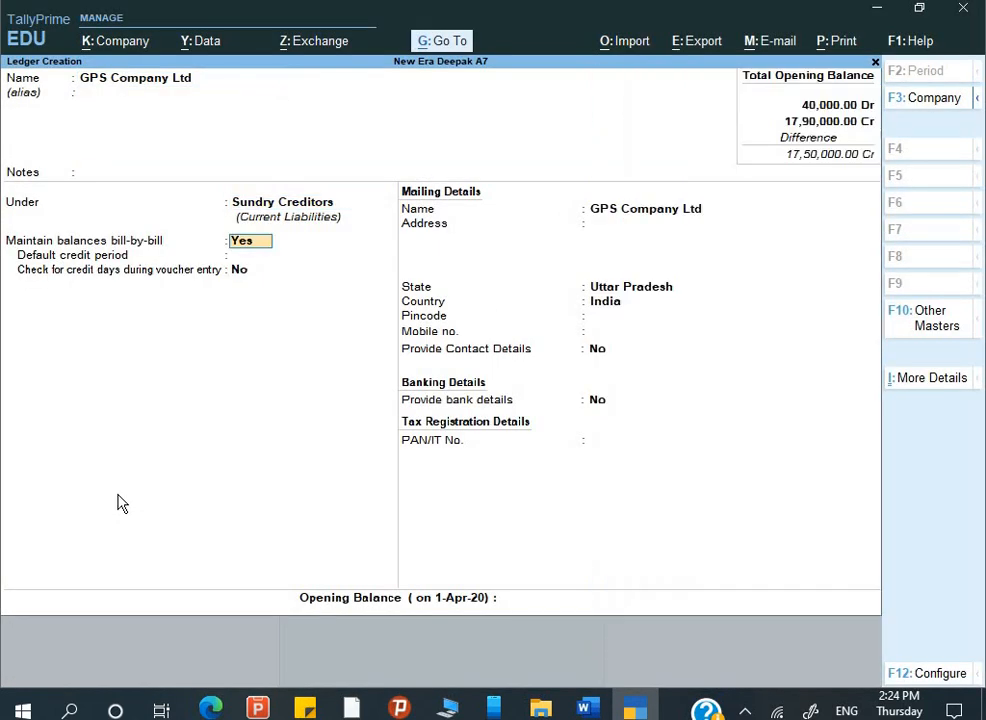
pyautogui.press('Return')
pyautogui.press('Return')
pyautogui.press('Return')
pyautogui.press('Return')
pyautogui.press('Return')
pyautogui.press('Return')
pyautogui.press('Return')
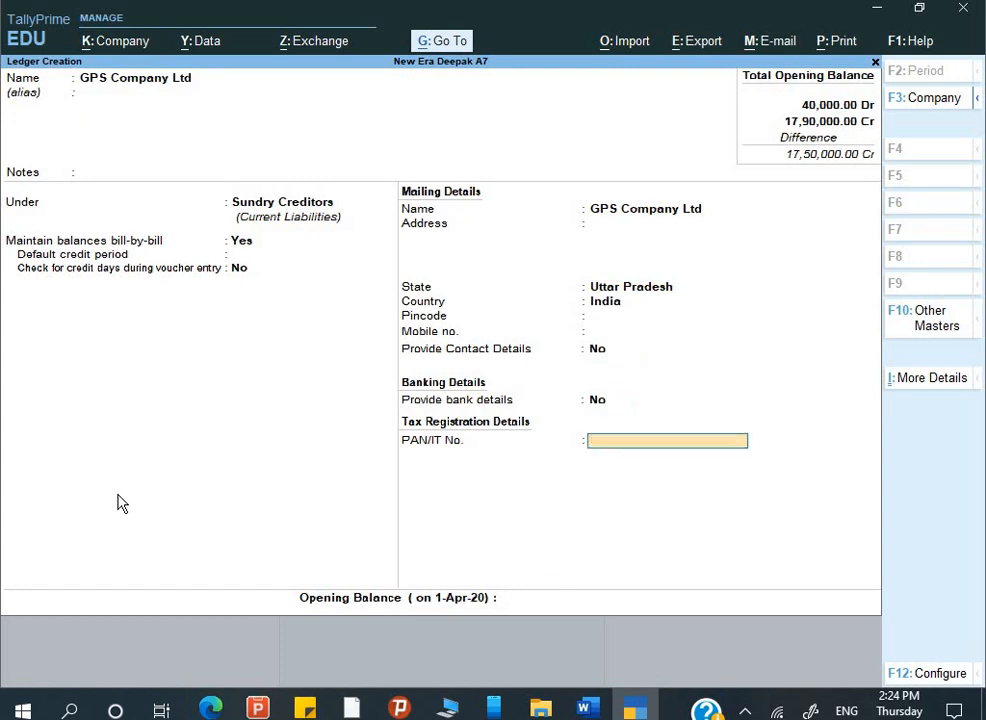
# Check the GPS Company Ltd amount in Word and enter 2,00,000 Cr as the opening balance, opening its bill-wise breakup
pyautogui.hotkey('alt', 'Tab')
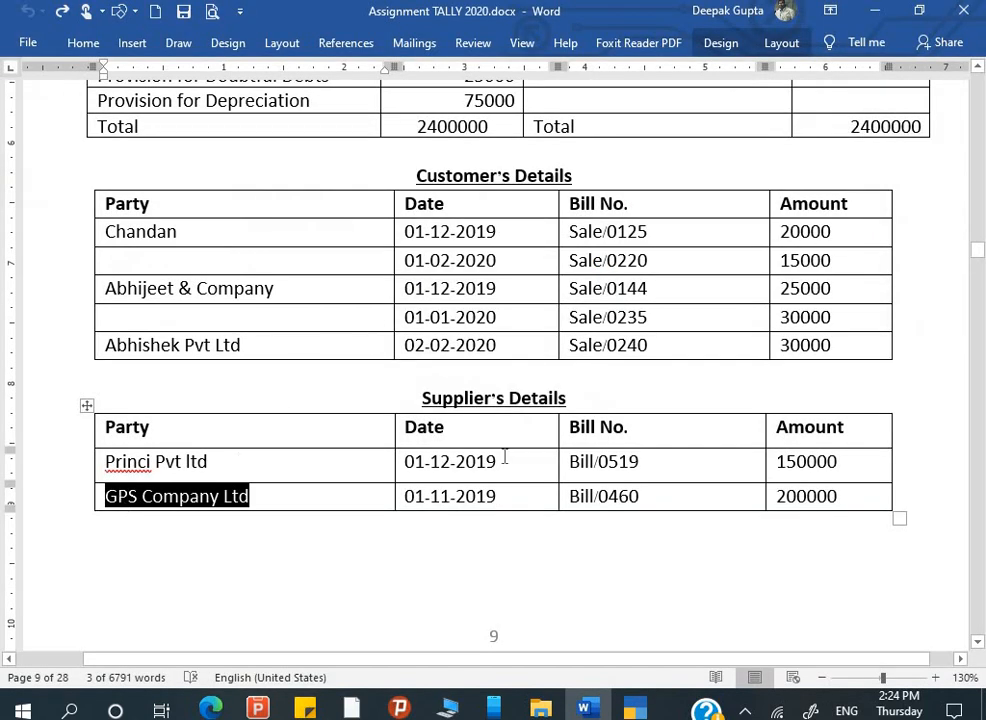
pyautogui.hotkey('alt', 'Tab')
pyautogui.write('20000')
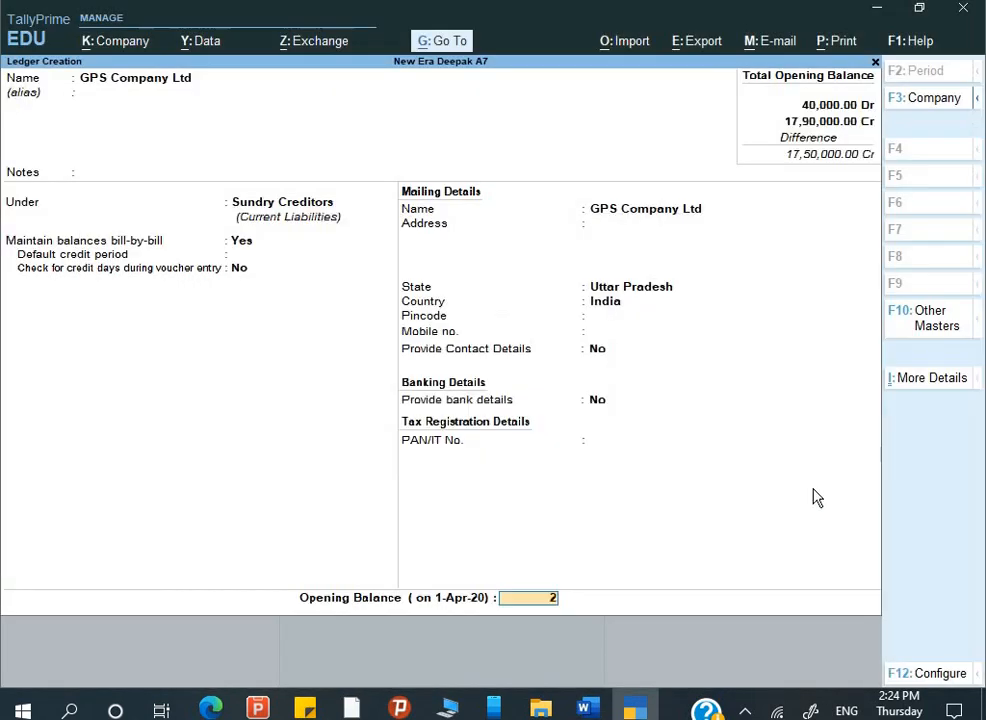
pyautogui.press('Return')
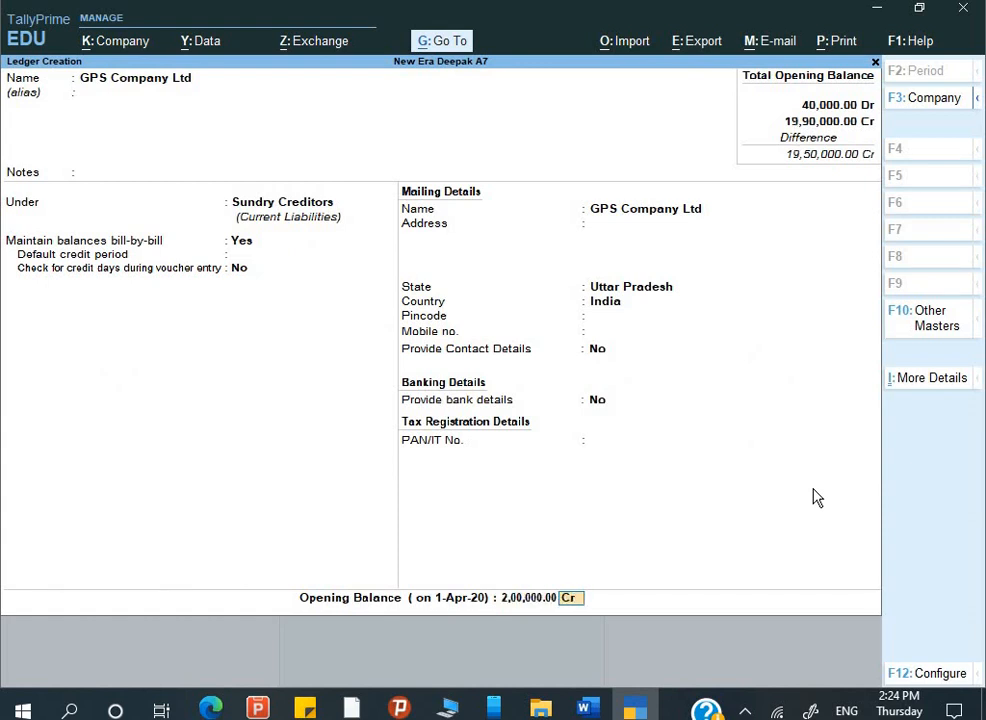
pyautogui.press('Return')
# Check the GPS Company Ltd bill date in Word and set the bill-wise entry's date to 1/11/2019
pyautogui.hotkey('alt', 'Tab')
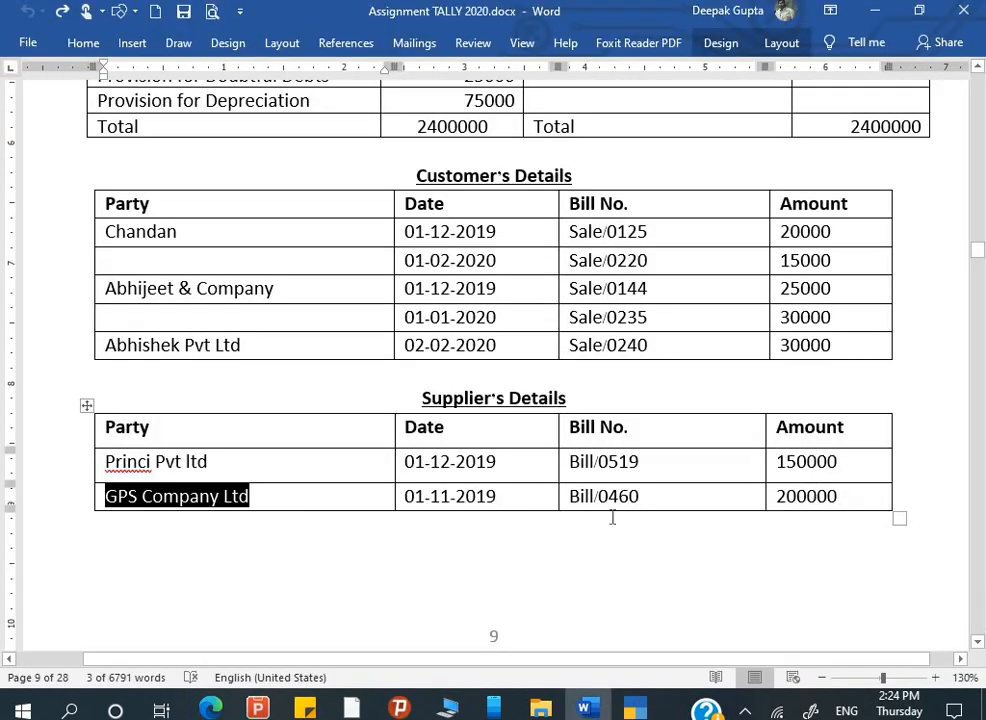
pyautogui.hotkey('alt', 'Tab')
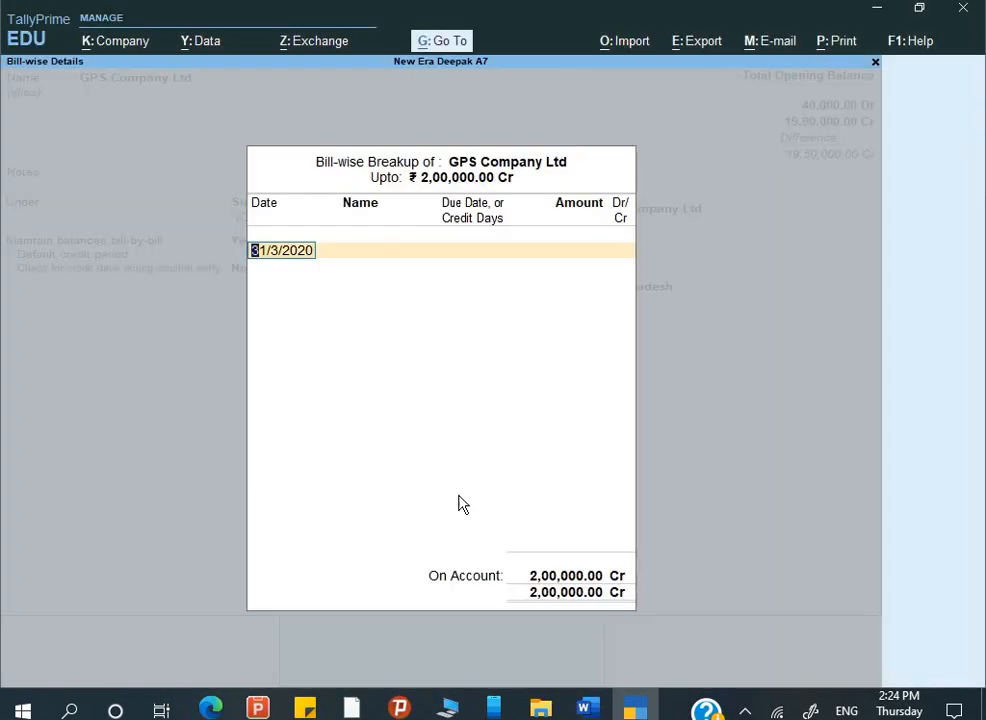
pyautogui.write('1-11')
pyautogui.press('Return')
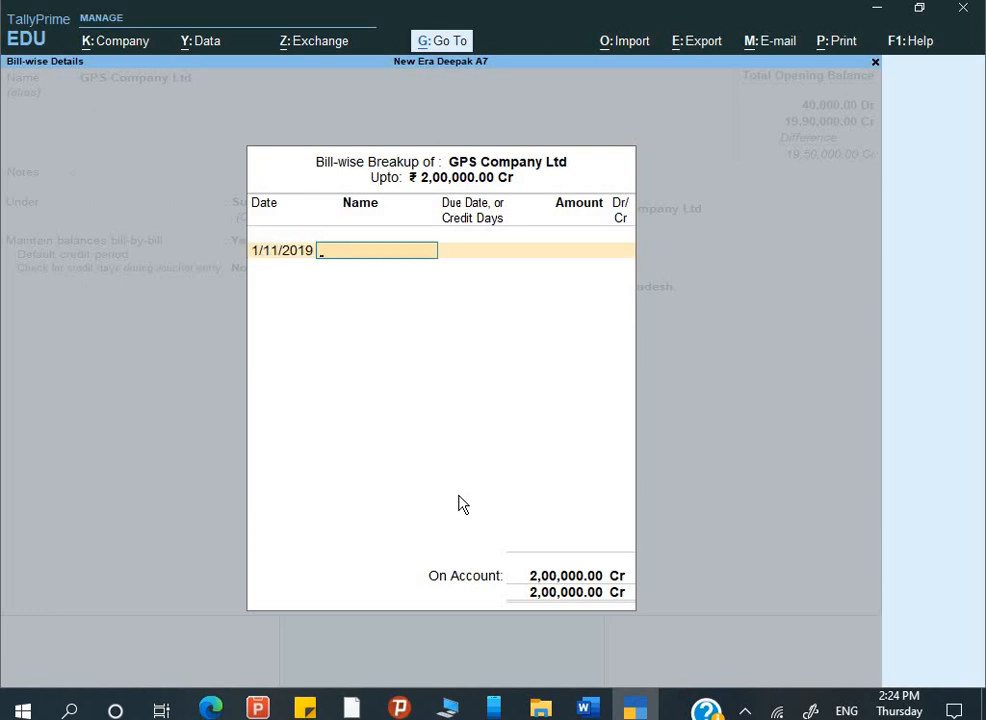
# Copy Bill/0460 from the Supplier's Details table in Word and enter it as the bill name in the GPS Company Ltd breakup
pyautogui.hotkey('alt', 'Tab')
pyautogui.moveTo(660, 497); pyautogui.dragTo(324, 473)
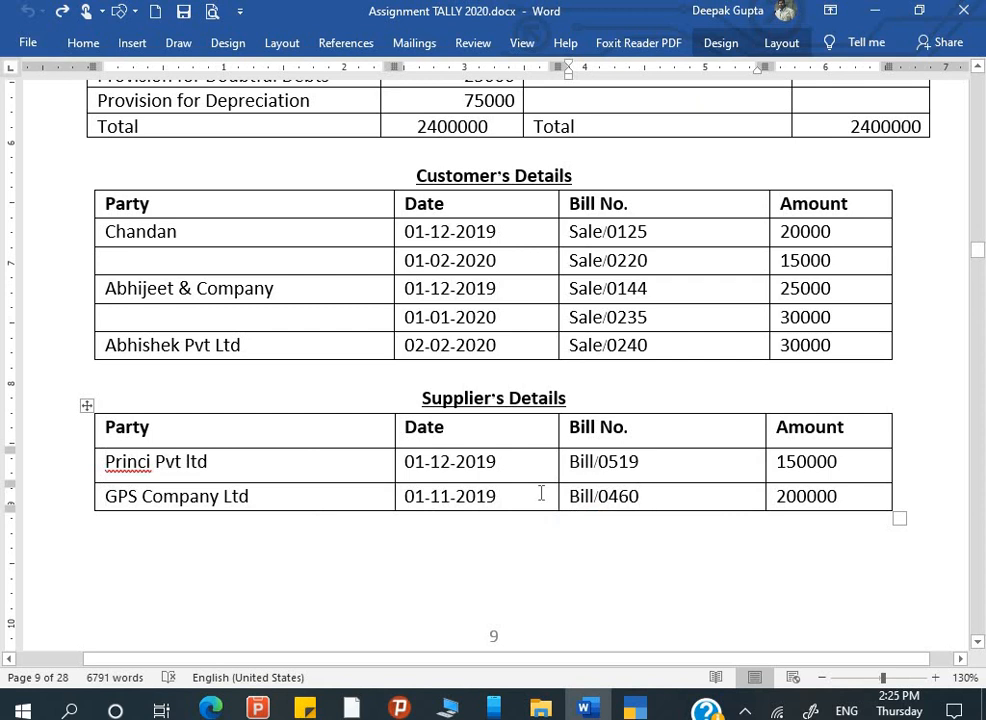
pyautogui.moveTo(565, 494); pyautogui.dragTo(585, 500)
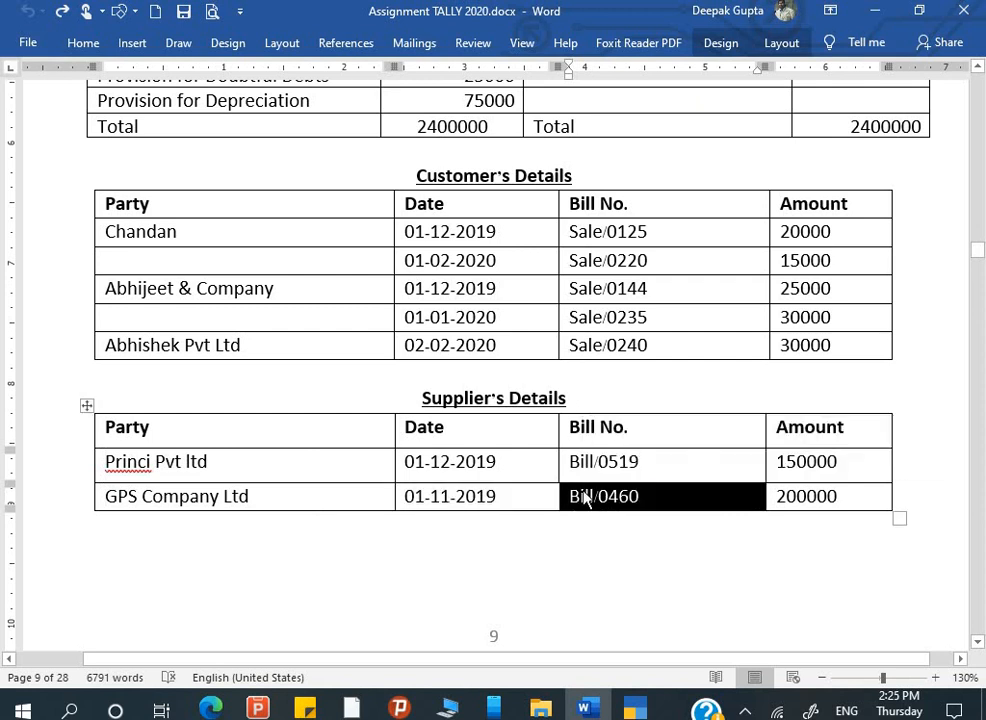
pyautogui.hotkey('alt', 'Tab')
pyautogui.hotkey('ctrl', 'alt', 'v')
pyautogui.press('Return')
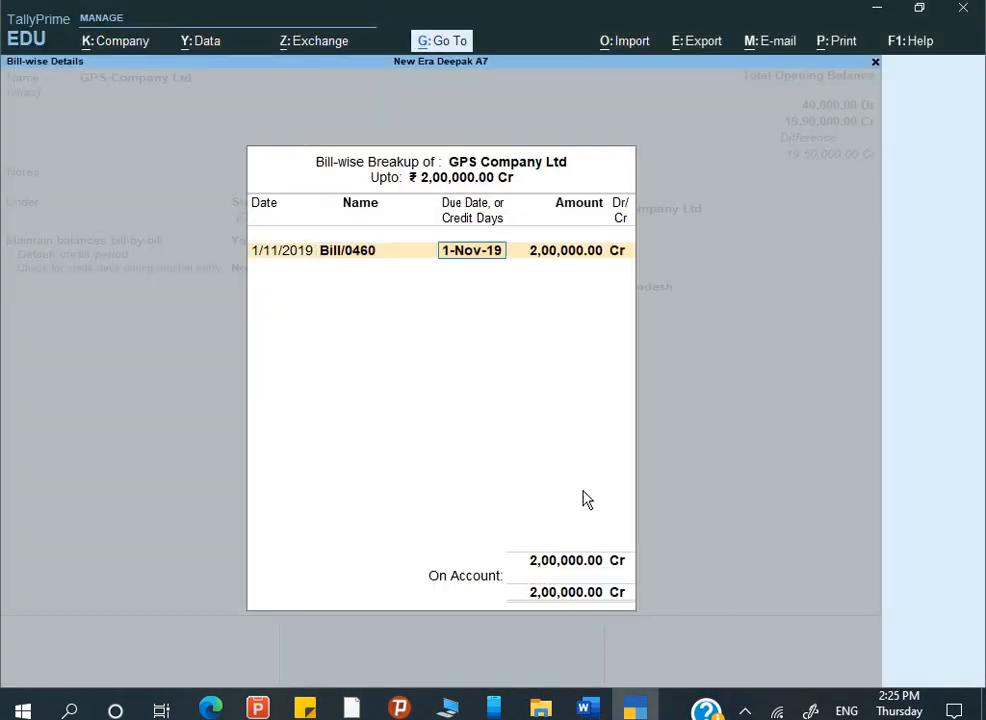
# Accept the due date and amount of Bill/0460 and save the GPS Company Ltd ledger
pyautogui.press('Return')
pyautogui.press('Return')
pyautogui.press('Return')
pyautogui.press('Return')
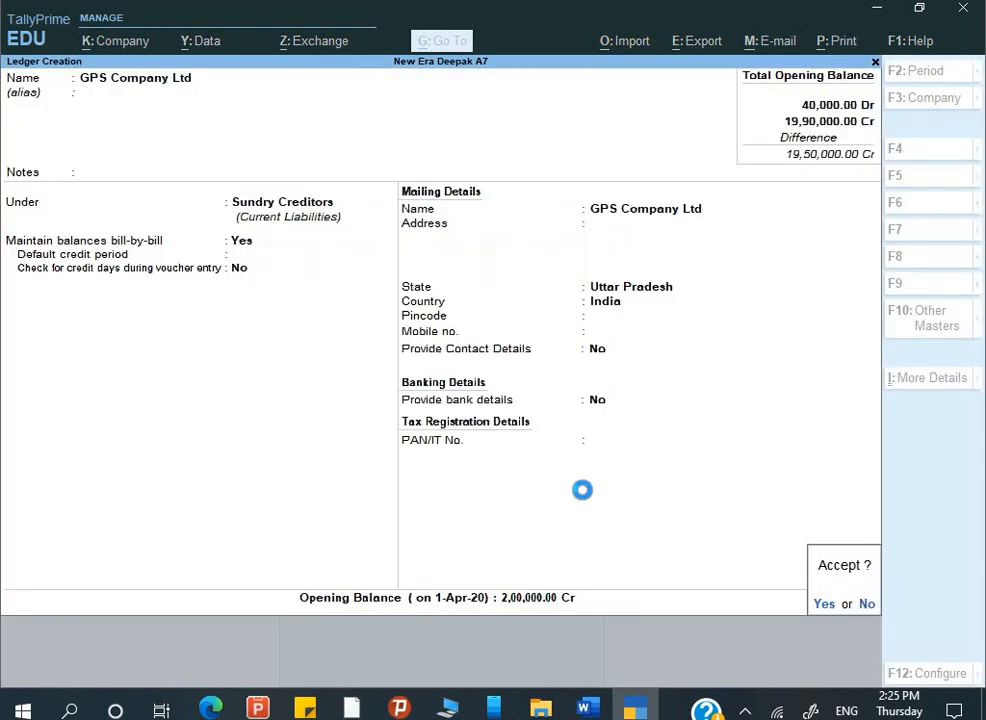
# Copy O/D from Union Bank from the balance sheet in Word and enter it as the name of a new ledger
pyautogui.hotkey('alt', 'Tab')
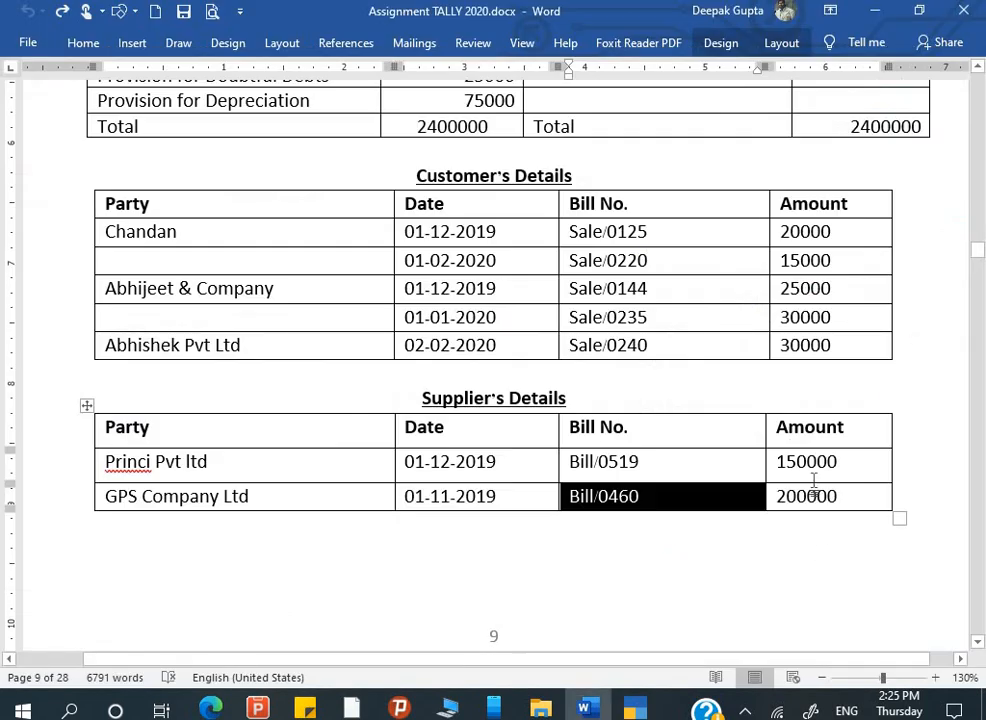
pyautogui.scroll(5, 810, 480)
pyautogui.scroll(2, 811, 482)
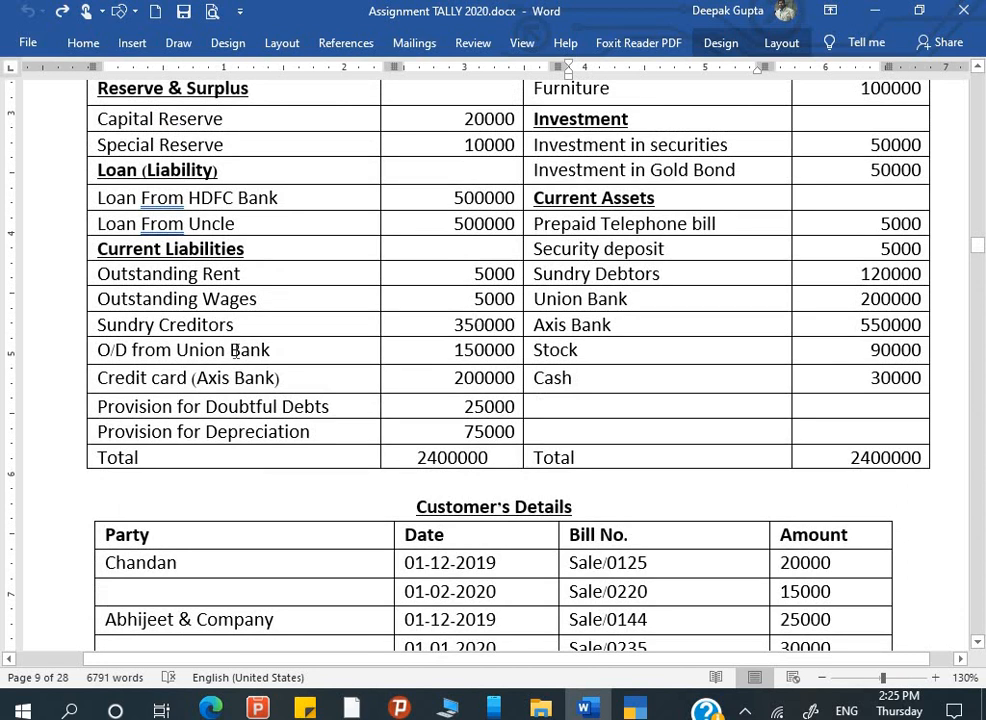
pyautogui.moveTo(273, 351); pyautogui.dragTo(100, 353)
pyautogui.hotkey('alt', 'Tab')
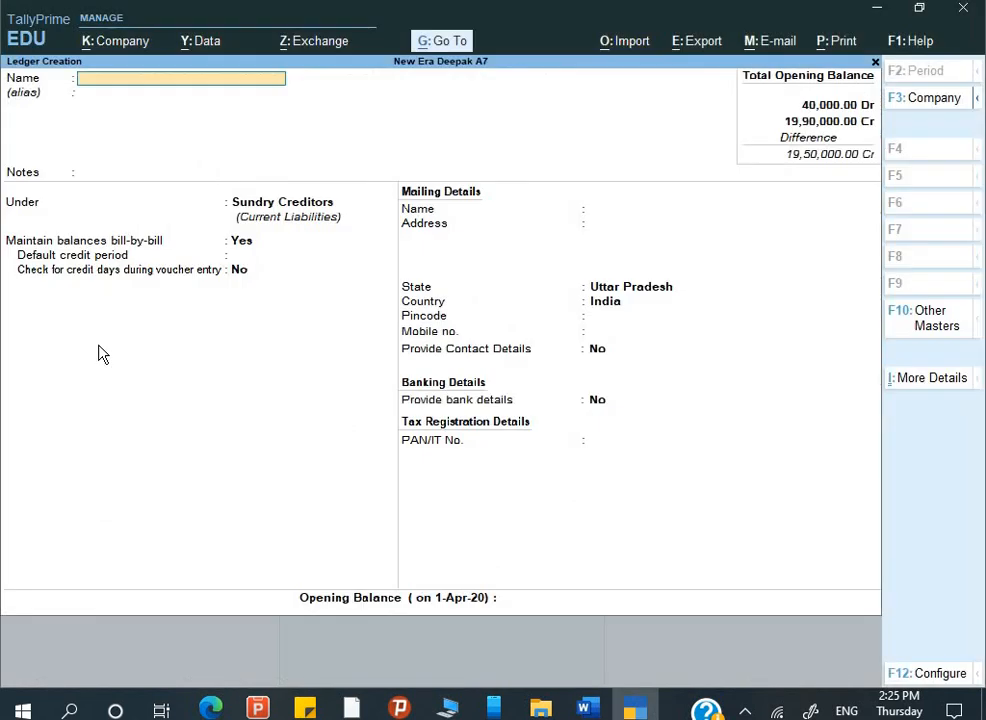
pyautogui.hotkey('ctrl', 'alt', 'v')
# Place the O/D from Union Bank ledger under the Bank OD A/c group, leaving its alias blank
pyautogui.press('Return')
pyautogui.press('Return')
pyautogui.press('Return')
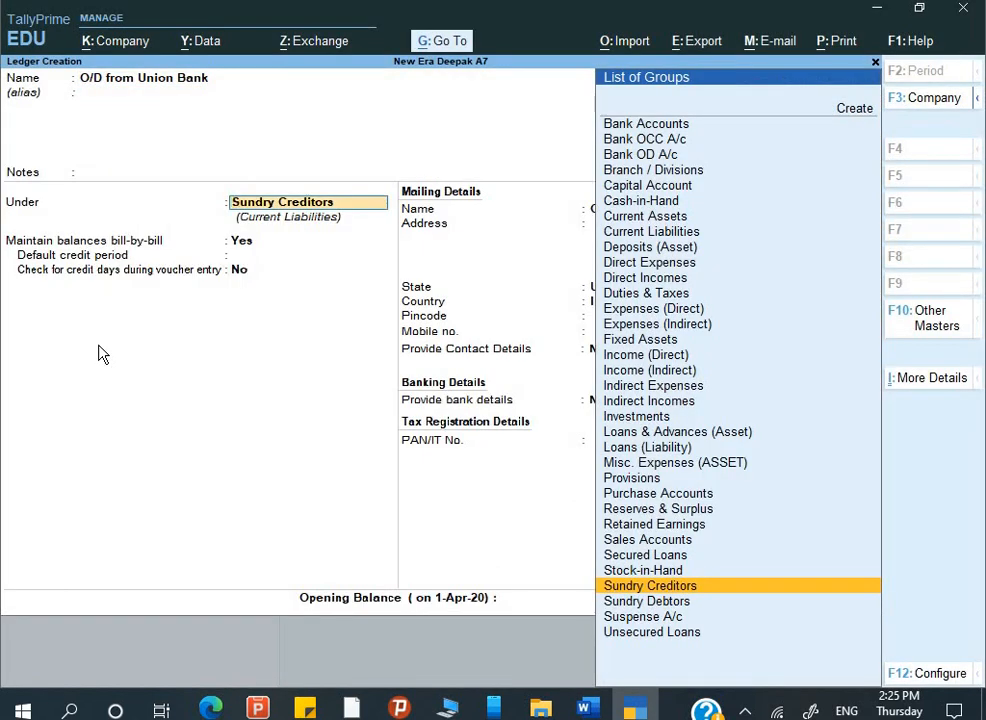
pyautogui.write('Ba')
pyautogui.press('Down')
pyautogui.press('Down')
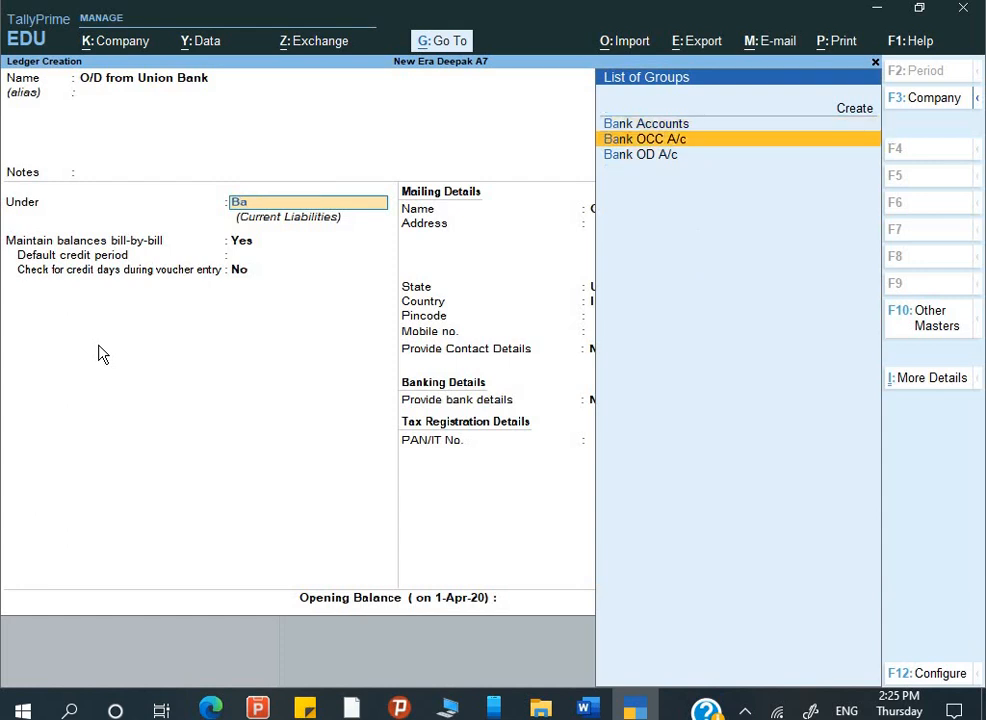
pyautogui.press('Return')
# Keep the default reconciliation date, OD limit, bank account, cheque and mailing details for O/D from Union Bank
pyautogui.press('Return')
pyautogui.press('Return')
pyautogui.press('Return')
pyautogui.press('Return')
pyautogui.press('Return')
pyautogui.press('Return')
pyautogui.press('Return')
pyautogui.press('Return')
pyautogui.press('Return')
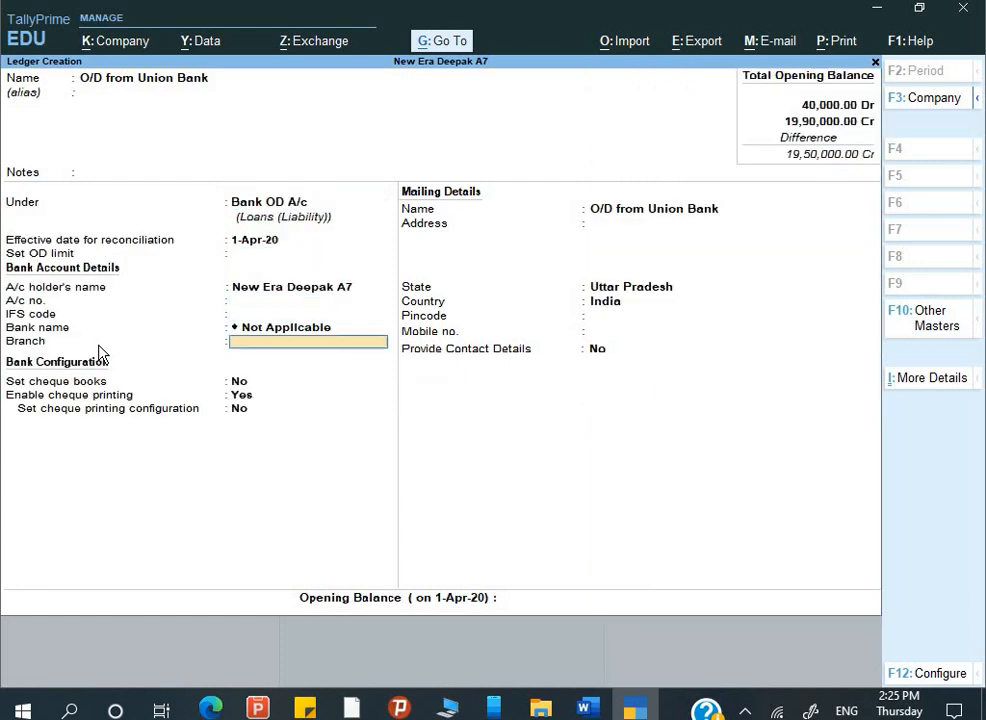
pyautogui.press('Return')
pyautogui.press('Return')
pyautogui.press('Return')
pyautogui.press('Return')
pyautogui.press('Return')
pyautogui.press('Return')
pyautogui.press('Return')
pyautogui.press('Return')
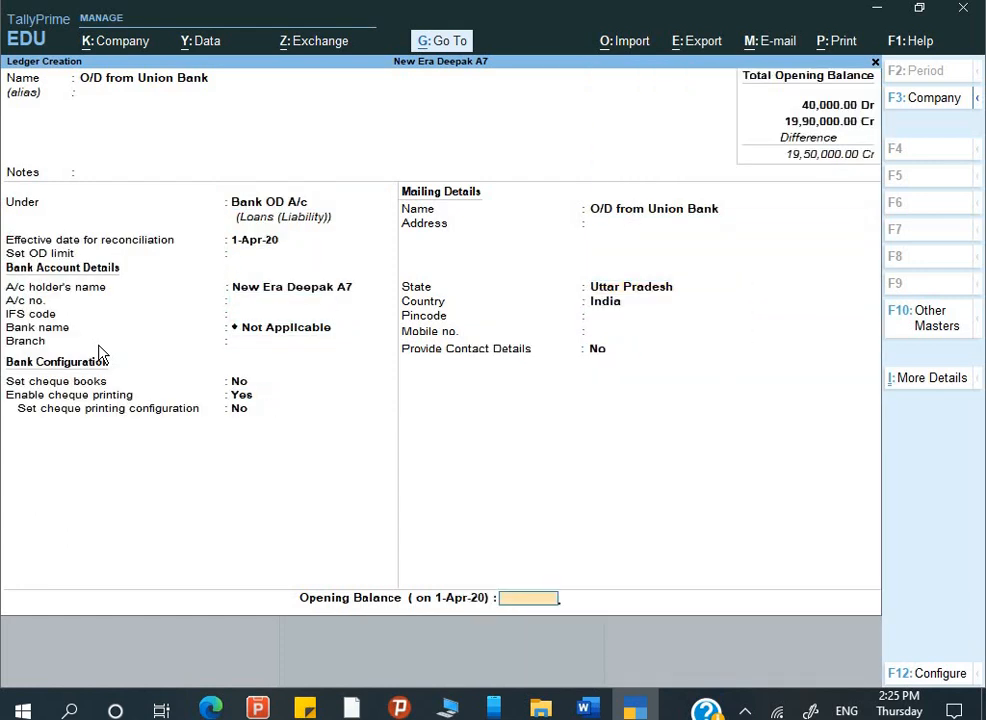
# Check the Union Bank overdraft amount in Word, enter 1,50,000 Cr as the opening balance and save the ledger
pyautogui.hotkey('alt', 'Tab')
pyautogui.moveTo(110, 352); pyautogui.dragTo(272, 352)
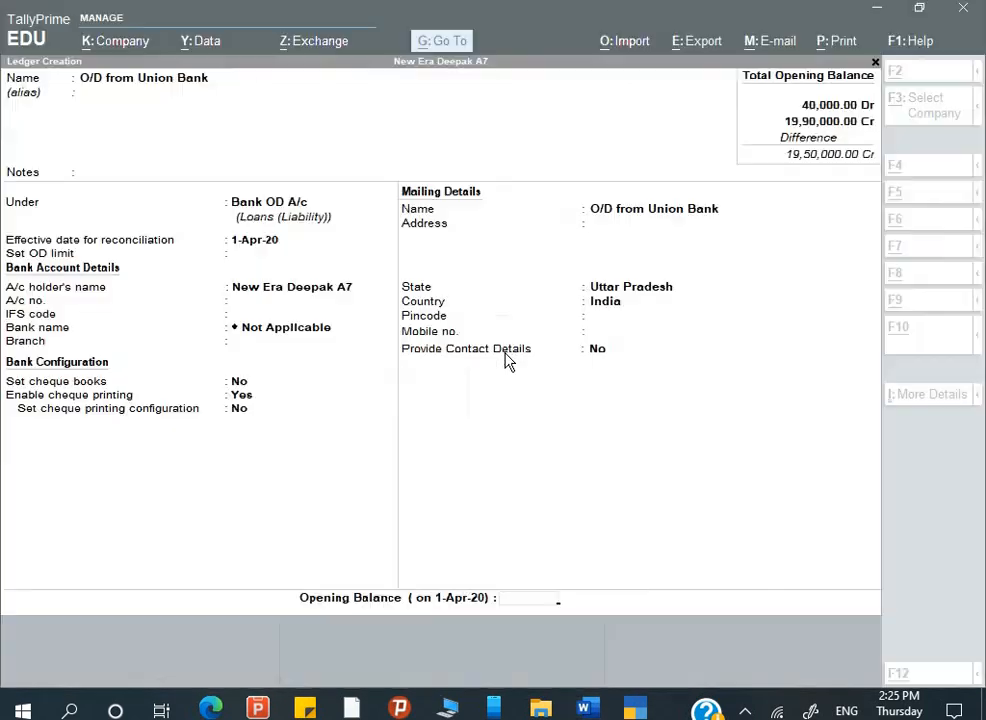
pyautogui.hotkey('alt', 'Tab')
pyautogui.write('1500')
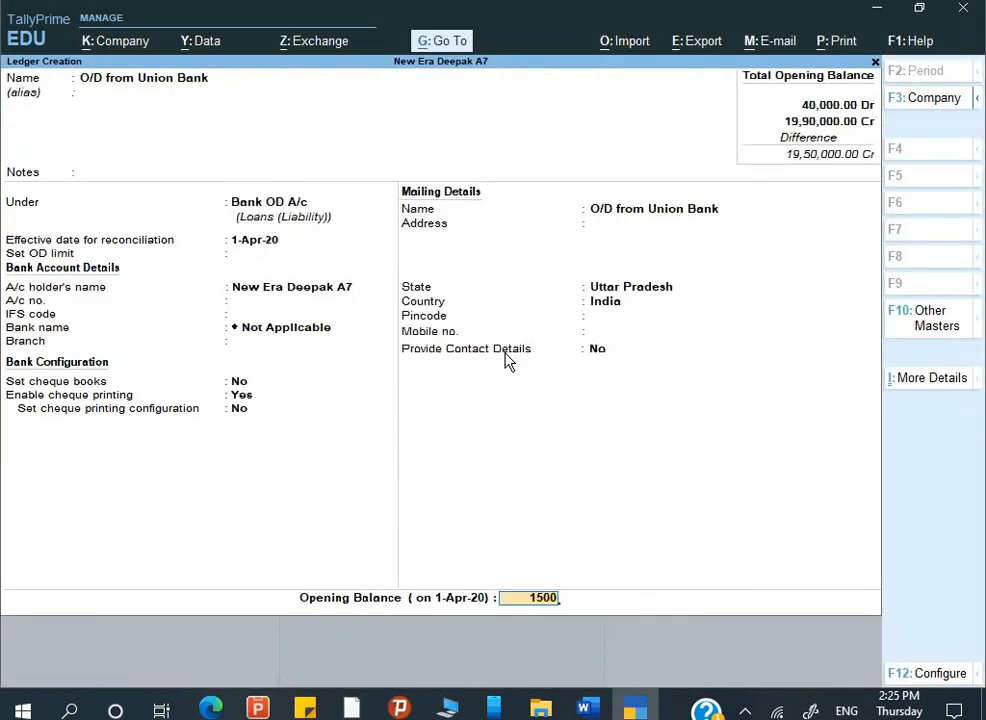
pyautogui.press('Return')
pyautogui.press('Return')
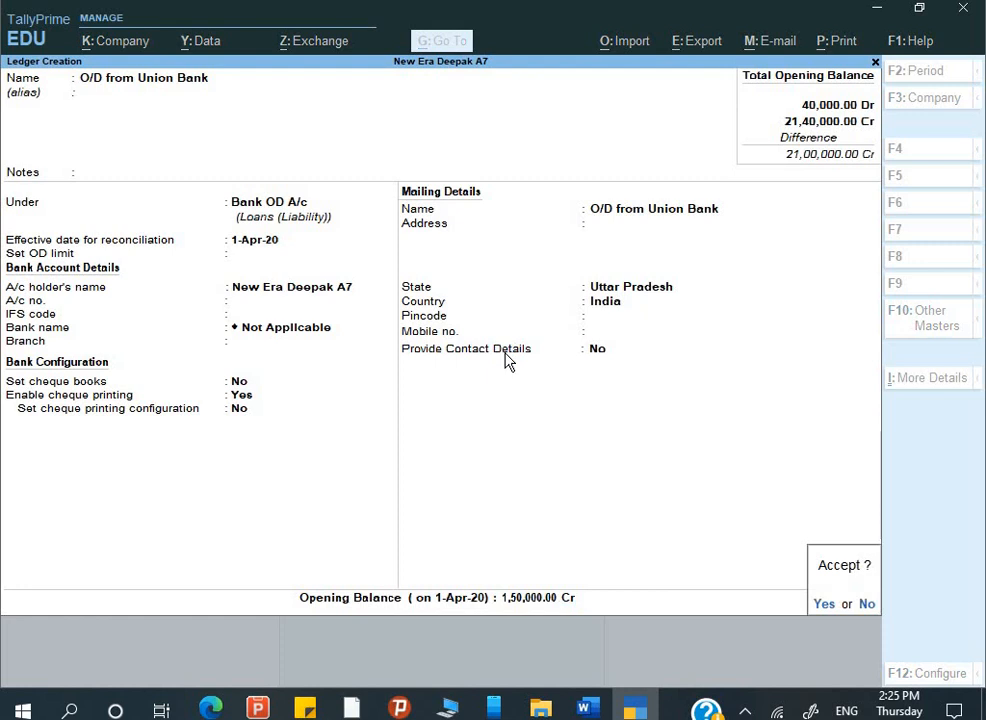
# Copy Credit card (Axis Bank) from the balance sheet in Word and enter it as the name of a new ledger
pyautogui.hotkey('alt', 'Tab')
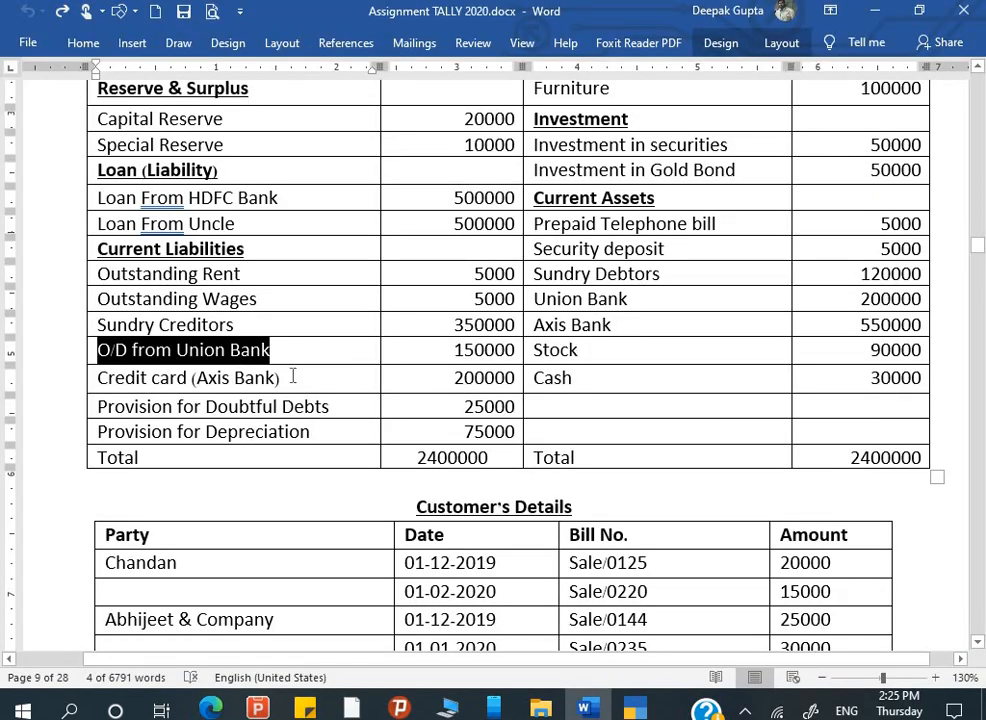
pyautogui.moveTo(293, 376); pyautogui.dragTo(97, 377)
pyautogui.hotkey('ctrl', 'c')
pyautogui.hotkey('alt', 'Tab')
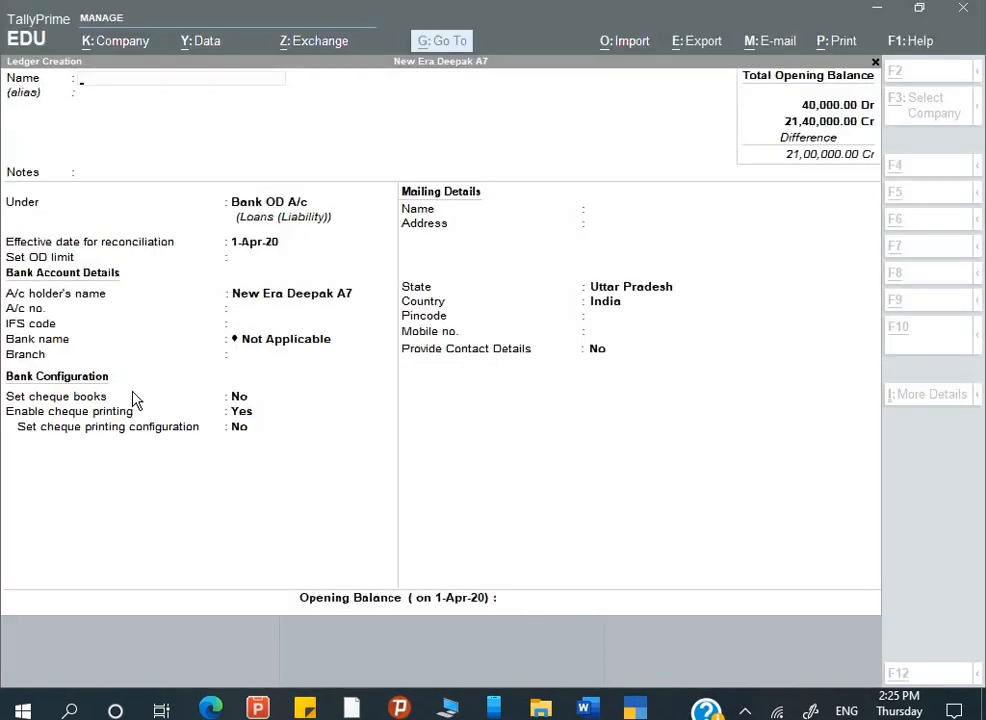
pyautogui.hotkey('ctrl', 'alt', 'v')
# Keep Credit card (Axis Bank) under Bank OD A/c and leave its bank account, cheque and mailing details at their defaults
pyautogui.press('Return')
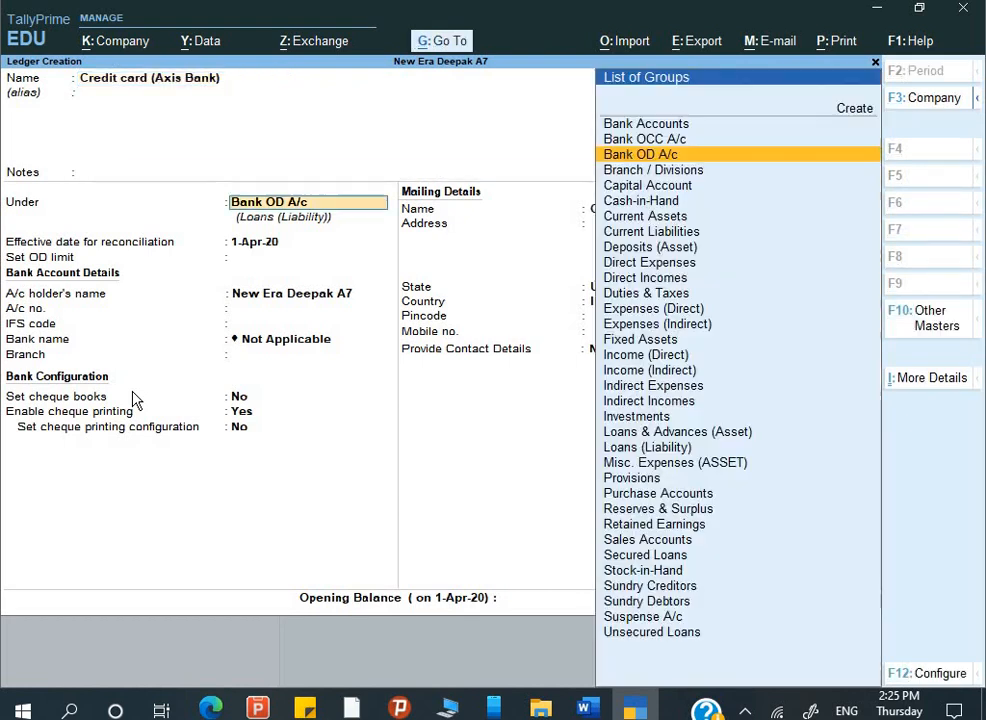
pyautogui.press('Return')
pyautogui.press('Return')
pyautogui.press('Return')
pyautogui.press('Return')
pyautogui.press('Return')
pyautogui.press('Return')
pyautogui.press('Return')
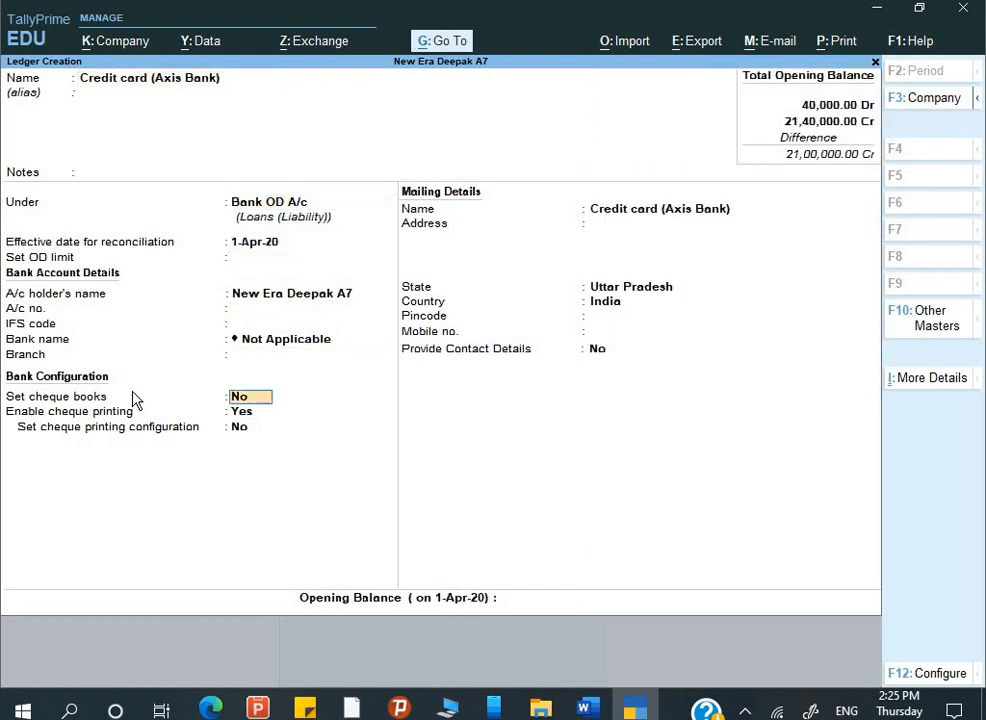
pyautogui.press('Return')
pyautogui.press('Return')
pyautogui.press('Return')
pyautogui.press('Return')
pyautogui.press('Return')
pyautogui.press('Return')
pyautogui.press('Return')
pyautogui.press('Return')
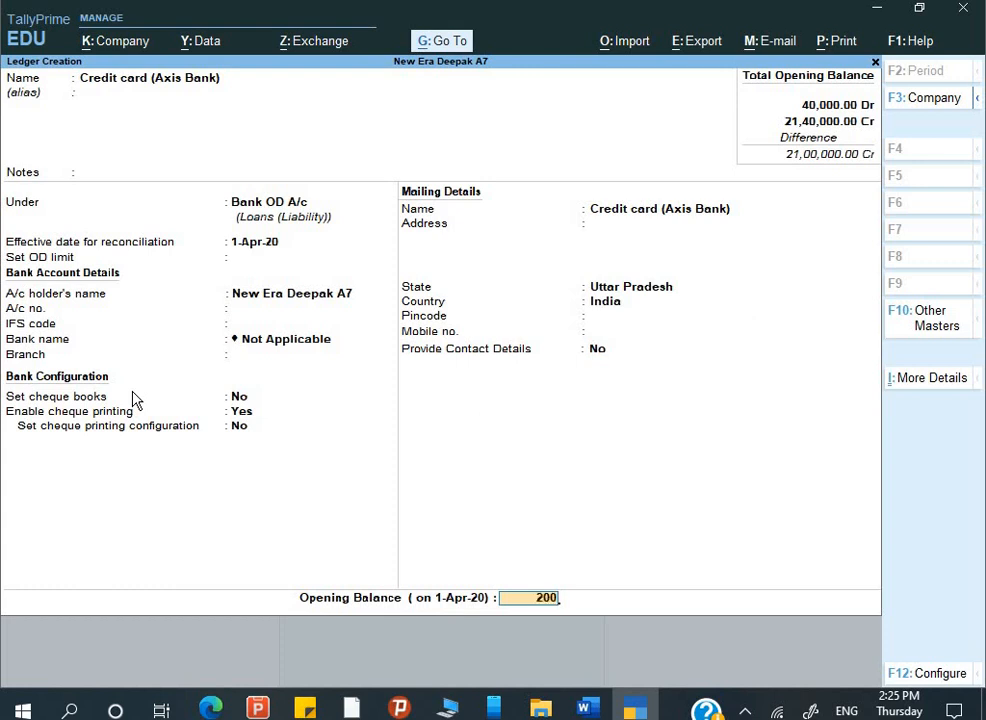
# Enter 2,00,000 Cr as the Credit card (Axis Bank) opening balance, check it against the balance sheet in Word and save the ledger
pyautogui.write('200000')
pyautogui.press('Return')
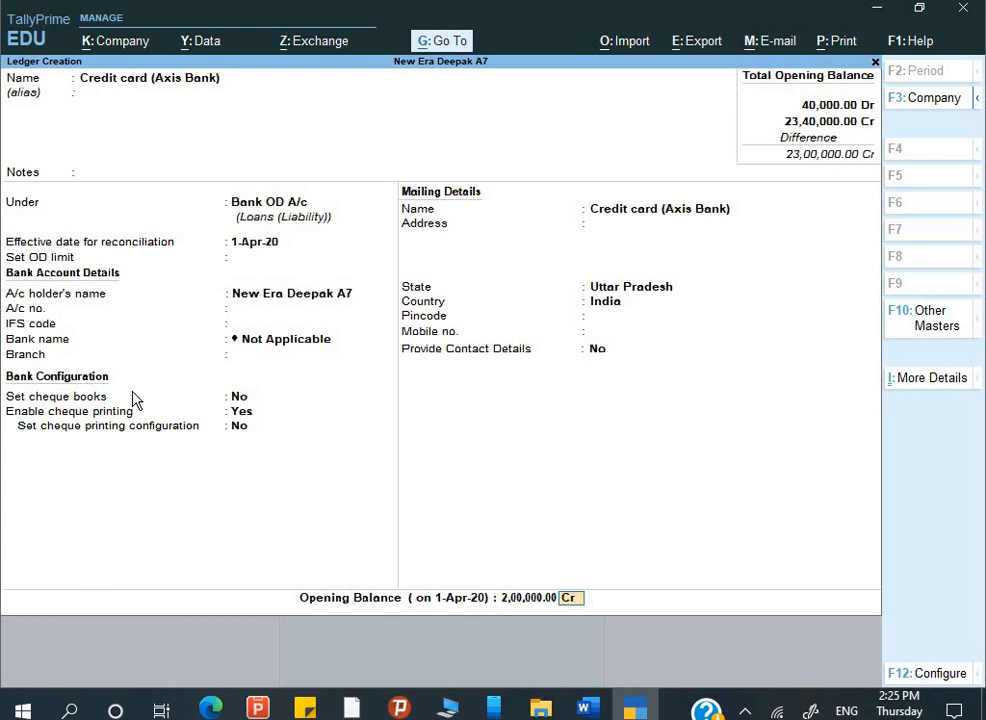
pyautogui.hotkey('alt', 'Tab')
pyautogui.hotkey('alt', 'Tab')
pyautogui.press('Return')
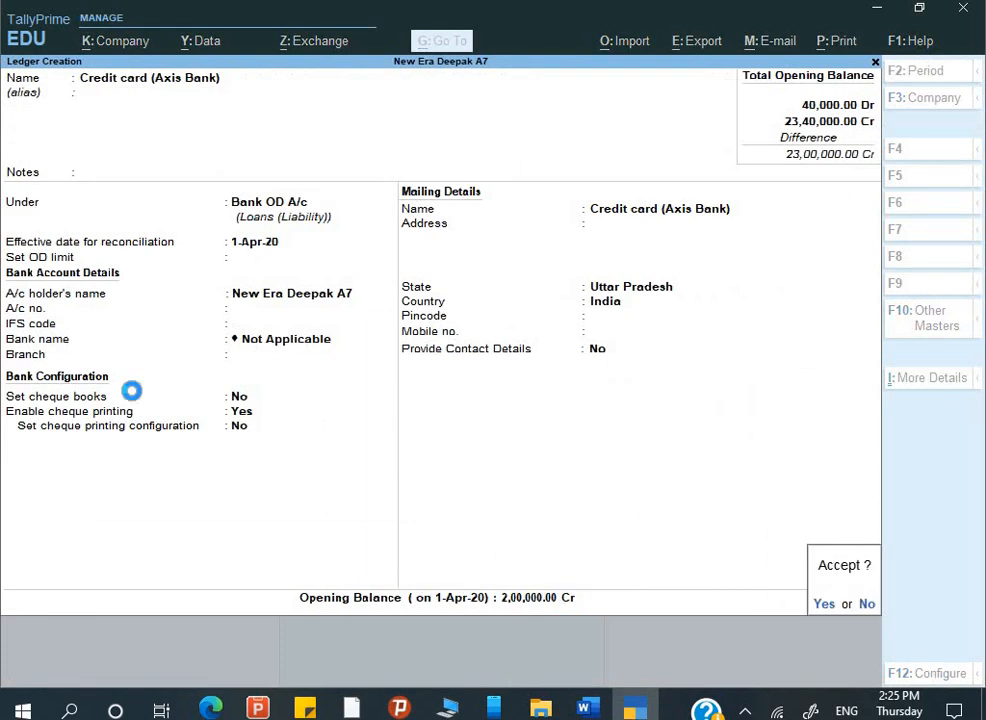
# Accept the credit card ledger, copy Provision for Doubtful Debts from the balance sheet in Word and enter it as a new ledger's name
pyautogui.press('Return')
pyautogui.hotkey('alt', 'Tab')
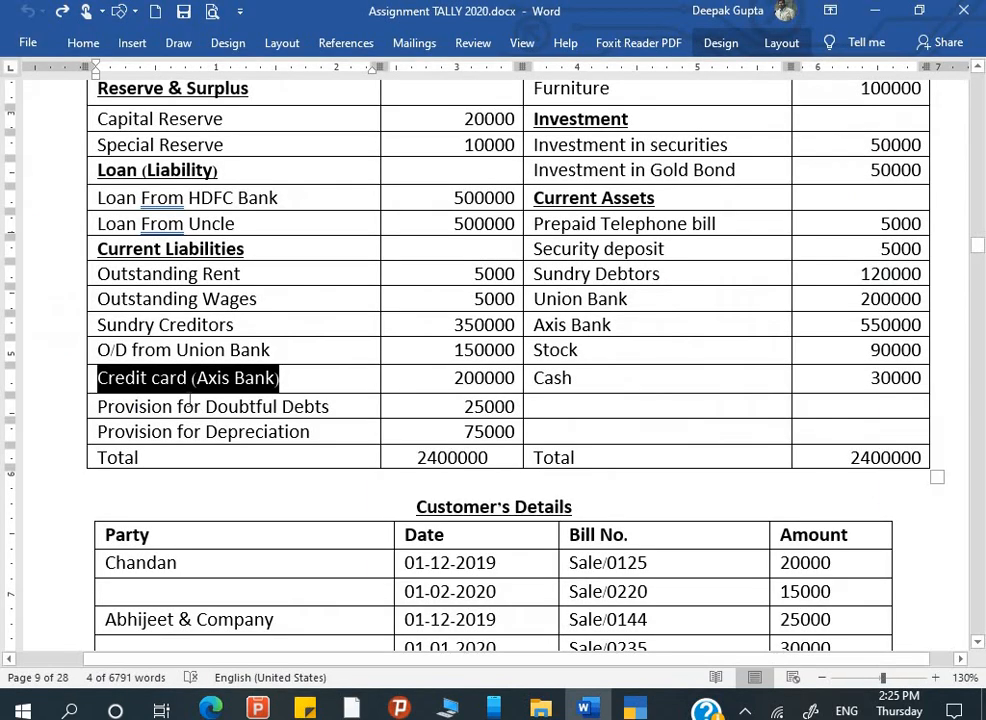
pyautogui.moveTo(123, 405); pyautogui.dragTo(317, 405)
pyautogui.hotkey('ctrl', 'c')
pyautogui.hotkey('alt', 'Tab')
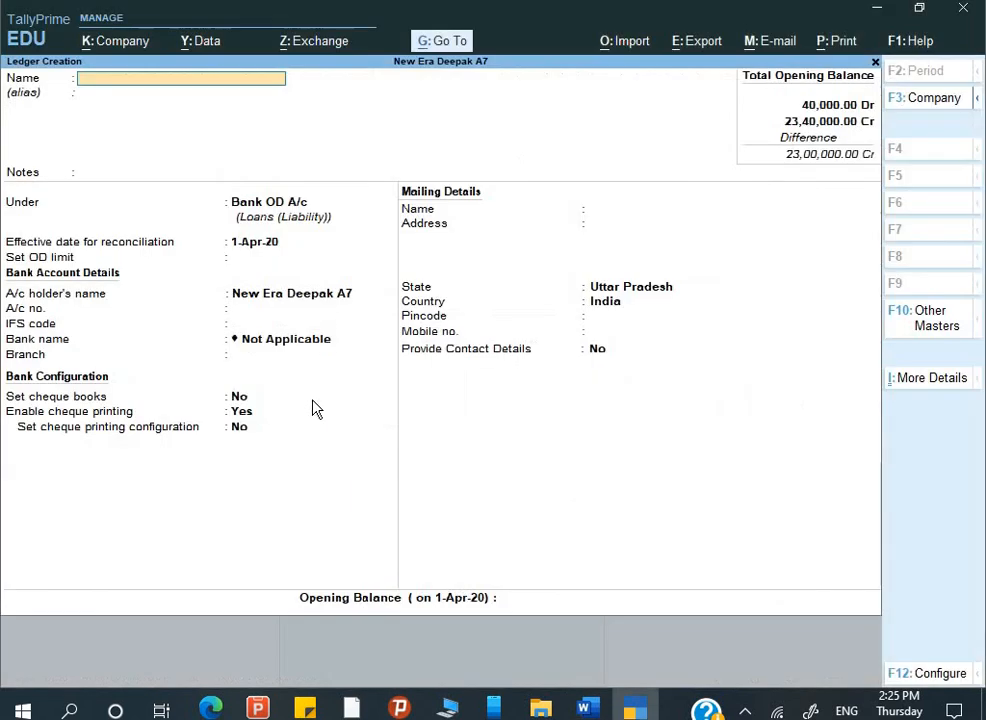
pyautogui.hotkey('ctrl', 'v')
pyautogui.press('Return')
# Place the Provision for Doubtful Debts ledger under Provisions and save it without an opening balance
pyautogui.press('Return')
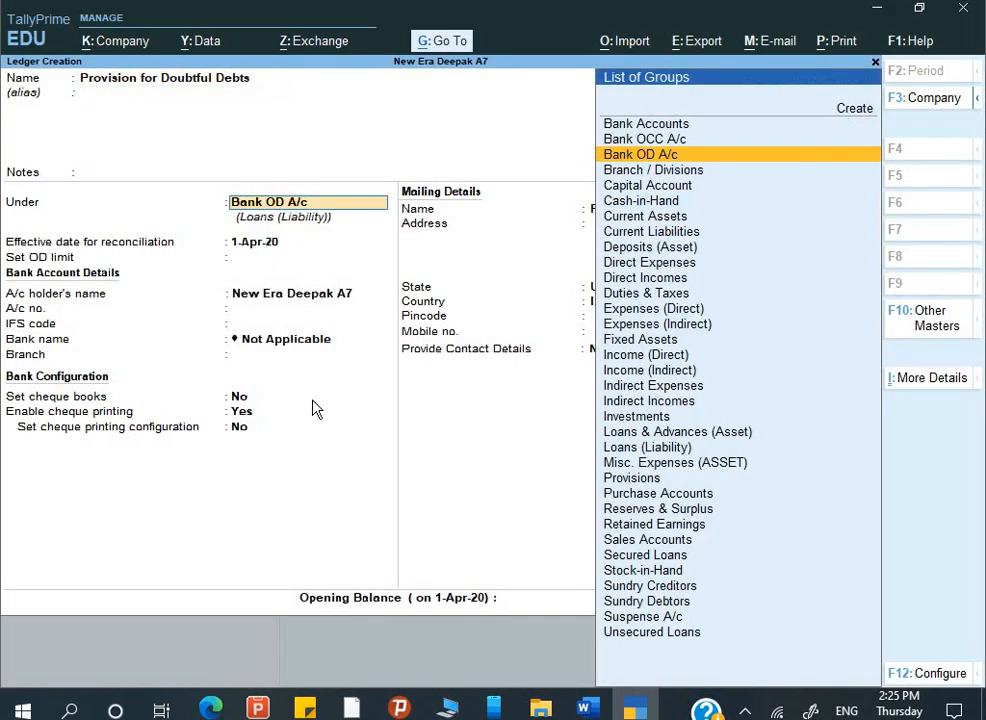
pyautogui.write('P')
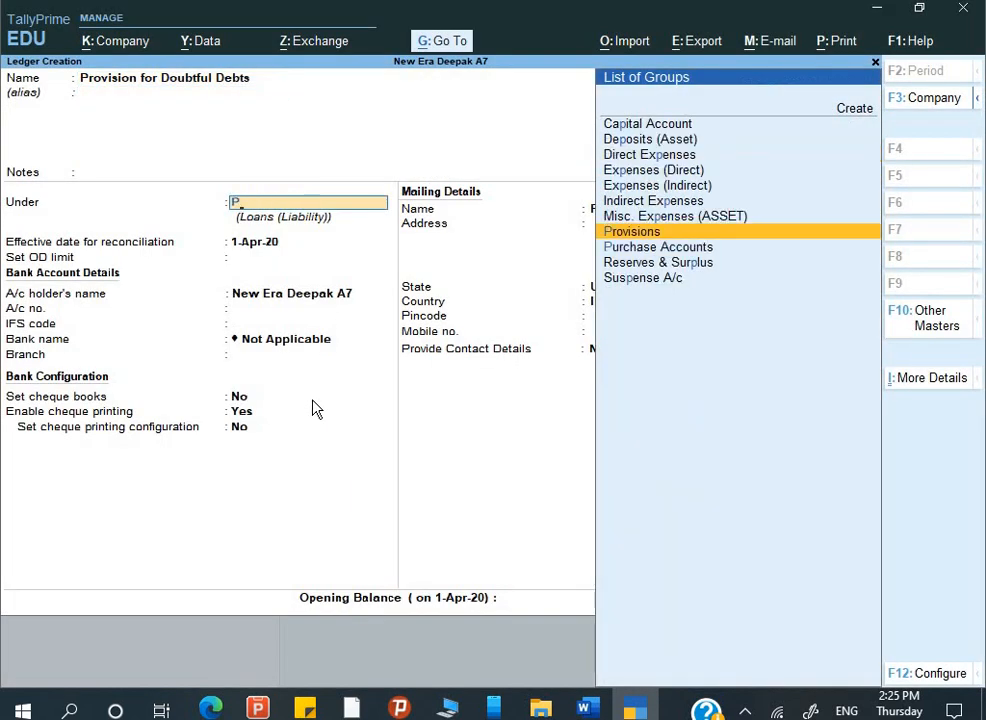
pyautogui.press('Return')
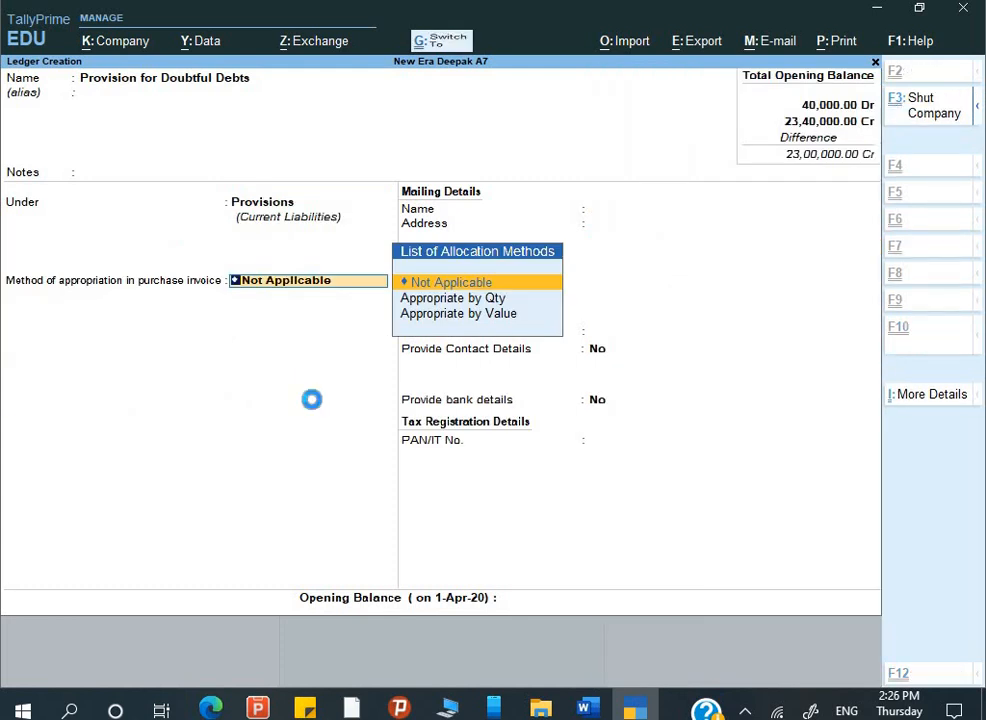
pyautogui.hotkey('ctrl', 'a')
# Leave ledger creation and open the Provision for Doubtful Debts ledger for alteration
pyautogui.press('Escape')
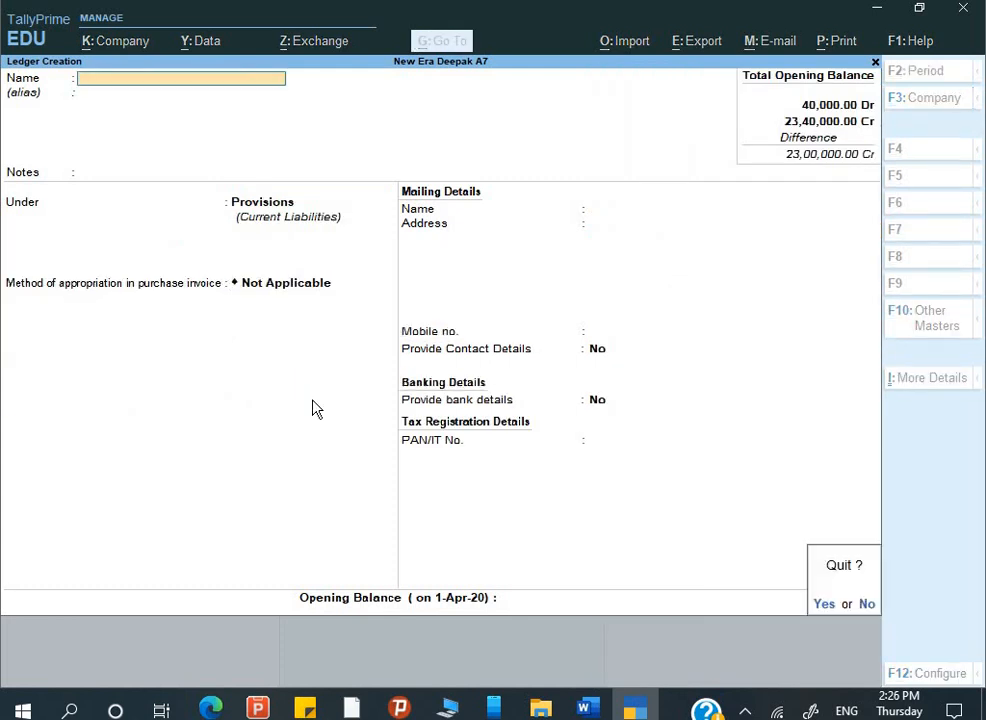
pyautogui.press('y')
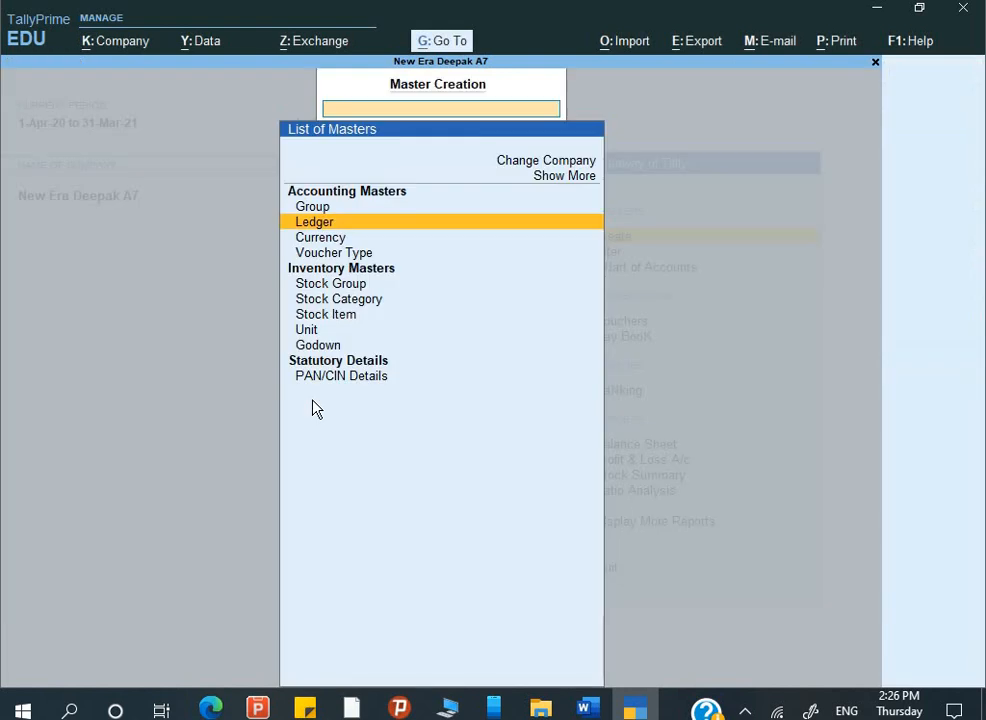
pyautogui.press('Down')
pyautogui.press('Escape')
pyautogui.press('Down')
pyautogui.press('Return')
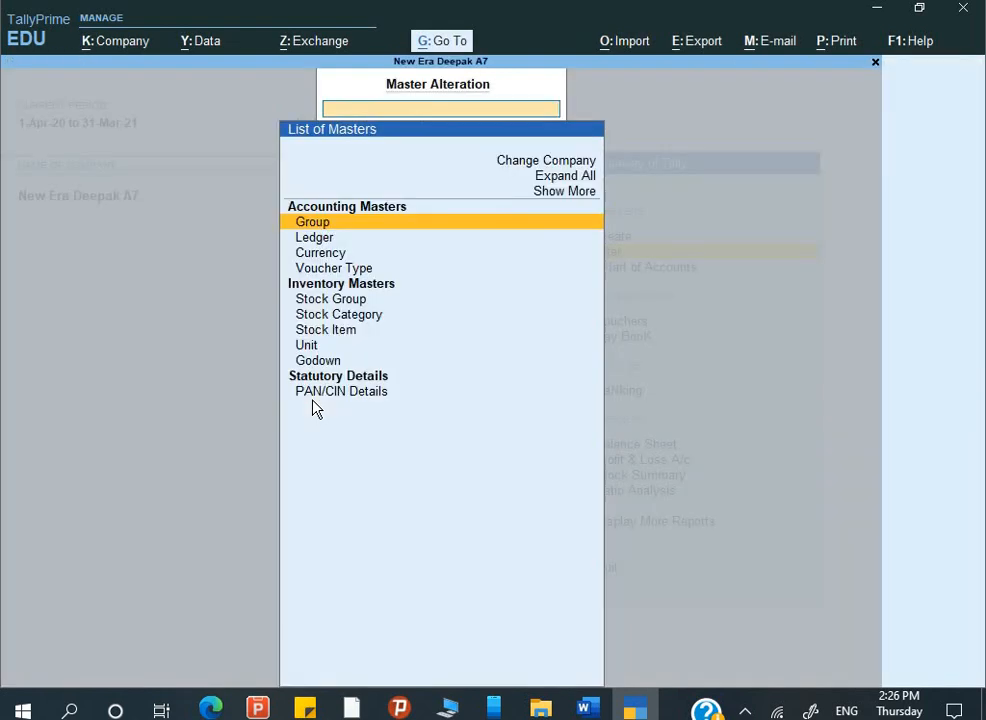
pyautogui.press('Down')
pyautogui.press('Return')
pyautogui.write('P')
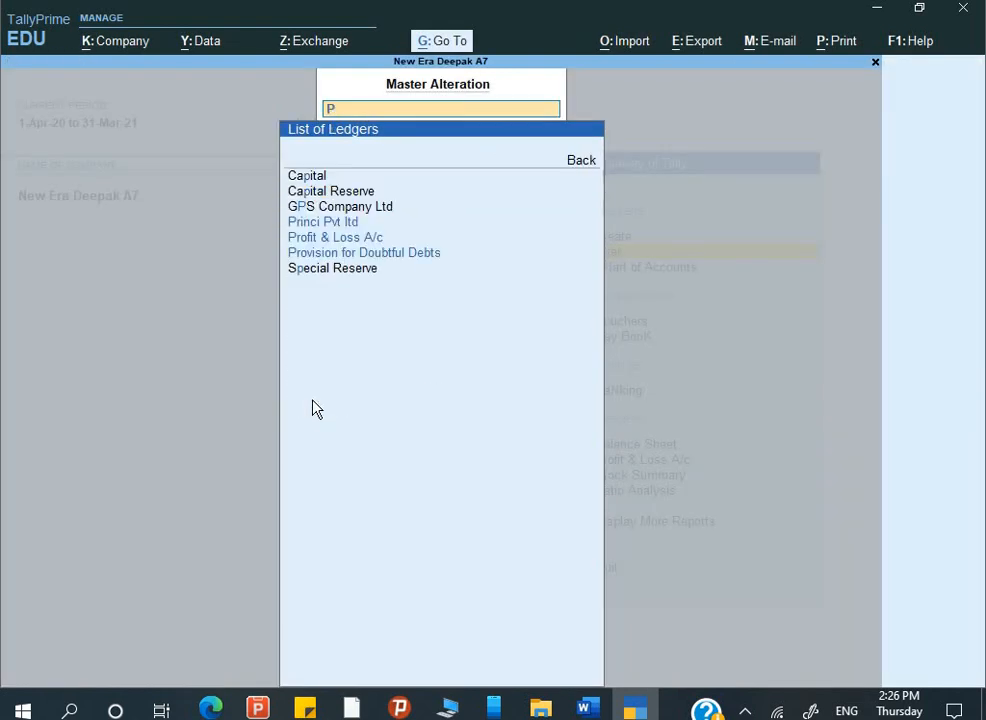
pyautogui.press('Down')
pyautogui.press('Down')
pyautogui.press('Return')
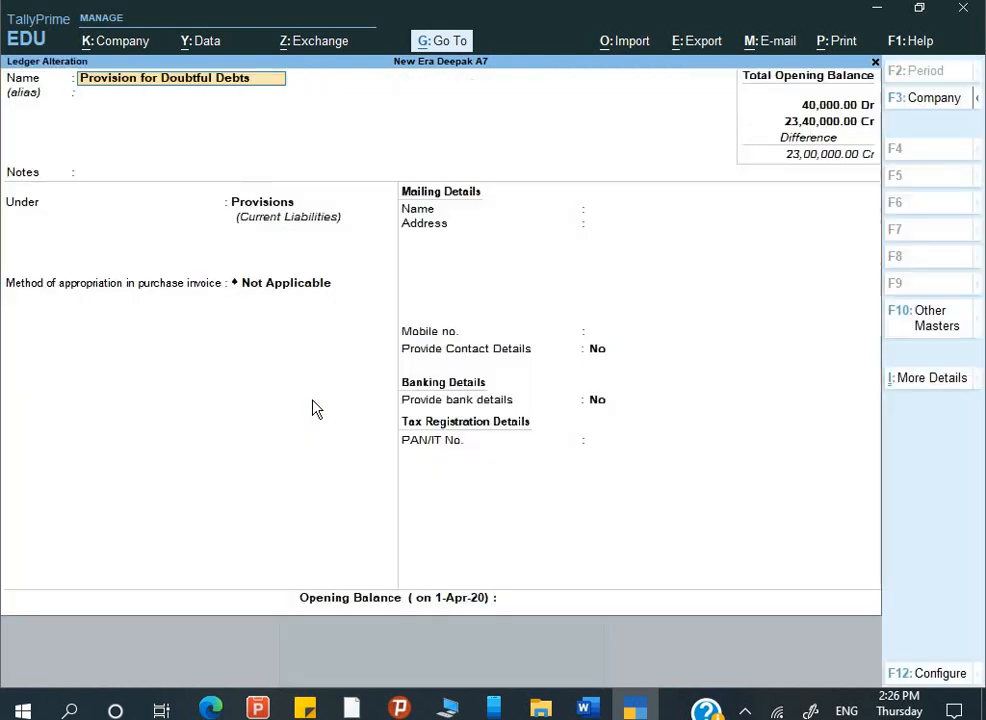
# Check the doubtful debts provision in Word, set the ledger's opening balance to 25,000 Cr and save it
pyautogui.press('Return')
pyautogui.press('Return')
pyautogui.press('Return')
pyautogui.press('Return')
pyautogui.press('Return')
pyautogui.press('Return')
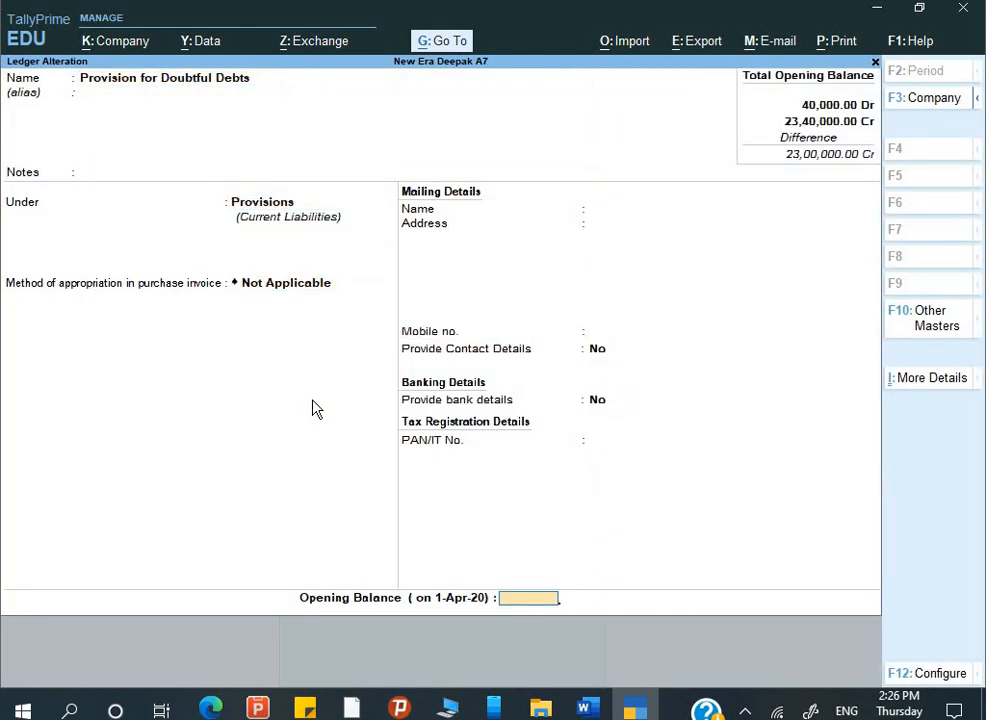
pyautogui.hotkey('alt', 'Tab')
pyautogui.hotkey('alt', 'Tab')
pyautogui.write('25,000')
pyautogui.press('Return')
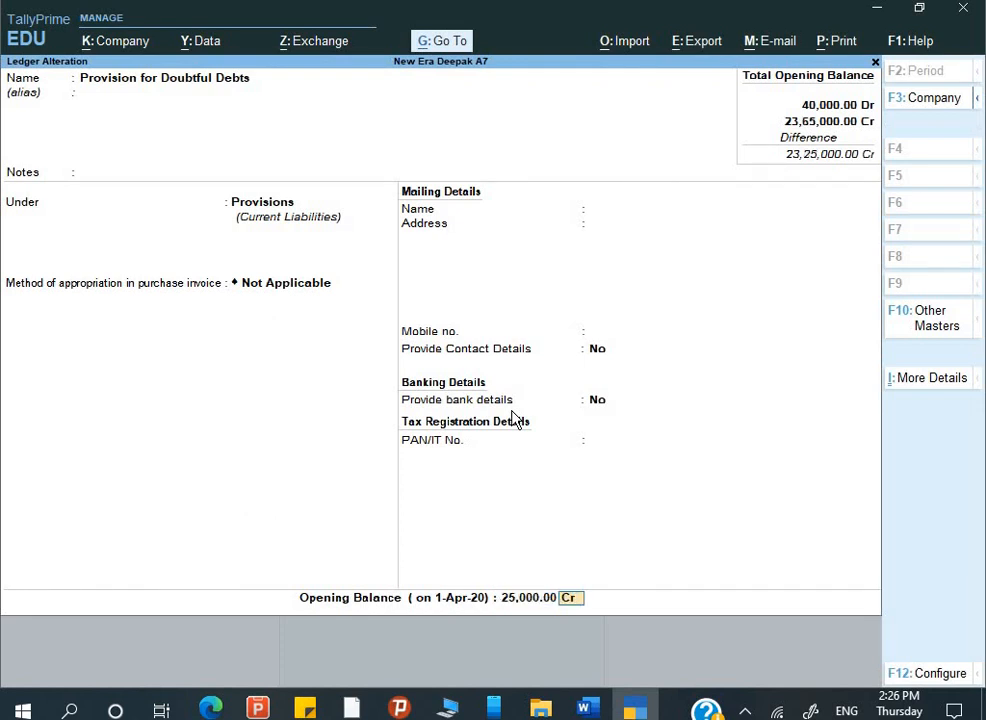
pyautogui.press('Return')
pyautogui.press('Return')
# Return to ledger creation and enter Provision for Depreciation, copied from the balance sheet in Word, as the new ledger's name
pyautogui.press('Escape')
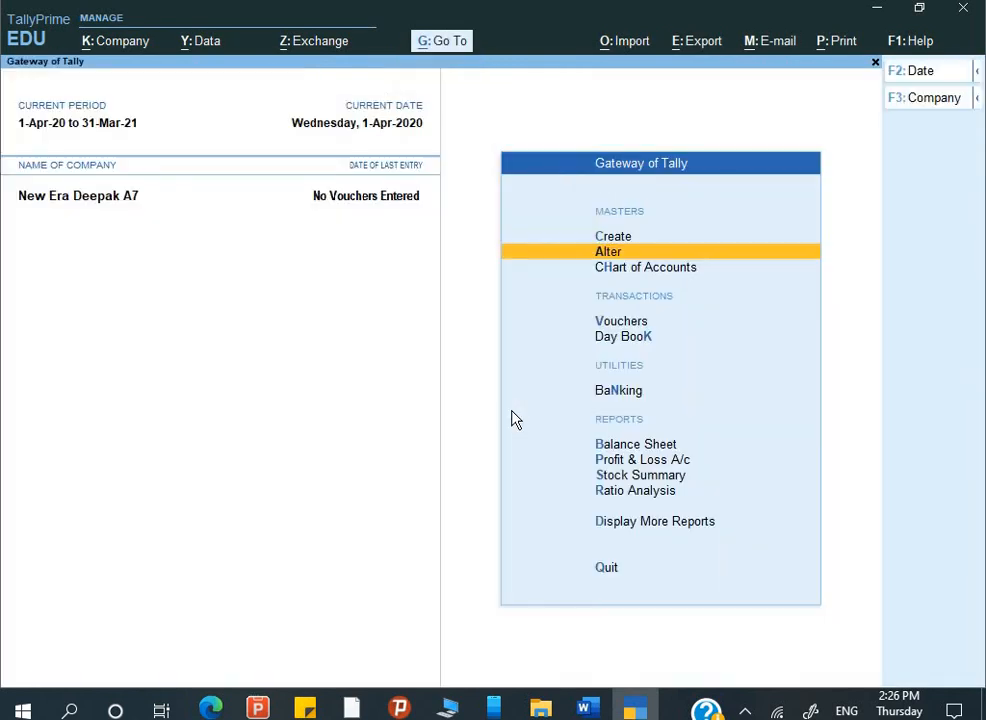
pyautogui.press('Up')
pyautogui.press('Return')
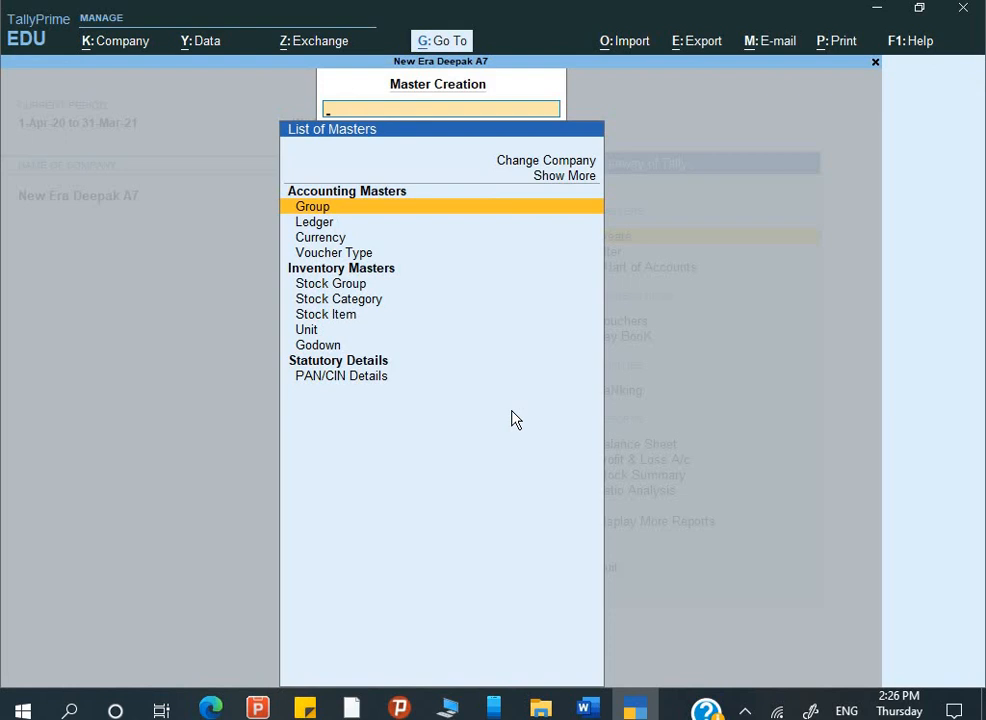
pyautogui.press('Down')
pyautogui.press('Return')
pyautogui.hotkey('alt', 'Tab')
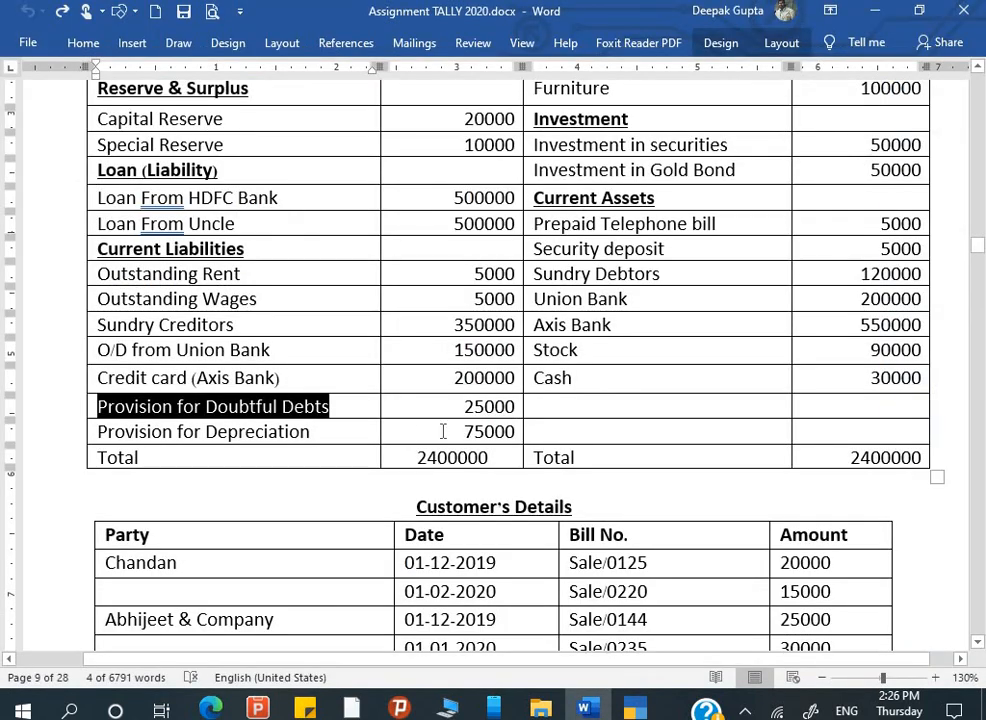
pyautogui.click(99, 432)
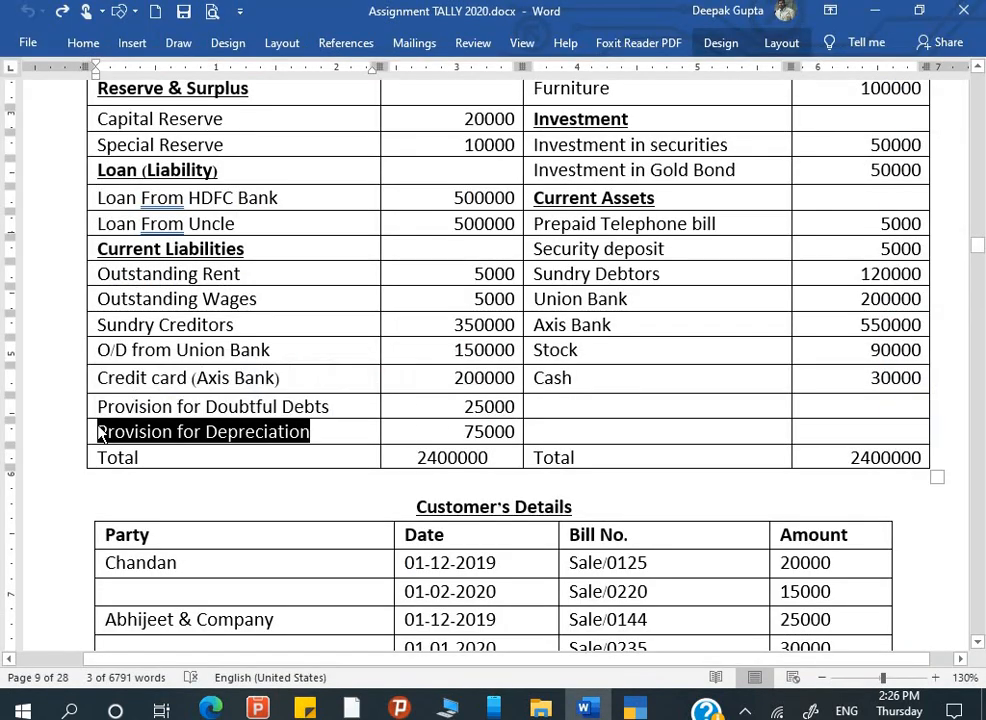
pyautogui.hotkey('ctrl', 'c')
pyautogui.hotkey('alt', 'Tab')
pyautogui.hotkey('ctrl', 'alt', 'v')
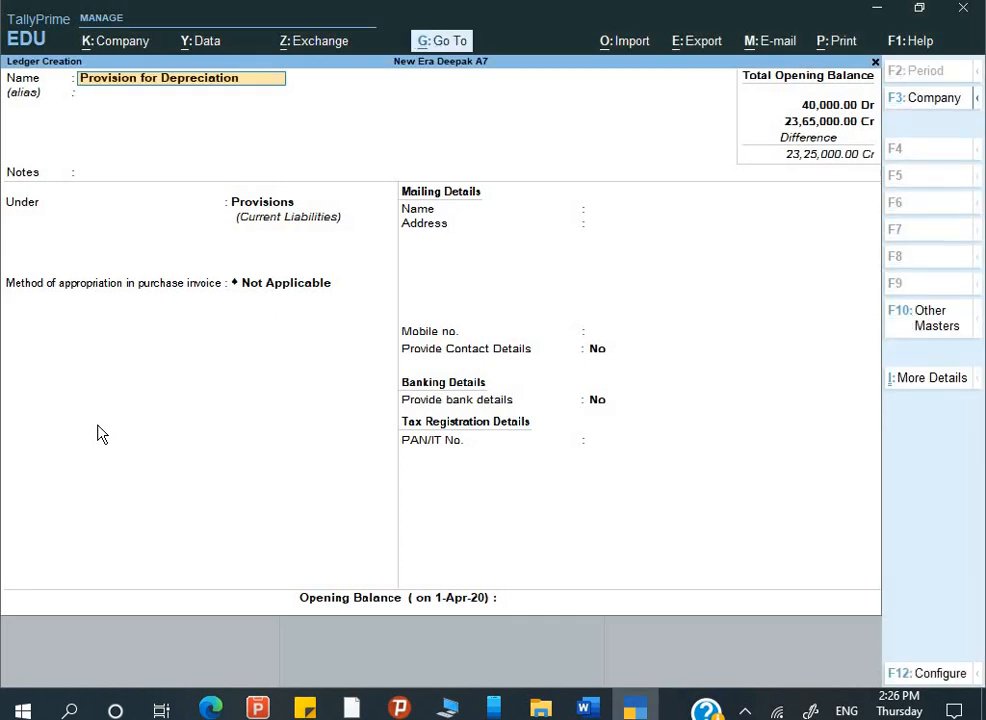
# Keep Provision for Depreciation under Provisions, check its amount in Word, enter 75,000 Cr as the opening balance and save the ledger
pyautogui.press('Return')
pyautogui.press('Return')
pyautogui.press('Return')
pyautogui.press('Return')
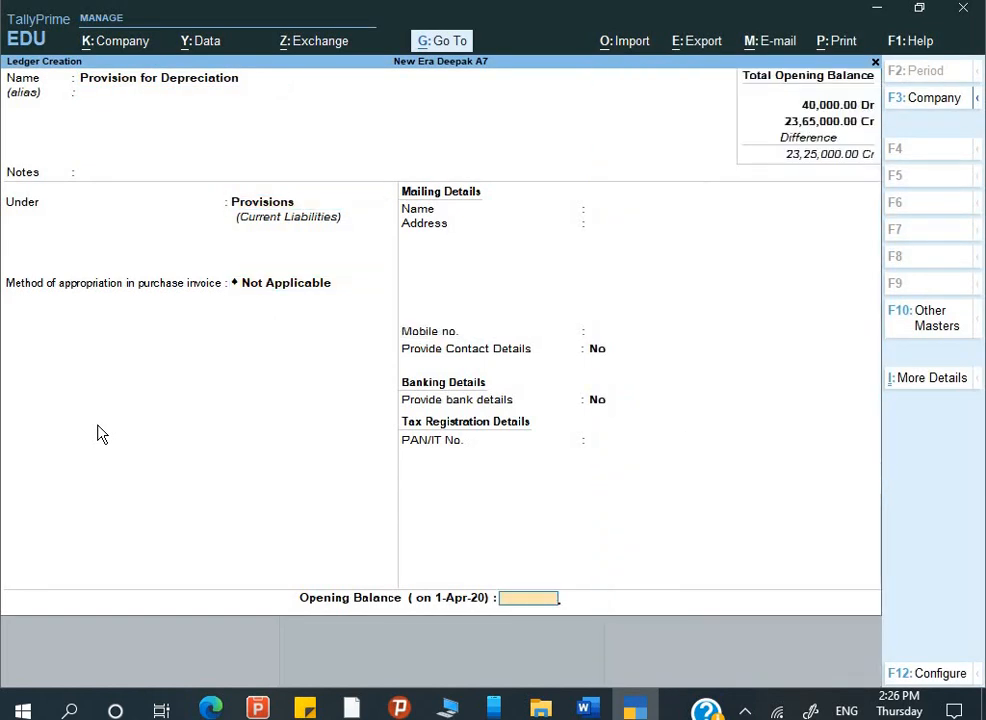
pyautogui.hotkey('alt', 'Tab')
pyautogui.hotkey('alt', 'Tab')
pyautogui.write('75000')
pyautogui.press('Return')
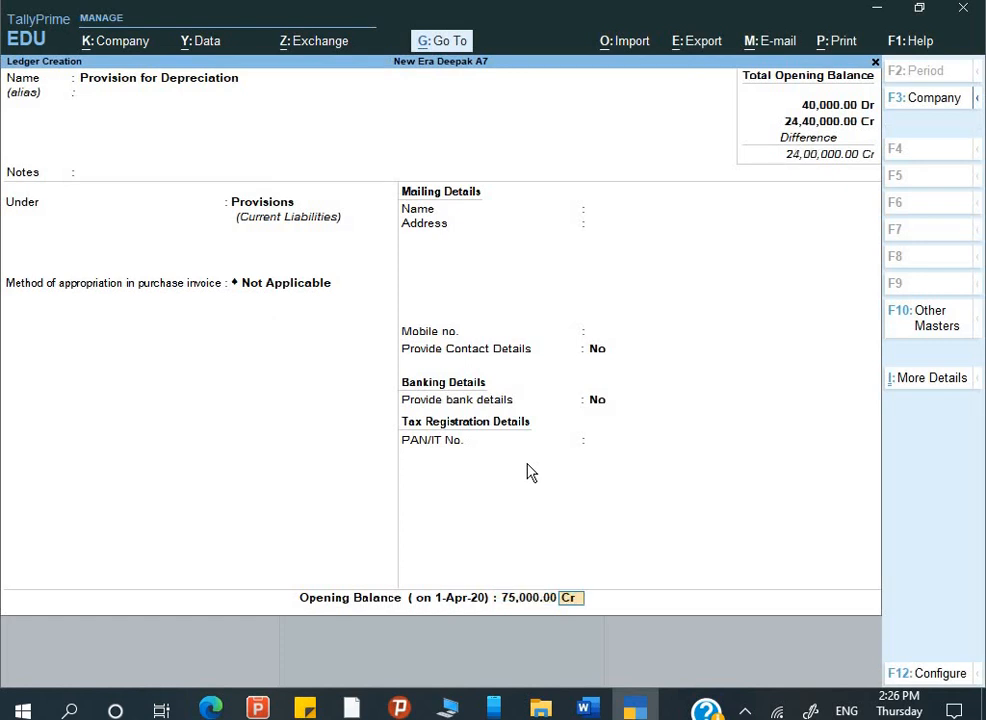
pyautogui.press('Return')
pyautogui.press('Return')
# Consult the assets side of the balance sheet in Word, switch back to TallyPrime and leave single ledger creation
pyautogui.hotkey('alt', 'Tab')
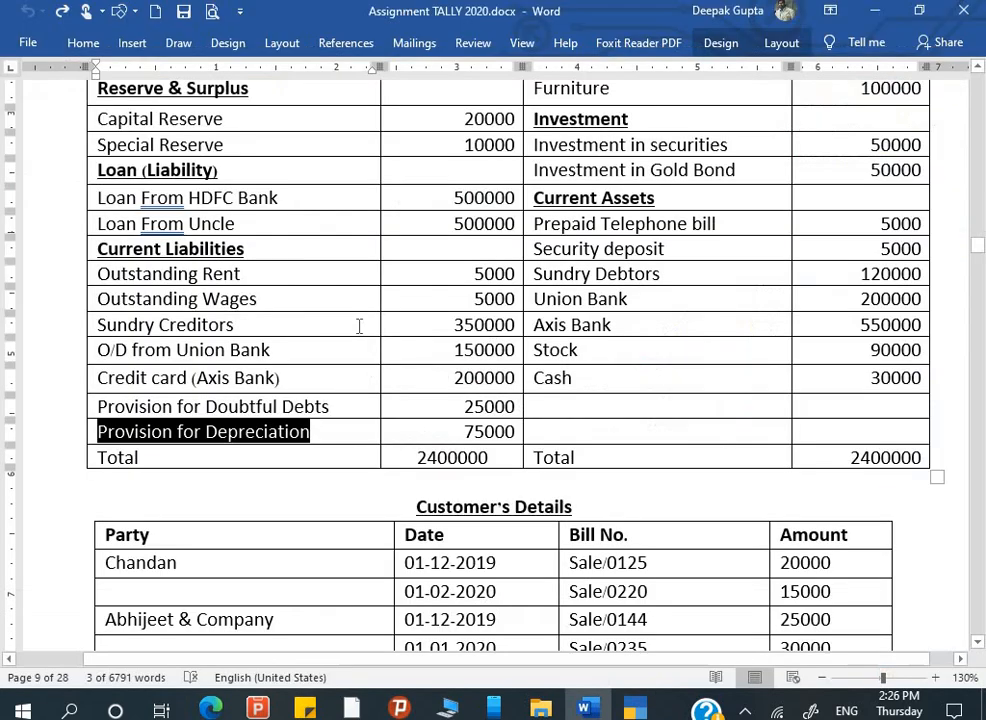
pyautogui.scroll(5, 359, 326)
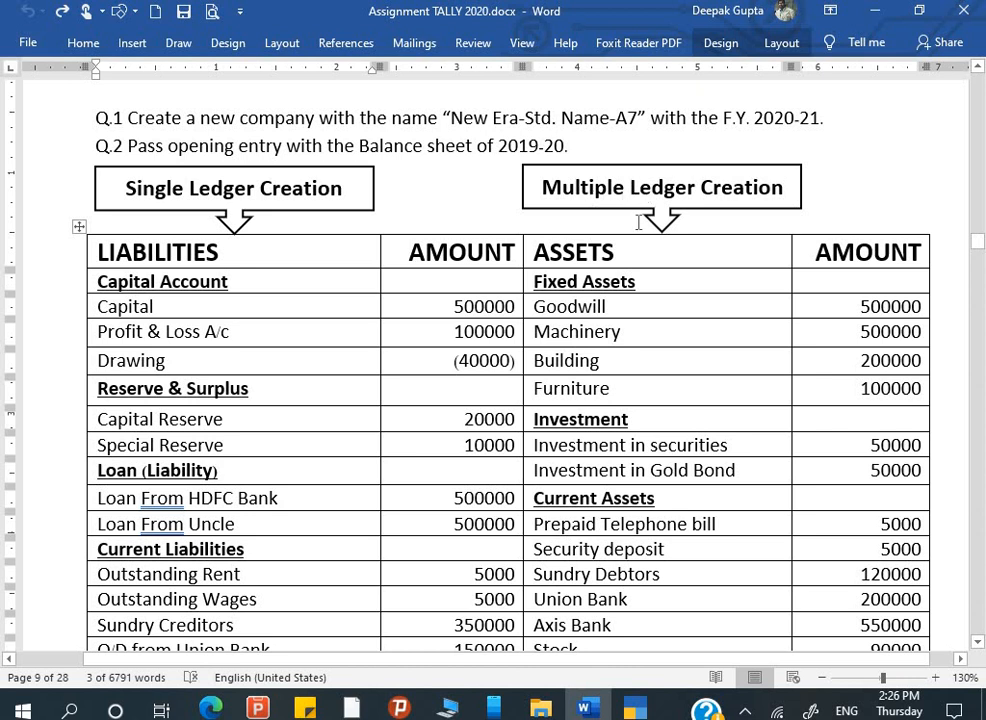
pyautogui.hotkey('alt', 'Tab')
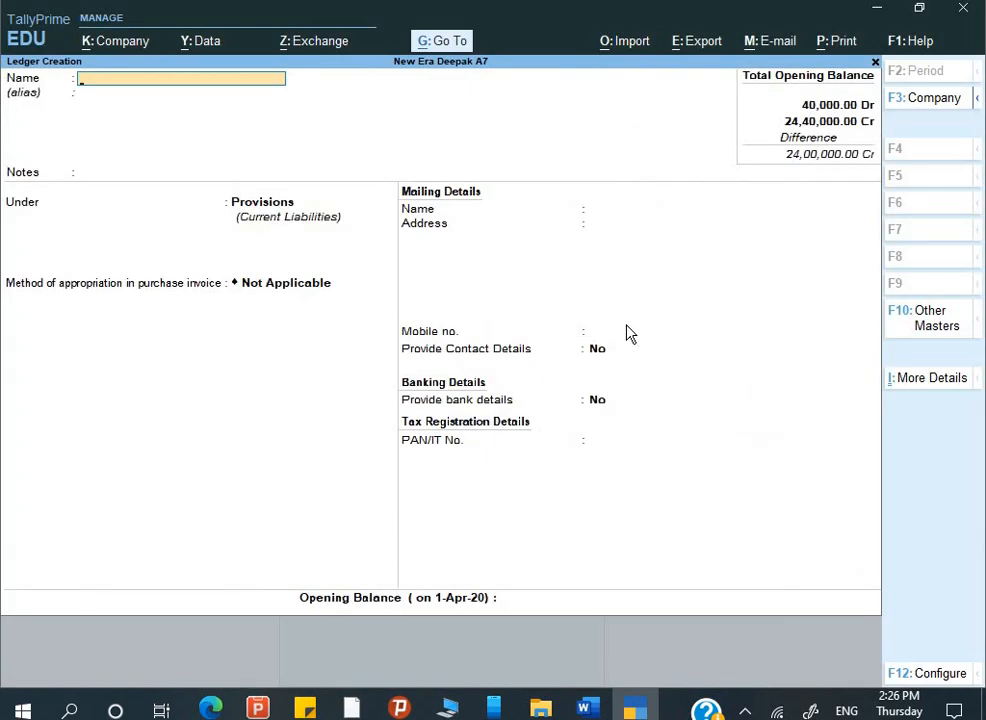
pyautogui.press('Escape')
pyautogui.press('y')
pyautogui.press('Escape')
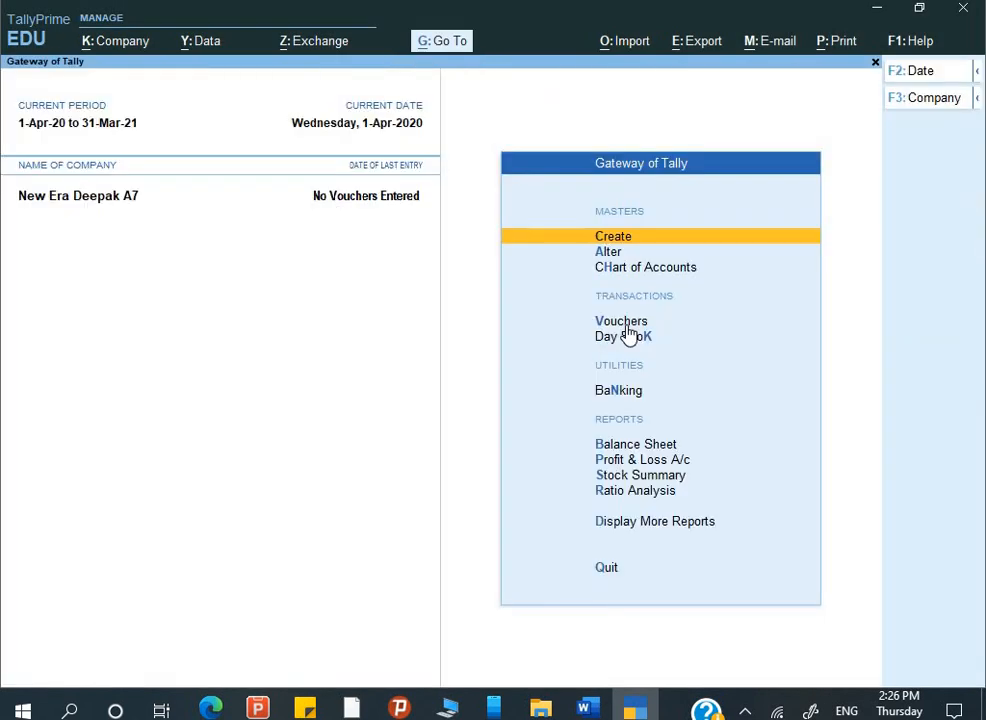
# Start multiple ledger creation from the Chart of Accounts ledger list, keeping All Items as the group
pyautogui.press('Down')
pyautogui.press('Down')
pyautogui.press('Return')
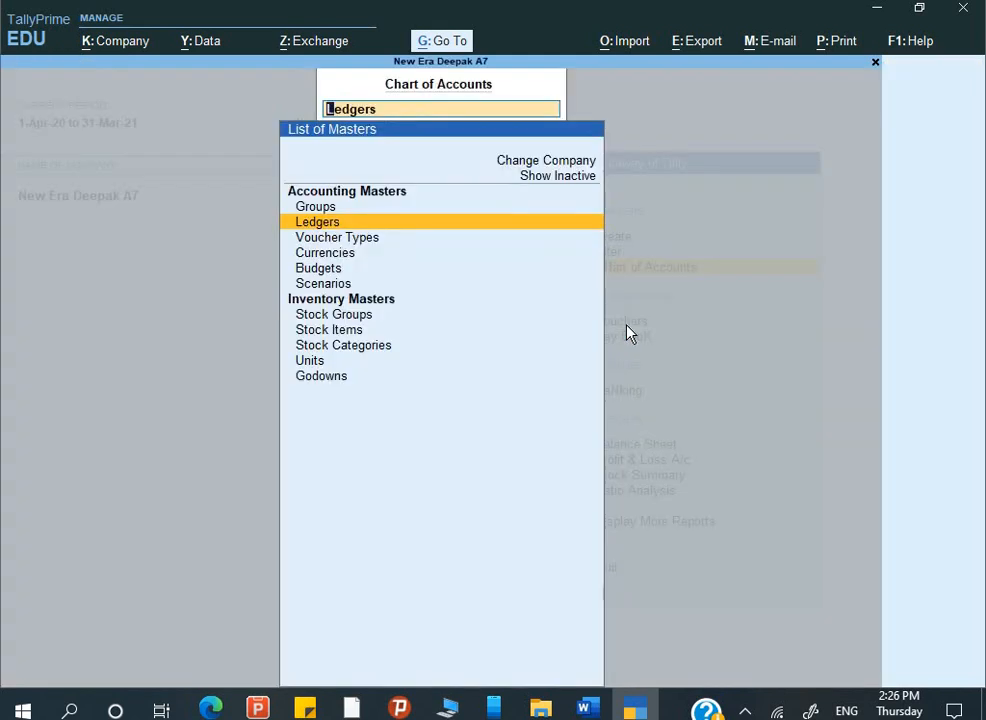
pyautogui.press('Return')
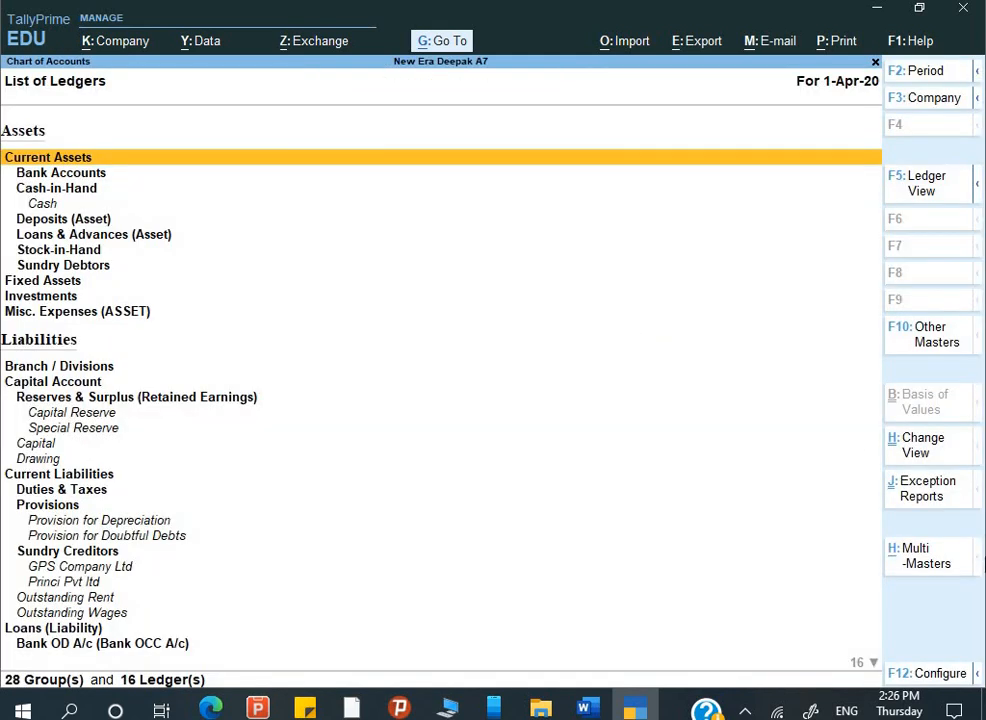
pyautogui.click(929, 574)
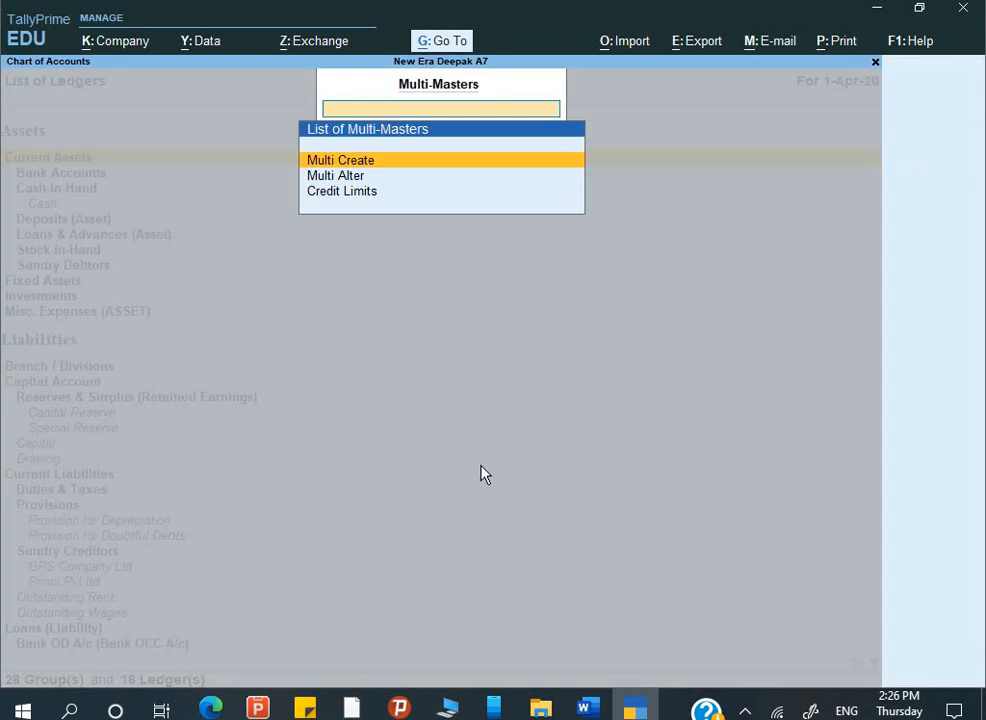
pyautogui.press('Return')
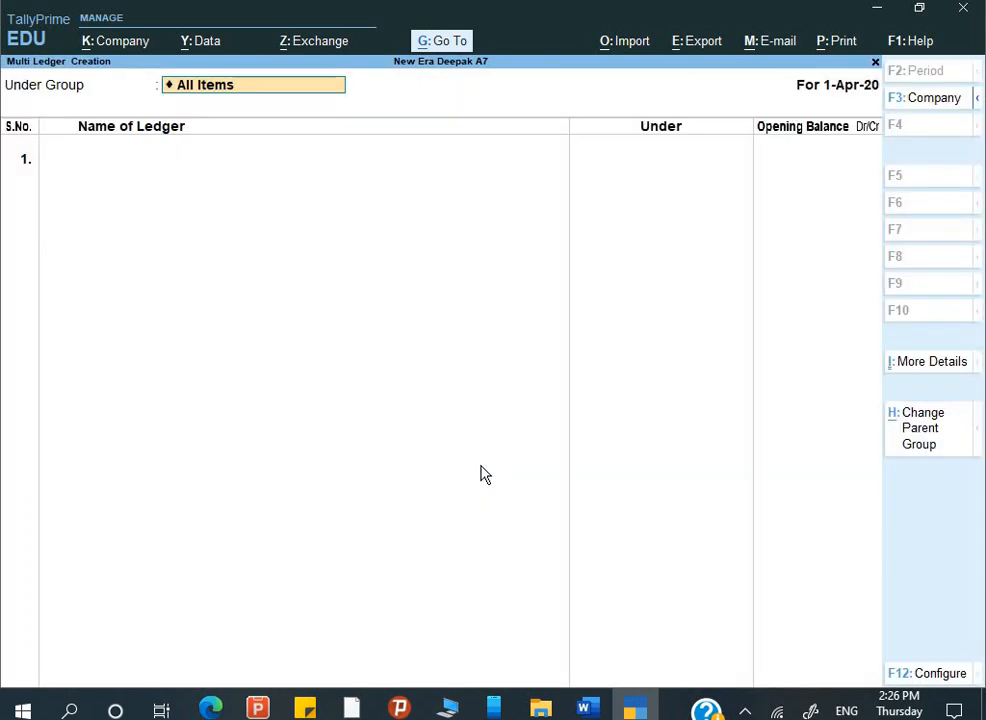
pyautogui.press('Return')
# Check the first fixed asset in Word and enter Goodwill as the first ledger, under Fixed Assets
pyautogui.hotkey('alt', 'Tab')
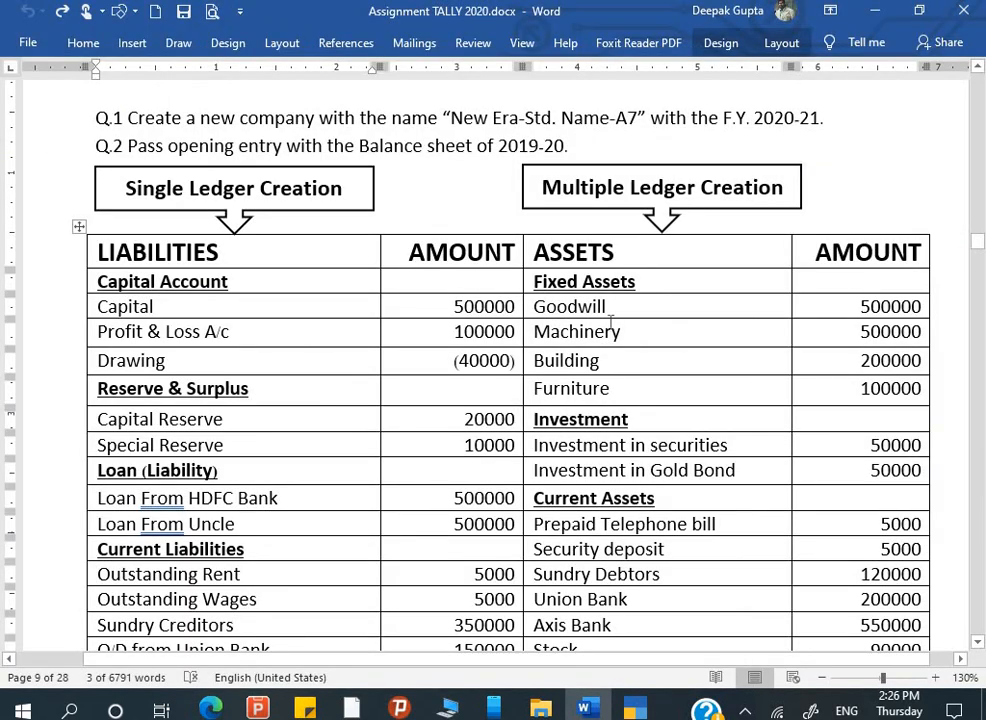
pyautogui.hotkey('alt', 'Tab')
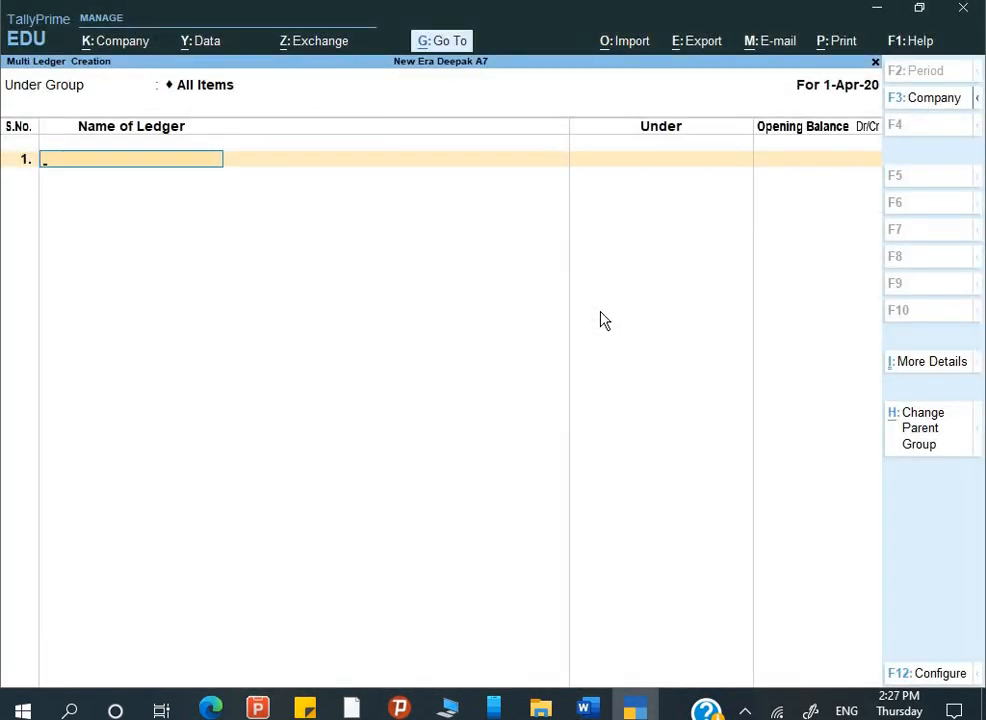
pyautogui.write('Goodwill')
pyautogui.press('Return')
pyautogui.write('F')
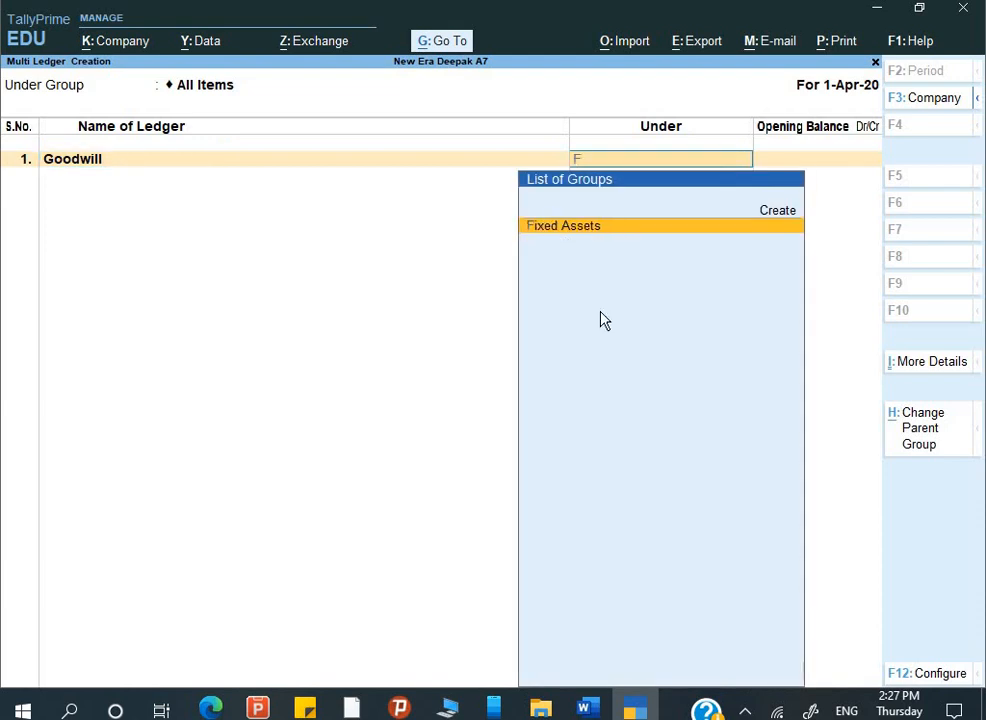
pyautogui.press('Return')
# Check the Goodwill amount in Word and enter 5,00,000 Dr as its opening balance
pyautogui.hotkey('alt', 'Tab')
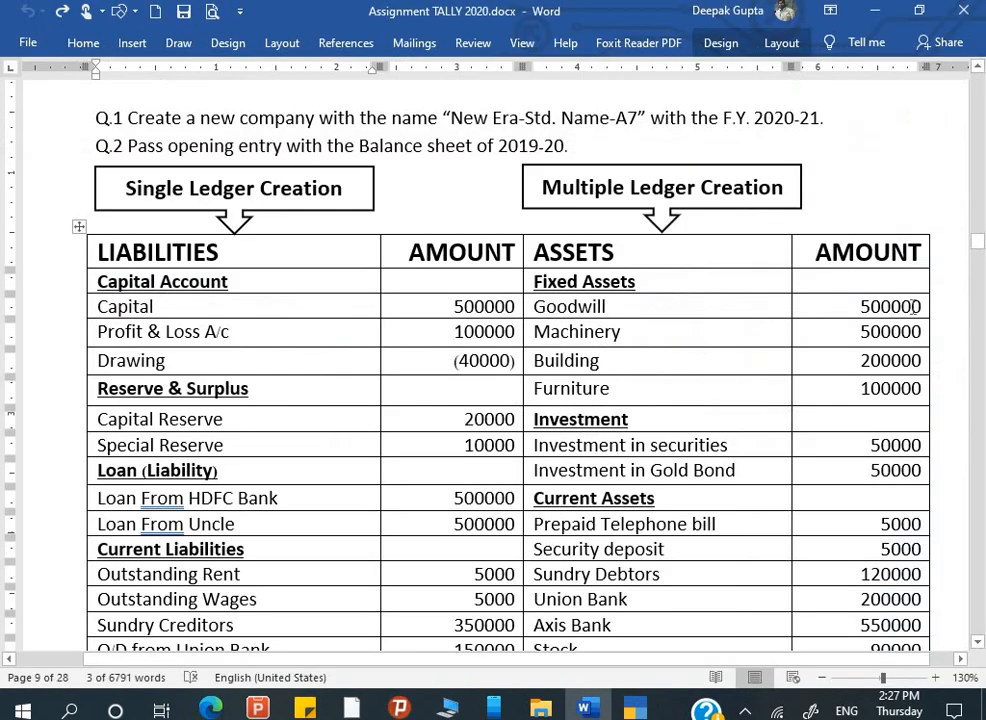
pyautogui.hotkey('alt', 'Tab')
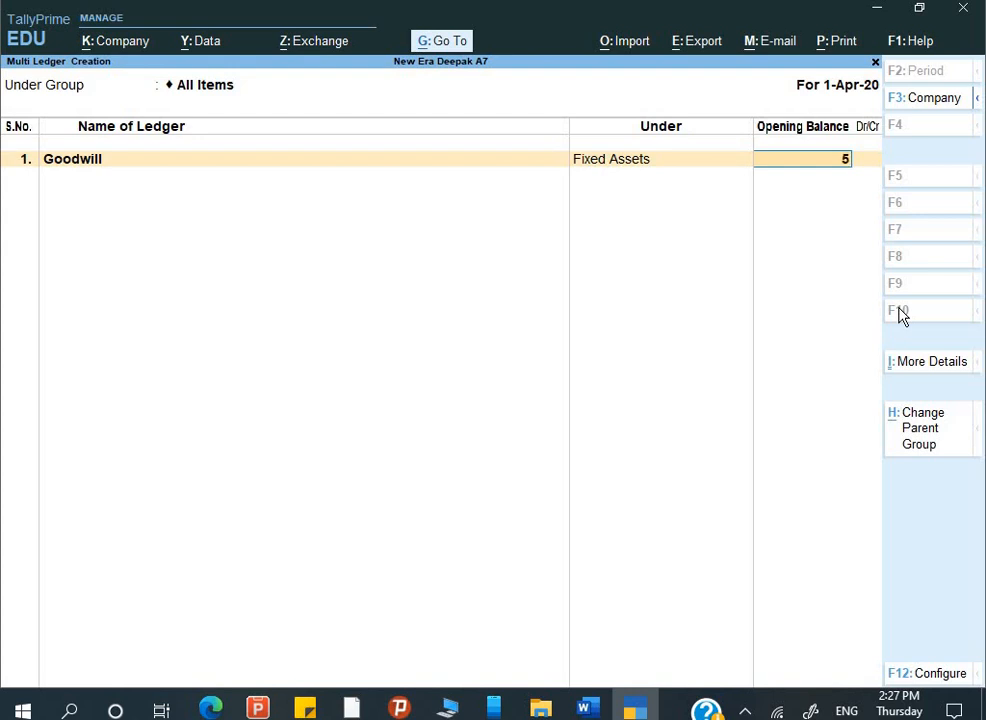
pyautogui.write('500000')
pyautogui.press('Return')
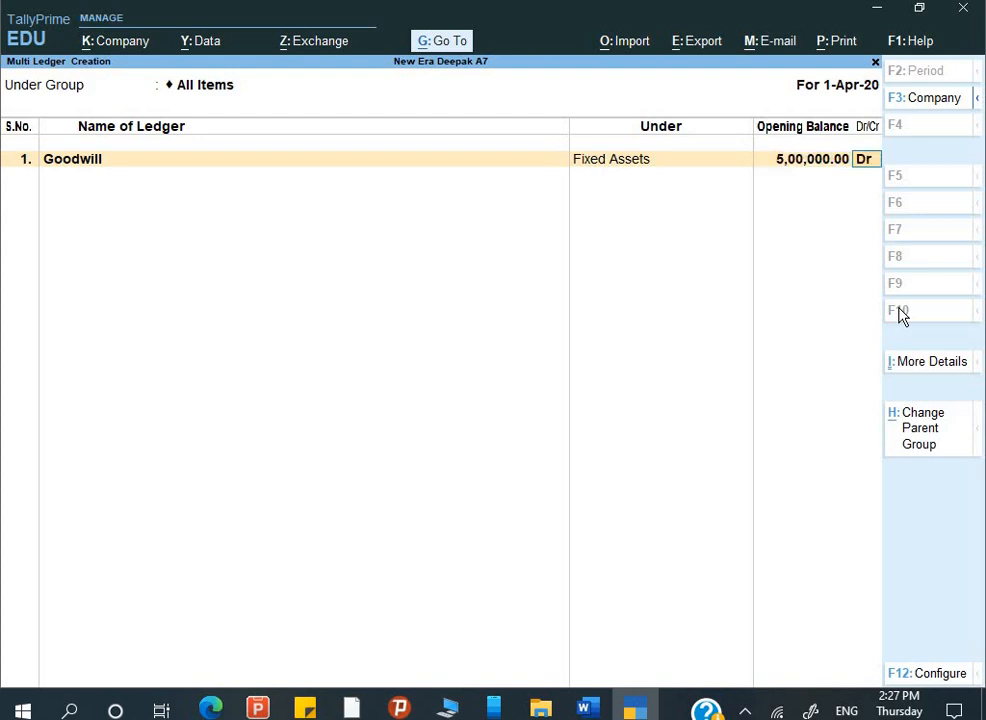
pyautogui.press('Return')
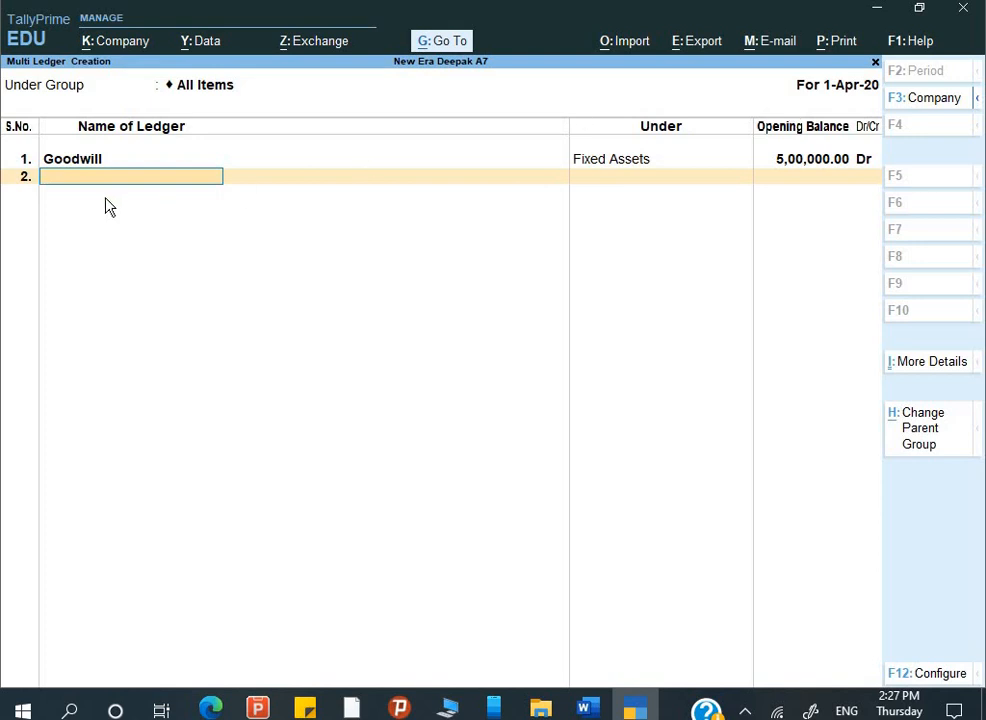
# Copy Machinery from the balance sheet in Word into TallyPrime as the second ledger, under Fixed Assets with opening balance 5,00,000 Dr
pyautogui.hotkey('alt', 'Tab')
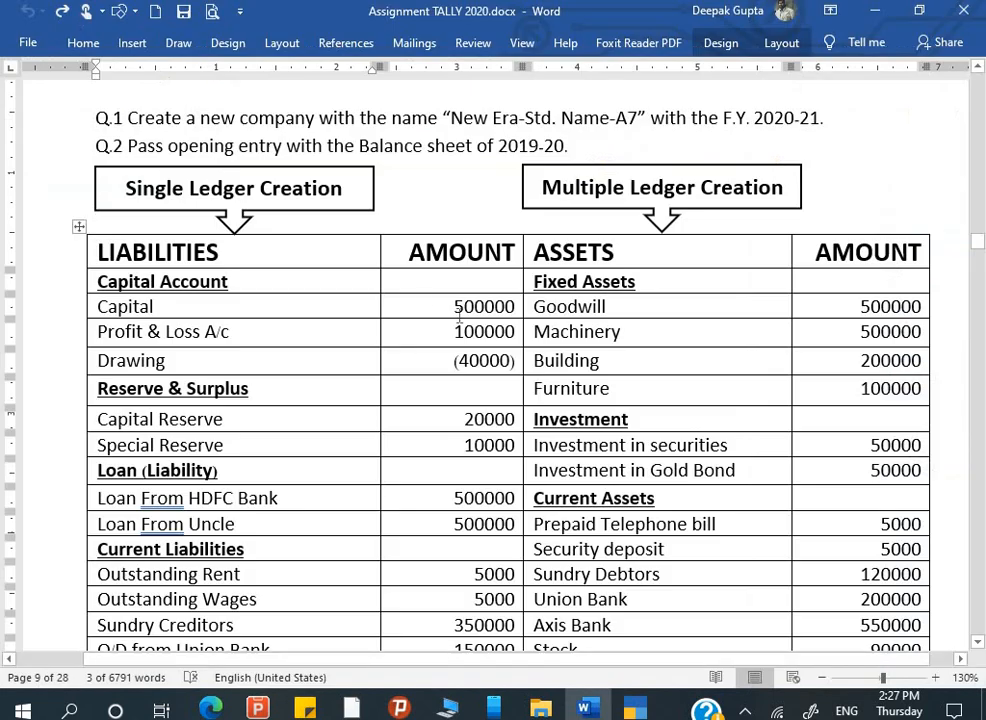
pyautogui.hotkey('alt', 'Tab')
pyautogui.hotkey('alt', 'Tab')
pyautogui.doubleClick(614, 333)
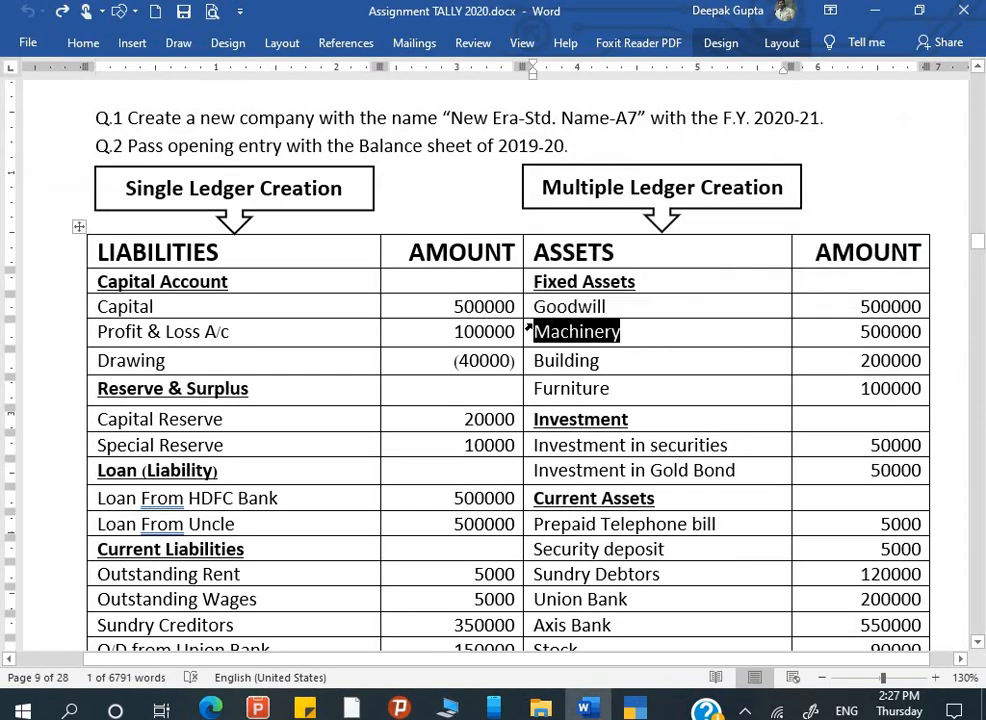
pyautogui.hotkey('alt', 'Tab')
pyautogui.hotkey('ctrl', 'alt', 'v')
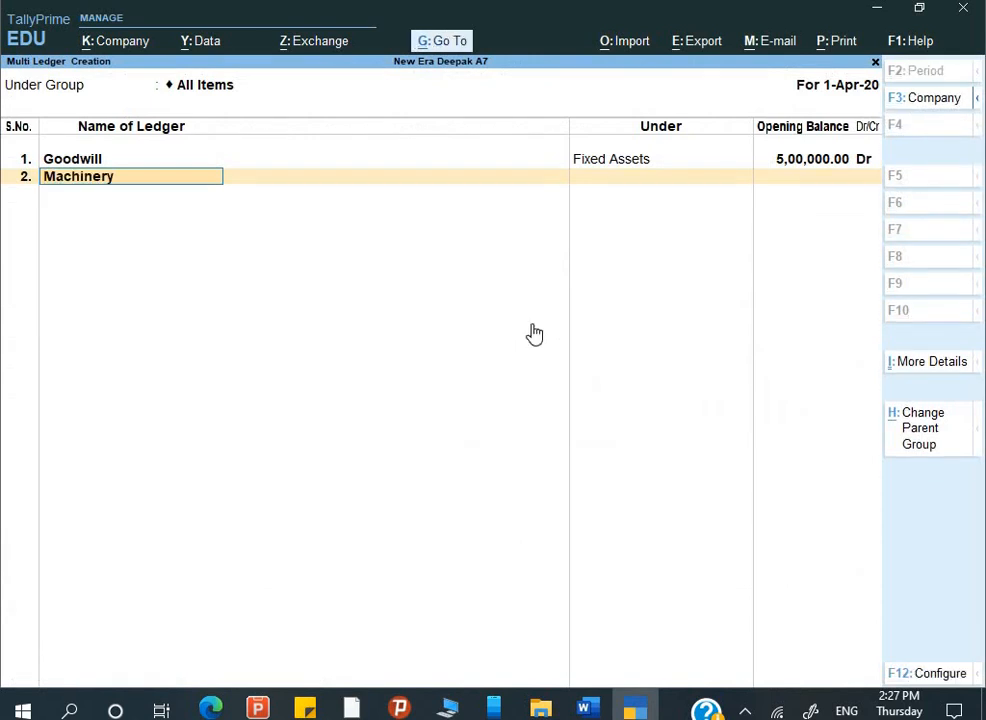
pyautogui.press('Return')
pyautogui.write('F')
pyautogui.press('Return')
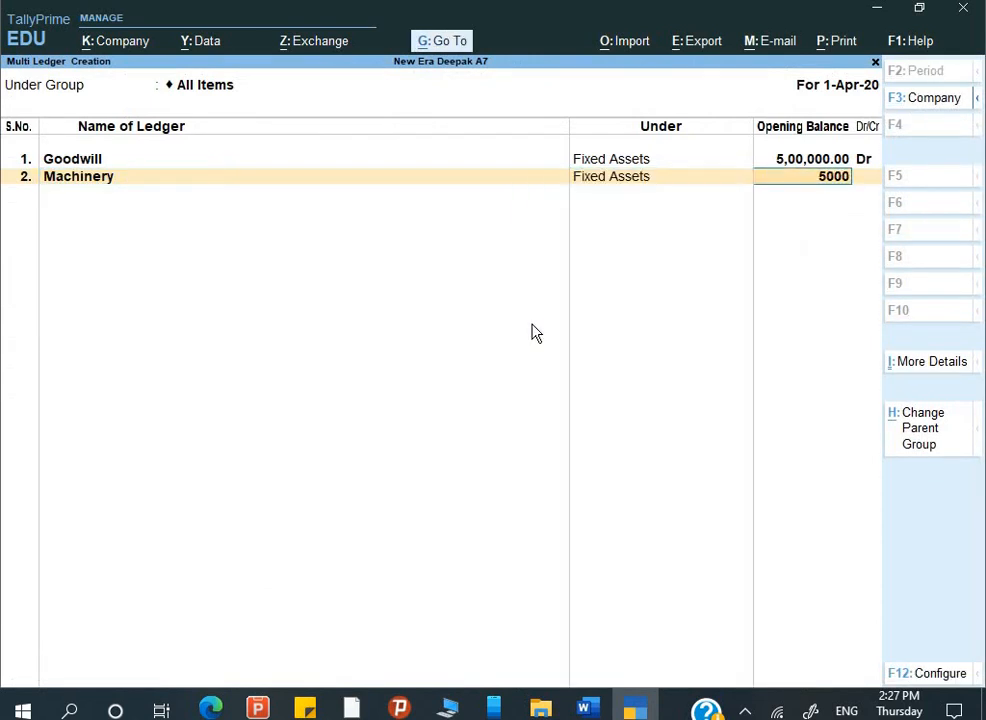
pyautogui.press('Return')
pyautogui.press('Return')
# Copy the Building name from the balance sheet in Word and paste it into TallyPrime as the third ledger
pyautogui.hotkey('alt', 'Tab')
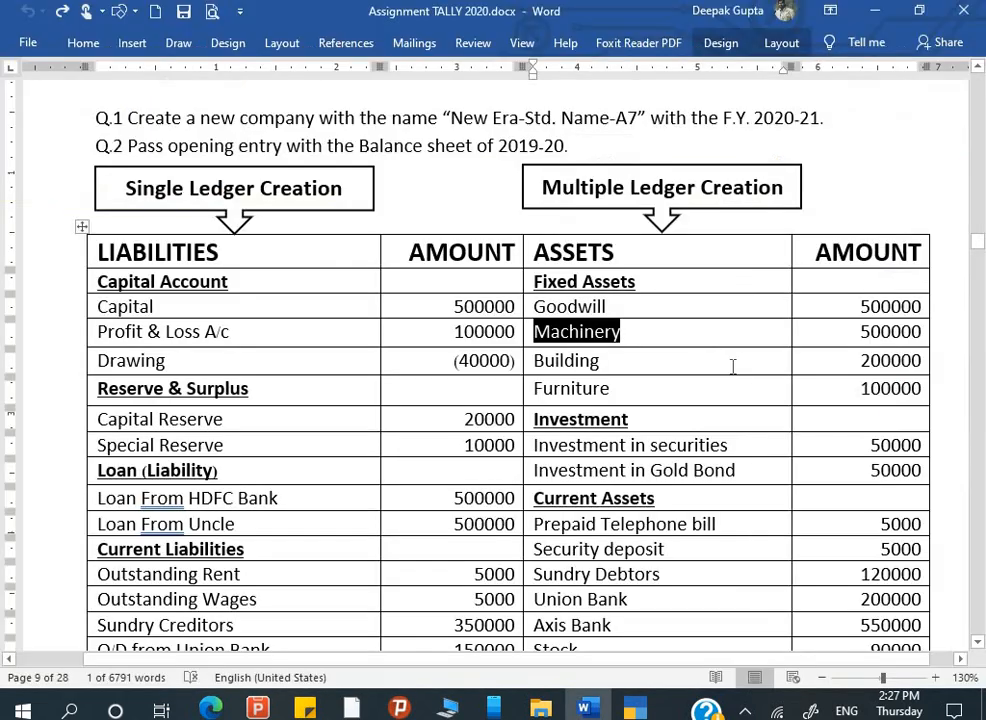
pyautogui.moveTo(604, 355); pyautogui.dragTo(460, 359)
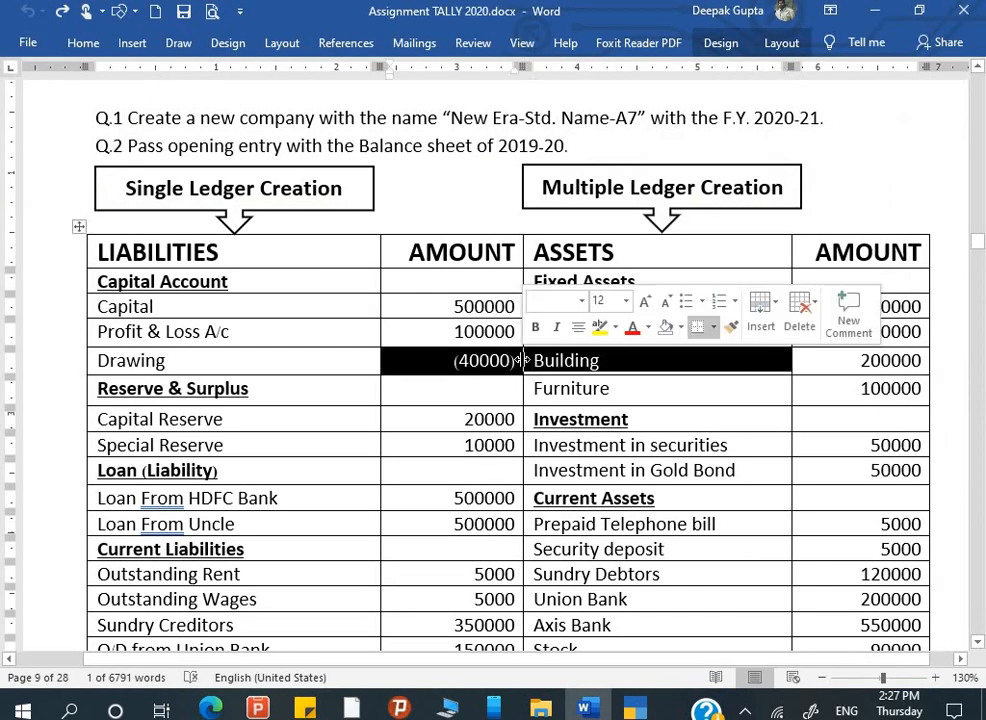
pyautogui.click(625, 370)
pyautogui.moveTo(625, 370); pyautogui.dragTo(537, 367)
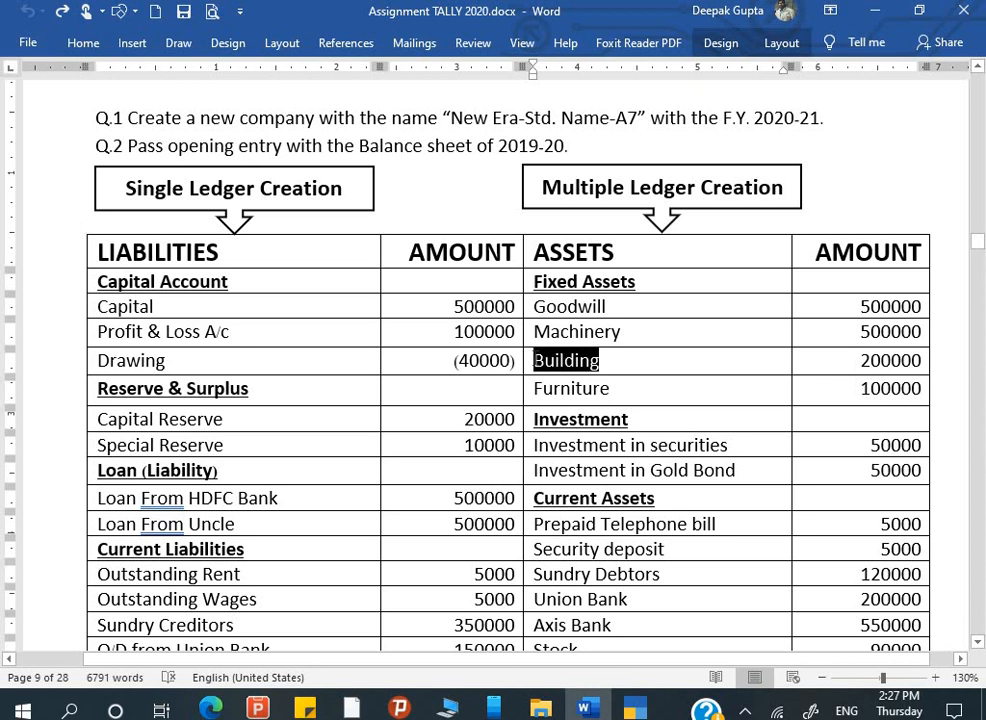
pyautogui.hotkey('ctrl', 'c')
pyautogui.hotkey('alt', 'Tab')
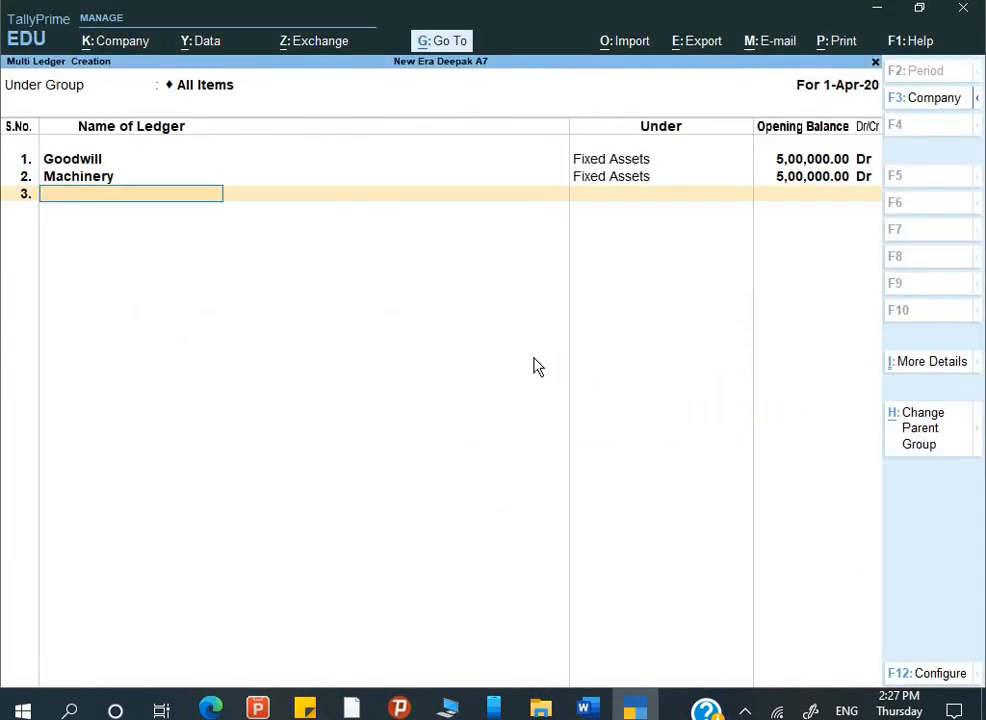
pyautogui.hotkey('ctrl', 'alt', 'v')
# Place the Building ledger under Fixed Assets with an opening balance of 2,00,000 Dr
pyautogui.press('Return')
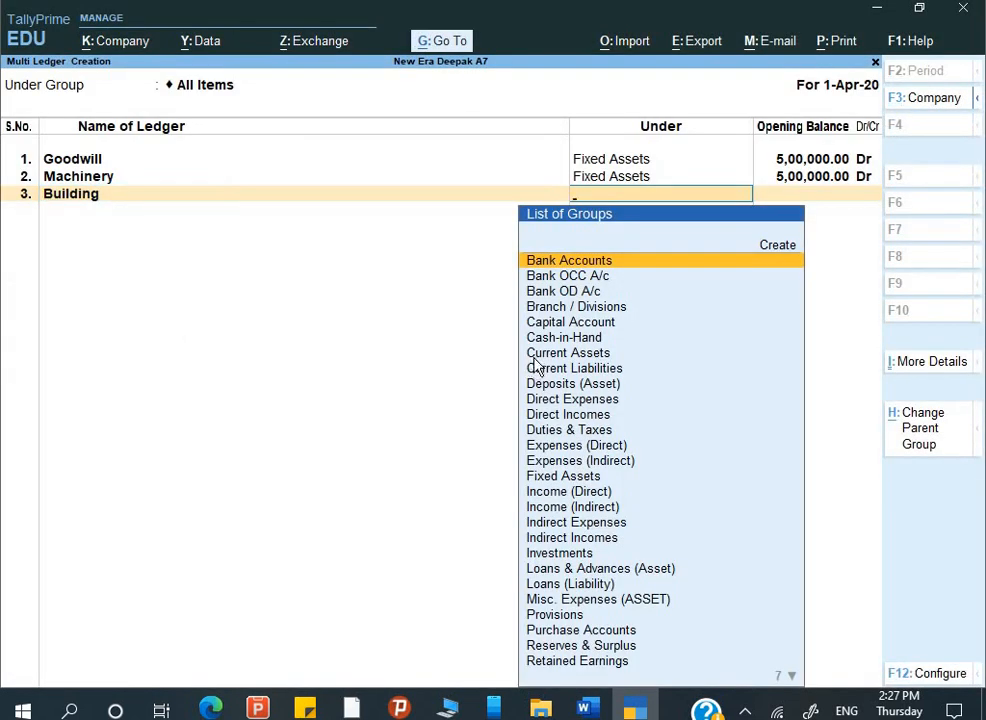
pyautogui.write('F')
pyautogui.press('Return')
pyautogui.write('2')
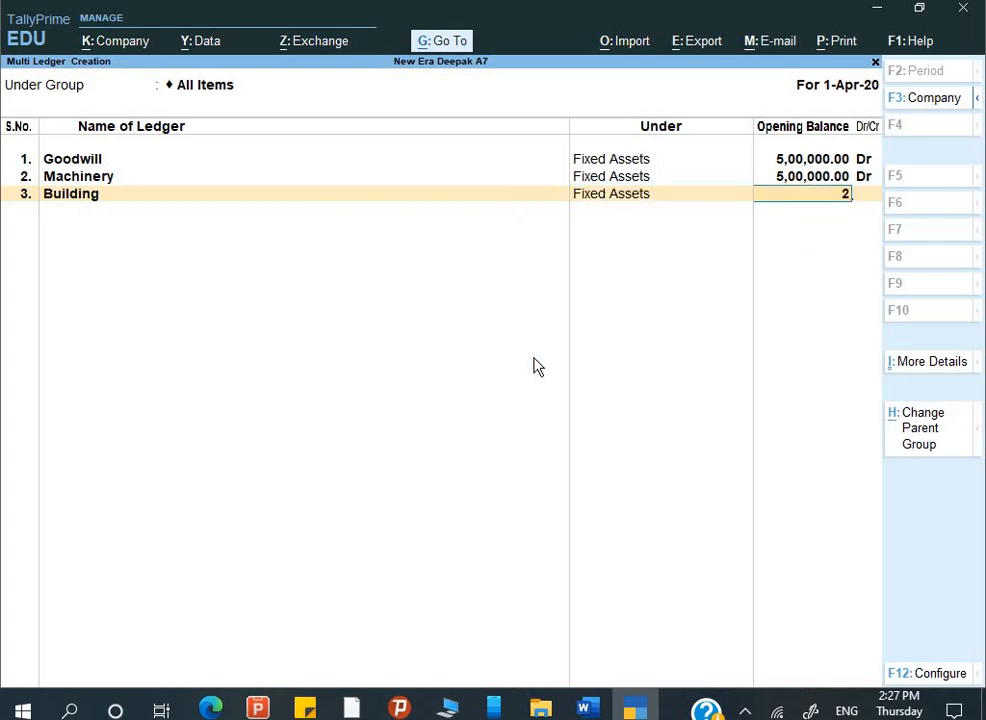
pyautogui.write('00000')
pyautogui.press('Return')
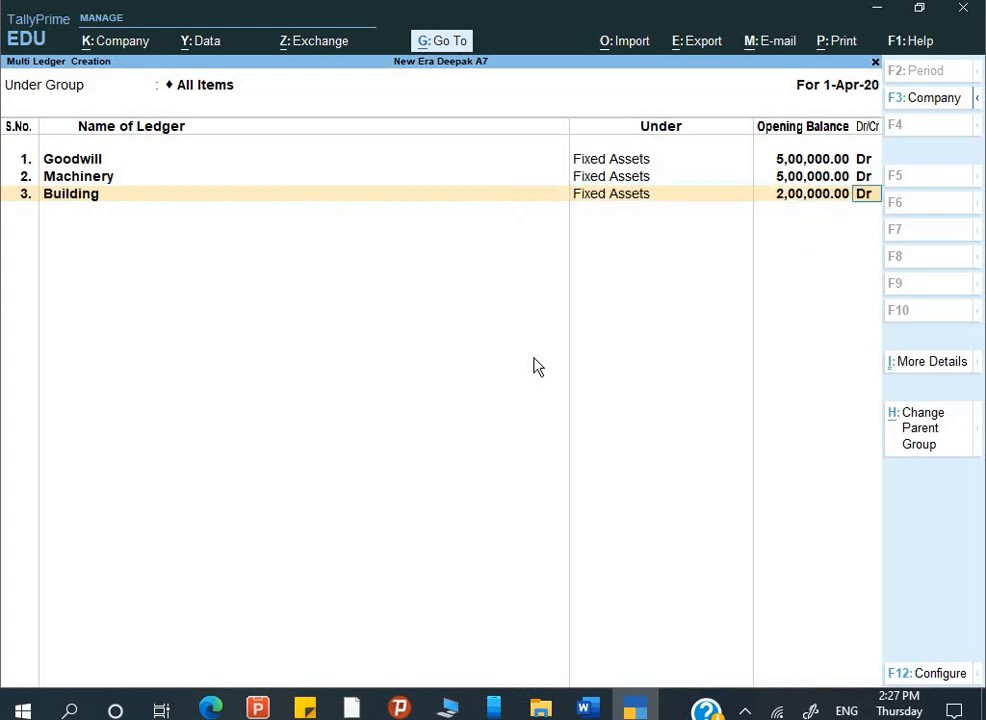
pyautogui.press('Return')
# Copy Furniture from the balance sheet in Word into TallyPrime as the fourth ledger, under Fixed Assets with opening balance 1,00,000 Dr
pyautogui.hotkey('alt', 'Tab')
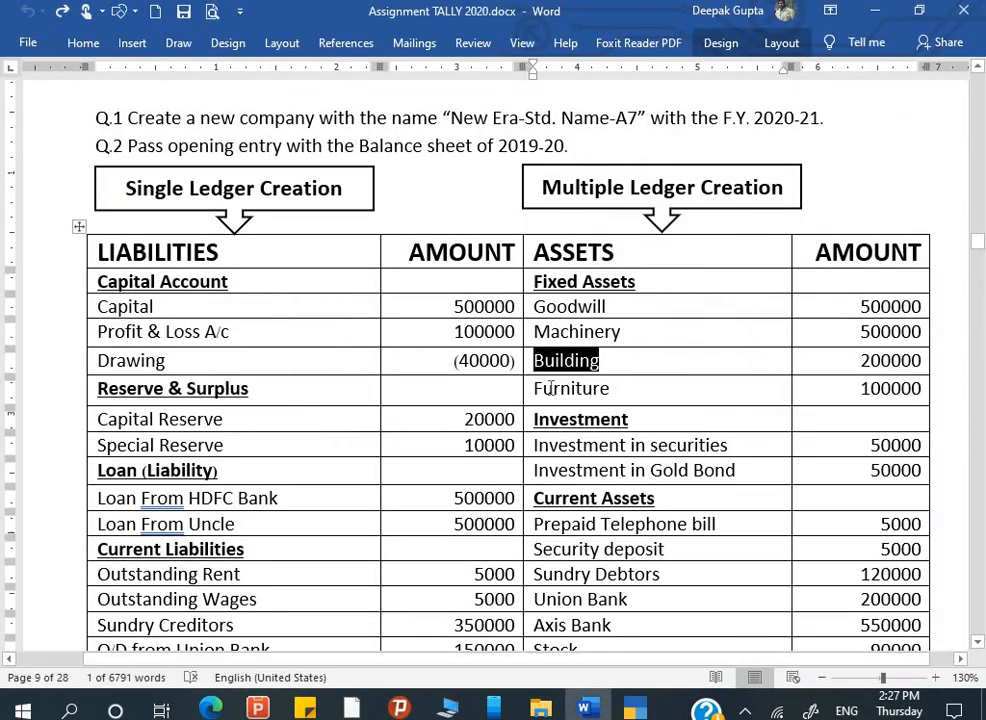
pyautogui.moveTo(614, 390); pyautogui.dragTo(530, 389)
pyautogui.hotkey('ctrl', 'c')
pyautogui.hotkey('alt', 'Tab')
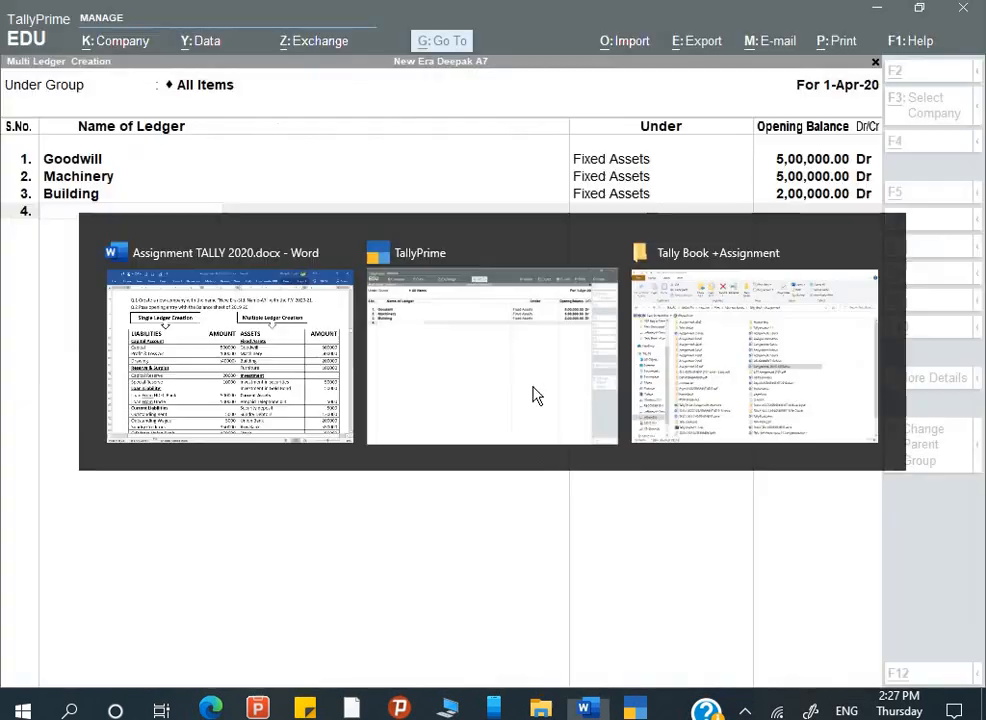
pyautogui.hotkey('ctrl', 'v')
pyautogui.press('Return')
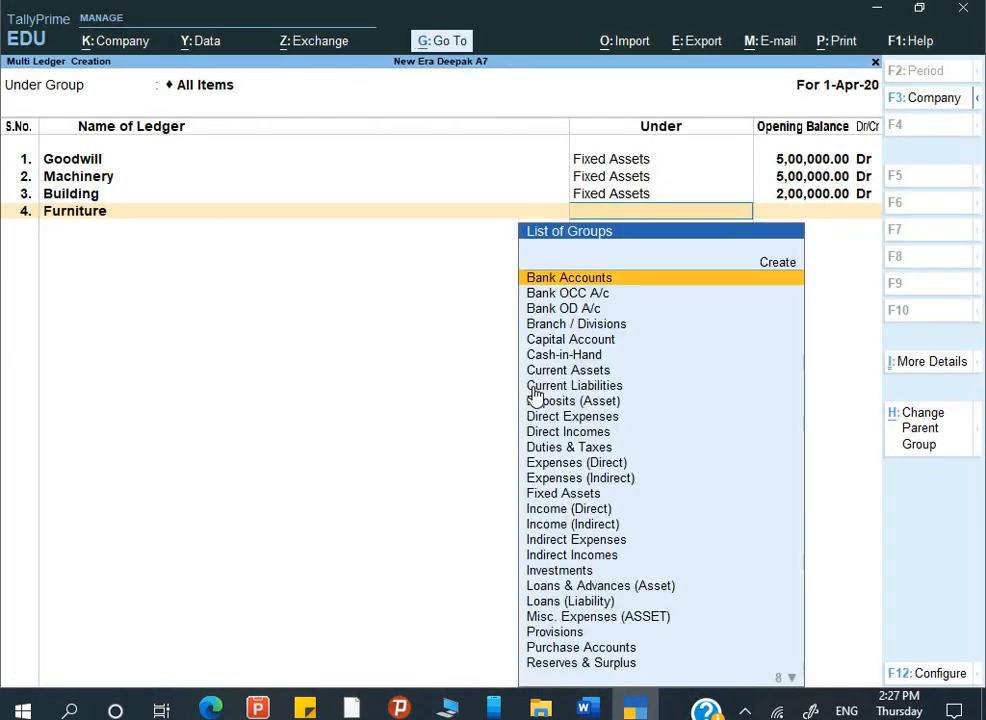
pyautogui.write('F')
pyautogui.press('Return')
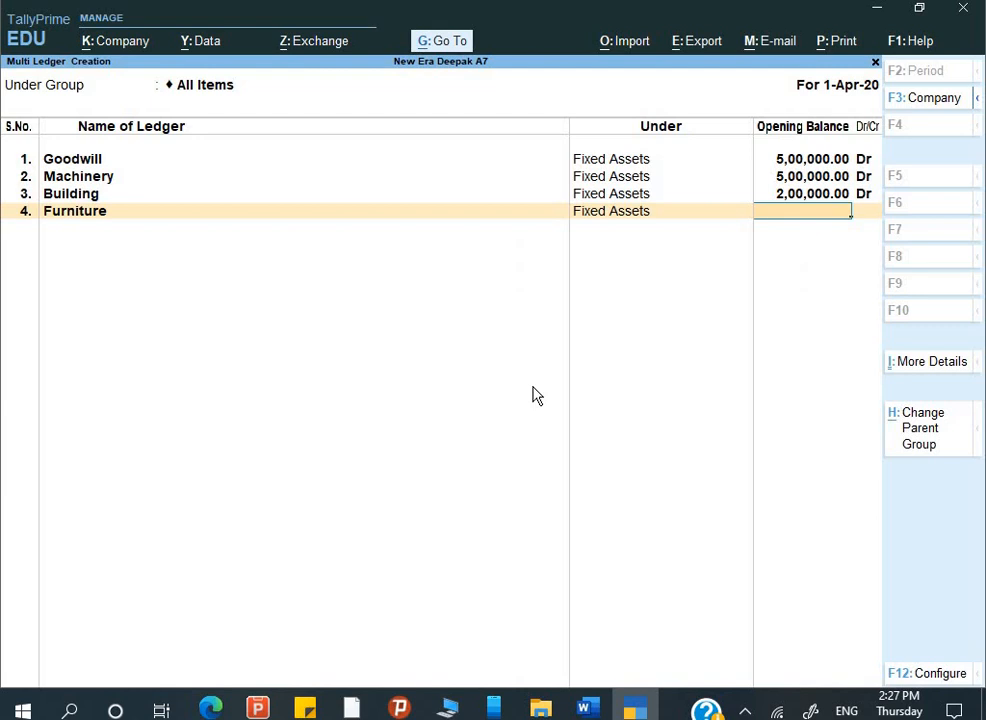
pyautogui.write('100000')
pyautogui.press('Return')
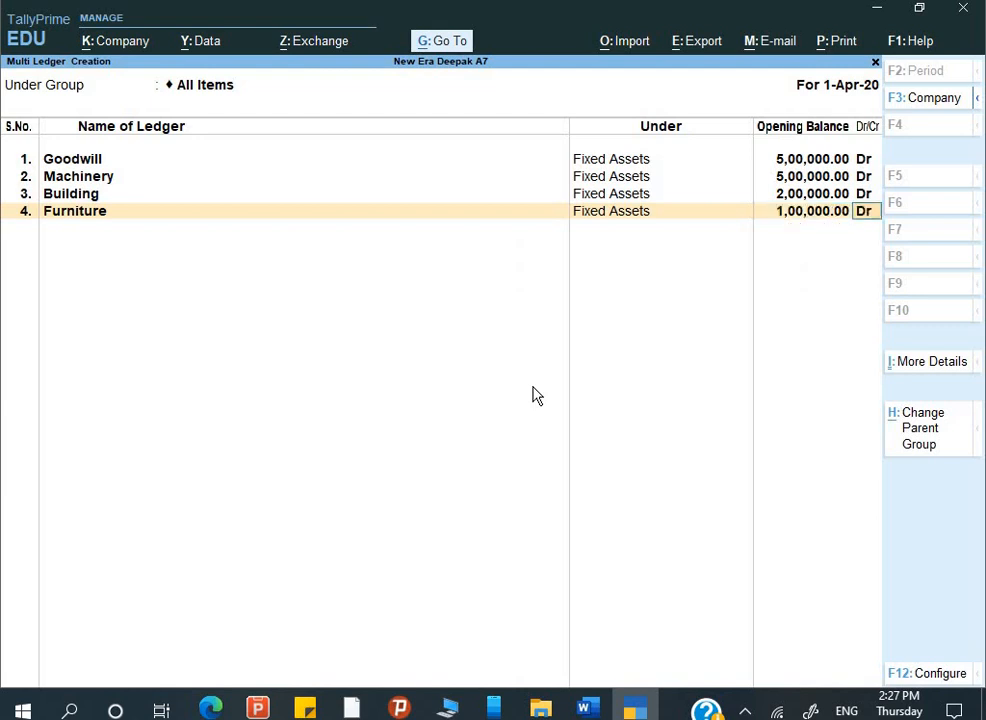
pyautogui.press('Return')
# Copy the Investment in securities name from the balance sheet in Word and paste it into TallyPrime as the fifth ledger
pyautogui.hotkey('alt', 'Tab')
pyautogui.doubleClick(571, 388)
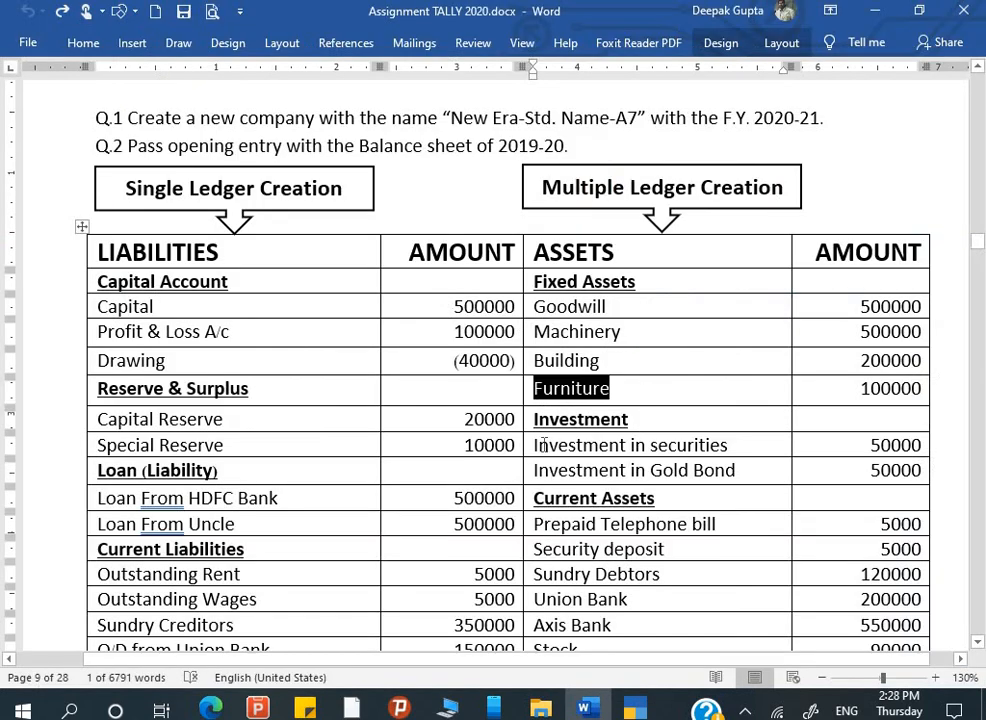
pyautogui.moveTo(537, 445); pyautogui.dragTo(702, 431)
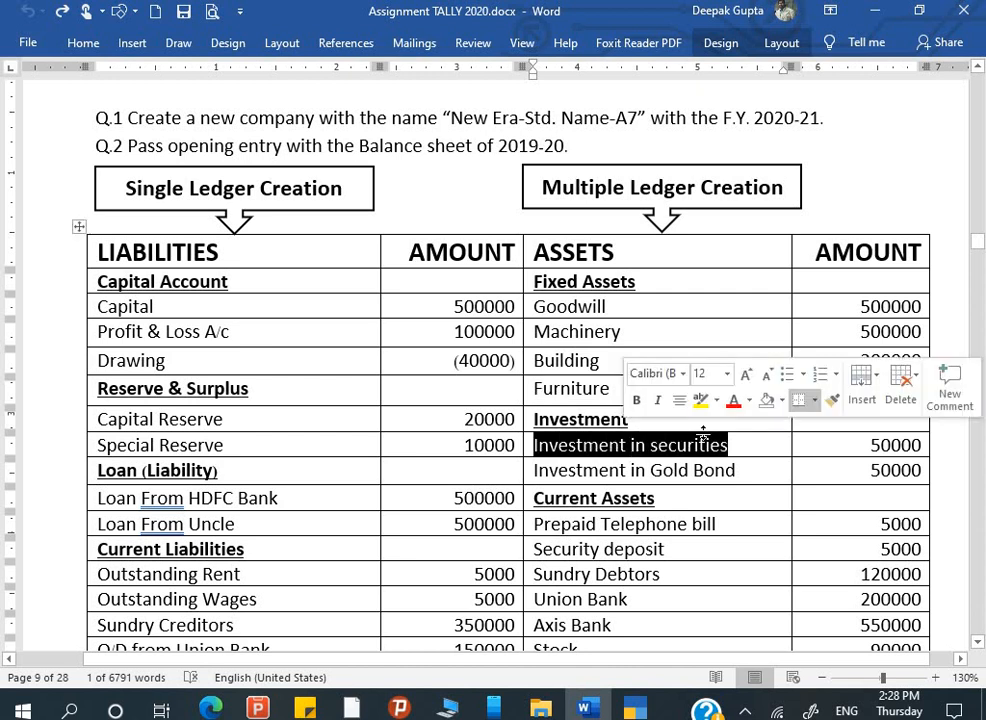
pyautogui.hotkey('alt', 'Tab')
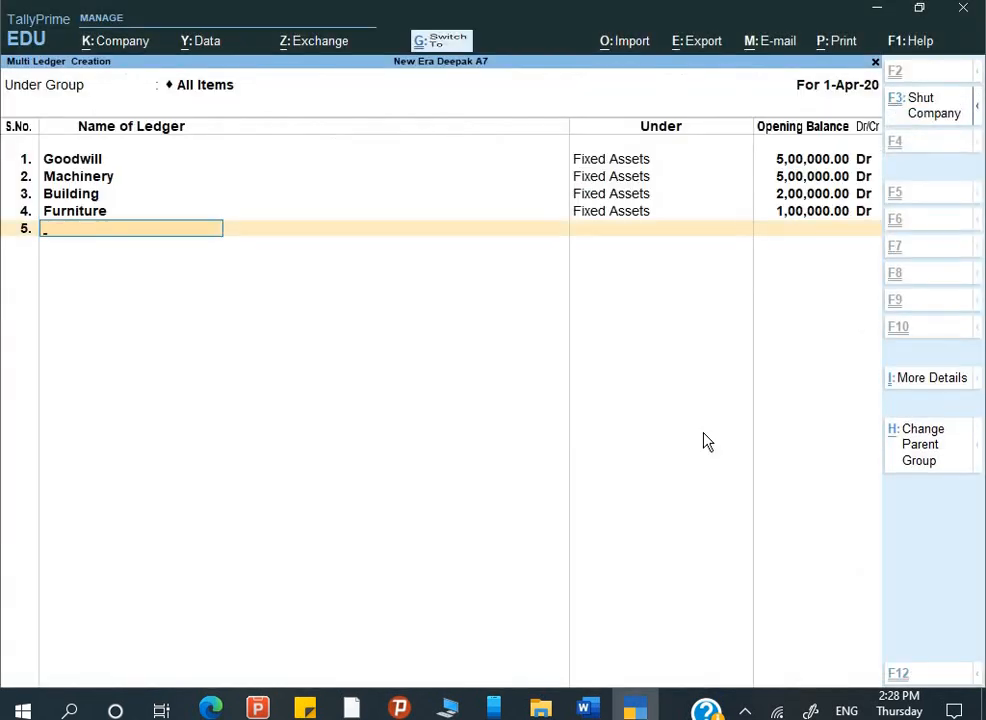
pyautogui.hotkey('ctrl', 'alt', 'v')
# Place the Investment in securities ledger under the Investments group
pyautogui.press('Return')
pyautogui.write('I')
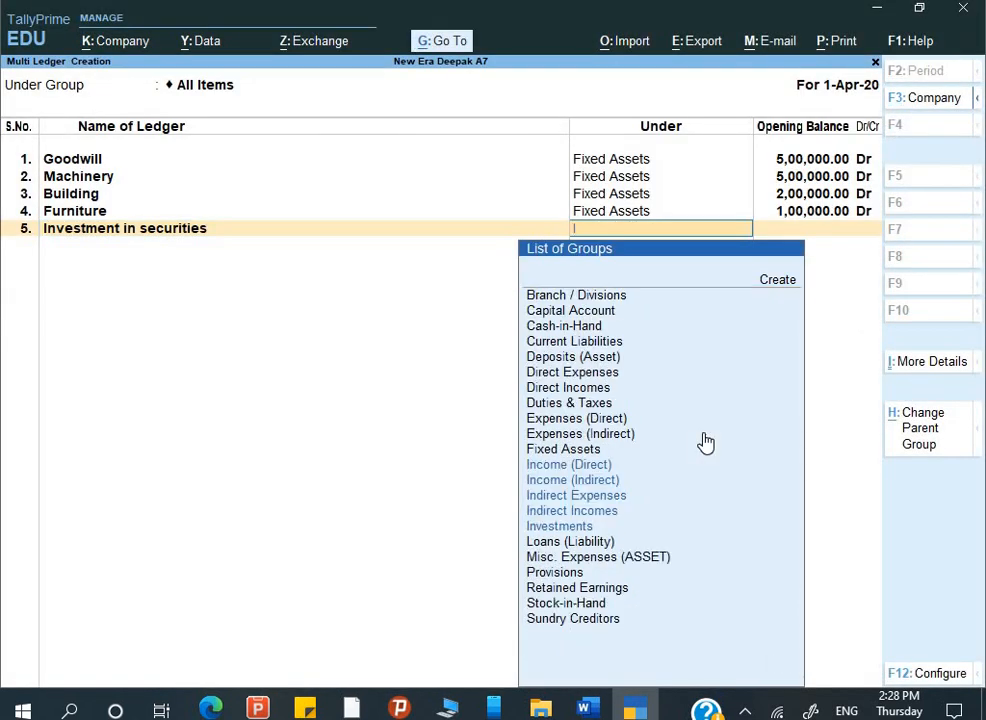
pyautogui.press('Down')
pyautogui.press('Down')
pyautogui.press('Down')
pyautogui.press('Down')
pyautogui.press('Down')
pyautogui.press('Return')
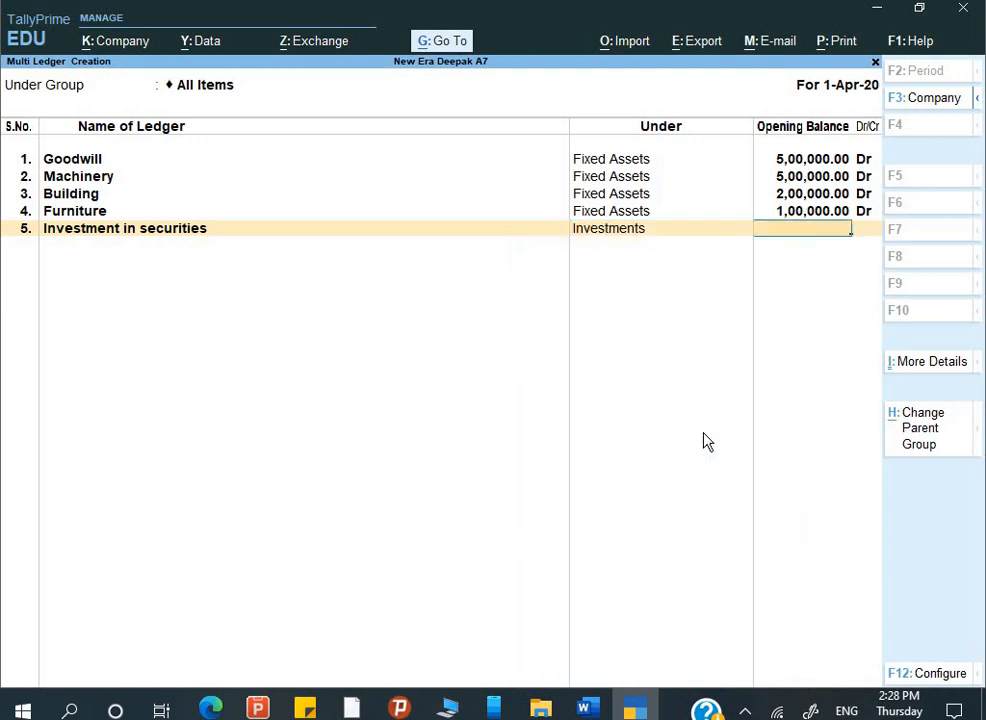
# Check the Investment in securities amount in Word and enter 50,000 Dr as its opening balance in TallyPrime
pyautogui.hotkey('alt', 'Tab')
pyautogui.hotkey('alt', 'Tab')
pyautogui.write('50000')
pyautogui.press('Return')
pyautogui.press('Return')
# Copy the Investment in Gold Bond name from the balance sheet in Word and paste it into TallyPrime as the sixth ledger
pyautogui.hotkey('alt', 'Tab')
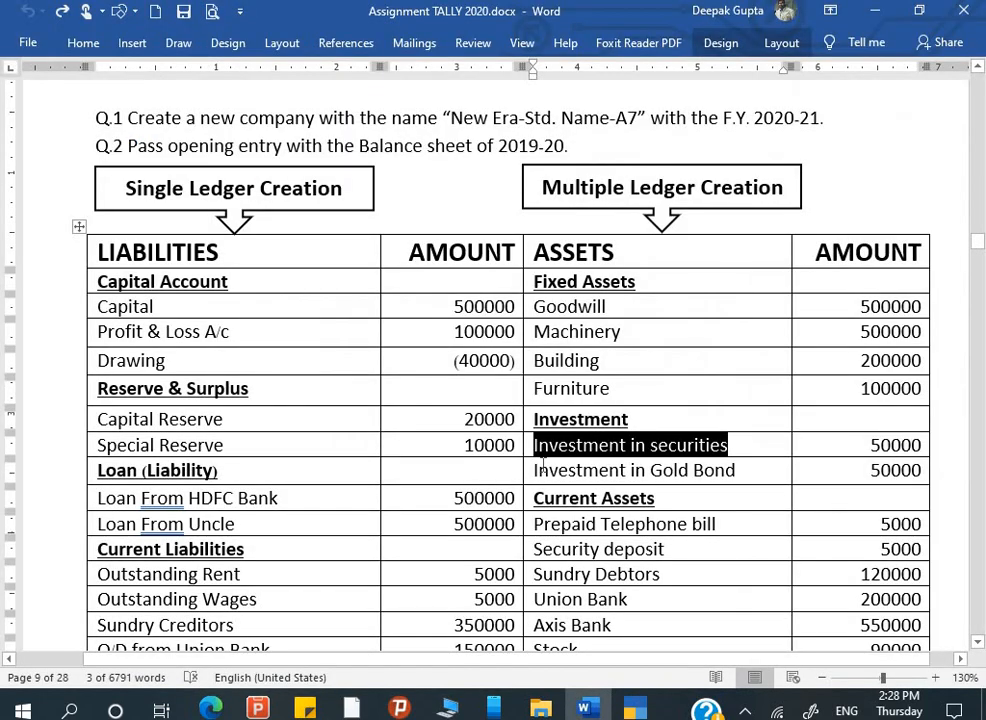
pyautogui.click(528, 472)
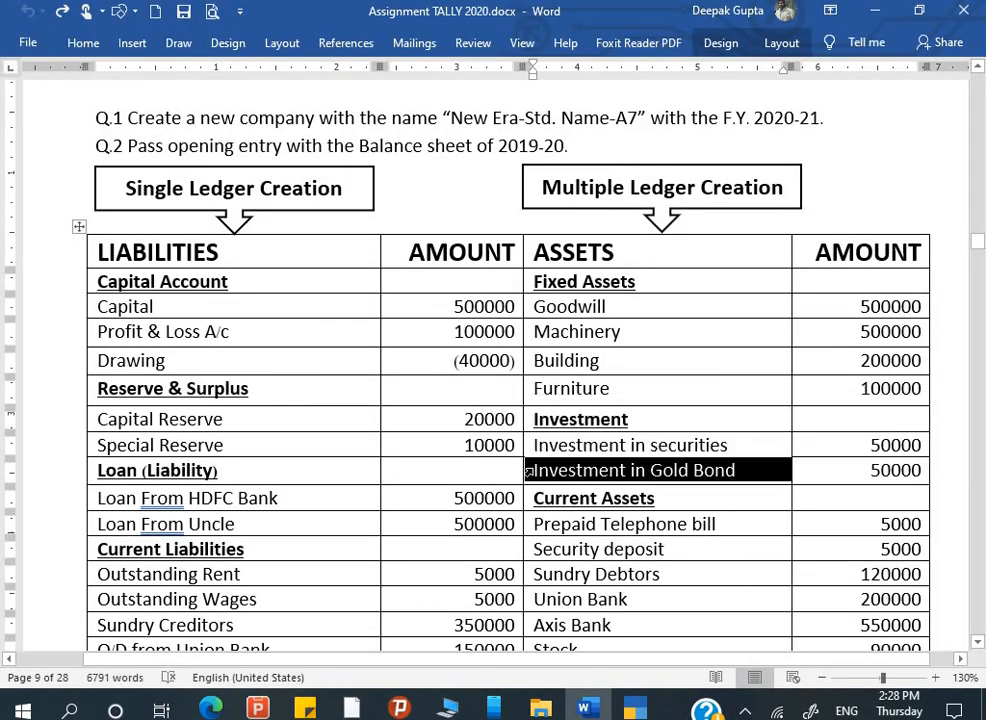
pyautogui.hotkey('alt', 'Tab')
pyautogui.hotkey('ctrl', 'alt', 'v')
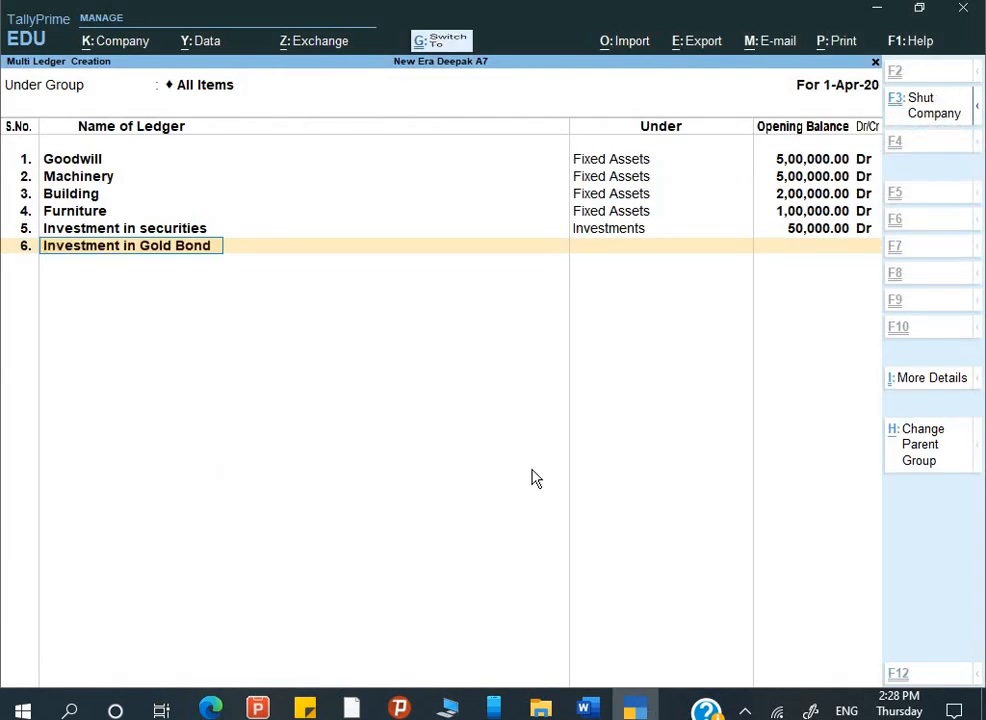
# Place the Investment in Gold Bond ledger under Investments with an opening balance of 50,000 Dr
pyautogui.press('Return')
pyautogui.scroll(-1, 533, 478)
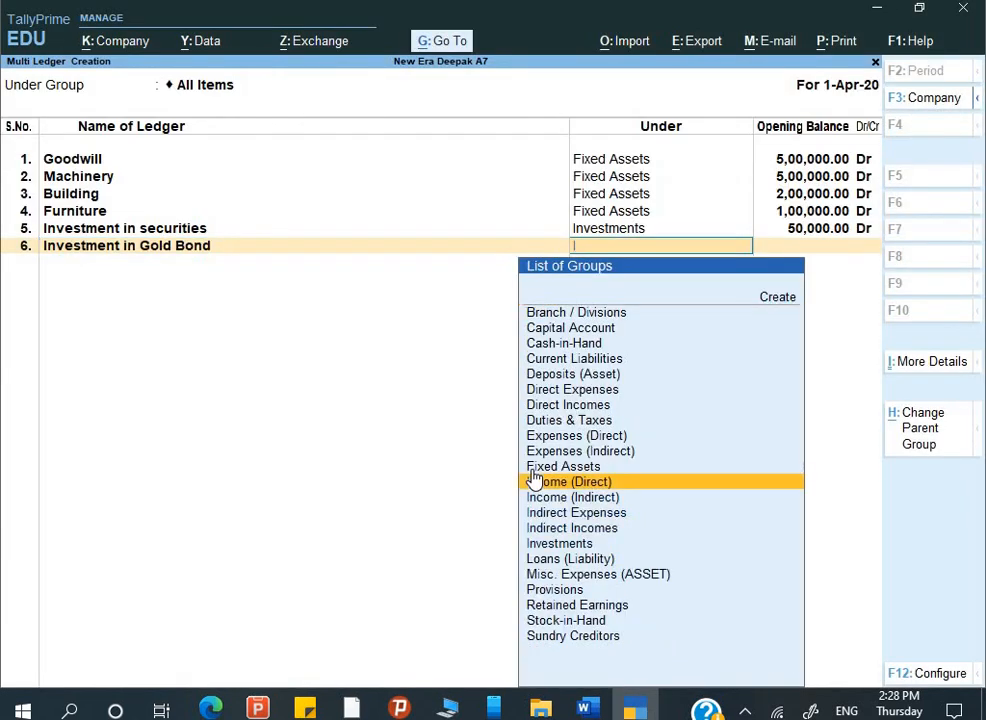
pyautogui.press('Down')
pyautogui.press('Down')
pyautogui.press('Down')
pyautogui.press('Down')
pyautogui.press('Return')
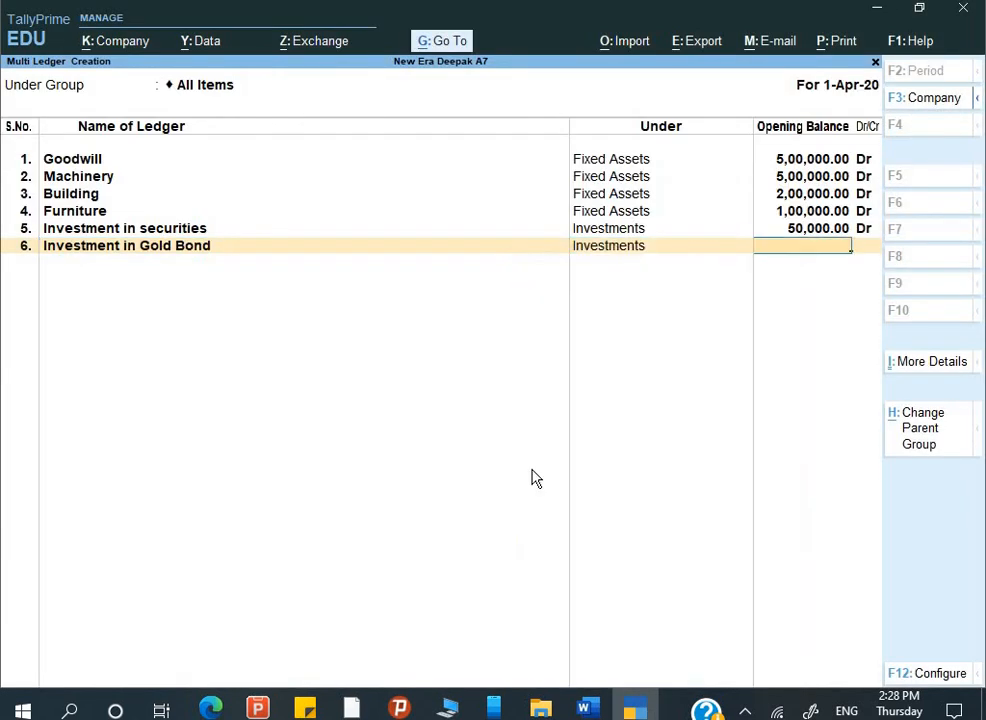
pyautogui.write('500')
pyautogui.press('Return')
pyautogui.press('Return')
# Copy Prepaid Telephone bill from the balance sheet in Word into TallyPrime as the seventh ledger, under Loans & Advances (Asset)
pyautogui.hotkey('alt', 'Tab')
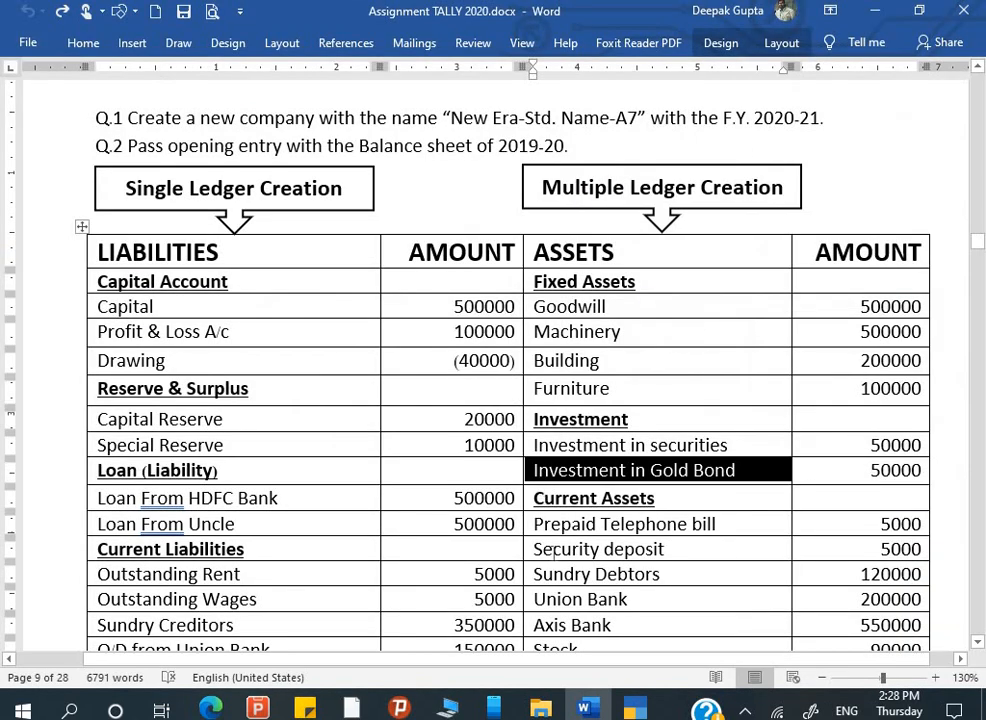
pyautogui.scroll(-3, 559, 557)
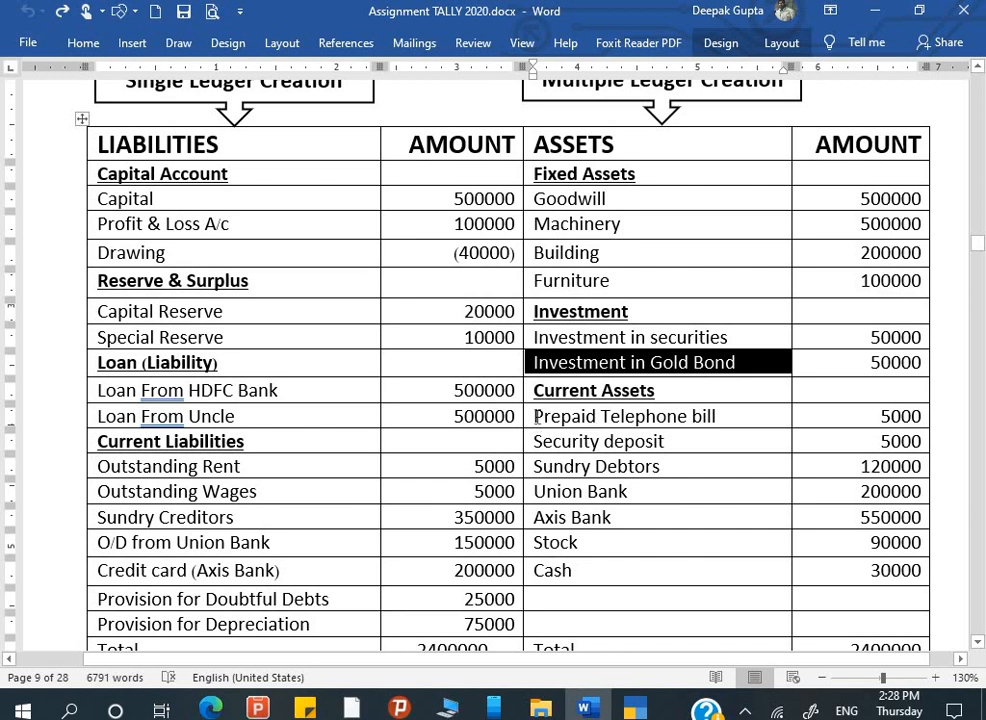
pyautogui.moveTo(537, 416); pyautogui.dragTo(715, 420)
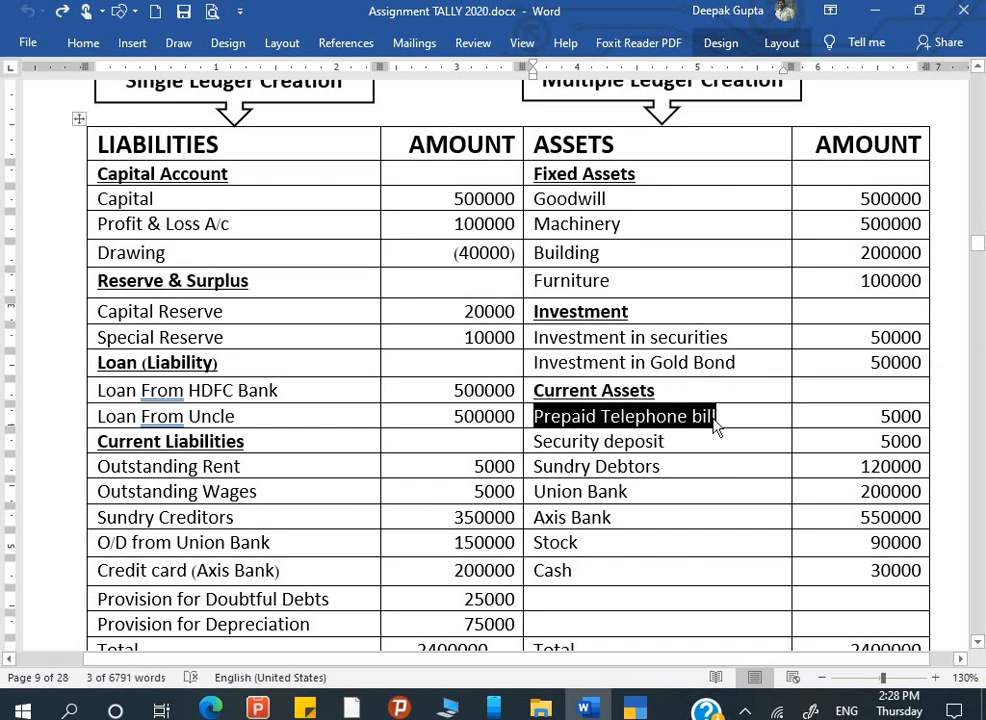
pyautogui.hotkey('alt', 'Tab')
pyautogui.hotkey('ctrl', 'alt', 'v')
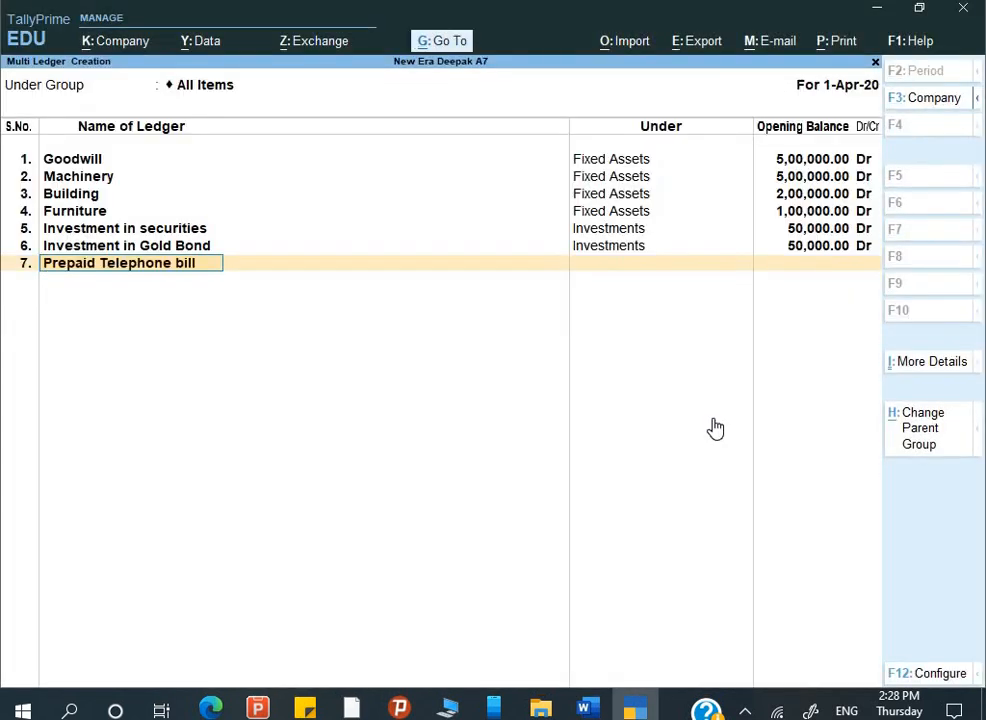
pyautogui.press('Return')
pyautogui.write('l')
pyautogui.press('Down')
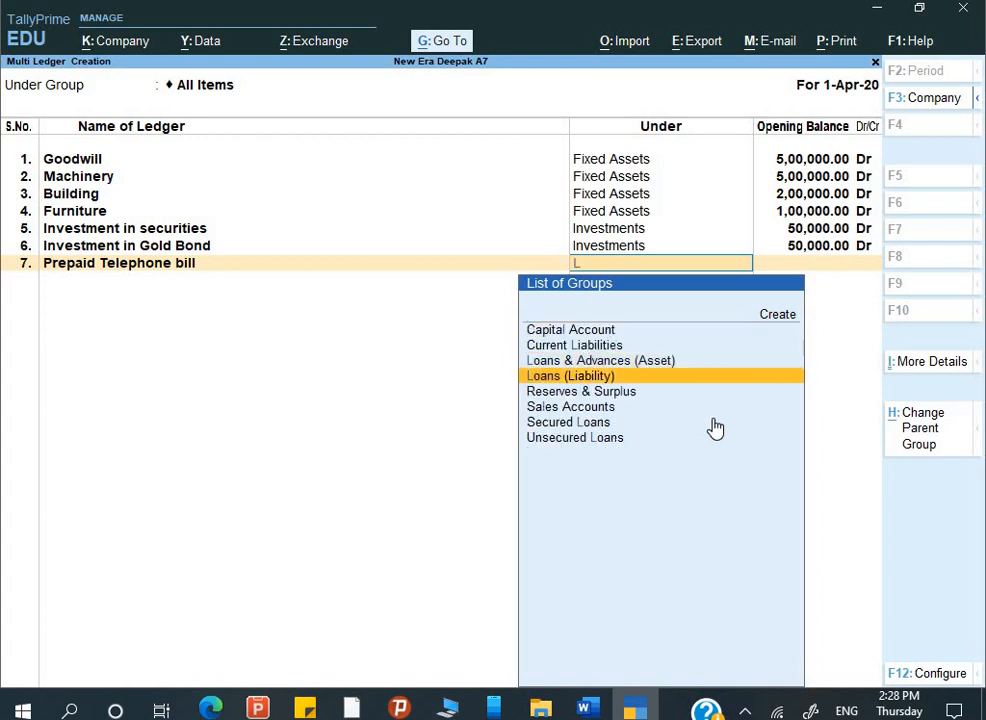
pyautogui.press('Up')
pyautogui.press('Return')
# Check the Prepaid Telephone bill amount in Word, enter 5,000 Dr as its opening balance in TallyPrime, and return to the balance sheet in Word
pyautogui.hotkey('alt', 'Tab')
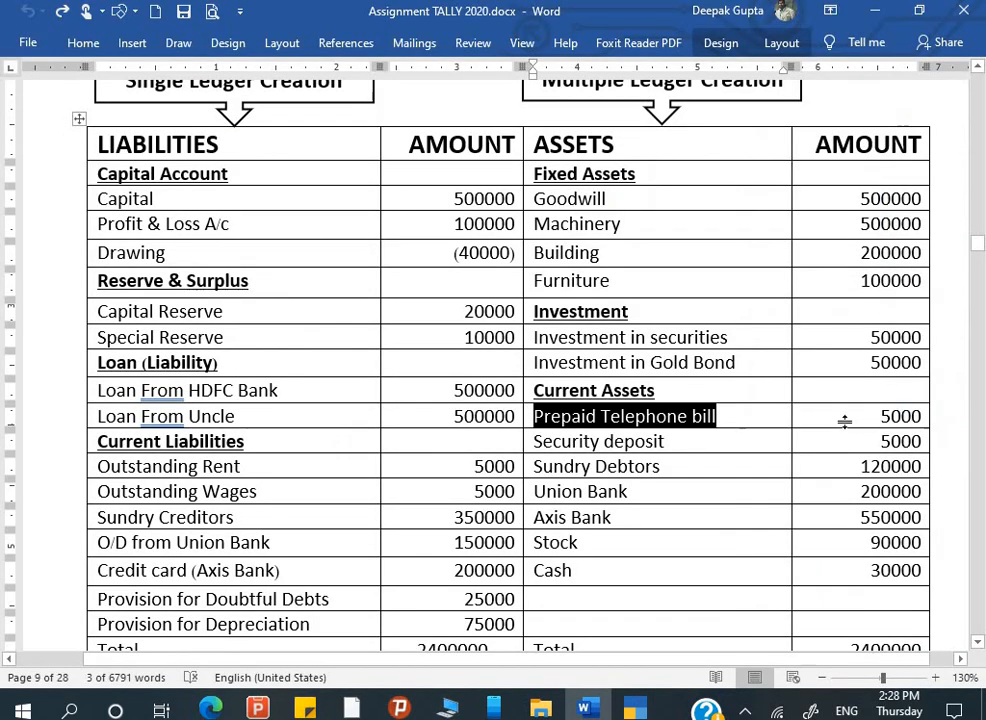
pyautogui.hotkey('alt', 'Tab')
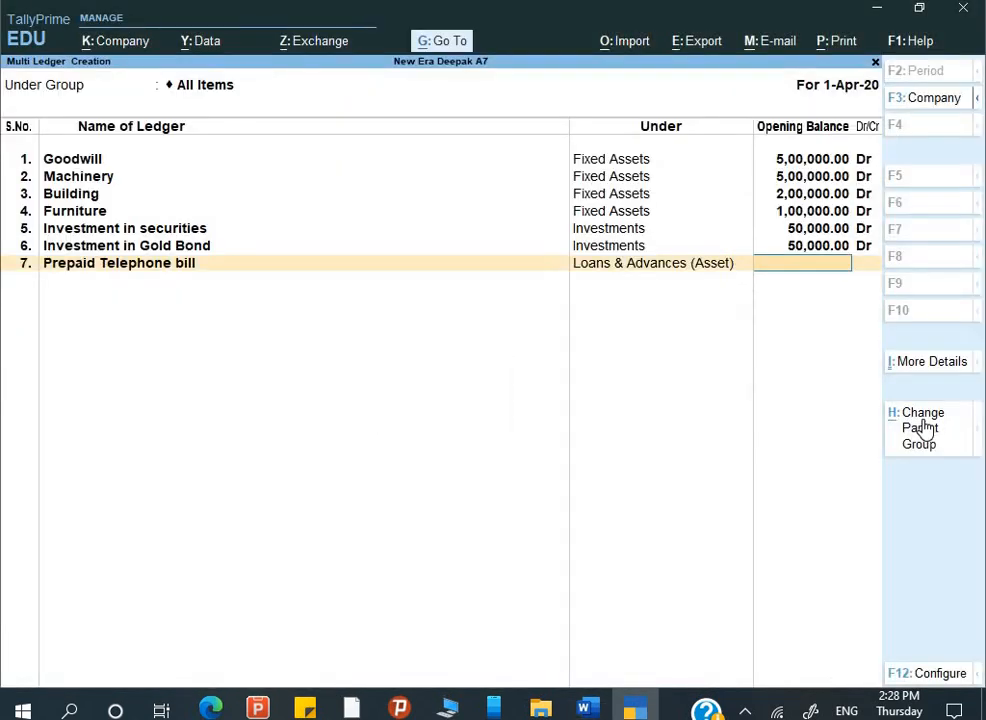
pyautogui.press('Return')
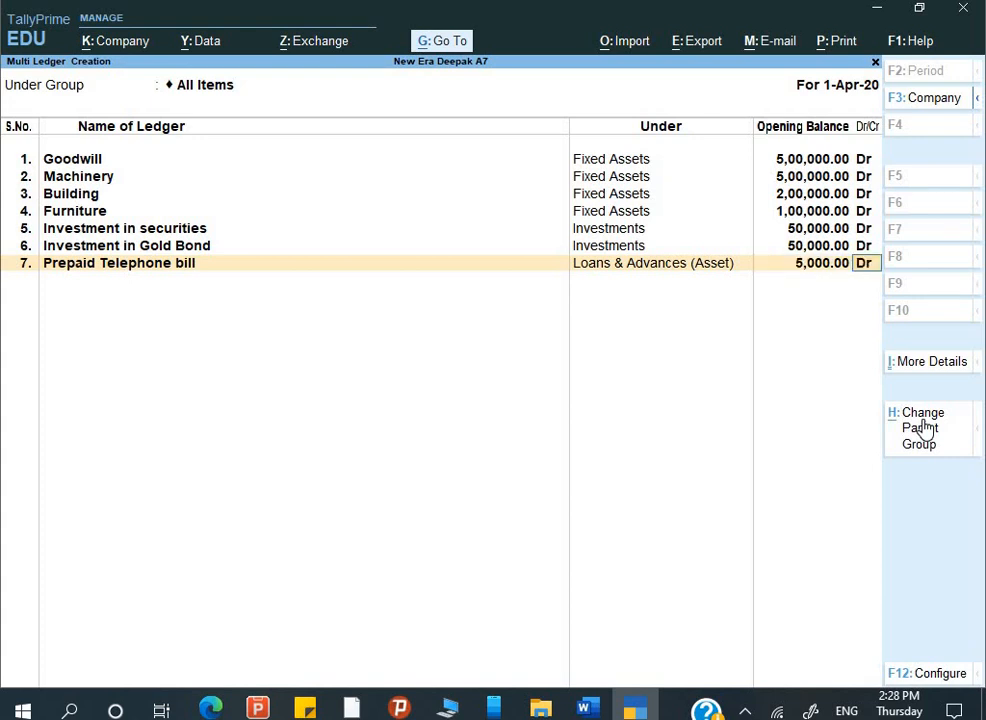
pyautogui.press('Return')
pyautogui.hotkey('alt', 'Tab')
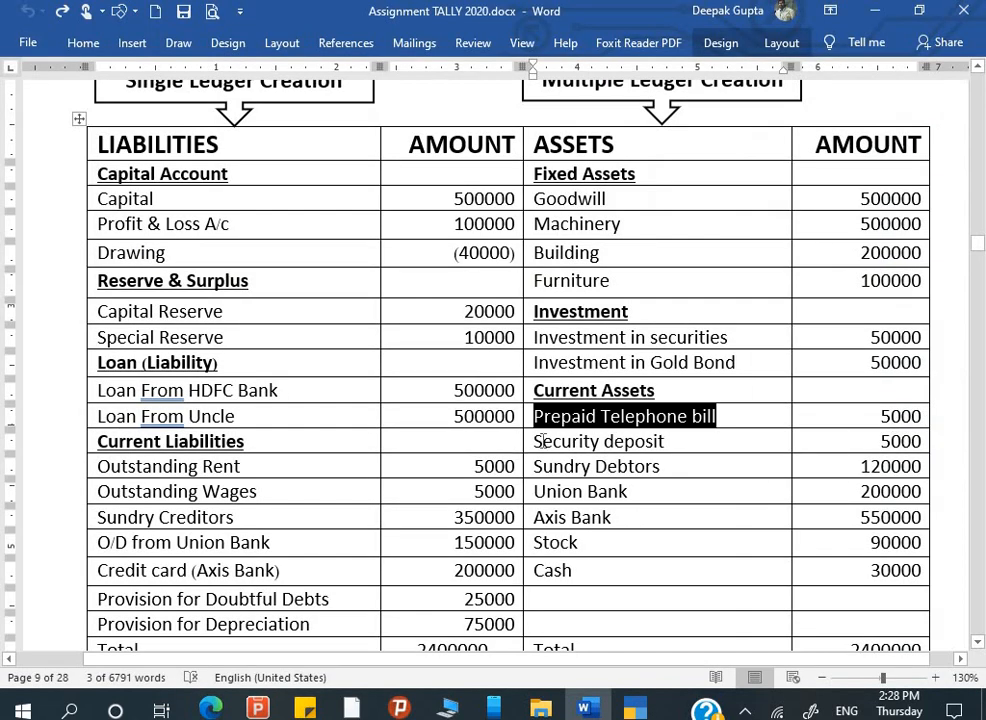
# Copy Security deposit from the balance sheet in Word into TallyPrime as the eighth ledger, under Deposits (Asset)
pyautogui.moveTo(536, 440); pyautogui.dragTo(662, 449)
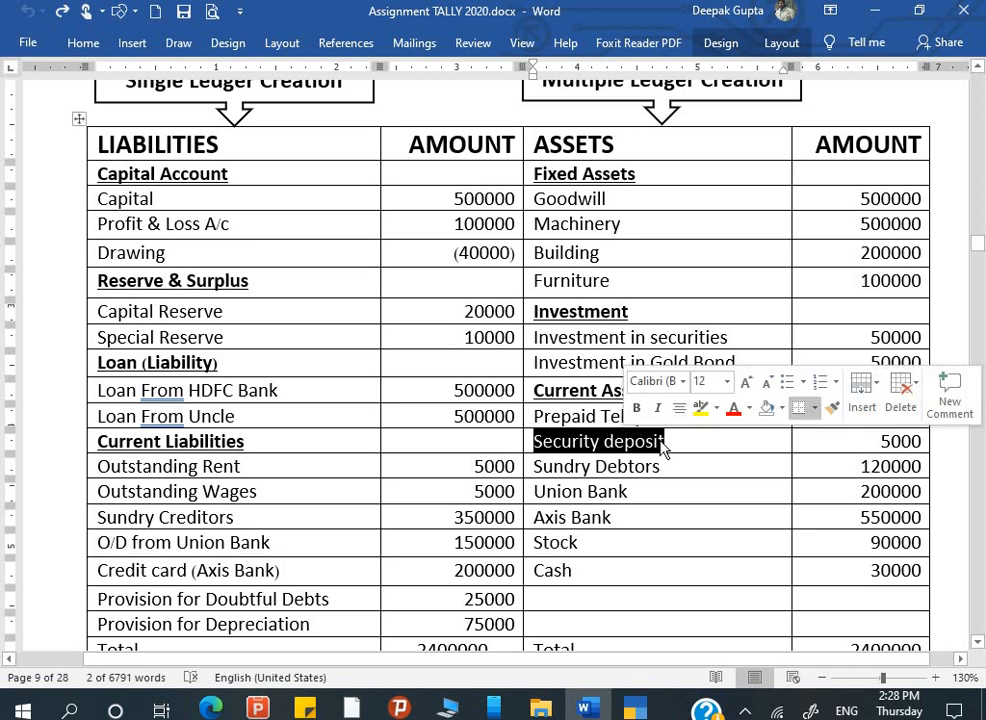
pyautogui.hotkey('ctrl', 'c')
pyautogui.hotkey('alt', 'Tab')
pyautogui.hotkey('ctrl', 'v')
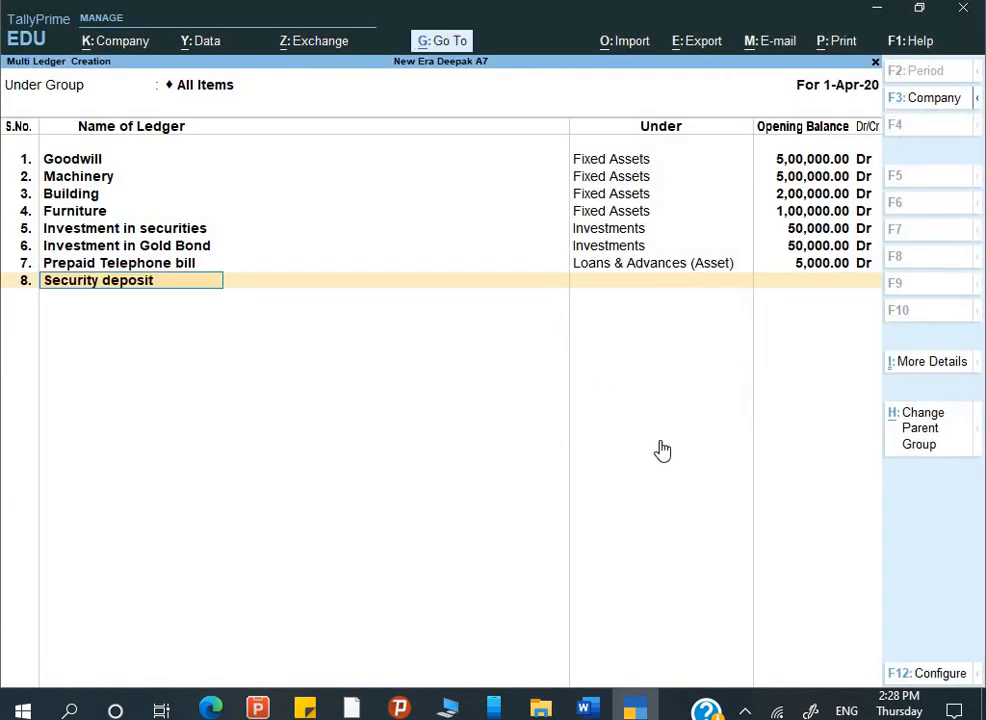
pyautogui.press('Return')
pyautogui.write('D')
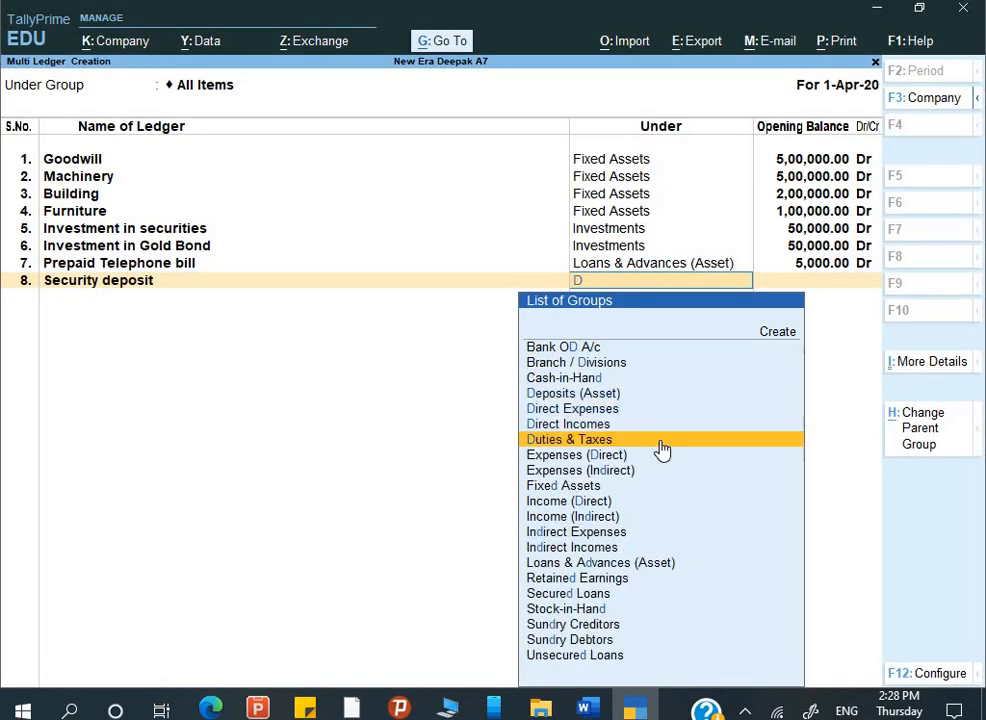
pyautogui.press('Up')
pyautogui.press('Up')
pyautogui.press('Up')
pyautogui.press('Up')
pyautogui.press('Return')
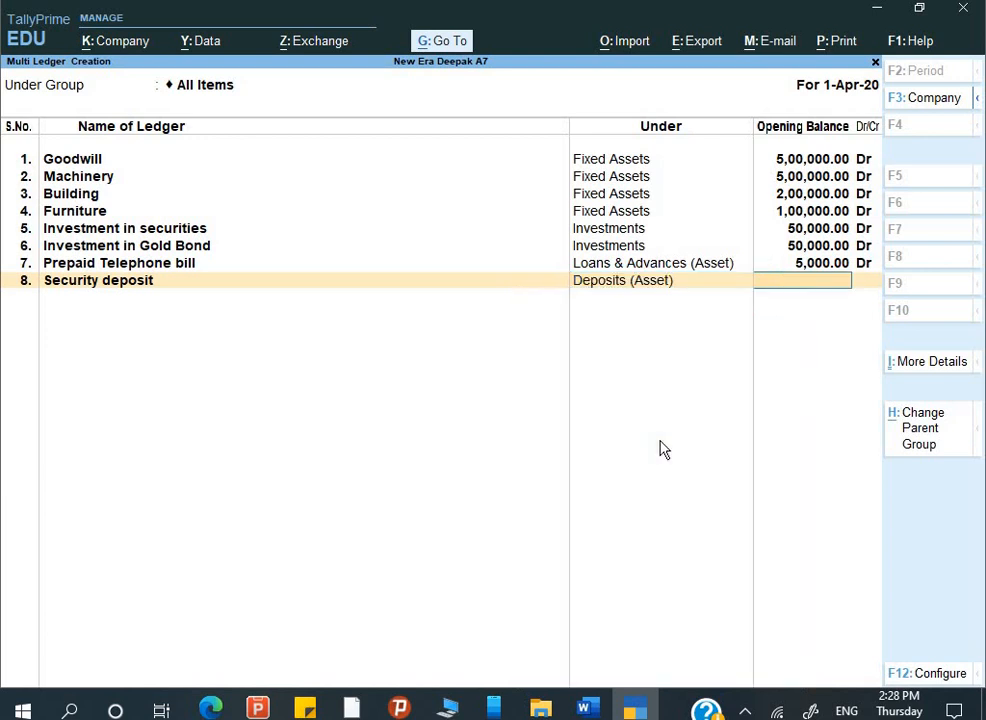
# Check the Security deposit amount in Word and enter 5,000 Dr as its opening balance in TallyPrime
pyautogui.hotkey('alt', 'Tab')
pyautogui.hotkey('alt', 'Tab')
pyautogui.write('50000')
pyautogui.press('Return')
pyautogui.press('Return')
# Copy the first party's name from the Customer's Details table in Word into TallyPrime as the ninth ledger, under Sundry Debtors
pyautogui.hotkey('alt', 'Tab')
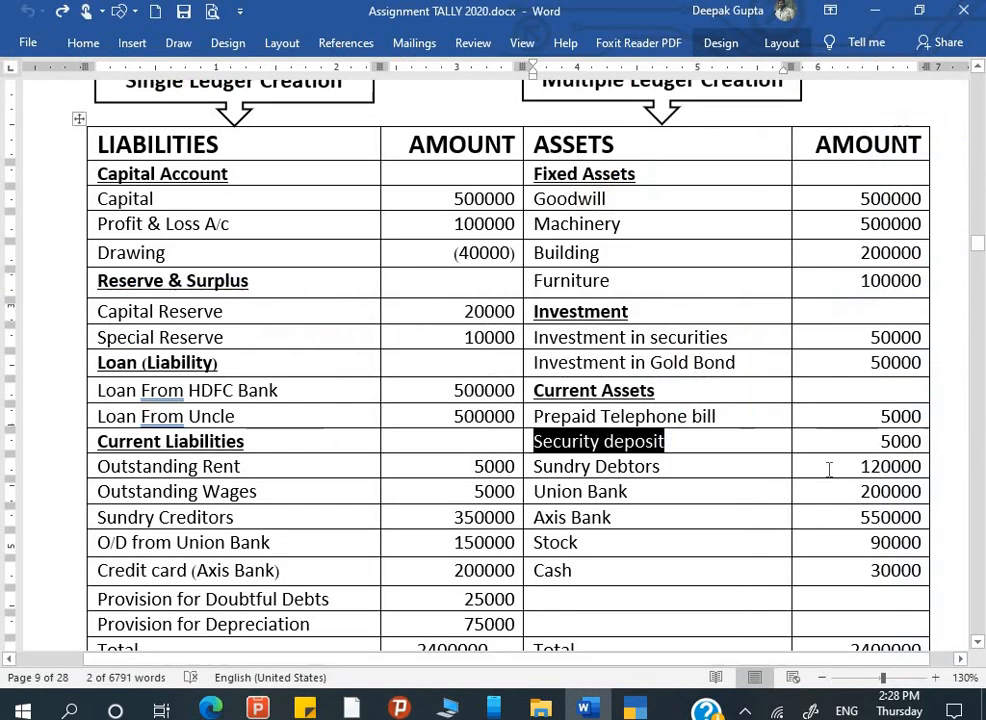
pyautogui.scroll(-6, 551, 463)
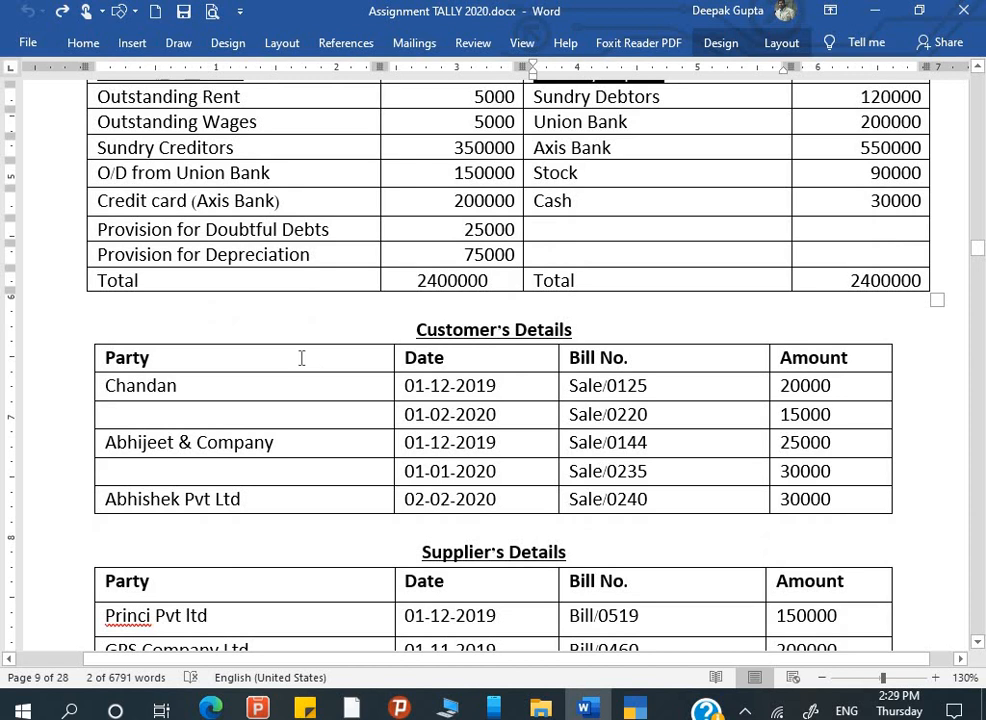
pyautogui.click(99, 386)
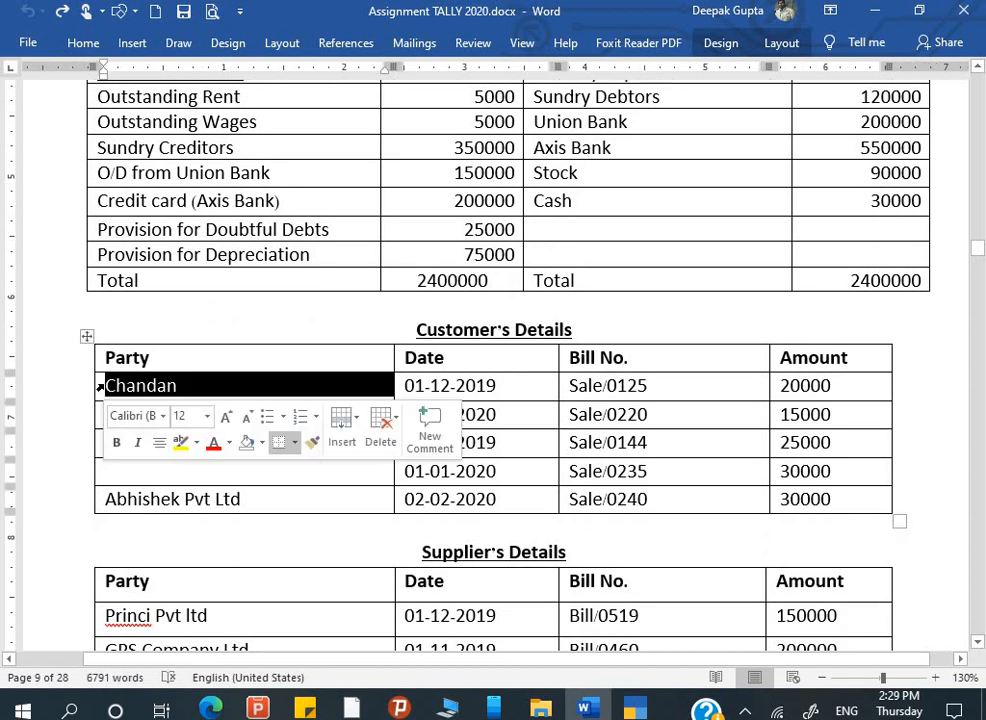
pyautogui.hotkey('alt', 'Tab')
pyautogui.hotkey('ctrl', 'alt', 'v')
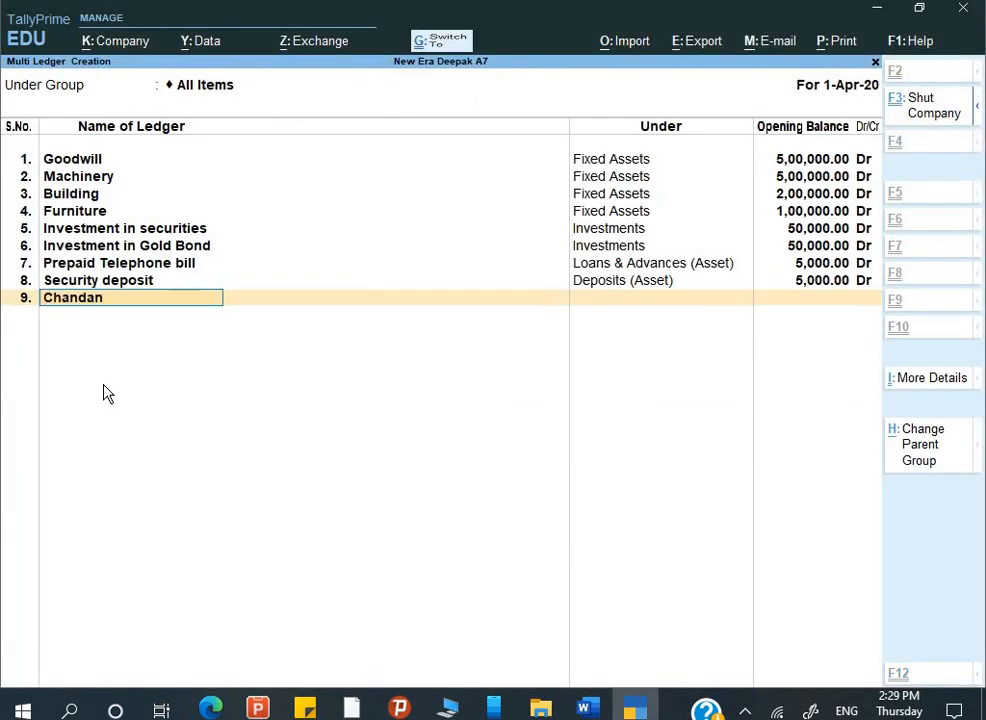
pyautogui.press('Return')
pyautogui.write('S')
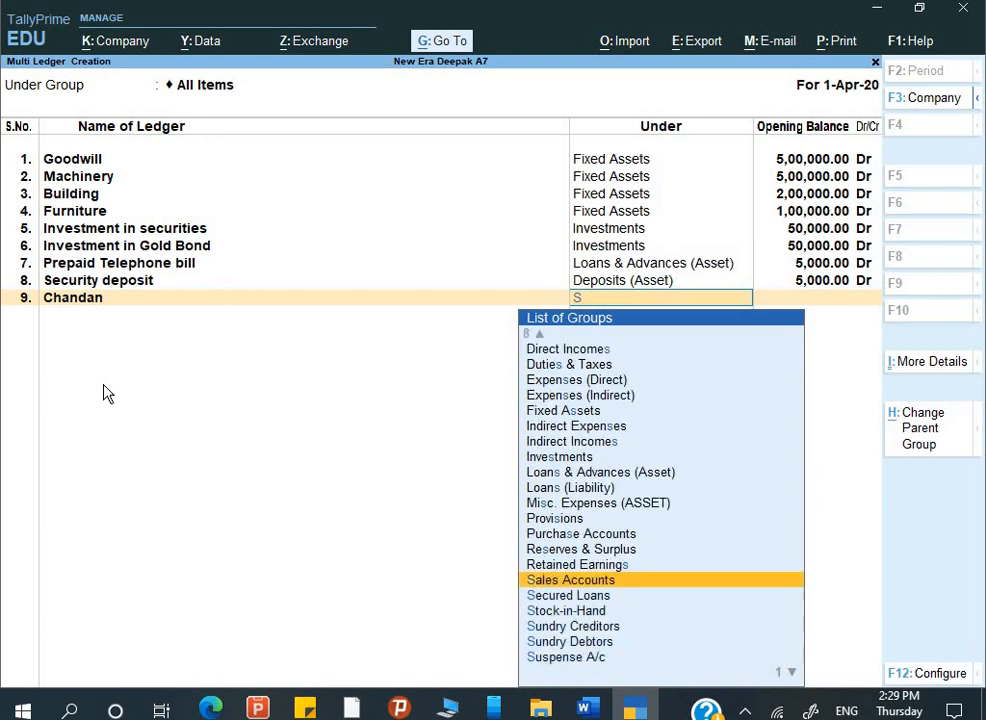
pyautogui.press('Down')
pyautogui.press('Down')
pyautogui.press('Down')
pyautogui.press('Down')
pyautogui.press('Return')
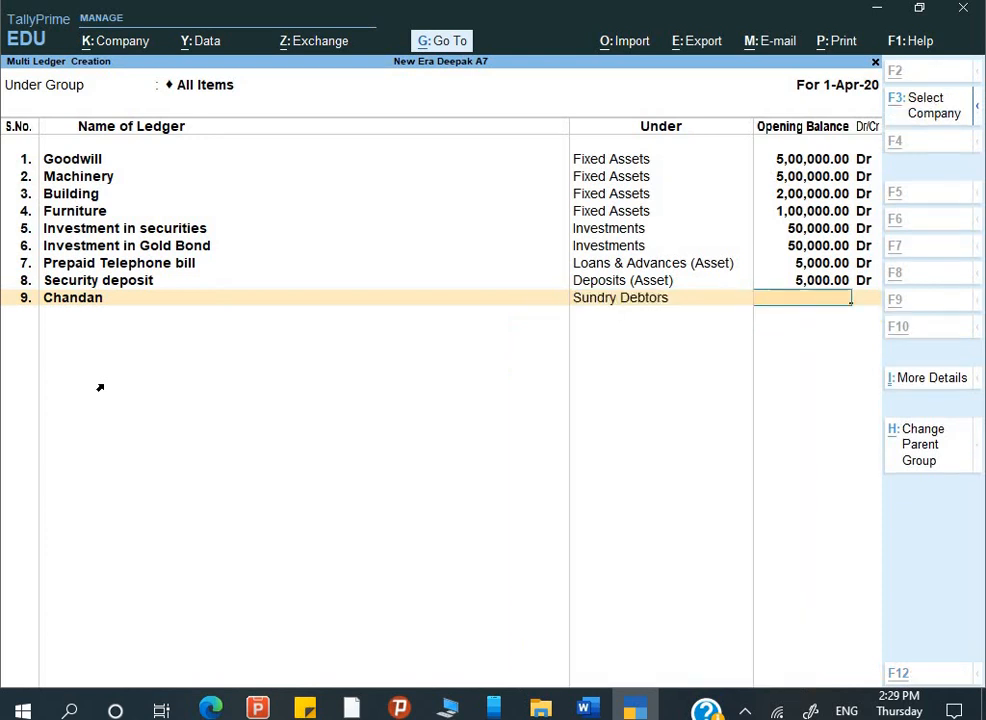
# Check the first customer's bill amounts in Word and enter 35,000 Dr as the ninth ledger's opening balance in TallyPrime
pyautogui.hotkey('alt', 'Tab')
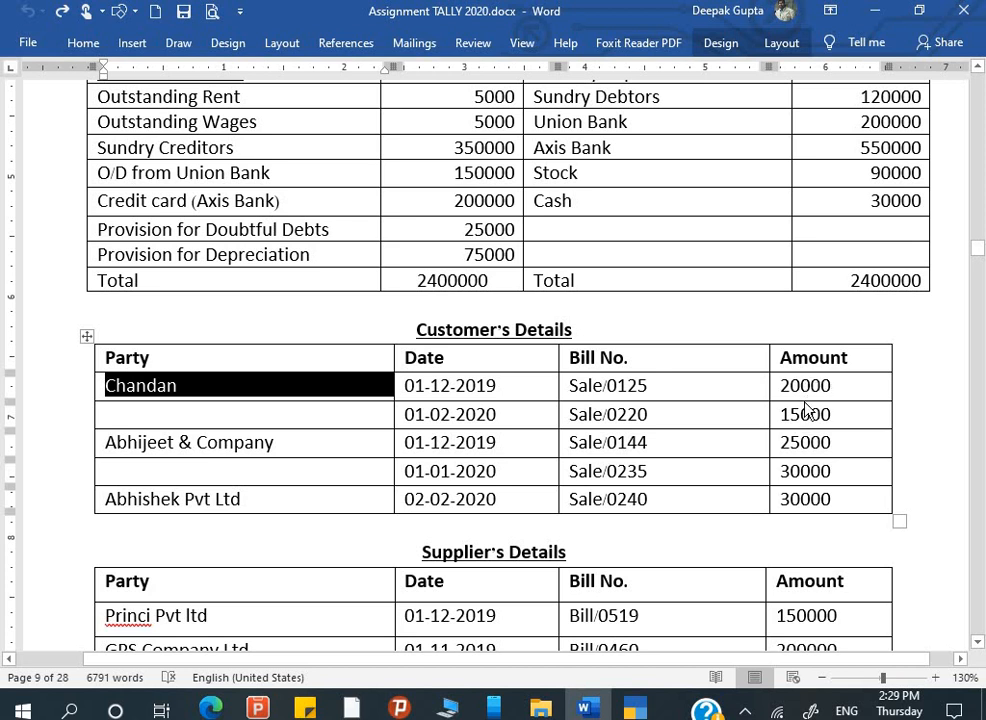
pyautogui.hotkey('alt', 'Tab')
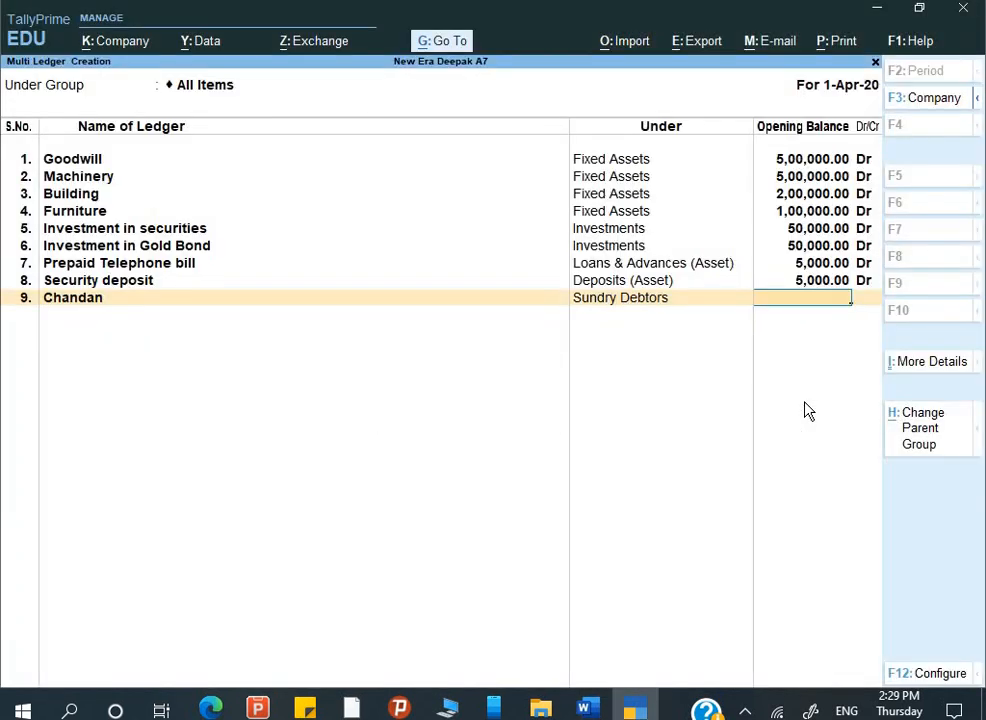
pyautogui.write('35000')
pyautogui.press('Return')
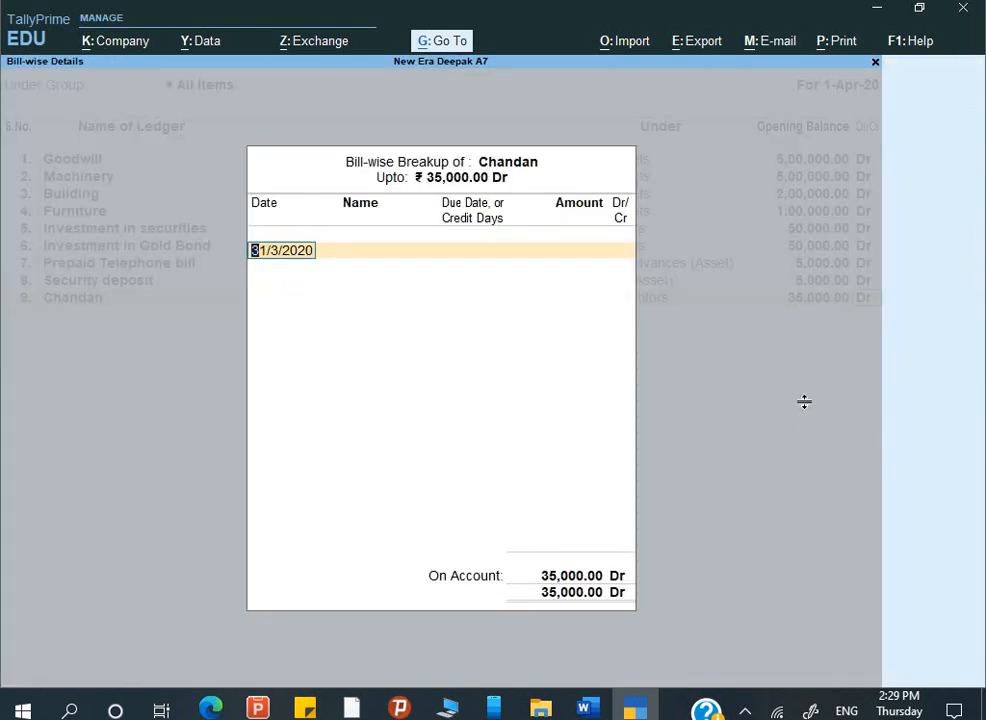
# In the first customer's bill-wise breakup, date the first bill 1/12/2019 and paste its bill number copied from Word
pyautogui.hotkey('alt', 'Tab')
pyautogui.hotkey('alt', 'Tab')
pyautogui.write('1-12')
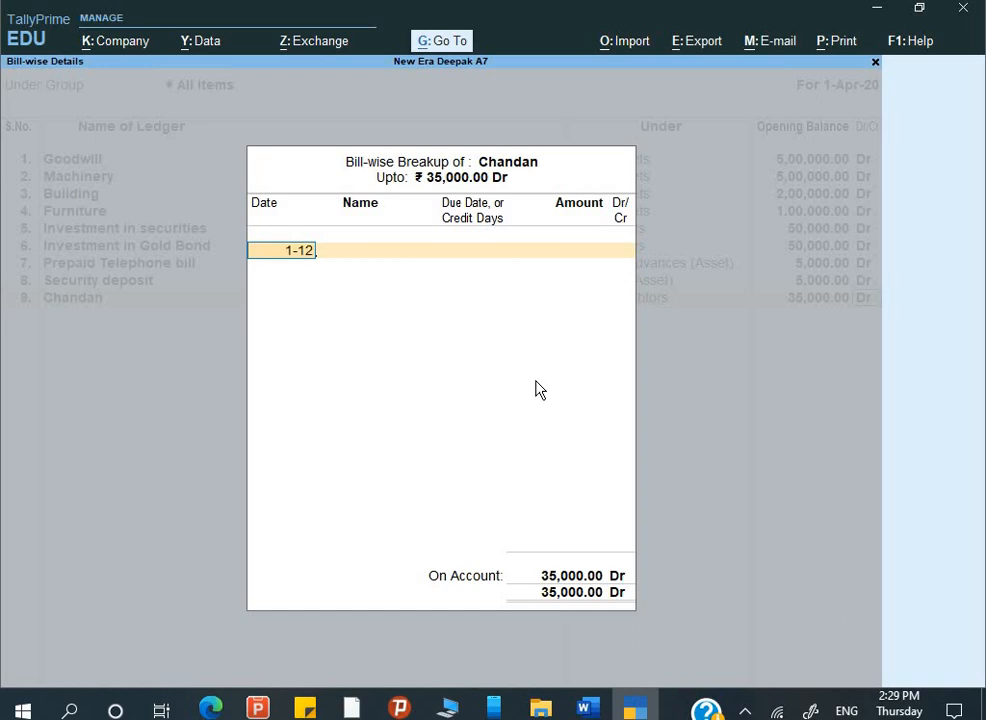
pyautogui.press('Return')
pyautogui.hotkey('alt', 'Tab')
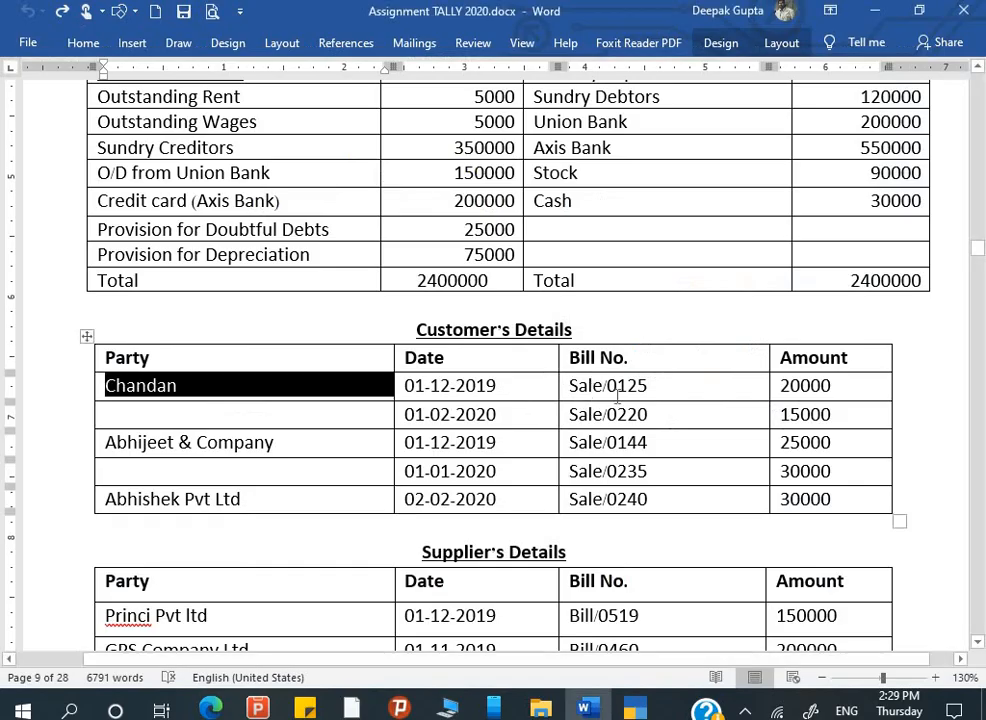
pyautogui.moveTo(645, 387); pyautogui.dragTo(556, 386)
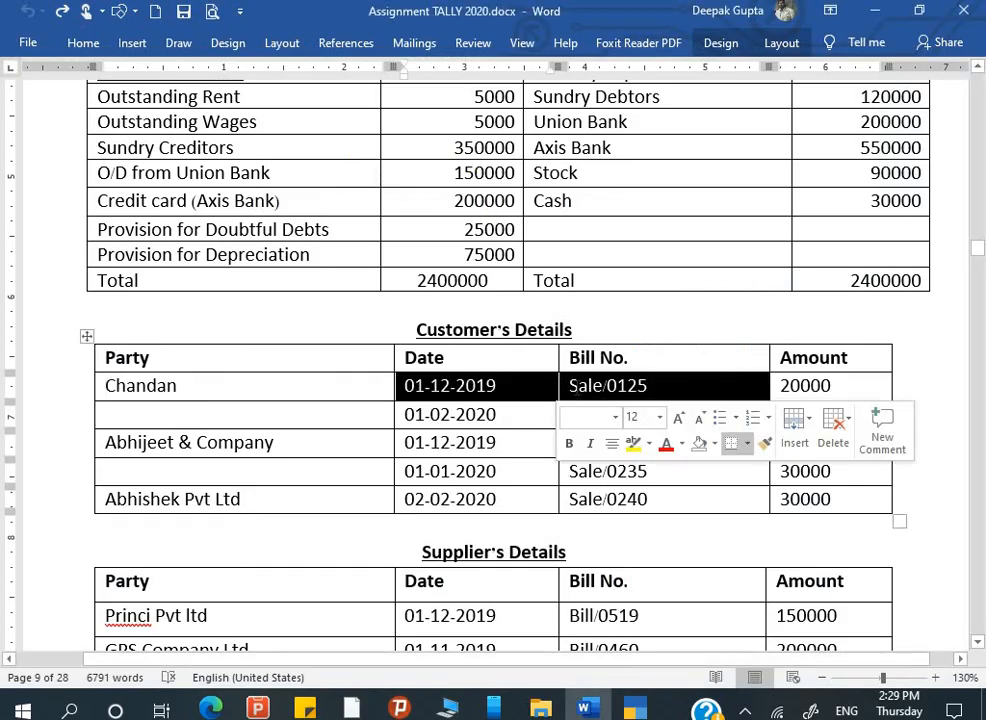
pyautogui.click(558, 388)
pyautogui.click(560, 390)
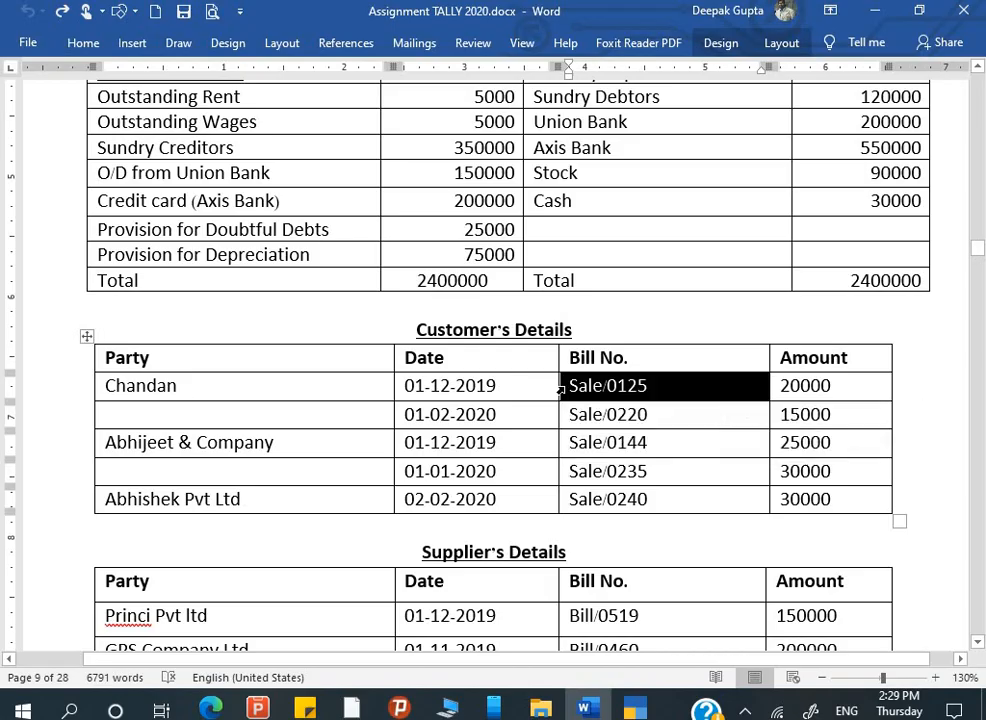
pyautogui.hotkey('ctrl', 'c')
pyautogui.hotkey('alt', 'Tab')
pyautogui.hotkey('ctrl', 'alt', 'v')
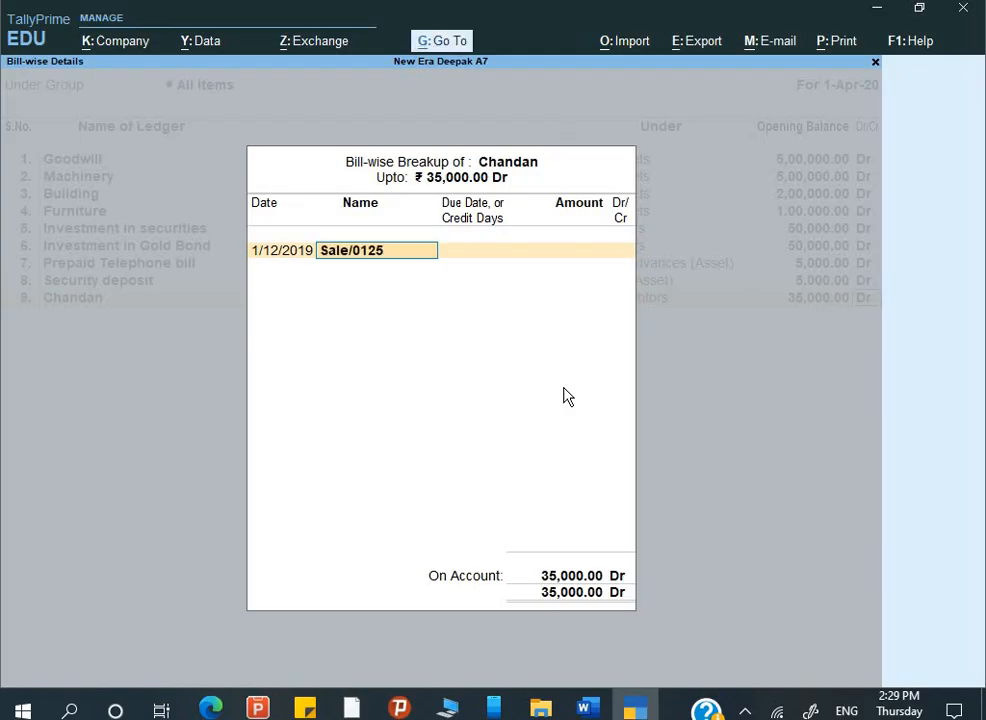
# Keep 1-Dec-19 as the first bill's due date and set its amount to 20,000 Dr
pyautogui.press('Return')
pyautogui.press('Return')
pyautogui.write('20000')
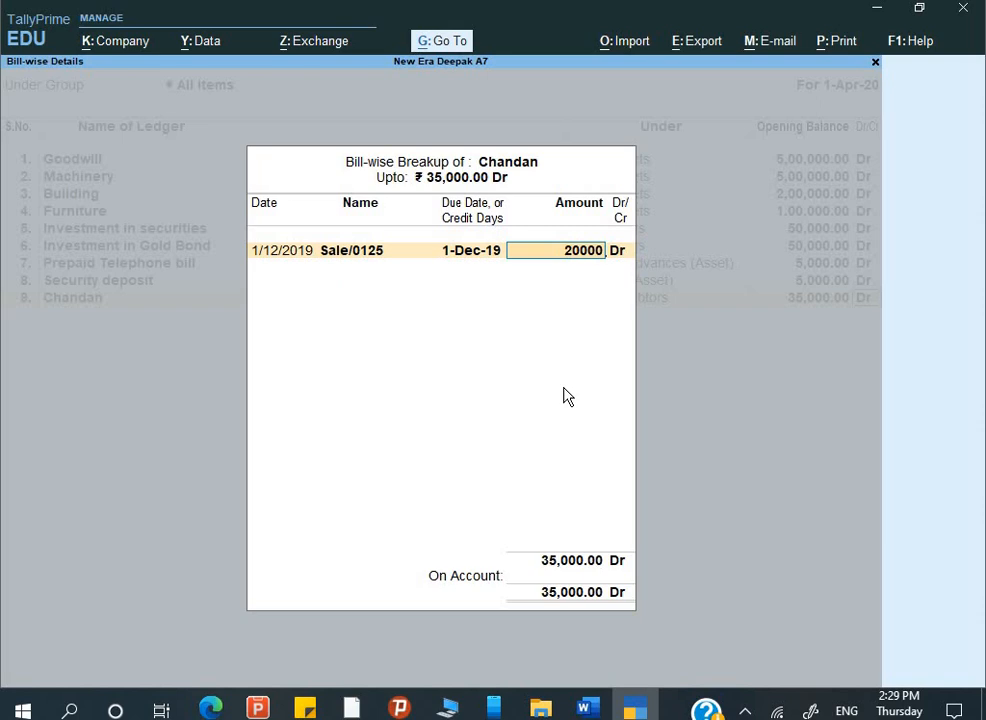
pyautogui.press('Return')
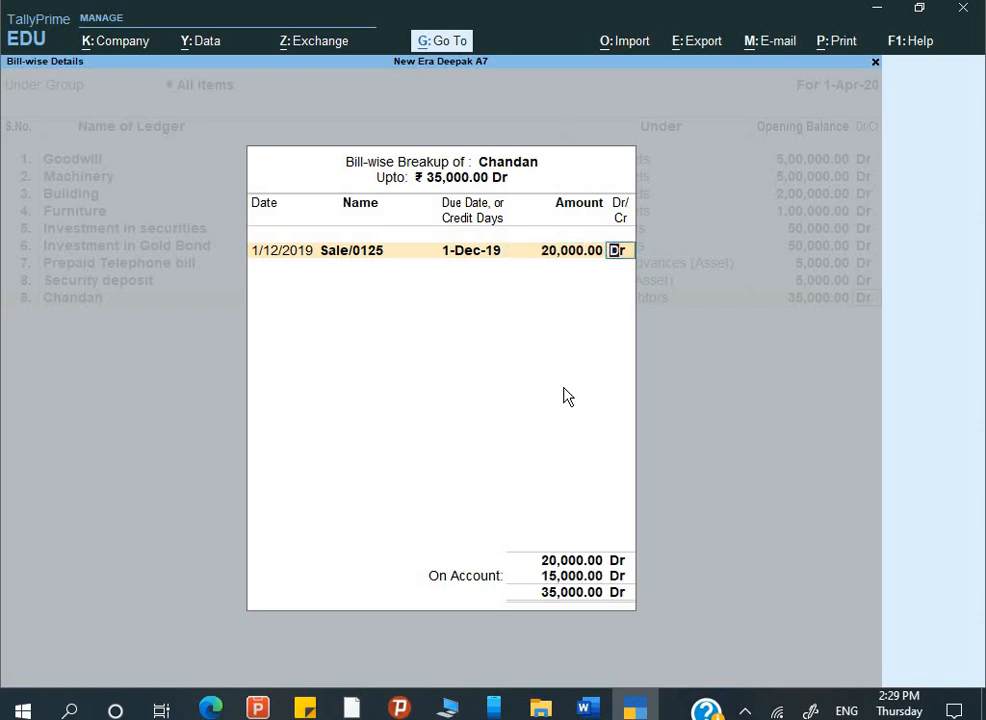
pyautogui.press('Return')
# Add the customer's second bill to the breakup, dated 1/2/2020, with its bill number copied from Word
pyautogui.hotkey('alt', 'Tab')
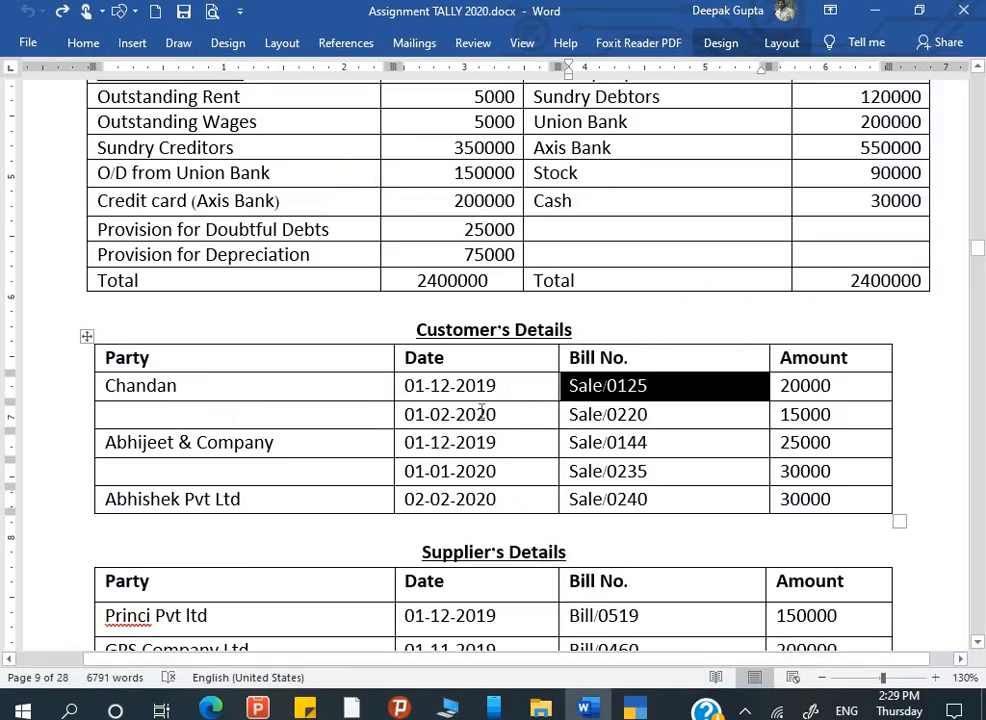
pyautogui.hotkey('alt', 'Tab')
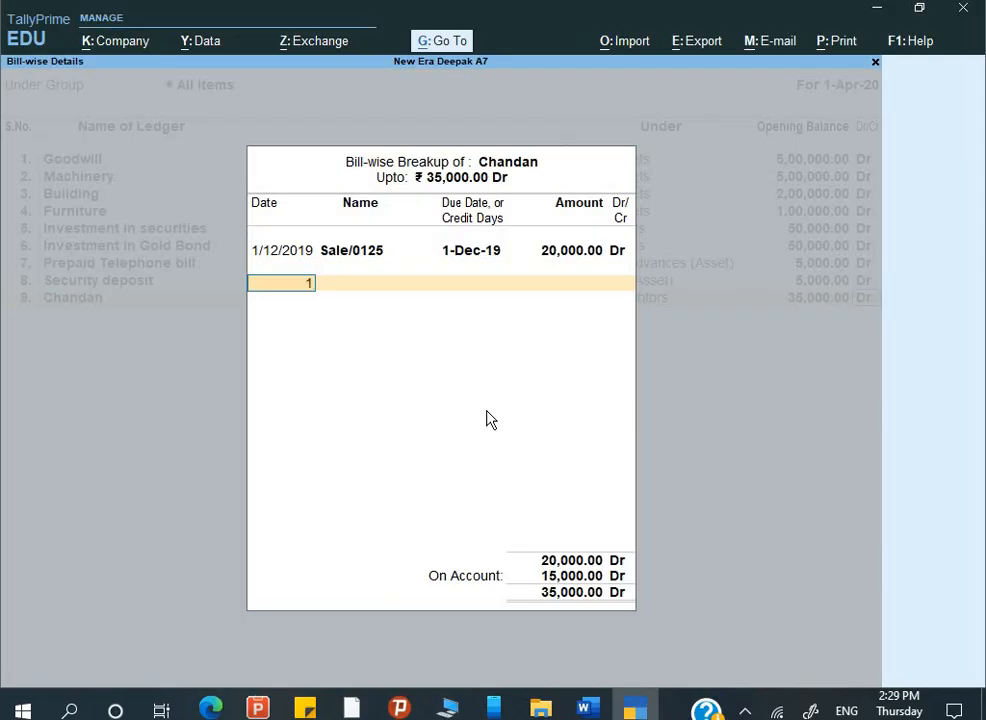
pyautogui.write('1-12')
pyautogui.press('Return')
pyautogui.hotkey('alt', 'Tab')
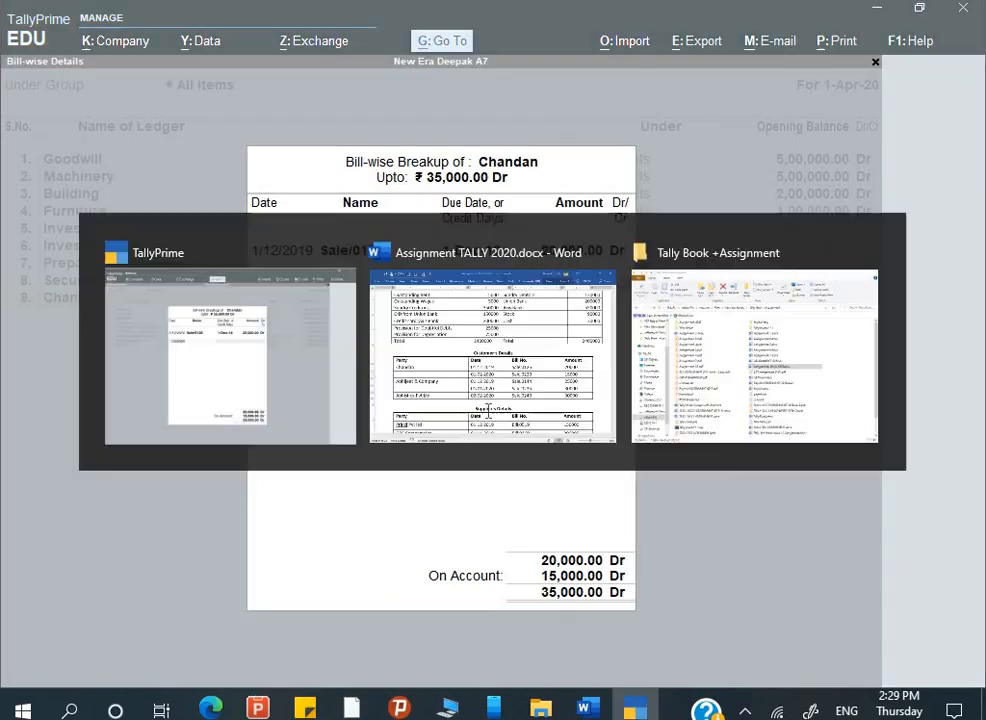
pyautogui.click(563, 414)
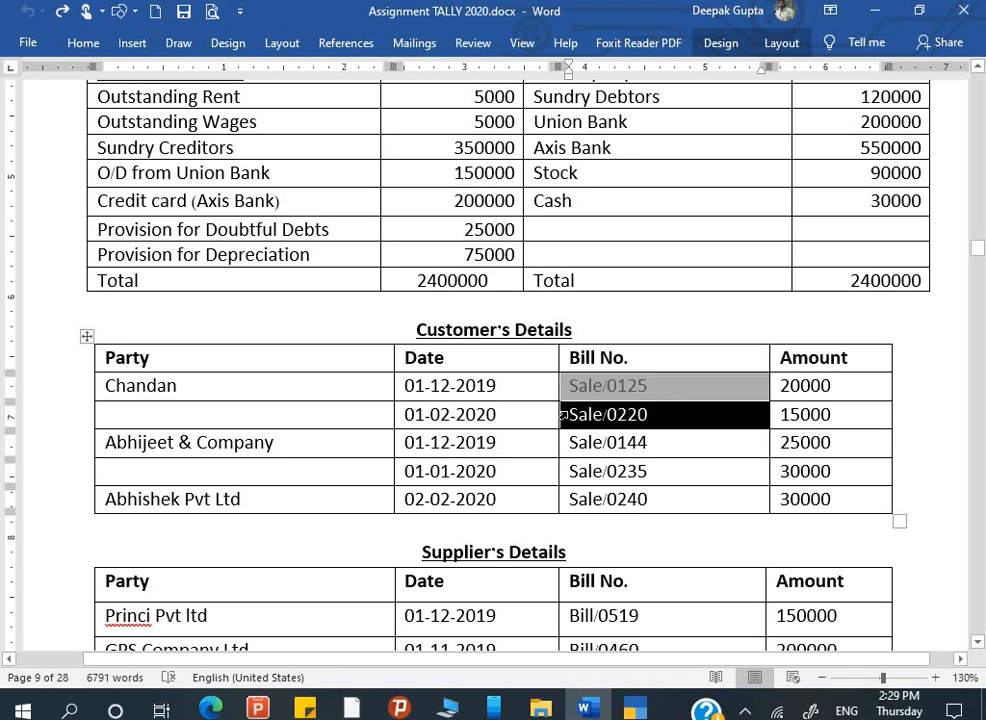
pyautogui.hotkey('ctrl', 'c')
pyautogui.hotkey('alt', 'Tab')
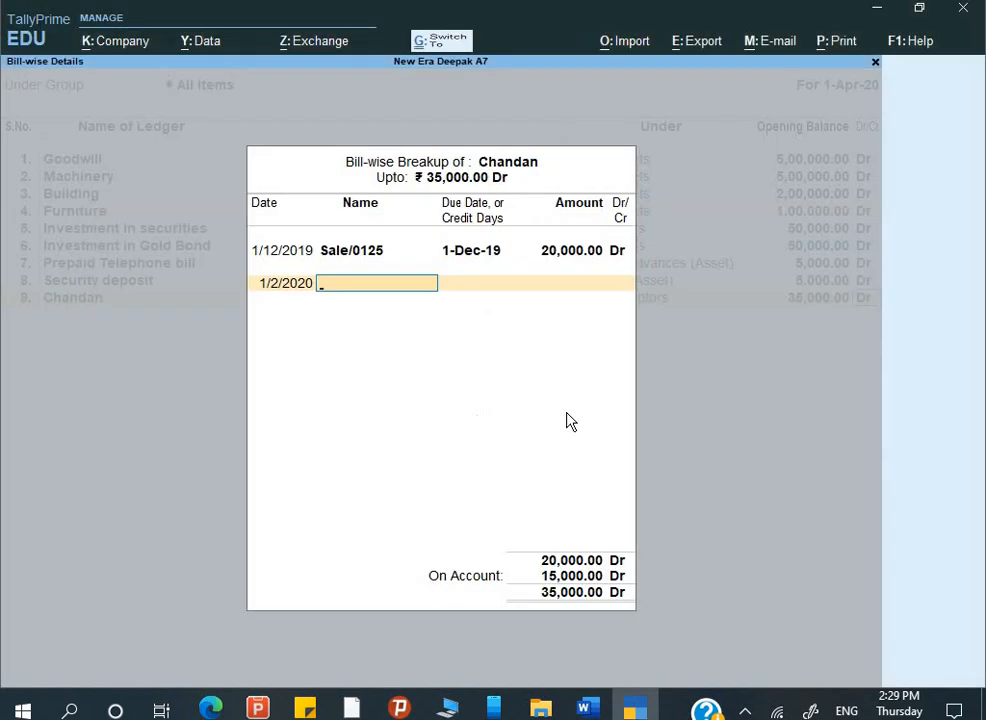
pyautogui.hotkey('ctrl', 'alt', 'v')
# Accept the 1-Feb-20 due date and 15,000 Dr amount for the second bill, completing the bill-wise breakup
pyautogui.press('Return')
pyautogui.press('Return')
pyautogui.press('Return')
pyautogui.press('Return')
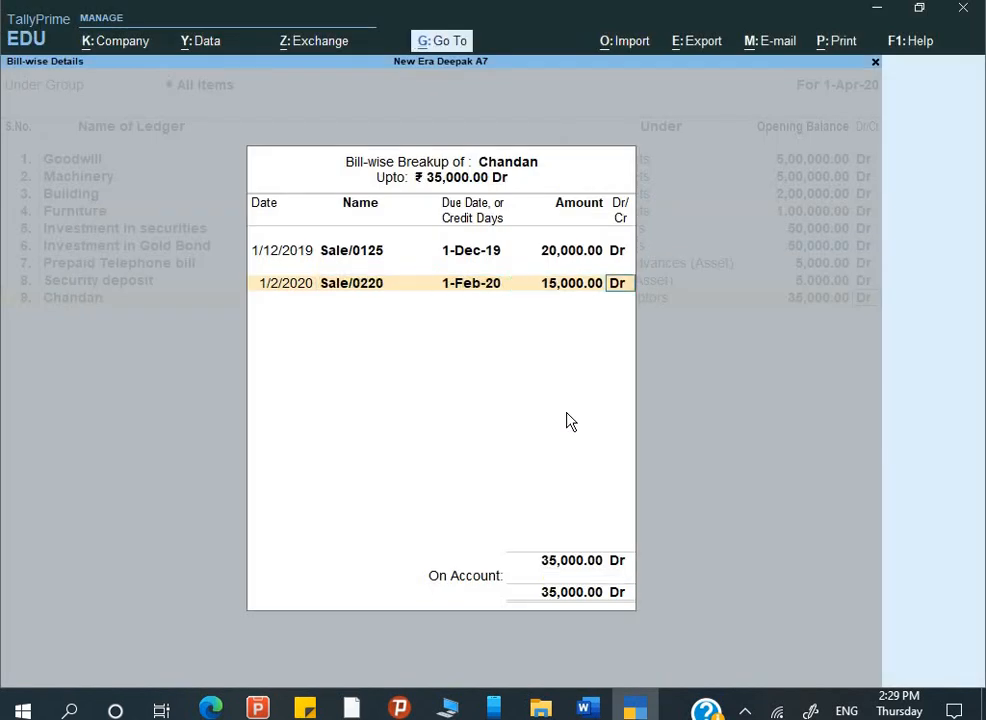
pyautogui.press('Return')
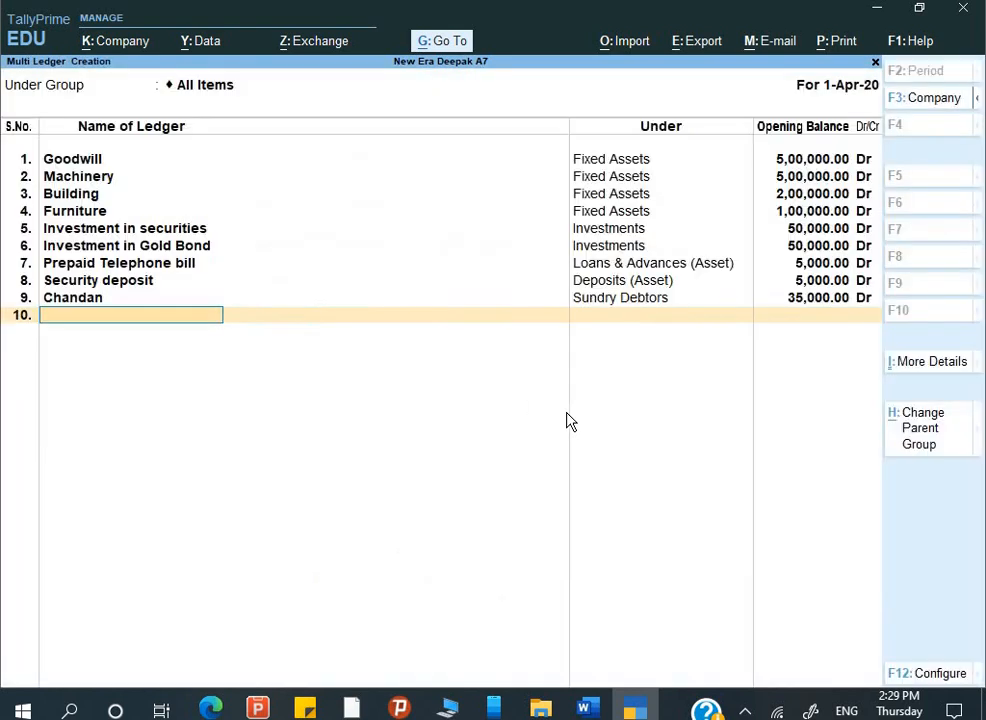
# Copy Abhijeet & Company from the Customer's Details table in Word into TallyPrime as the tenth ledger, under Sundry Debtors
pyautogui.hotkey('alt', 'Tab')
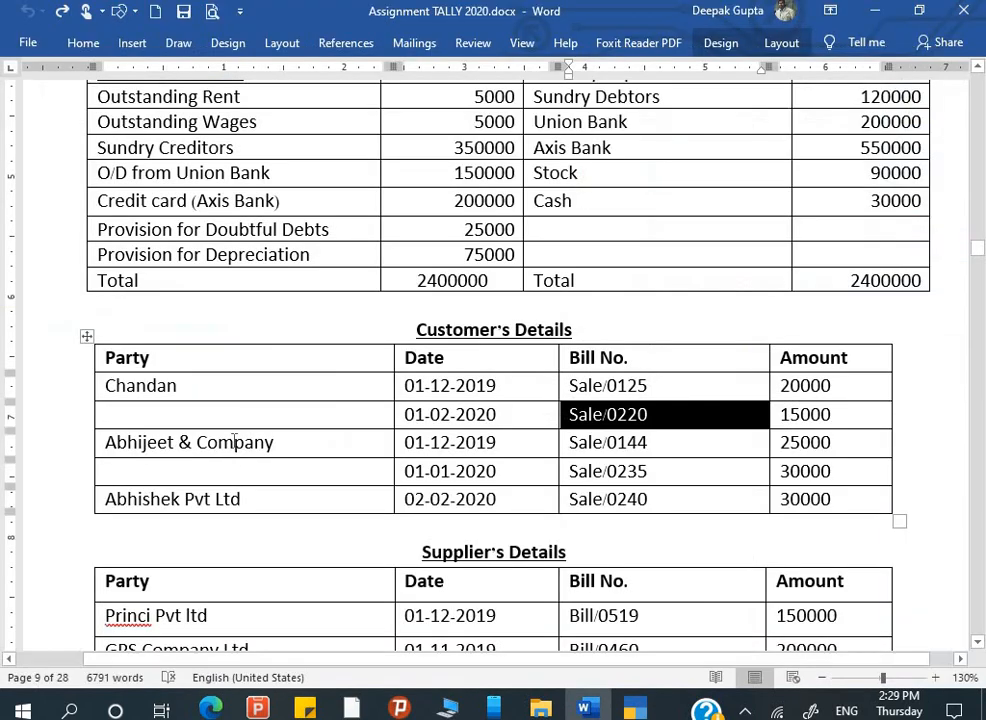
pyautogui.moveTo(278, 447); pyautogui.dragTo(112, 447)
pyautogui.hotkey('ctrl', 'c')
pyautogui.hotkey('alt', 'Tab')
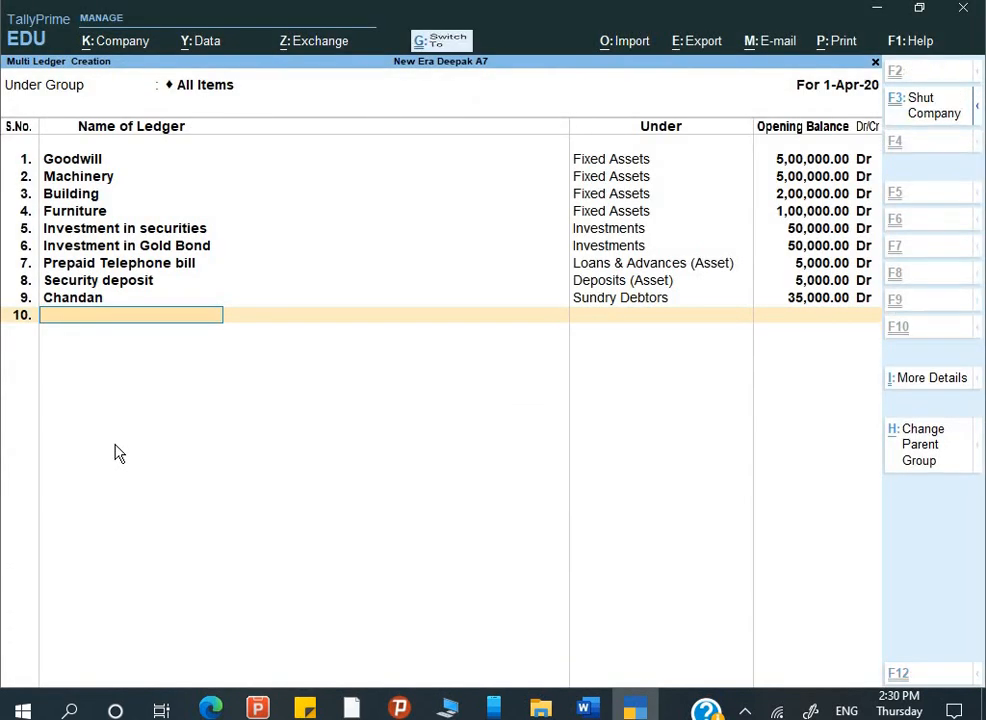
pyautogui.hotkey('ctrl', 'alt', 'v')
pyautogui.press('Return')
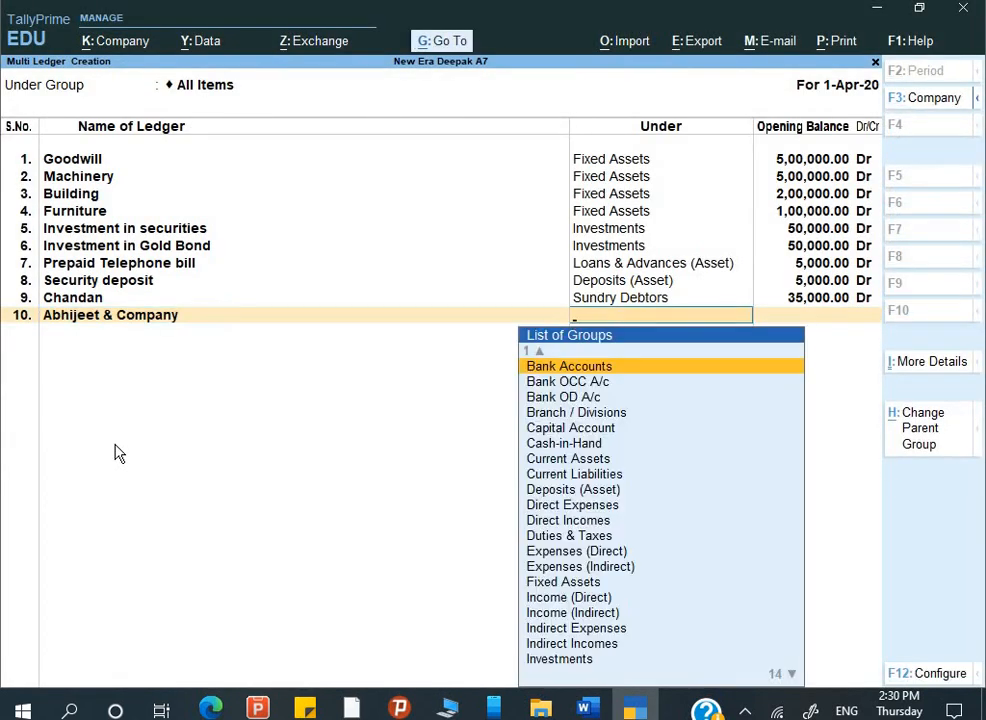
pyautogui.write('s')
pyautogui.press('Down')
pyautogui.press('Down')
pyautogui.press('Down')
pyautogui.press('Down')
pyautogui.press('Return')
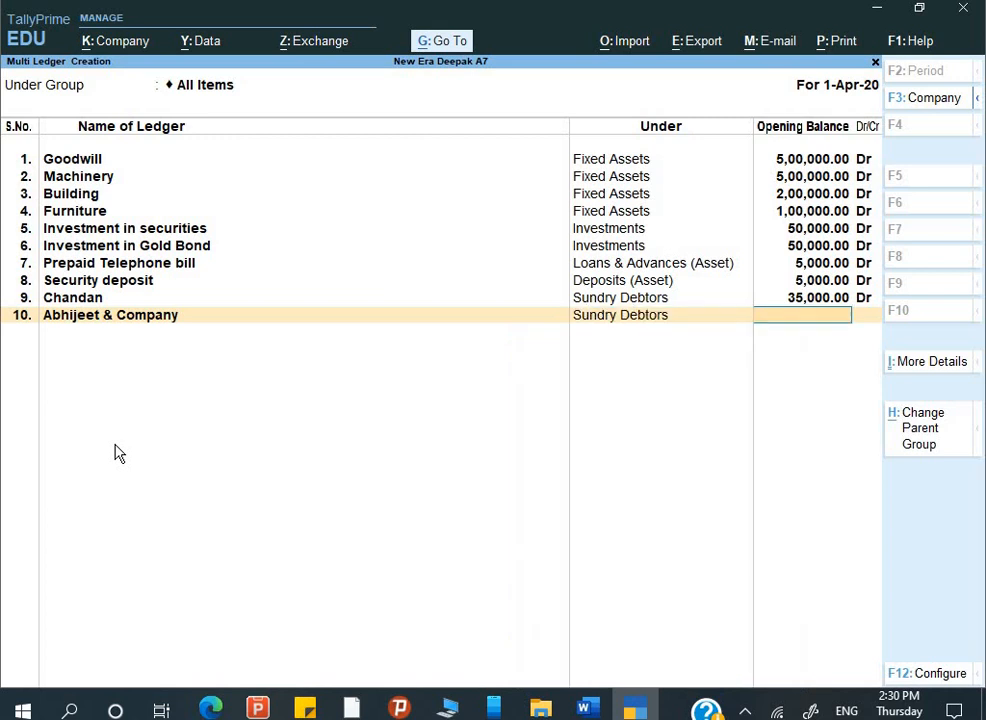
# Check Abhijeet & Company's bill amounts in Word and set its opening balance in TallyPrime to 55,000 Dr
pyautogui.hotkey('alt', 'Tab')
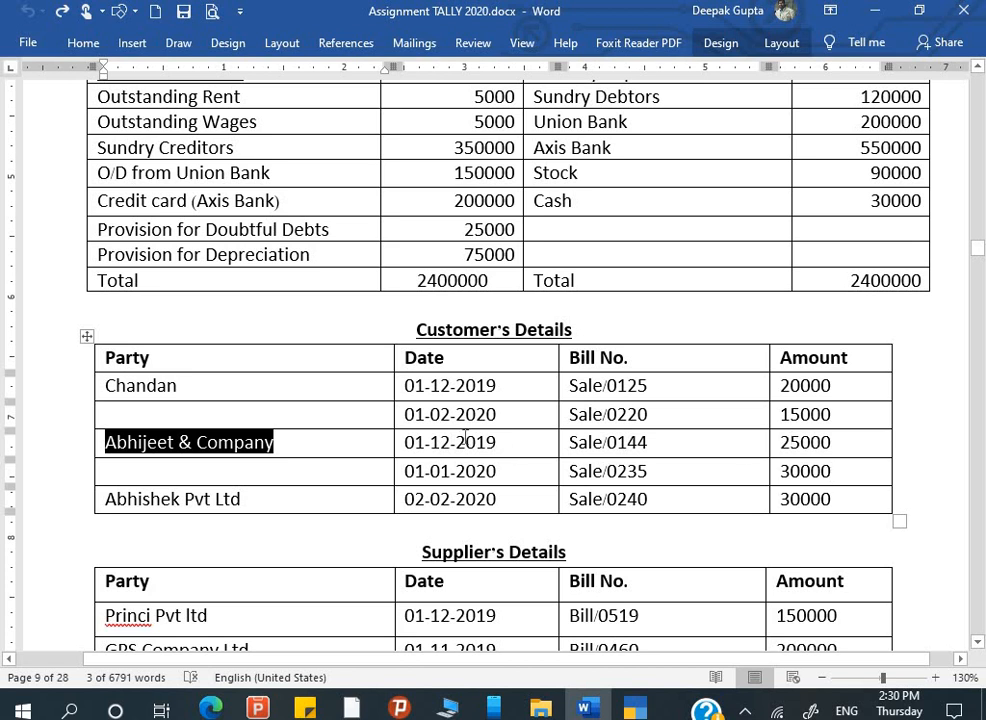
pyautogui.hotkey('alt', 'Tab')
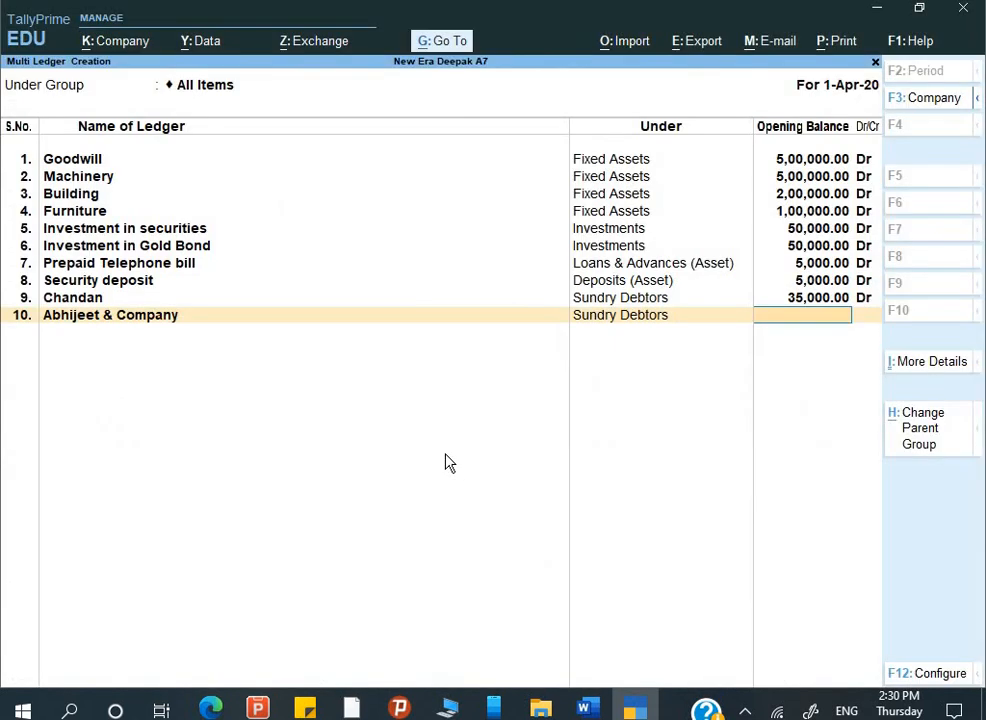
pyautogui.hotkey('alt', 'Tab')
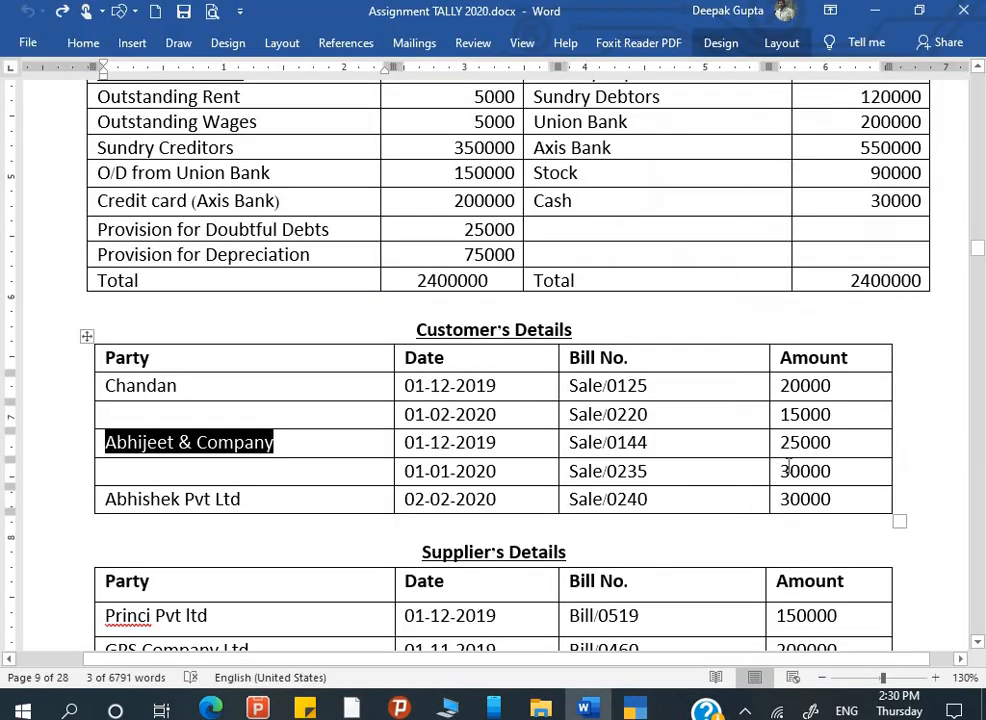
pyautogui.hotkey('alt', 'Tab')
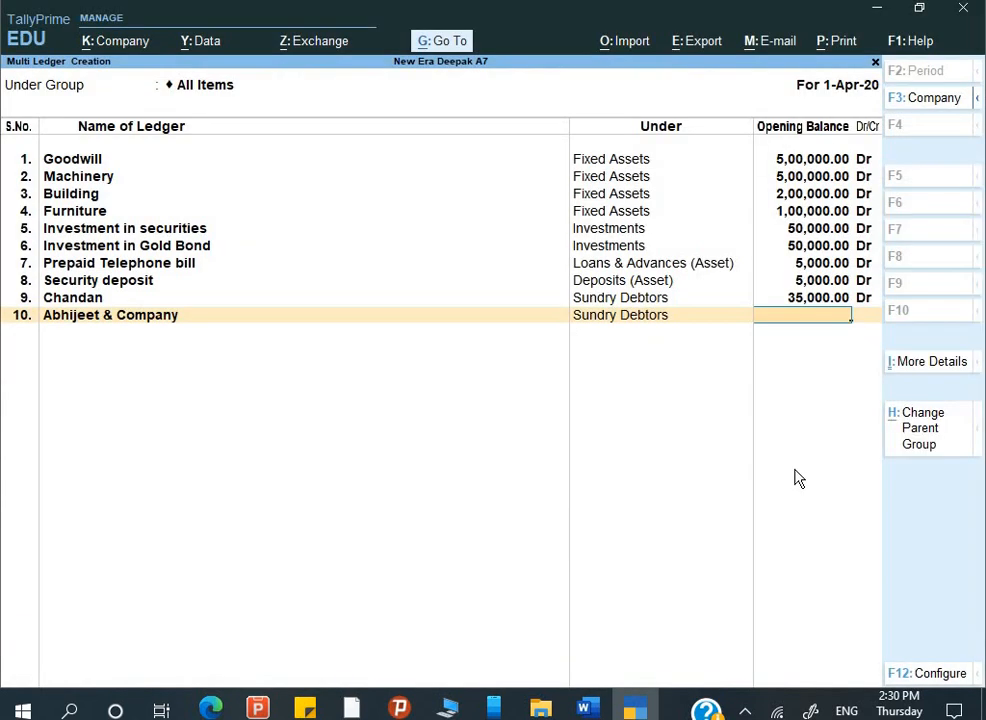
pyautogui.write('000')
pyautogui.press('Return')
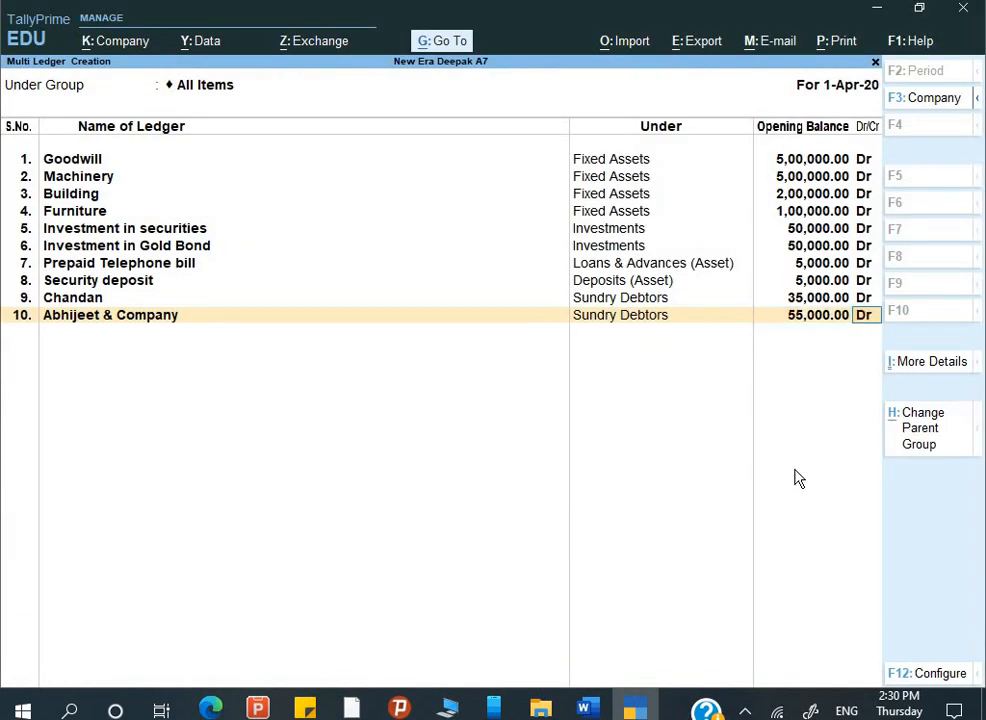
pyautogui.press('Return')
# Add Abhijeet & Company's first bill to the breakup, dated 1/12/2019, with its bill number copied from the Word table
pyautogui.write('1-12')
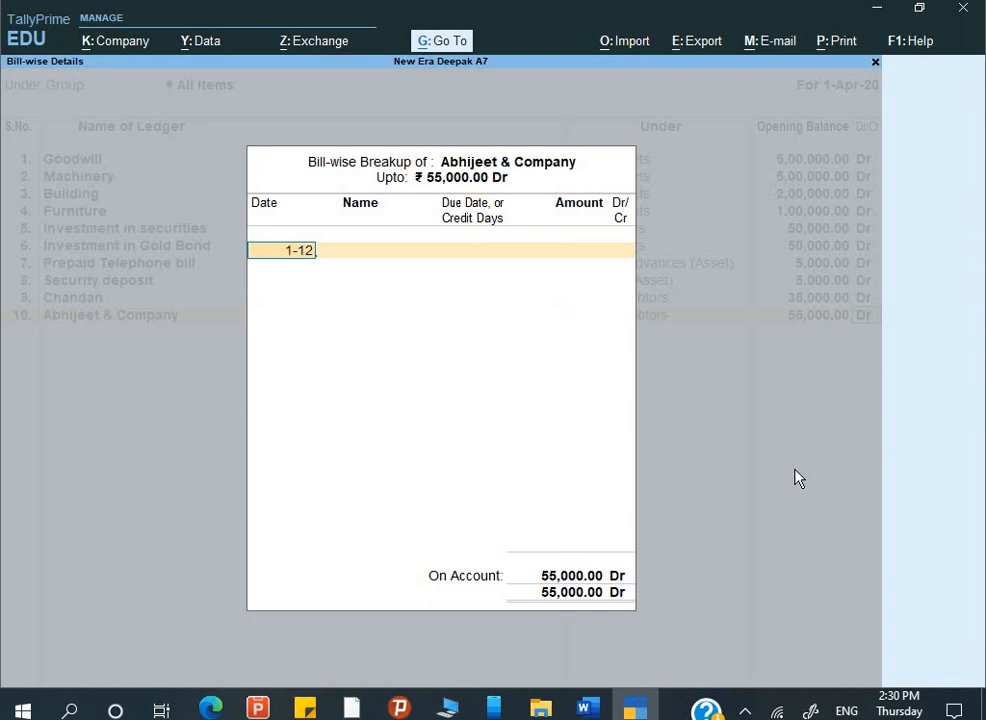
pyautogui.press('Return')
pyautogui.hotkey('alt', 'Tab')
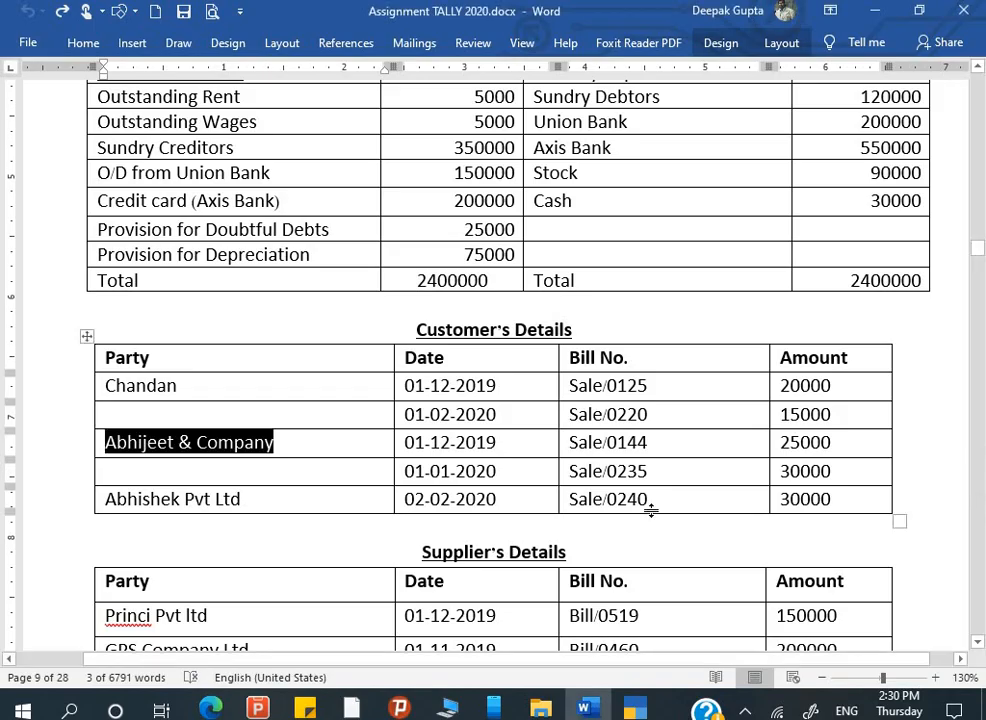
pyautogui.moveTo(576, 442)
pyautogui.mouseDown()
pyautogui.moveTo(558, 443)
pyautogui.moveTo(570, 444)
pyautogui.mouseUp()
pyautogui.hotkey('ctrl', 'c')
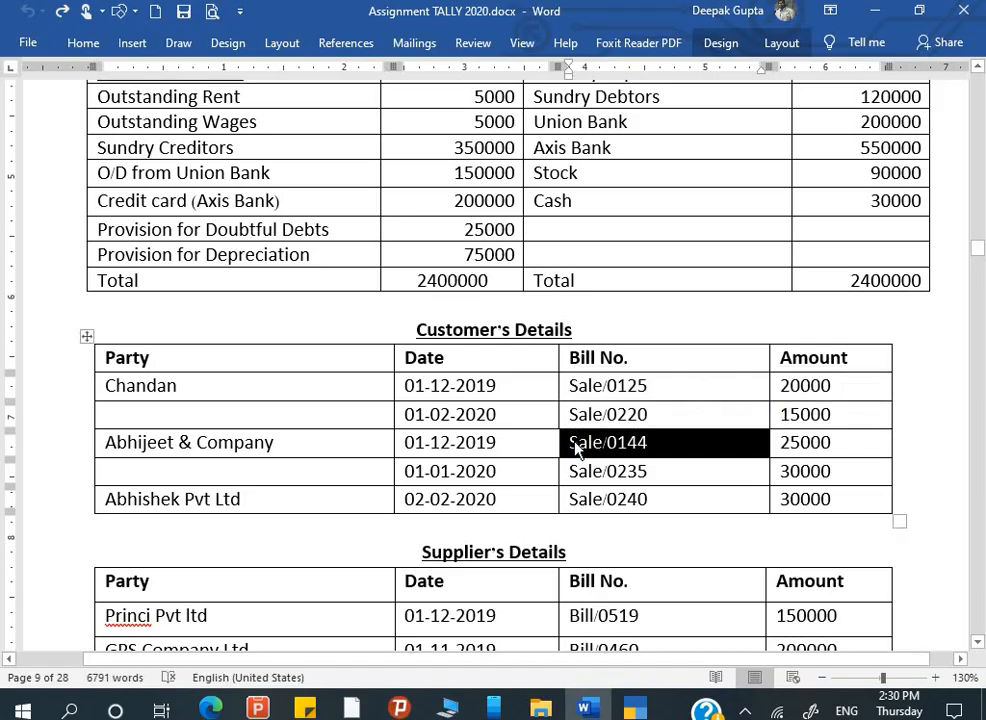
pyautogui.hotkey('alt', 'Tab')
pyautogui.hotkey('ctrl', 'alt', 'v')
pyautogui.press('Return')
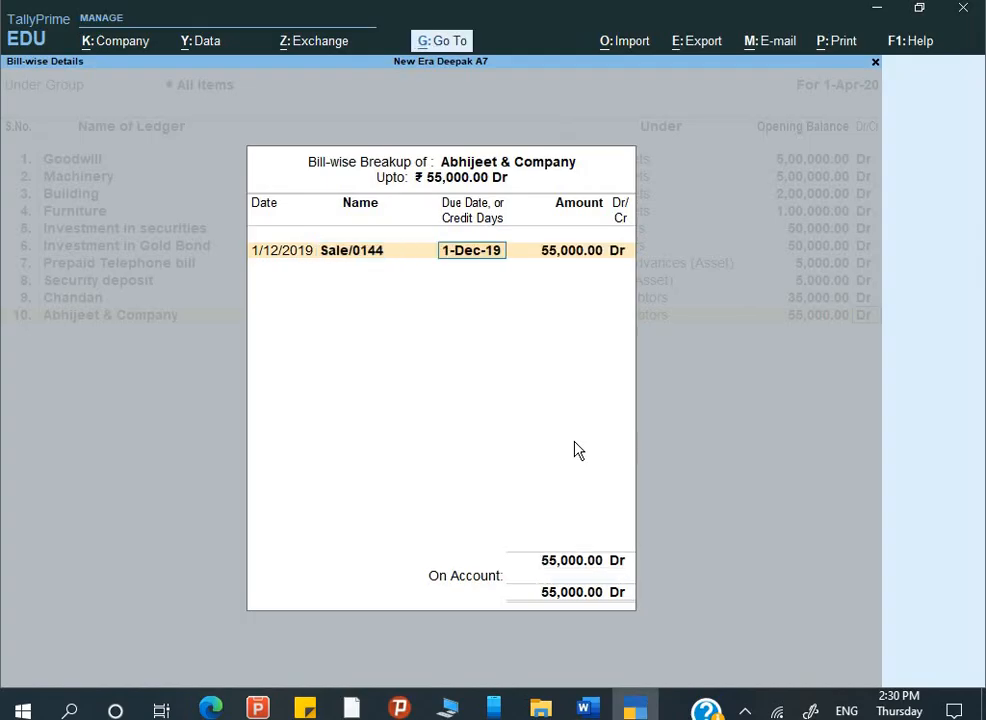
# Keep 1-Dec-19 as the first bill's due date and set its amount to 25,000 Dr
pyautogui.press('Return')
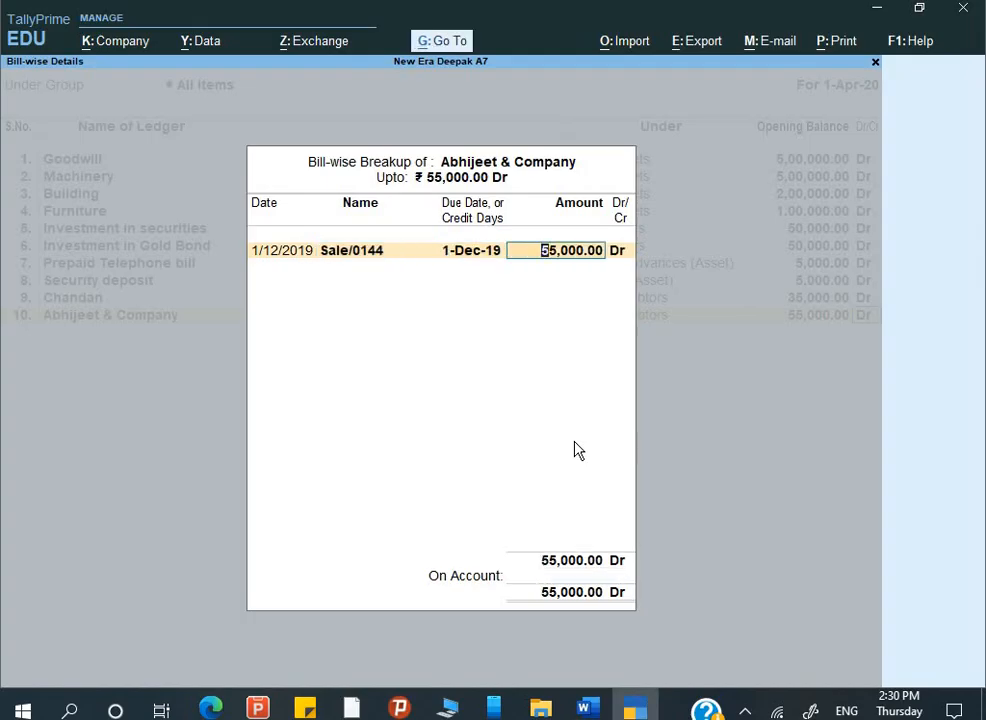
pyautogui.hotkey('alt', 'Tab')
pyautogui.hotkey('alt', 'Tab')
pyautogui.write('2')
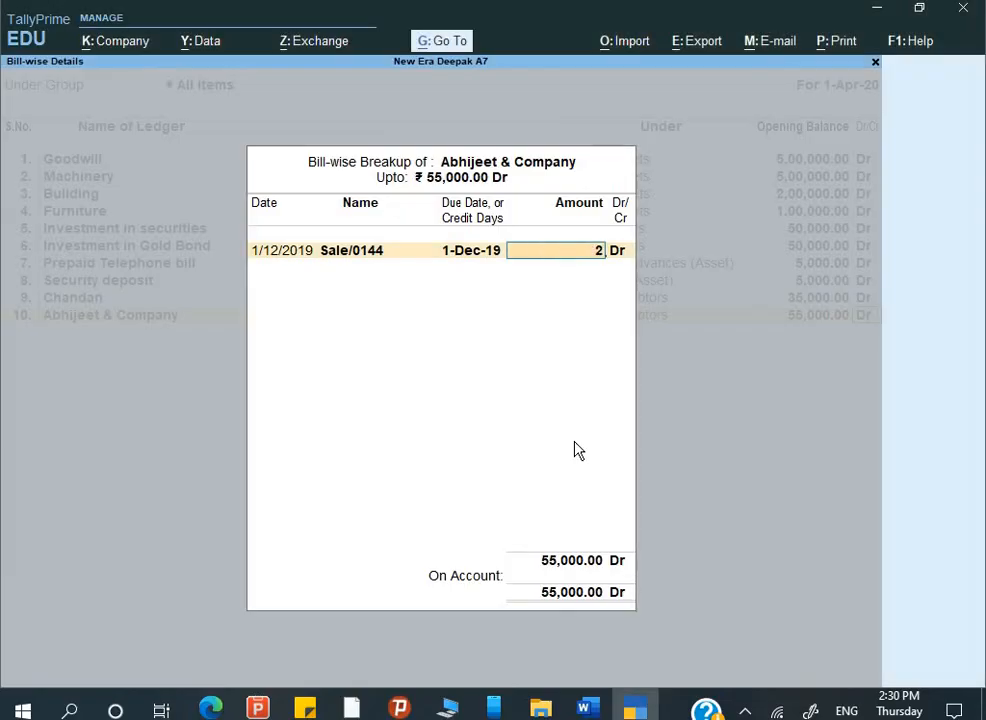
pyautogui.write('5000')
pyautogui.press('Return')
pyautogui.press('Return')
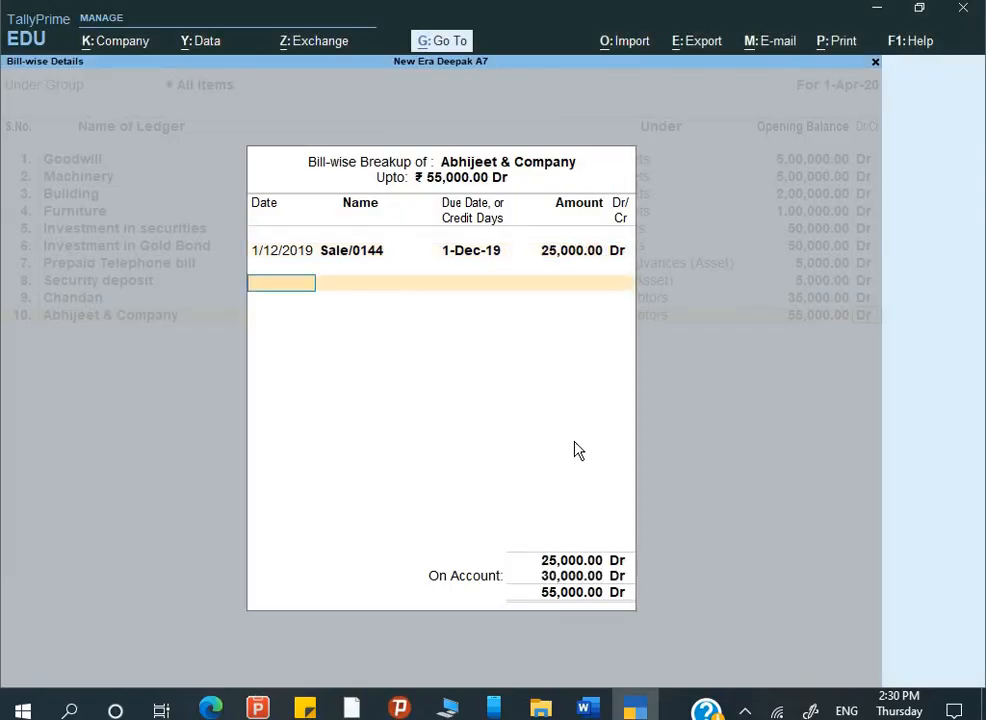
# Add Abhijeet & Company's second bill, dated 1/1/2020, with its bill number copied from Word
pyautogui.hotkey('alt', 'Tab')
pyautogui.hotkey('alt', 'Tab')
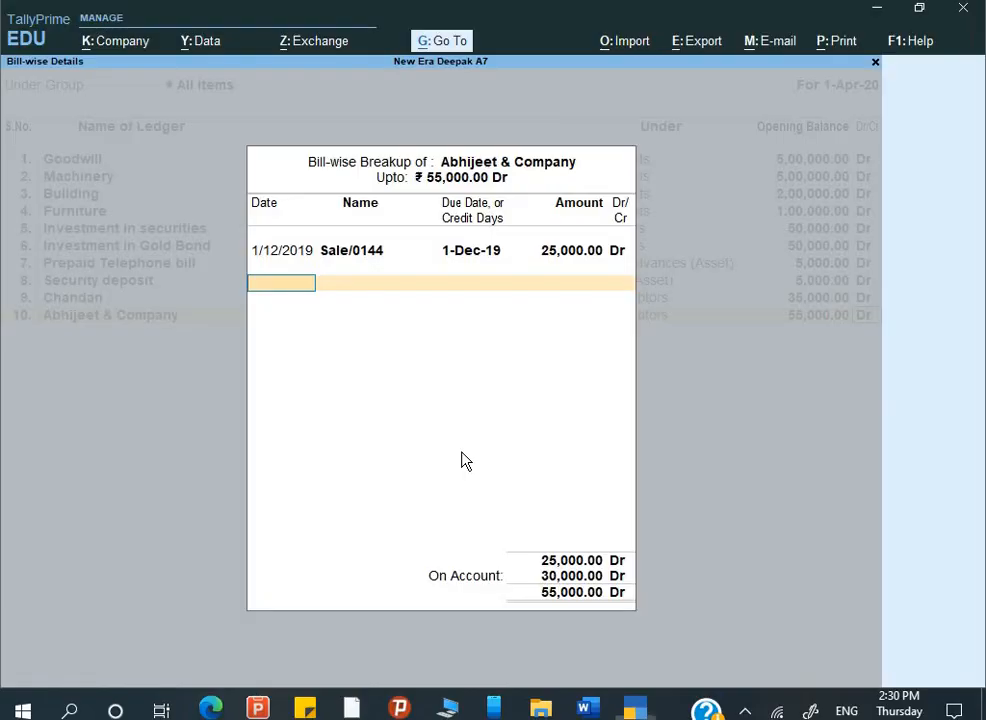
pyautogui.write('1-1')
pyautogui.press('Return')
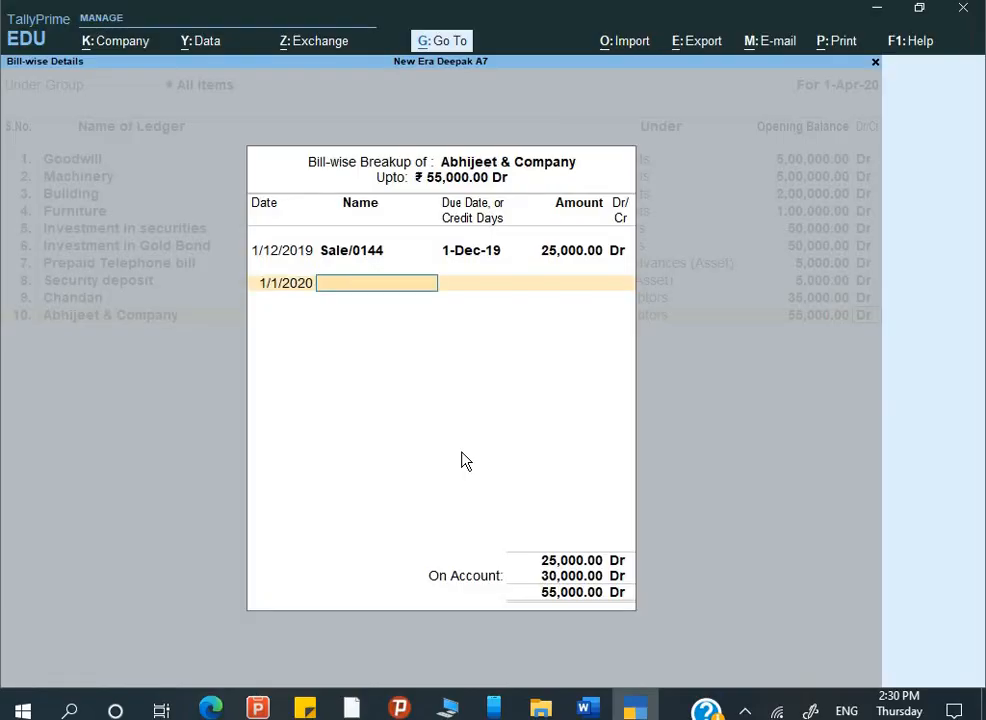
pyautogui.hotkey('alt', 'Tab')
pyautogui.moveTo(648, 470); pyautogui.dragTo(565, 466)
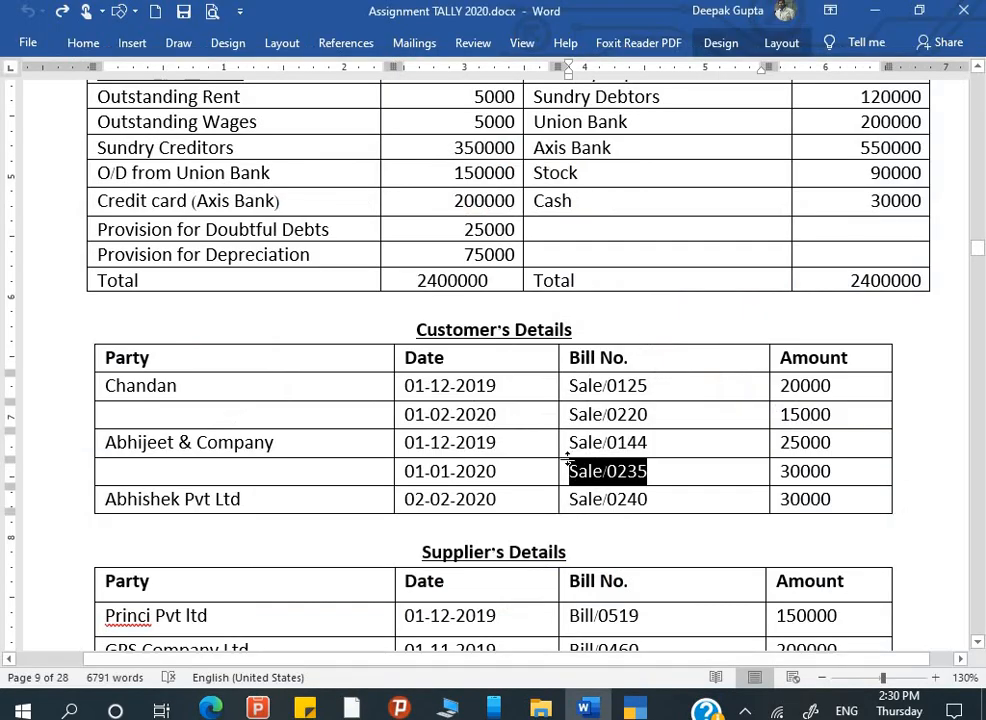
pyautogui.hotkey('alt', 'Tab')
pyautogui.hotkey('ctrl', 'alt', 'v')
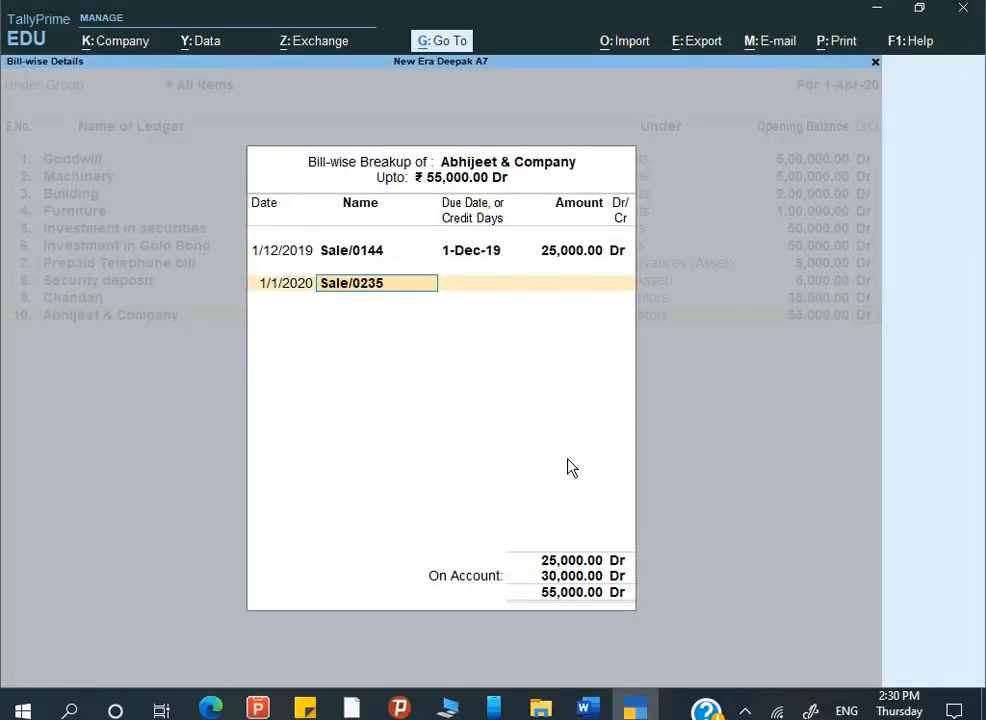
# Accept the 1-Jan-20 due date and 30,000 Dr amount for the second bill, completing Abhijeet & Company's breakup
pyautogui.press('Return')
pyautogui.press('Return')
pyautogui.press('Return')
pyautogui.press('Return')
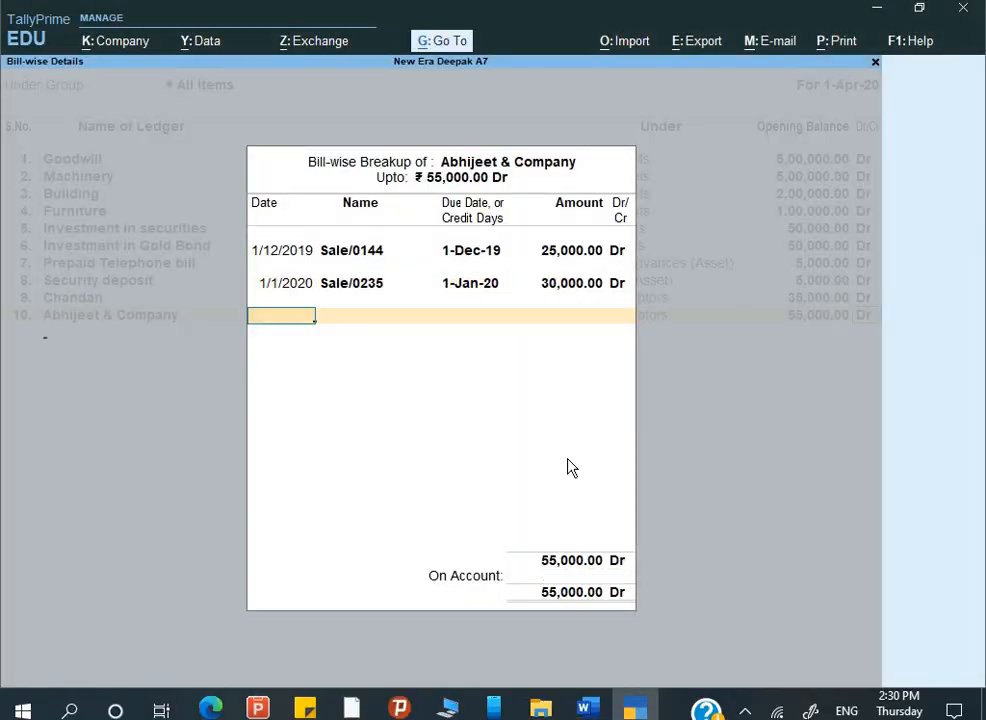
pyautogui.press('Return')
# Copy Abhishek Pvt Ltd from the Customer's Details table in Word into TallyPrime as the eleventh ledger, under Sundry Debtors
pyautogui.hotkey('alt', 'Tab')
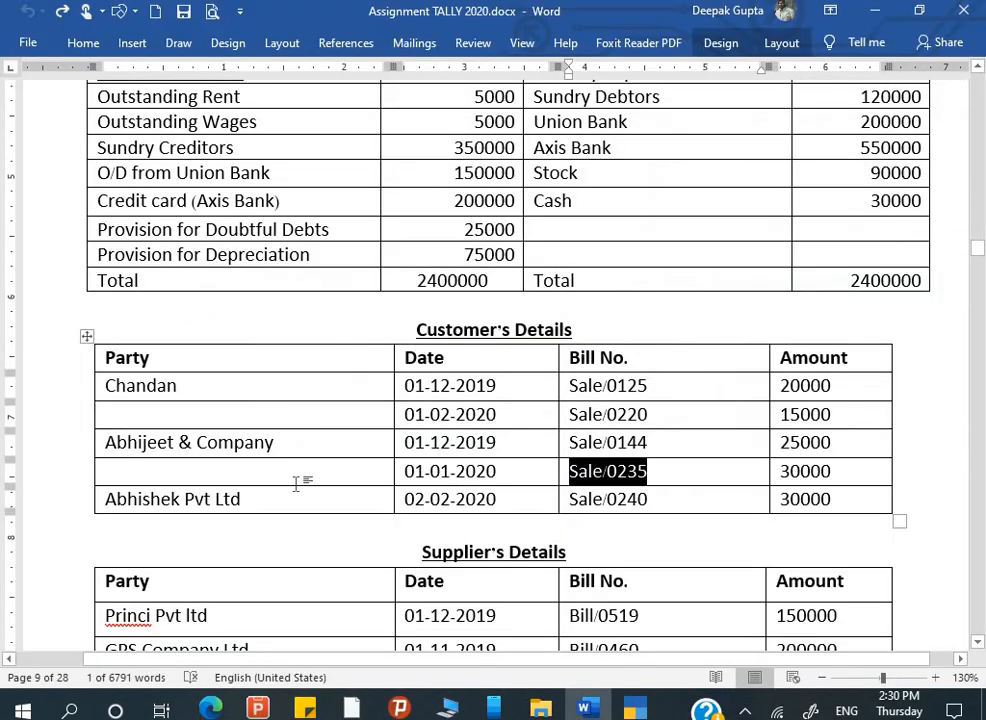
pyautogui.moveTo(242, 499); pyautogui.dragTo(72, 503)
pyautogui.hotkey('ctrl', 'c')
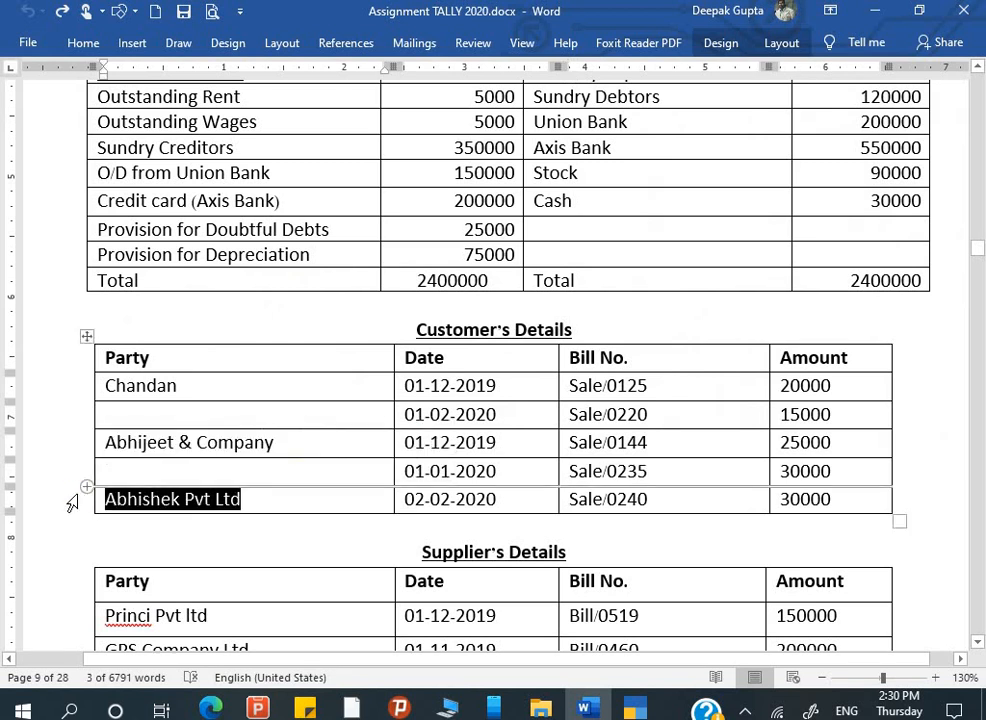
pyautogui.hotkey('alt', 'Tab')
pyautogui.hotkey('ctrl', 'alt', 'v')
pyautogui.press('Return')
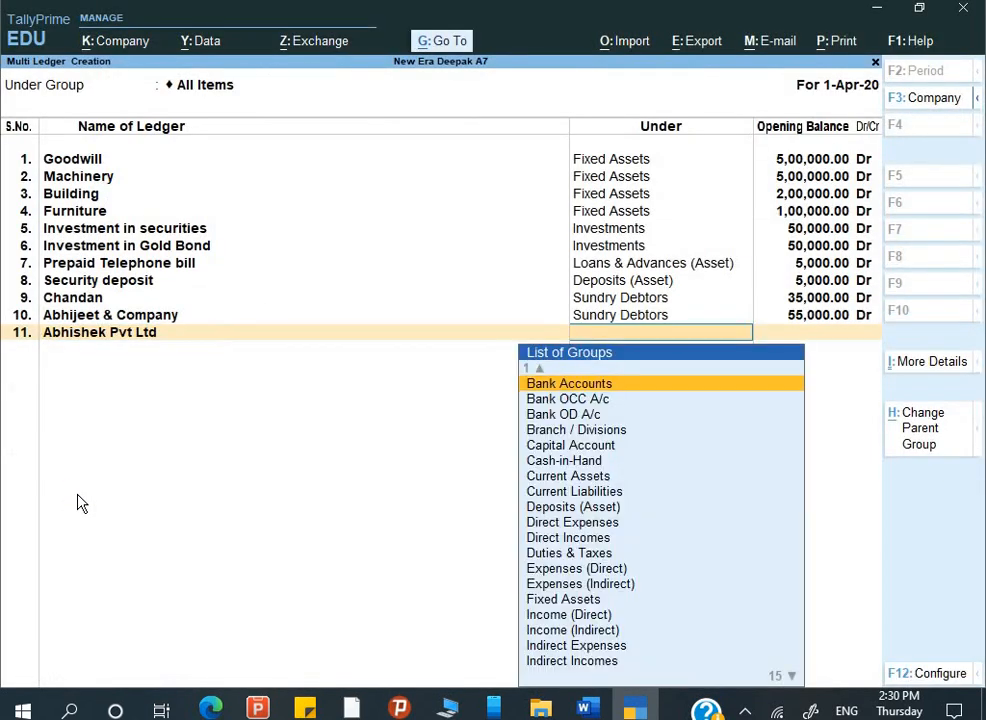
pyautogui.write('S')
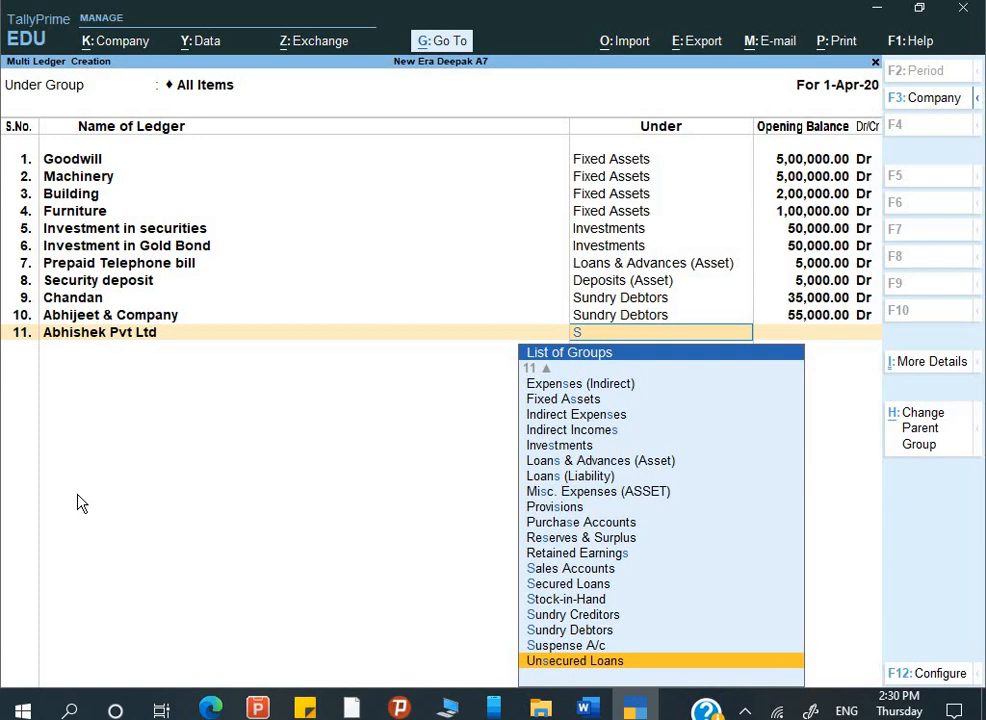
pyautogui.press('Up')
pyautogui.press('Up')
pyautogui.press('Return')
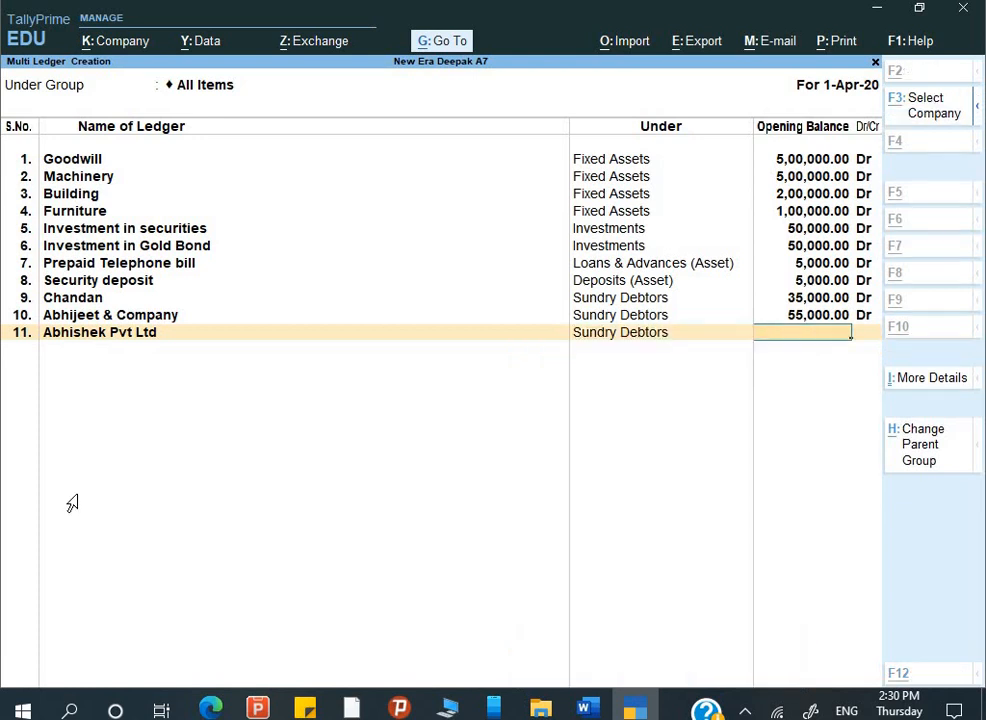
# Look up Abhishek Pvt Ltd's bill amount in Word and set its opening balance in TallyPrime to 30,000 Dr
pyautogui.hotkey('alt', 'Tab')
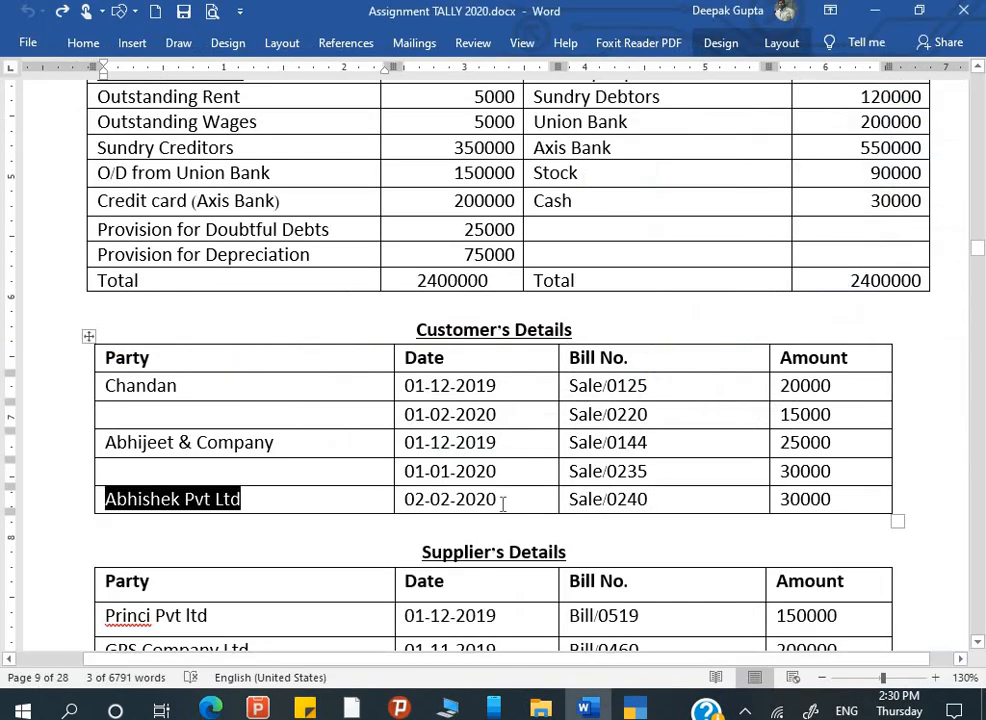
pyautogui.hotkey('alt', 'Tab')
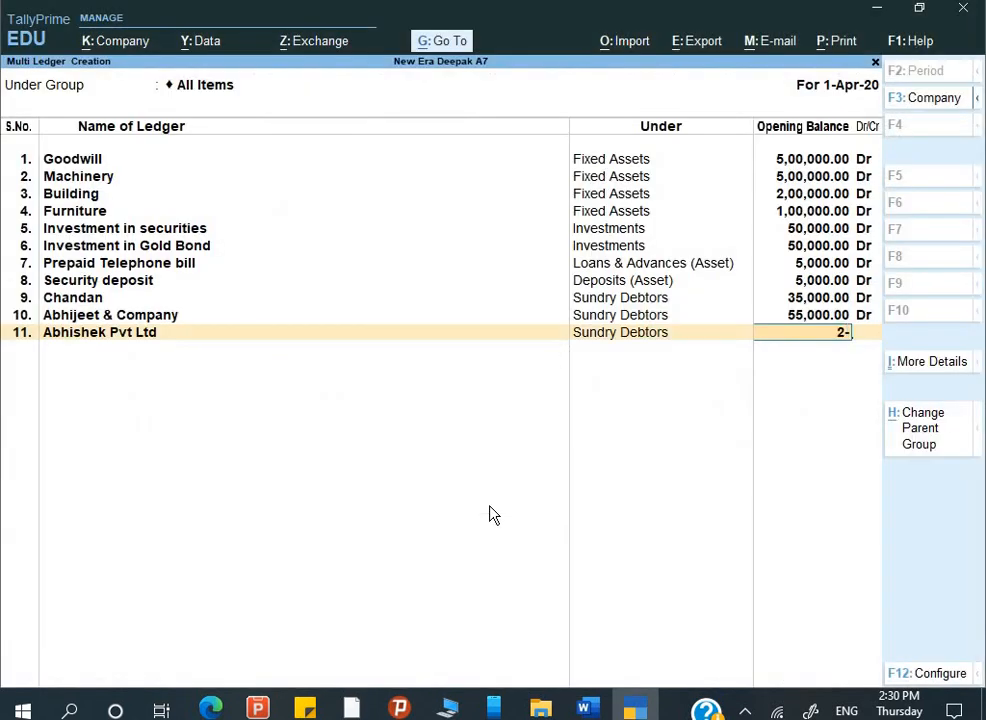
pyautogui.press('BackSpace')
pyautogui.press('BackSpace')
pyautogui.hotkey('alt', 'Tab')
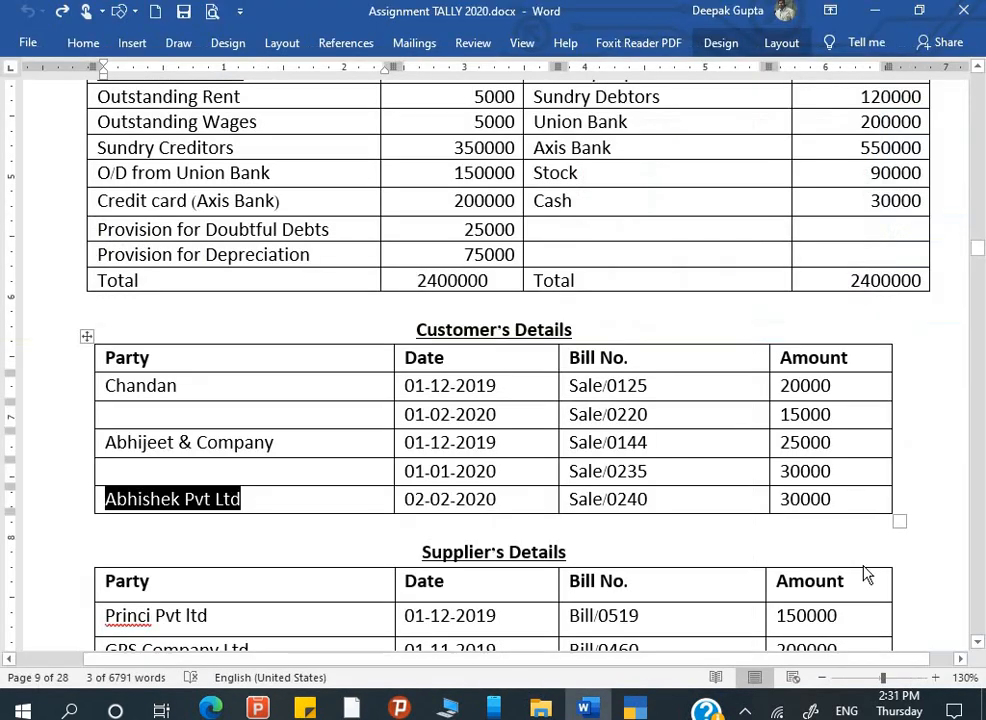
pyautogui.hotkey('alt', 'Tab')
pyautogui.write('30,000')
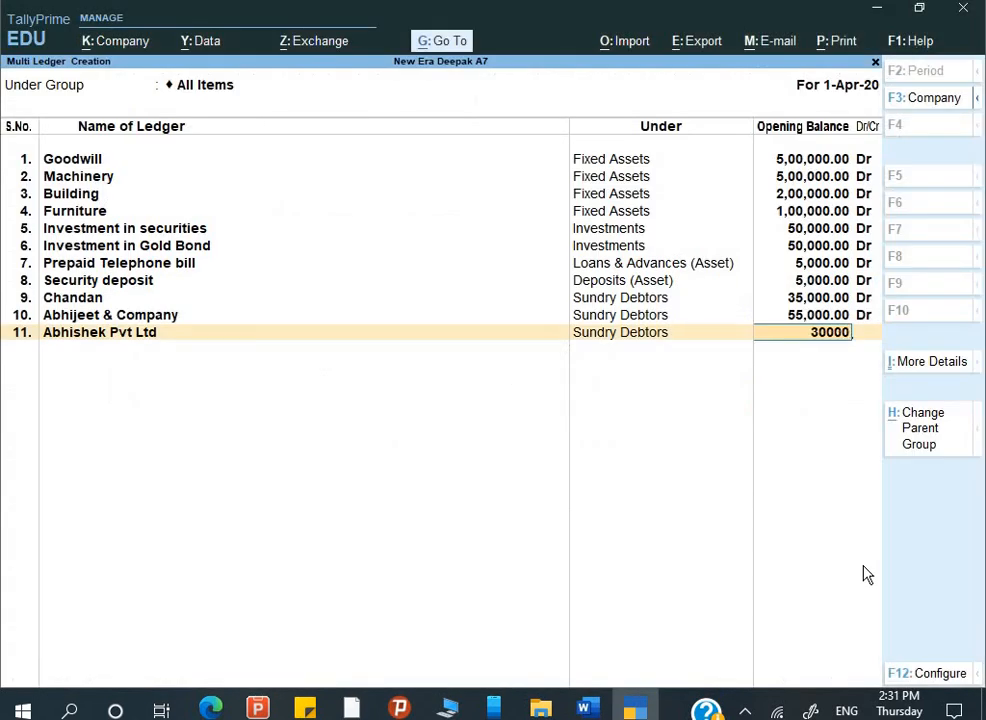
pyautogui.press('Return')
pyautogui.press('Return')
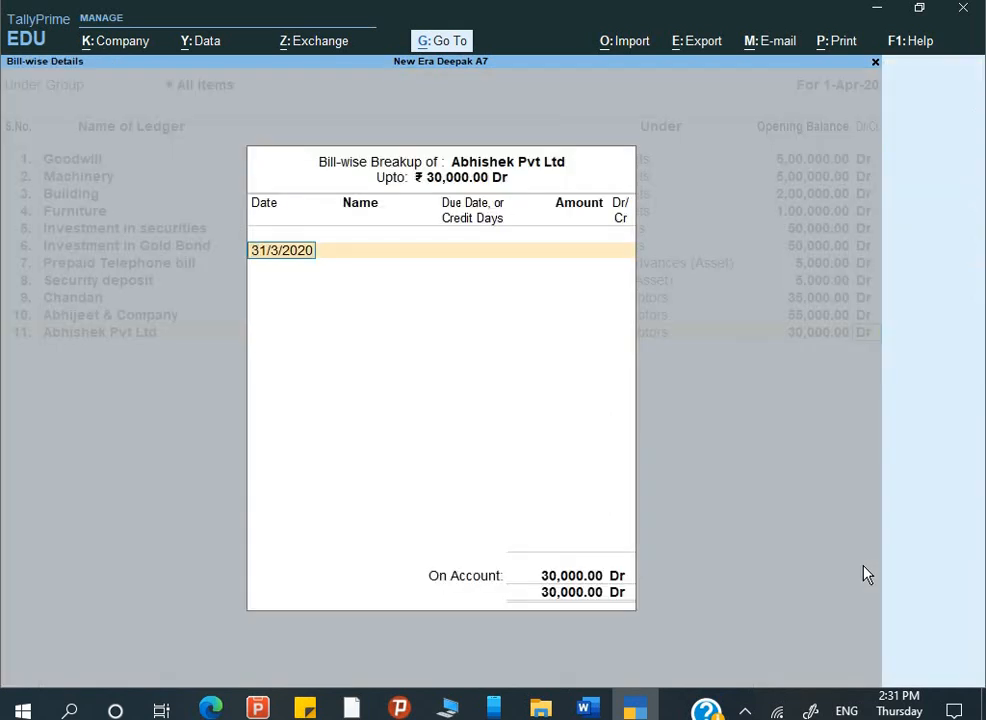
# Add Abhishek Pvt Ltd's bill to the breakup, dated 2/2/2020, with its bill number copied from Word
pyautogui.write('2-2')
pyautogui.press('Return')
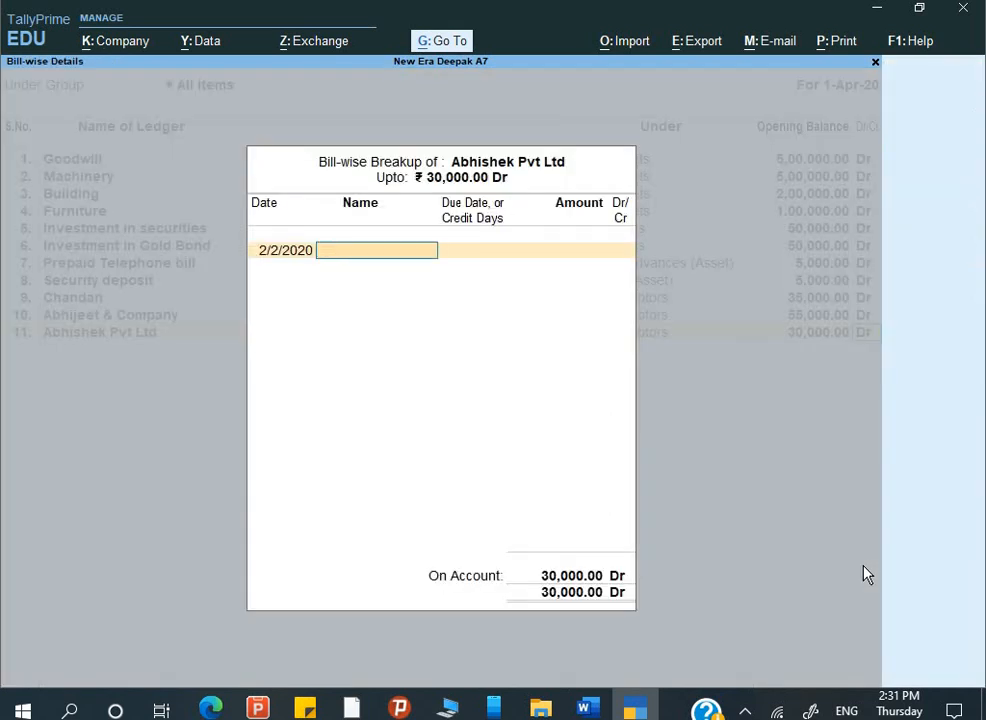
pyautogui.hotkey('alt', 'Tab')
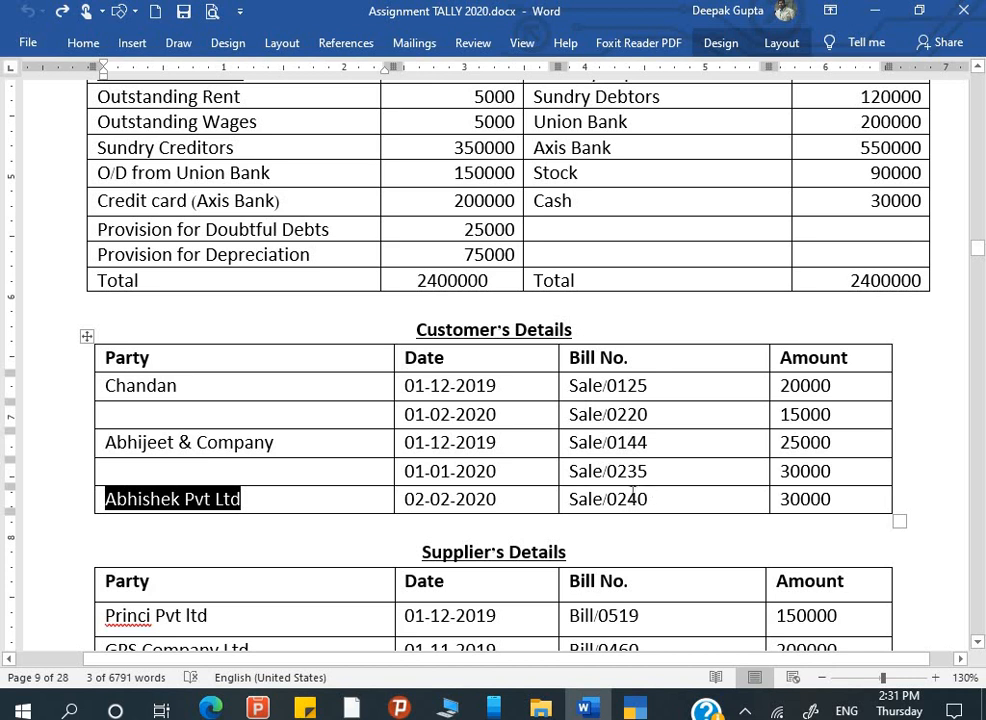
pyautogui.moveTo(633, 490); pyautogui.dragTo(537, 489)
pyautogui.click(589, 499)
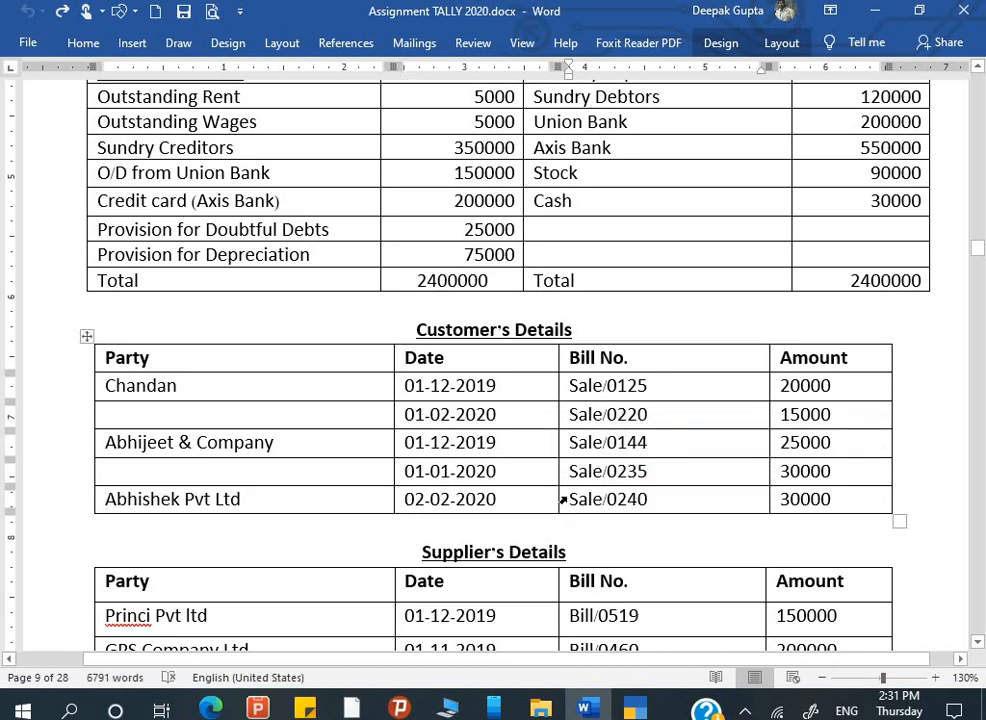
pyautogui.click(563, 499)
pyautogui.hotkey('ctrl', 'c')
pyautogui.hotkey('alt', 'Tab')
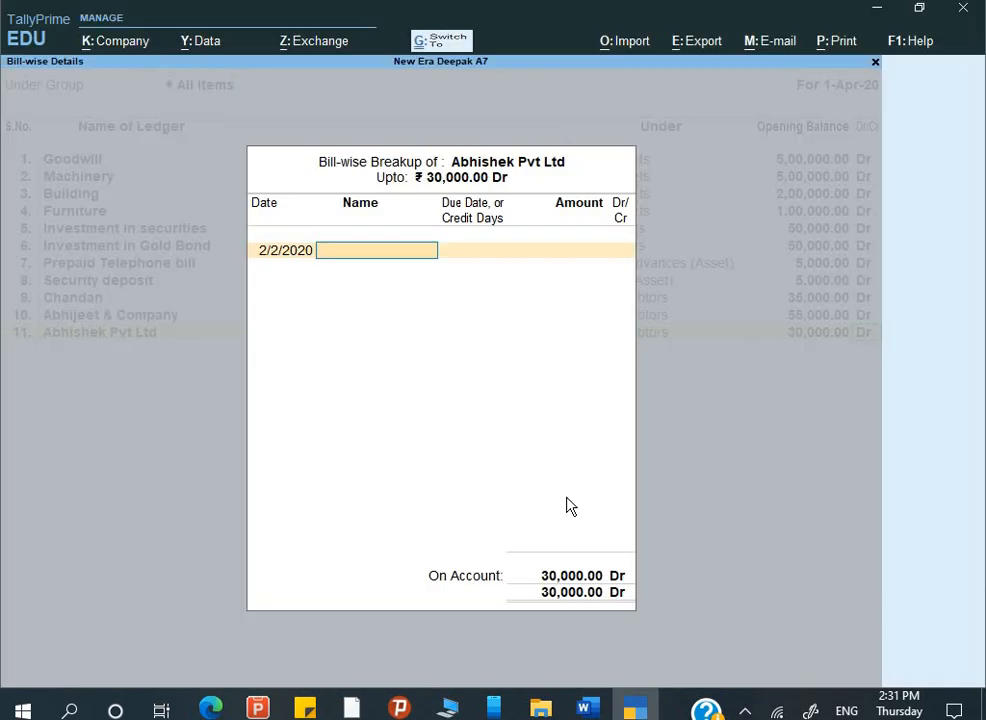
pyautogui.hotkey('ctrl', 'alt', 'v')
# Accept the default due date and full 30,000 Dr amount for Abhishek Pvt Ltd's bill, completing its bill-wise breakup
pyautogui.press('Return')
pyautogui.press('Return')
pyautogui.press('Return')
pyautogui.press('Return')
pyautogui.press('Return')
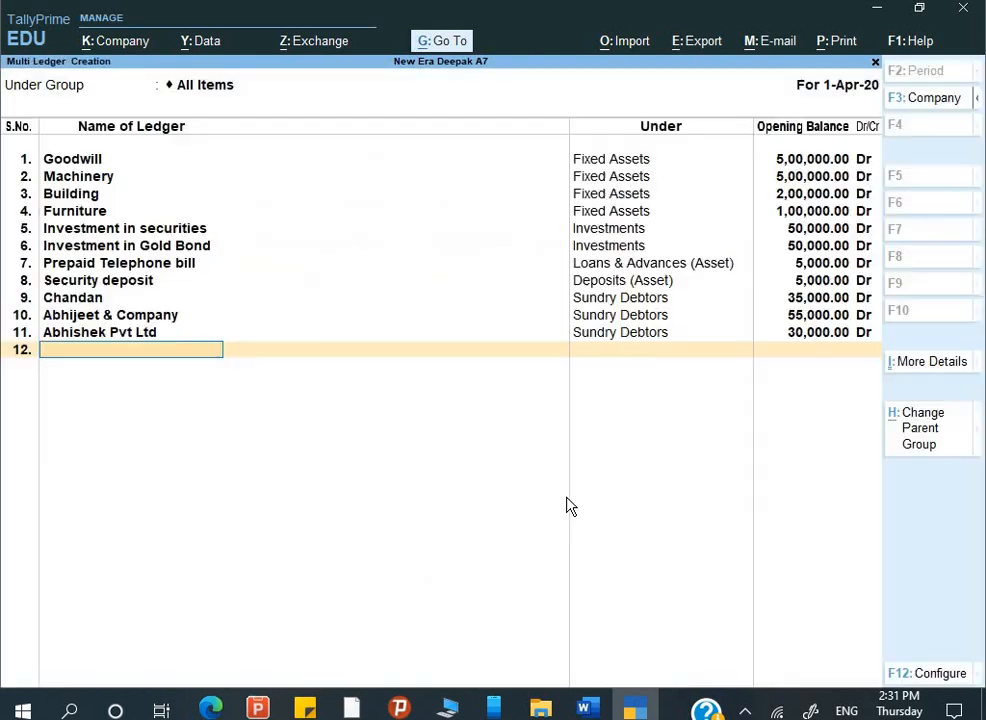
# Copy Union Bank from the balance sheet in Word into TallyPrime as the twelfth ledger, under Bank Accounts
pyautogui.hotkey('alt', 'Tab')
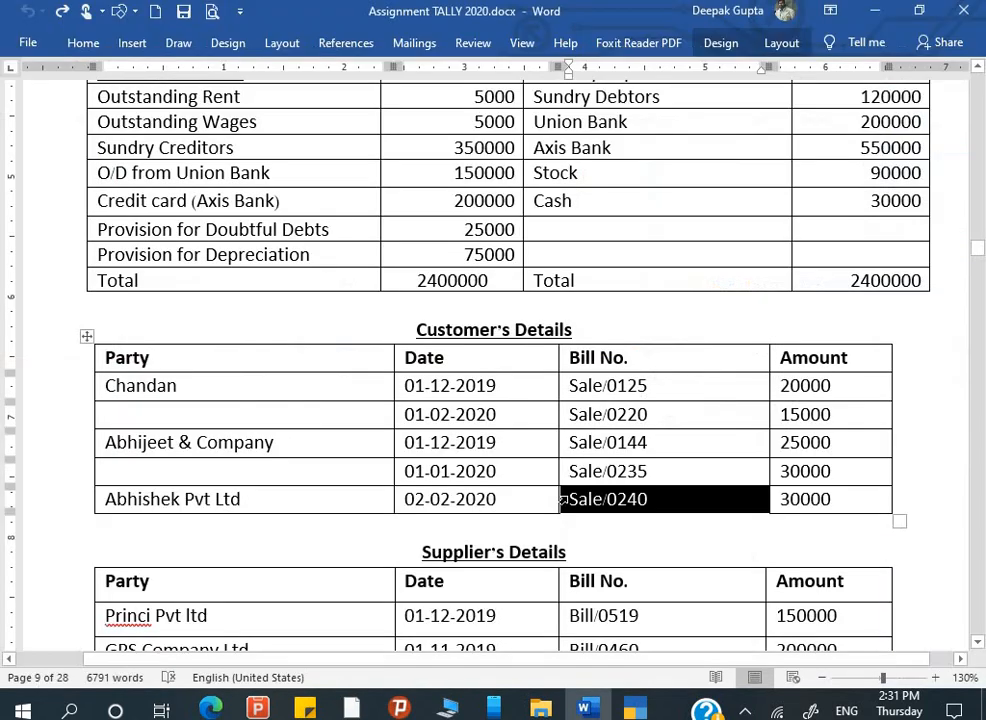
pyautogui.scroll(3, 565, 497)
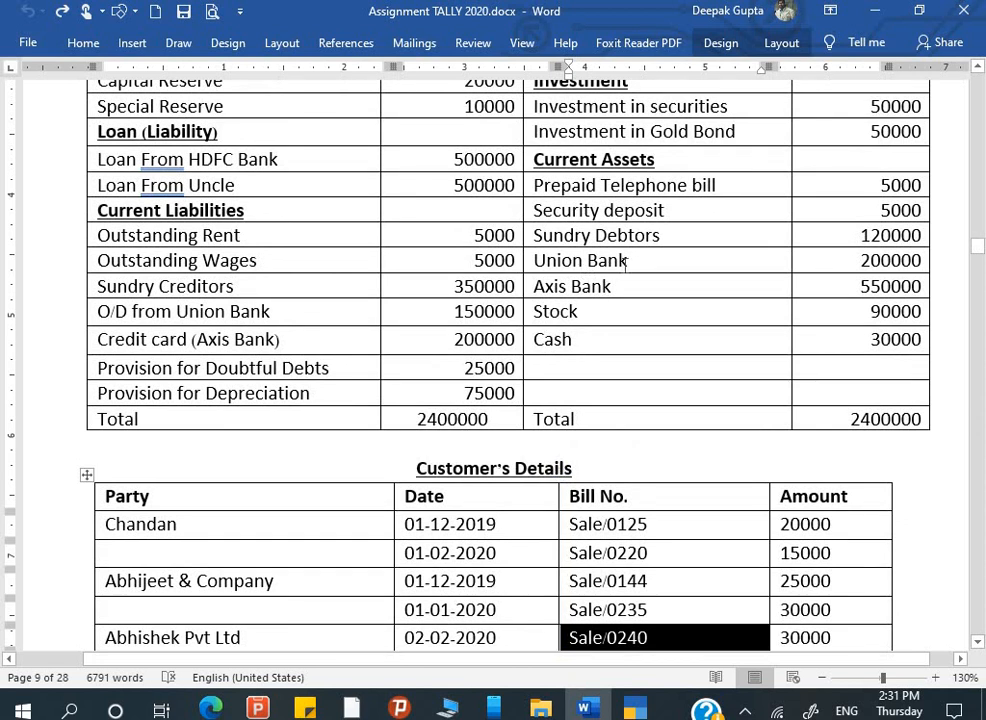
pyautogui.moveTo(638, 262); pyautogui.dragTo(526, 263)
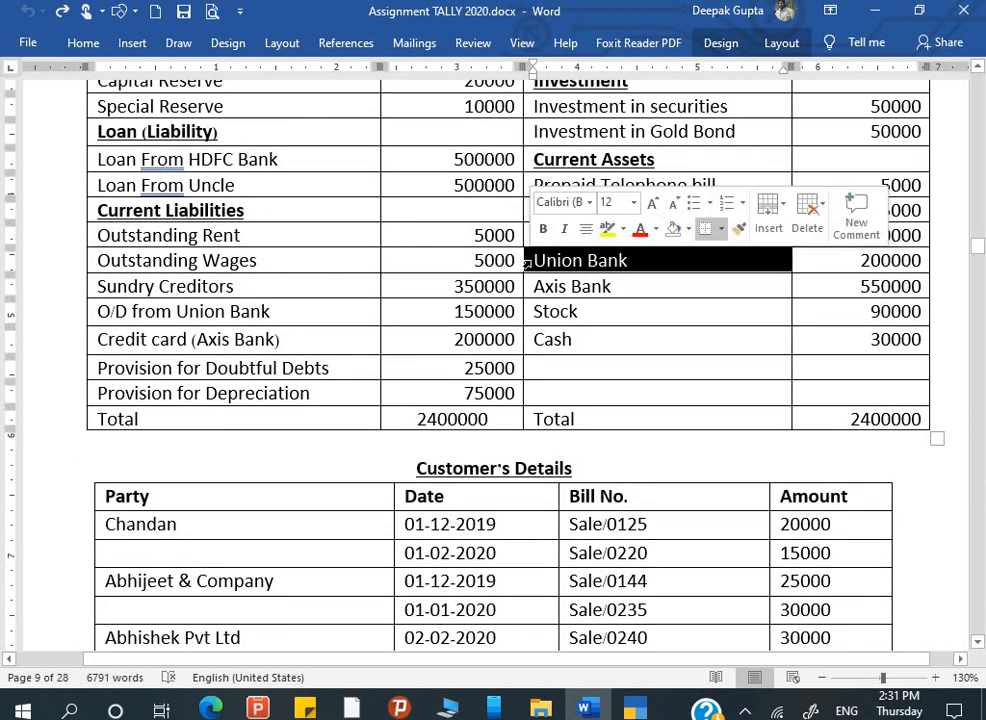
pyautogui.hotkey('ctrl', 'c')
pyautogui.hotkey('alt', 'Tab')
pyautogui.hotkey('ctrl', 'v')
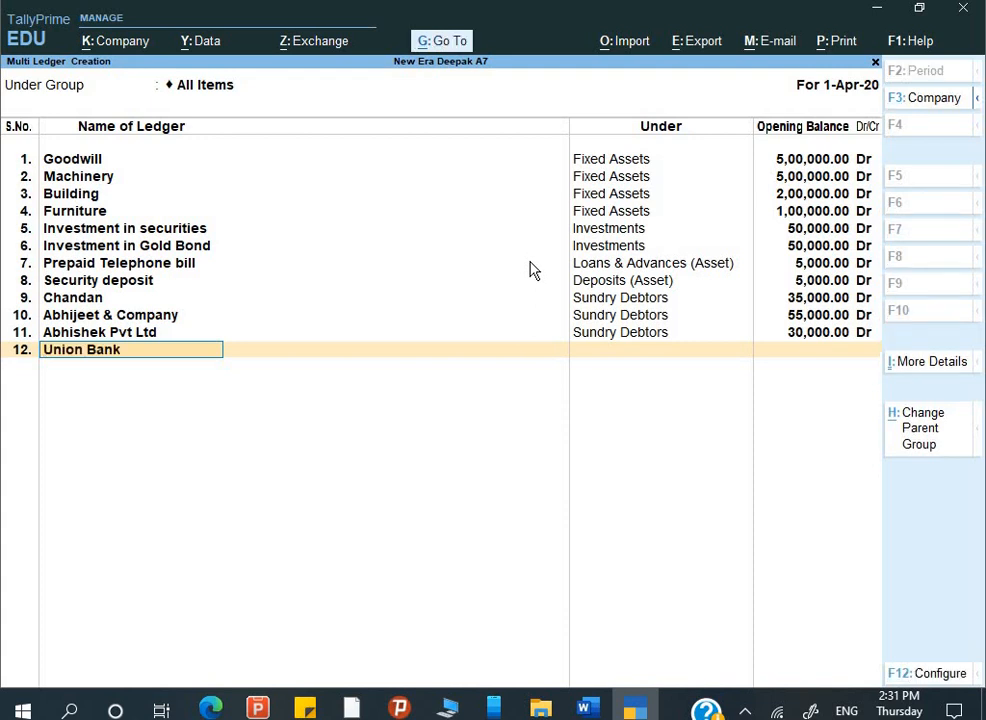
pyautogui.press('Return')
pyautogui.write('b')
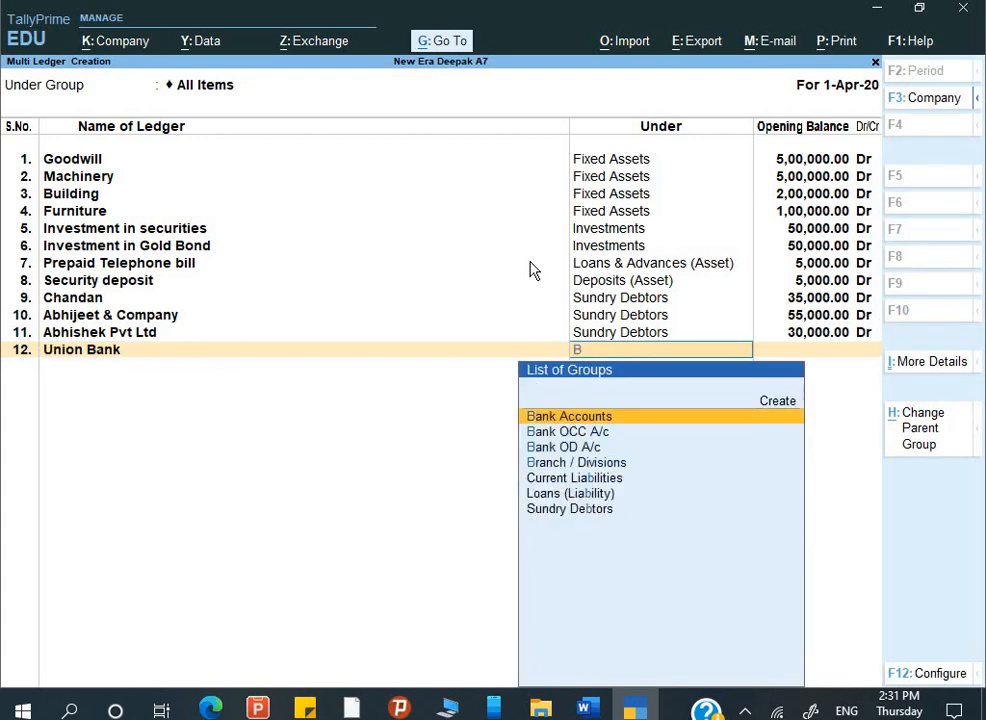
pyautogui.press('Return')
# Look up Union Bank's amount in Word and set its opening balance in TallyPrime to 2,00,000 Dr
pyautogui.hotkey('alt', 'Tab')
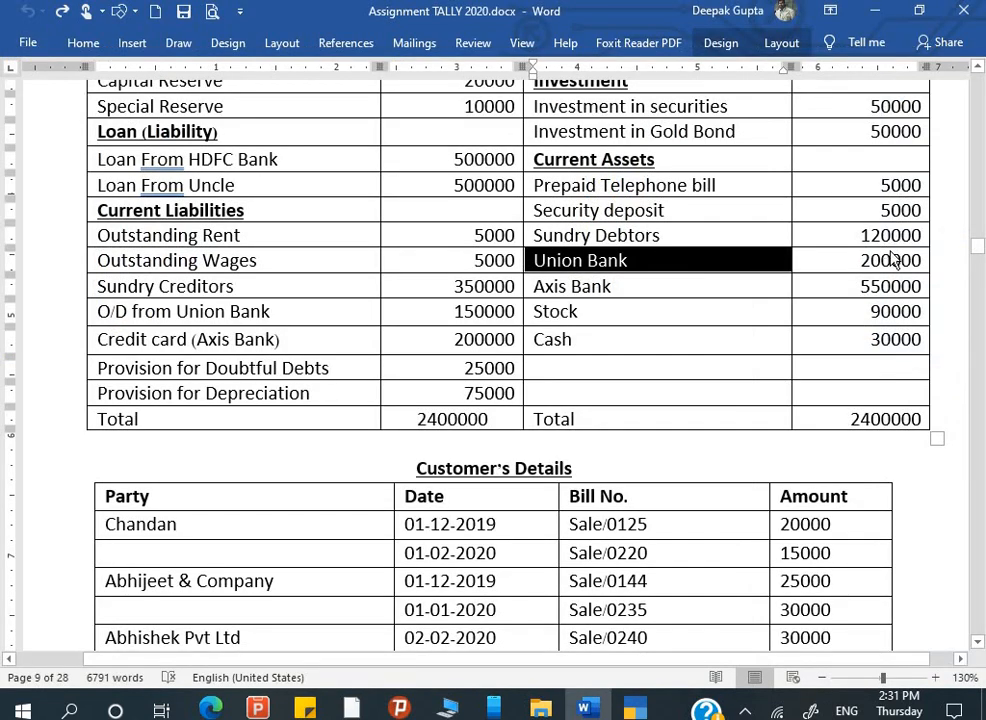
pyautogui.hotkey('alt', 'Tab')
pyautogui.write('200')
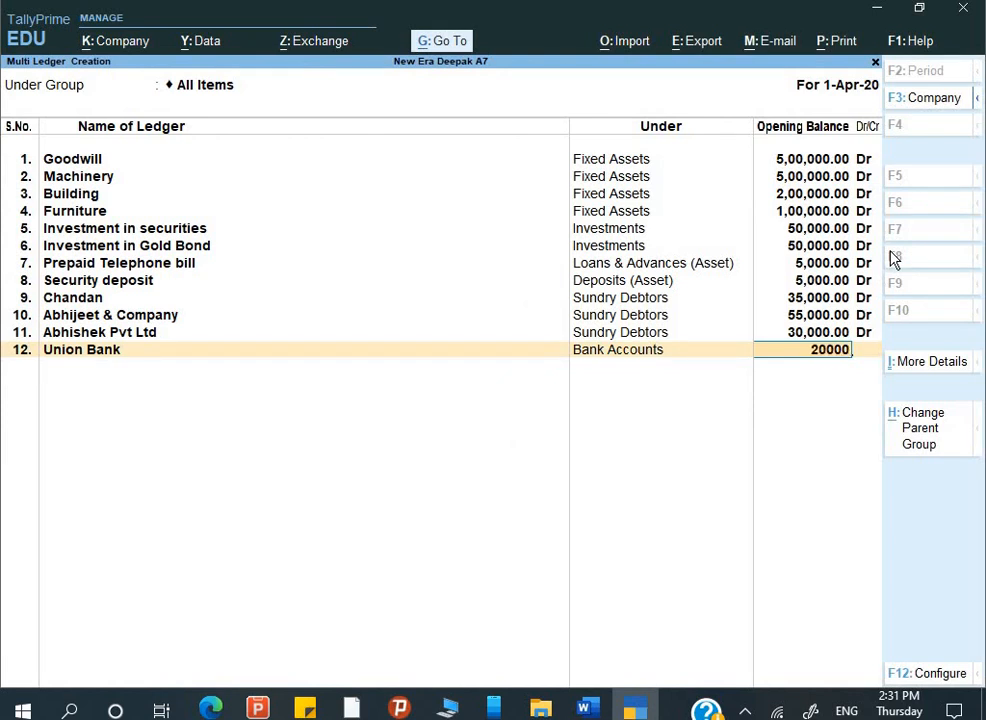
pyautogui.press('Return')
# Copy Axis Bank from the balance sheet in Word into TallyPrime as the thirteenth ledger, under Bank Accounts
pyautogui.hotkey('alt', 'Tab')
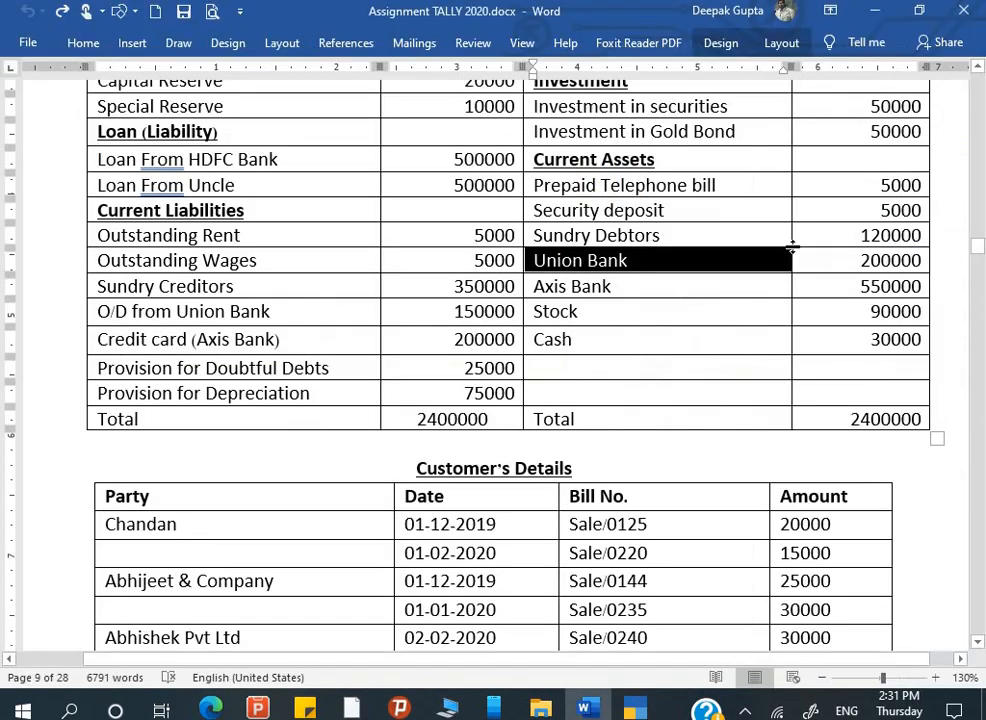
pyautogui.moveTo(617, 285); pyautogui.dragTo(523, 287)
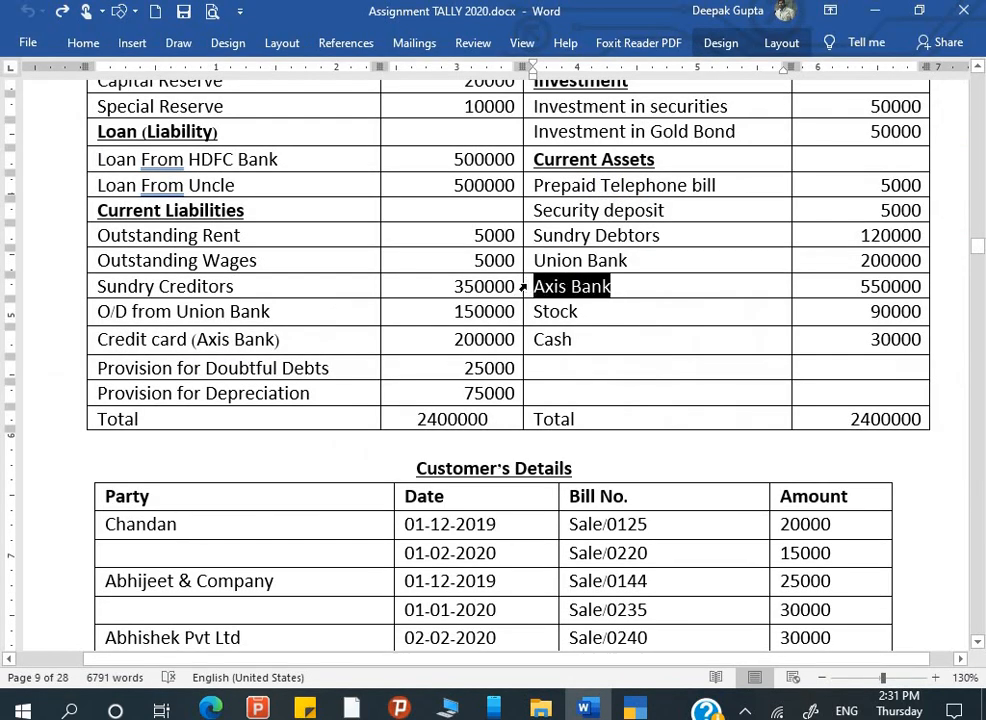
pyautogui.hotkey('alt', 'Tab')
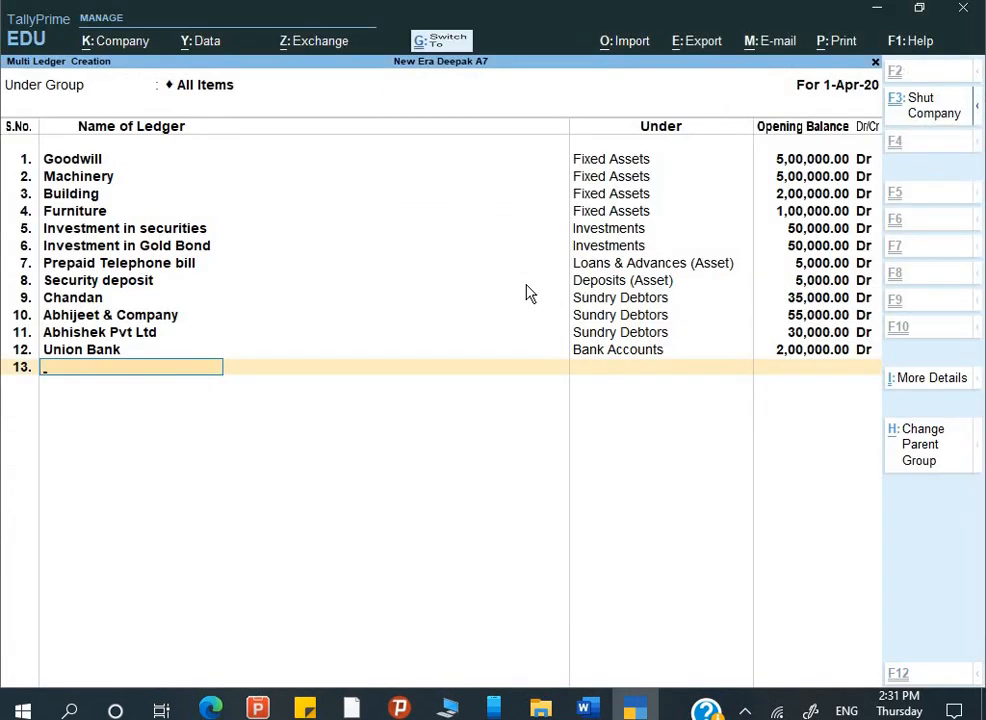
pyautogui.hotkey('ctrl', 'v')
pyautogui.press('Return')
pyautogui.press('Return')
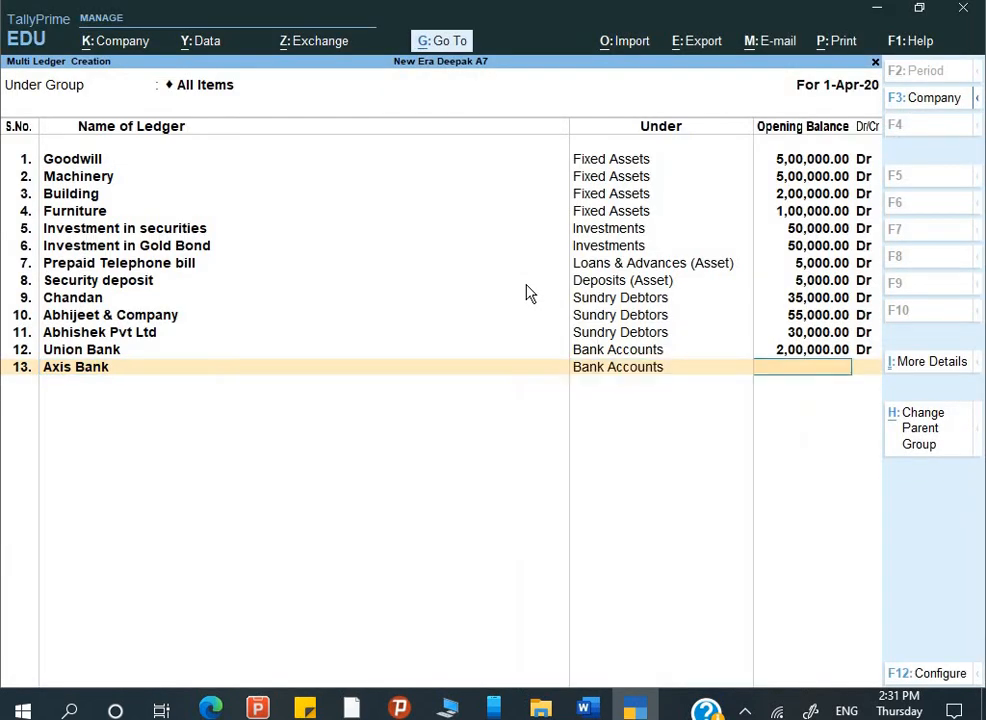
# Look up Axis Bank's amount in Word and set its opening balance in TallyPrime to 5,50,000 Dr
pyautogui.hotkey('alt', 'Tab')
pyautogui.hotkey('alt', 'Tab')
pyautogui.write('55000')
pyautogui.press('Return')
pyautogui.press('Return')
# Check the next asset in Word and add Opening Stock in TallyPrime as the fourteenth ledger, under Stock-in-Hand
pyautogui.hotkey('alt', 'Tab')
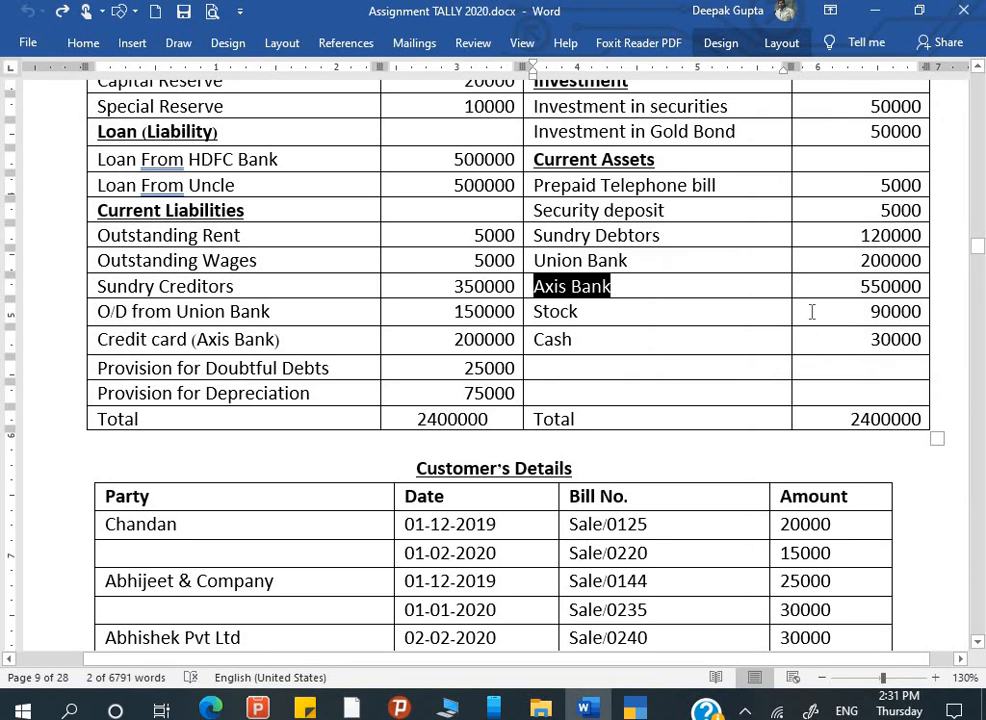
pyautogui.hotkey('alt', 'Tab')
pyautogui.write('O')
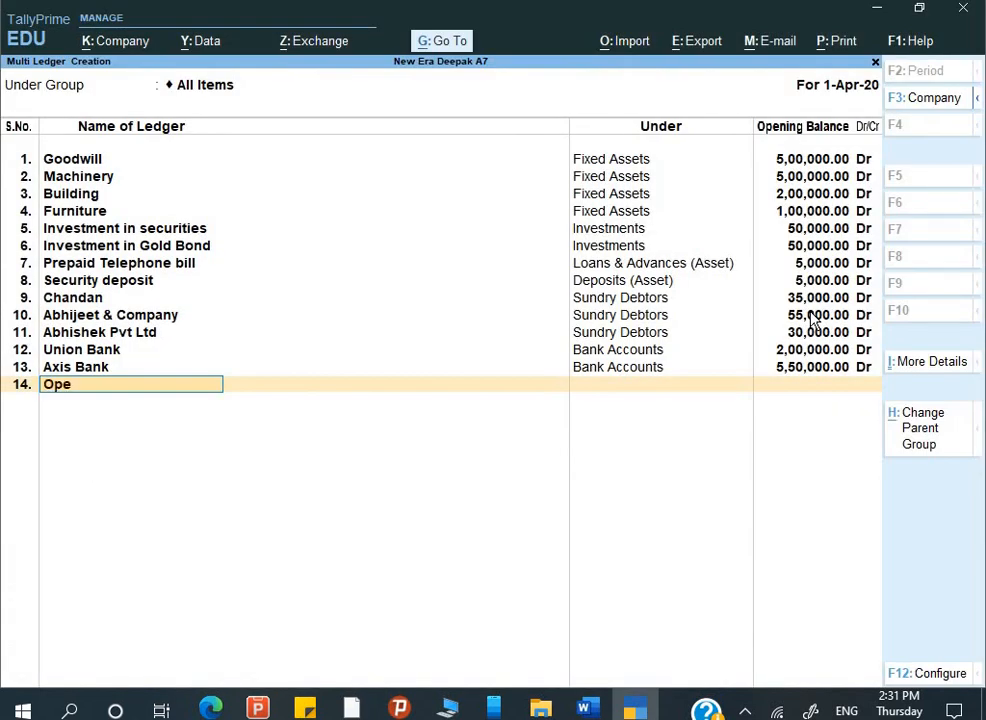
pyautogui.write('pening Stoc')
pyautogui.press('Return')
pyautogui.write('S')
pyautogui.press('Up')
pyautogui.press('Up')
pyautogui.press('Up')
pyautogui.press('Up')
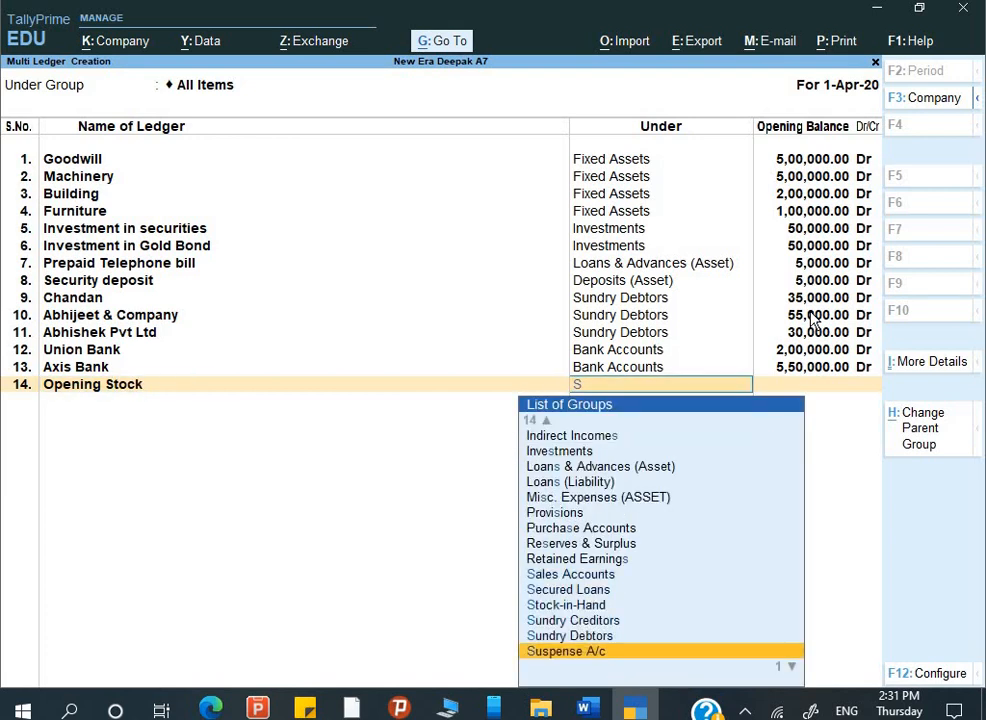
pyautogui.press('Return')
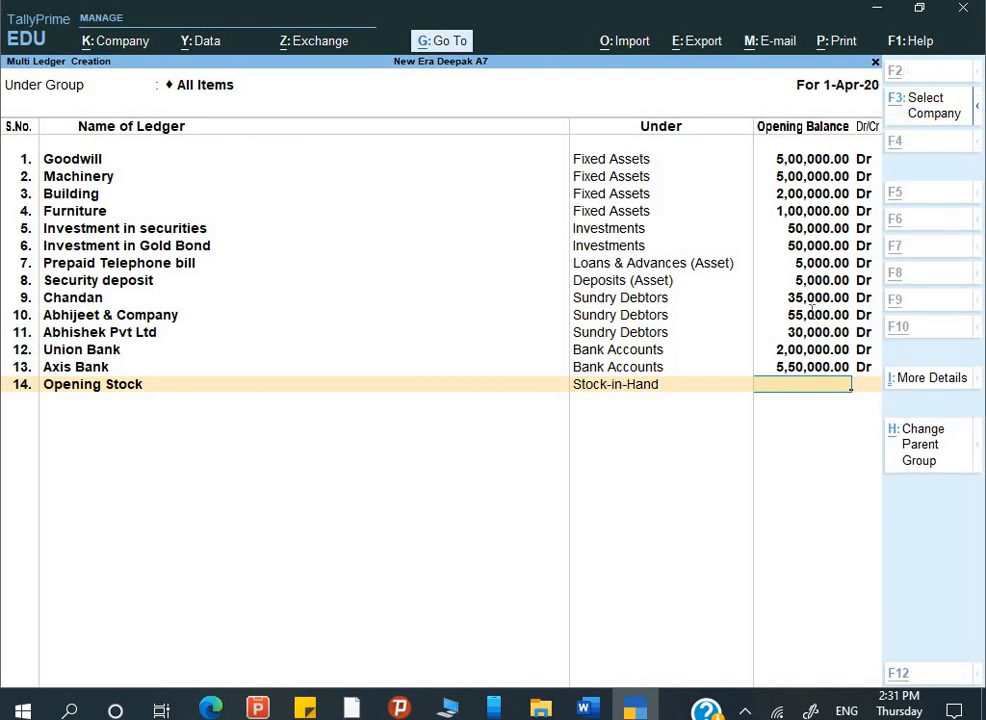
# Look up the stock amount in Word and set Opening Stock's opening balance in TallyPrime to 90,000 Dr
pyautogui.hotkey('alt', 'Tab')
pyautogui.hotkey('alt', 'Tab')
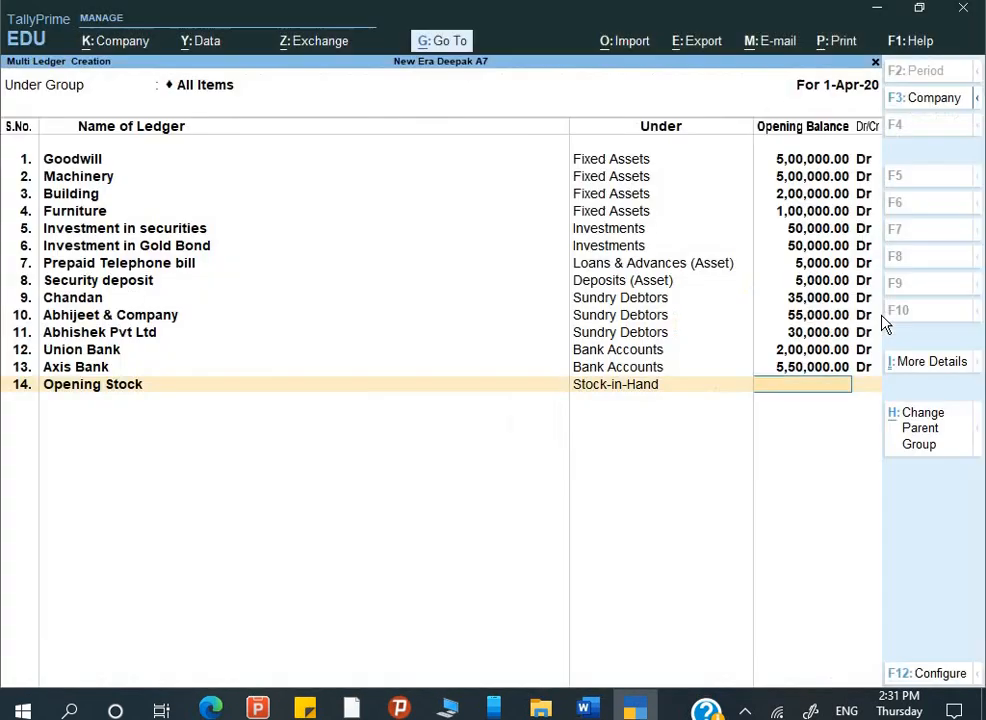
pyautogui.write('90000')
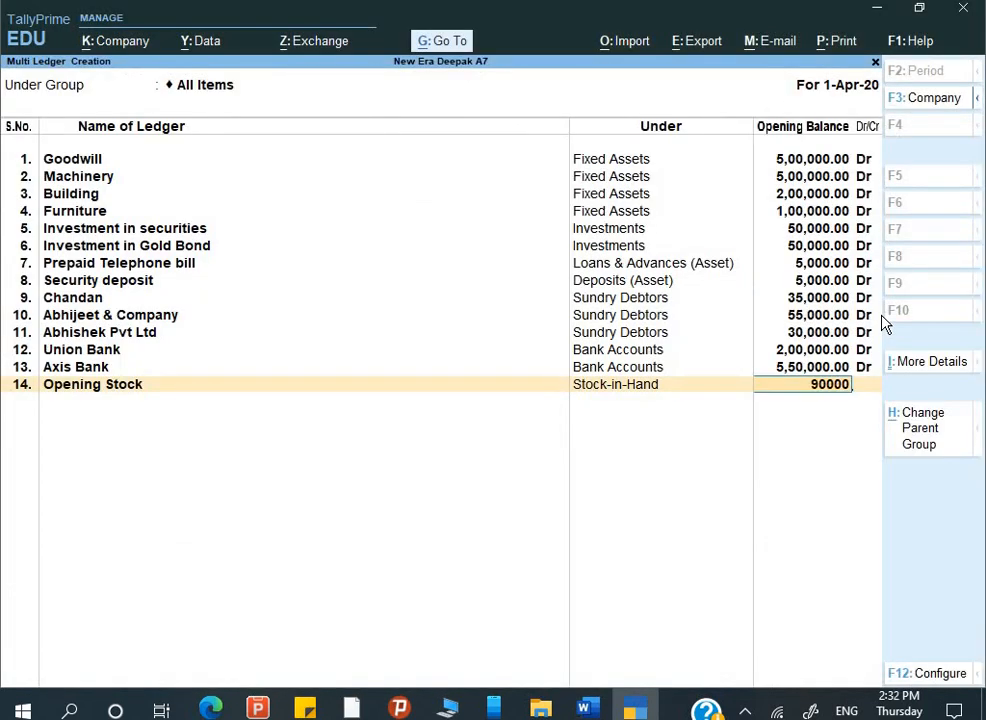
pyautogui.press('Return')
pyautogui.press('Return')
# Check the remaining balance sheet assets in Word, and save the batch of asset ledgers in TallyPrime
pyautogui.hotkey('alt', 'Tab')
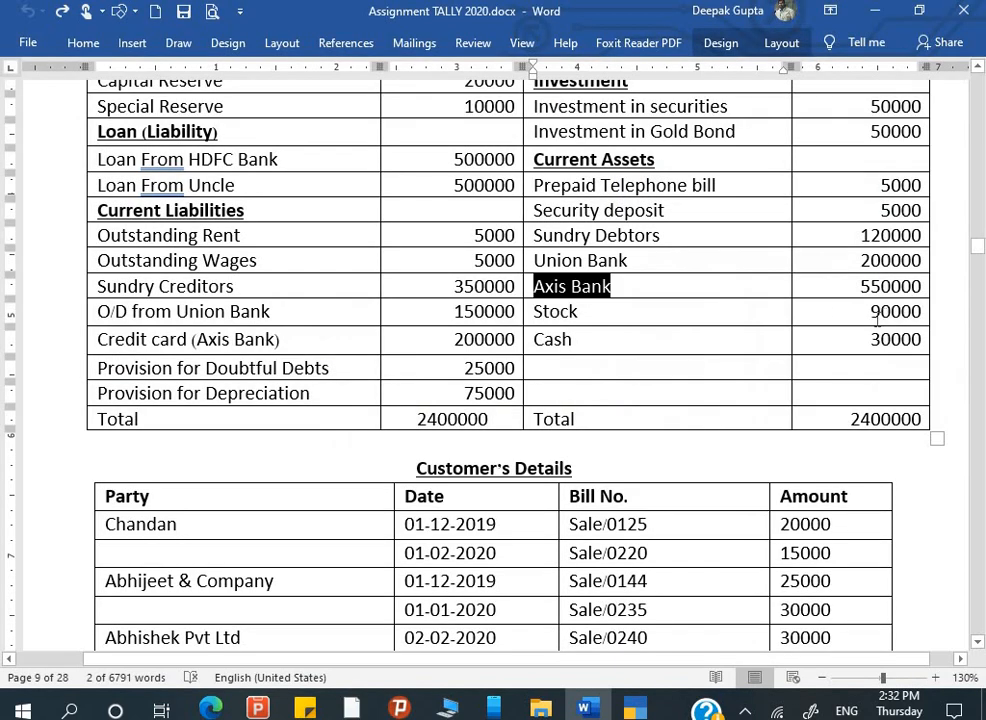
pyautogui.hotkey('alt', 'Tab')
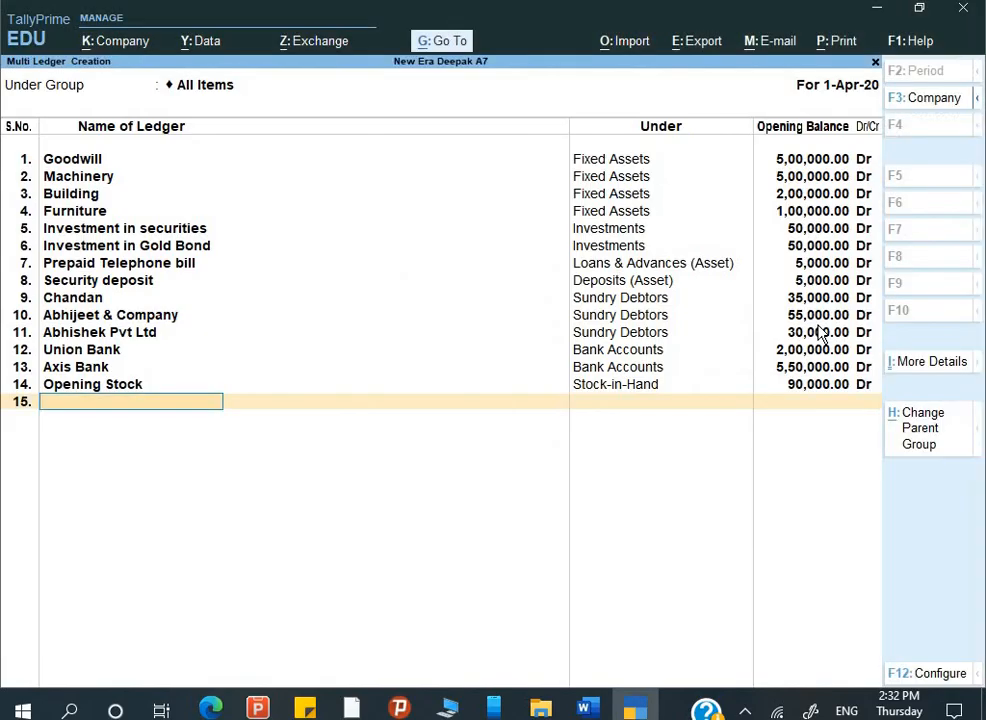
pyautogui.press('Return')
pyautogui.press('Return')
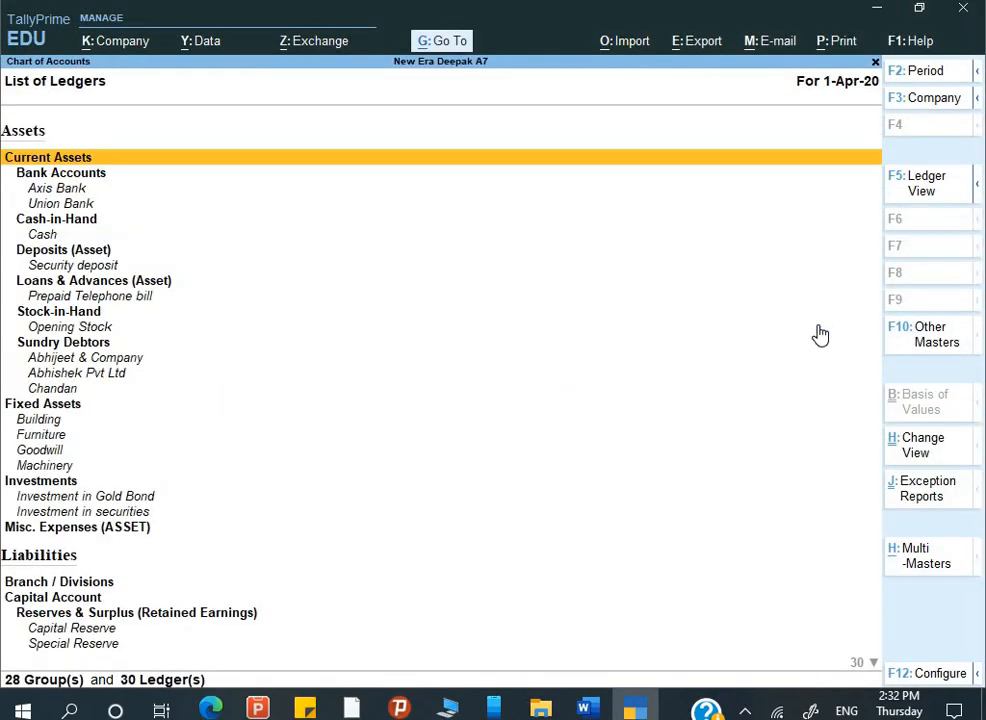
# Open the Chart of Accounts ledgers for multiple alteration with all groups included
pyautogui.press('Escape')
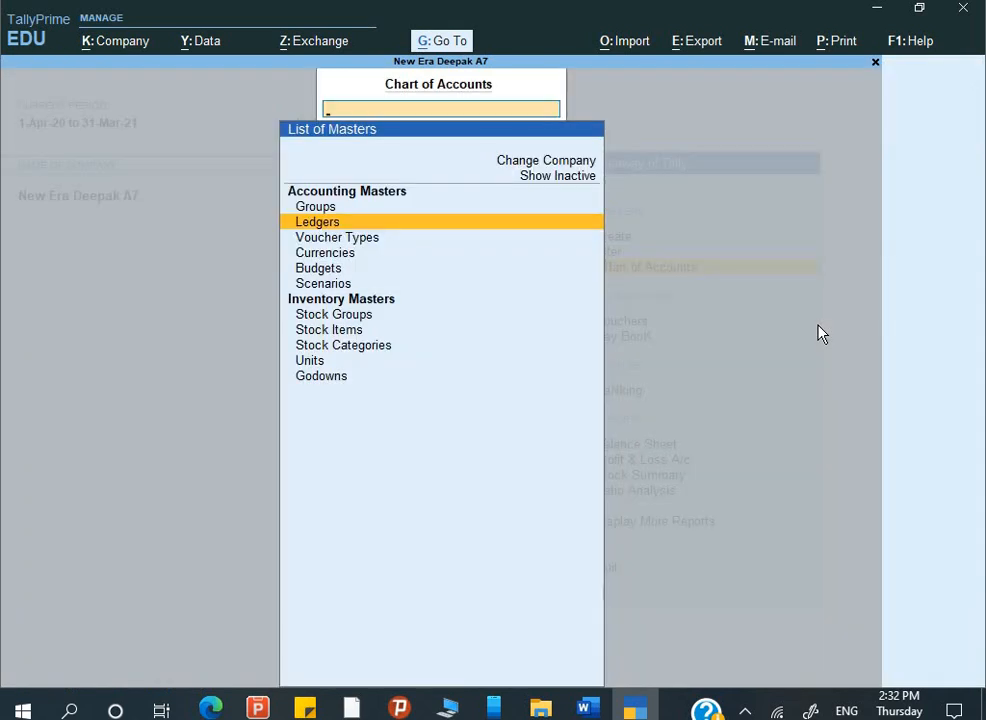
pyautogui.press('Return')
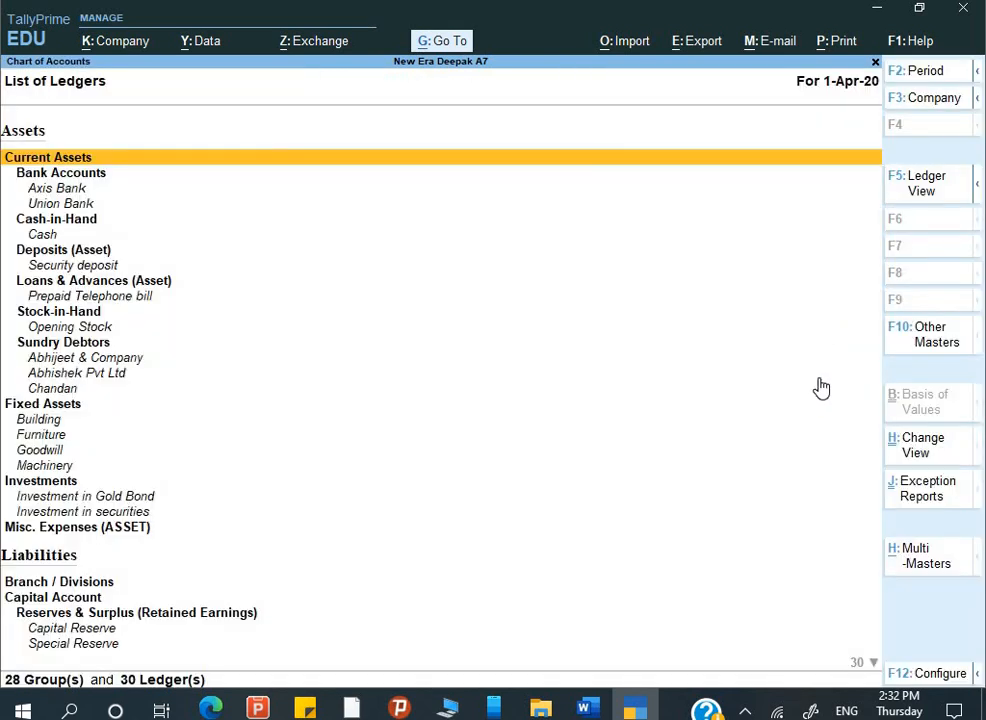
pyautogui.click(918, 568)
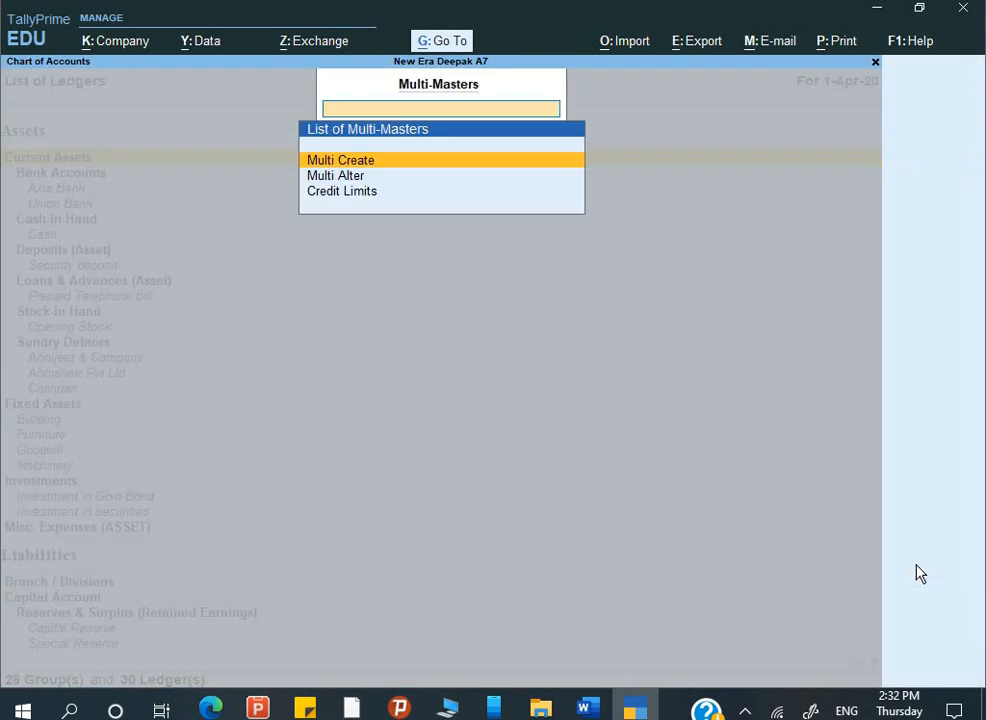
pyautogui.press('Down')
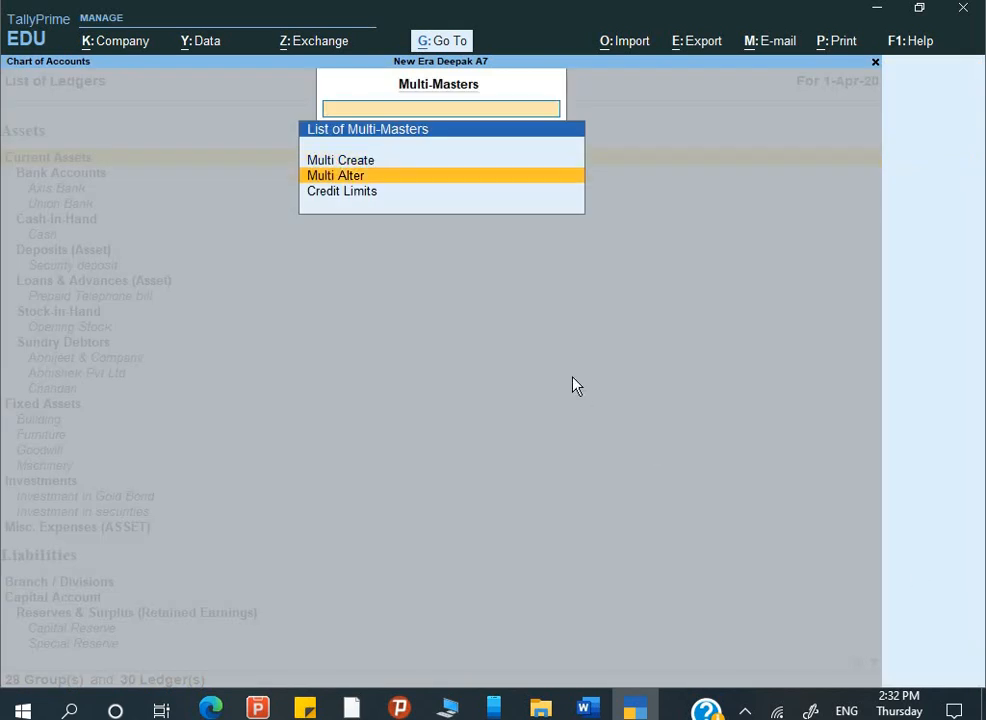
pyautogui.press('Return')
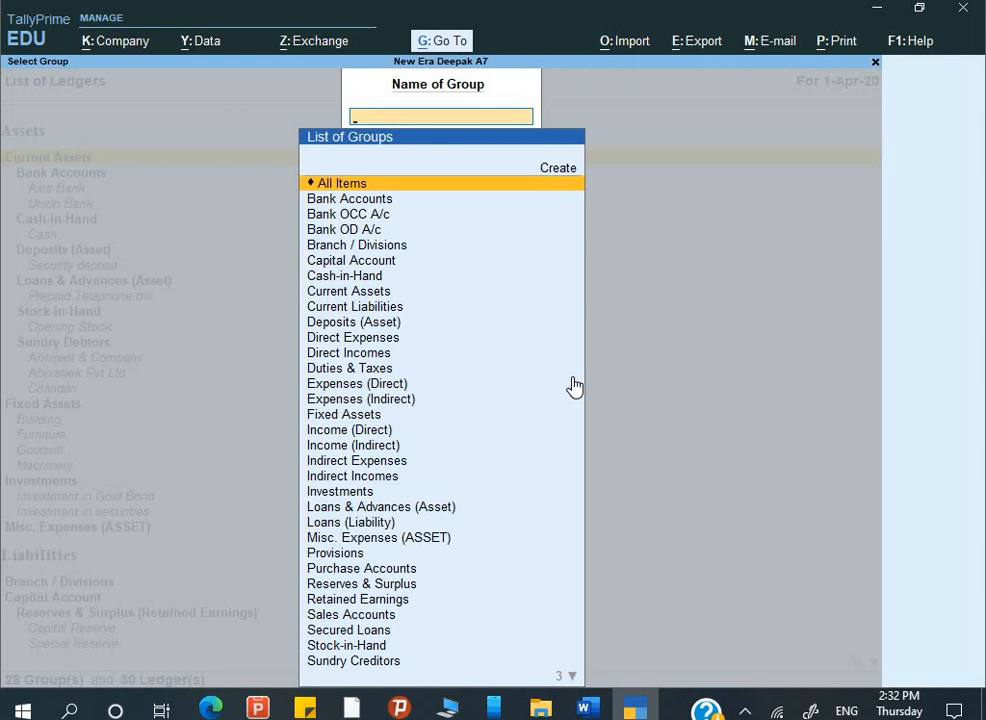
pyautogui.press('Return')
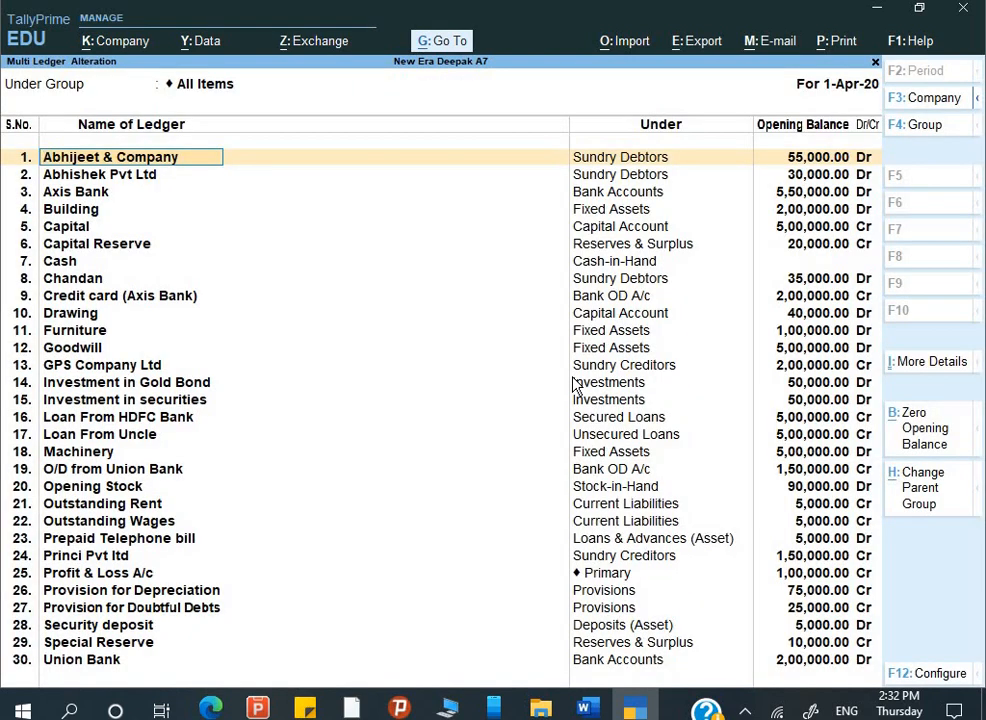
# Look up the cash amount in Word and set the existing Cash ledger's opening balance to 30,000 Dr
pyautogui.press('Down')
pyautogui.press('Down')
pyautogui.press('Down')
pyautogui.press('Down')
pyautogui.press('Down')
pyautogui.press('Down')
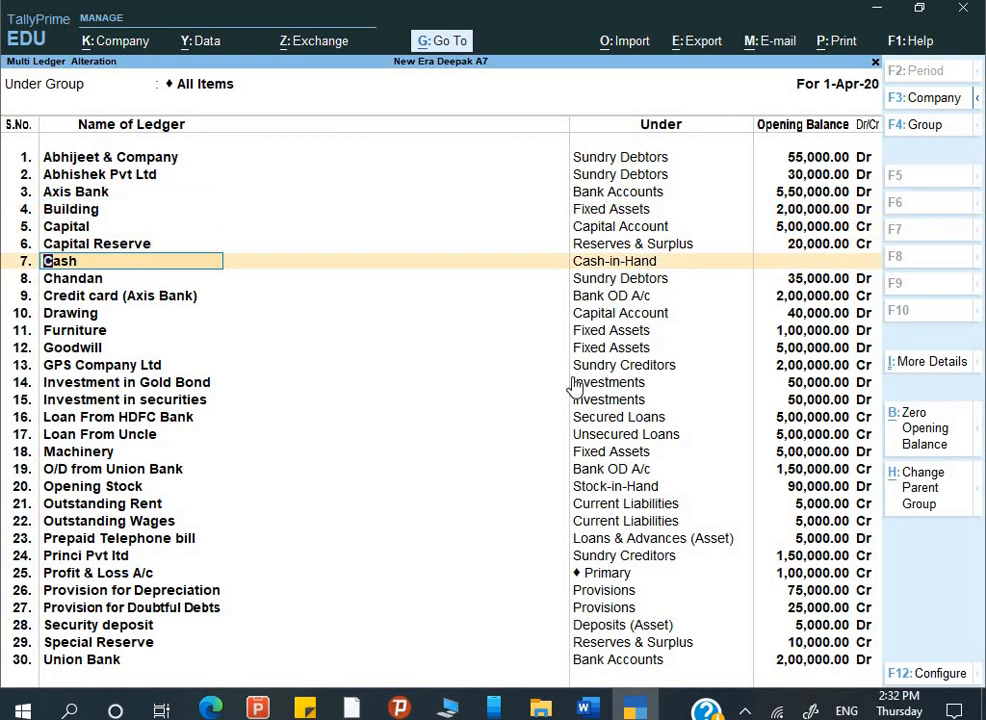
pyautogui.press('Return')
pyautogui.press('Return')
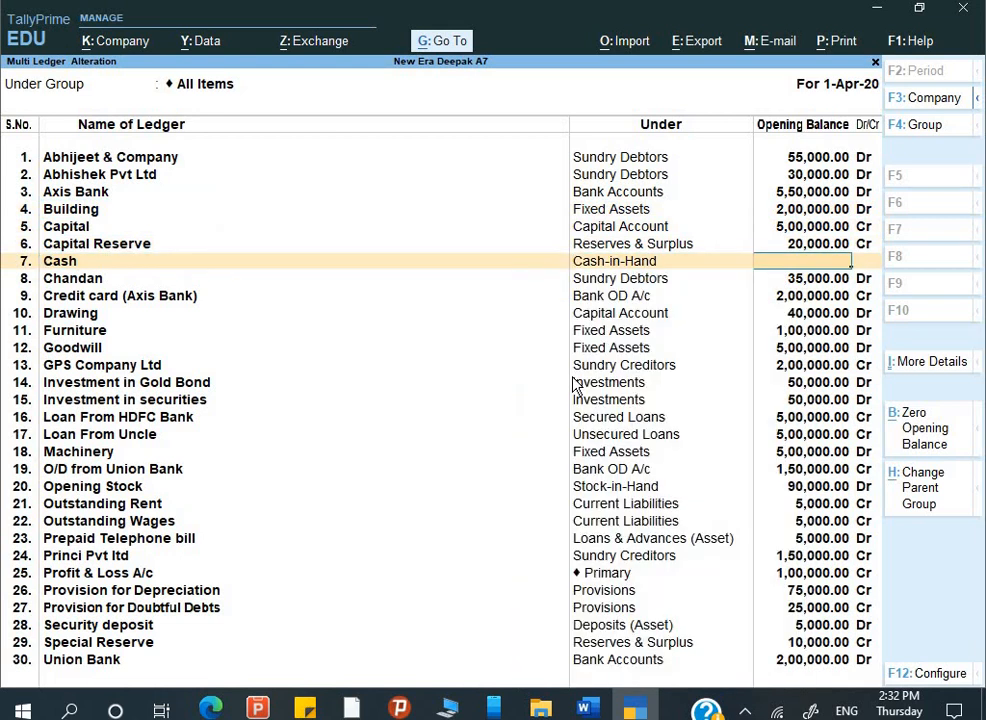
pyautogui.hotkey('alt', 'Tab')
pyautogui.hotkey('alt', 'Tab')
pyautogui.write('30000')
pyautogui.press('Return')
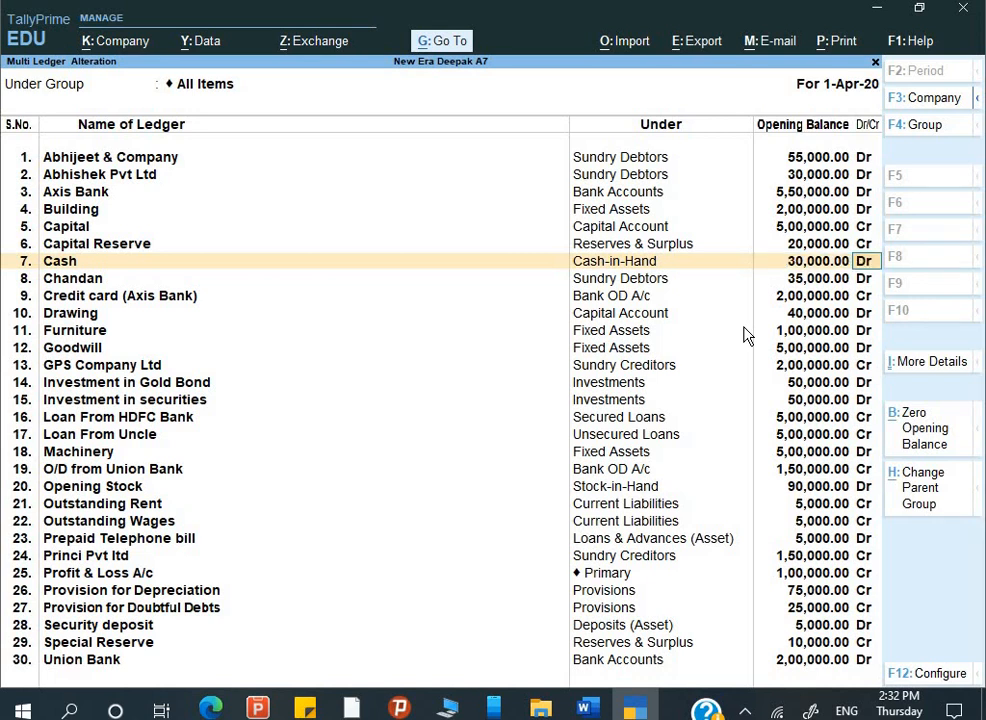
pyautogui.press('Return')
# Save the altered ledgers and return to the Gateway of Tally
pyautogui.press('ctrl')
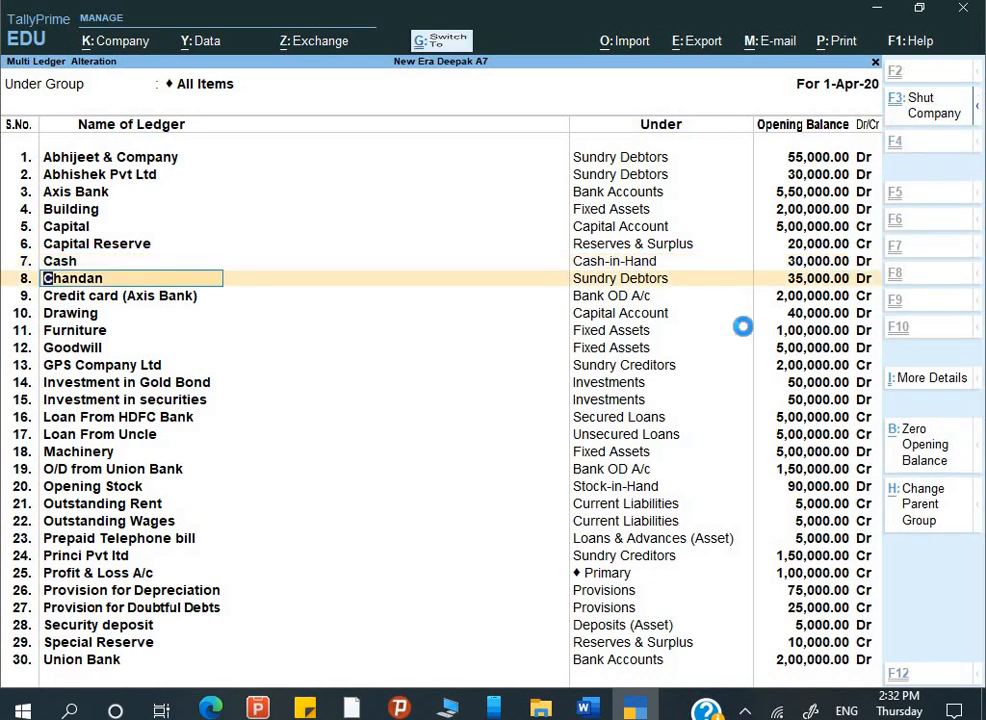
pyautogui.hotkey('ctrl', 'a')
pyautogui.press('Escape')
pyautogui.press('Escape')
pyautogui.press('Escape')
pyautogui.press('Escape')
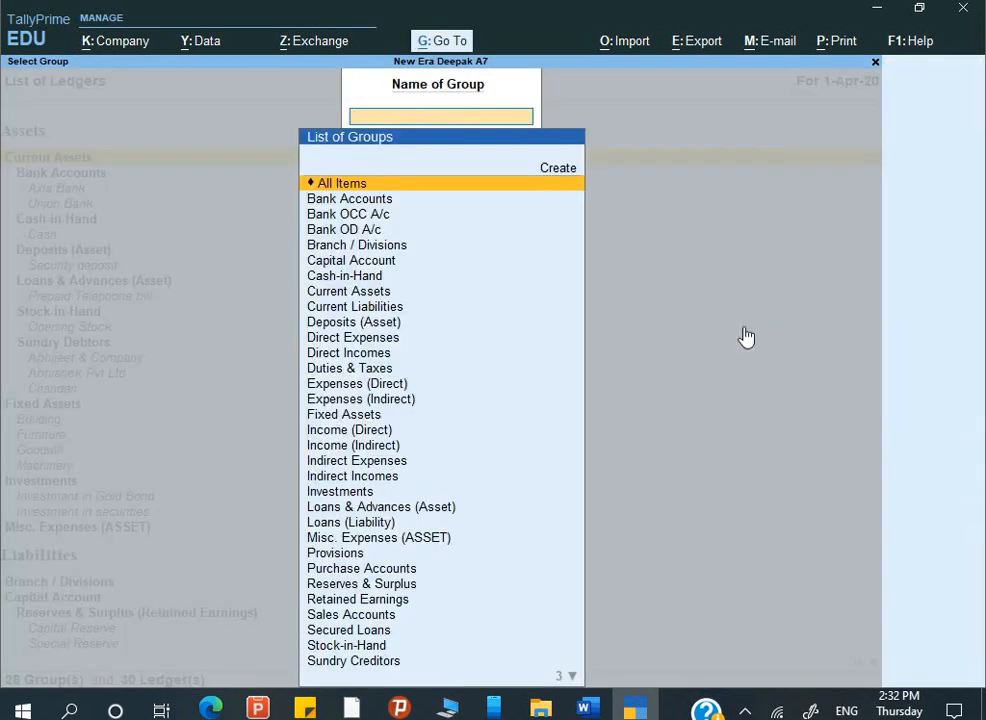
pyautogui.press('Escape')
# Review the Customer's Details and Supplier's Details tables below the balance sheet in Word
pyautogui.hotkey('alt', 'Tab')
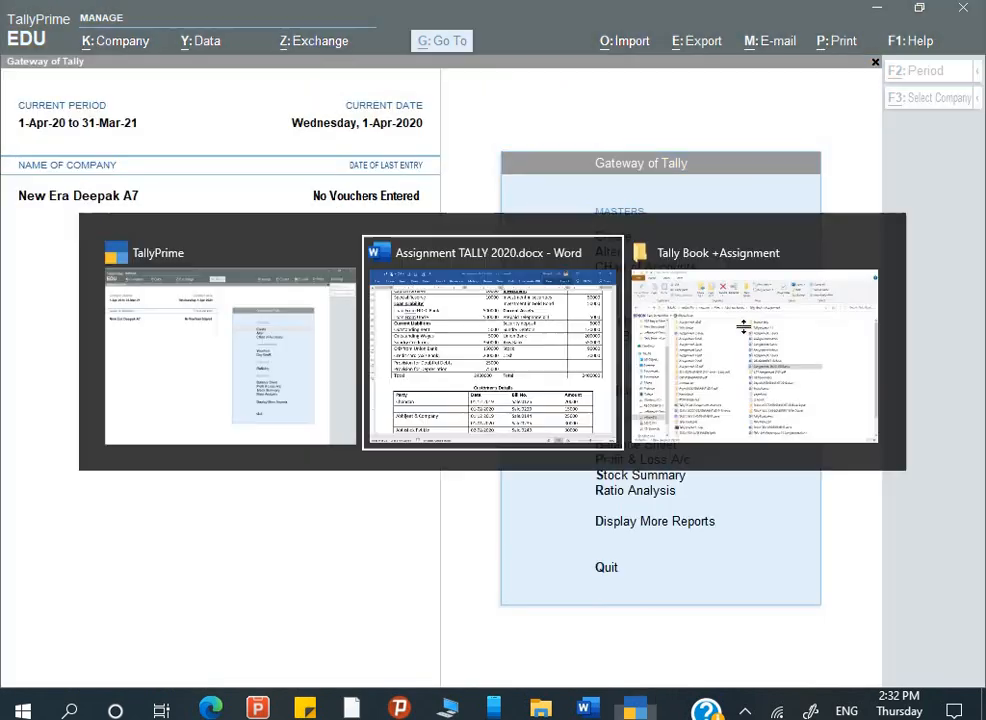
pyautogui.scroll(-5, 476, 545)
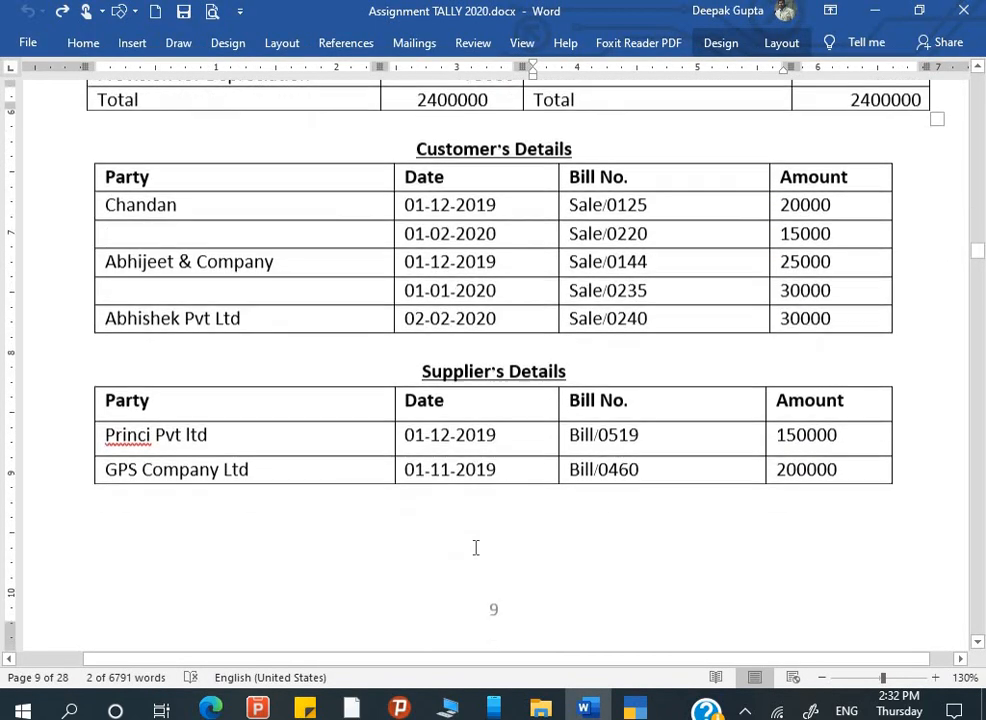
pyautogui.scroll(3, 480, 545)
# Switch to TallyPrime, open the balance sheet in detailed view and compare it with the assignment's balance sheet in Word
pyautogui.hotkey('alt', 'Tab')
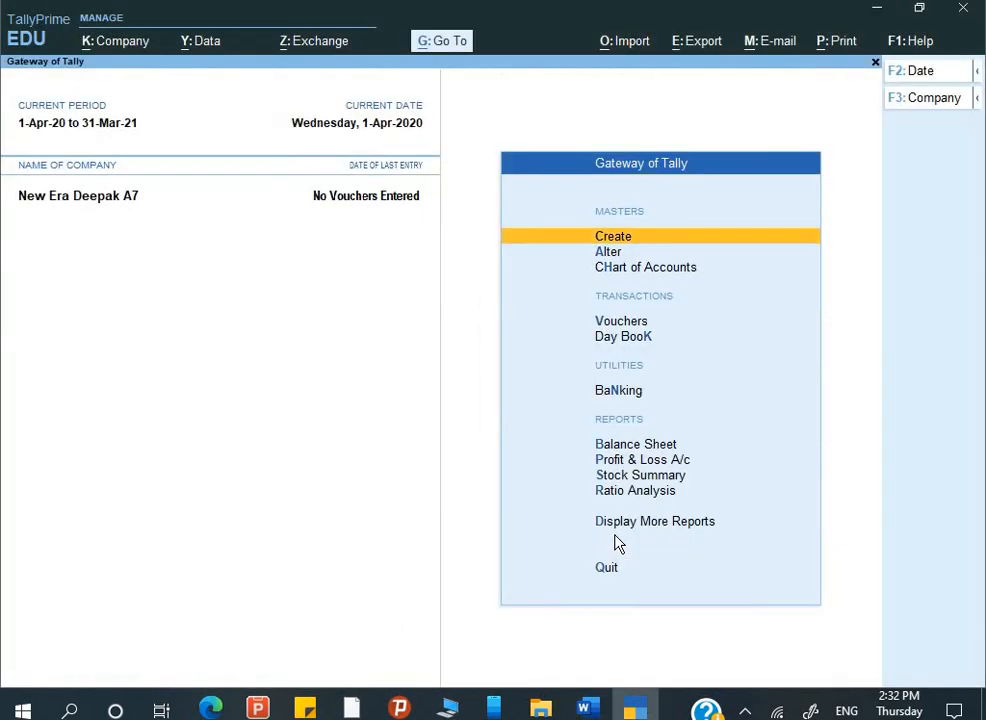
pyautogui.press('Up')
pyautogui.press('Down')
pyautogui.press('Down')
pyautogui.press('Down')
pyautogui.press('Down')
pyautogui.press('Down')
pyautogui.press('Down')
pyautogui.press('Down')
pyautogui.press('Down')
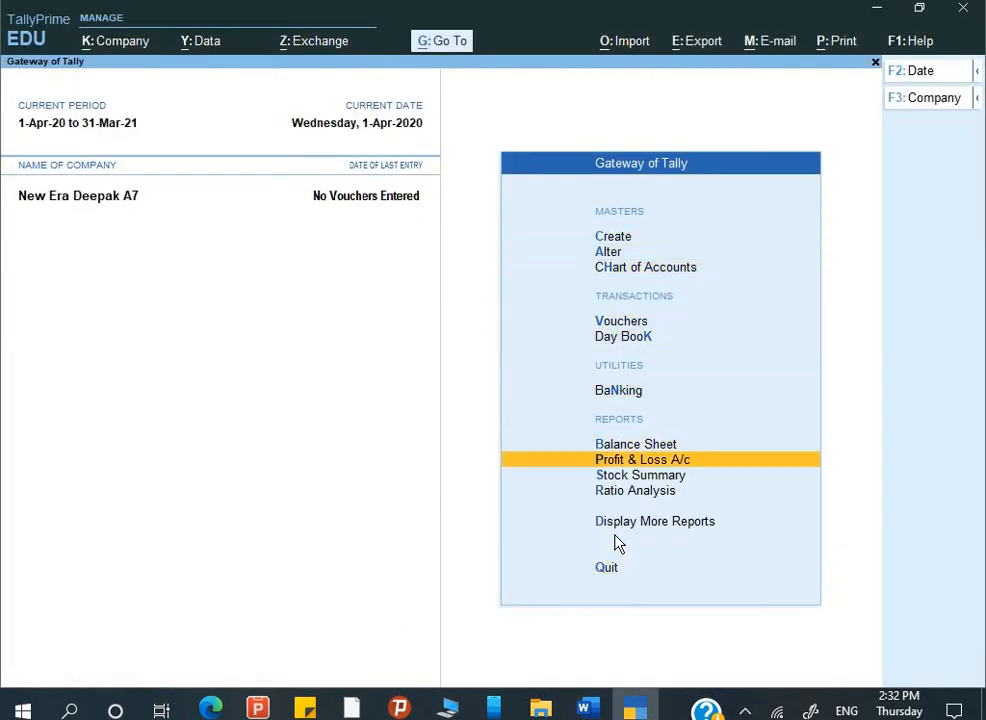
pyautogui.press('Up')
pyautogui.press('Return')
pyautogui.hotkey('alt', 'F5')
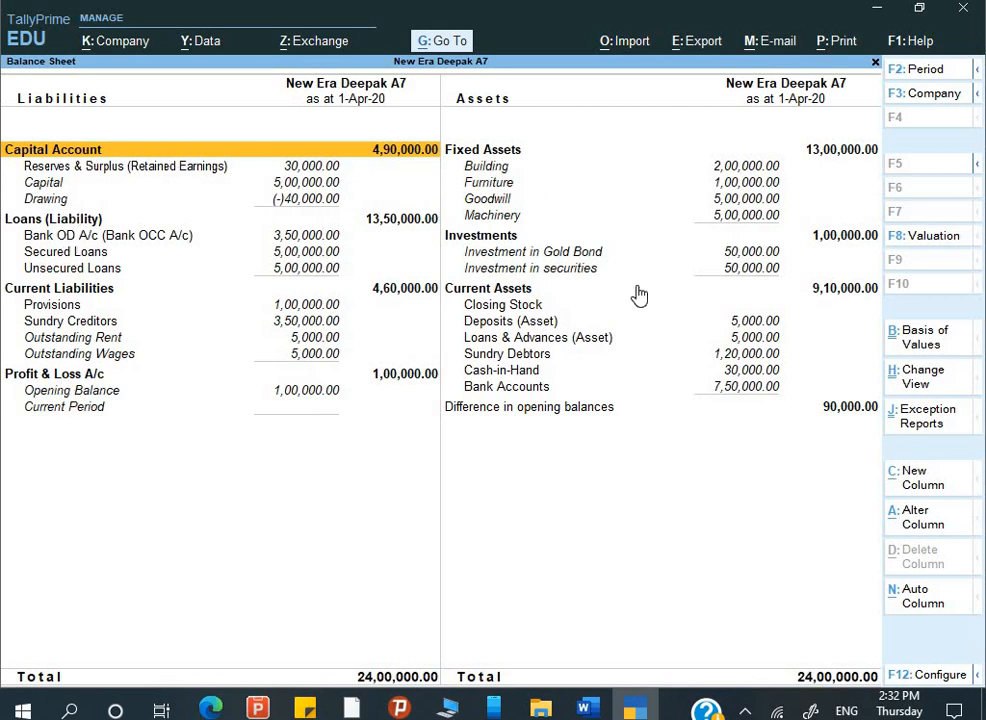
pyautogui.hotkey('alt', 'Tab')
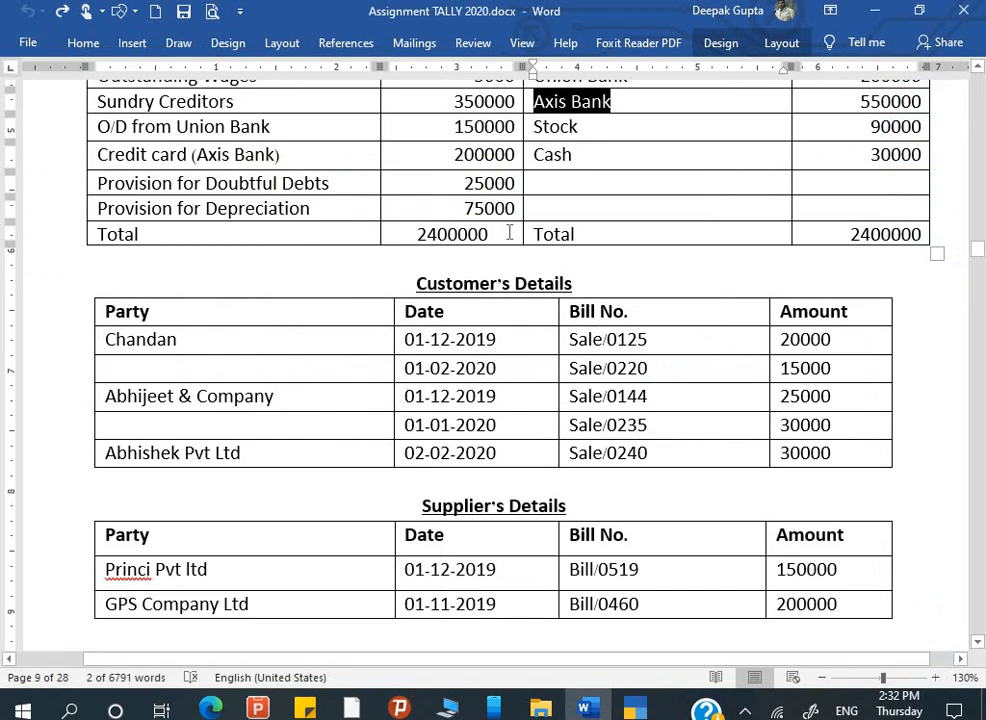
pyautogui.hotkey('alt', 'Tab')
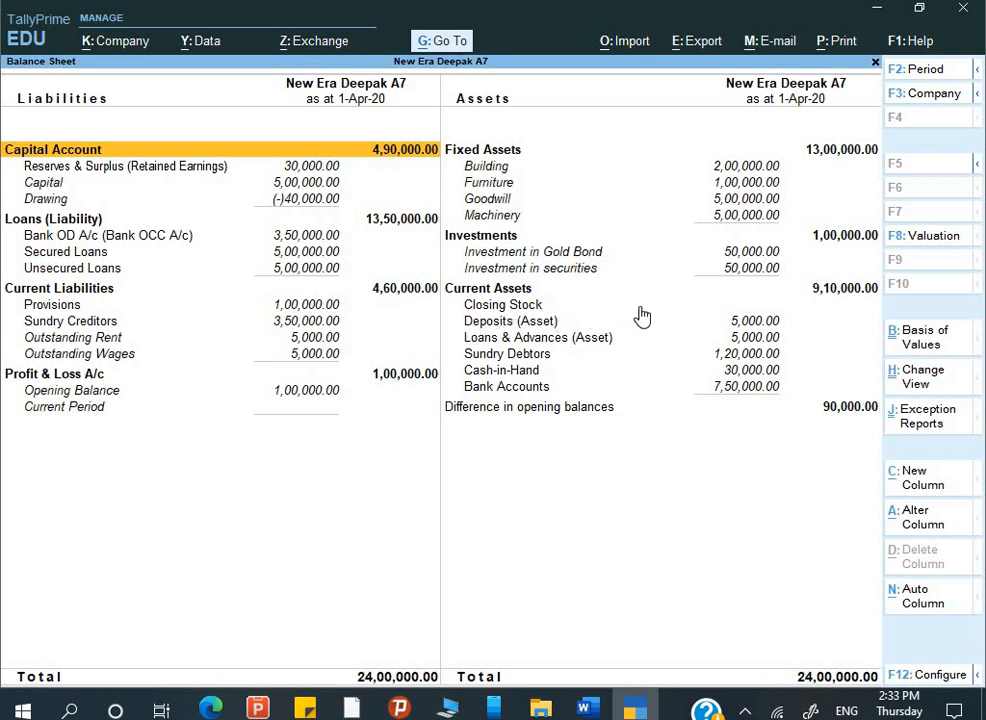
# Set Maintain Inventory to No in the company features and save the change
pyautogui.press('F11')
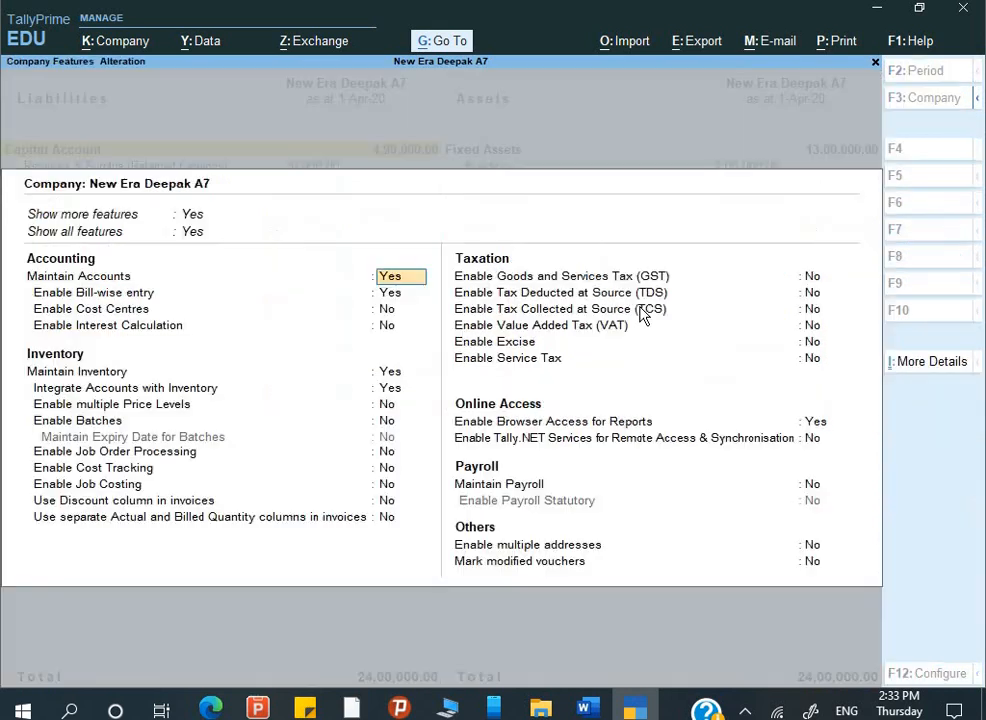
pyautogui.press('Down')
pyautogui.press('Down')
pyautogui.press('Down')
pyautogui.press('Down')
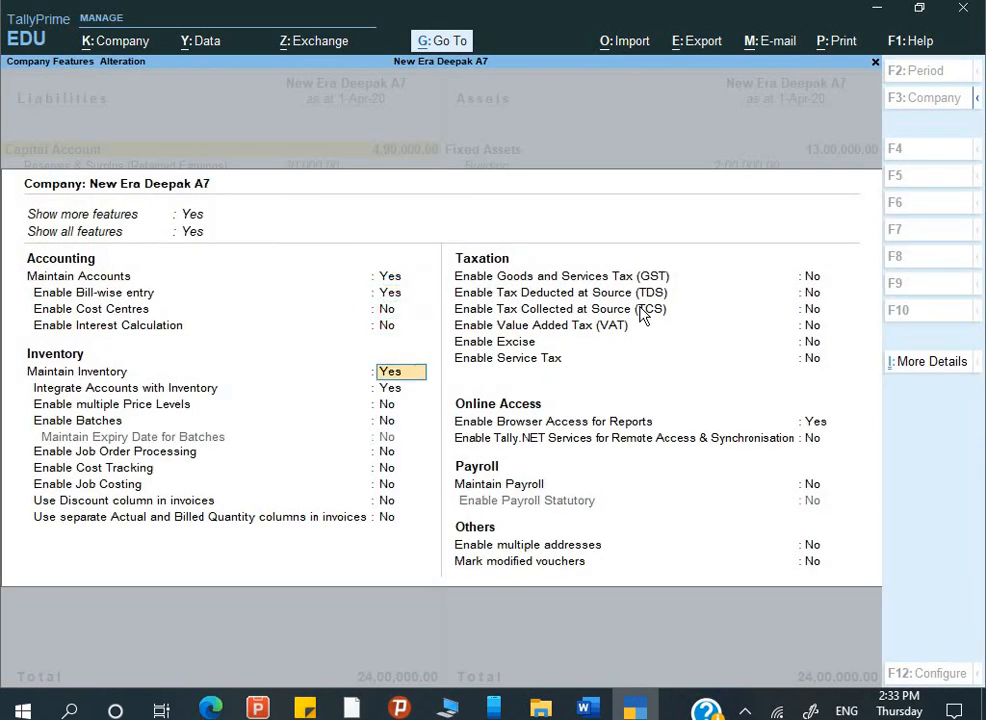
pyautogui.write('n')
pyautogui.press('Return')
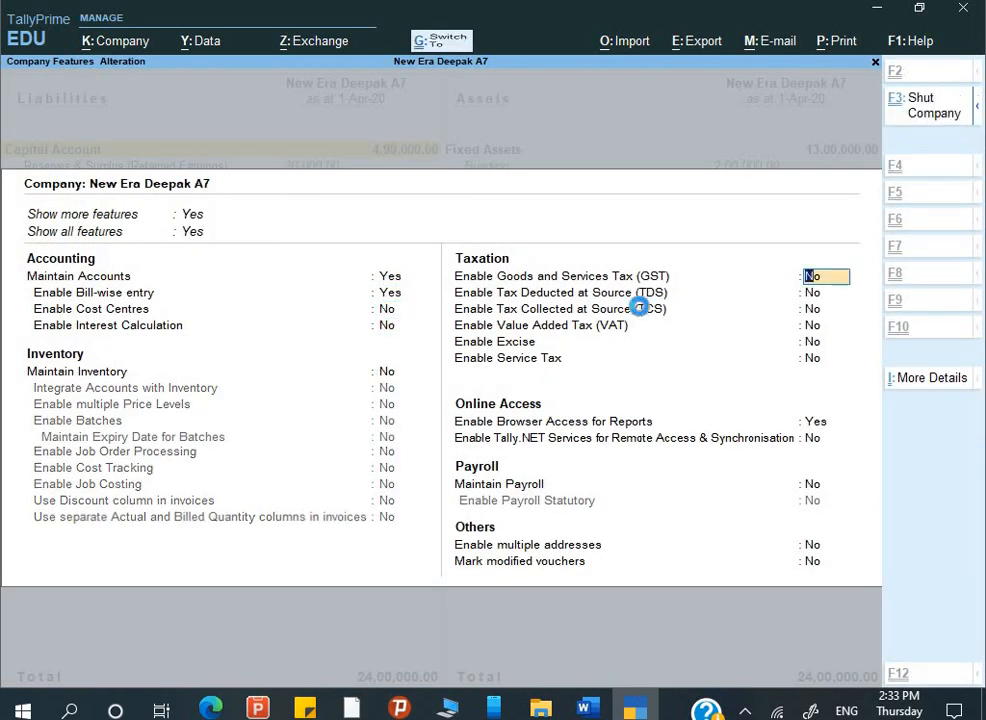
pyautogui.hotkey('ctrl', 'a')
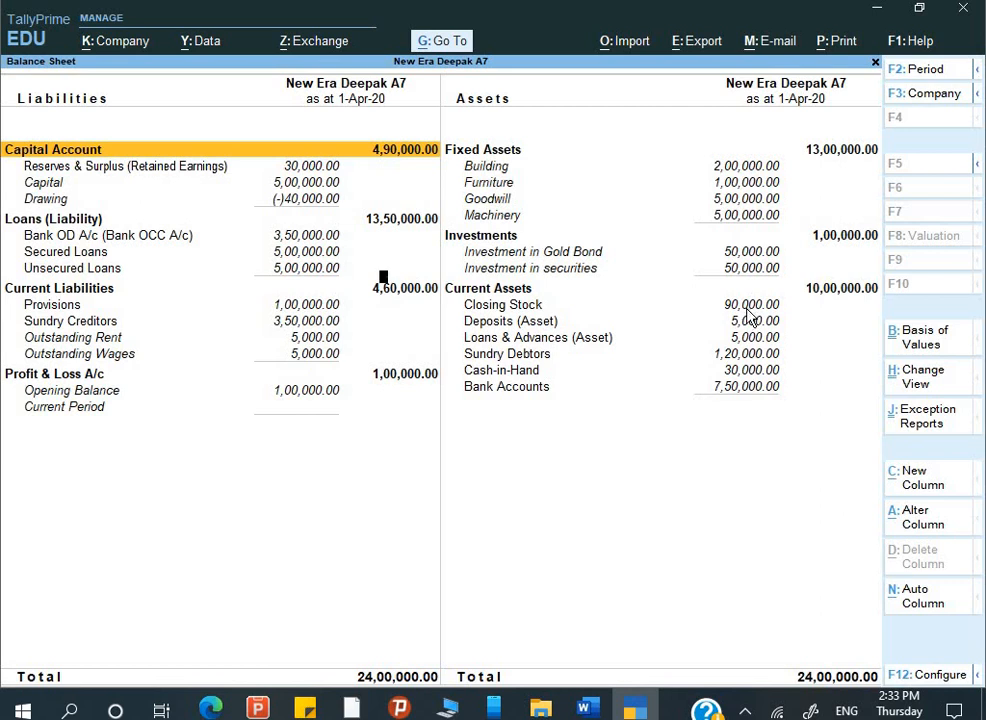
# Set Maintain Inventory and Integrate Accounts with Inventory back to Yes in the company features and save
pyautogui.press('F11')
pyautogui.press('Return')
pyautogui.press('Return')
pyautogui.press('Return')
pyautogui.press('Return')
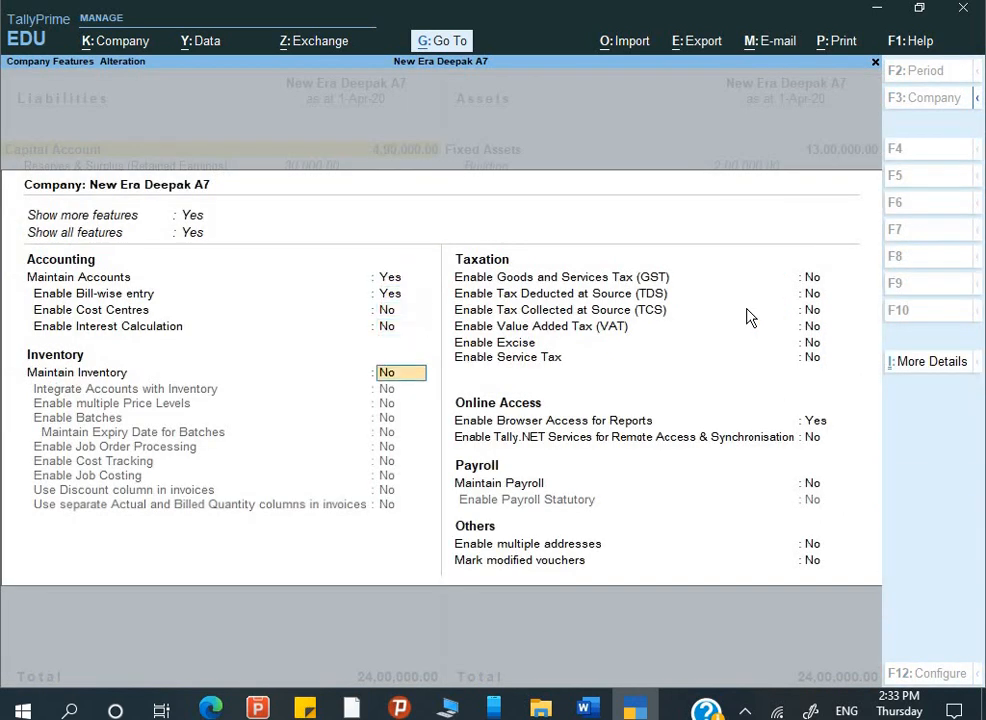
pyautogui.write('y')
pyautogui.press('Return')
pyautogui.write('y')
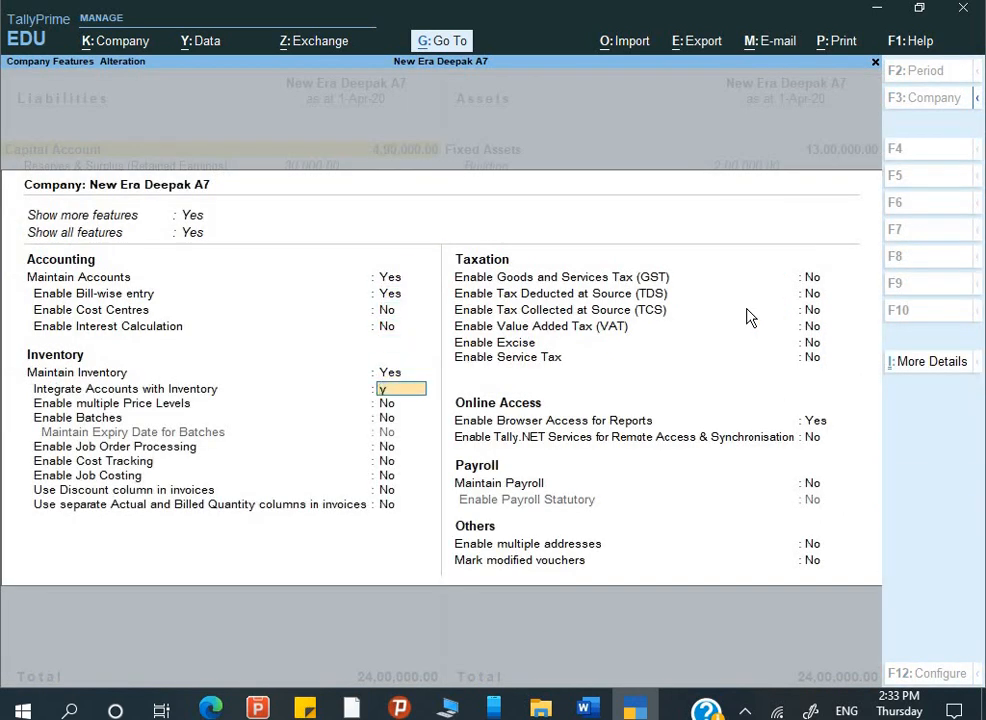
pyautogui.press('Return')
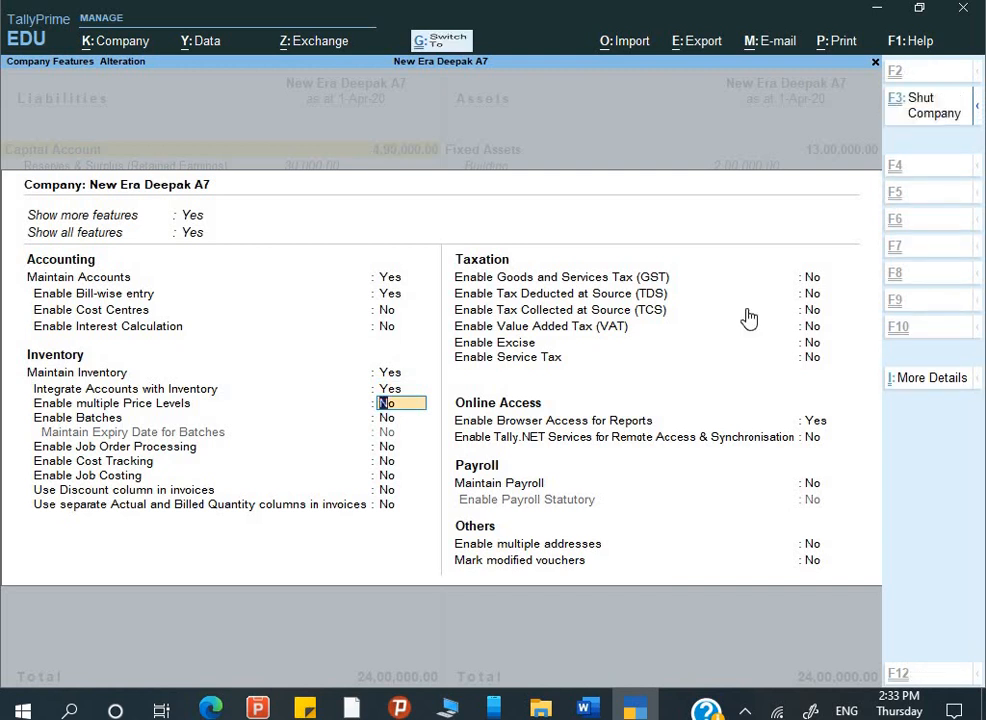
pyautogui.hotkey('ctrl', 'a')
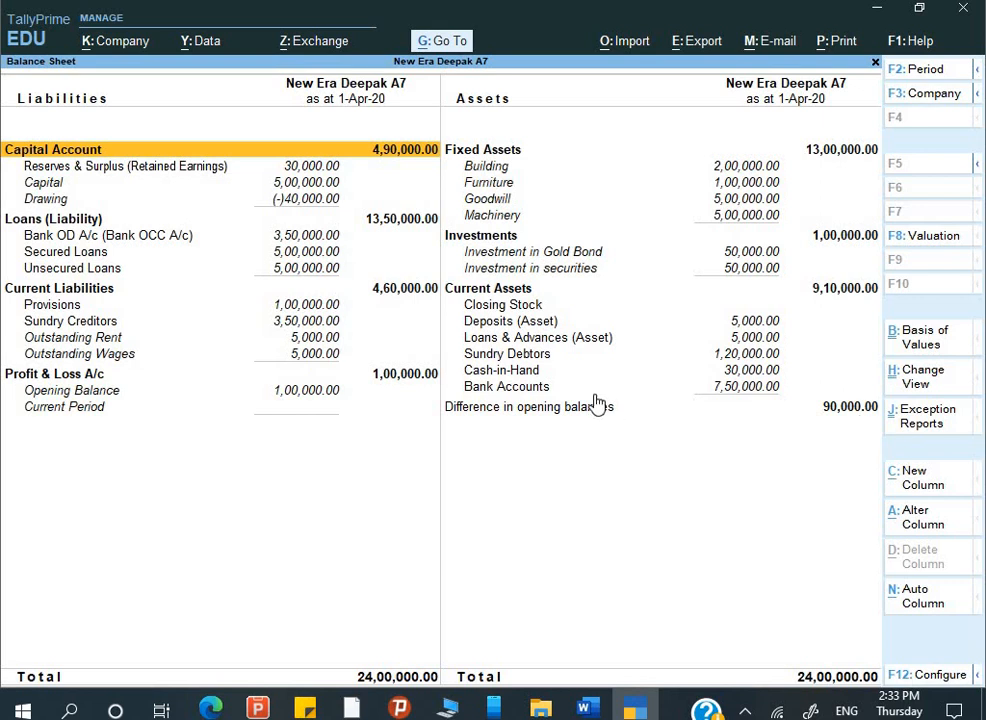
# Switch to the Word assignment document and review the customer, supplier and godown-wise stock item tables
pyautogui.hotkey('alt', 'Tab')
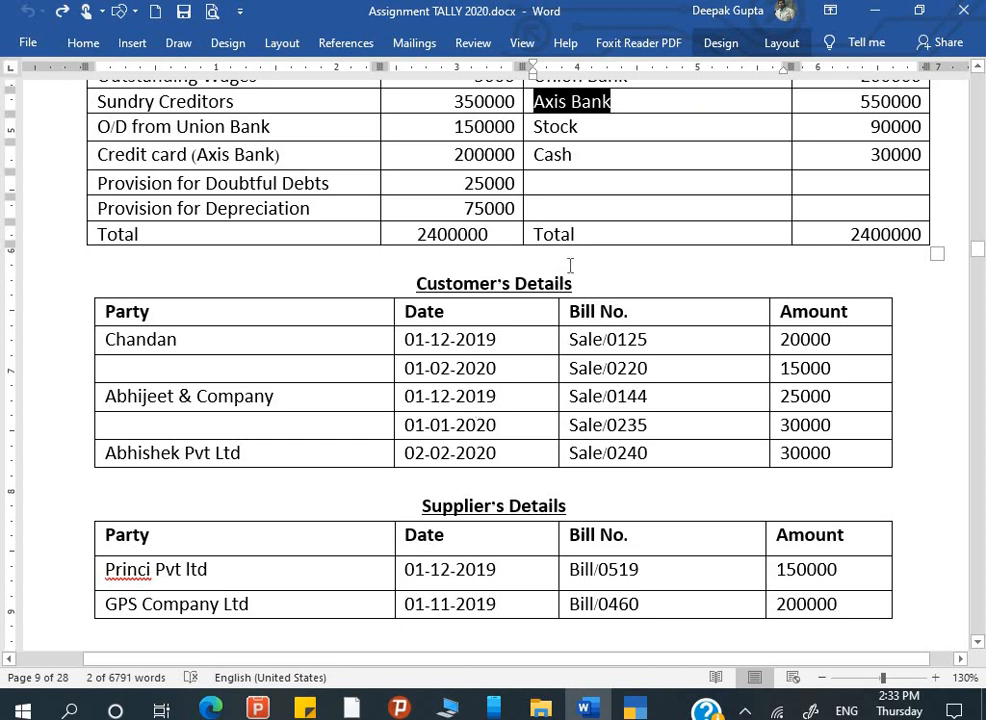
pyautogui.scroll(-8, 600, 320)
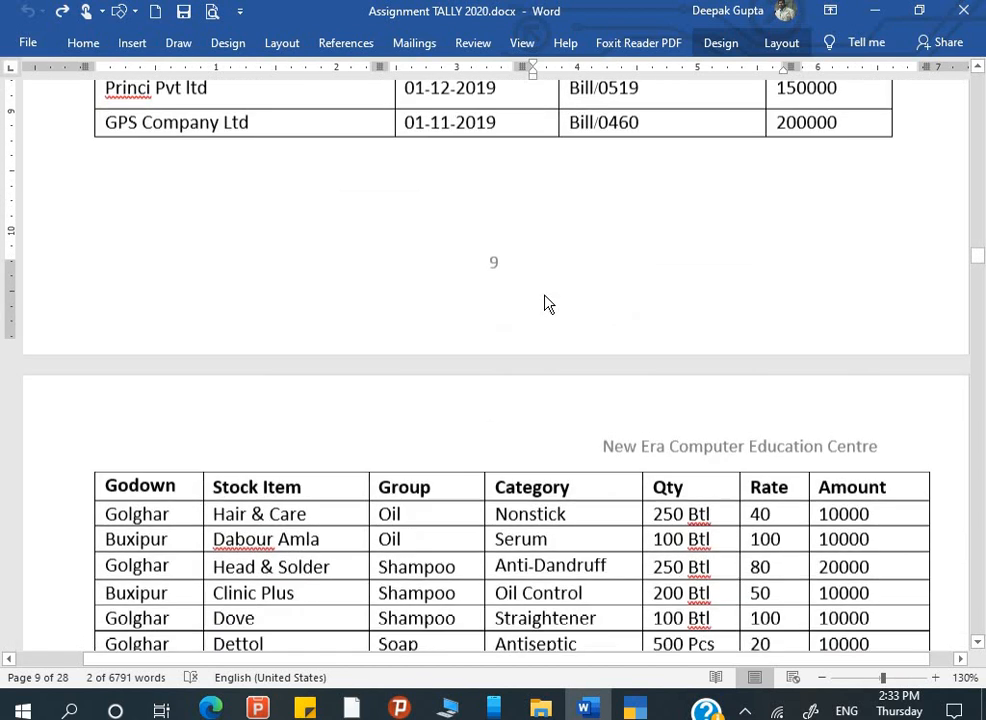
pyautogui.scroll(-3, 548, 303)
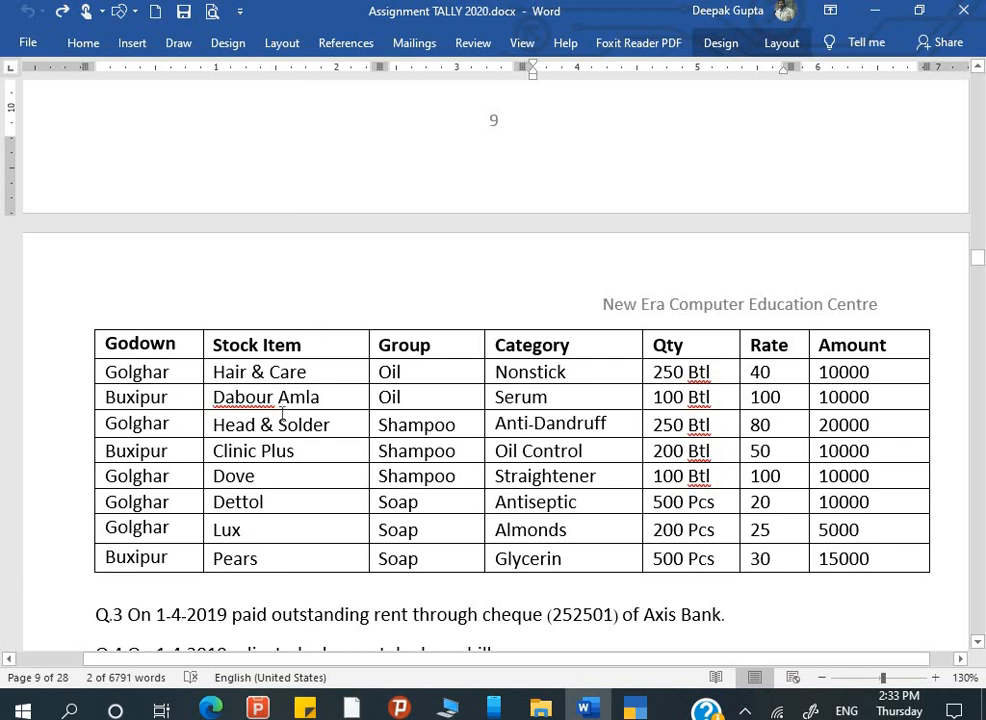
pyautogui.scroll(-1, 283, 417)
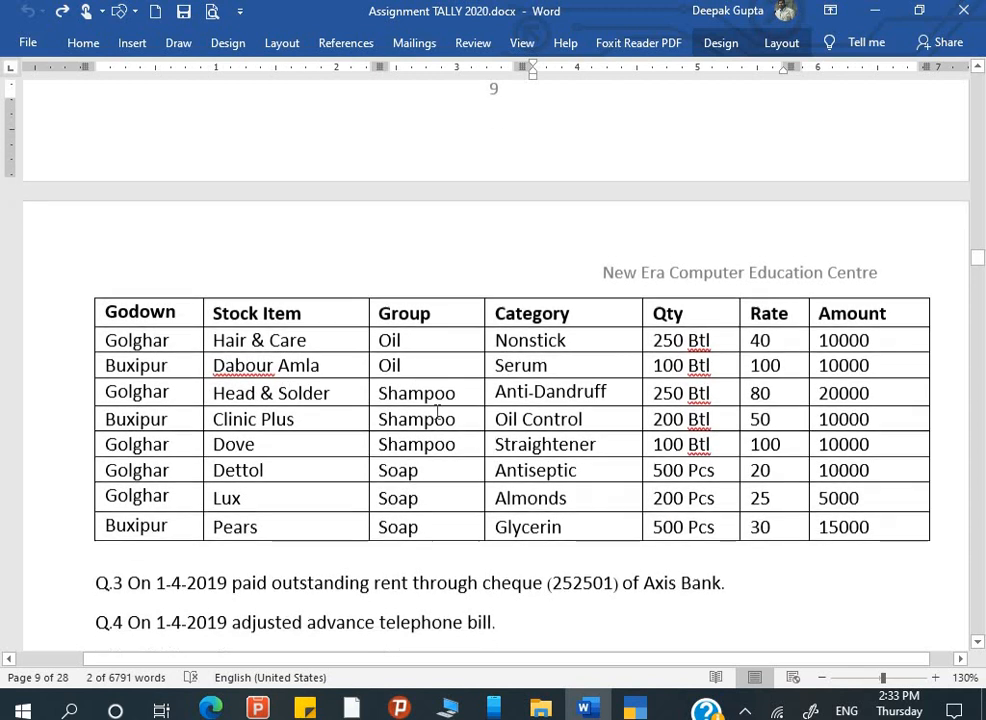
pyautogui.scroll(-4, 437, 413)
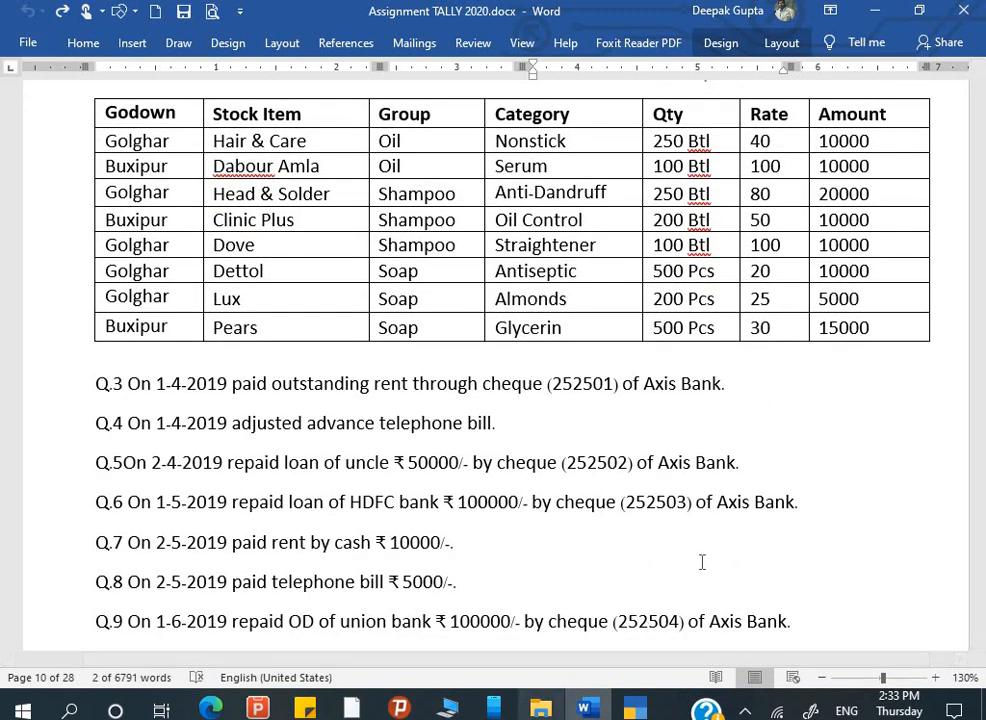
# Open Tally Notes.txt from the desktop and find the Assignment-7 section on inventory creation
pyautogui.press('super+d')
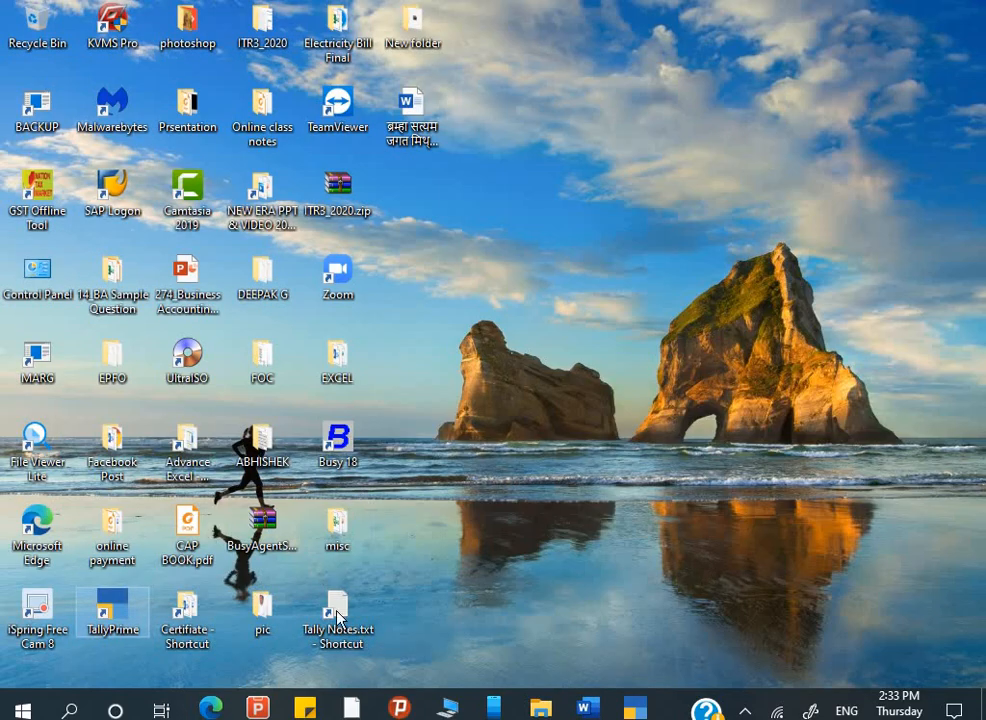
pyautogui.doubleClick(338, 612)
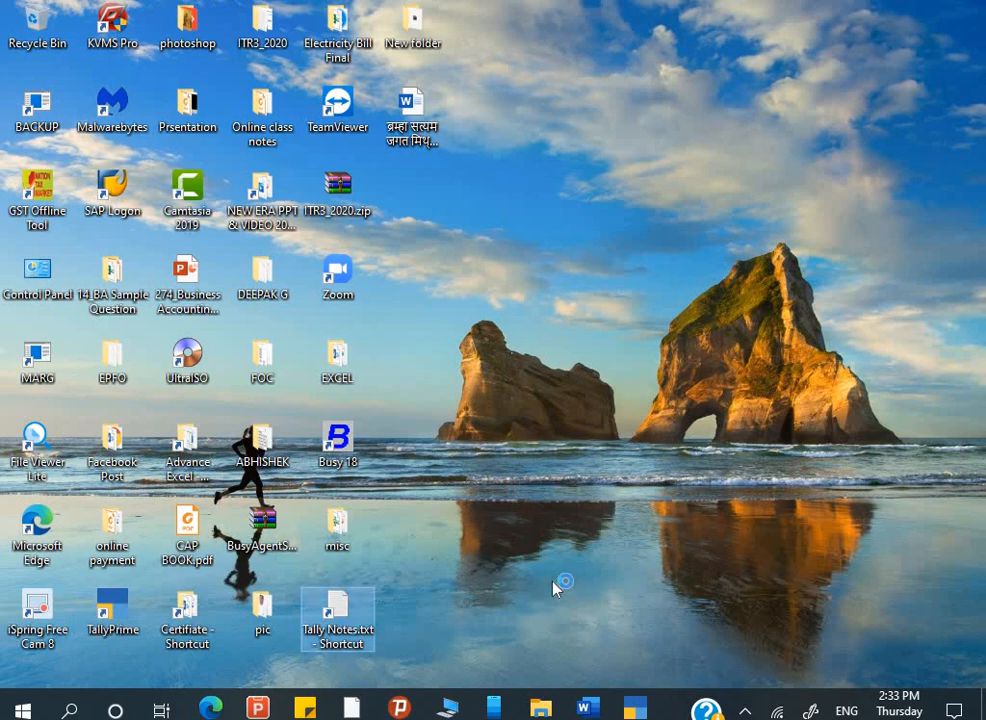
pyautogui.click(523, 333)
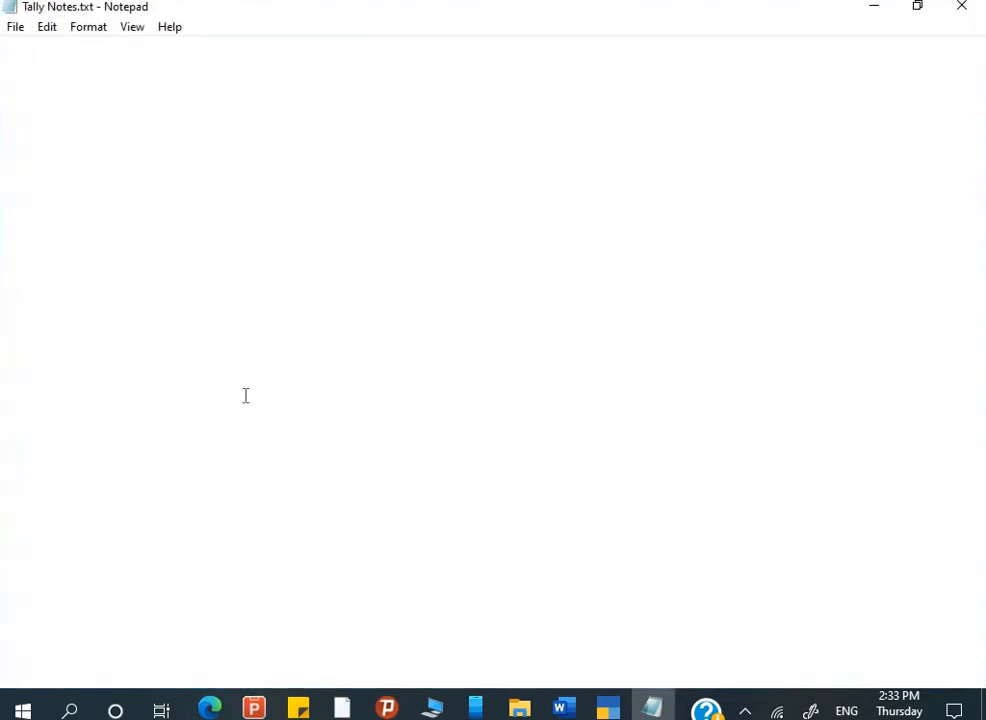
pyautogui.scroll(-20, 245, 396)
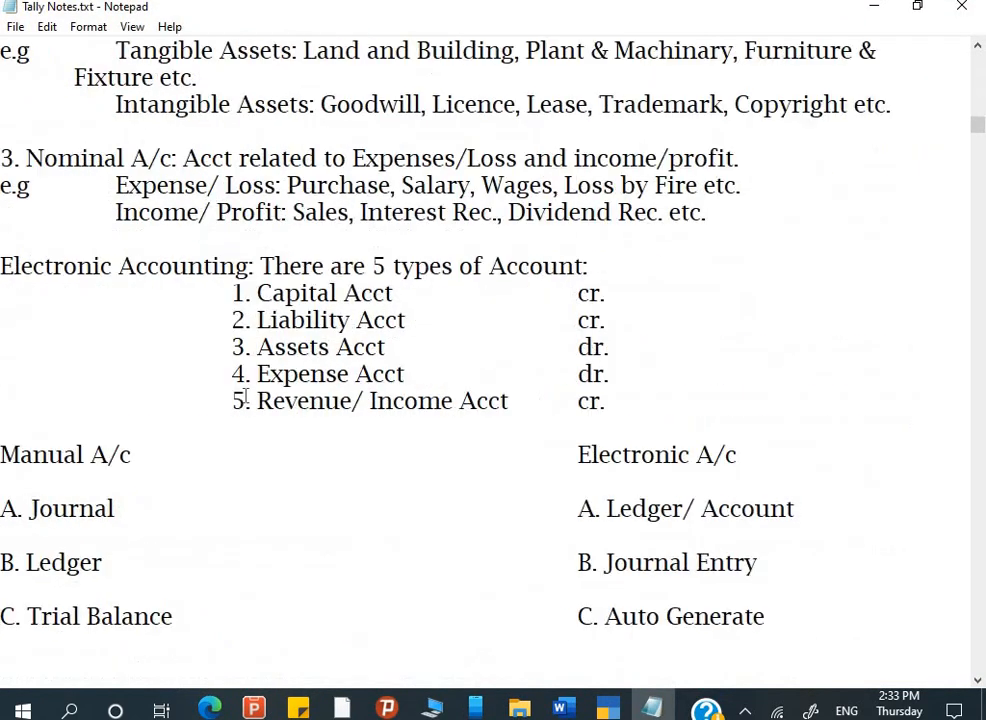
pyautogui.scroll(-20, 245, 396)
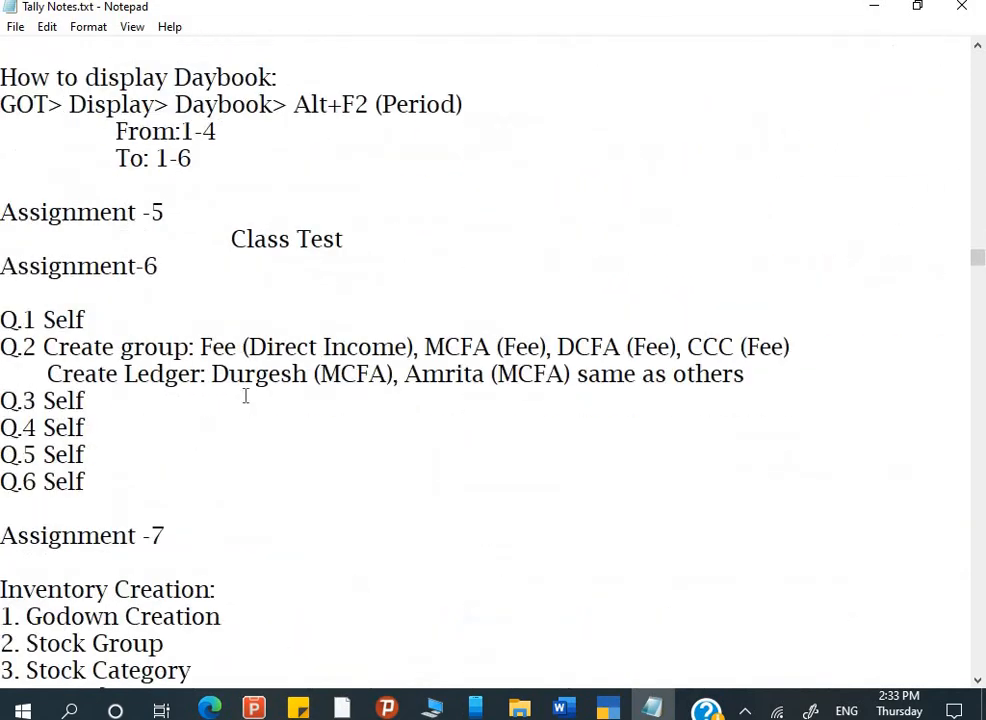
pyautogui.scroll(-20, 245, 396)
pyautogui.scroll(9, 245, 396)
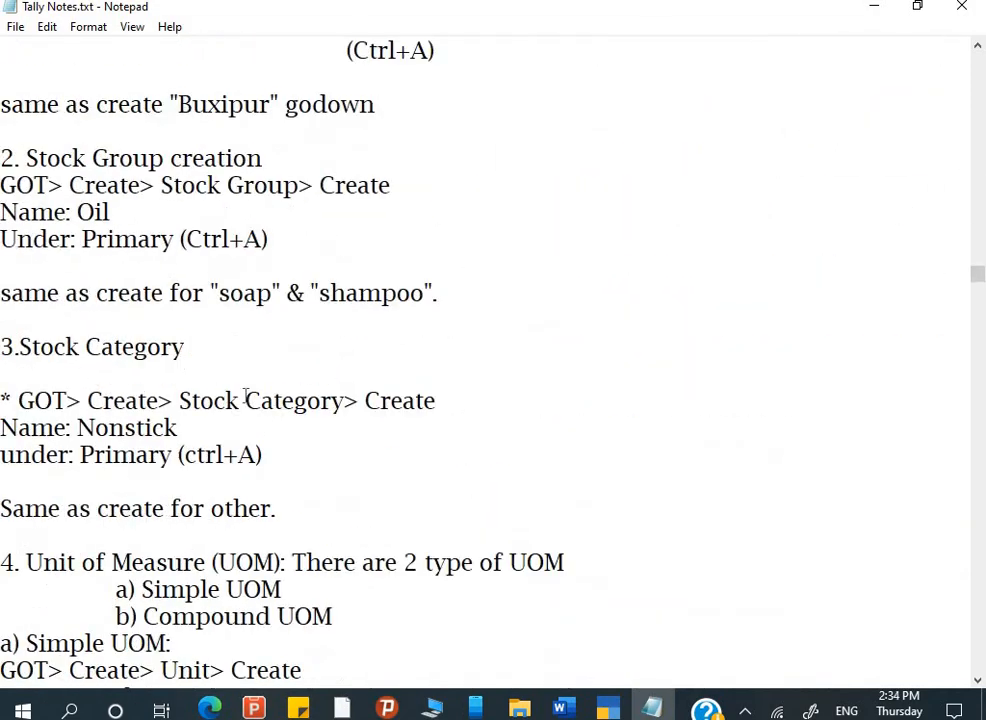
pyautogui.scroll(6, 245, 396)
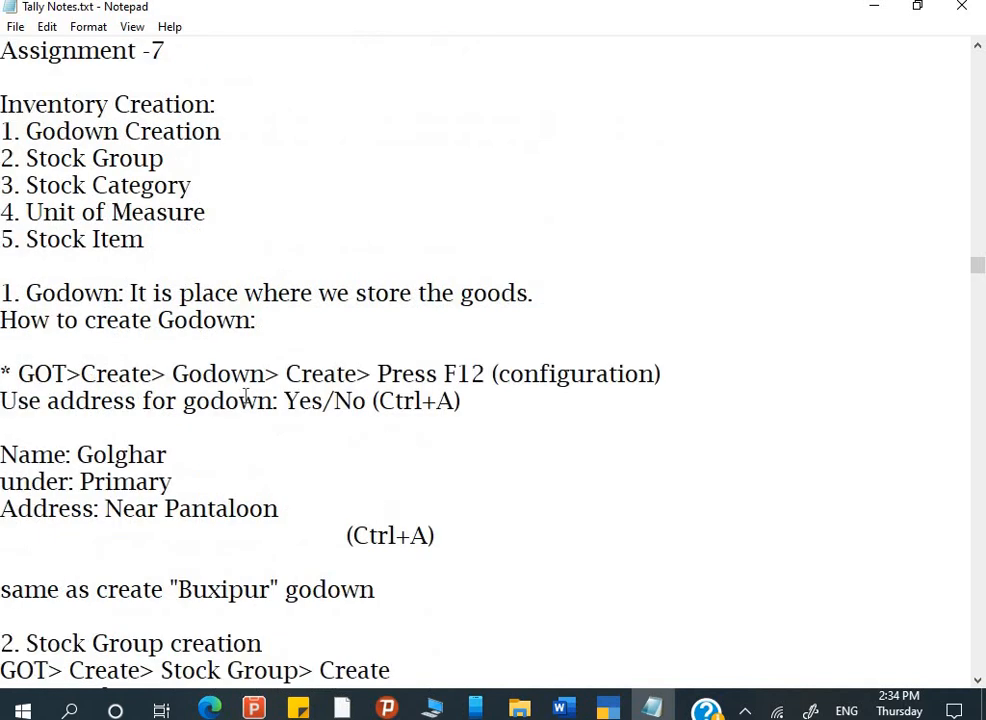
pyautogui.scroll(1, 245, 396)
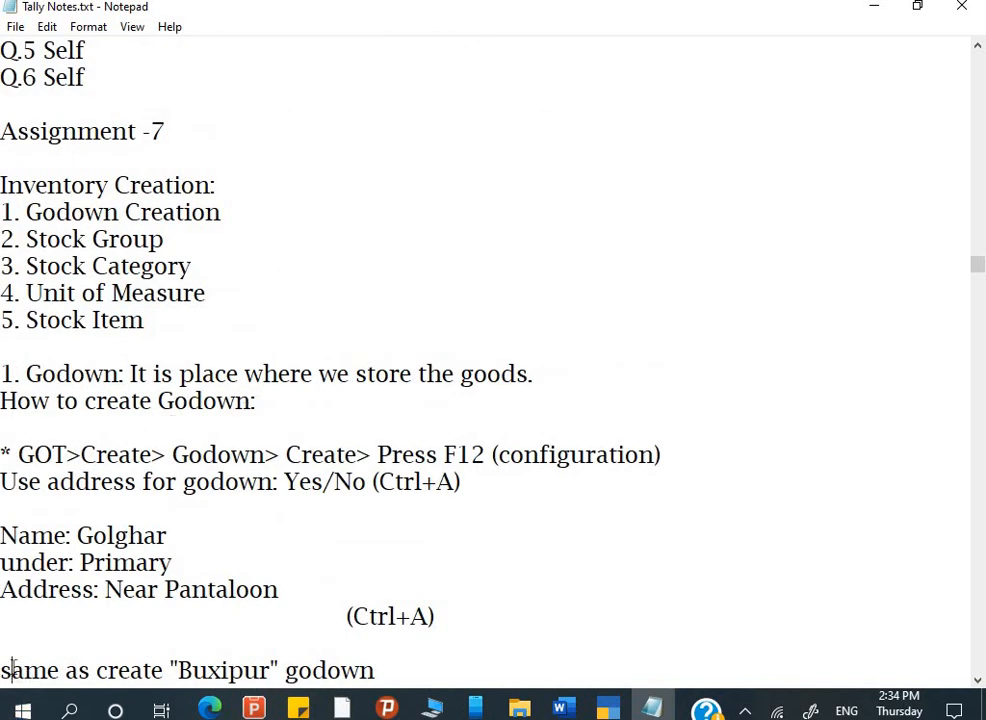
pyautogui.press('Down')
pyautogui.press('Down')
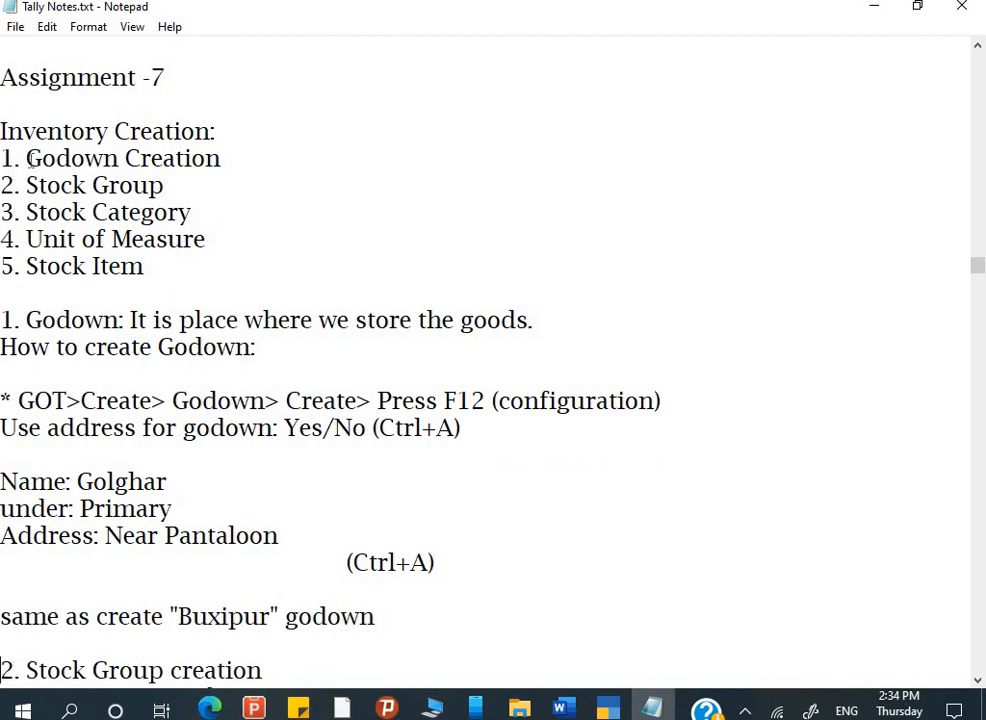
# Read through the inventory creation order in the notes: godown, stock group, stock category, unit of measure and stock item
pyautogui.click(230, 153)
pyautogui.click(28, 185)
pyautogui.moveTo(28, 185); pyautogui.dragTo(167, 184)
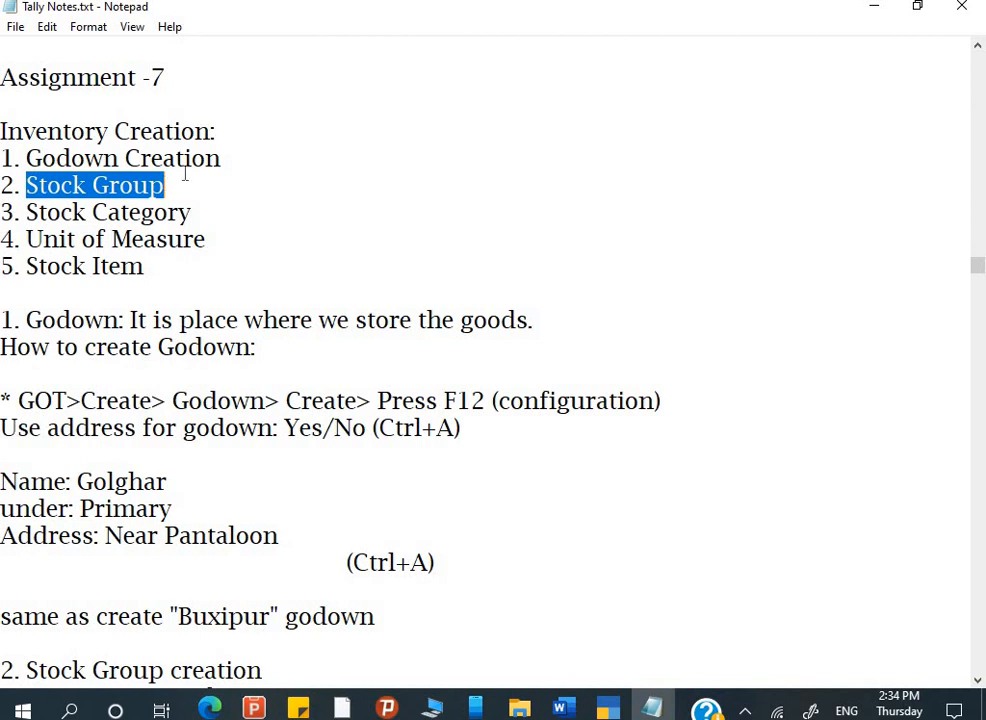
pyautogui.click(95, 212)
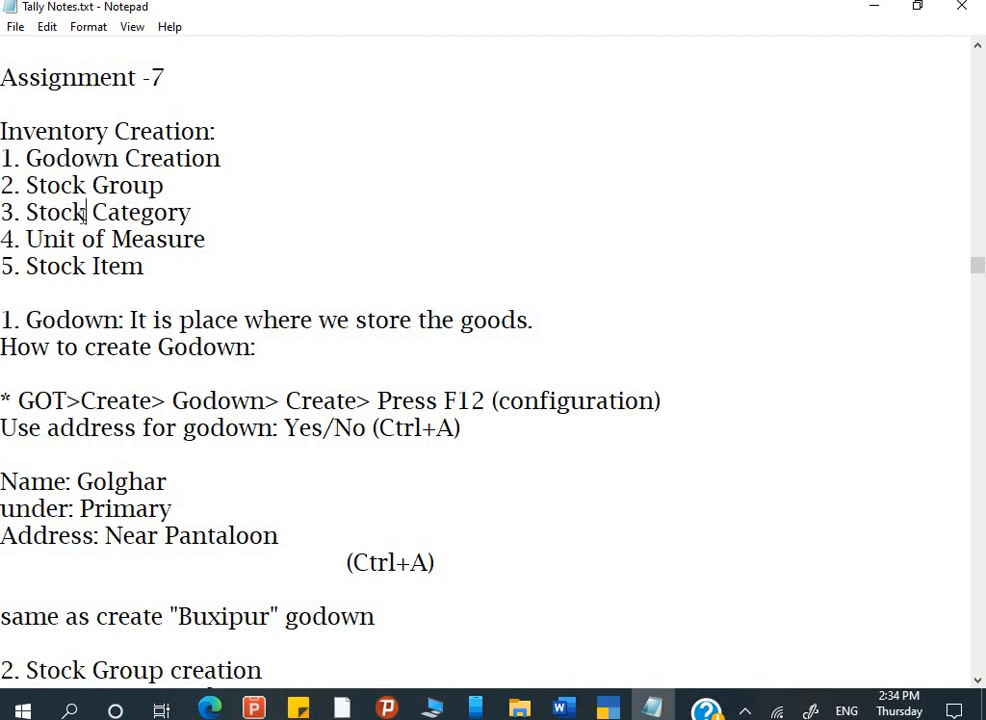
pyautogui.click(86, 212)
pyautogui.moveTo(86, 212); pyautogui.dragTo(120, 266)
pyautogui.click(53, 247)
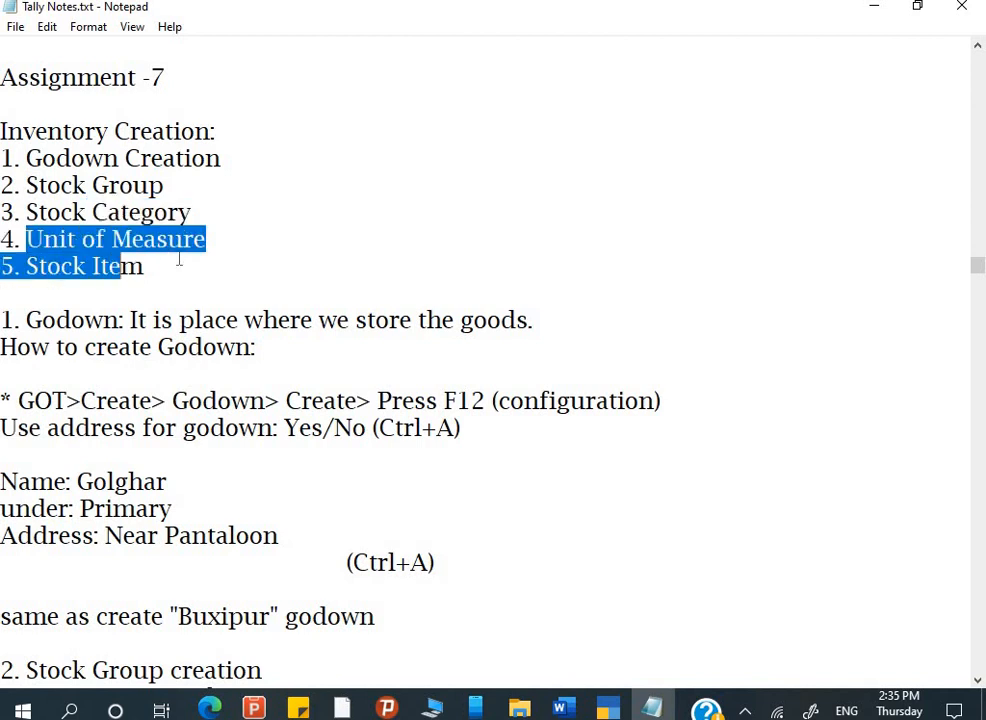
pyautogui.moveTo(179, 259); pyautogui.dragTo(220, 238)
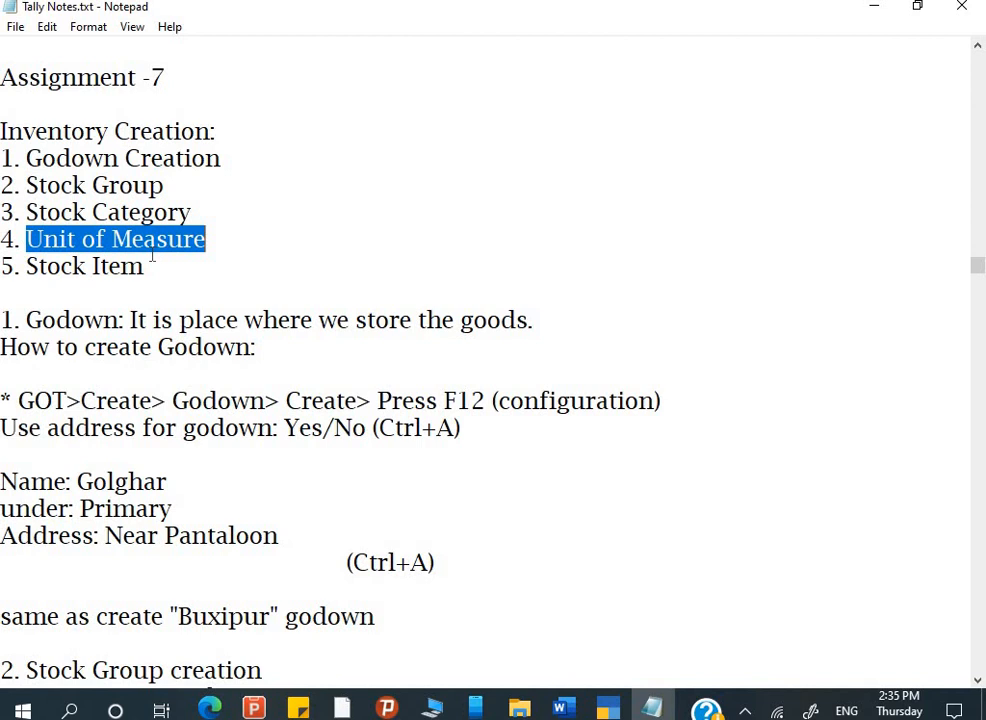
pyautogui.click(80, 239)
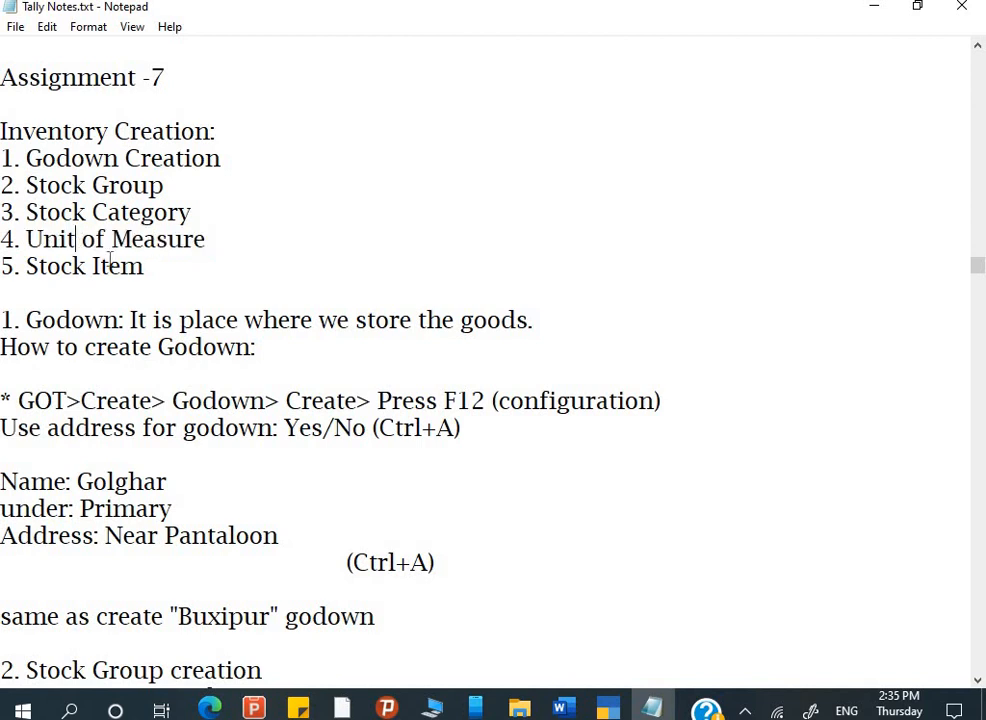
pyautogui.click(108, 265)
pyautogui.click(86, 276)
pyautogui.moveTo(26, 158); pyautogui.dragTo(205, 225)
pyautogui.click(84, 266)
pyautogui.click(35, 320)
pyautogui.click(83, 356)
# Switch back to TallyPrime and close the Balance Sheet report
pyautogui.hotkey('alt', 'Tab')
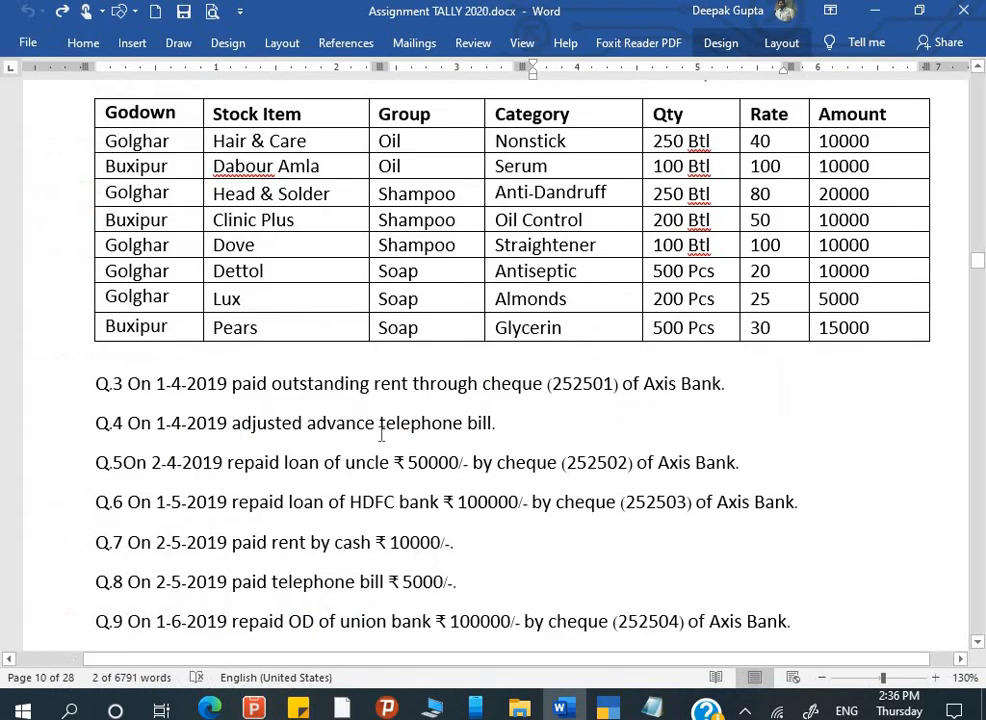
pyautogui.hotkey('alt', 'Tab')
pyautogui.hotkey('alt', 'Tab')
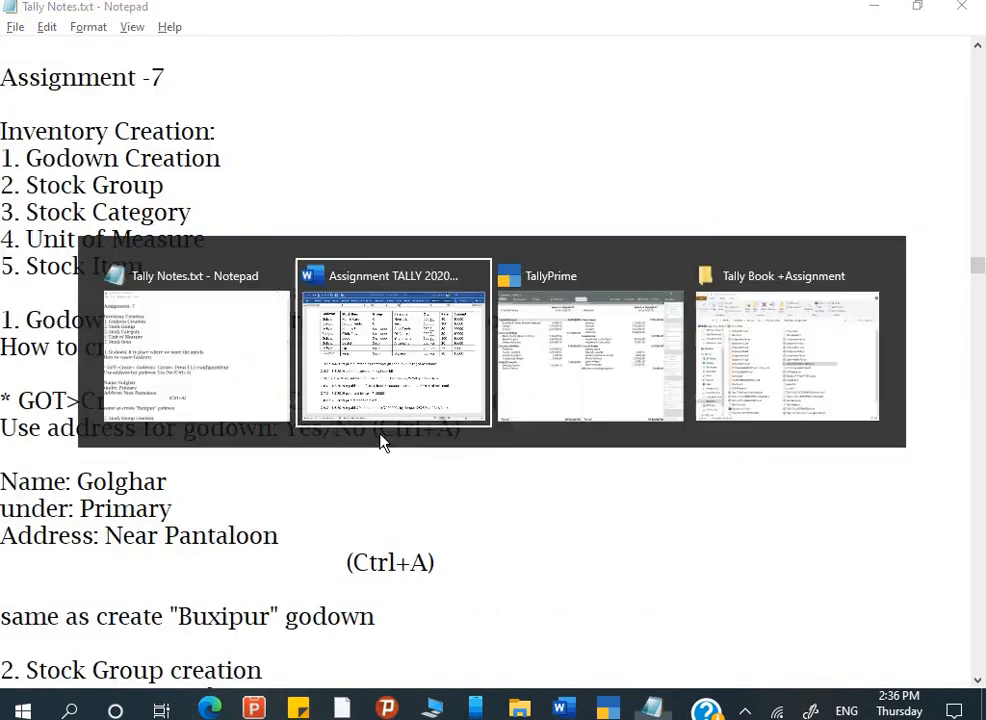
pyautogui.hotkey('alt', 'Tab')
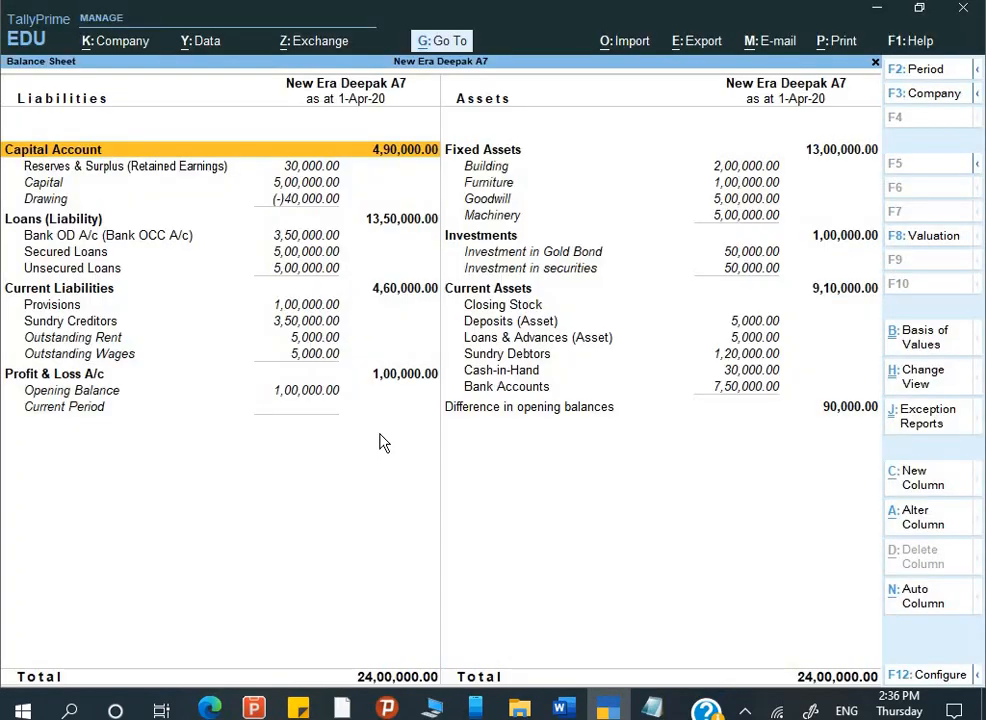
pyautogui.press('Escape')
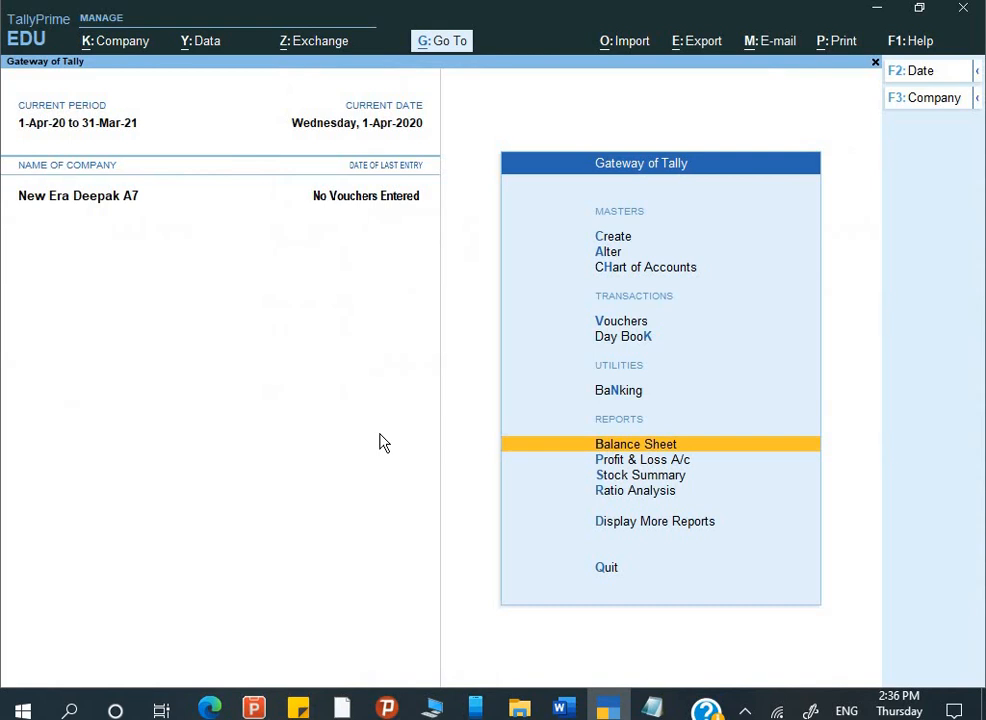
# Start creating a new Godown master from the inventory masters instead of altering the existing Main Location
pyautogui.press('Up')
pyautogui.press('Up')
pyautogui.press('Up')
pyautogui.press('Up')
pyautogui.press('Up')
pyautogui.press('Up')
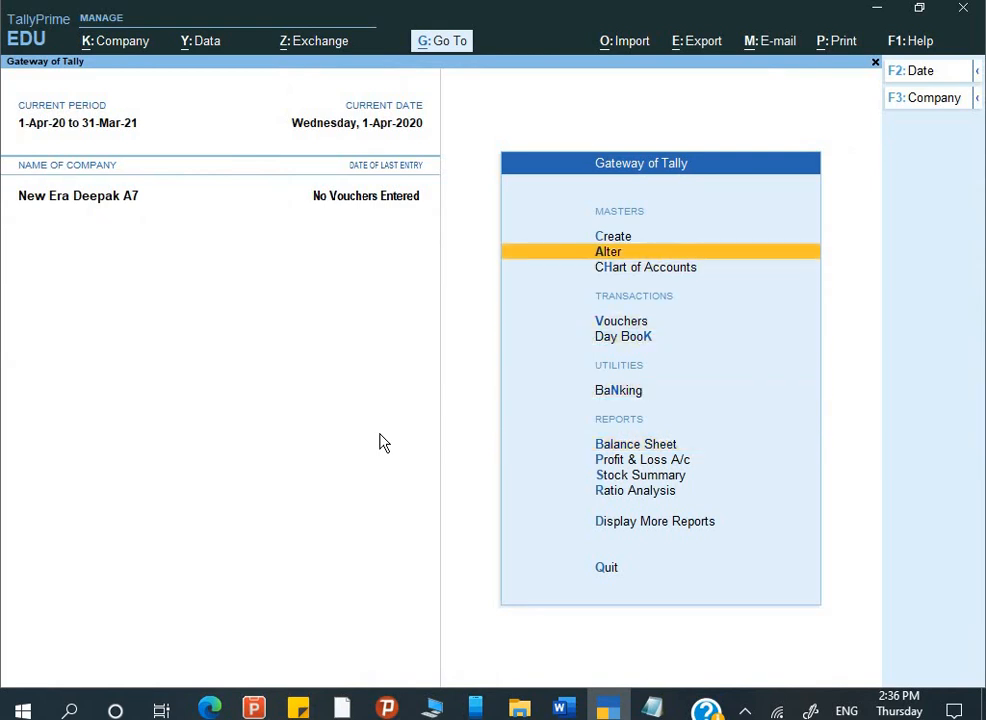
pyautogui.press('Return')
pyautogui.press('Down')
pyautogui.press('Down')
pyautogui.press('Down')
pyautogui.press('Down')
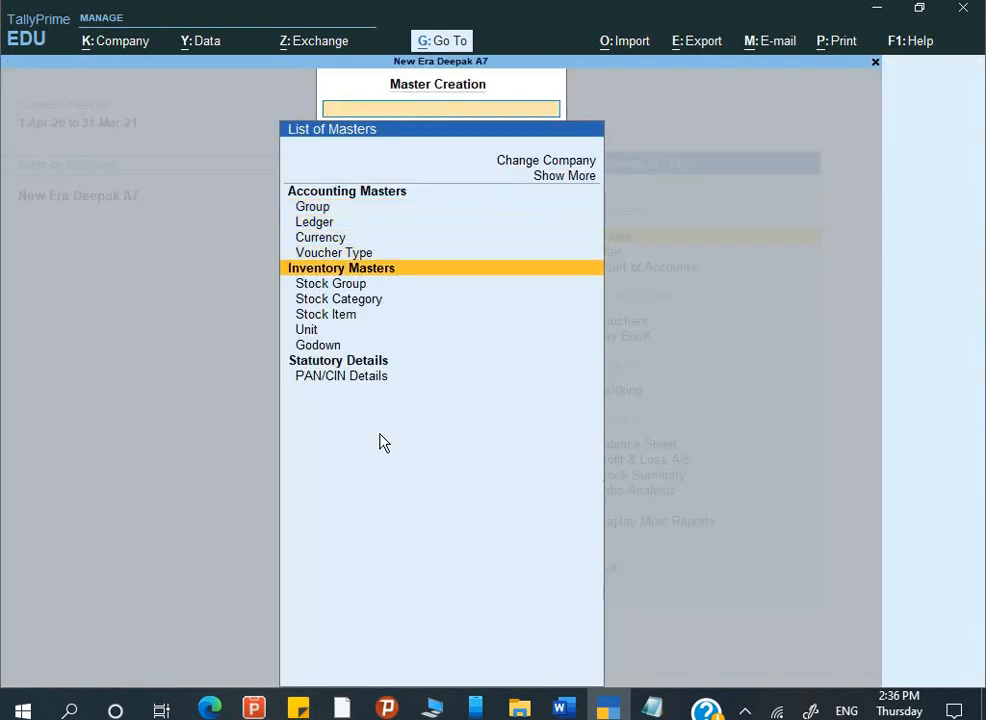
pyautogui.press('Down')
pyautogui.press('Down')
pyautogui.press('Down')
pyautogui.press('Down')
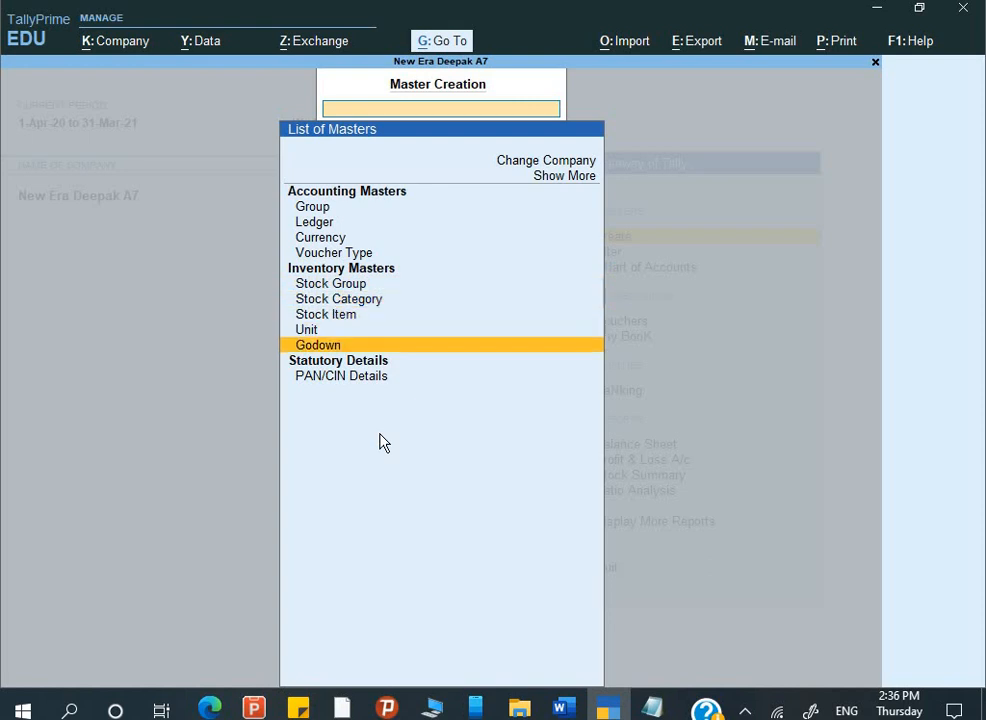
pyautogui.press('Return')
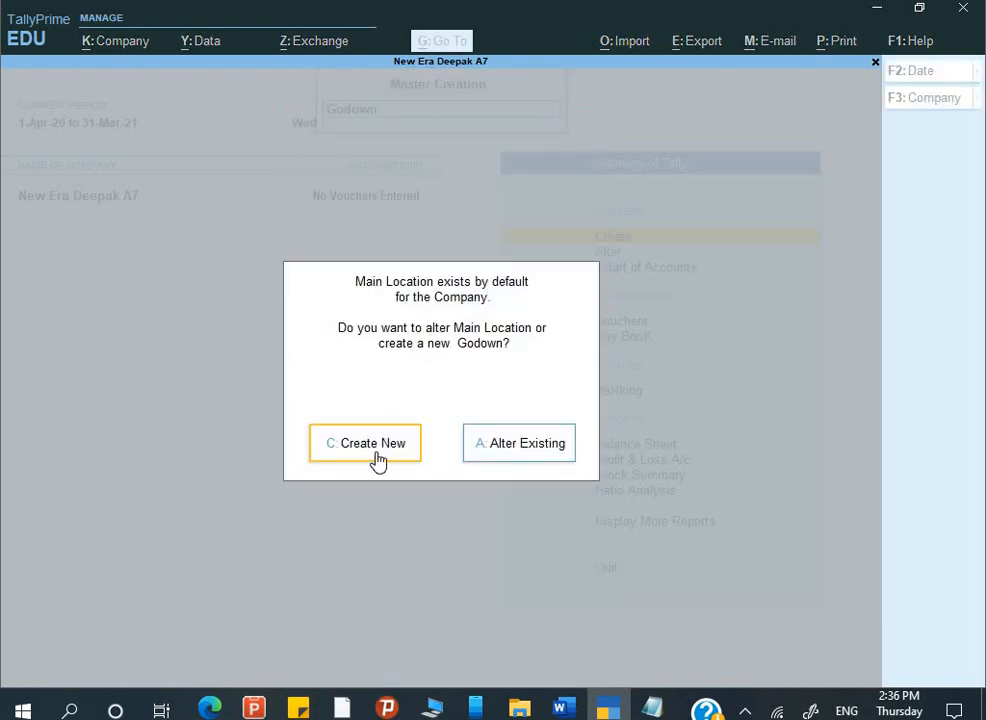
pyautogui.click(378, 458)
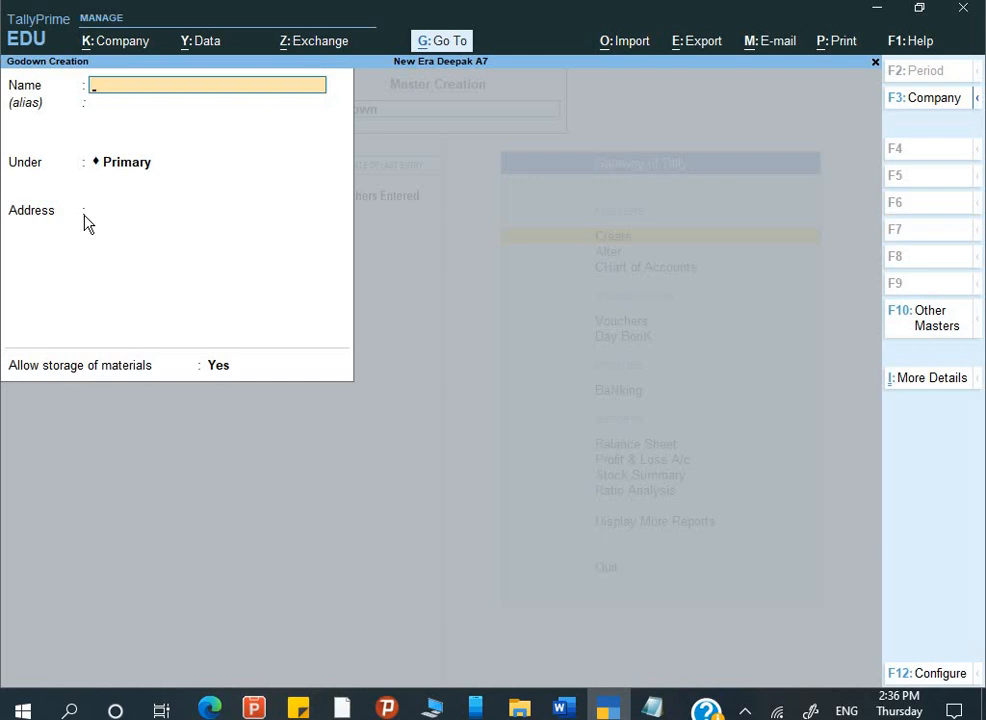
# Review the godown creation configuration, especially the address option, and accept its settings
pyautogui.press('F12')
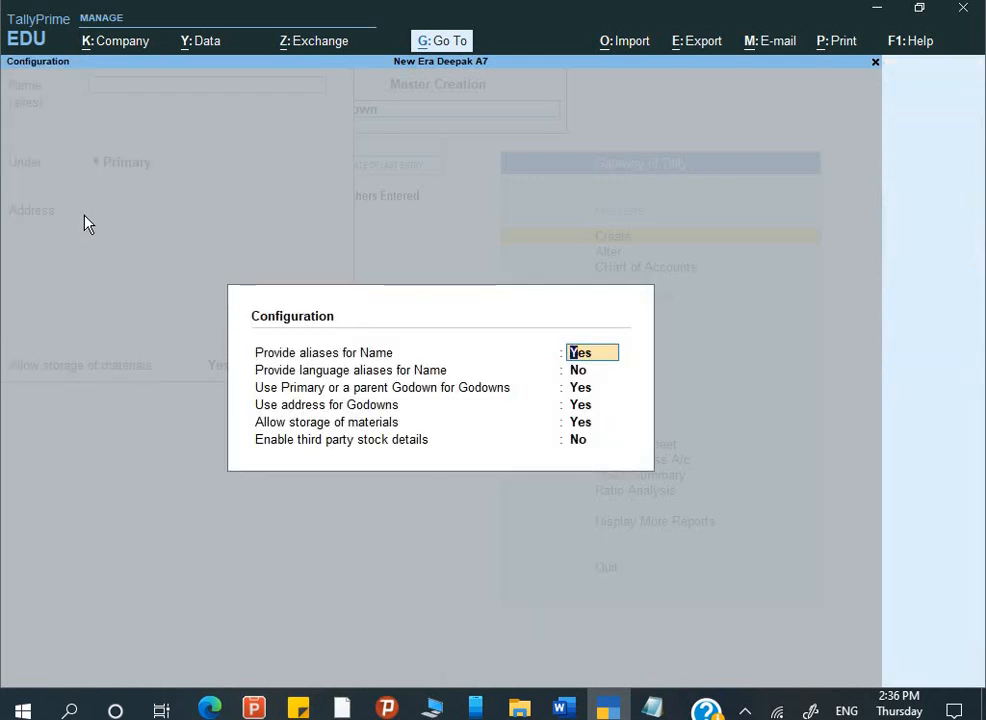
pyautogui.press('Return')
pyautogui.press('Return')
pyautogui.press('Return')
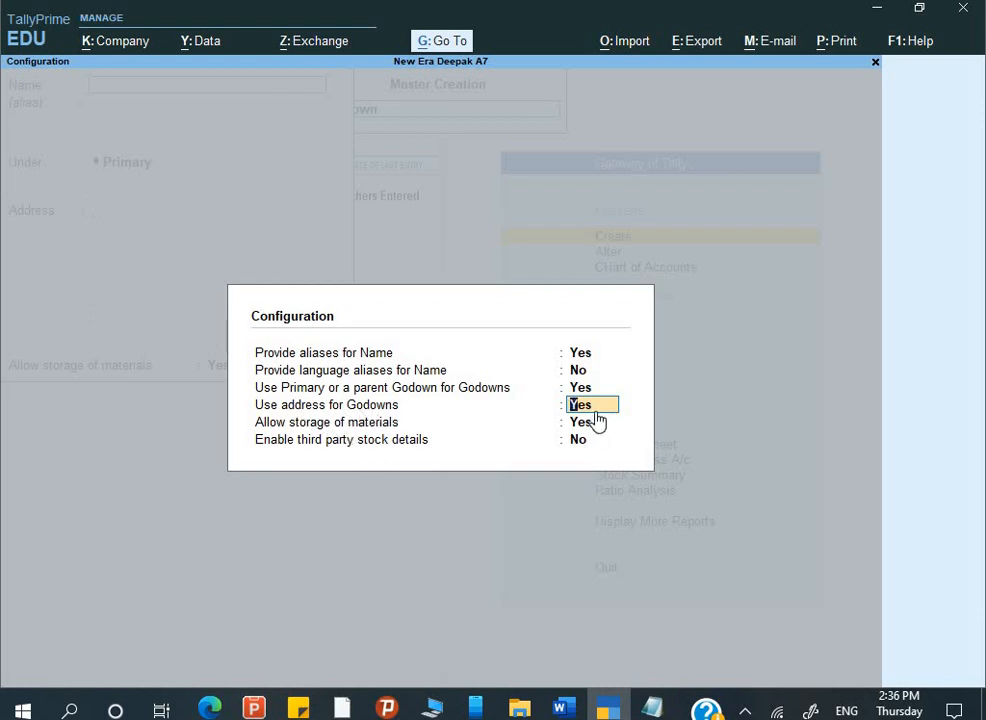
pyautogui.press('Return')
pyautogui.press('Return')
pyautogui.press('Return')
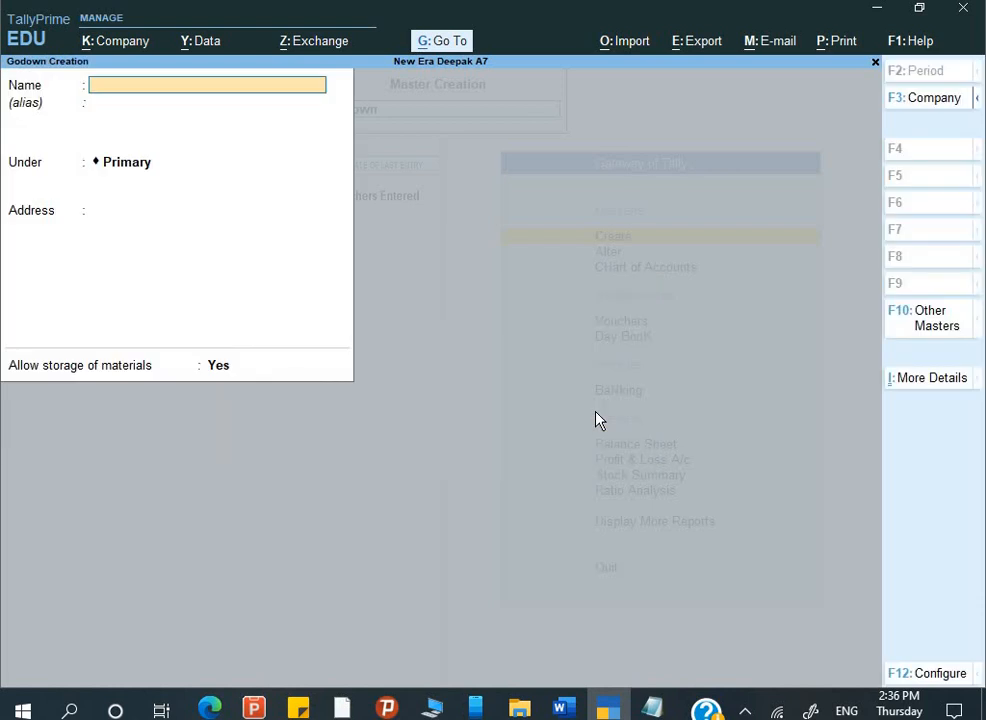
# Check the godown names in the Word assignment table, and in TallyPrime name the new godown Golghar under Primary
pyautogui.hotkey('alt', 'Tab')
pyautogui.hotkey('alt', 'Tab')
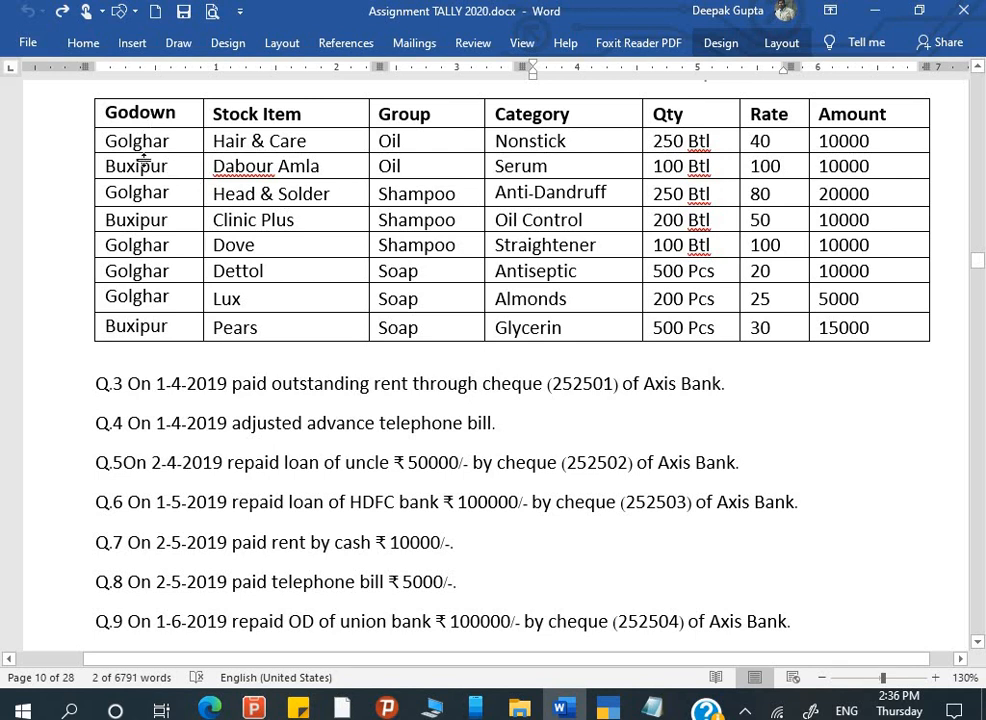
pyautogui.hotkey('alt', 'Tab')
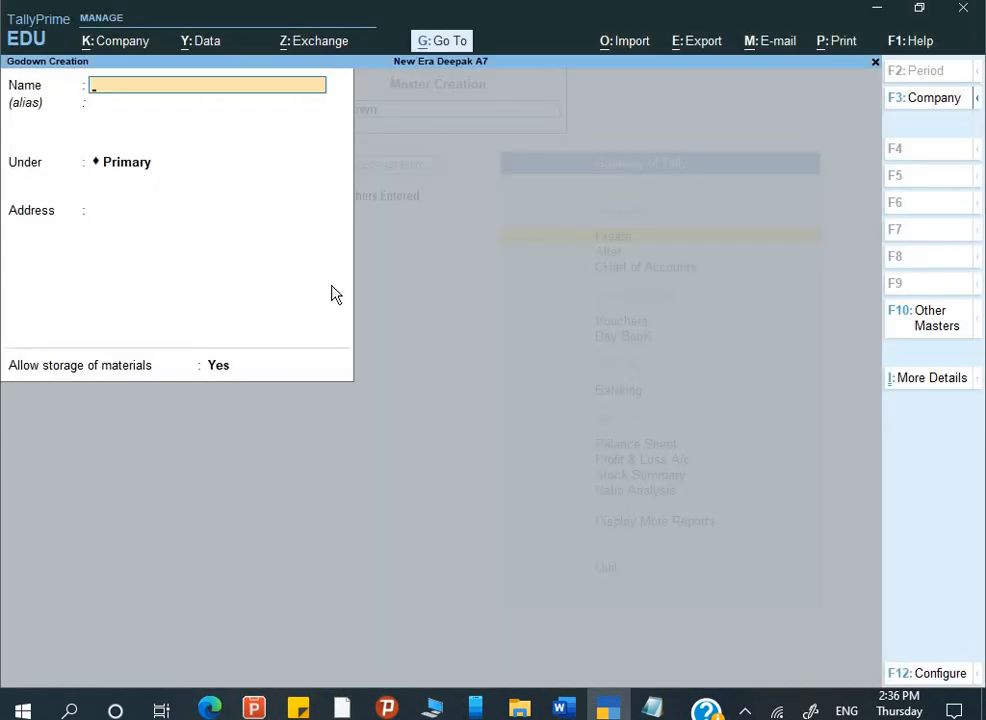
pyautogui.write('Golghar')
pyautogui.press('Return')
pyautogui.press('Return')
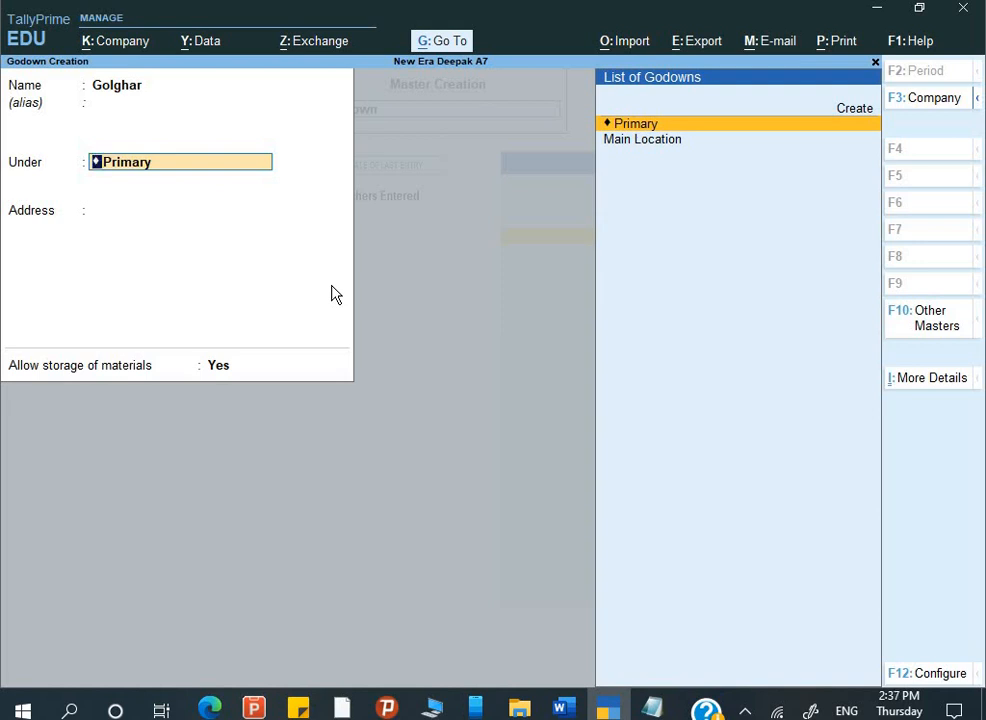
pyautogui.press('Return')
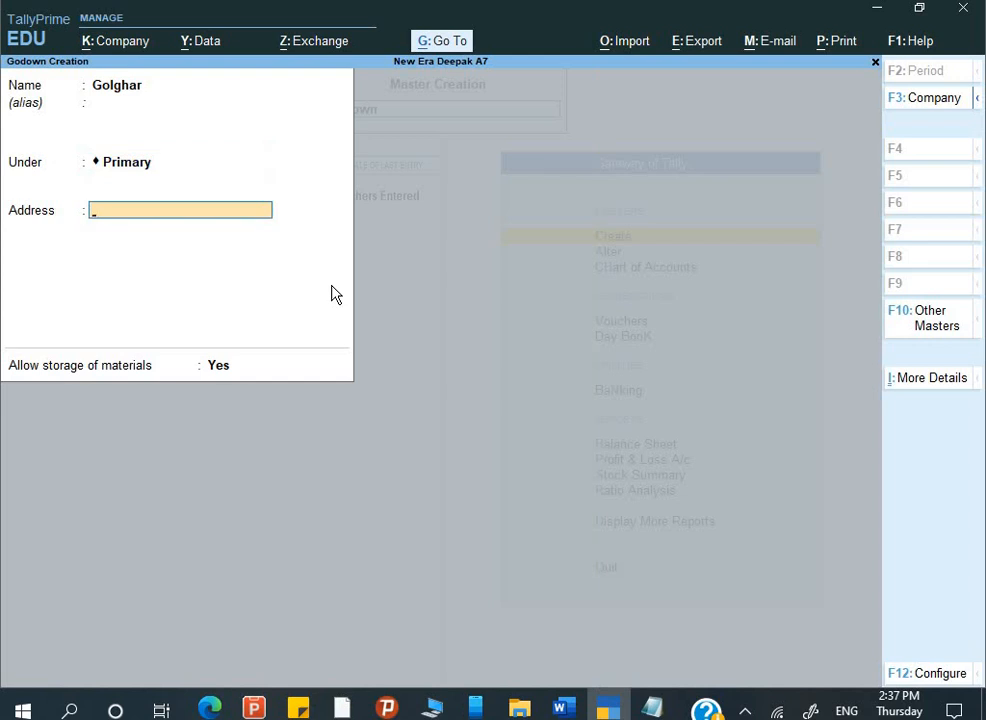
pyautogui.write('Anewer')
pyautogui.press('Escape')
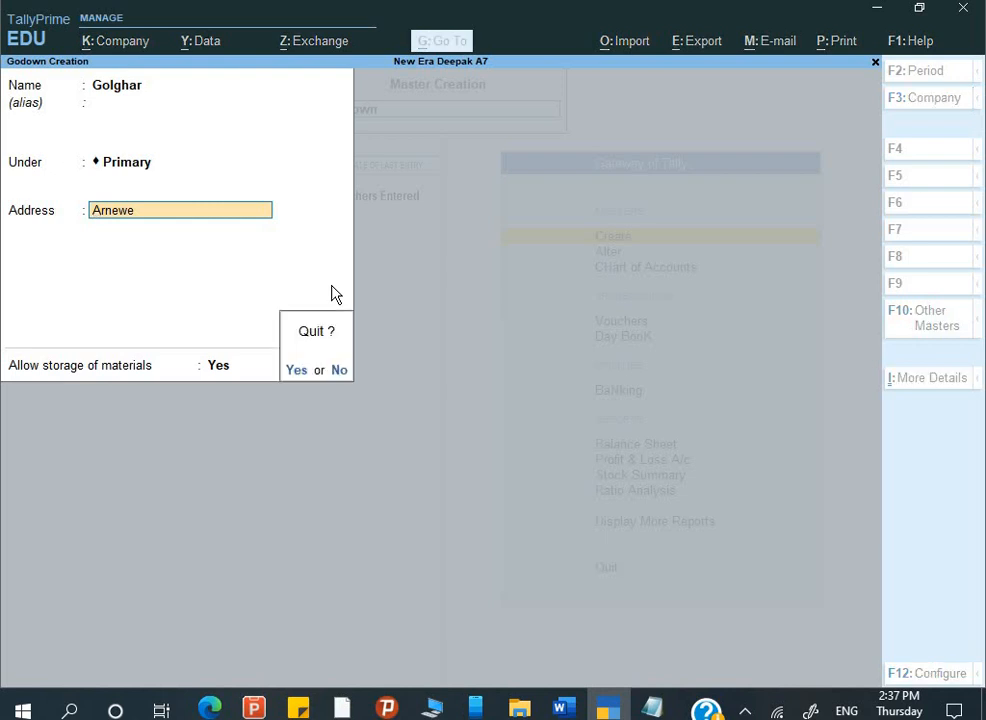
pyautogui.press('n')
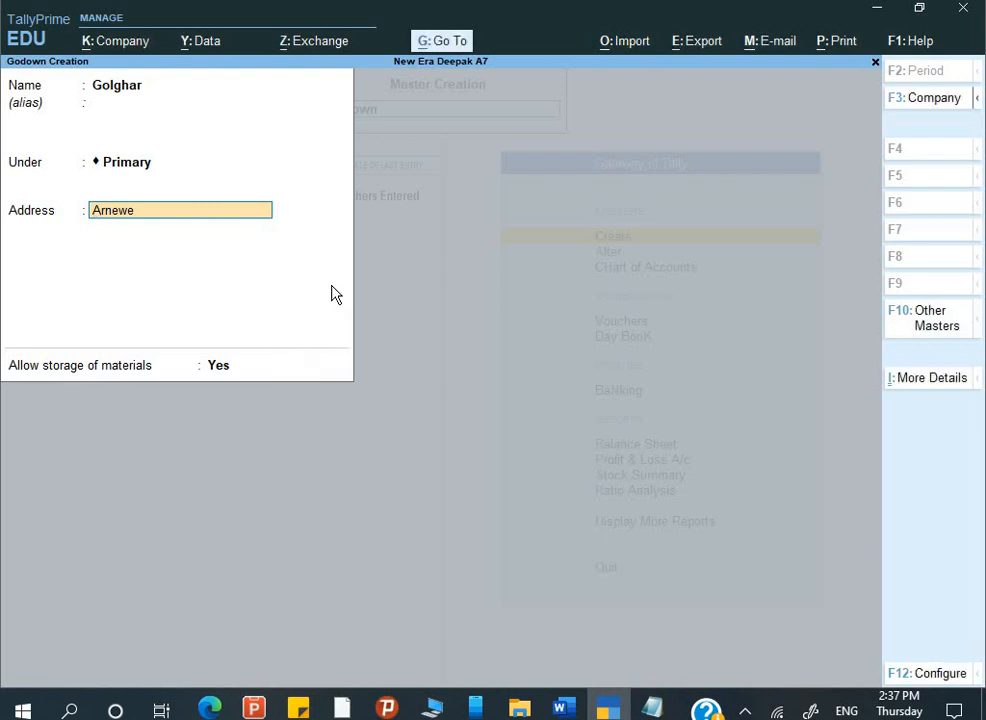
pyautogui.press('BackSpace')
pyautogui.press('BackSpace')
pyautogui.press('BackSpace')
pyautogui.press('BackSpace')
pyautogui.press('BackSpace')
pyautogui.press('BackSpace')
# Enter "Near Kali Madir" as the Golghar godown's address and save the godown
pyautogui.write('Near Kali Madi')
pyautogui.press('Return')
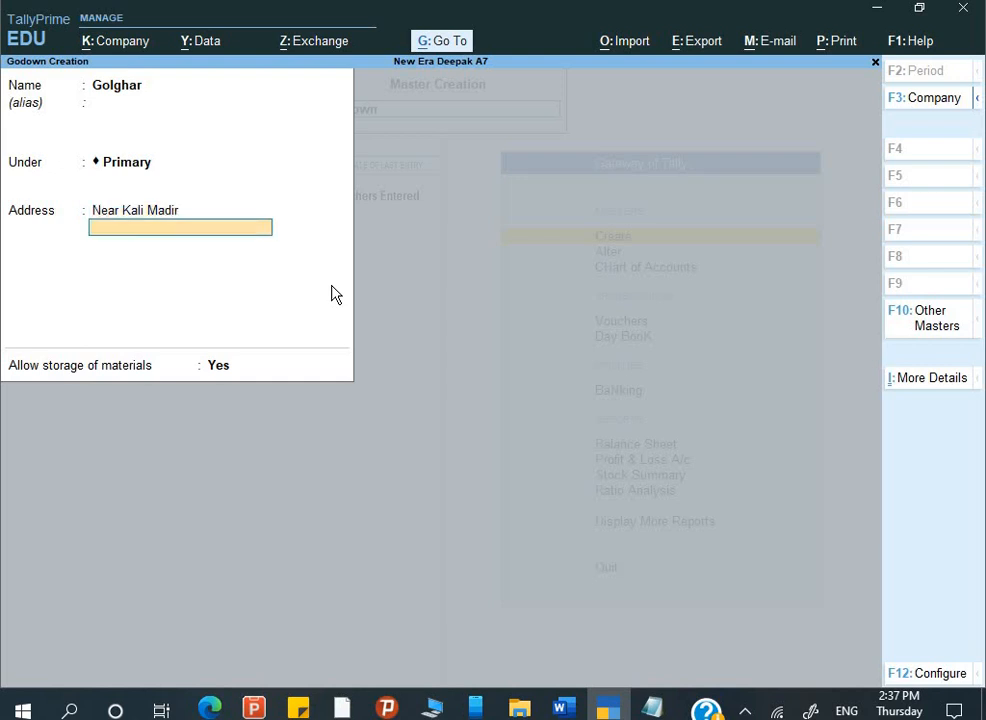
pyautogui.press('Return')
pyautogui.press('Return')
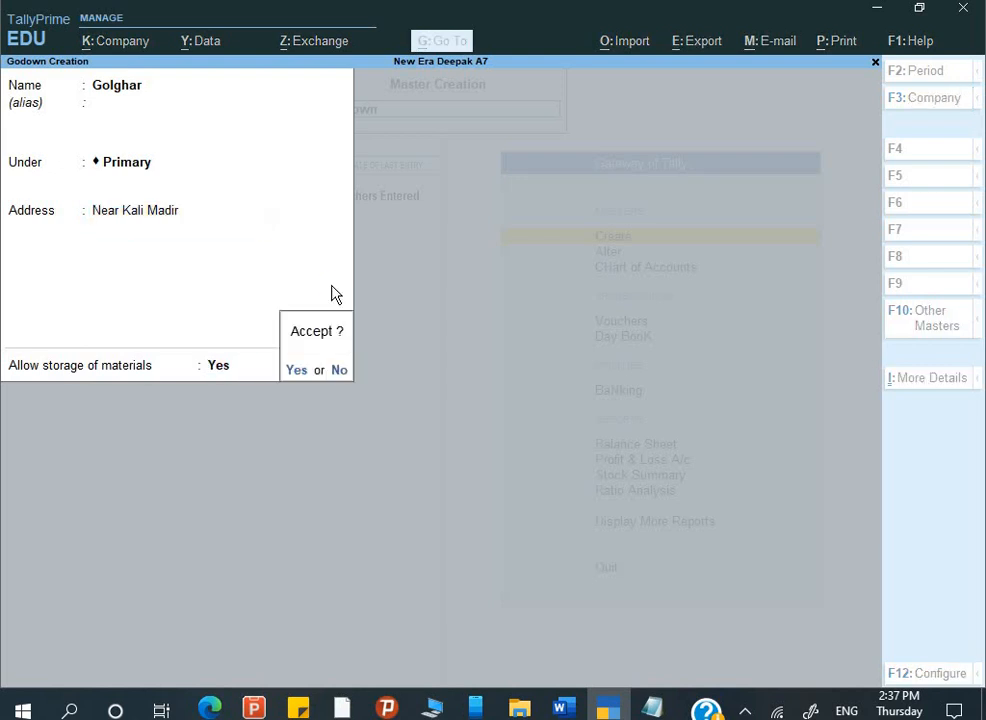
pyautogui.press('Return')
# Name the next new godown Buxipur and place it under Primary
pyautogui.write('Buxipur')
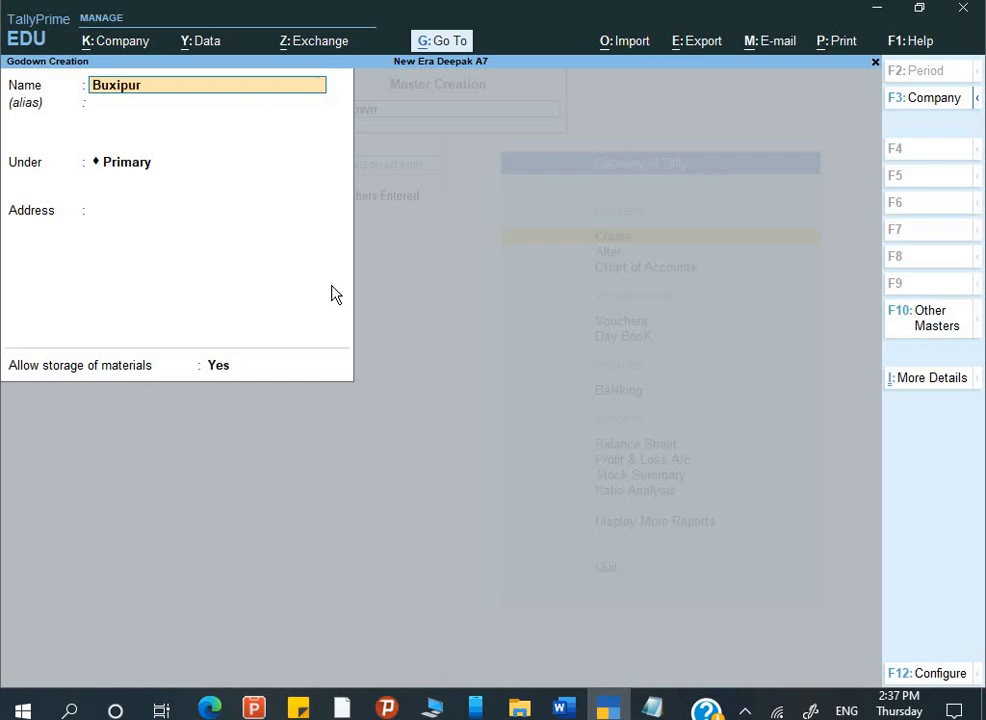
pyautogui.press('Return')
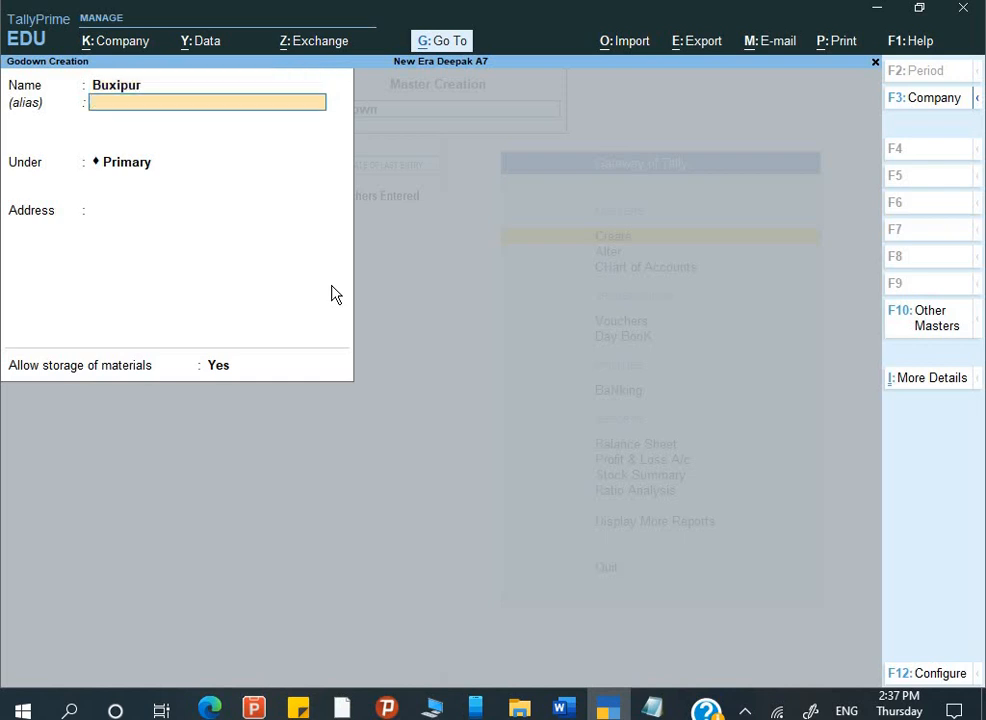
pyautogui.press('Return')
pyautogui.press('Return')
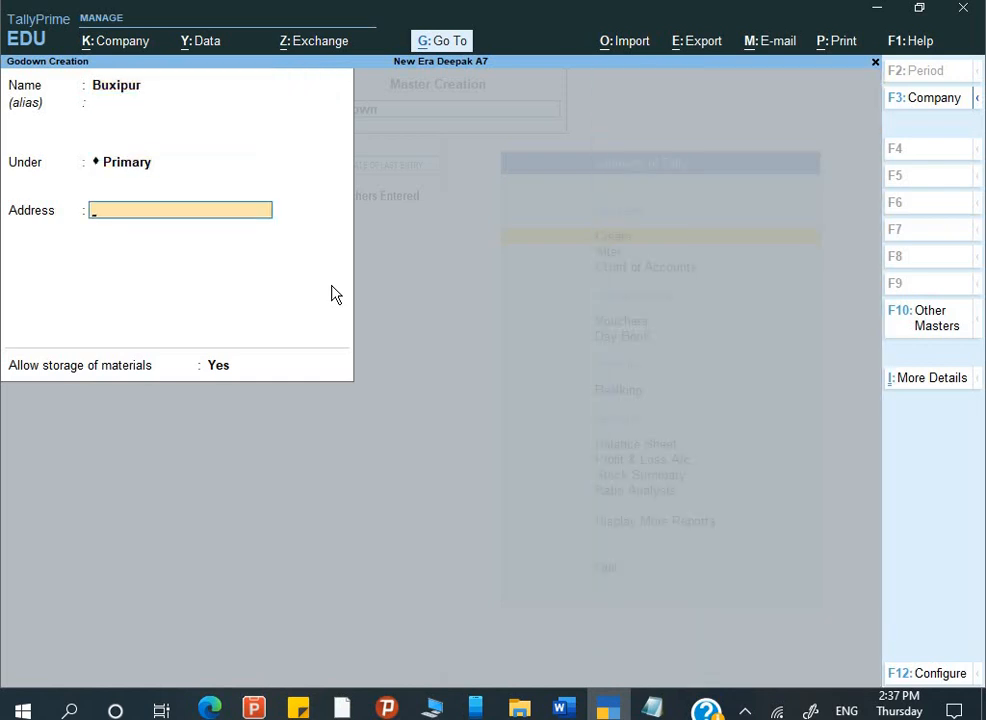
# Set the Buxipur godown's address to "Near Jubilee Inter College" and save the godown
pyautogui.write('New')
pyautogui.press('BackSpace')
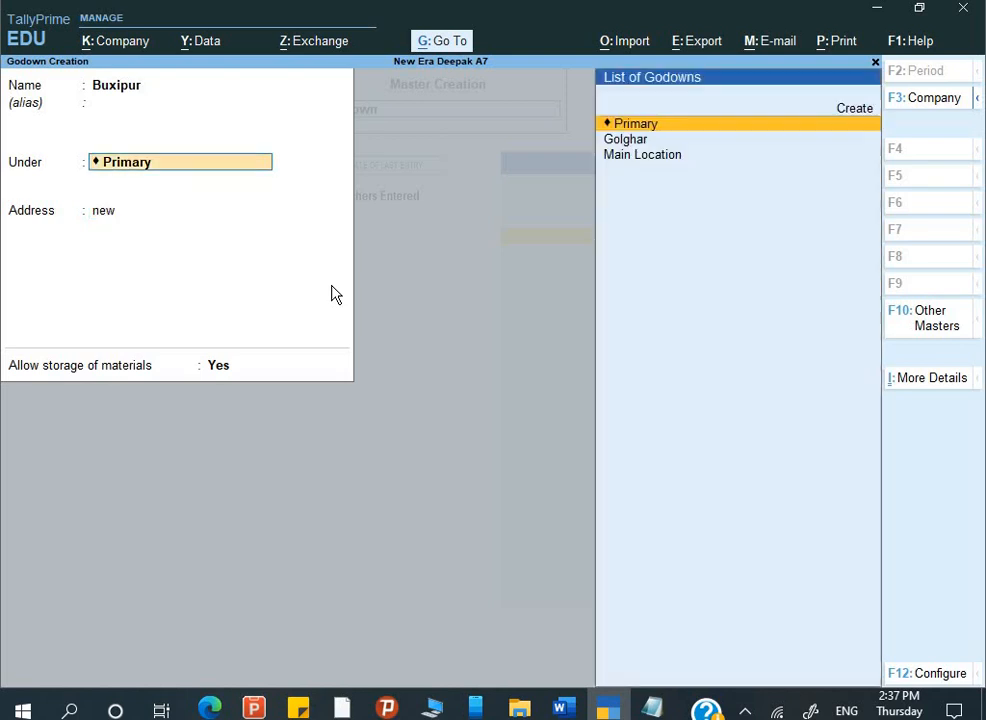
pyautogui.press('Return')
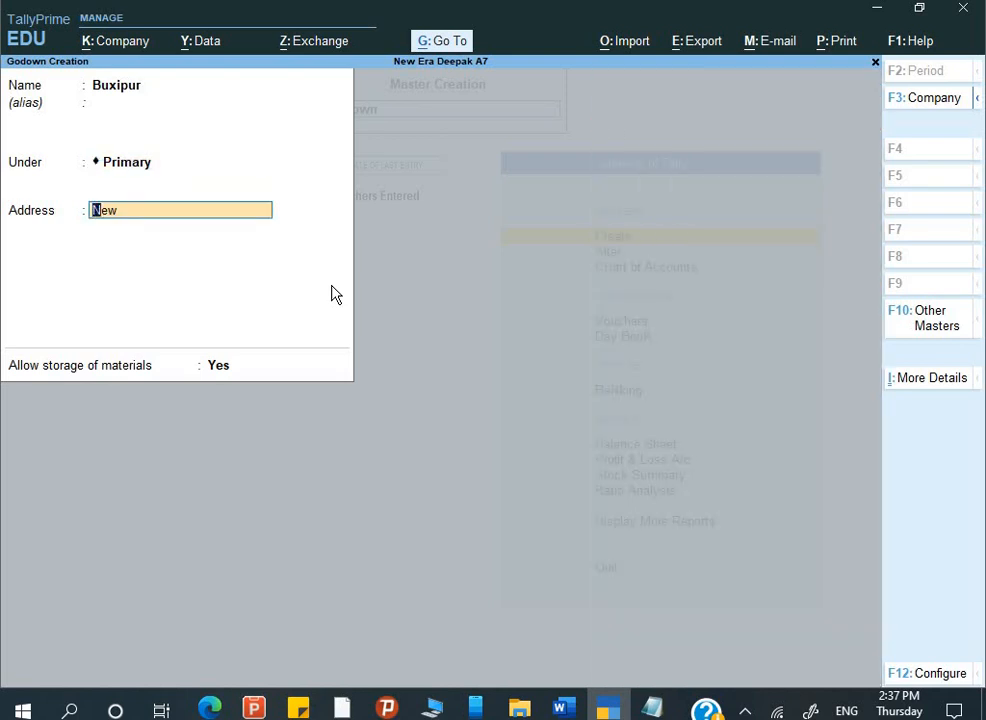
pyautogui.write('Near Jubilee Inter Co')
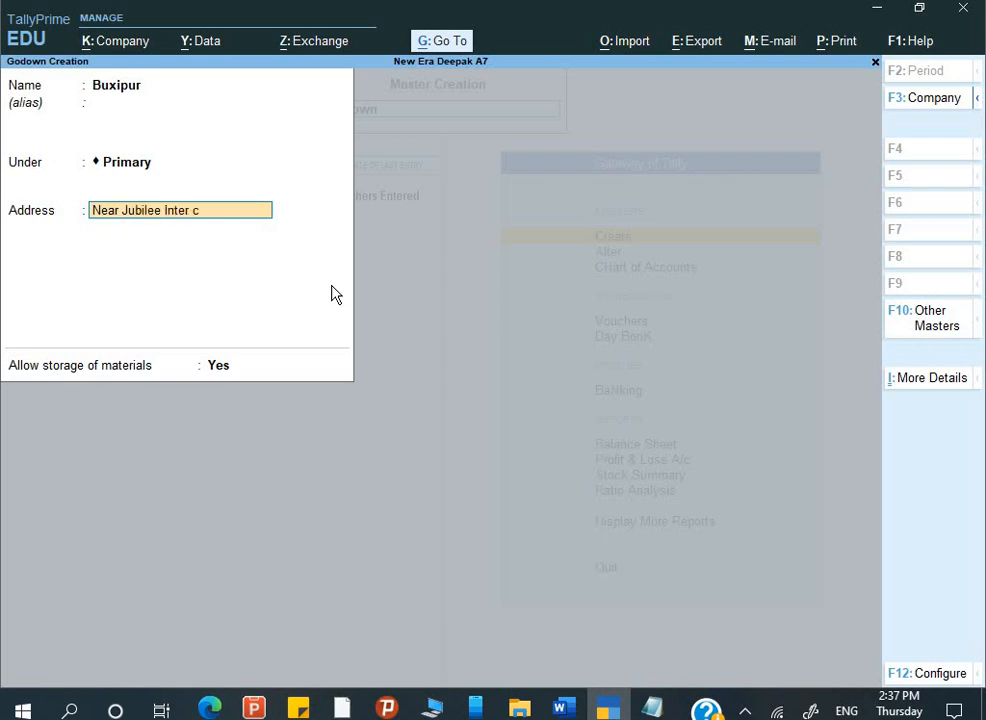
pyautogui.write('llege')
pyautogui.press('Return')
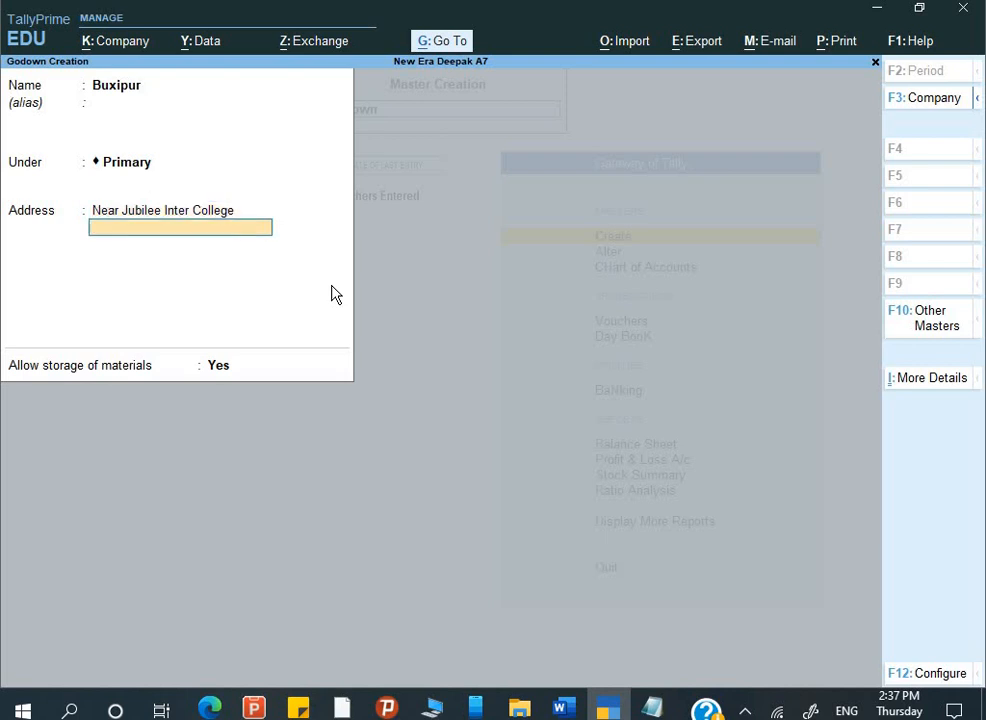
pyautogui.press('Return')
pyautogui.press('Return')
pyautogui.press('Return')
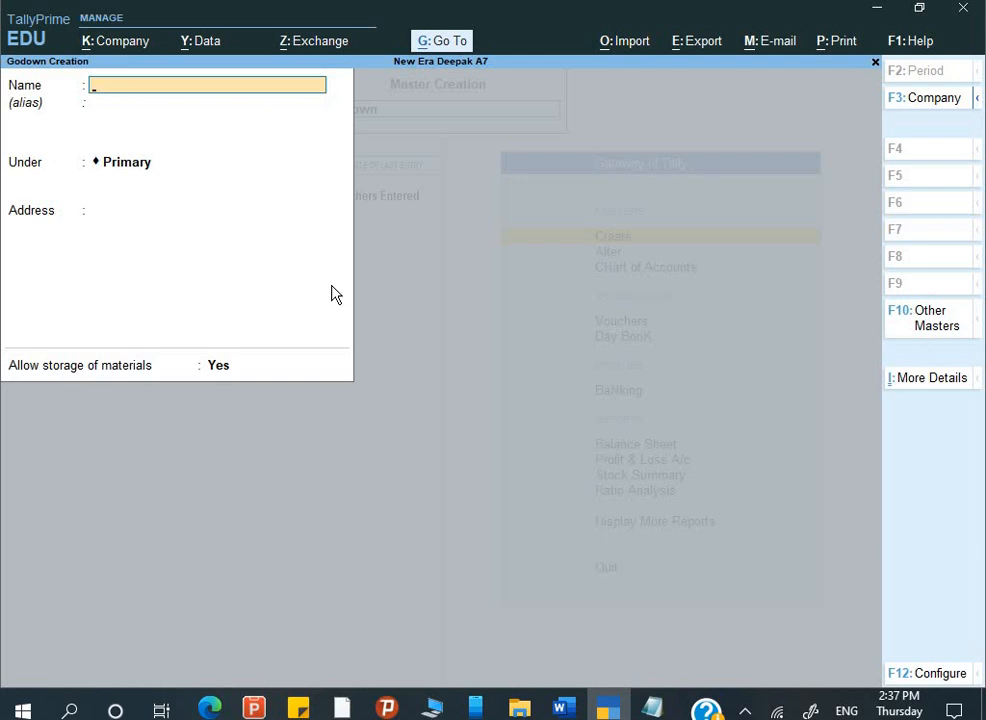
# Switch to Tally Notes.txt in Notepad, read the stock group creation instructions and return to TallyPrime
pyautogui.hotkey('alt', 'Tab')
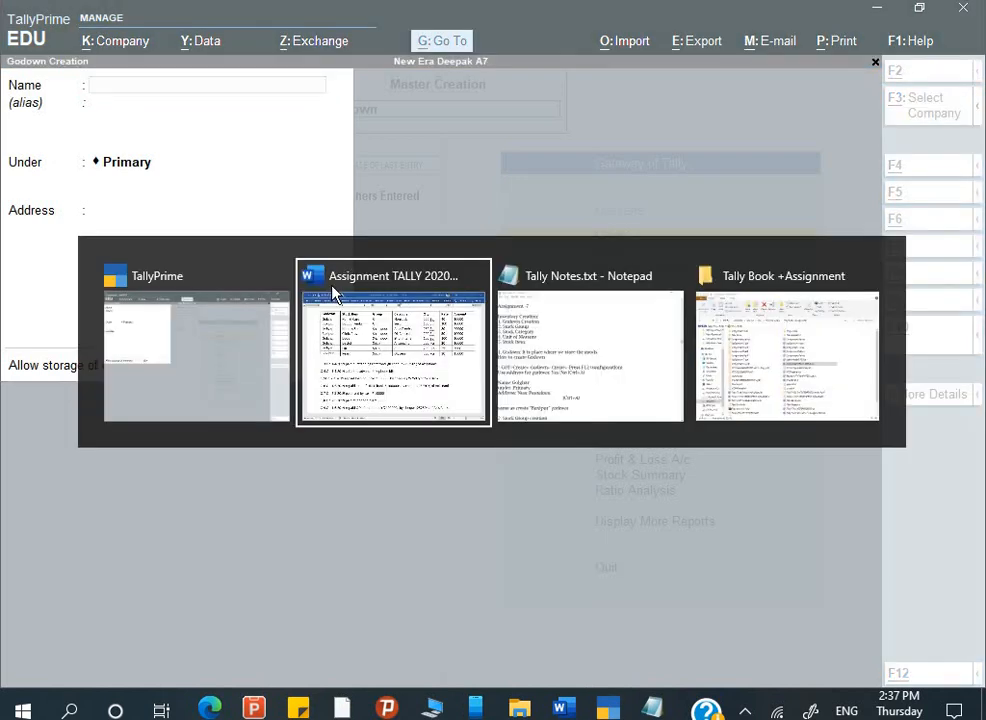
pyautogui.hotkey('alt', 'Tab')
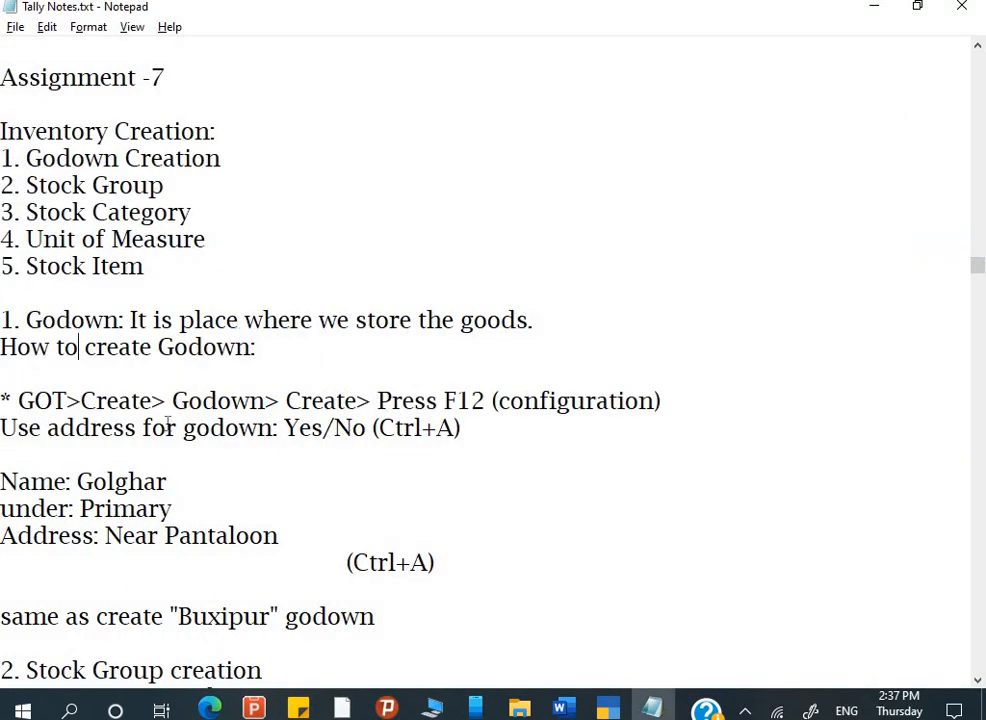
pyautogui.scroll(-4, 168, 425)
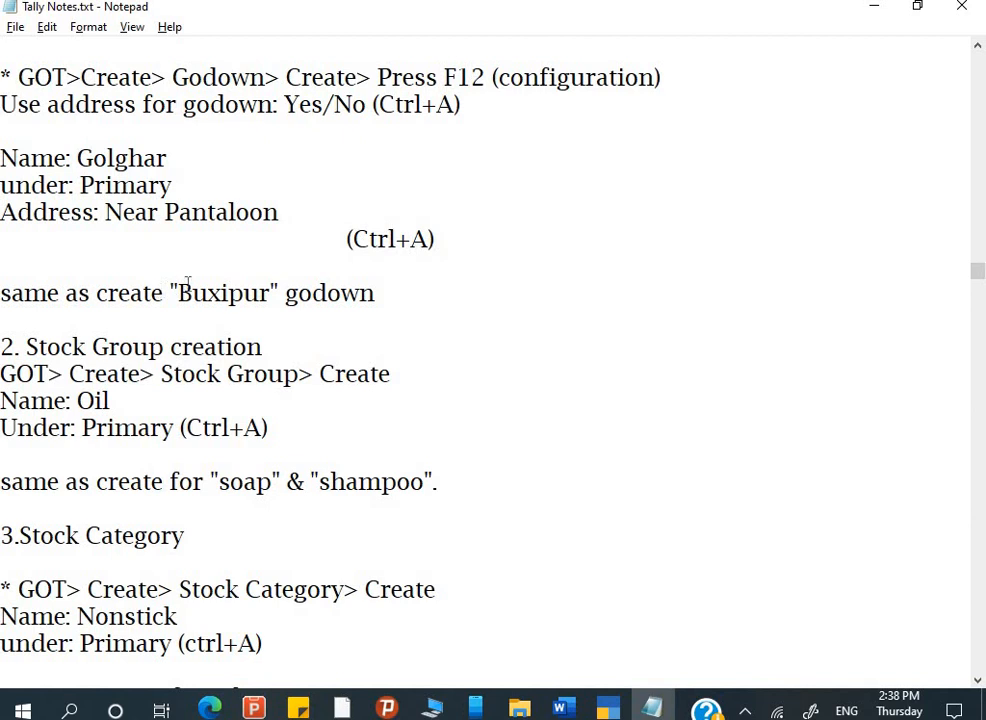
pyautogui.scroll(-2, 259, 303)
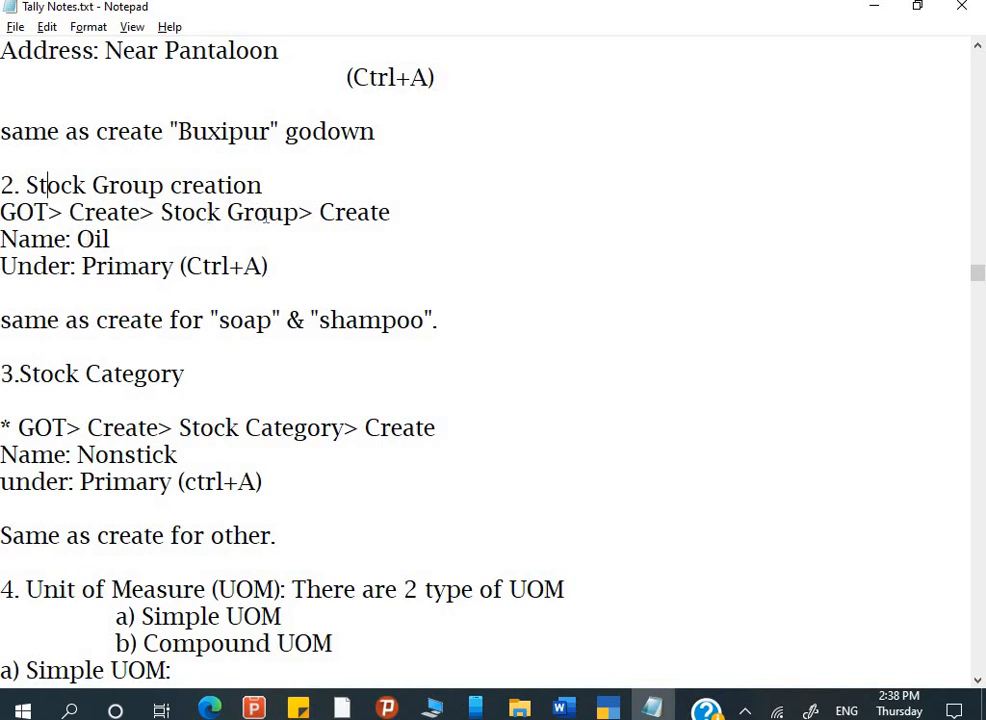
pyautogui.hotkey('alt', 'Tab')
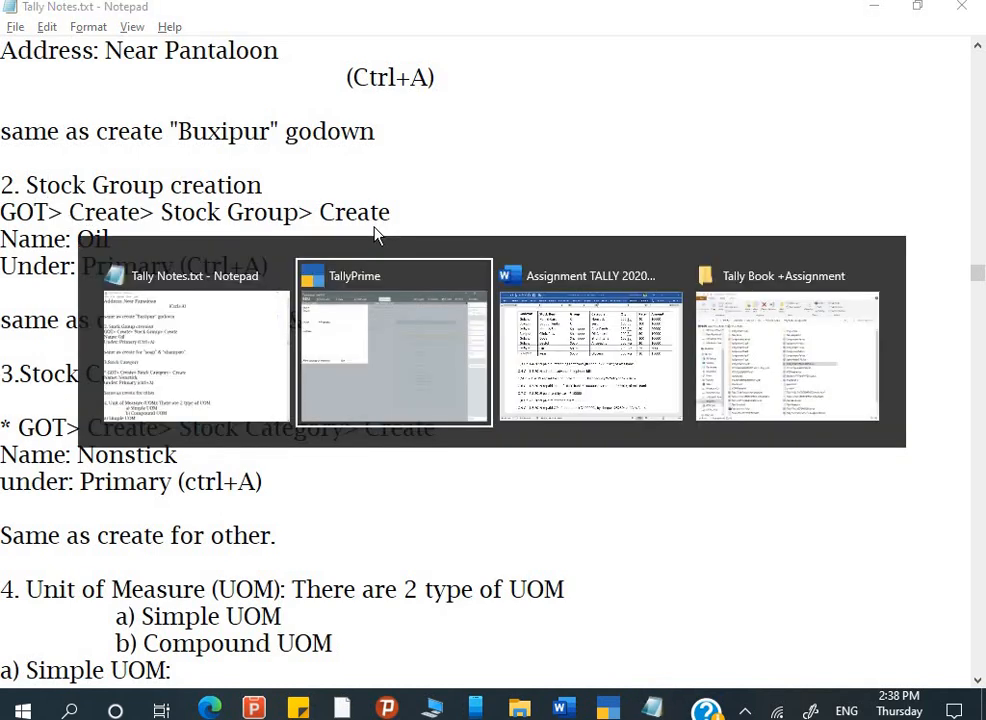
pyautogui.press('Tab')
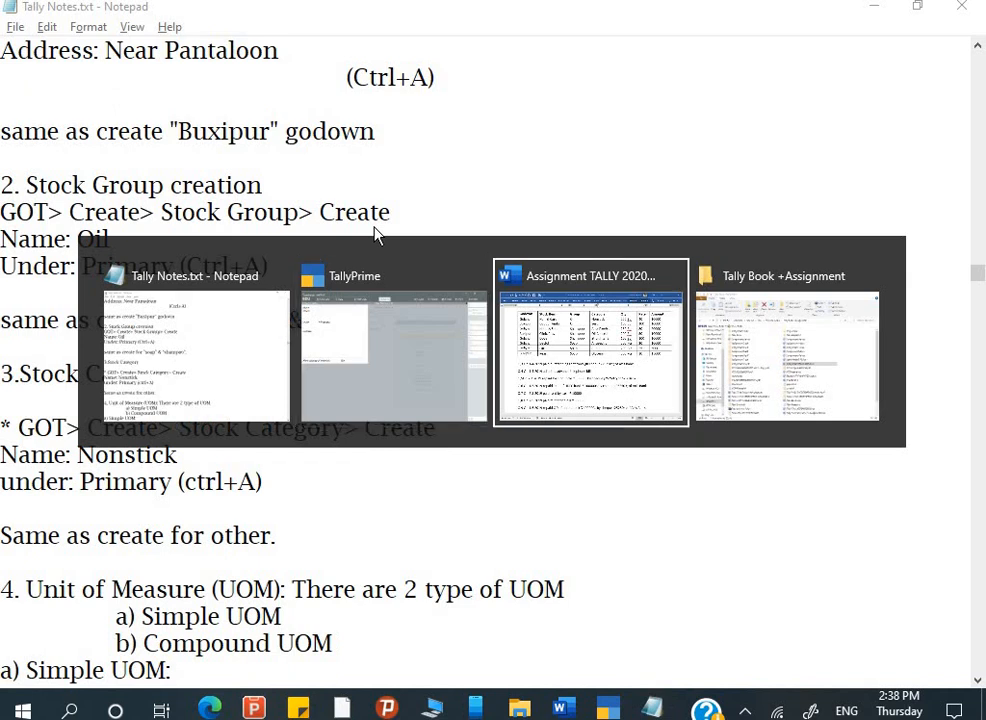
pyautogui.press('Tab')
pyautogui.press('Tab')
pyautogui.press('Tab')
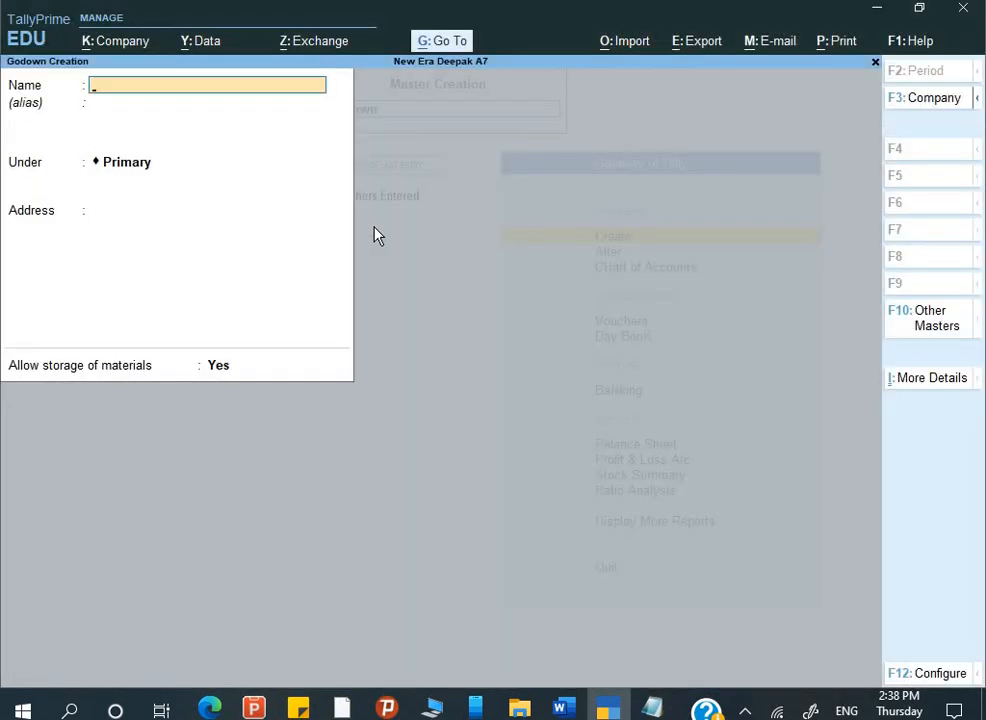
# Leave godown creation and start creating a new Stock Group from the inventory masters
pyautogui.press('Escape')
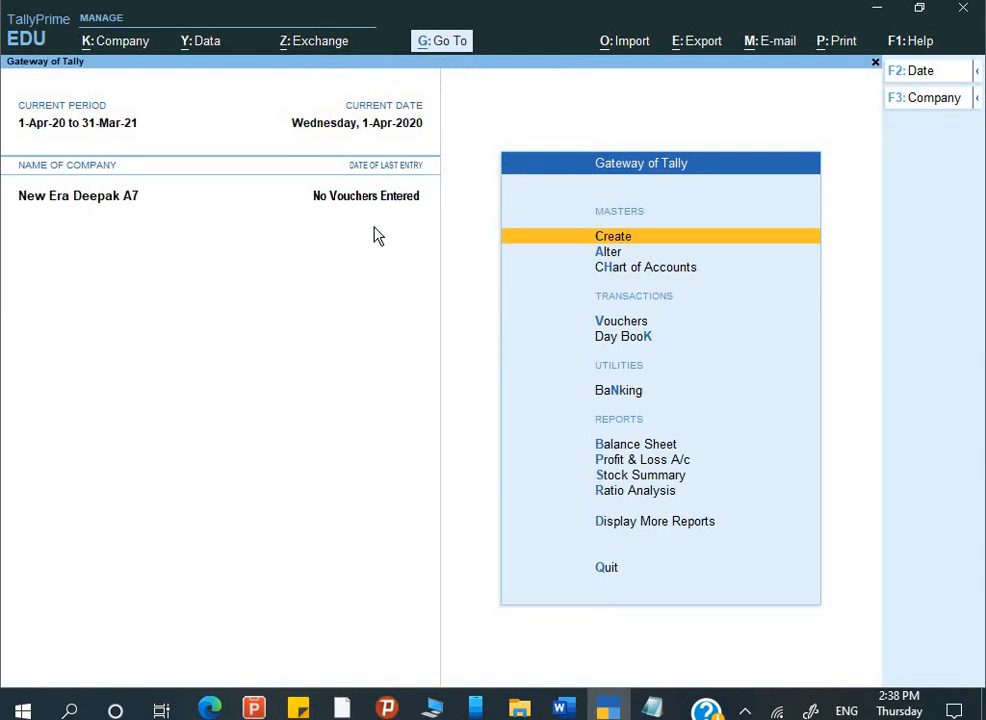
pyautogui.press('Return')
pyautogui.press('Down')
pyautogui.press('Down')
pyautogui.press('Down')
pyautogui.press('Down')
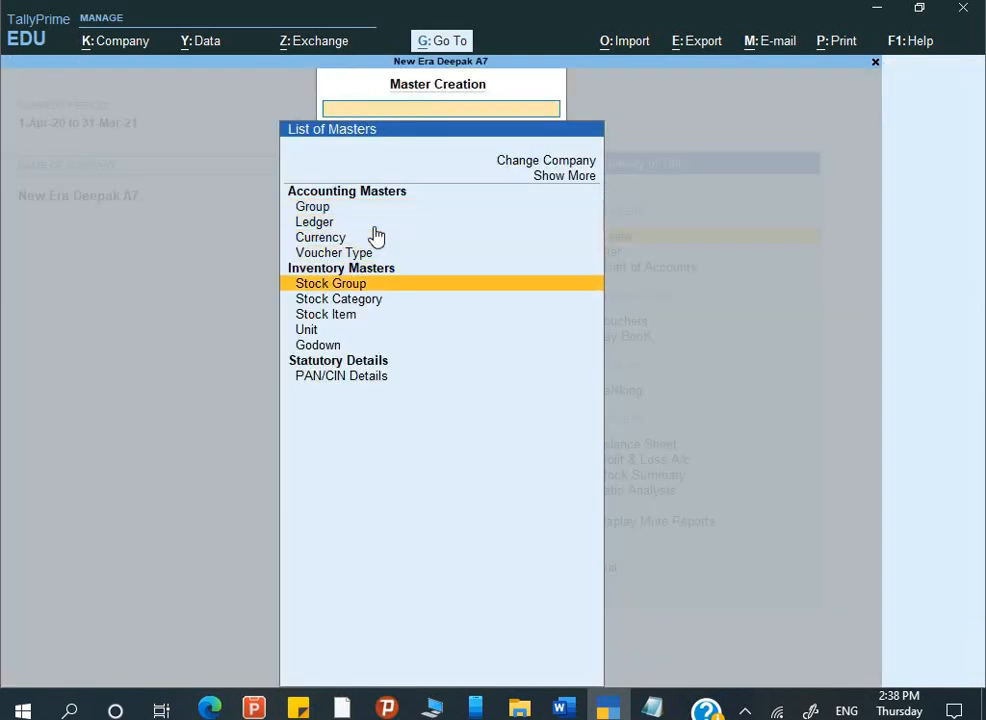
pyautogui.press('Return')
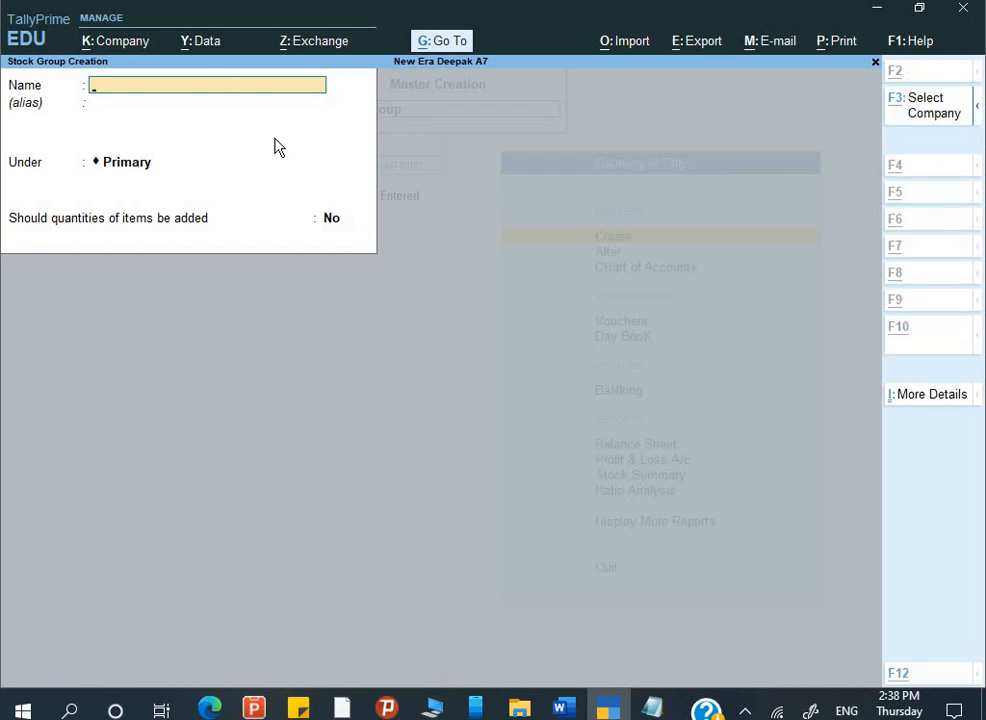
# Check the Group column in the Word assignment table, and in TallyPrime create the stock group Oil under Primary
pyautogui.hotkey('alt', 'Tab')
pyautogui.hotkey('alt', 'Tab')
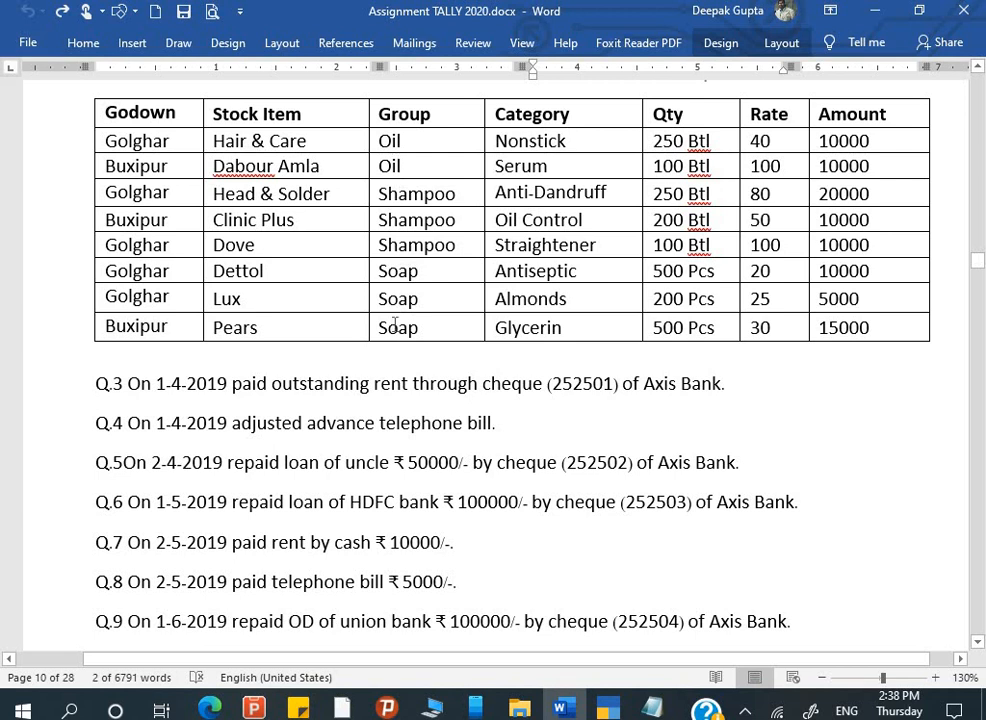
pyautogui.hotkey('alt', 'Tab')
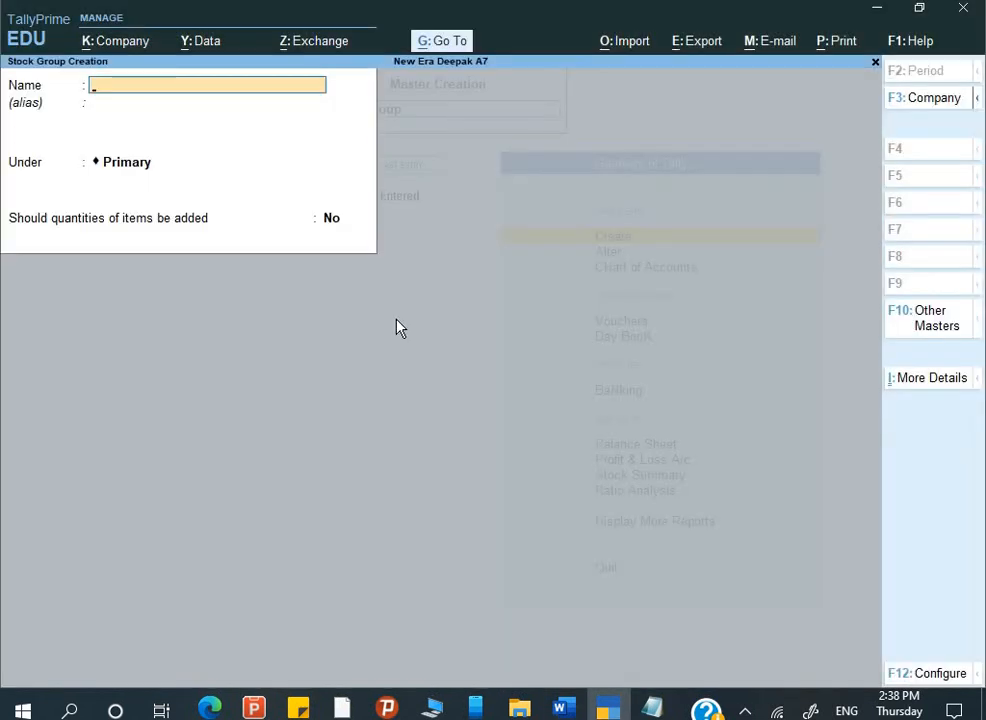
pyautogui.write('Oi')
pyautogui.press('Return')
pyautogui.press('Return')
pyautogui.press('Return')
pyautogui.press('Return')
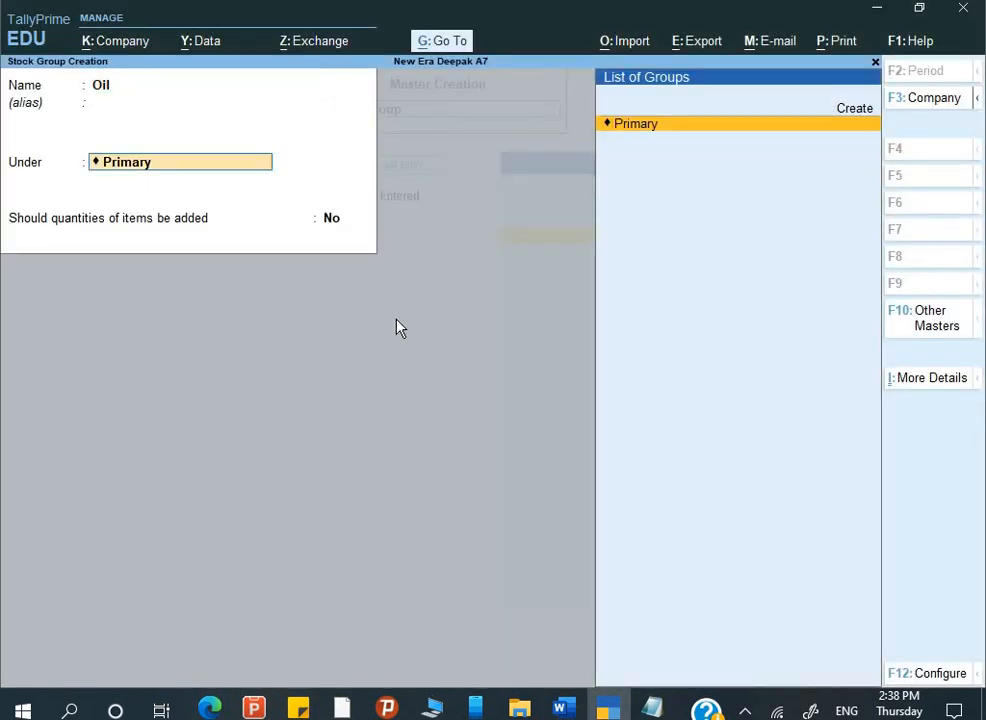
pyautogui.press('Return')
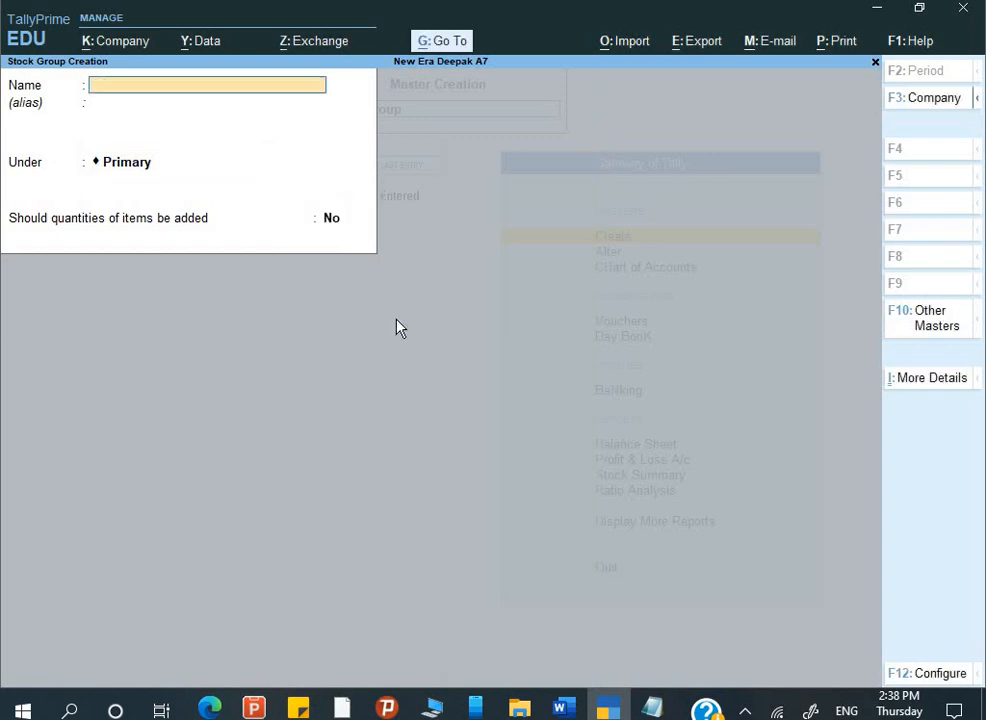
# Create the stock group Shampoo under Primary, with item quantities not added, and save it
pyautogui.write('Shampoo')
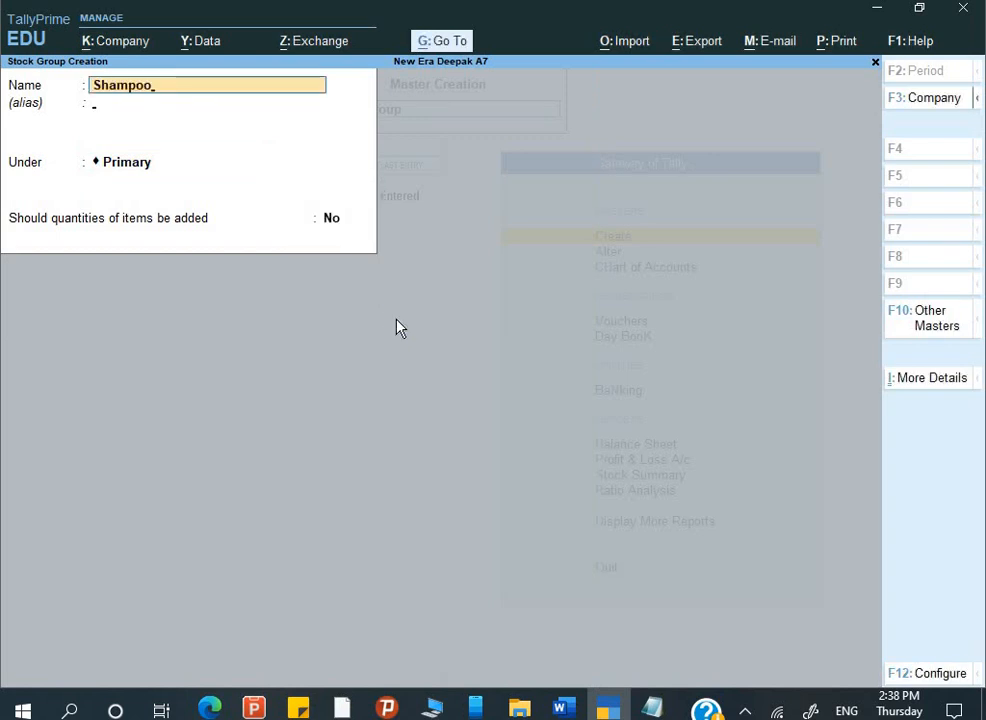
pyautogui.press('Return')
pyautogui.press('Return')
pyautogui.press('Return')
pyautogui.press('Return')
pyautogui.press('Return')
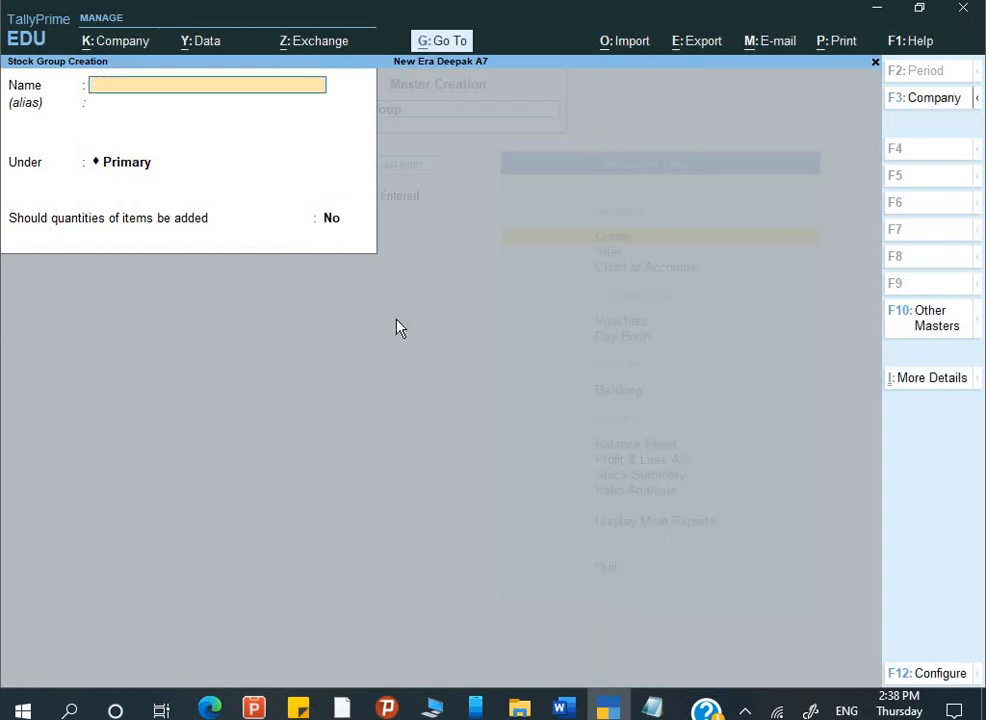
# Create the stock group Soap under Primary, with item quantities not added, and save it
pyautogui.press('alt')
pyautogui.hotkey('alt', 'Tab')
pyautogui.hotkey('alt', 'Tab')
pyautogui.write('Soa')
pyautogui.press('Return')
pyautogui.press('Return')
pyautogui.press('Return')
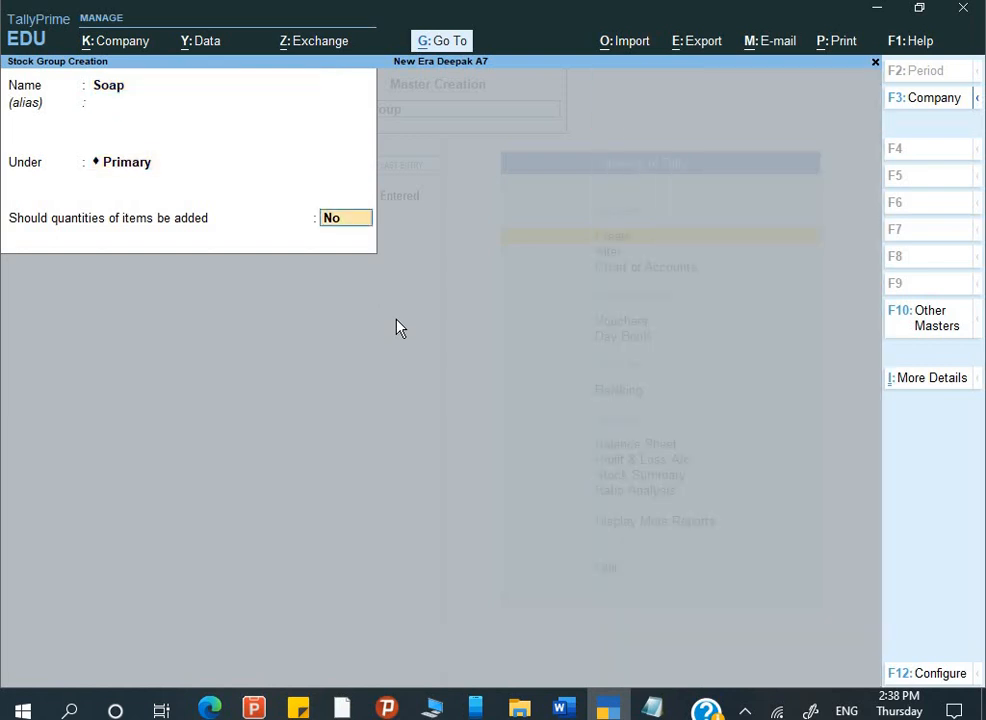
pyautogui.press('Return')
pyautogui.press('Return')
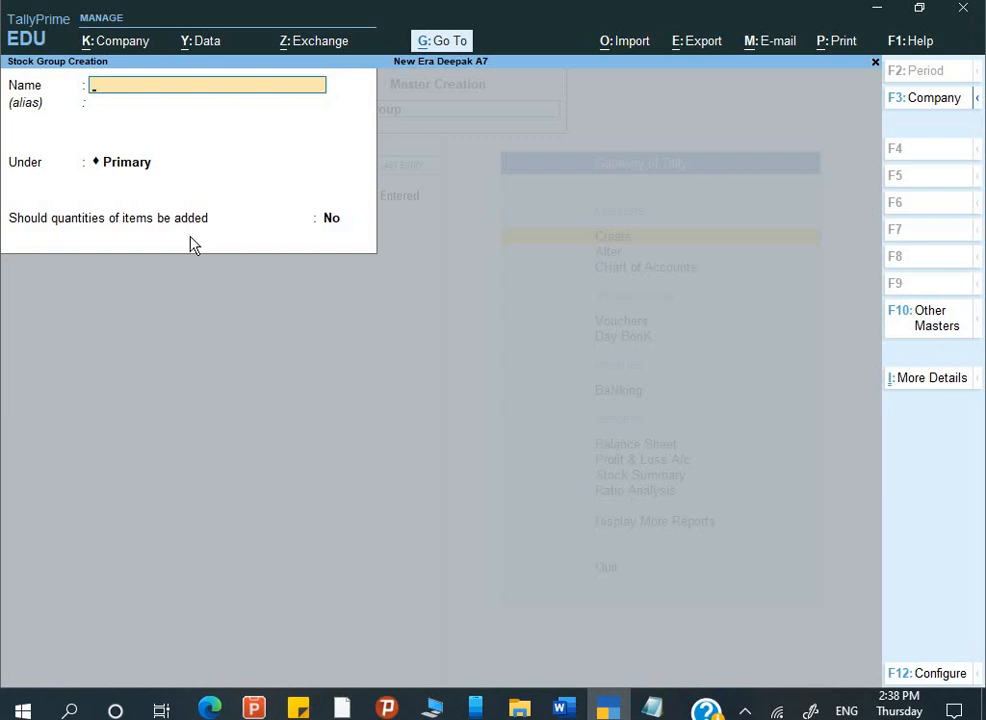
# Review the Stock Category instructions in Tally Notes and the Category column of the Word assignment table
pyautogui.hotkey('alt', 'Tab')
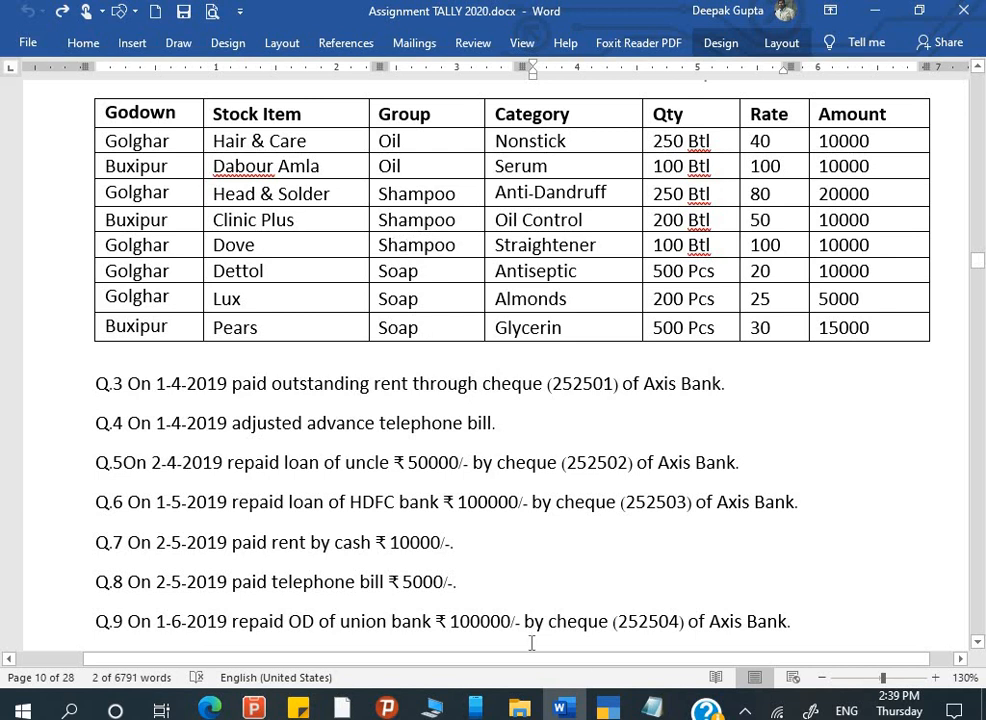
pyautogui.click(647, 708)
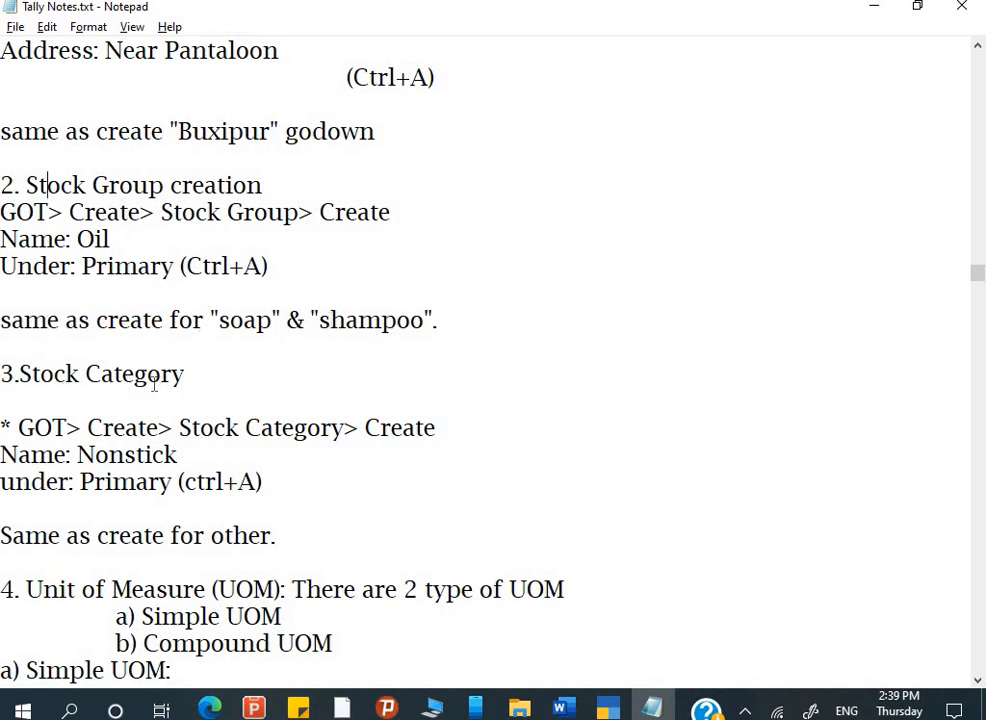
pyautogui.hotkey('alt', 'Tab')
pyautogui.hotkey('alt', 'Tab')
pyautogui.hotkey('alt', 'Tab')
pyautogui.hotkey('alt', 'Tab')
pyautogui.hotkey('alt', 'Tab')
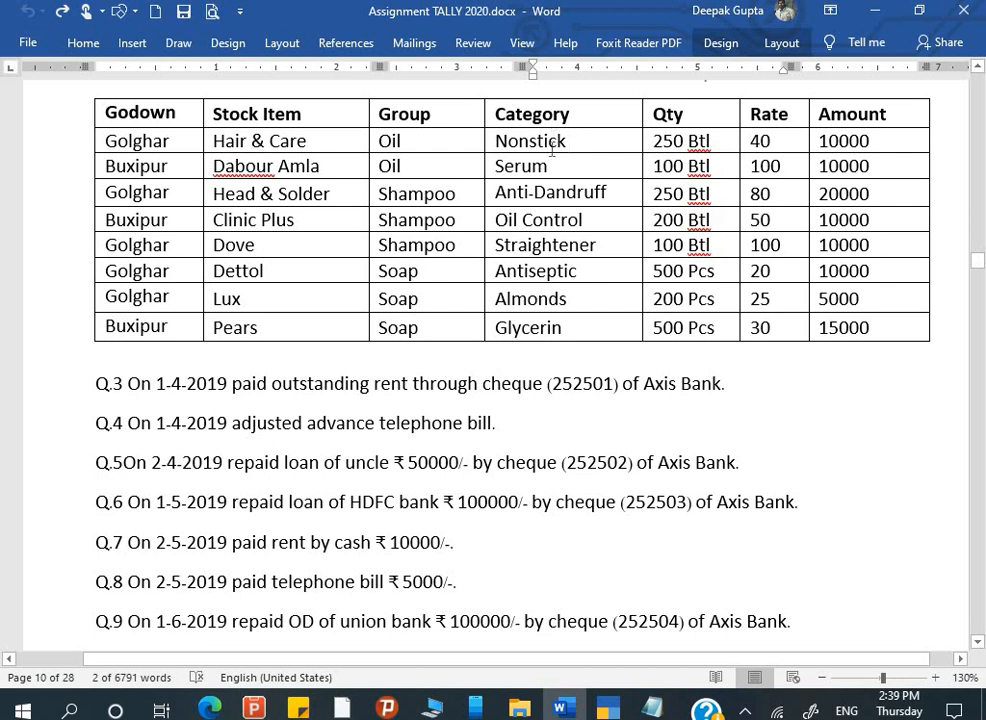
pyautogui.hotkey('alt', 'Tab')
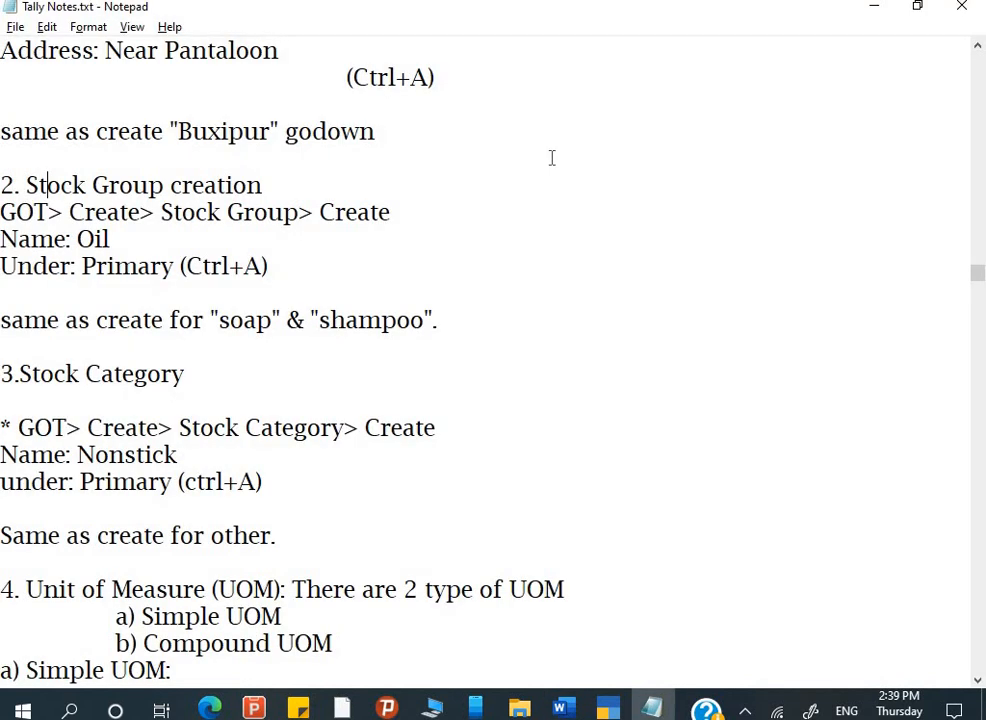
pyautogui.hotkey('alt', 'Tab')
pyautogui.hotkey('alt', 'Tab')
pyautogui.hotkey('alt', 'Tab')
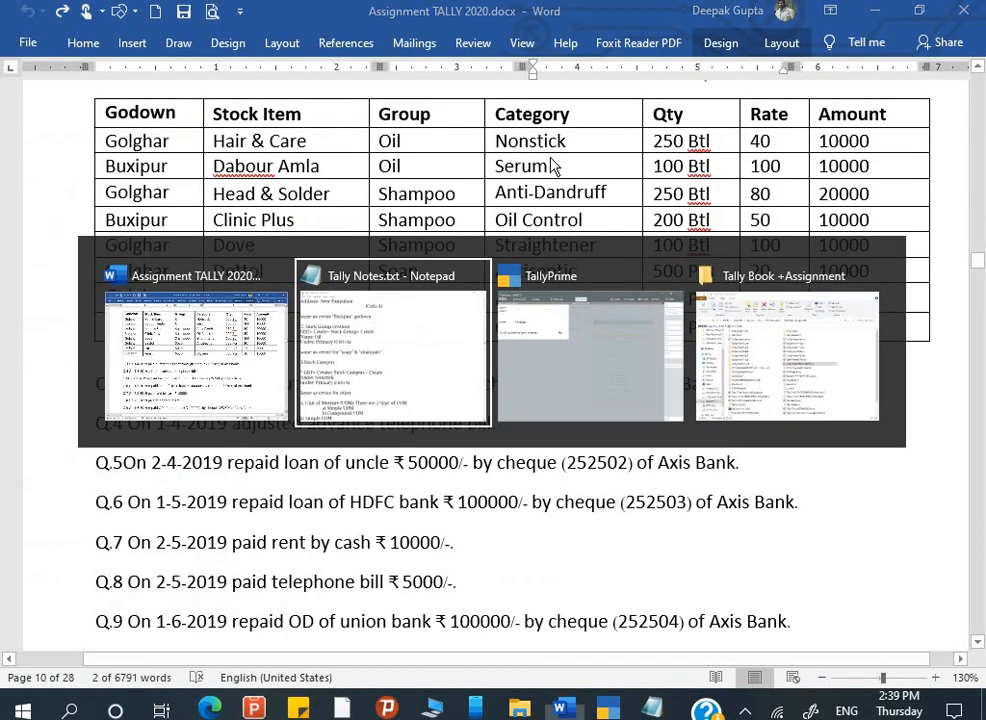
# In TallyPrime, leave stock group creation and start creating a new Stock Category from the inventory masters
pyautogui.press('Escape')
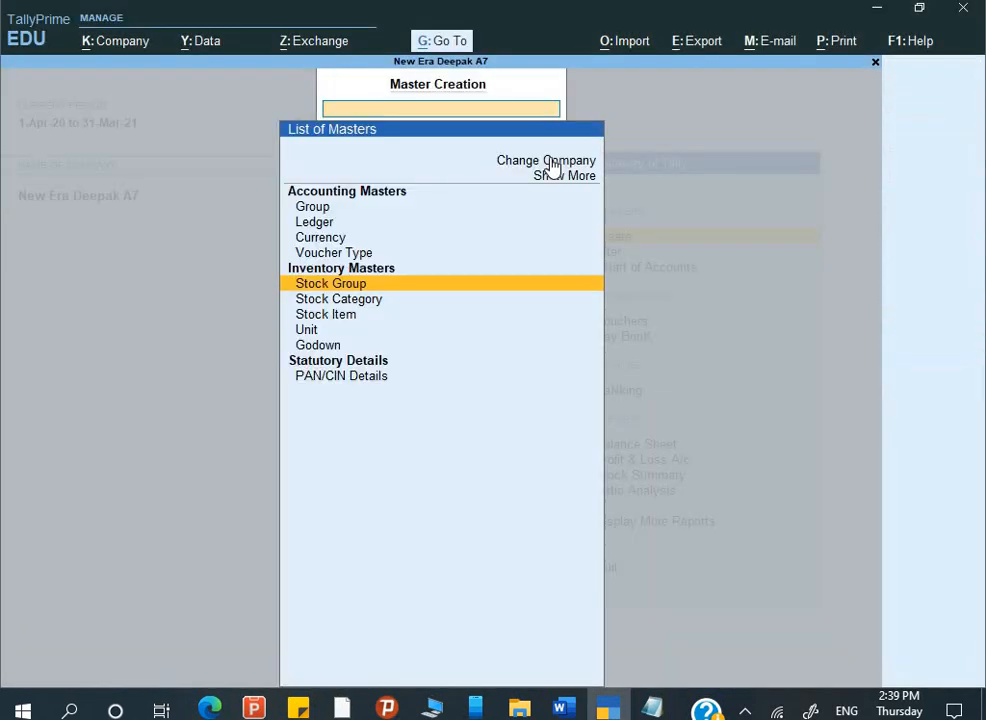
pyautogui.press('Down')
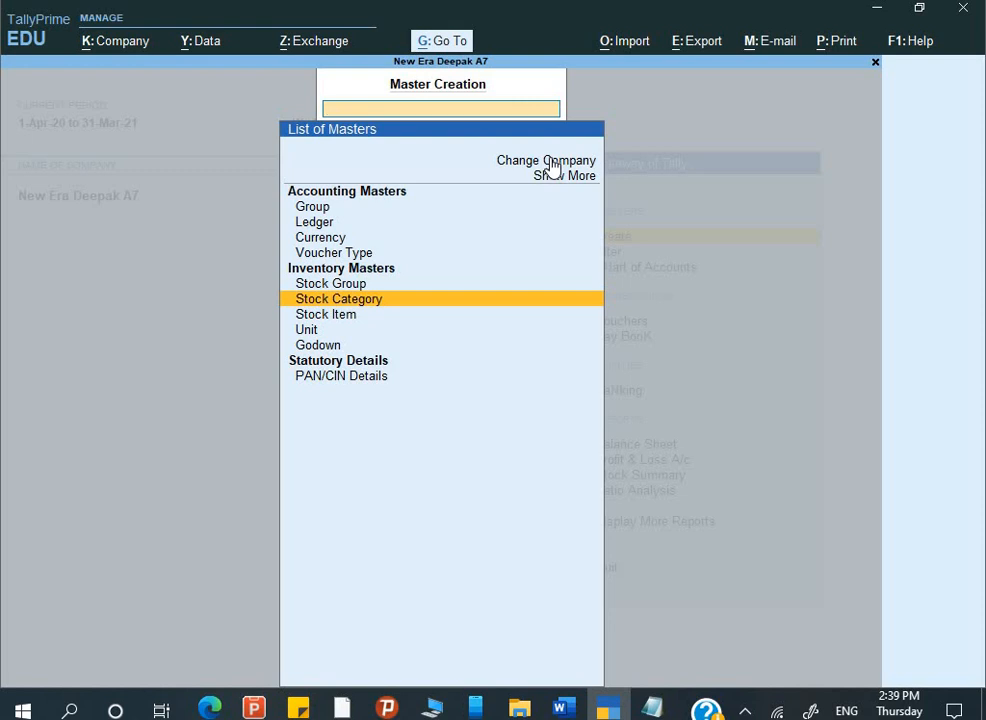
pyautogui.press('Down')
pyautogui.press('Down')
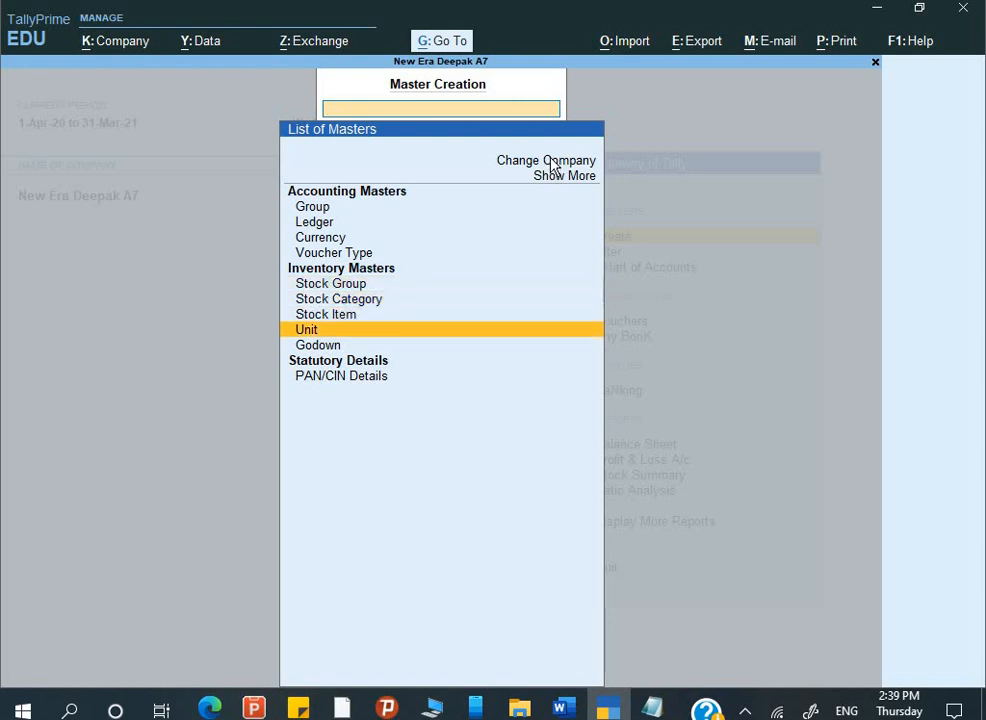
pyautogui.press('Down')
pyautogui.press('Up')
pyautogui.press('Up')
pyautogui.press('Up')
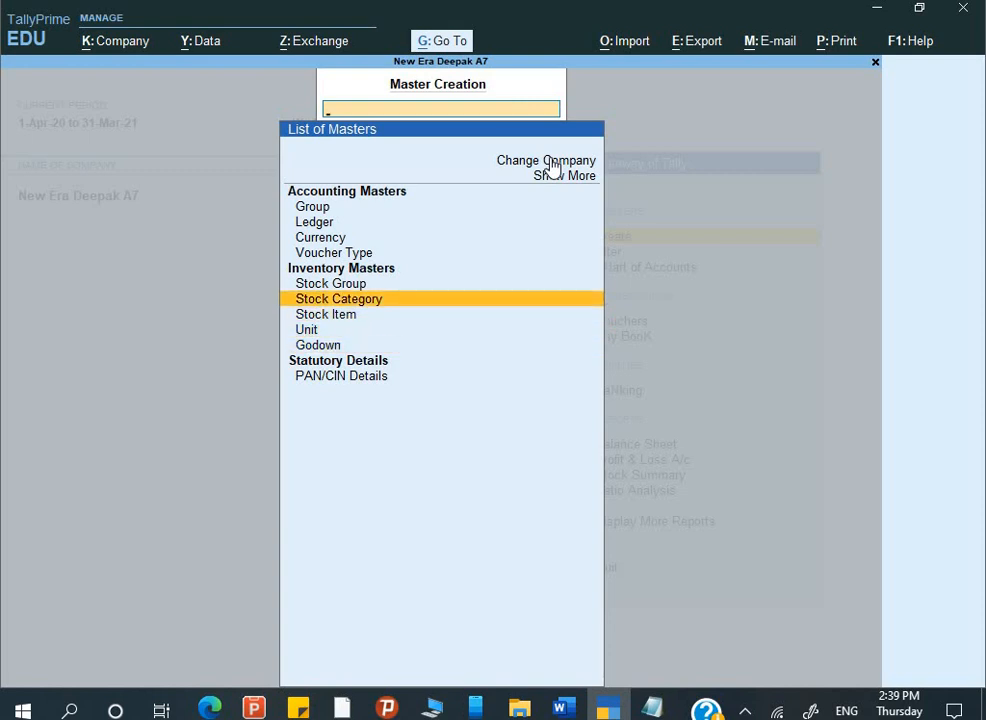
pyautogui.press('Down')
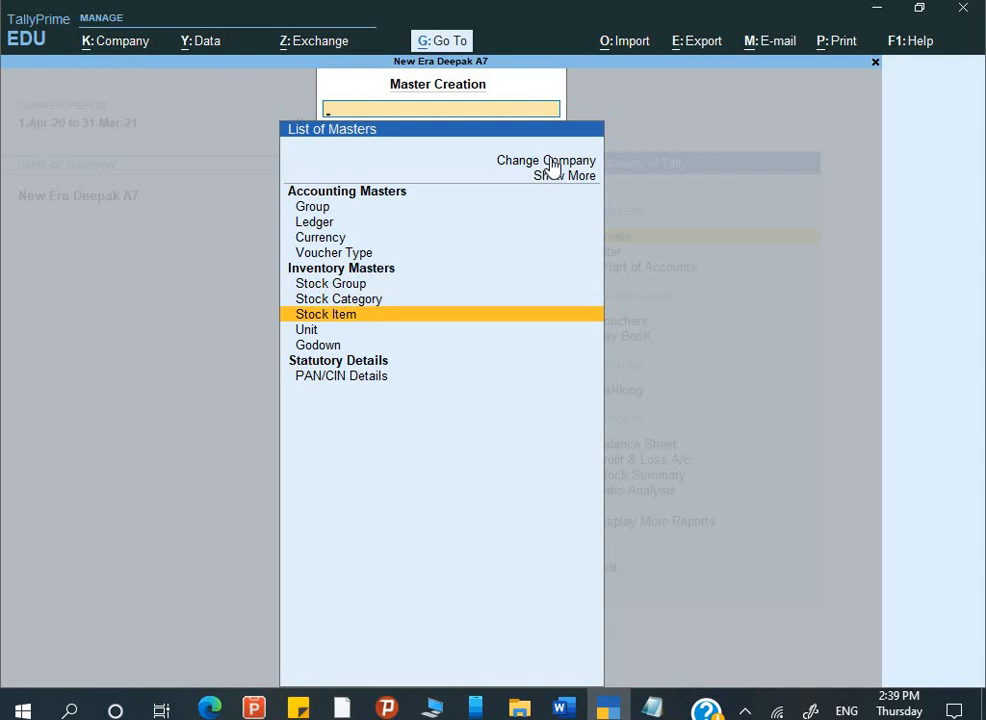
pyautogui.press('Up')
pyautogui.press('Return')
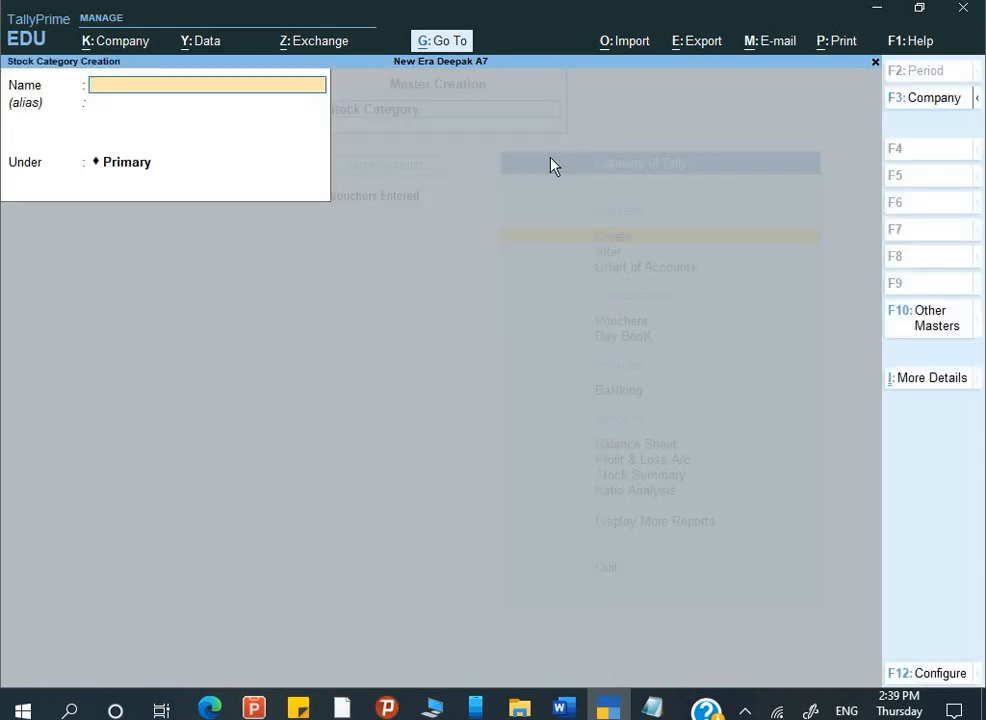
# Check the first category in the Word assignment table, and in TallyPrime create the stock category Nonstick under Primary
pyautogui.hotkey('alt', 'Tab')
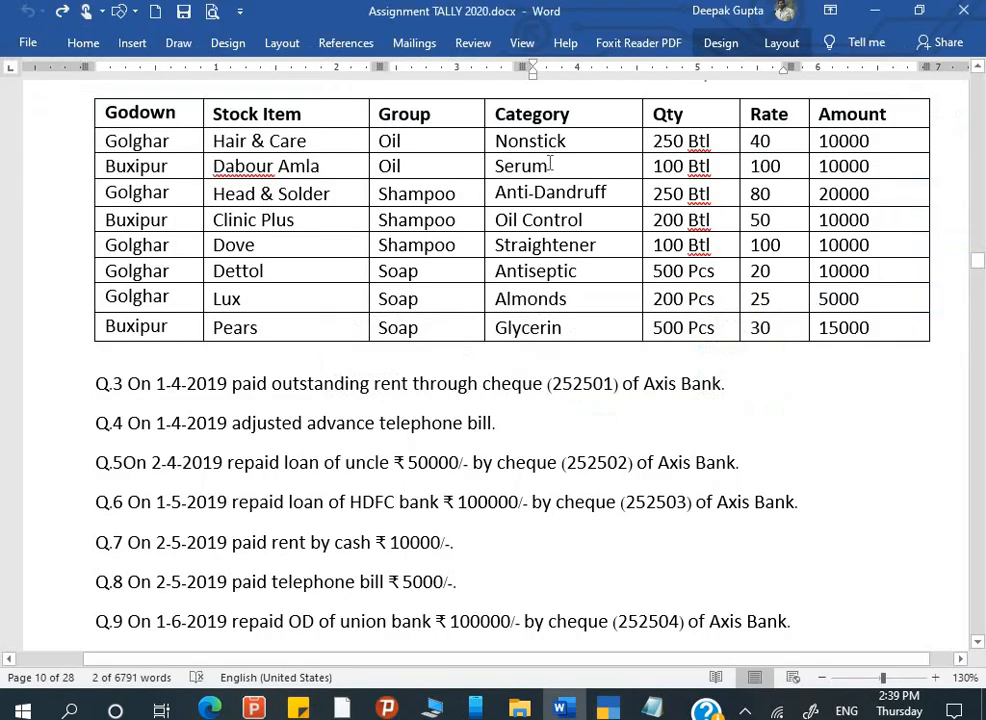
pyautogui.hotkey('alt', 'Tab')
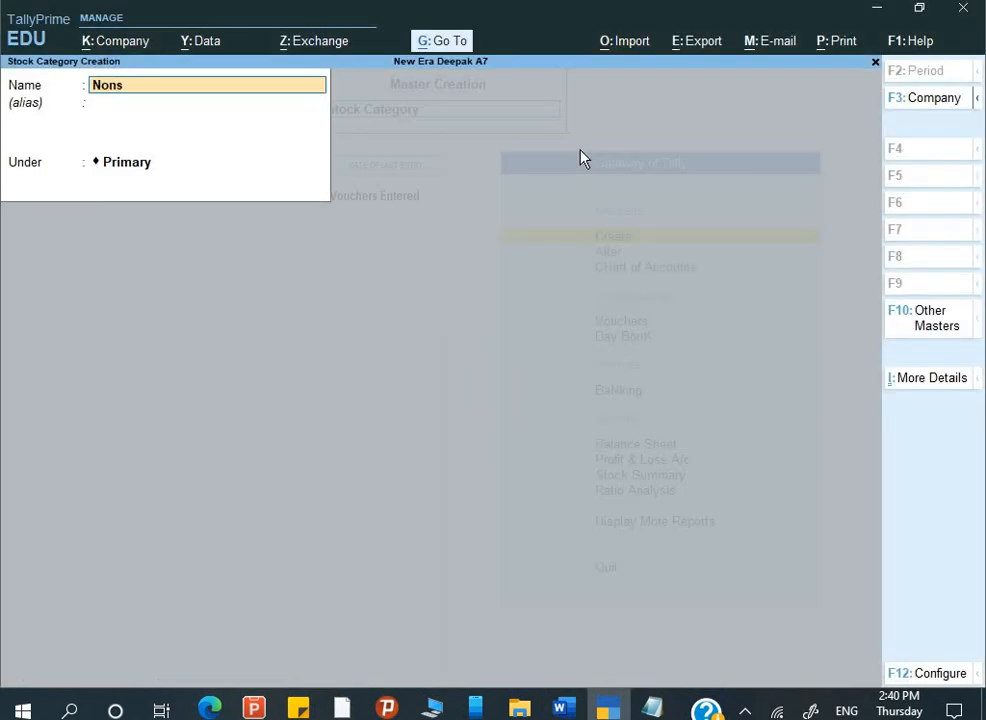
pyautogui.press('Return')
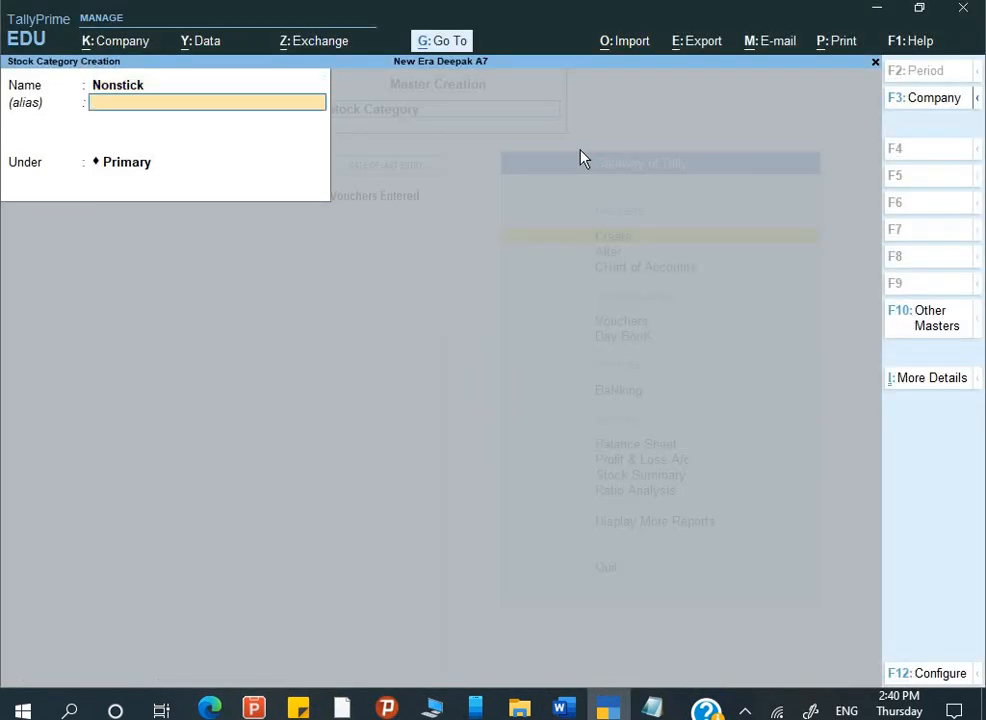
pyautogui.press('Return')
pyautogui.press('Return')
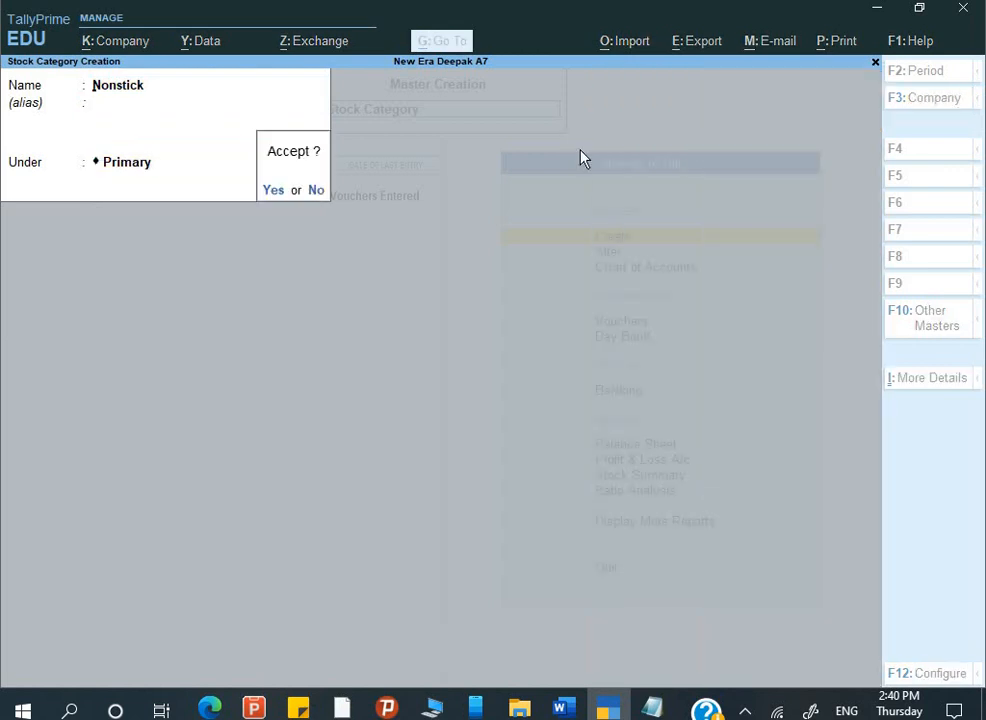
pyautogui.press('Return')
# Check the second category in the Word assignment table, and in TallyPrime create the stock category Serum under Primary
pyautogui.hotkey('alt', 'Tab')
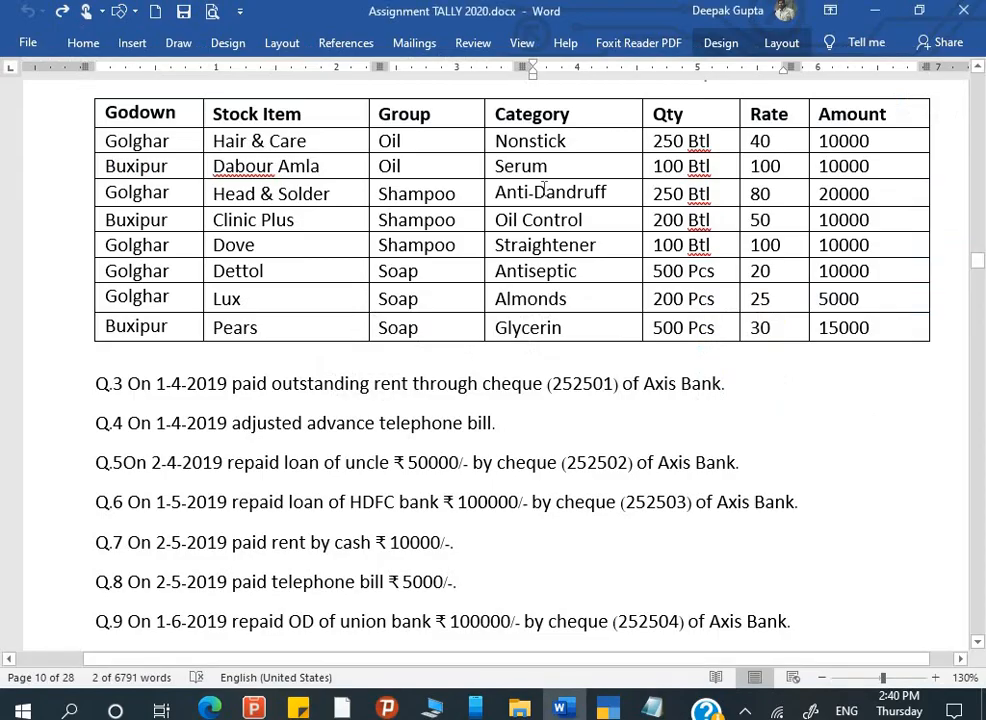
pyautogui.hotkey('alt', 'Tab')
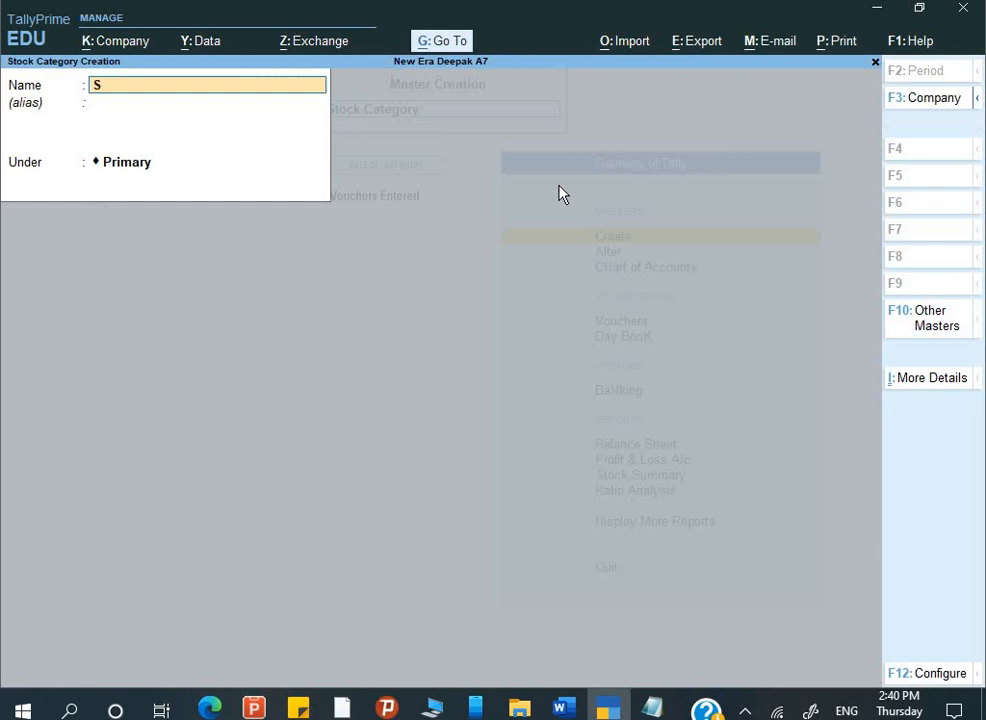
pyautogui.write('Serum')
pyautogui.press('Return')
pyautogui.press('Return')
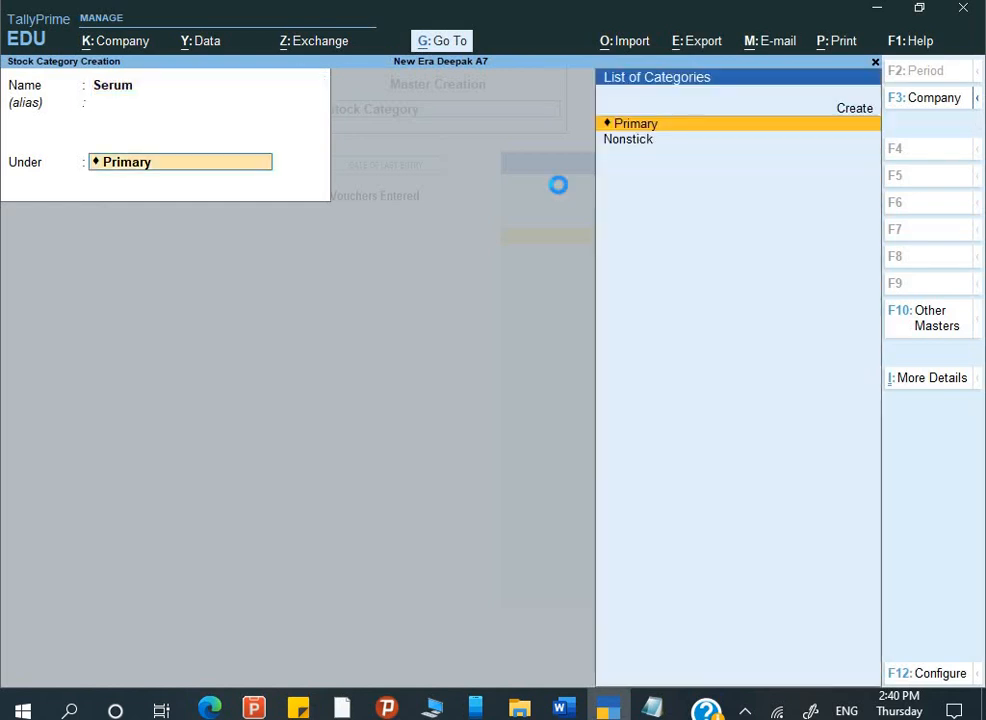
pyautogui.press('Return')
pyautogui.press('Return')
# Check the third category in the Word assignment table, and in TallyPrime create the stock category Anti Dandruff under Primary
pyautogui.hotkey('alt', 'Tab')
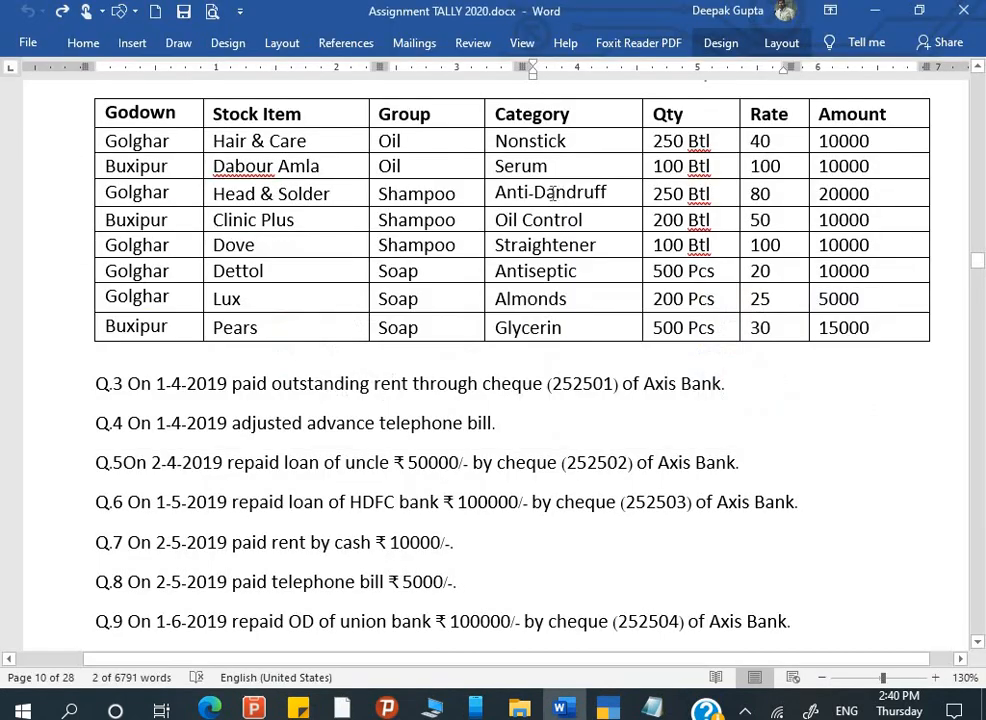
pyautogui.hotkey('alt', 'Tab')
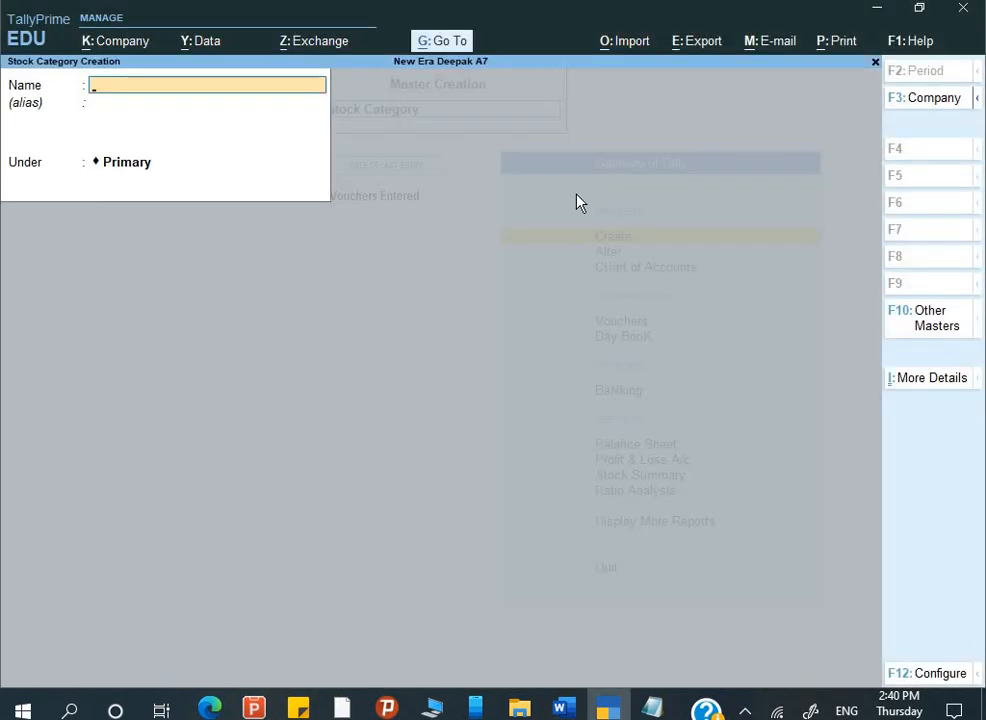
pyautogui.write('Anti Dandruff')
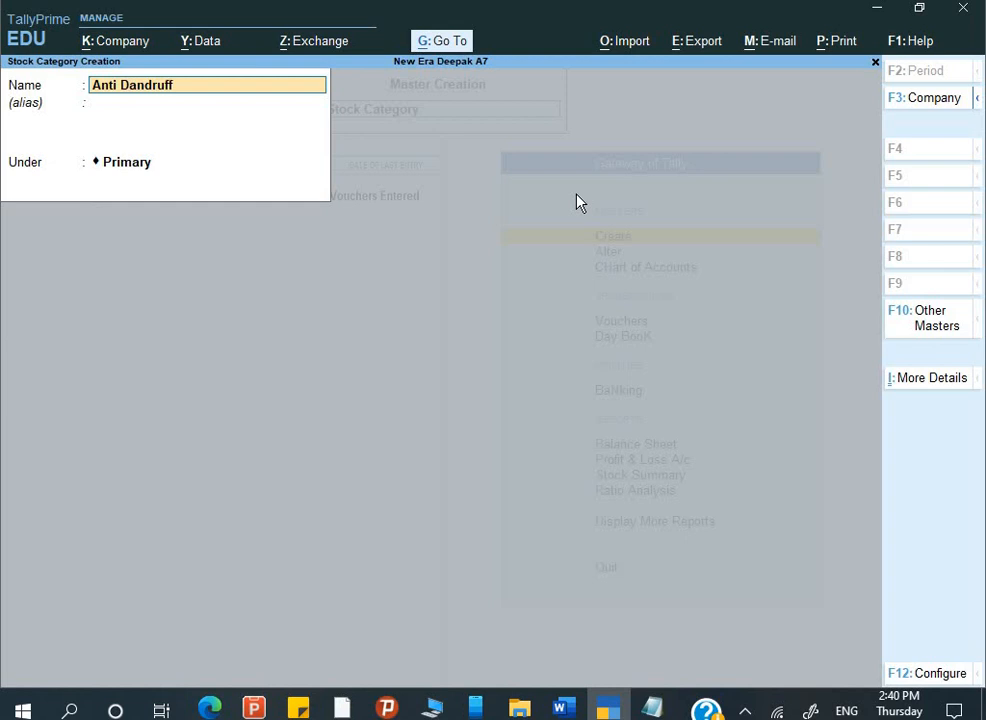
pyautogui.press('Return')
pyautogui.press('Return')
pyautogui.press('Return')
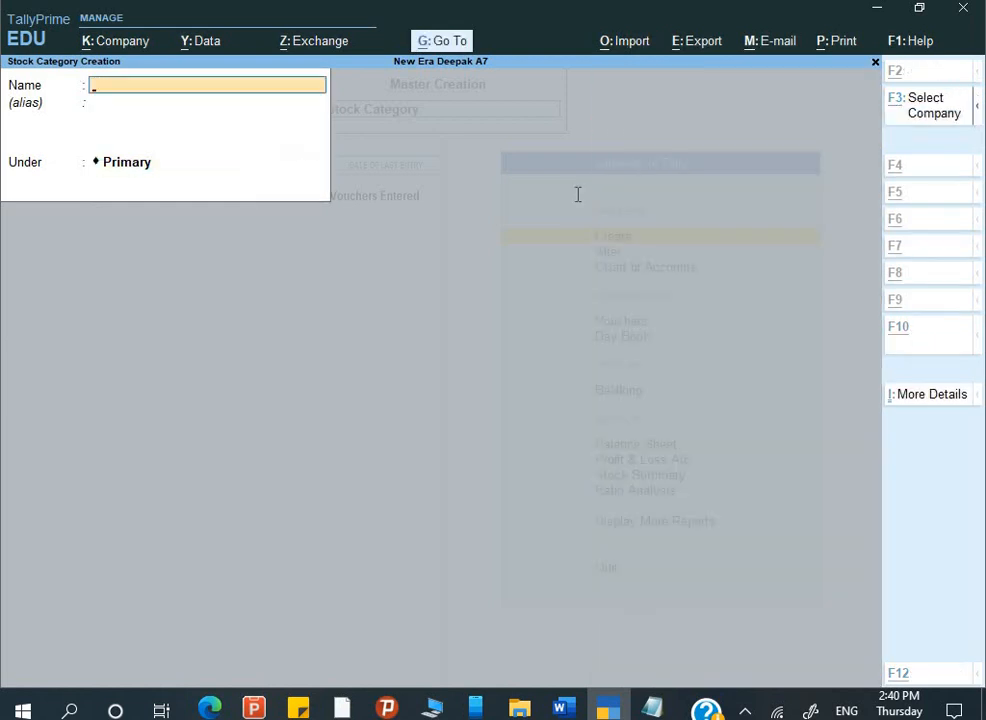
# Check the fourth category in the Word assignment table, and in TallyPrime create and save the stock category Oil Control under Primary
pyautogui.hotkey('alt', 'Tab')
pyautogui.hotkey('alt', 'Tab')
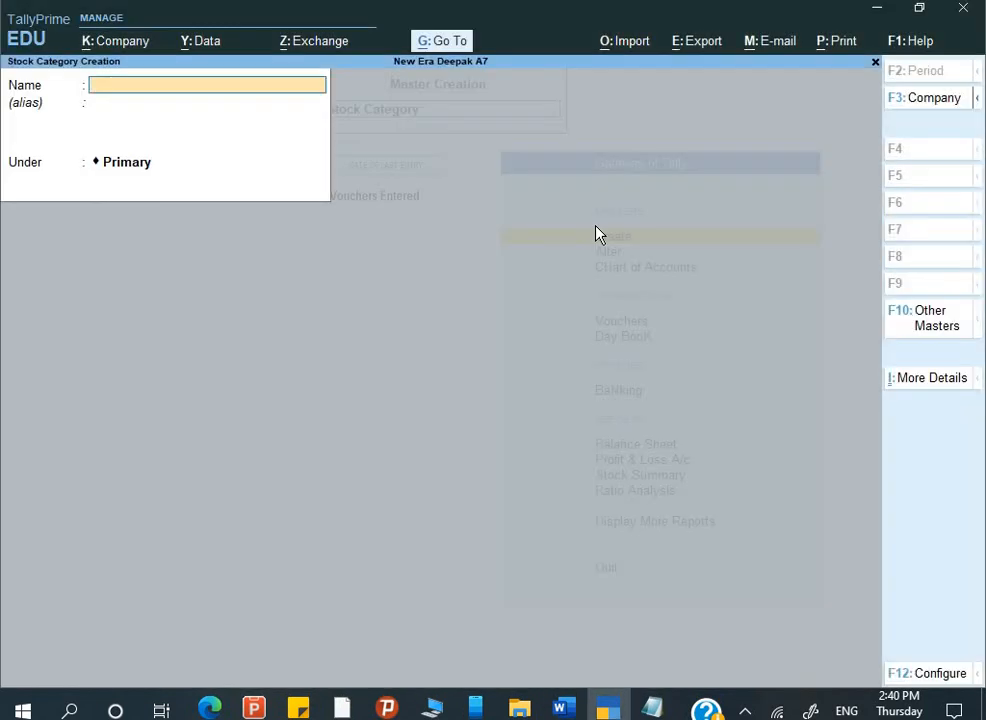
pyautogui.write('Oil cont')
pyautogui.press('Return')
pyautogui.press('Return')
pyautogui.press('Return')
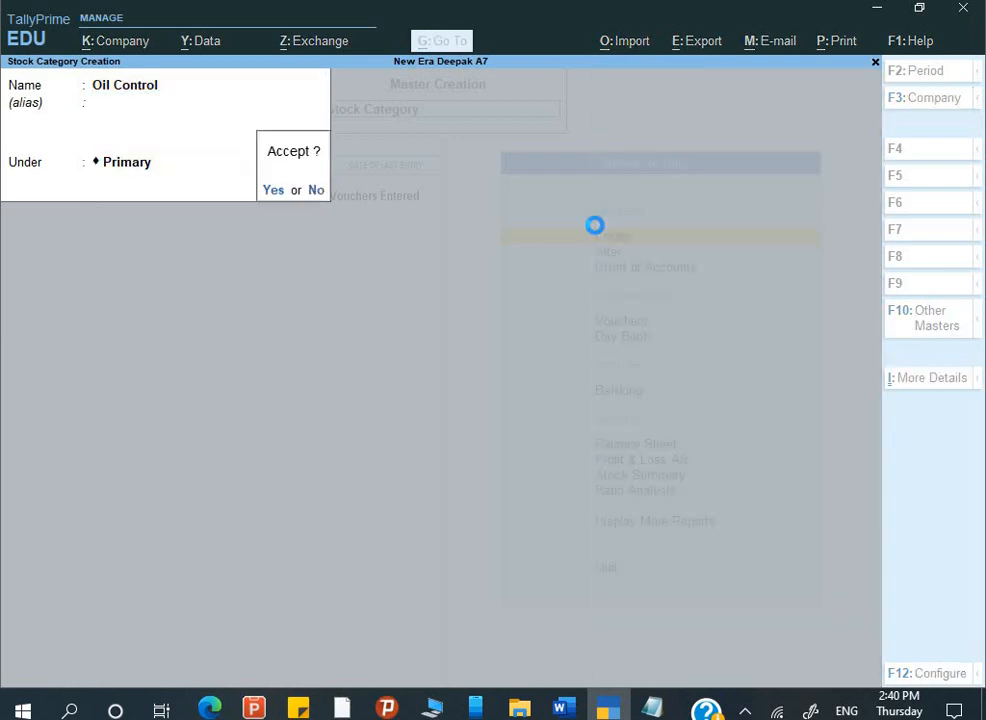
pyautogui.hotkey('alt', 'Tab')
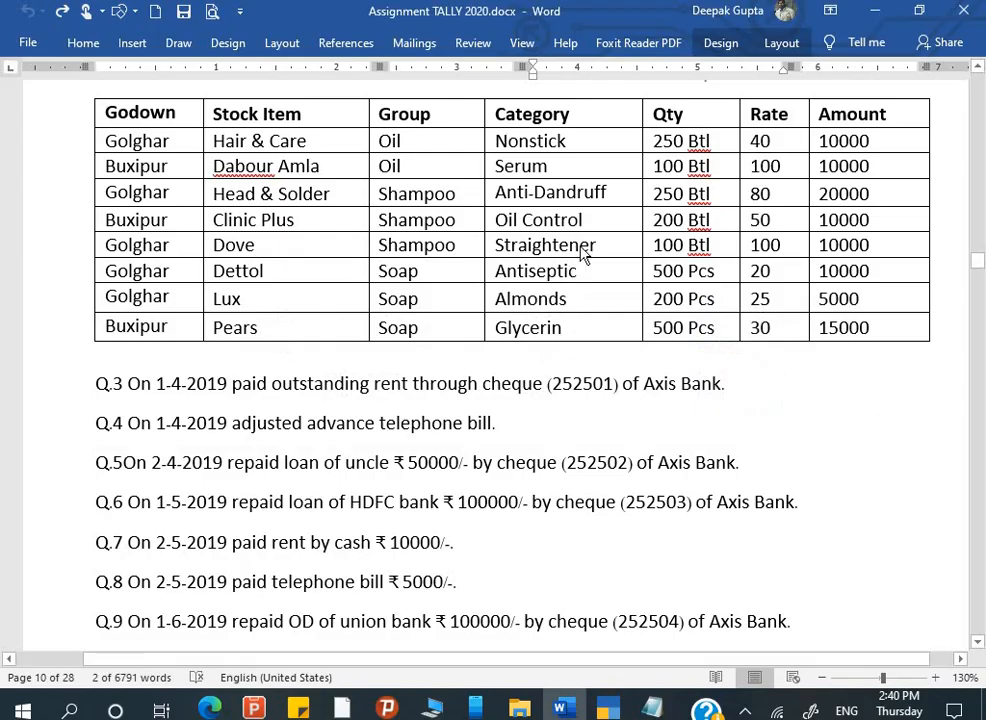
pyautogui.hotkey('alt', 'Tab')
pyautogui.press('Return')
# Copy Straightener from the Category column in Word and create it in TallyPrime as a stock category under Primary
pyautogui.hotkey('alt', 'Tab')
pyautogui.moveTo(600, 245); pyautogui.dragTo(489, 244)
pyautogui.hotkey('ctrl', 'c')
pyautogui.hotkey('alt', 'Tab')
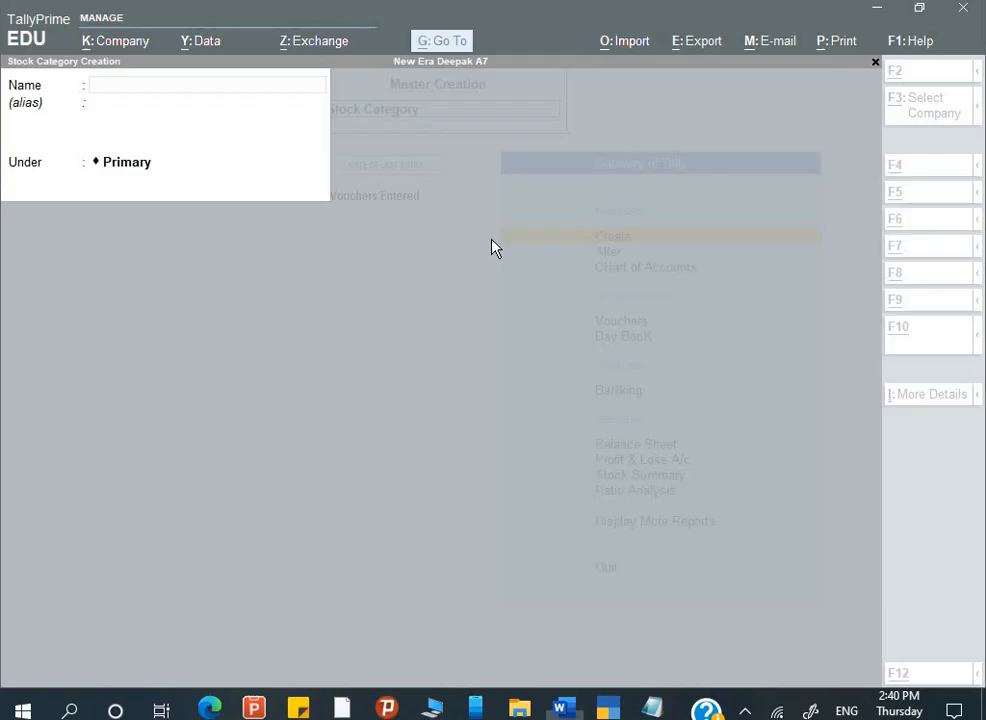
pyautogui.hotkey('ctrl', 'alt', 'v')
pyautogui.press('Return')
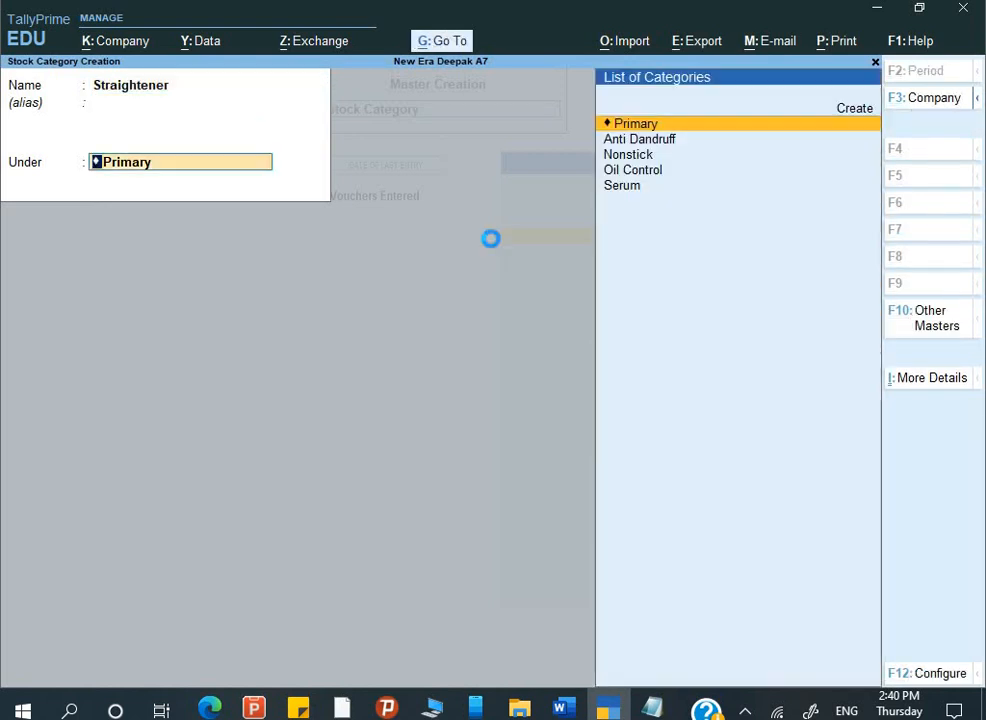
pyautogui.press('Return')
pyautogui.press('Return')
# Copy Antiseptic from the Category column in Word and create it in TallyPrime as a stock category under Primary
pyautogui.hotkey('alt', 'Tab')
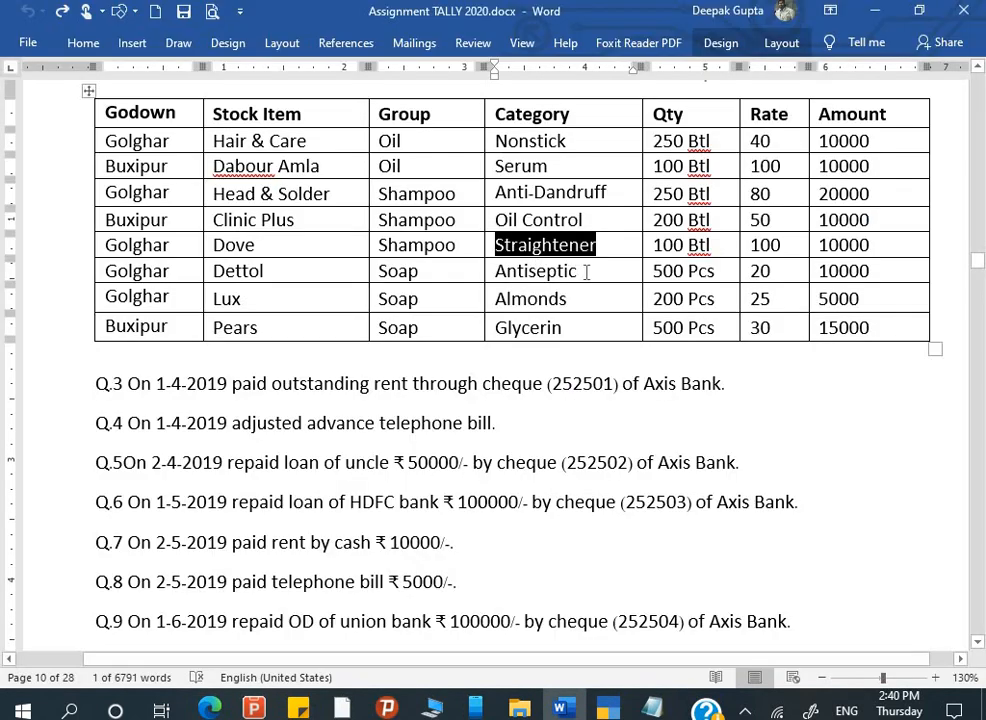
pyautogui.moveTo(588, 271); pyautogui.dragTo(500, 271)
pyautogui.hotkey('ctrl', 'c')
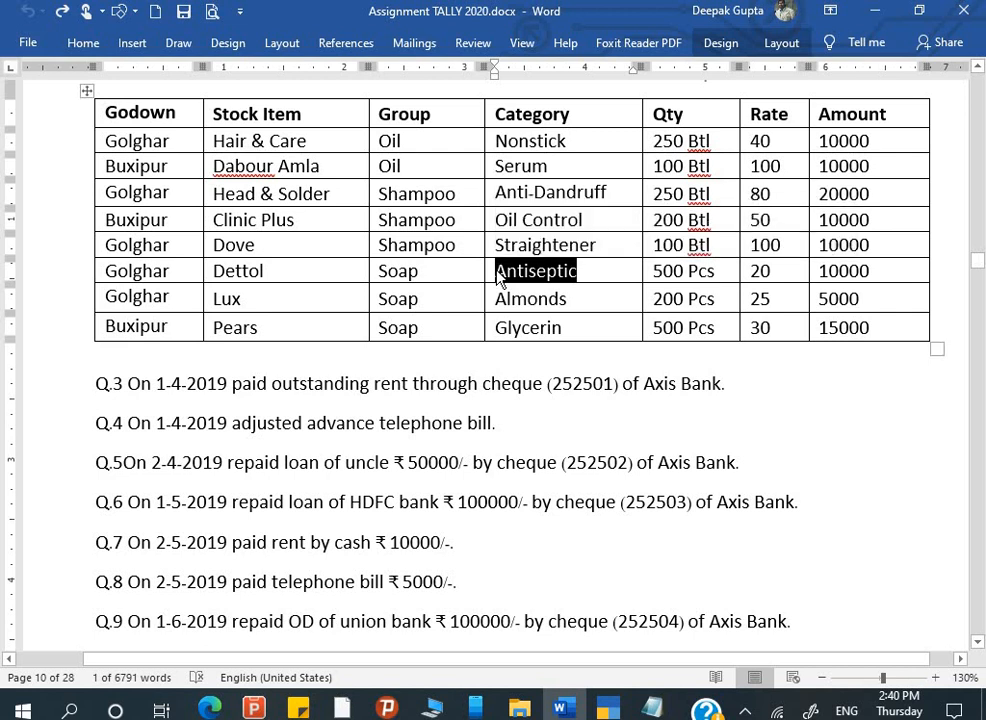
pyautogui.hotkey('alt', 'Tab')
pyautogui.write('A')
pyautogui.hotkey('ctrl', 'alt', 'v')
pyautogui.press('Return')
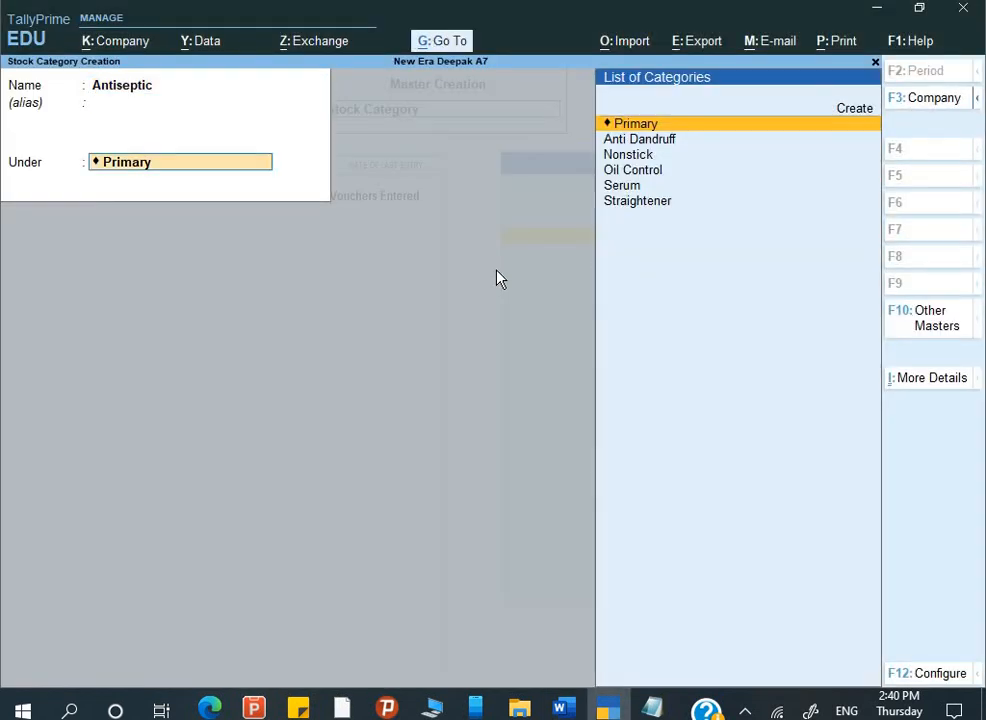
pyautogui.press('Return')
pyautogui.press('Return')
# Copy Almonds from the Category column in Word and create it in TallyPrime as a stock category under Primary
pyautogui.hotkey('alt', 'Tab')
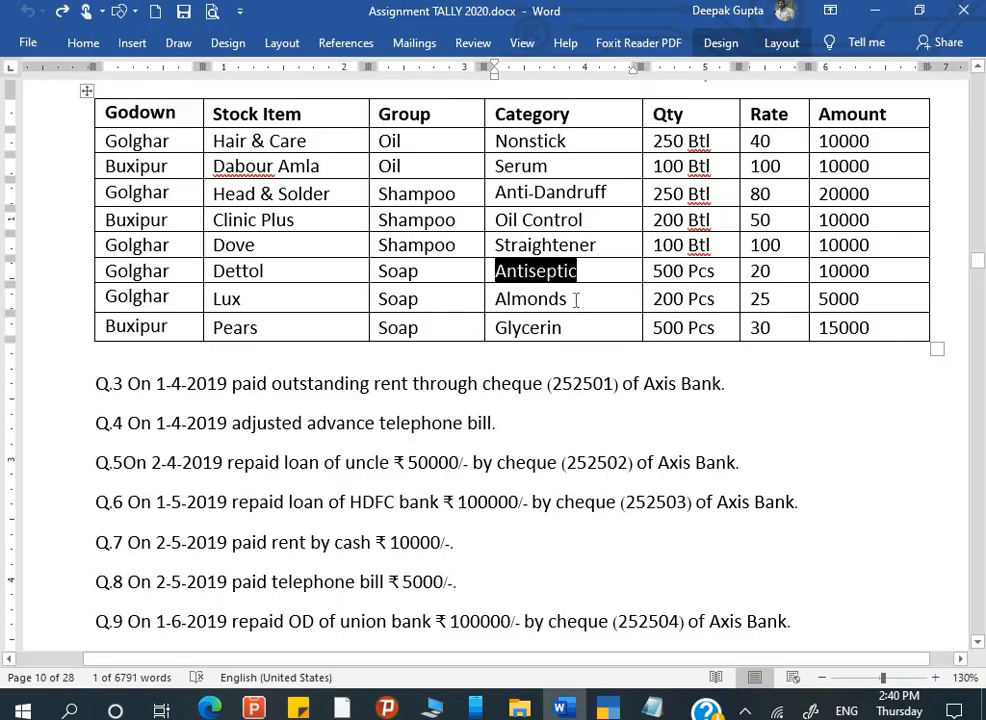
pyautogui.moveTo(576, 301); pyautogui.dragTo(488, 296)
pyautogui.hotkey('ctrl', 'c')
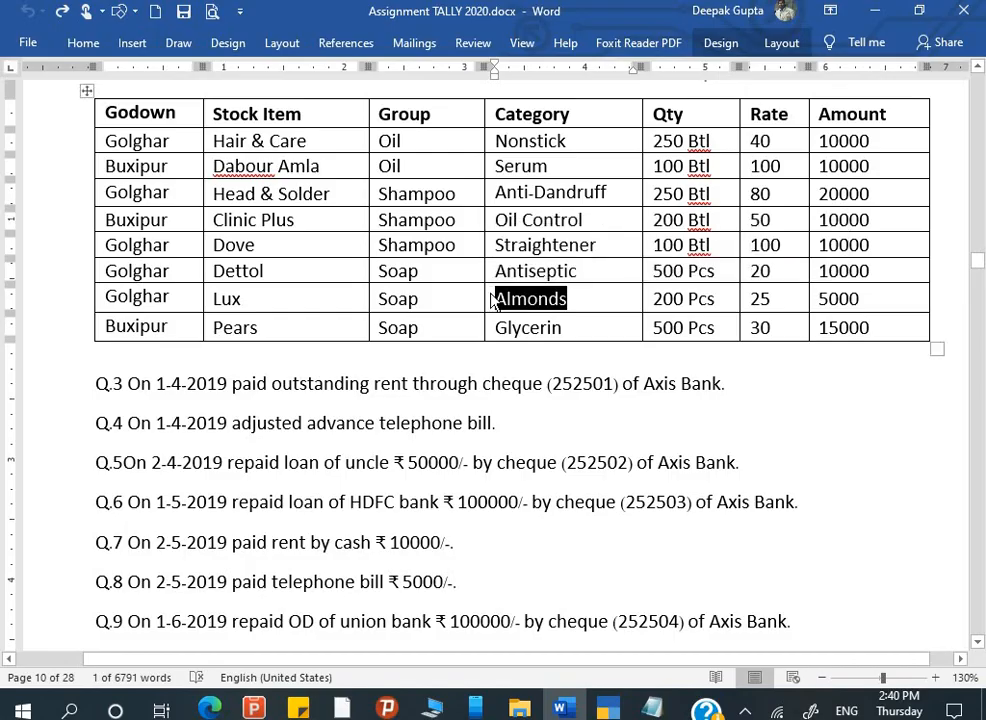
pyautogui.hotkey('alt', 'Tab')
pyautogui.hotkey('ctrl', 'alt', 'v')
pyautogui.press('Return')
pyautogui.press('Return')
pyautogui.press('Return')
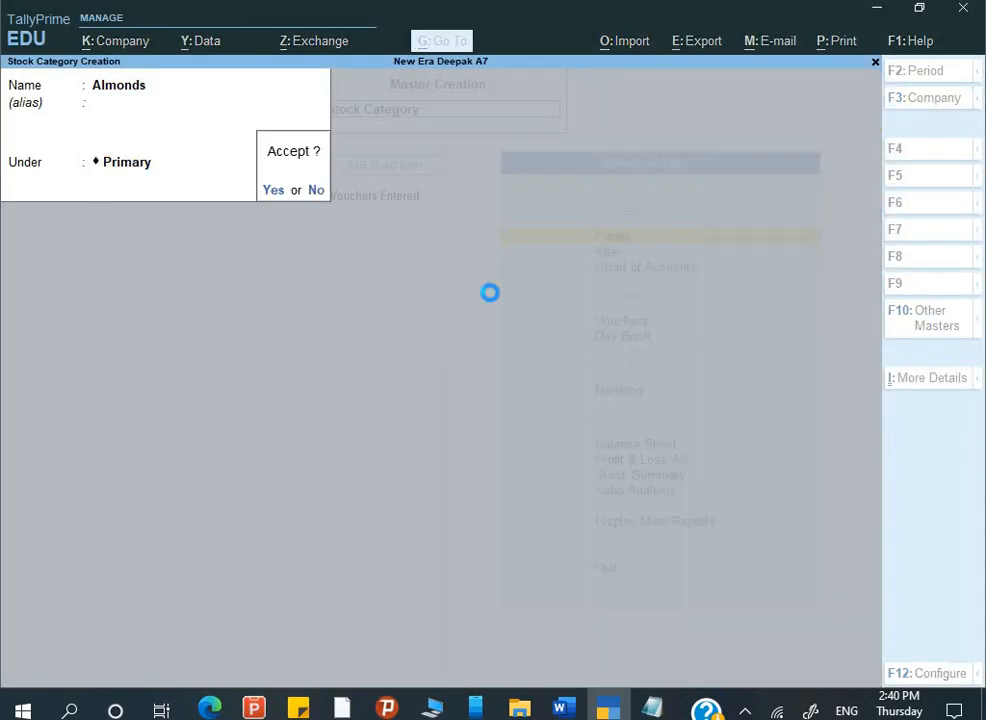
pyautogui.press('Return')
# Copy Glycerin from the Category column in Word and create it in TallyPrime as a stock category under Primary
pyautogui.hotkey('alt', 'Tab')
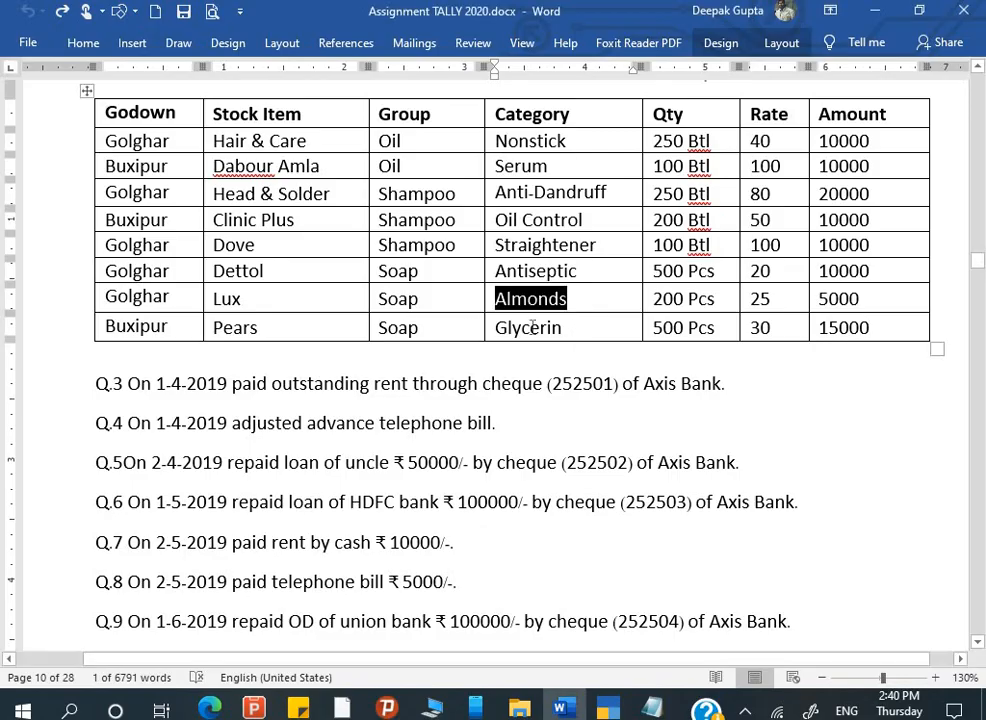
pyautogui.moveTo(533, 328); pyautogui.dragTo(499, 336)
pyautogui.hotkey('ctrl', 'c')
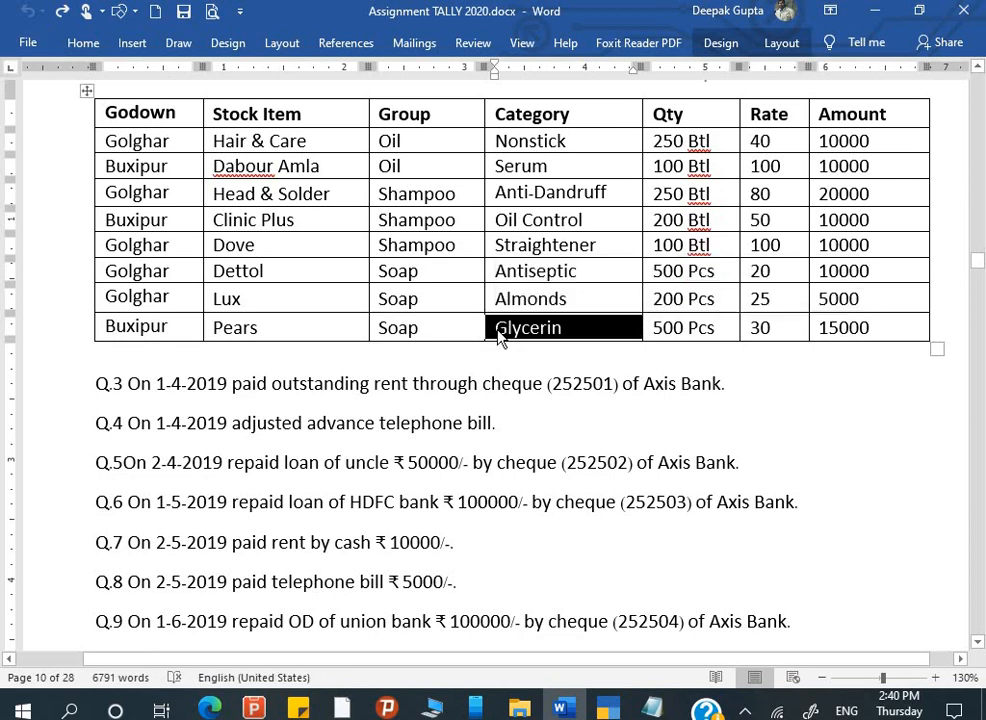
pyautogui.hotkey('alt', 'Tab')
pyautogui.hotkey('ctrl', 'alt', 'v')
pyautogui.press('Return')
pyautogui.press('Return')
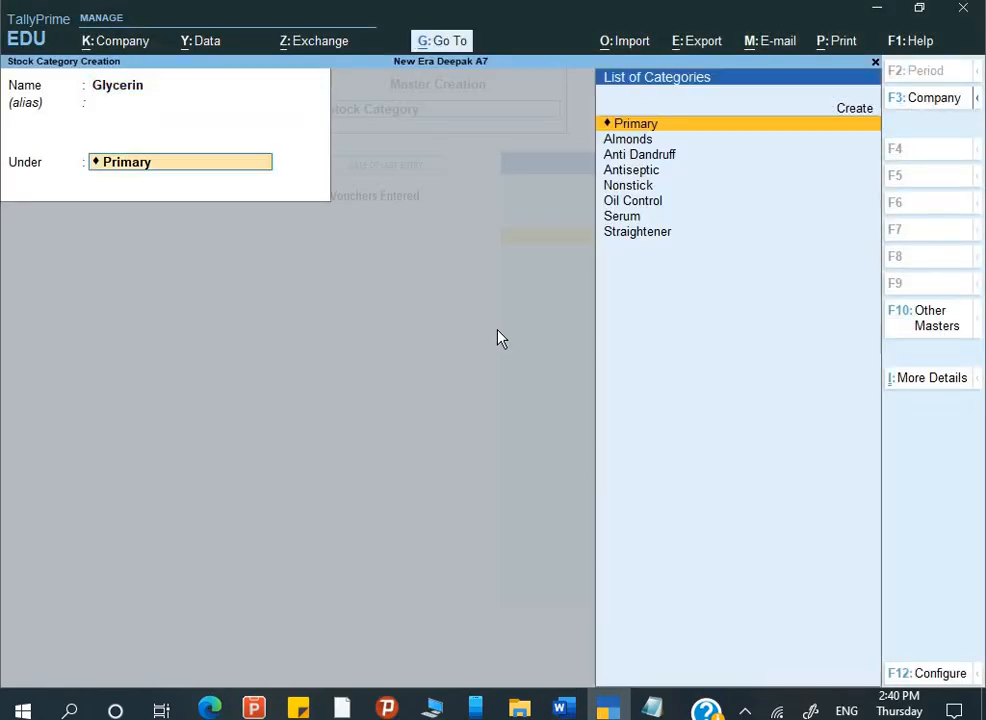
pyautogui.press('Return')
pyautogui.press('Return')
# Check the Qty column of the Word assignment table, and read the Unit of Measure section of Tally Notes in Notepad
pyautogui.hotkey('alt', 'Tab')
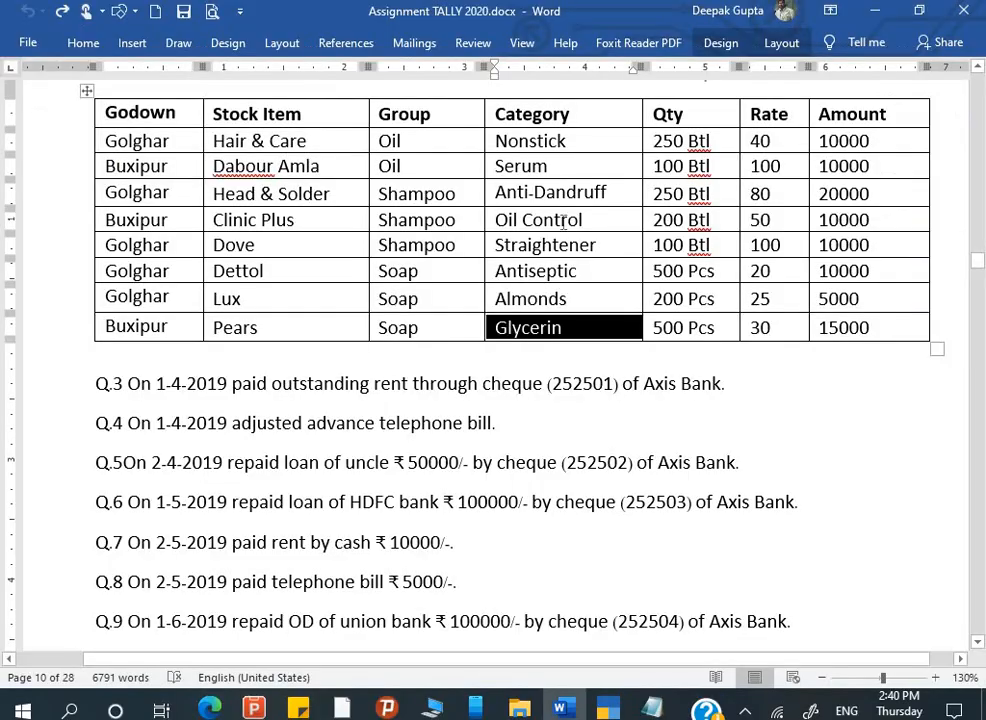
pyautogui.click(565, 218)
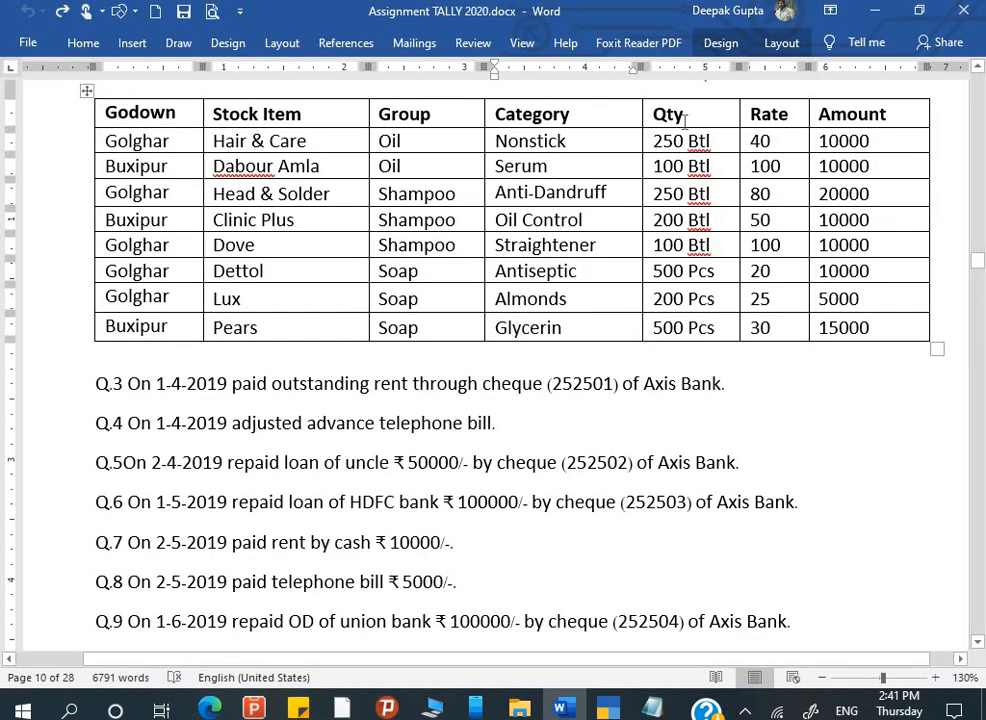
pyautogui.hotkey('alt', 'Tab')
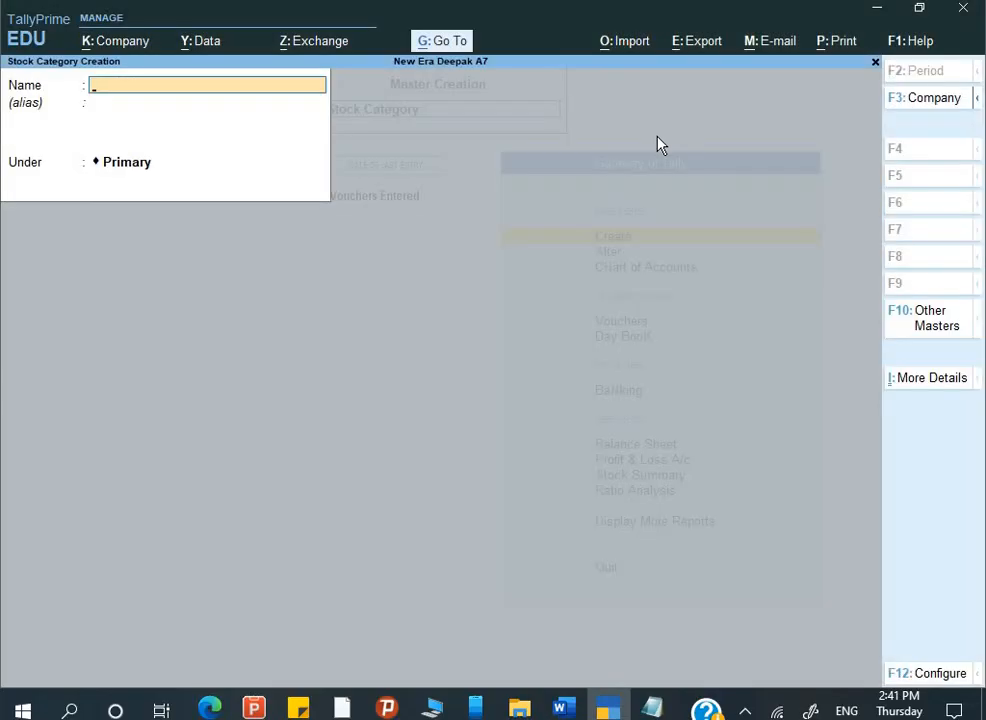
pyautogui.hotkey('alt', 'Tab')
pyautogui.press('Tab')
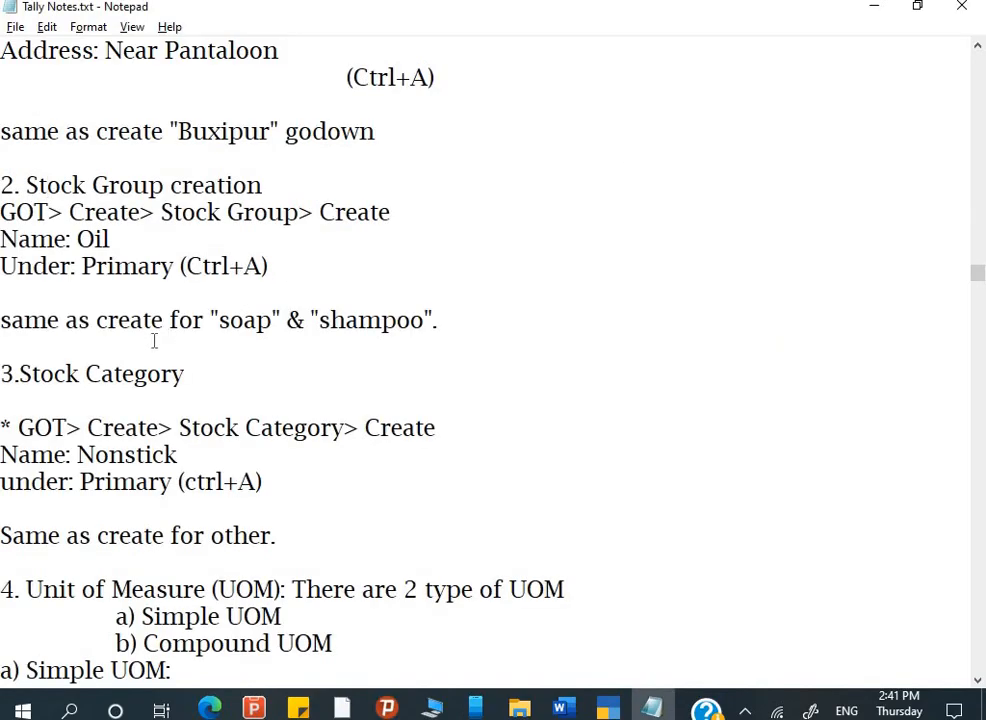
pyautogui.scroll(-2, 130, 396)
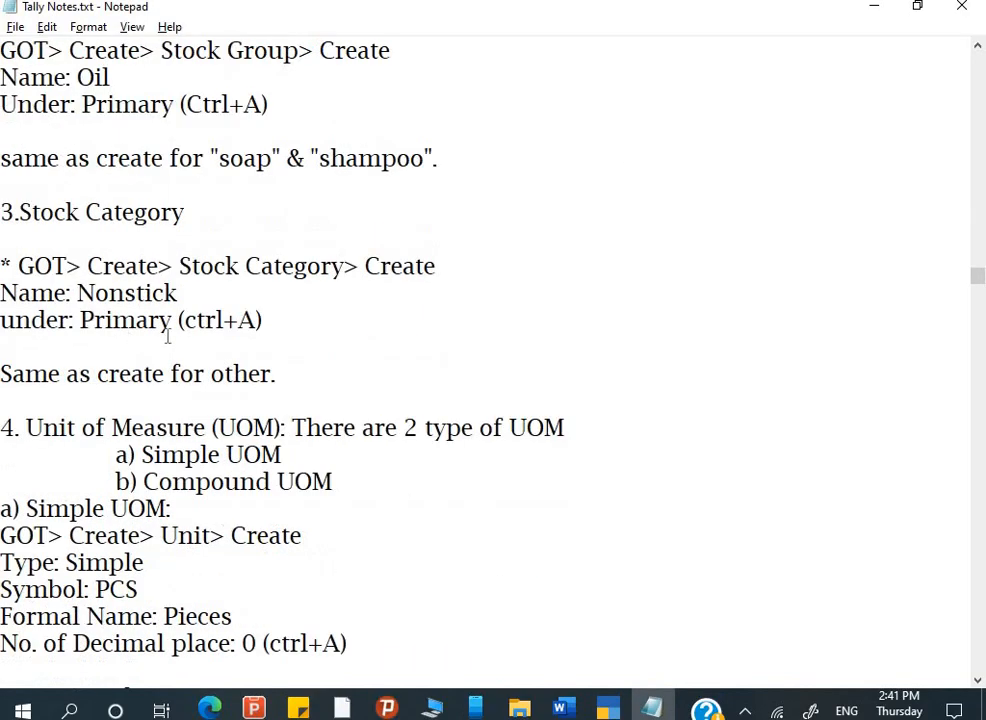
pyautogui.scroll(-4, 139, 398)
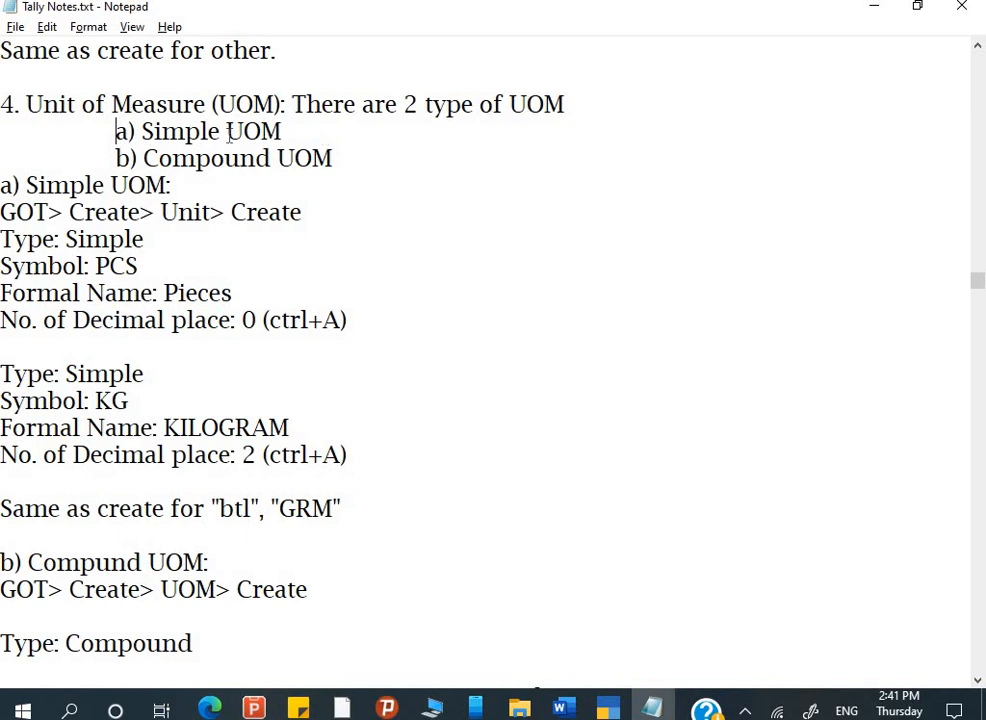
# Shorten the Simple UOM navigation line in the notes to "GOT> Create> Unit"
pyautogui.click(105, 187)
pyautogui.click(310, 209)
pyautogui.press('BackSpace')
pyautogui.press('BackSpace')
pyautogui.press('BackSpace')
pyautogui.press('BackSpace')
pyautogui.press('BackSpace')
pyautogui.press('BackSpace')
pyautogui.press('BackSpace')
pyautogui.press('BackSpace')
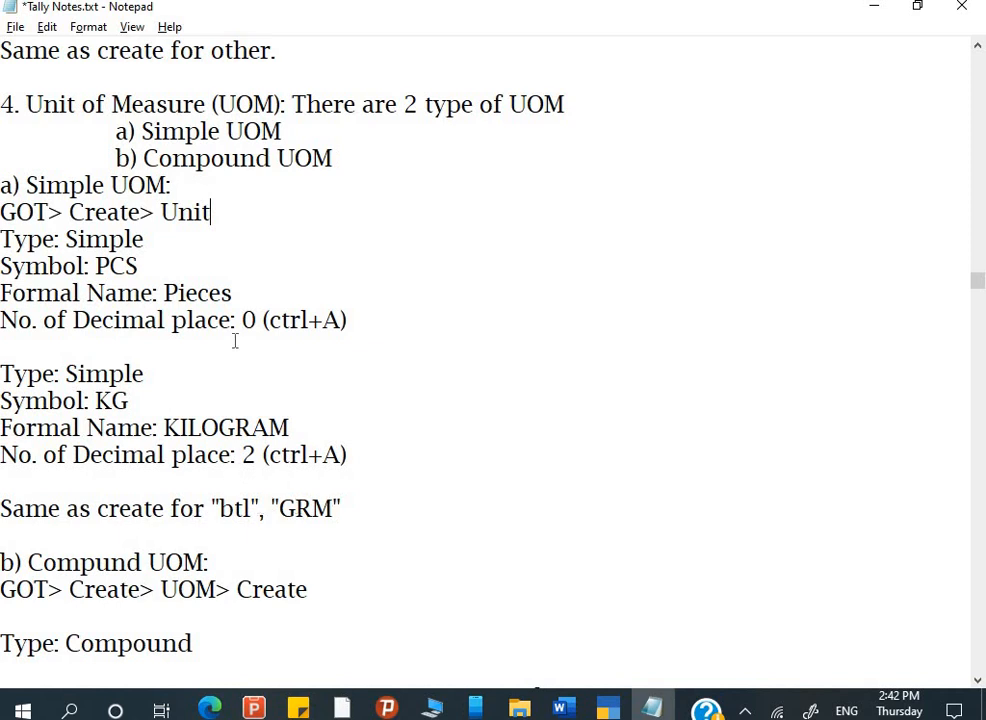
# Switch to TallyPrime, quit stock category creation and open the creation form for a Unit master
pyautogui.hotkey('alt', 'Tab')
pyautogui.press('Escape')
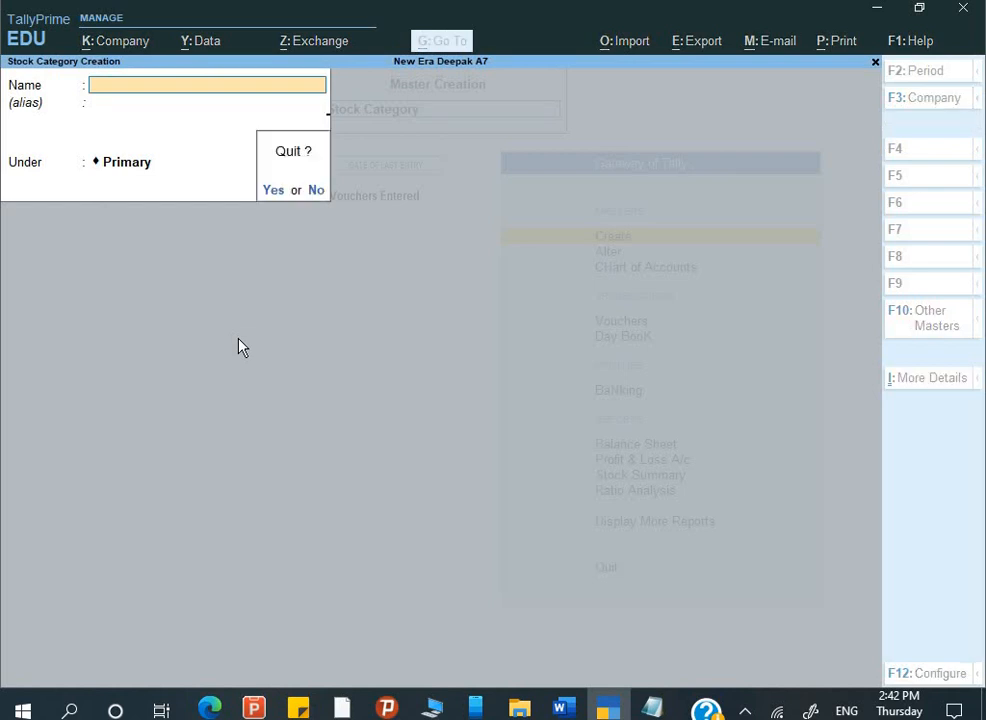
pyautogui.press('y')
pyautogui.press('Return')
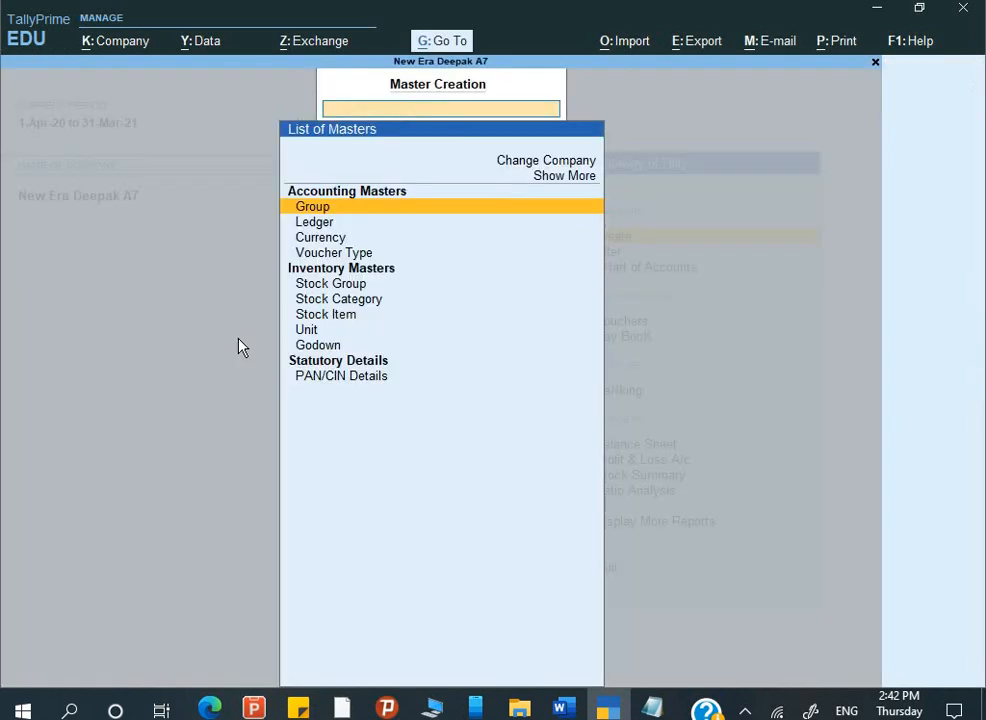
pyautogui.press('Down')
pyautogui.press('Down')
pyautogui.press('Down')
pyautogui.press('Down')
pyautogui.press('Down')
pyautogui.press('Down')
pyautogui.press('Down')
pyautogui.press('Return')
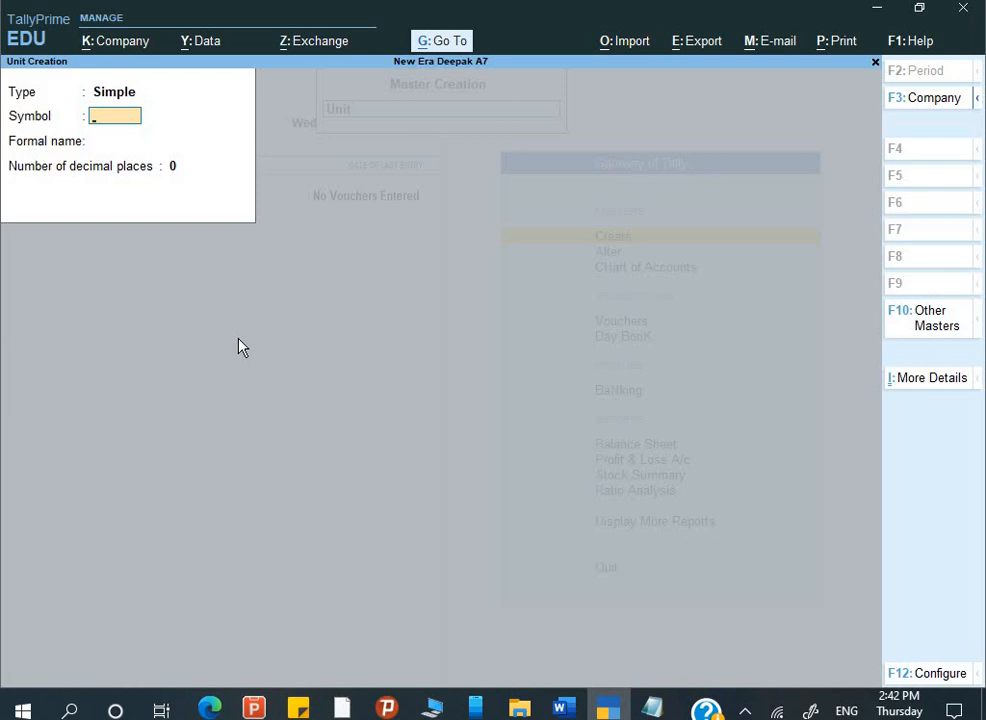
# Create and save the simple unit pcs with the formal name Pieces and 0 decimal places
pyautogui.write('pcs')
pyautogui.press('Return')
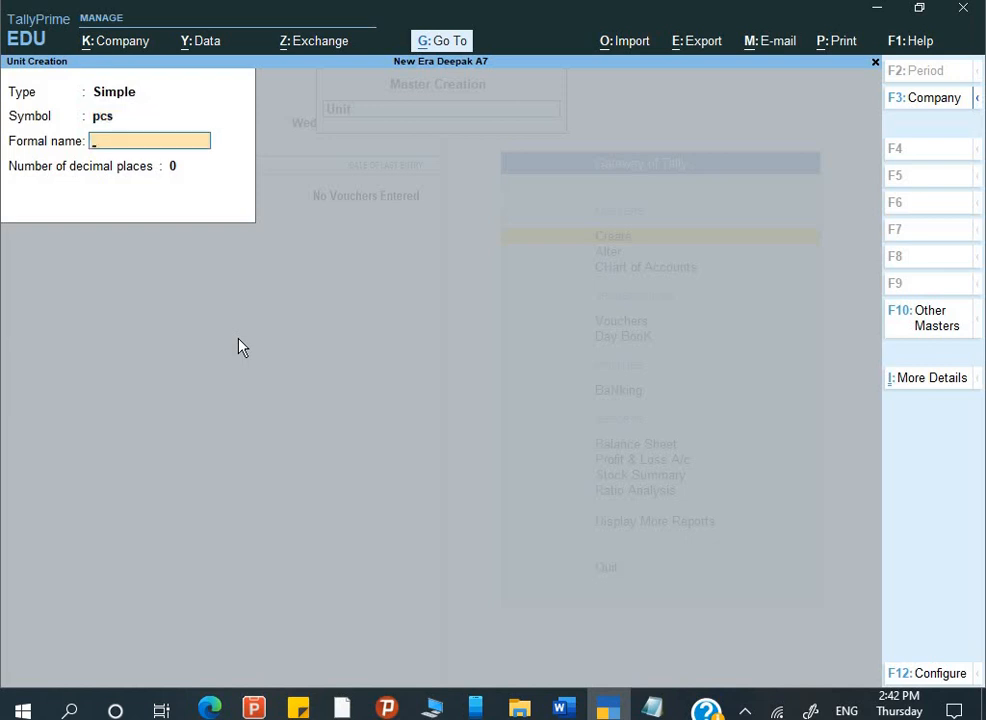
pyautogui.write('Pieces')
pyautogui.press('Return')
pyautogui.press('Return')
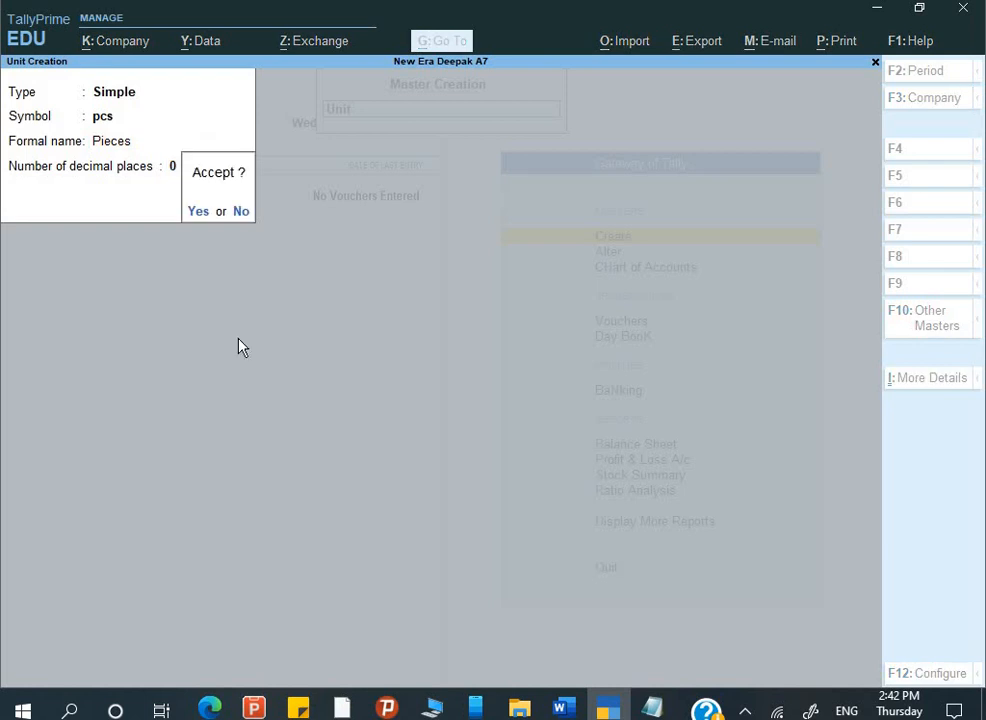
pyautogui.press('Return')
# Create and save the simple unit kg with the formal name Kilogram and 2 decimal places
pyautogui.write('k')
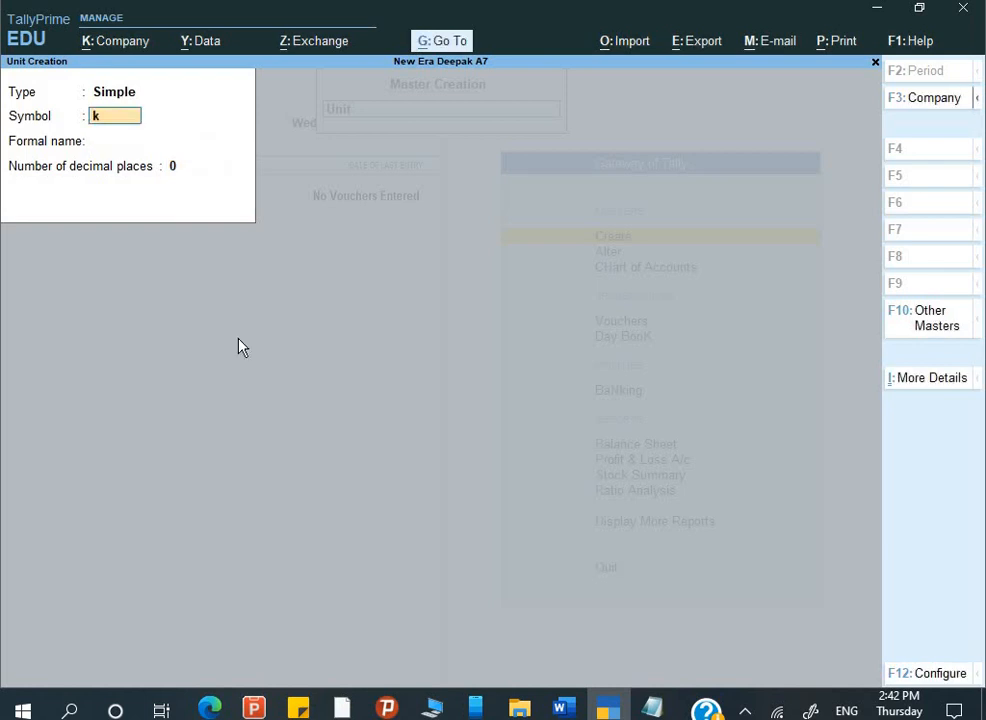
pyautogui.write('g')
pyautogui.press('Return')
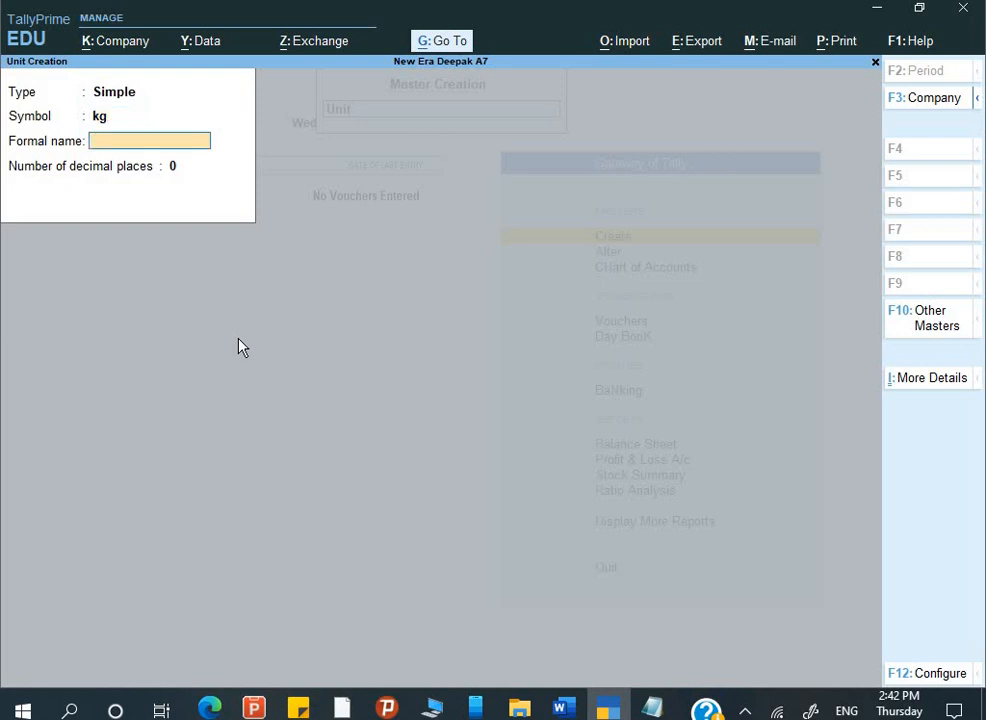
pyautogui.write('Kilogram')
pyautogui.press('Return')
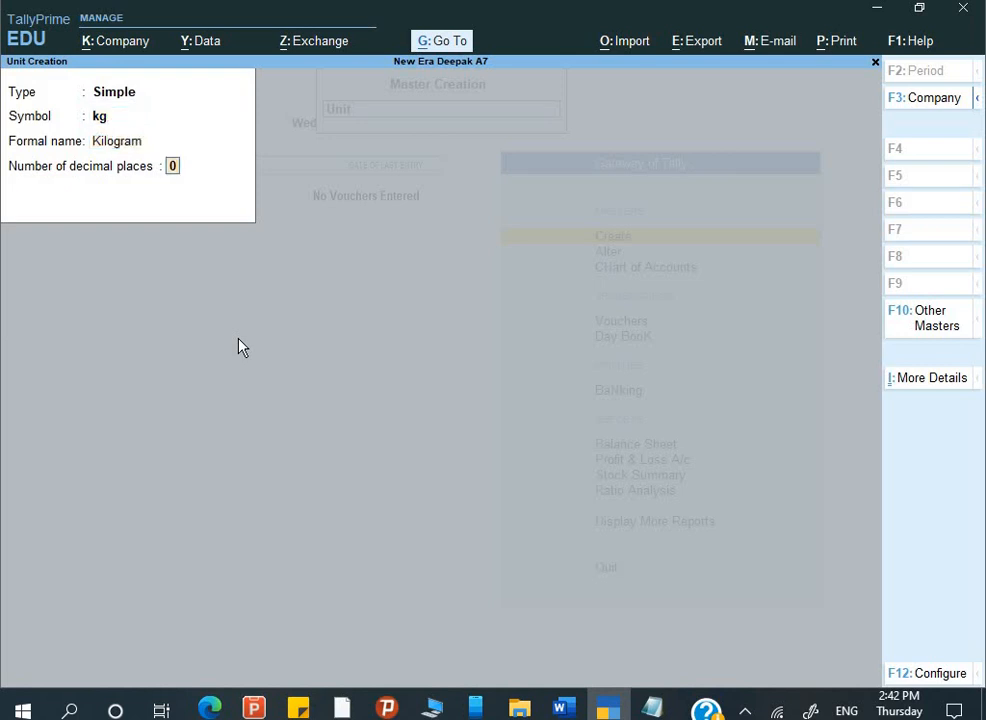
pyautogui.write('2')
pyautogui.press('Return')
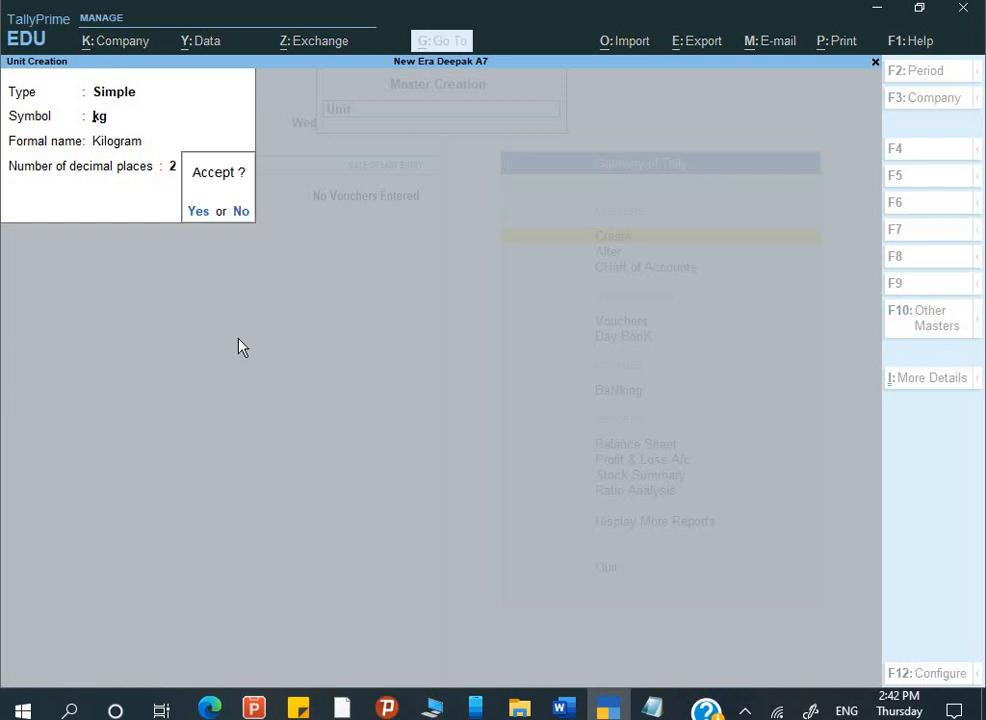
pyautogui.press('Return')
# Create and save the simple unit btl with the formal name Bottle and 0 decimal places
pyautogui.write('btl')
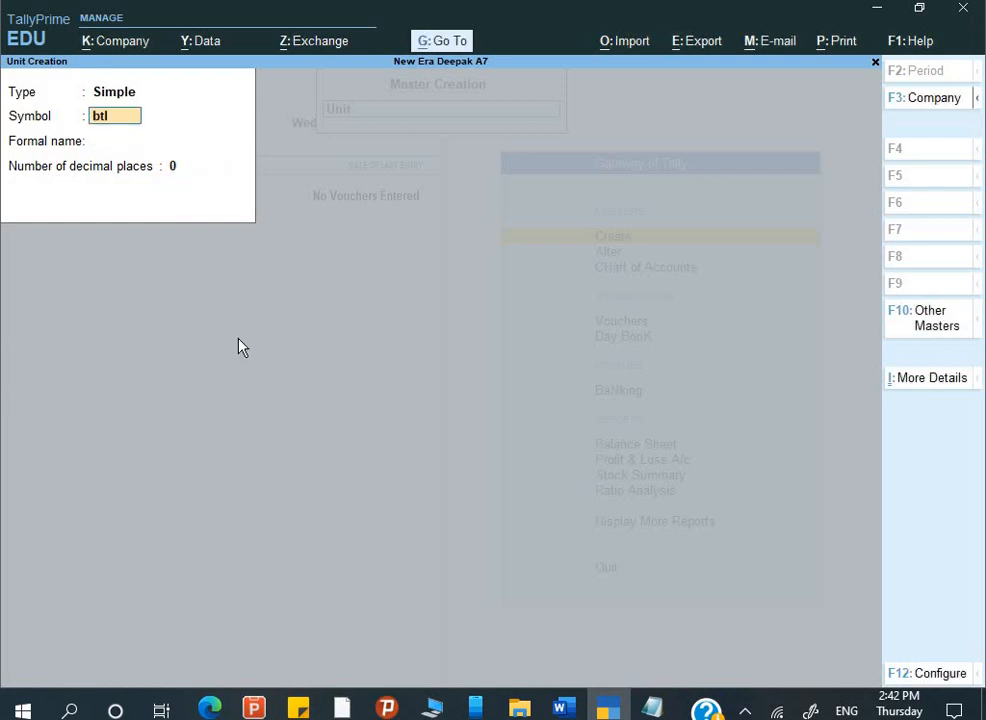
pyautogui.press('Return')
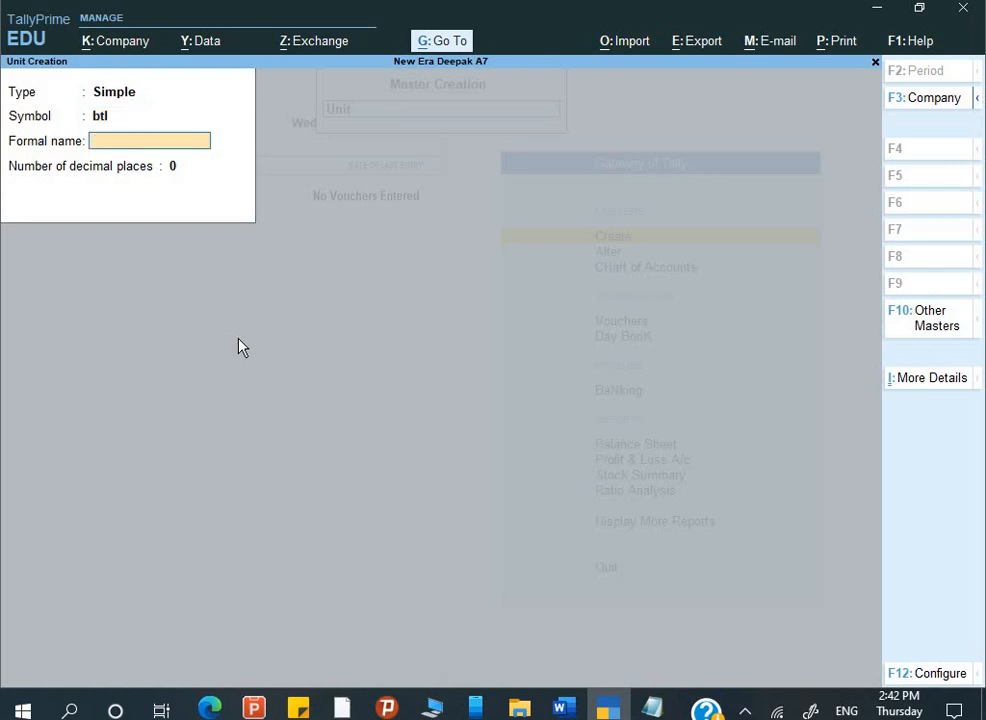
pyautogui.write('Bottle')
pyautogui.press('Return')
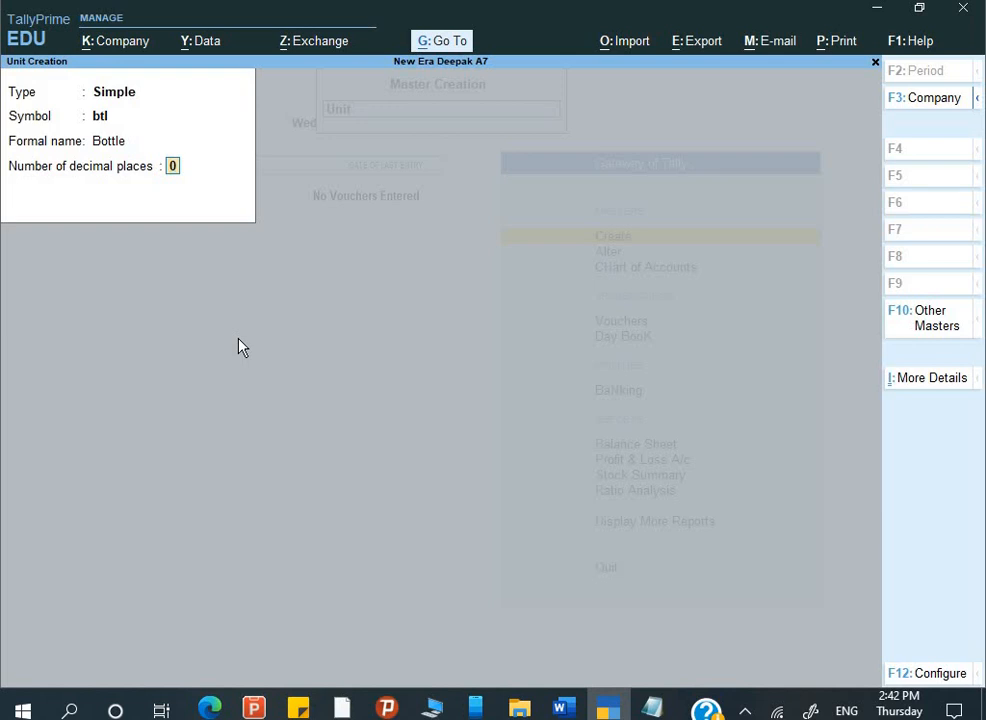
pyautogui.press('Return')
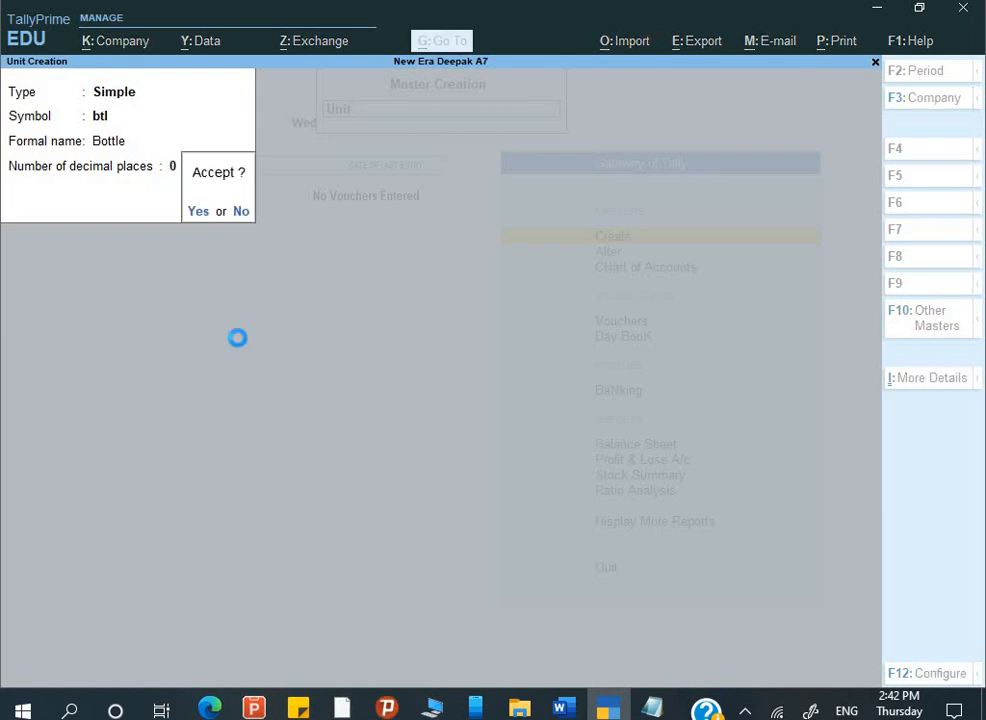
pyautogui.press('Return')
# Create and save the simple unit grm with the formal name Gram and 0 decimal places
pyautogui.write('gram')
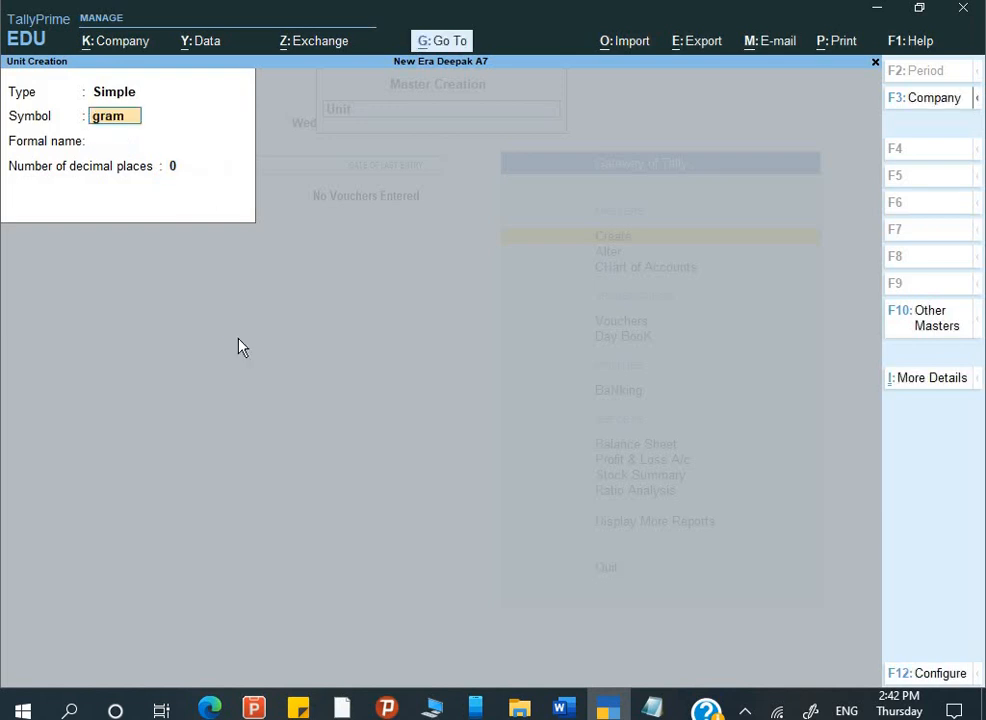
pyautogui.press('Return')
pyautogui.press('BackSpace')
pyautogui.write('grm')
pyautogui.press('Return')
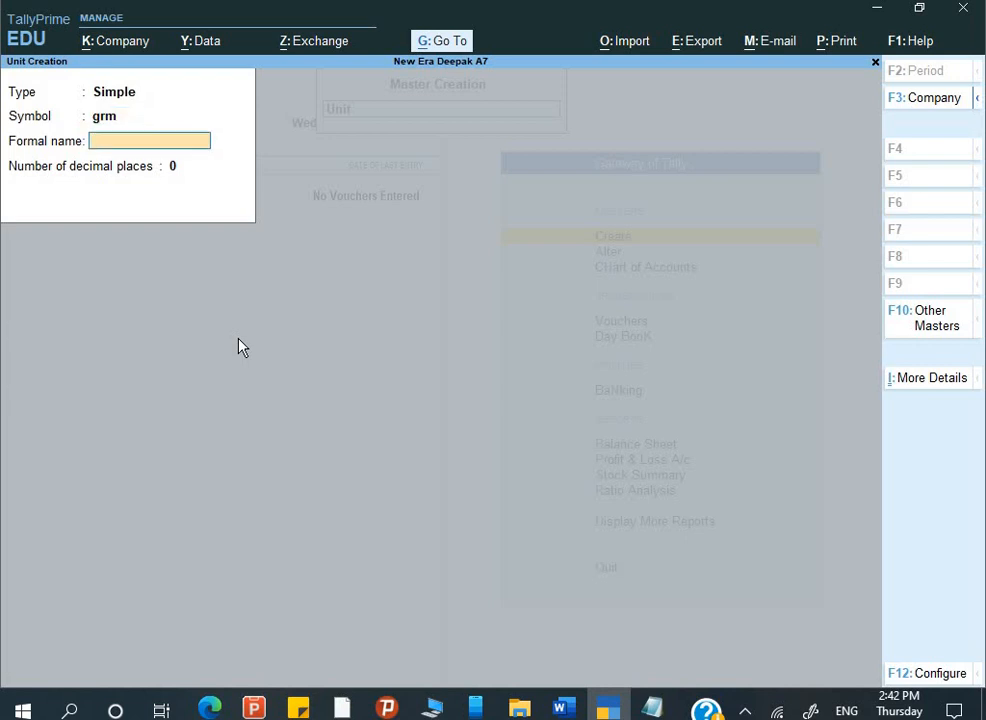
pyautogui.write('Gram')
pyautogui.press('Return')
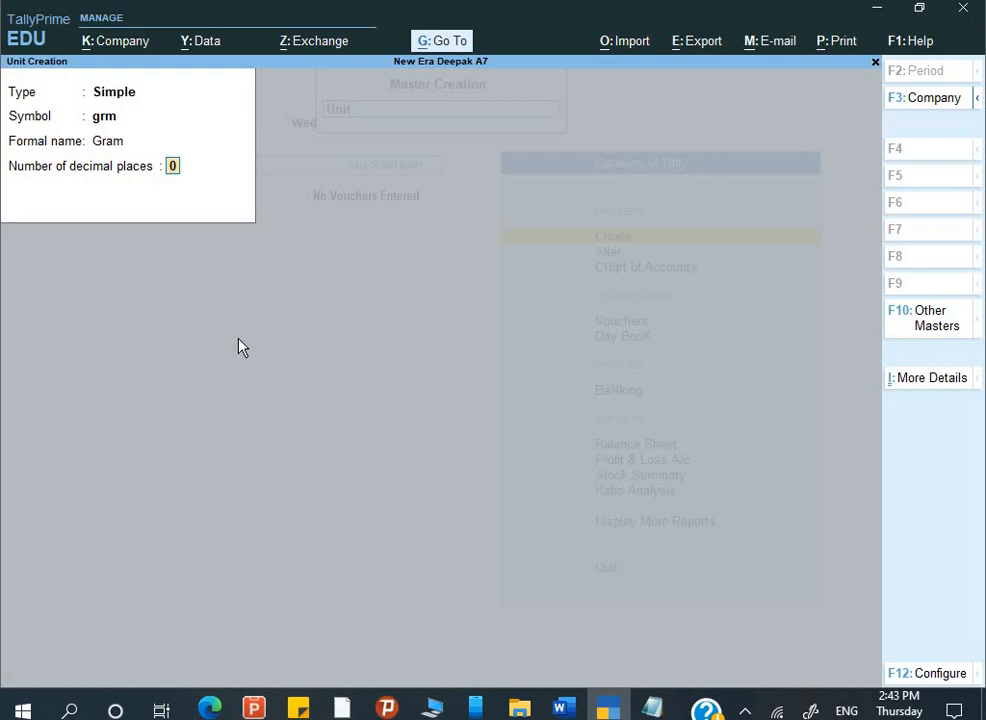
pyautogui.press('Return')
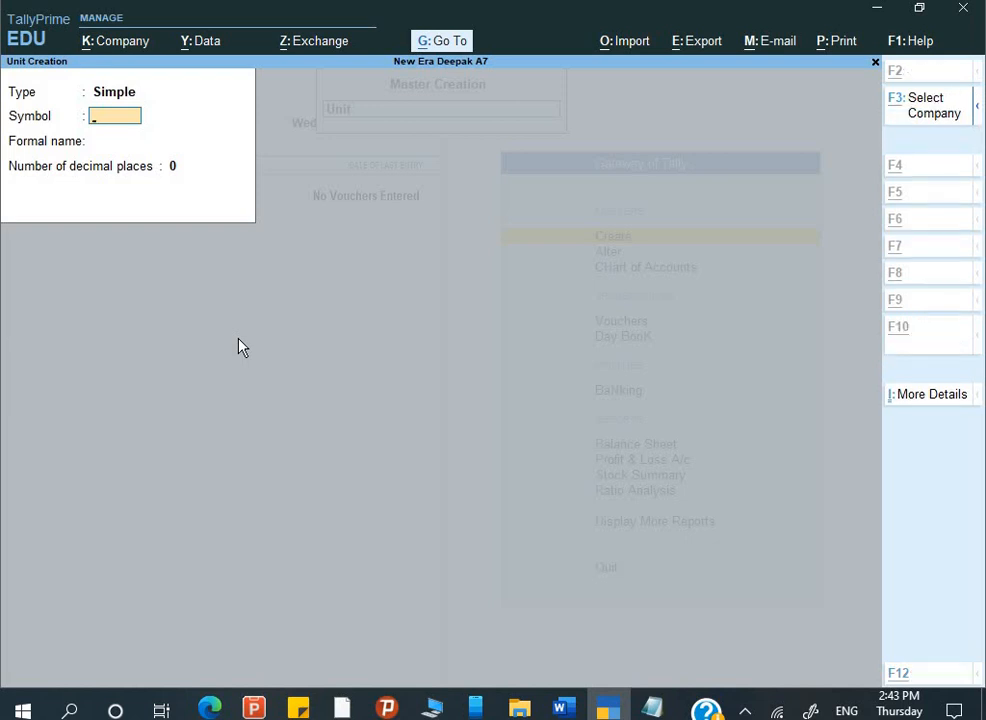
# Switch to the Notepad notes and change the Compound UOM navigation line to "GOT> Create> Unit"
pyautogui.hotkey('alt', 'Tab')
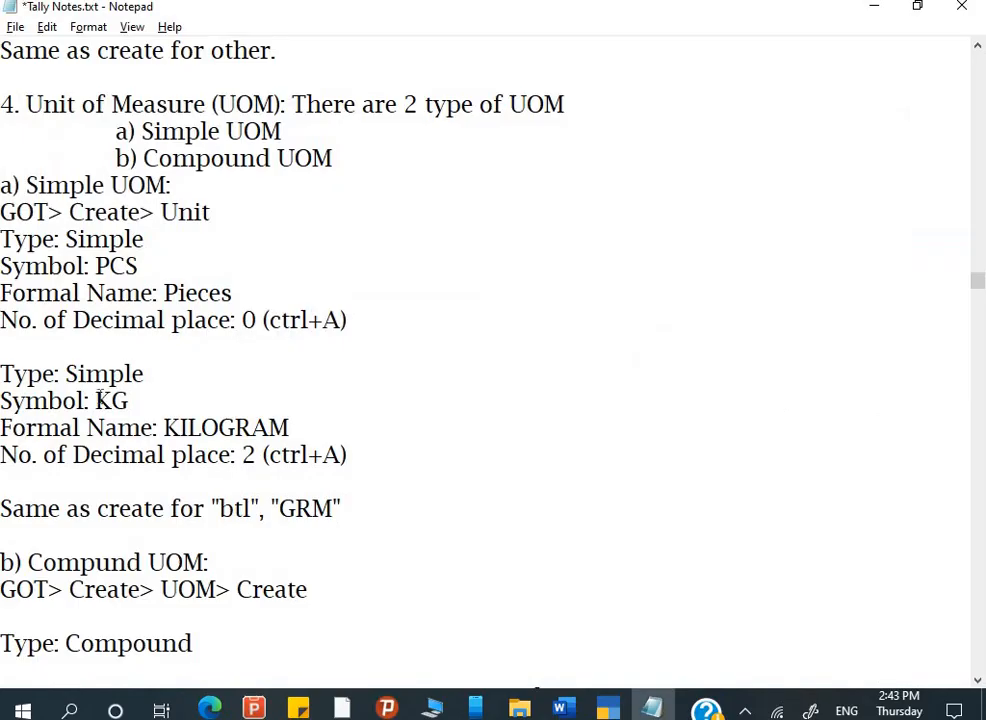
pyautogui.scroll(-3, 110, 436)
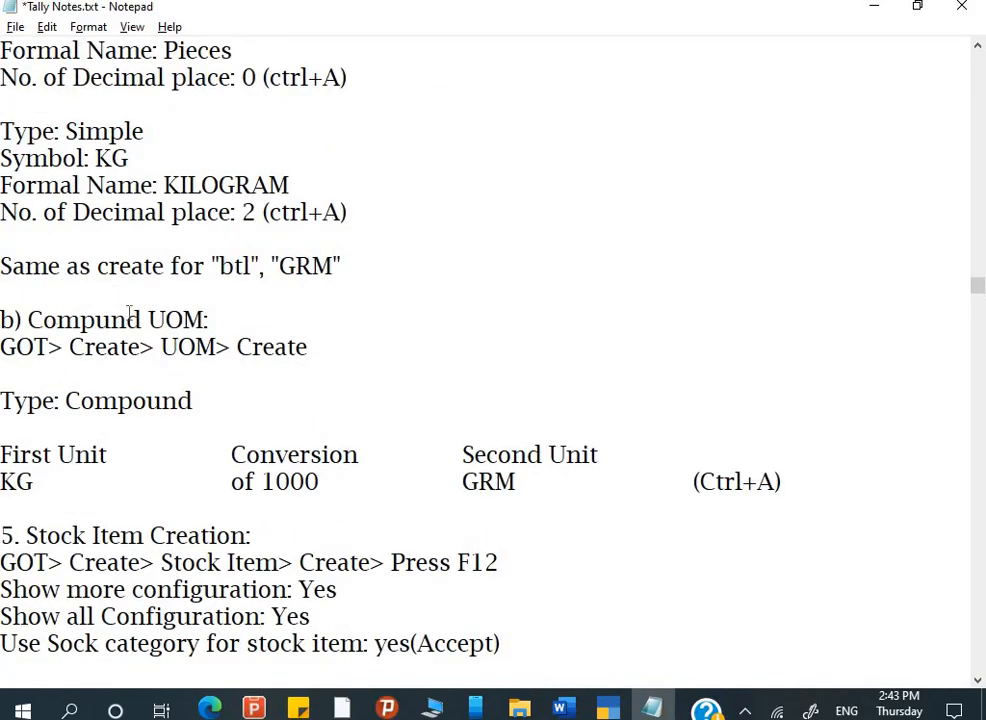
pyautogui.click(206, 318)
pyautogui.click(310, 347)
pyautogui.press('BackSpace')
pyautogui.press('BackSpace')
pyautogui.press('BackSpace')
pyautogui.press('BackSpace')
pyautogui.press('BackSpace')
pyautogui.press('BackSpace')
pyautogui.press('BackSpace')
pyautogui.press('BackSpace')
pyautogui.press('BackSpace')
pyautogui.press('BackSpace')
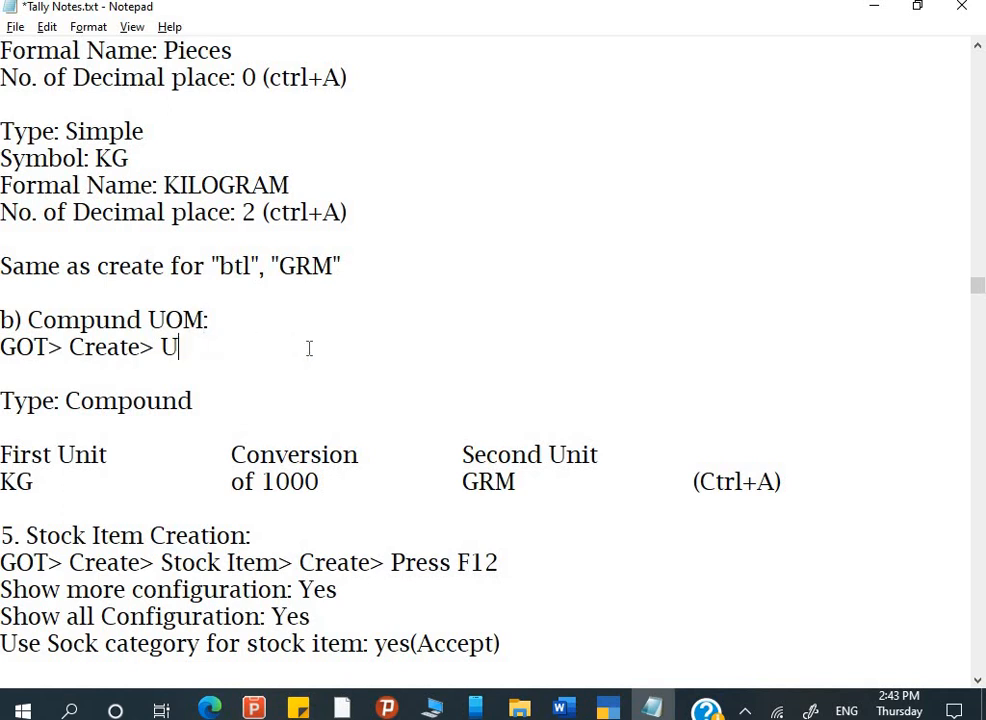
pyautogui.write('nit')
# Check the compound unit details in the notes, return to TallyPrime and set the new unit's type to Compound
pyautogui.click(512, 455)
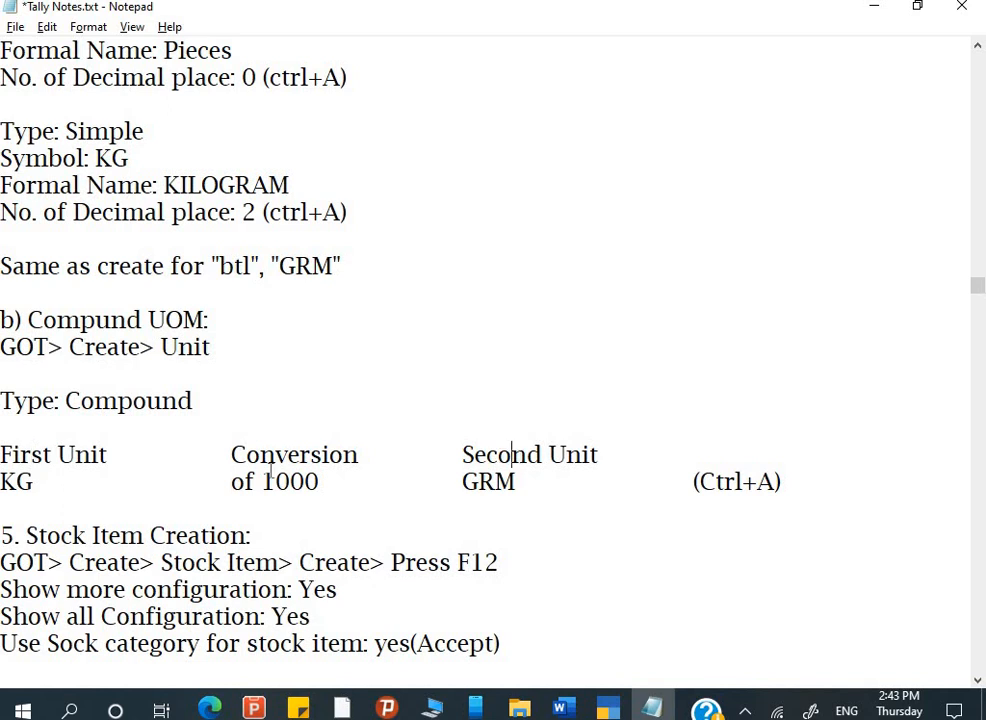
pyautogui.click(55, 474)
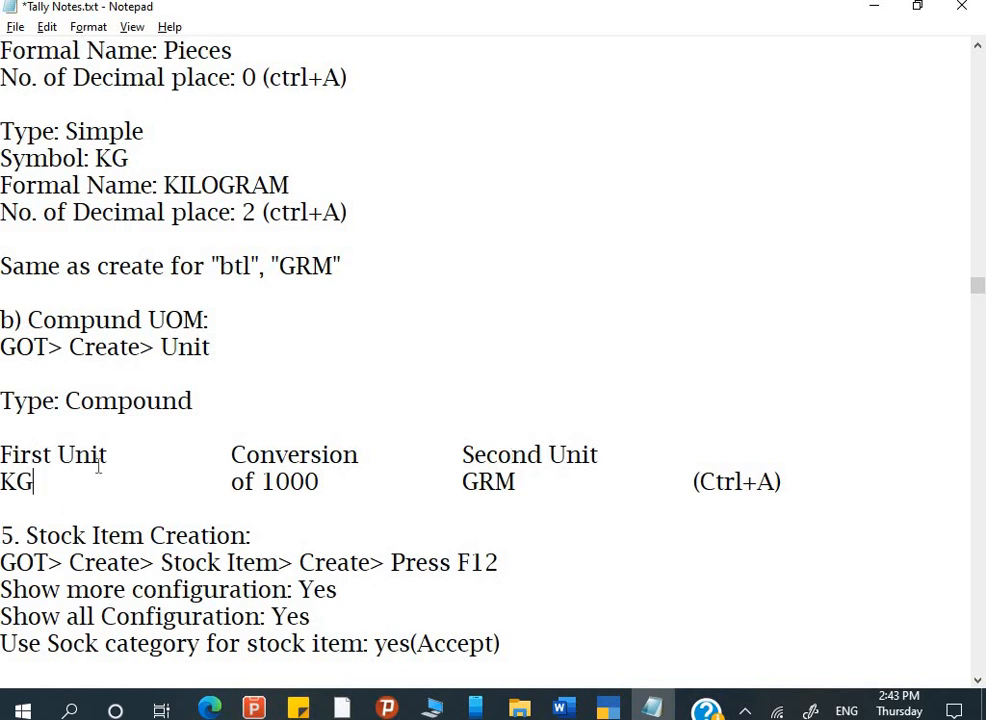
pyautogui.click(499, 476)
pyautogui.hotkey('alt', 'Tab')
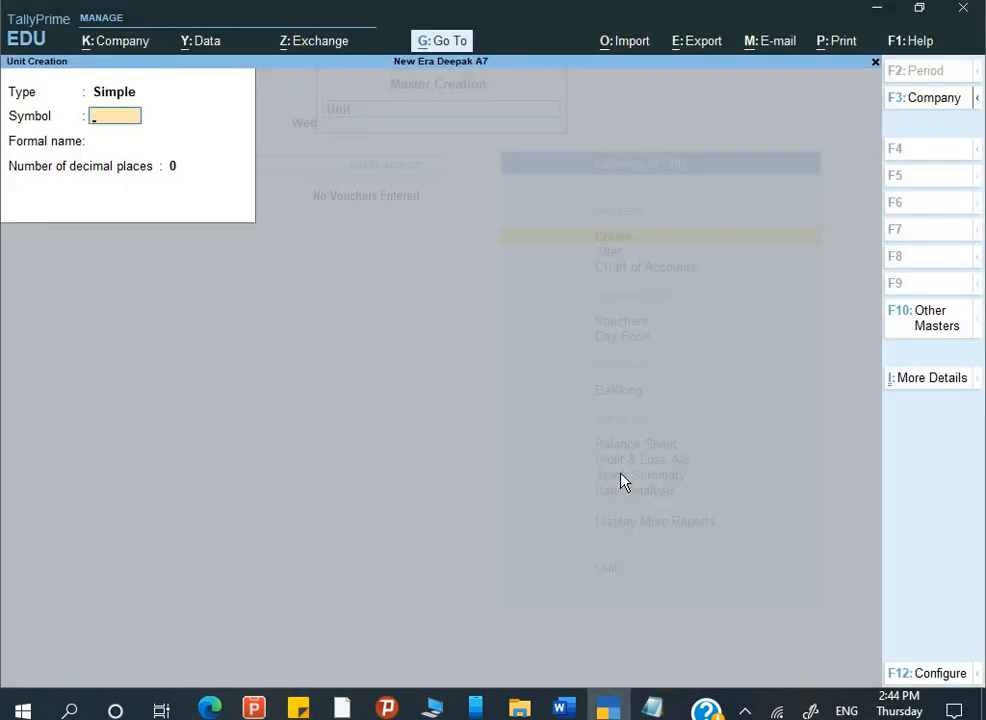
pyautogui.press('BackSpace')
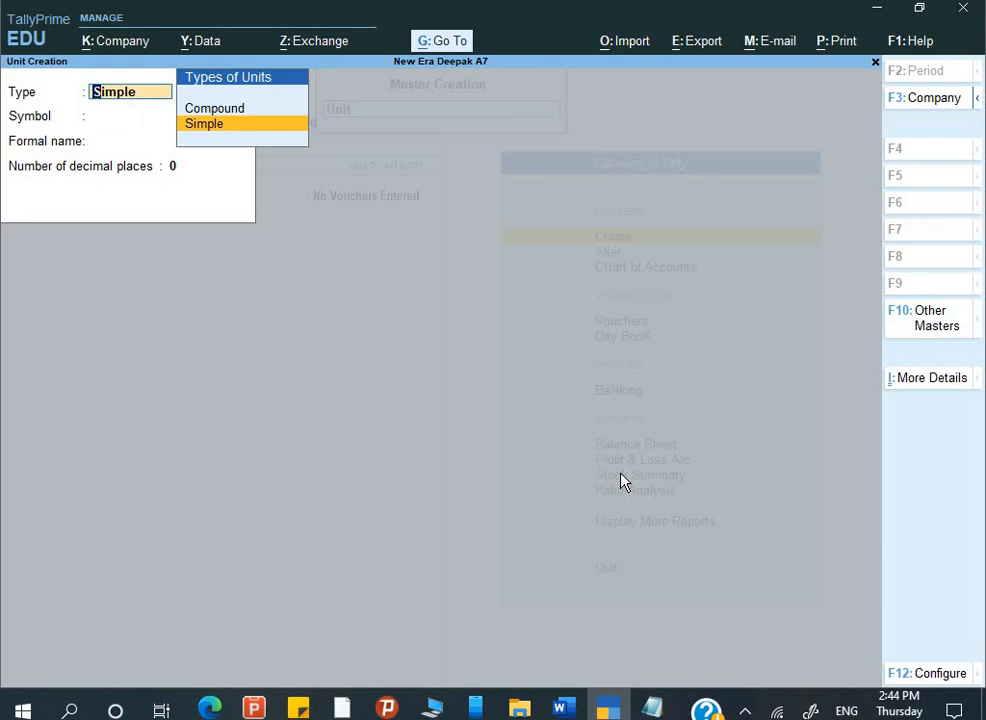
pyautogui.press('Up')
pyautogui.press('Return')
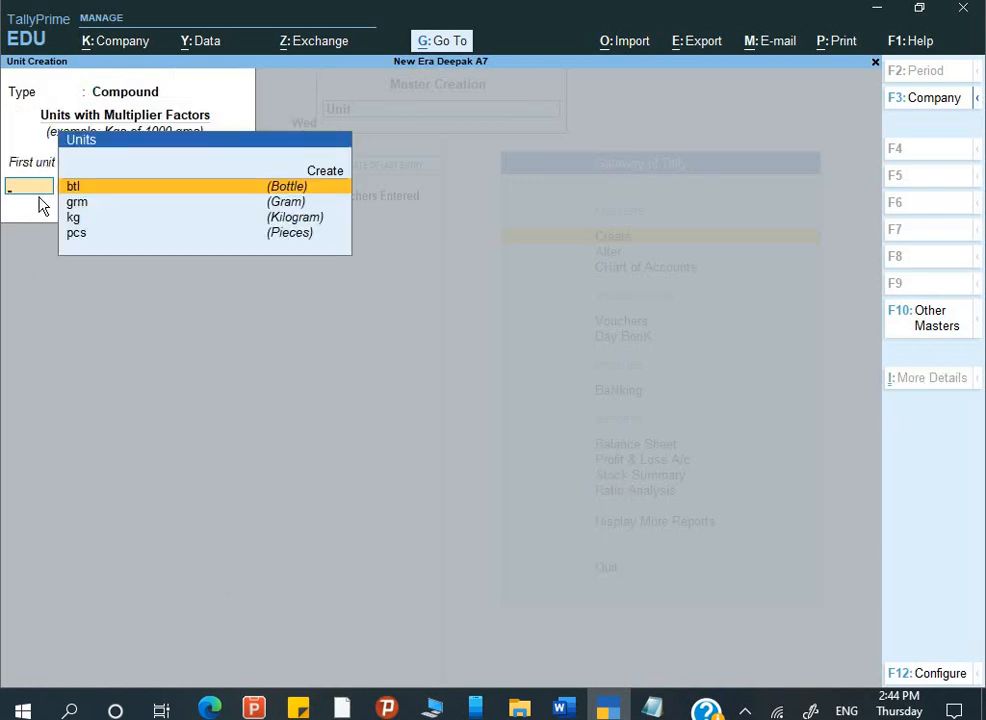
# Define and save the compound unit with kg as first unit, a conversion of 1000 and grm as second unit
pyautogui.press('Down')
pyautogui.press('Down')
pyautogui.press('Down')
pyautogui.press('Up')
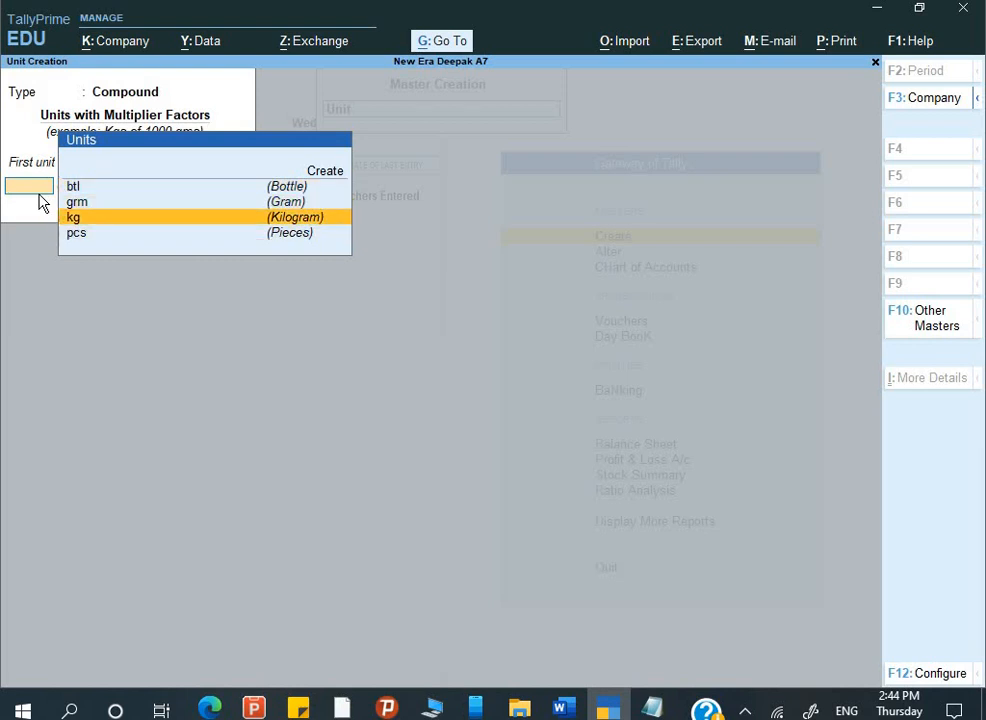
pyautogui.press('Return')
pyautogui.write('1000')
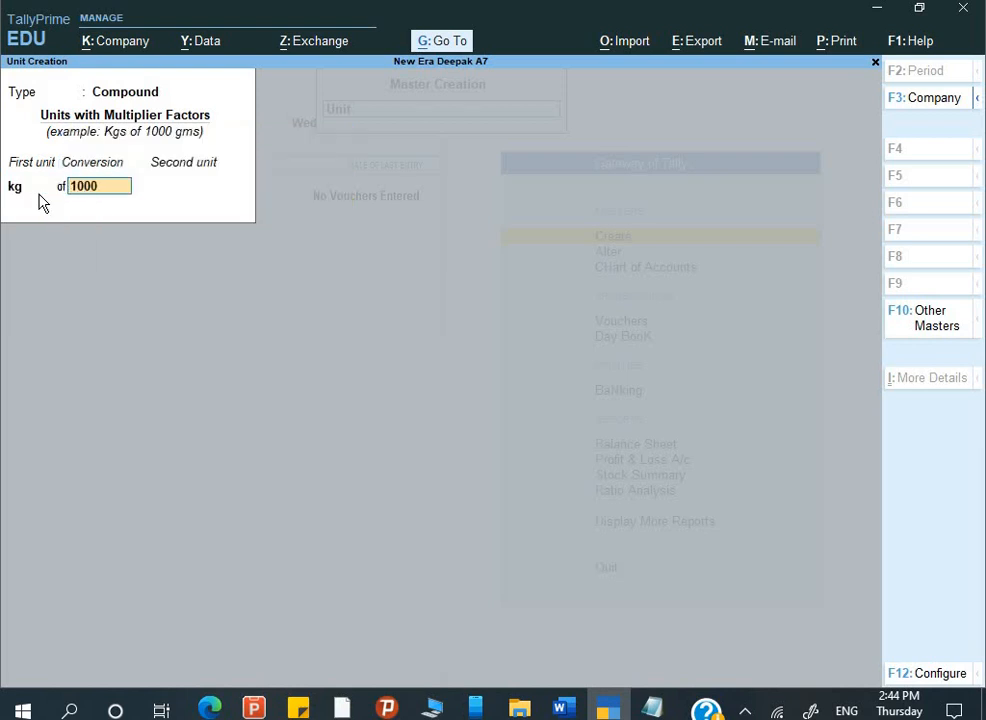
pyautogui.press('Return')
pyautogui.press('Down')
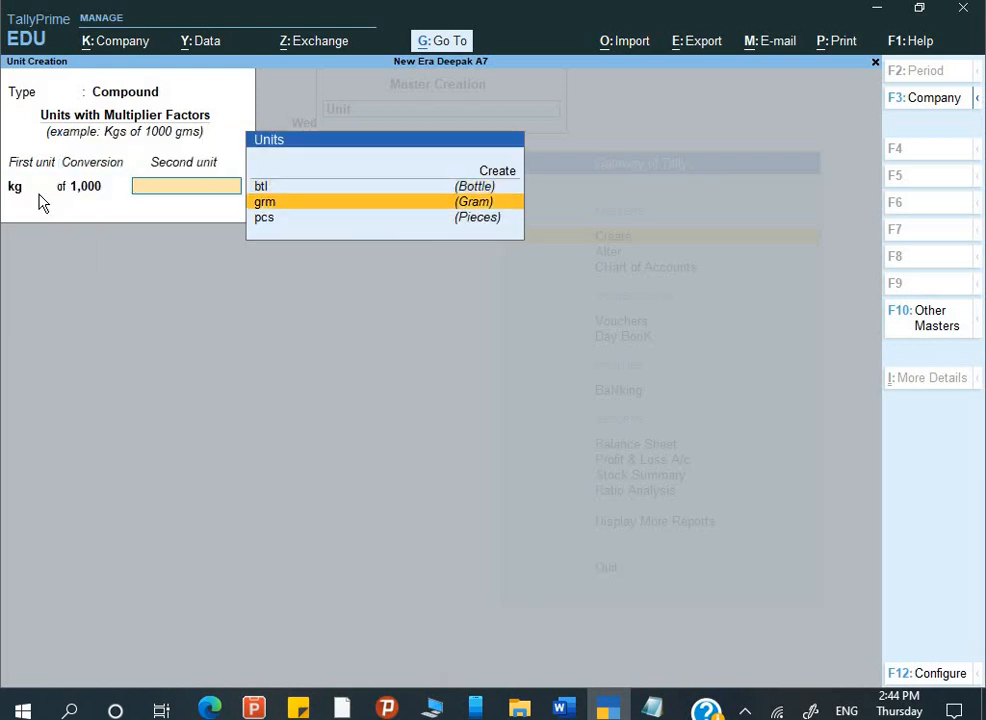
pyautogui.press('Return')
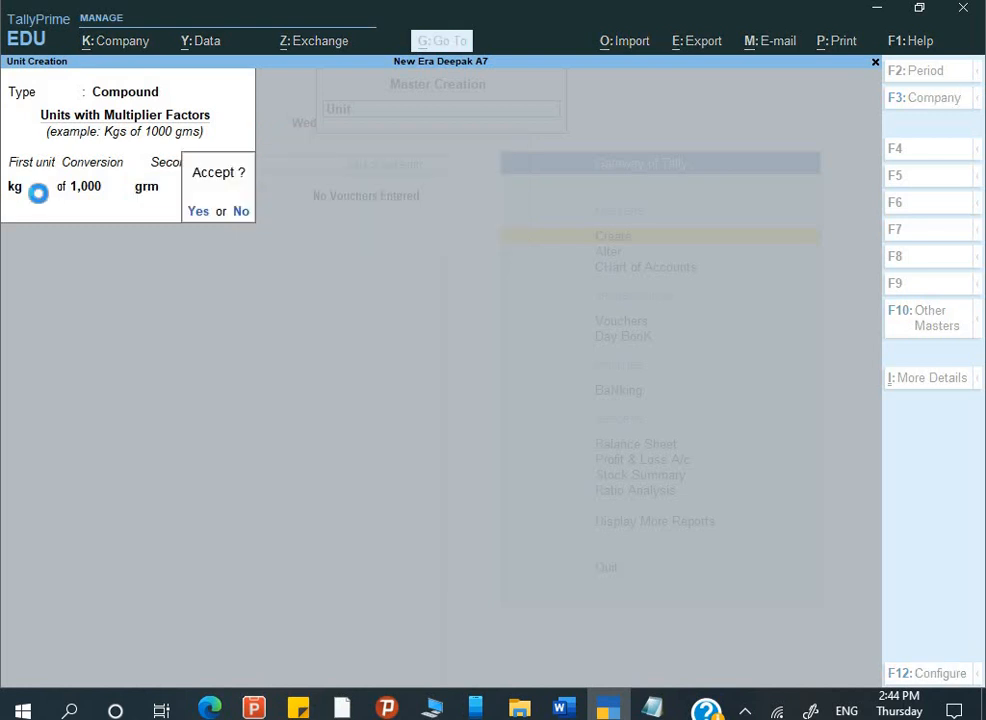
pyautogui.press('Return')
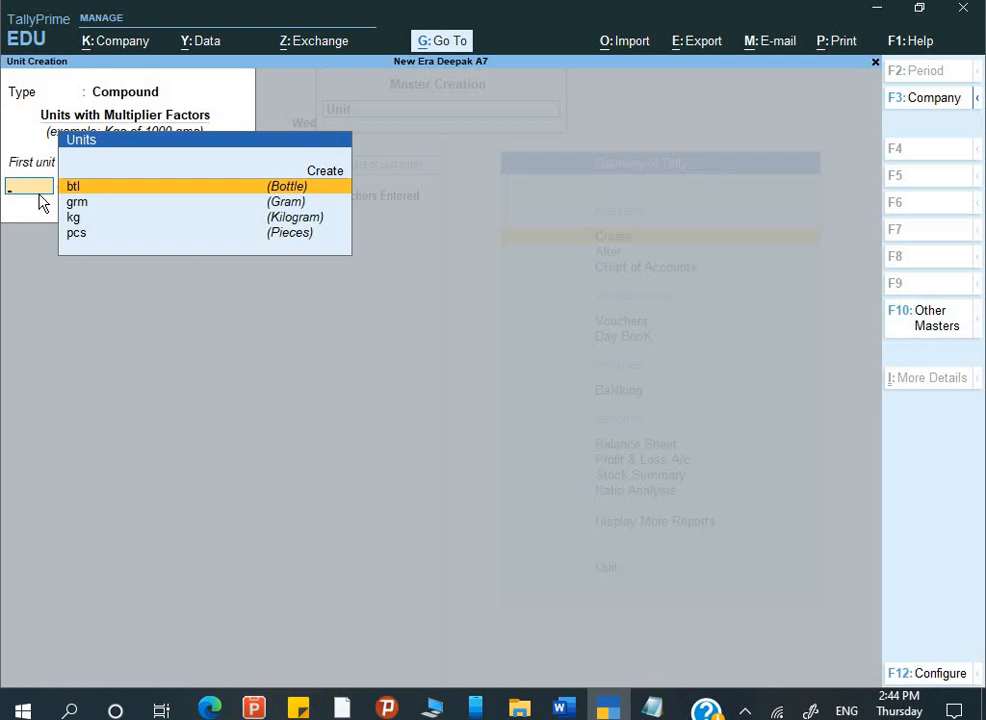
# Quit unit creation and open a blank Stock Item master for creation
pyautogui.press('Escape')
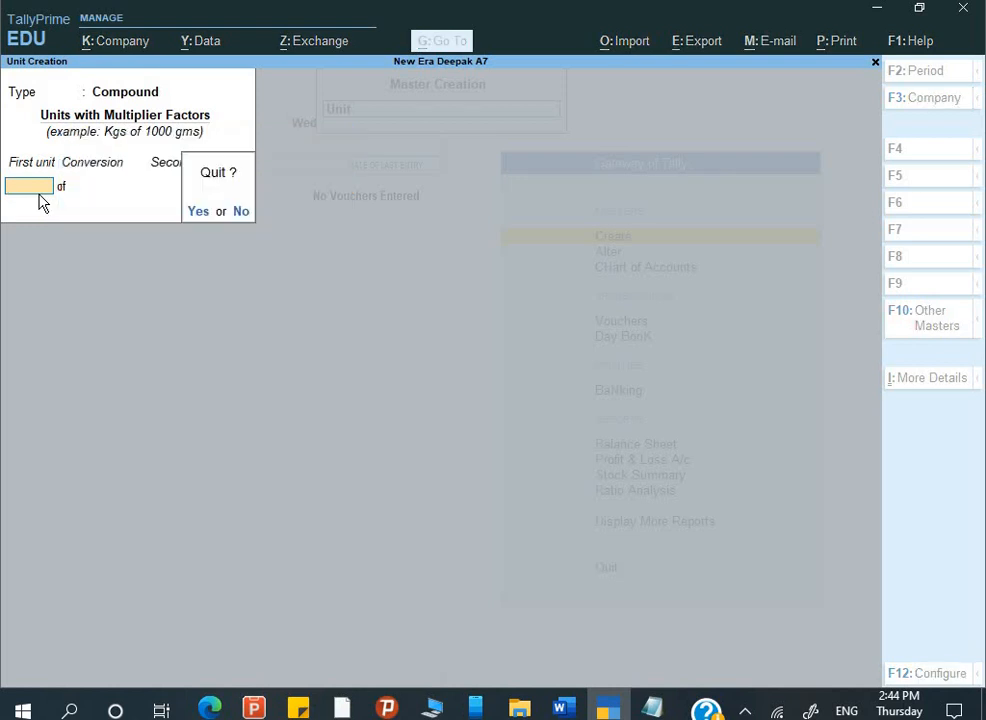
pyautogui.press('Return')
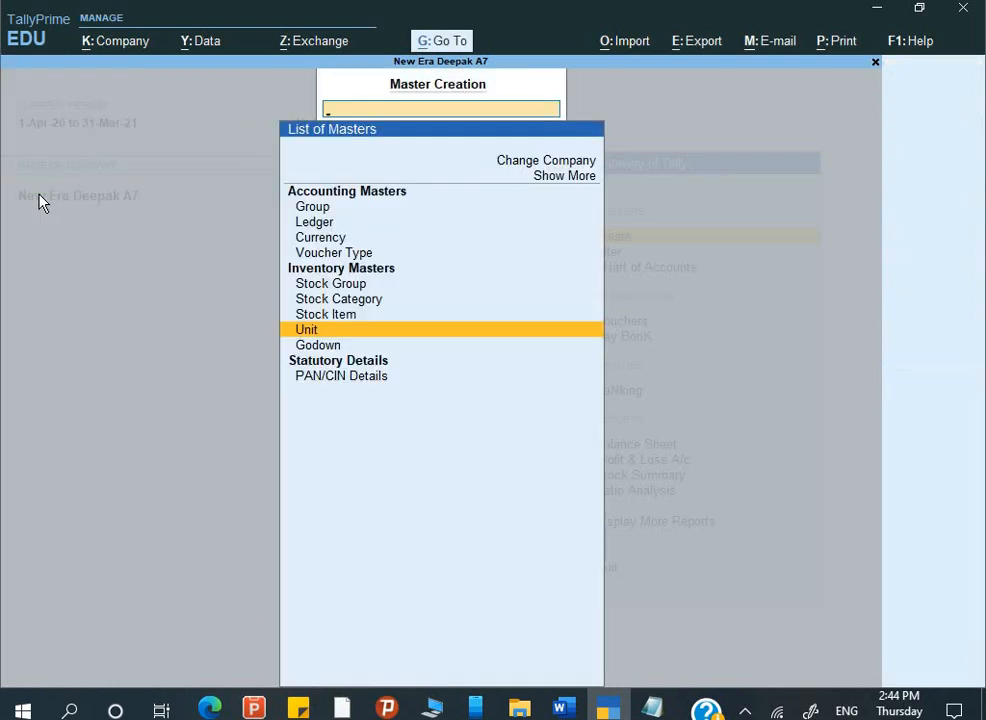
pyautogui.press('Up')
pyautogui.press('Up')
pyautogui.press('Up')
pyautogui.press('Down')
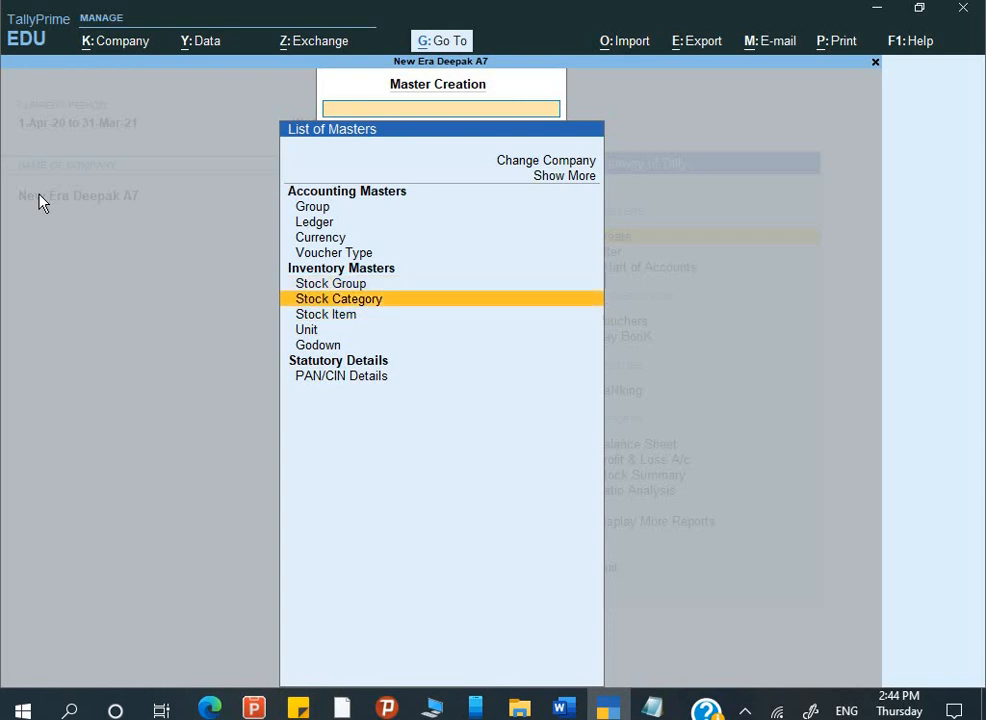
pyautogui.press('Down')
pyautogui.press('Down')
pyautogui.press('Down')
pyautogui.press('Up')
pyautogui.press('Up')
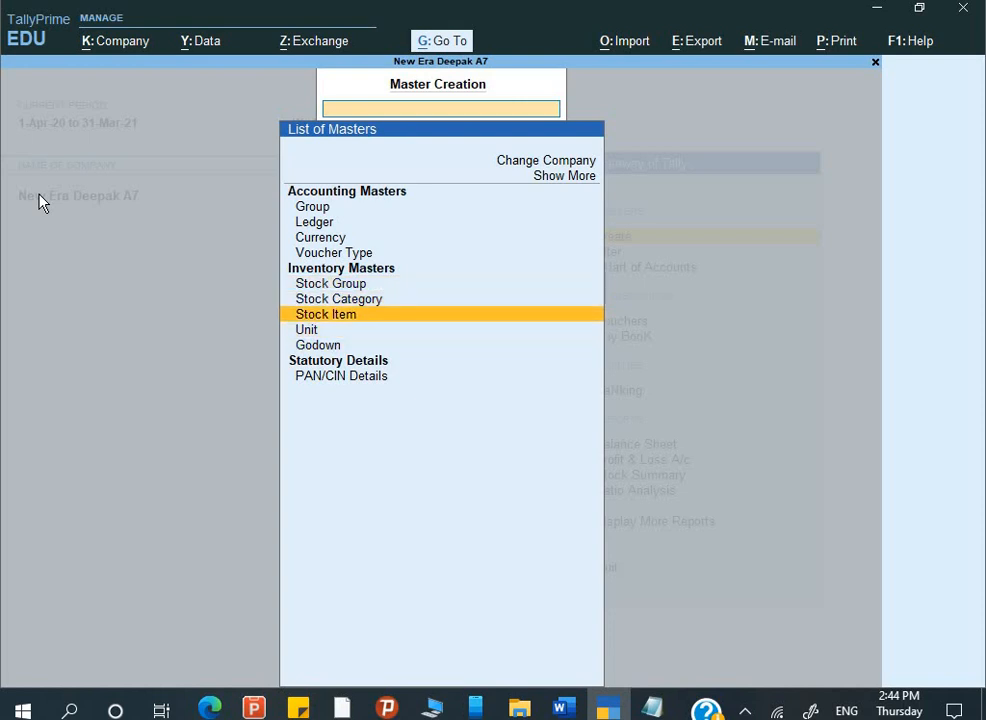
pyautogui.press('Return')
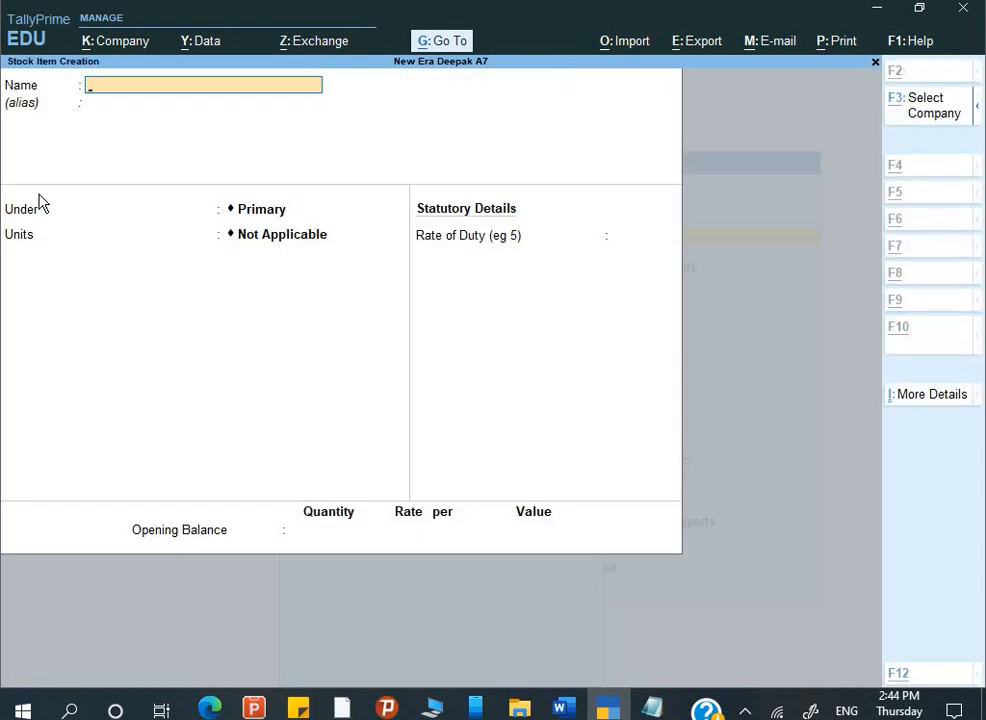
# Copy the stock item name Hair & Care from the Word assignment table, enter it in TallyPrime and place it under Oil
pyautogui.hotkey('alt', 'Tab')
pyautogui.hotkey('alt', 'Tab')
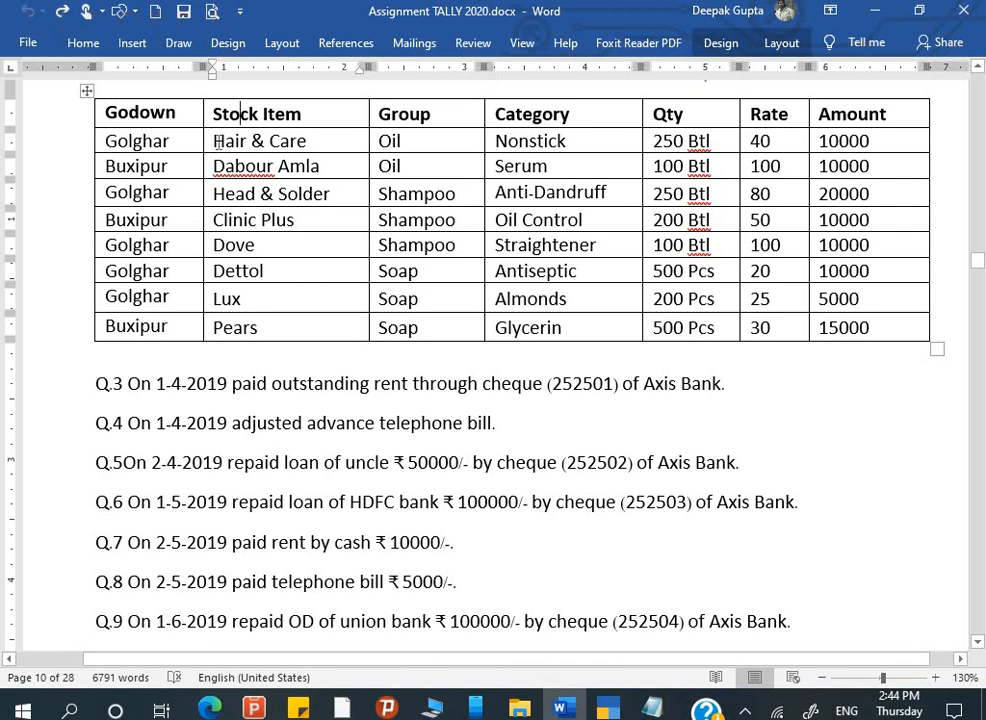
pyautogui.moveTo(214, 141); pyautogui.dragTo(305, 145)
pyautogui.hotkey('ctrl', 'c')
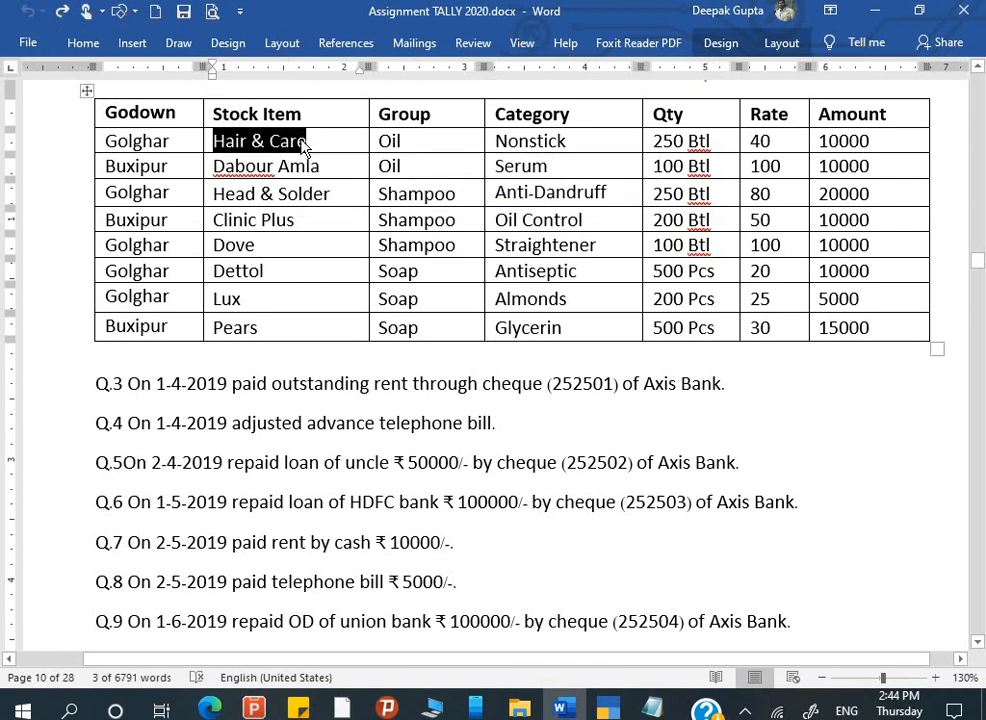
pyautogui.hotkey('alt', 'Tab')
pyautogui.hotkey('ctrl', 'v')
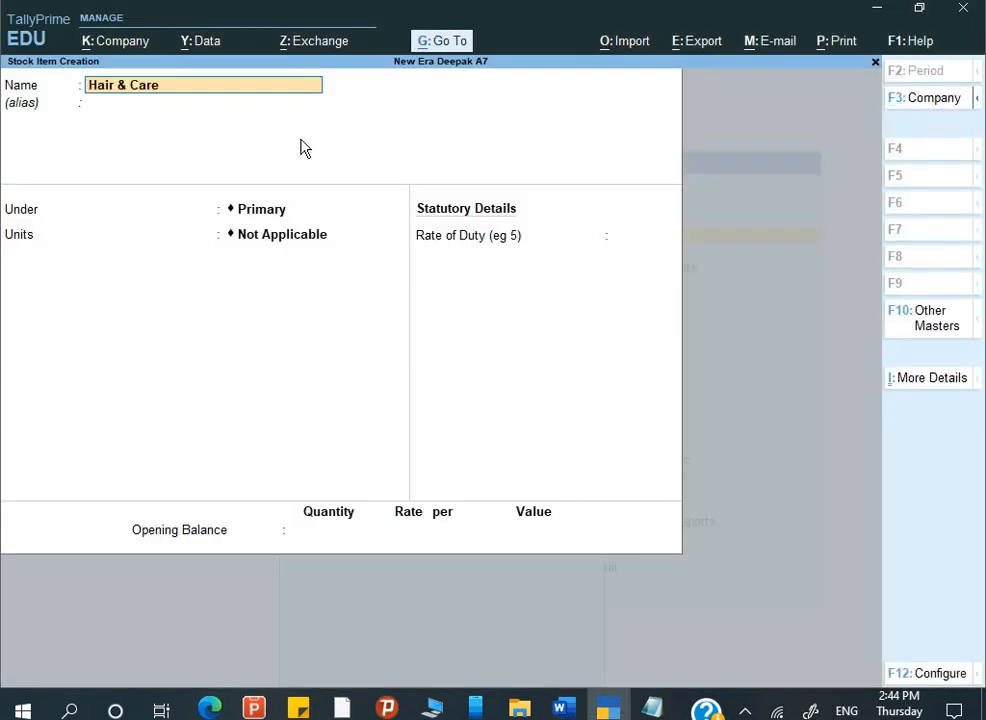
pyautogui.press('Return')
pyautogui.press('Return')
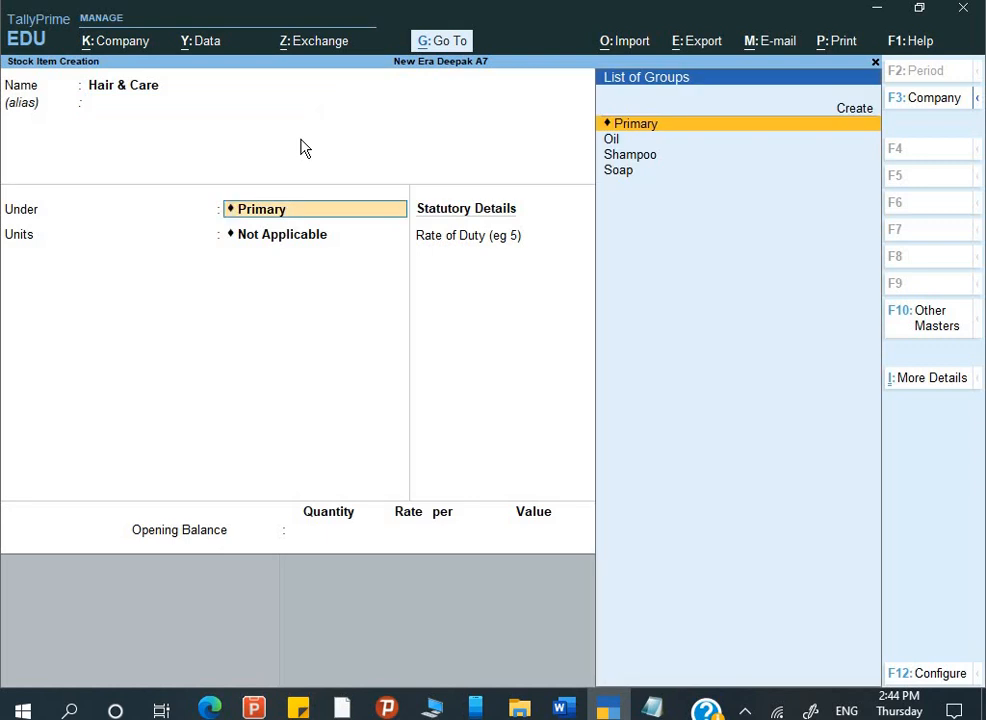
pyautogui.press('Down')
pyautogui.press('Return')
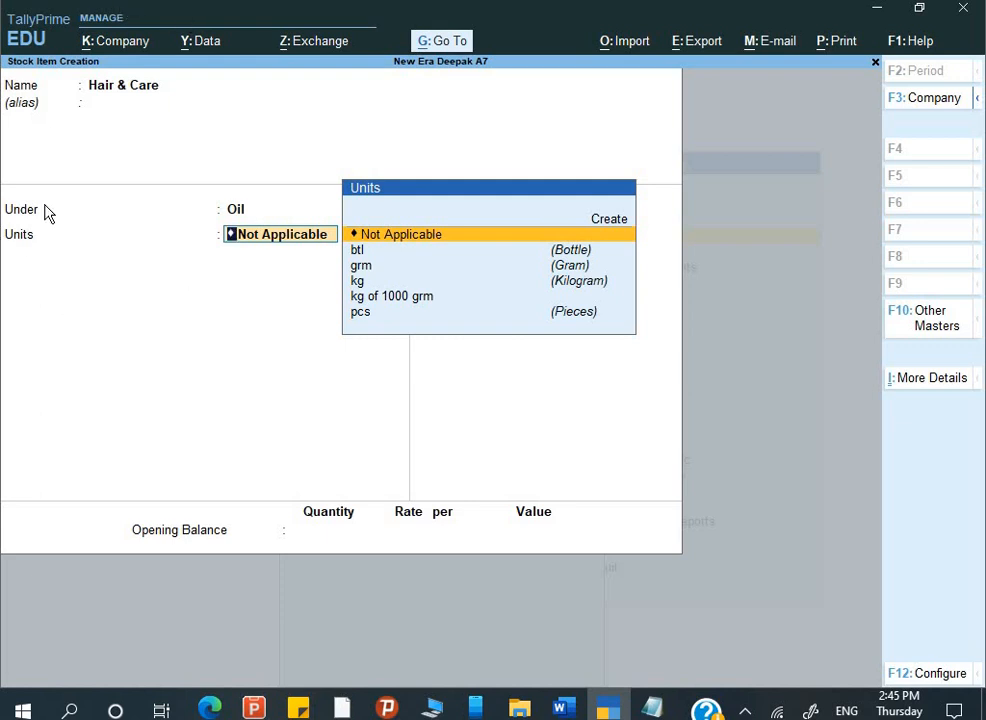
# Open the stock item configuration and set both Show more configurations and Show all configurations to Yes
pyautogui.press('F12')
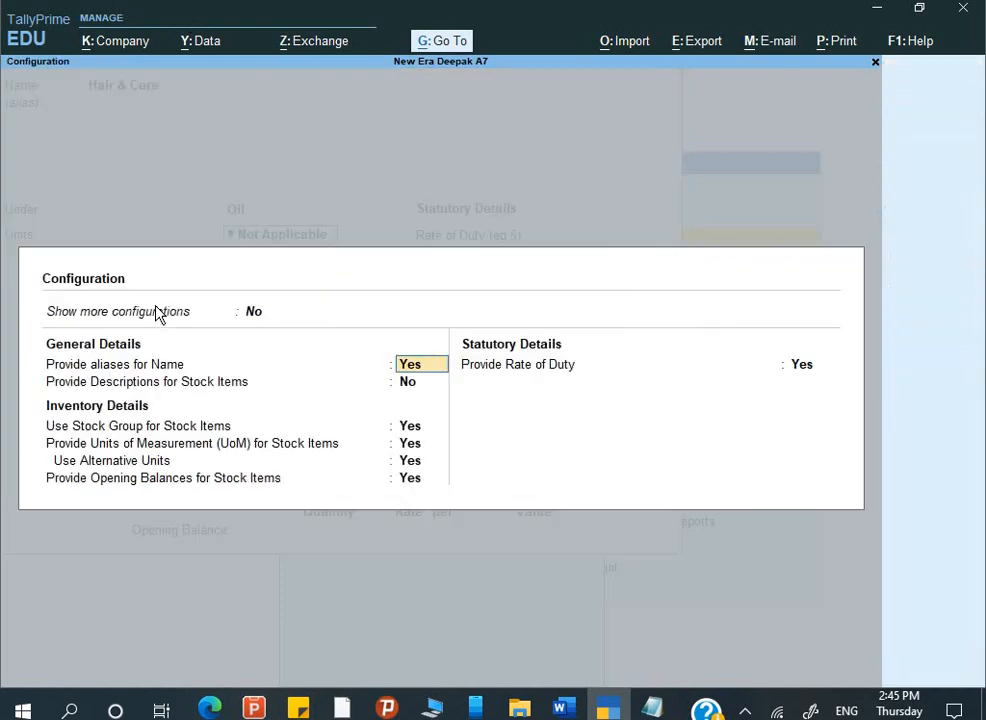
pyautogui.click(155, 313)
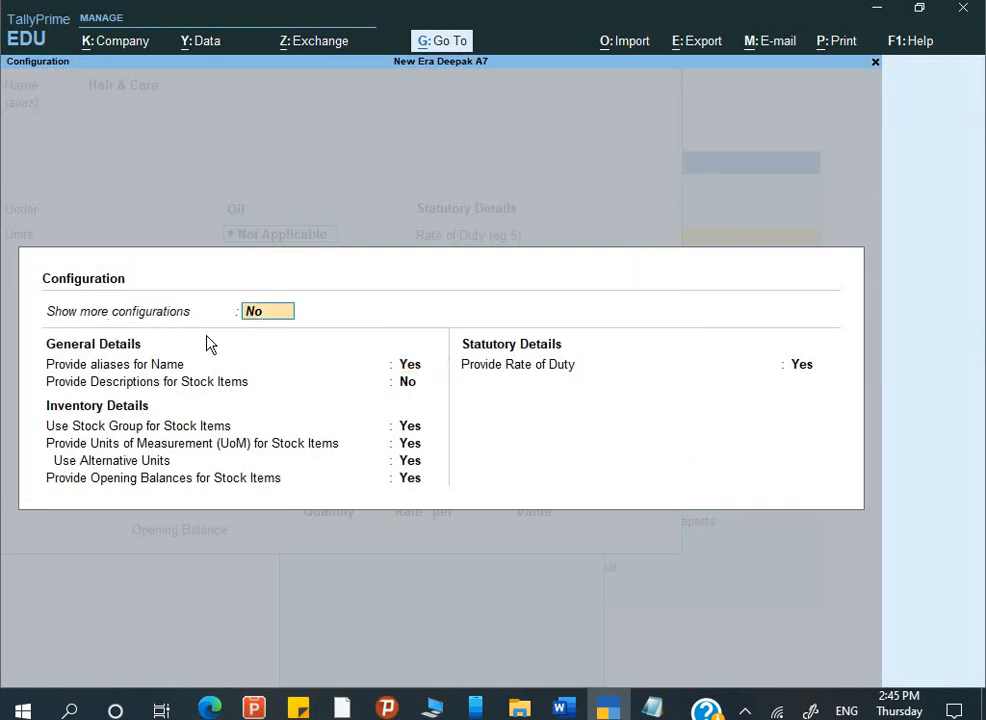
pyautogui.press('y')
pyautogui.press('Up')
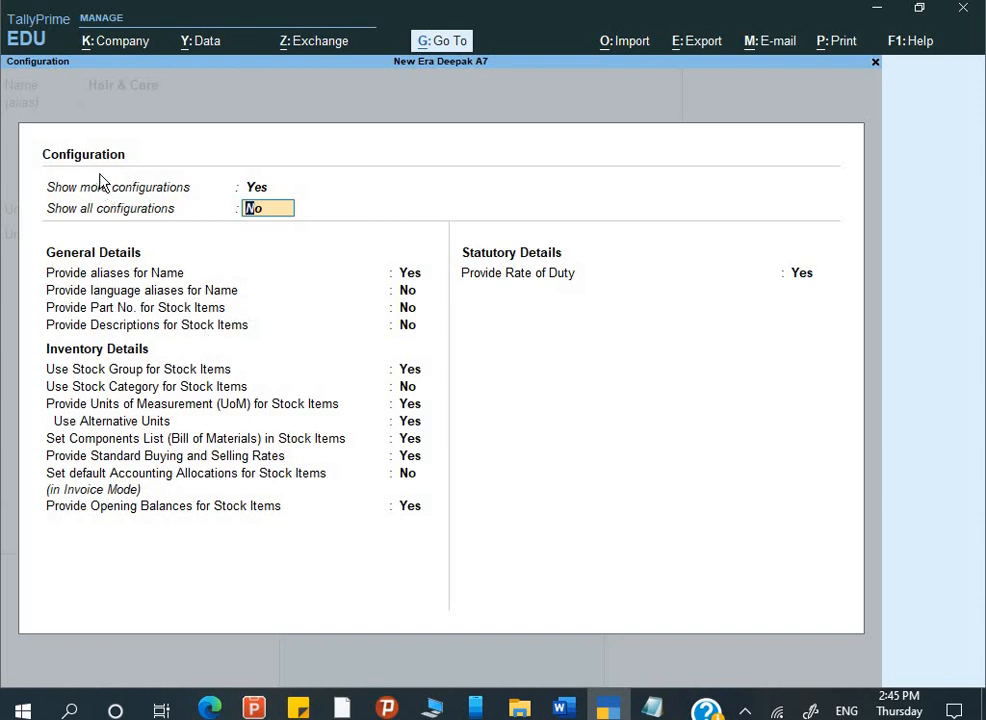
pyautogui.press('y')
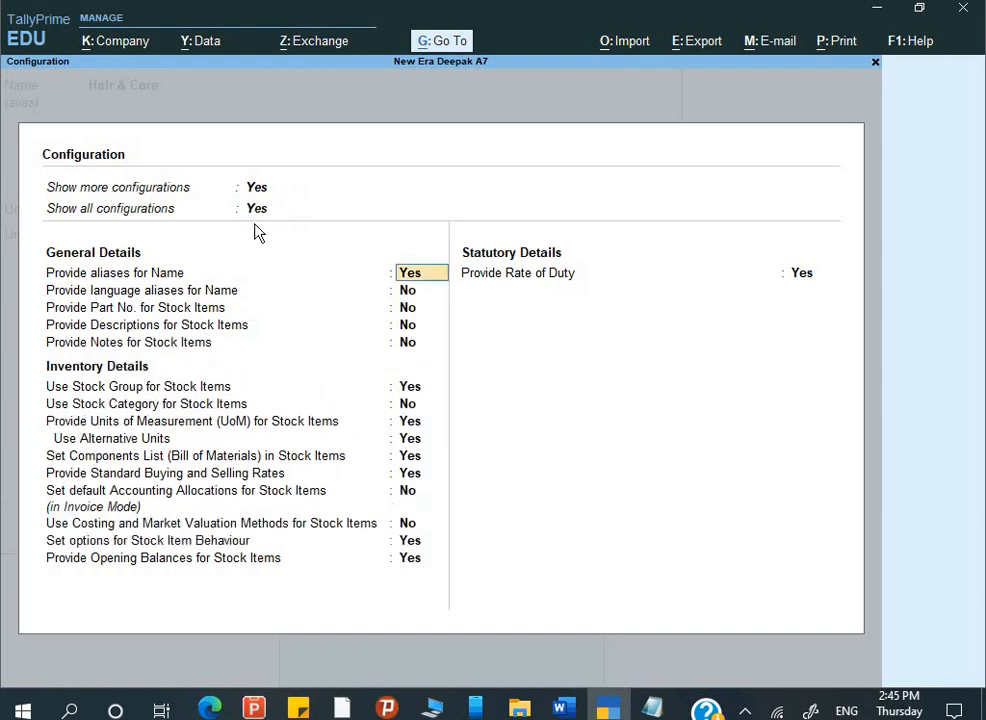
# Set Use Stock Category for Stock Items to Yes and accept the configuration
pyautogui.press('Return')
pyautogui.press('Return')
pyautogui.press('Return')
pyautogui.press('Return')
pyautogui.press('Return')
pyautogui.press('Return')
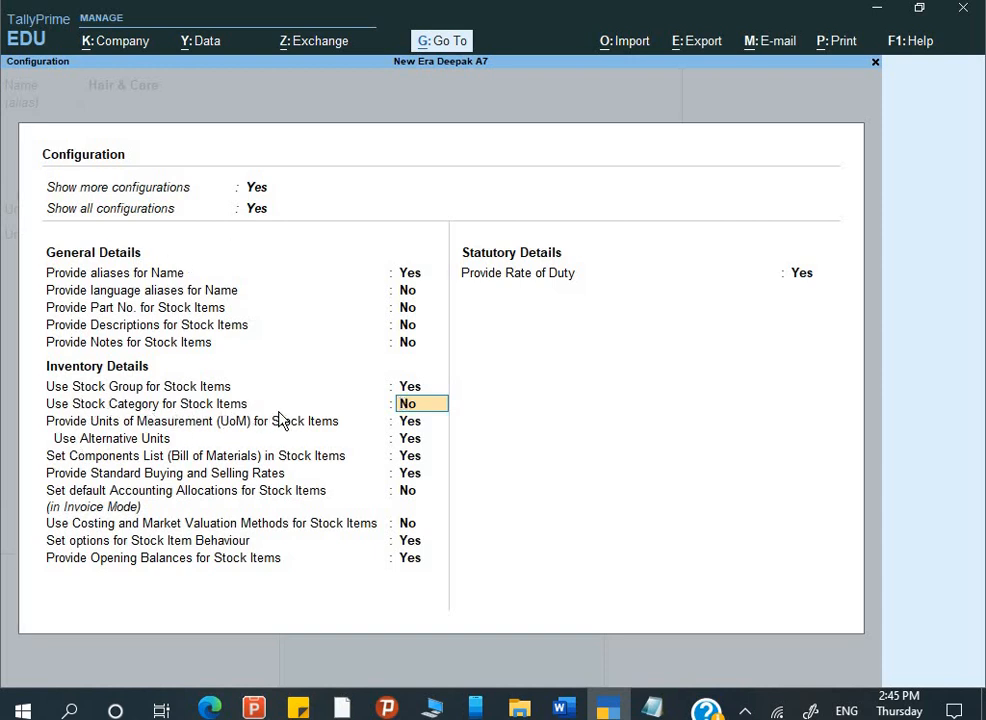
pyautogui.write('y')
pyautogui.press('Return')
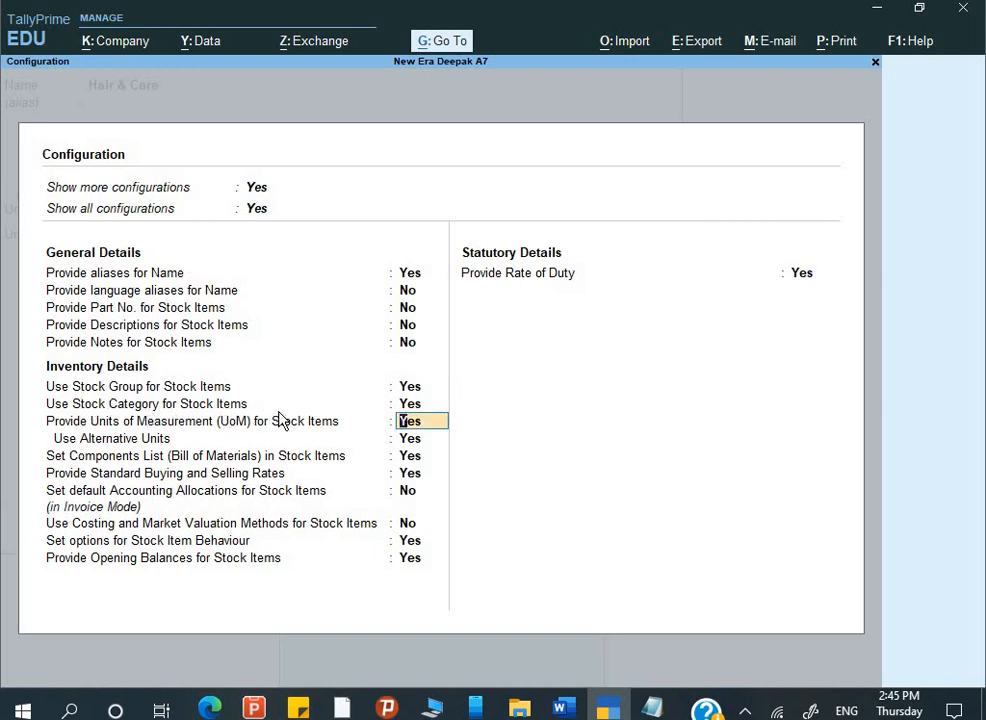
pyautogui.hotkey('ctrl', 'a')
pyautogui.press('Return')
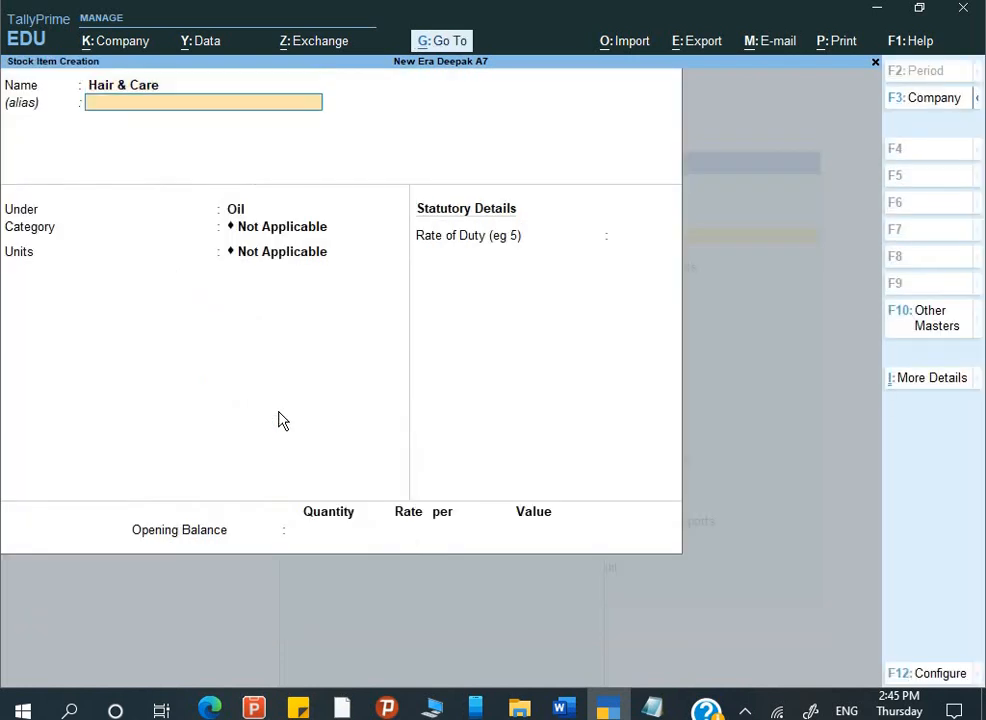
# Leave the alias empty, keep the Oil group and assign the Nonstick category to Hair & Care
pyautogui.press('Return')
pyautogui.press('Return')
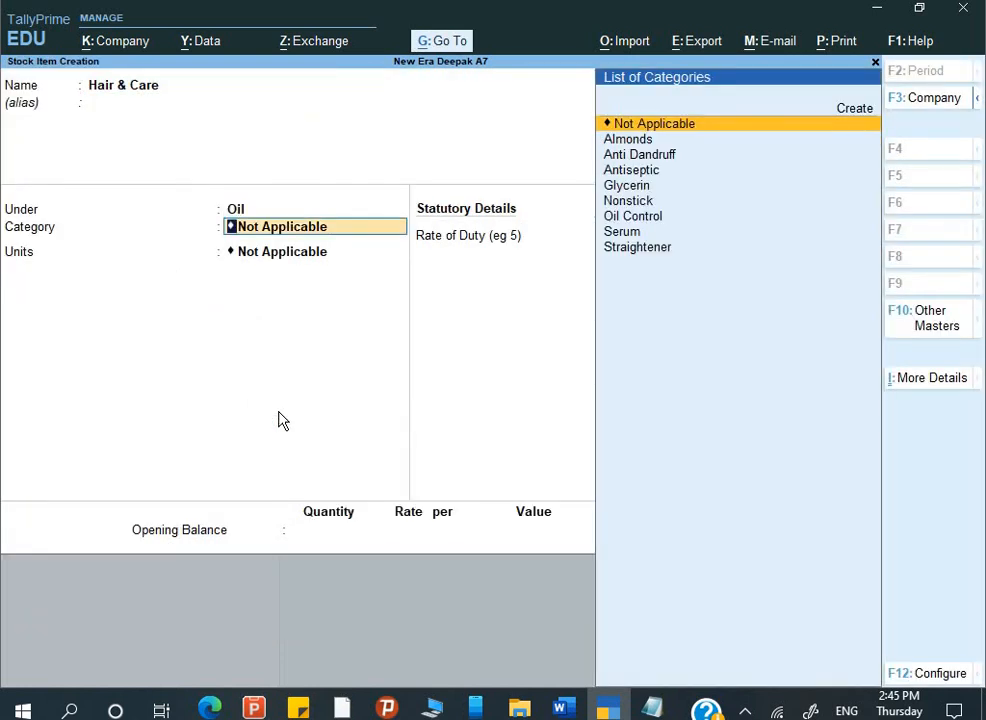
pyautogui.press('Down')
pyautogui.press('Down')
pyautogui.press('Down')
pyautogui.press('Down')
pyautogui.press('Down')
pyautogui.press('Down')
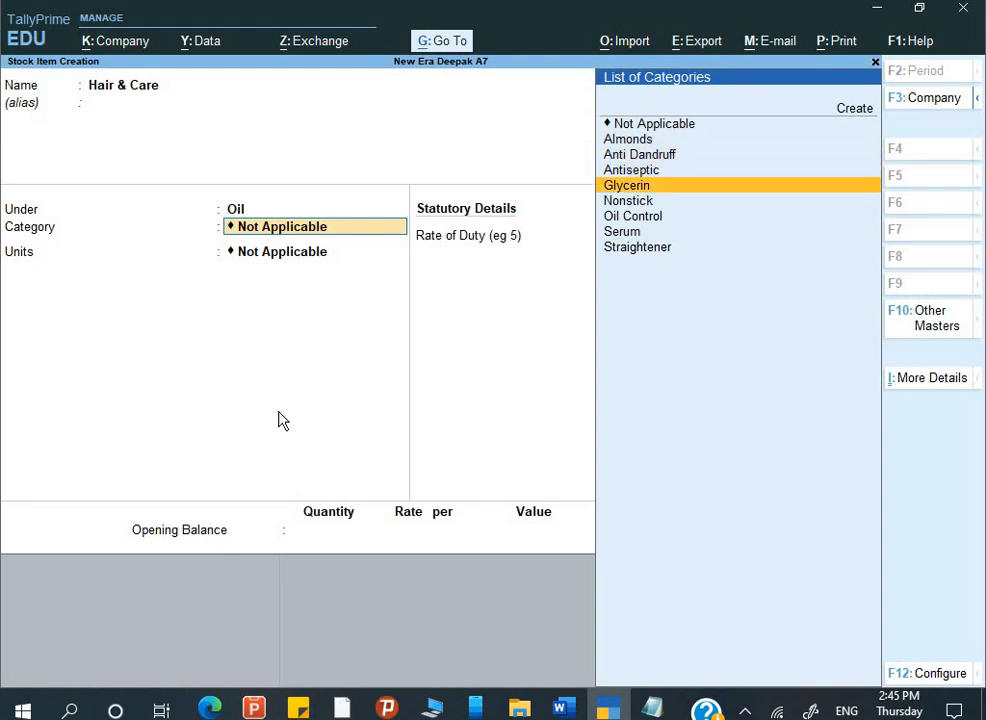
pyautogui.press('Down')
pyautogui.press('Up')
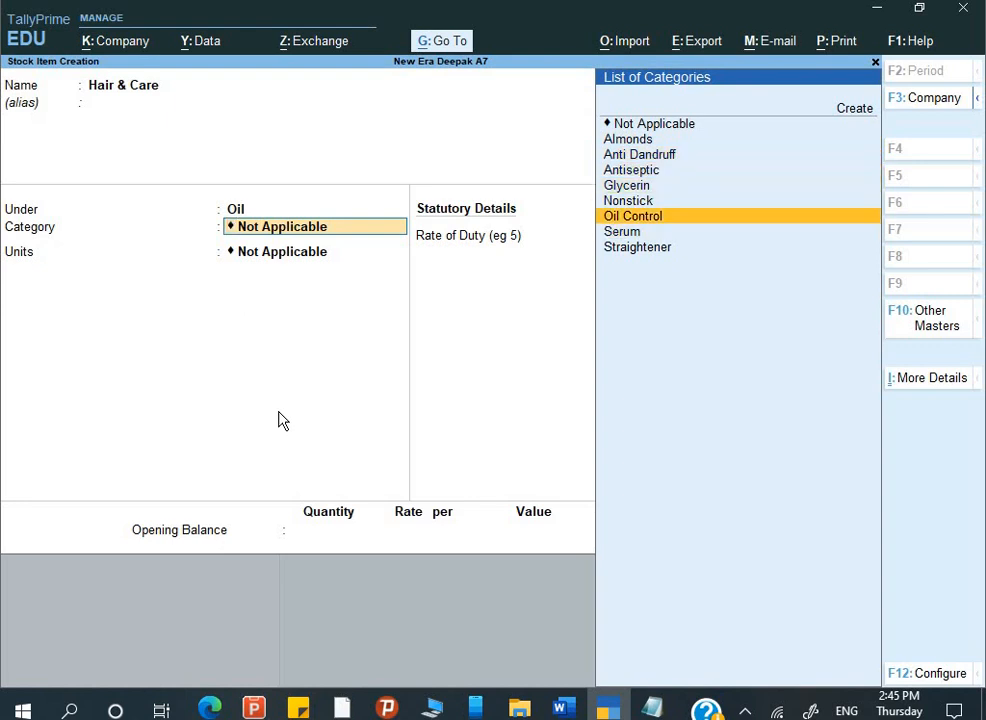
pyautogui.hotkey('alt', 'Tab')
pyautogui.hotkey('alt', 'Tab')
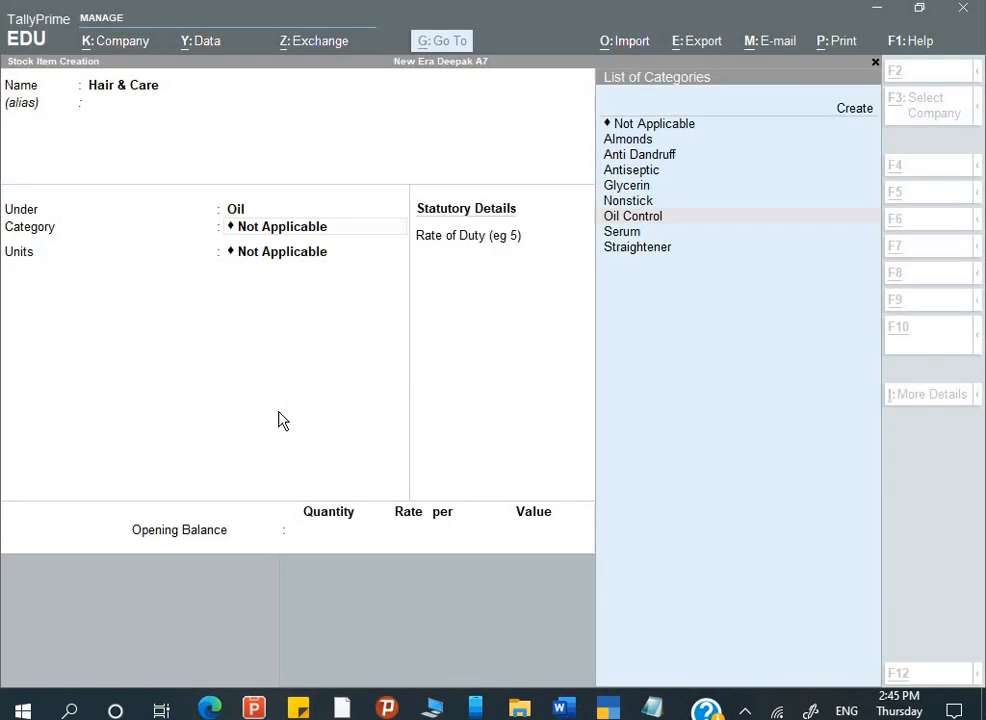
pyautogui.press('Down')
pyautogui.press('Up')
pyautogui.press('Up')
pyautogui.press('Up')
pyautogui.press('Up')
pyautogui.press('Up')
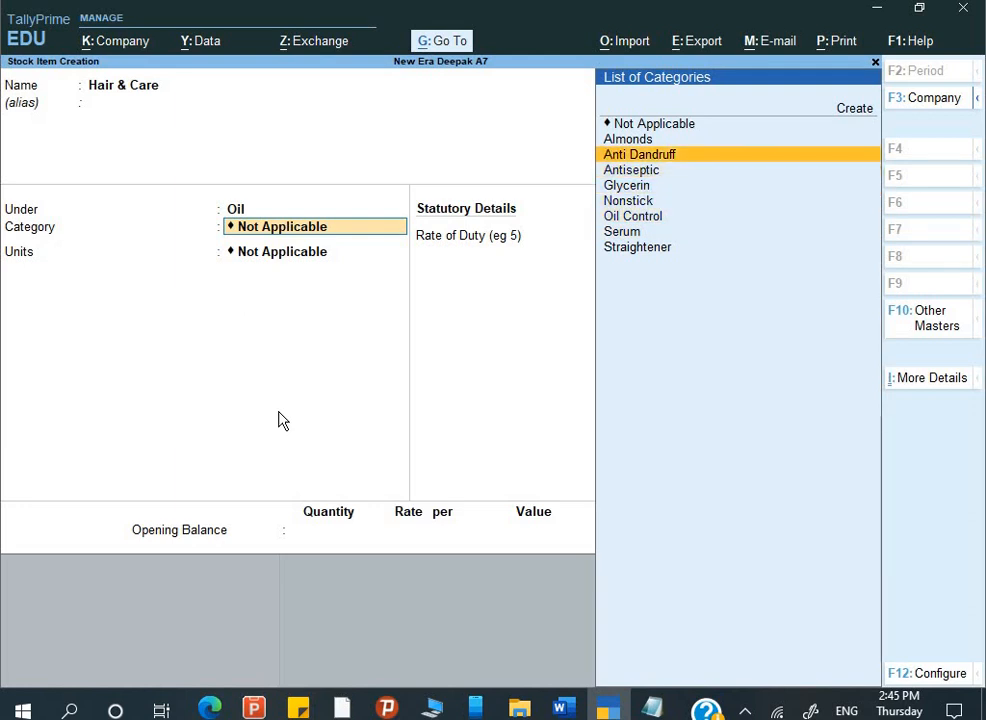
pyautogui.press('Down')
pyautogui.press('Down')
pyautogui.press('Down')
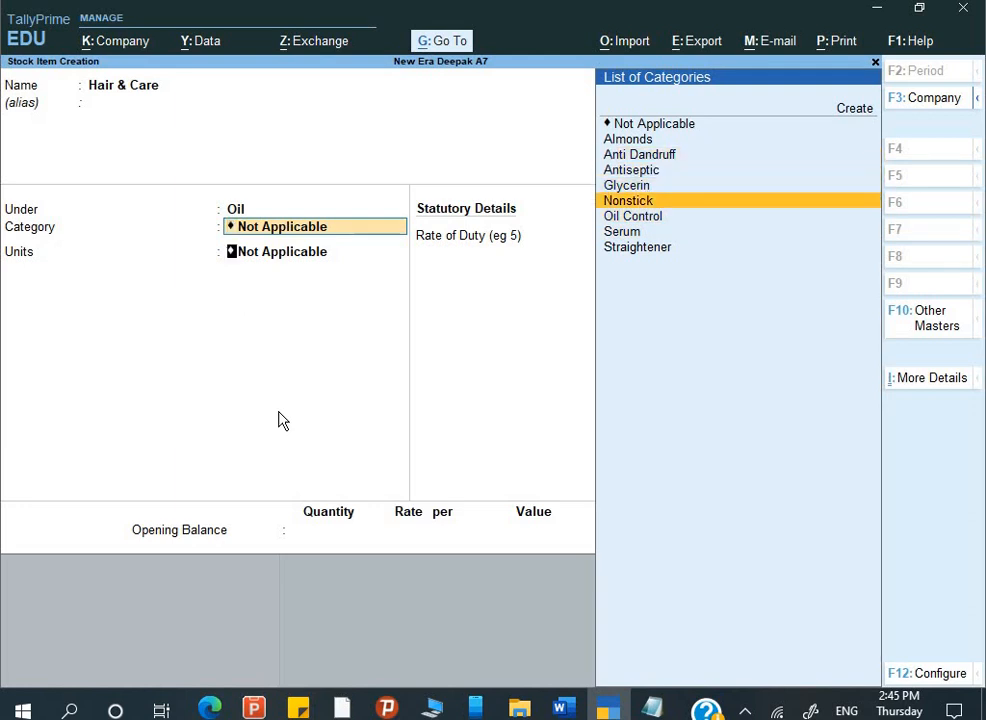
pyautogui.press('Return')
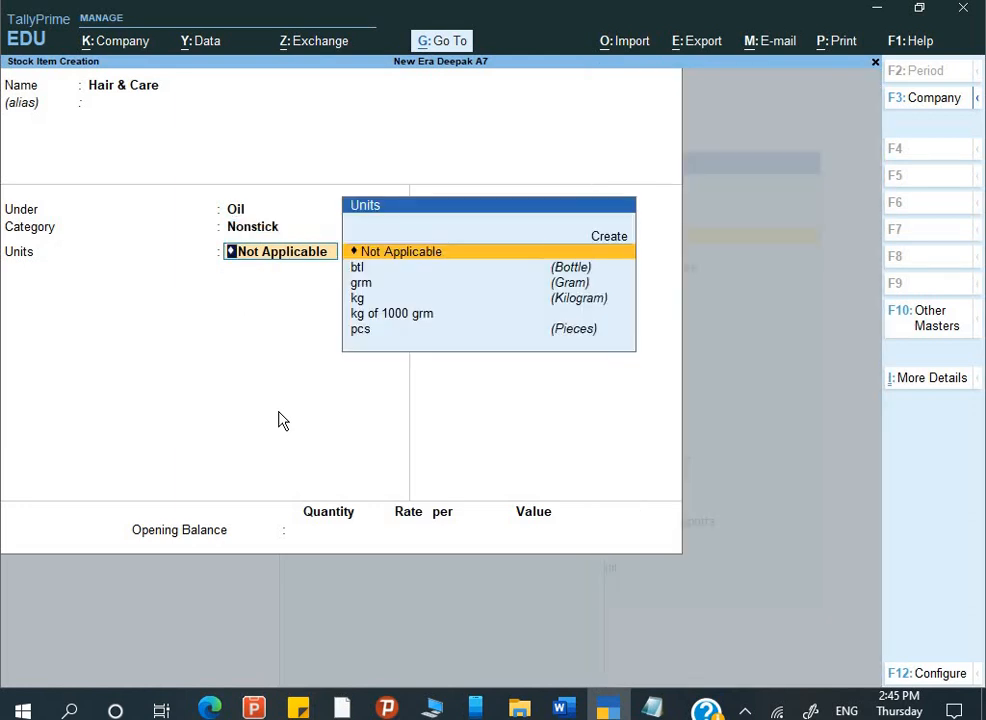
# Check the quantity unit in the Word assignment table and set the Hair & Care unit to btl with no alternate unit
pyautogui.hotkey('alt', 'Tab')
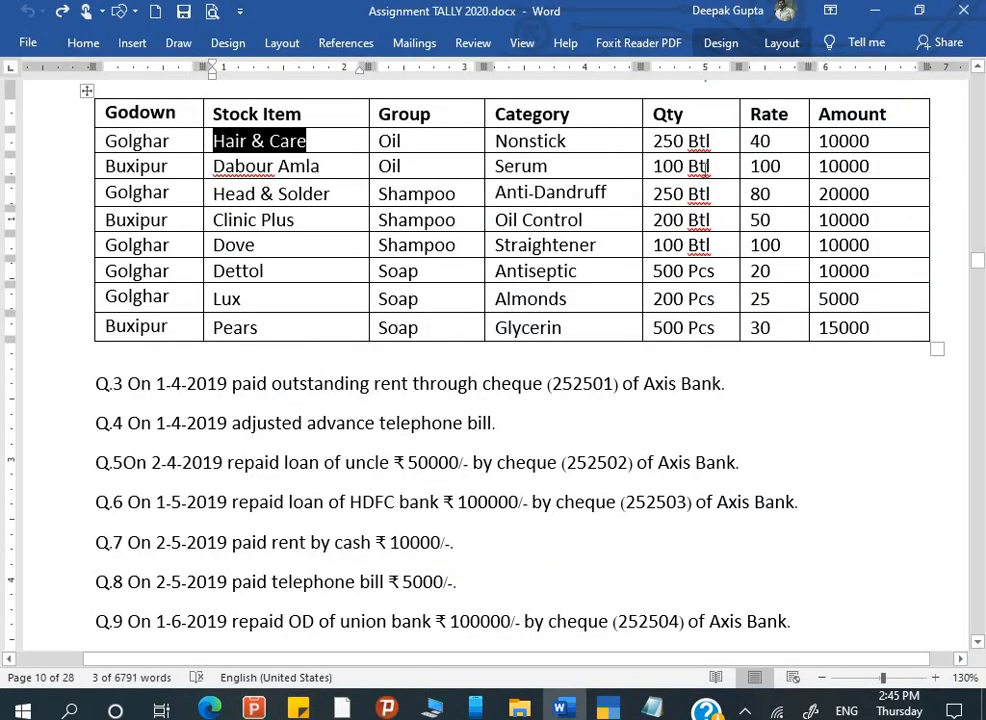
pyautogui.hotkey('alt', 'Tab')
pyautogui.press('Up')
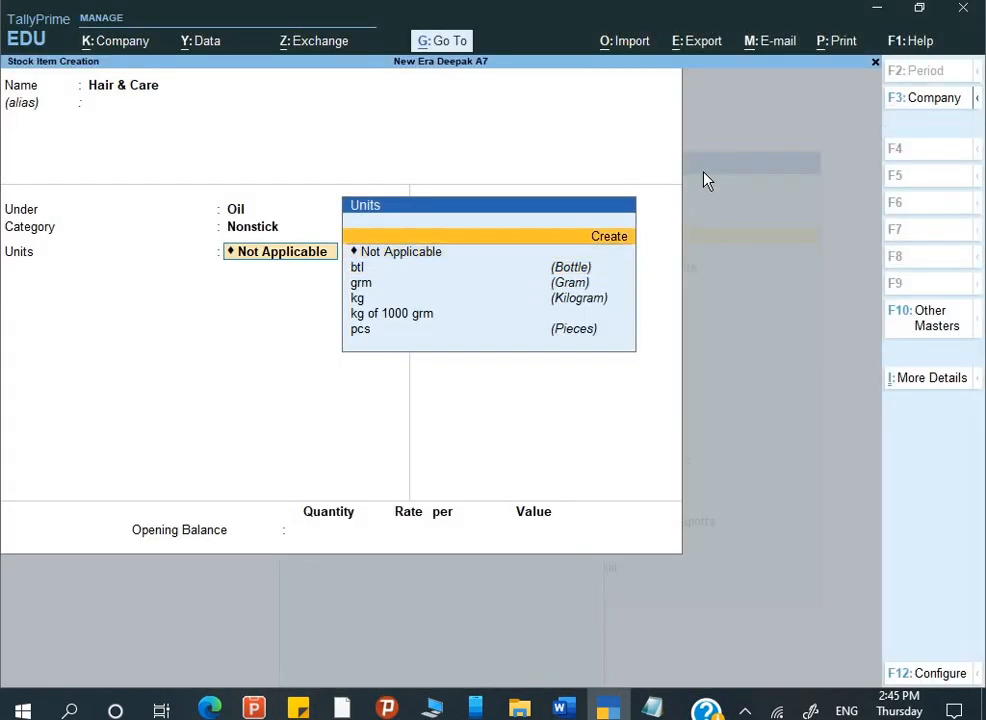
pyautogui.press('Down')
pyautogui.press('Down')
pyautogui.press('Return')
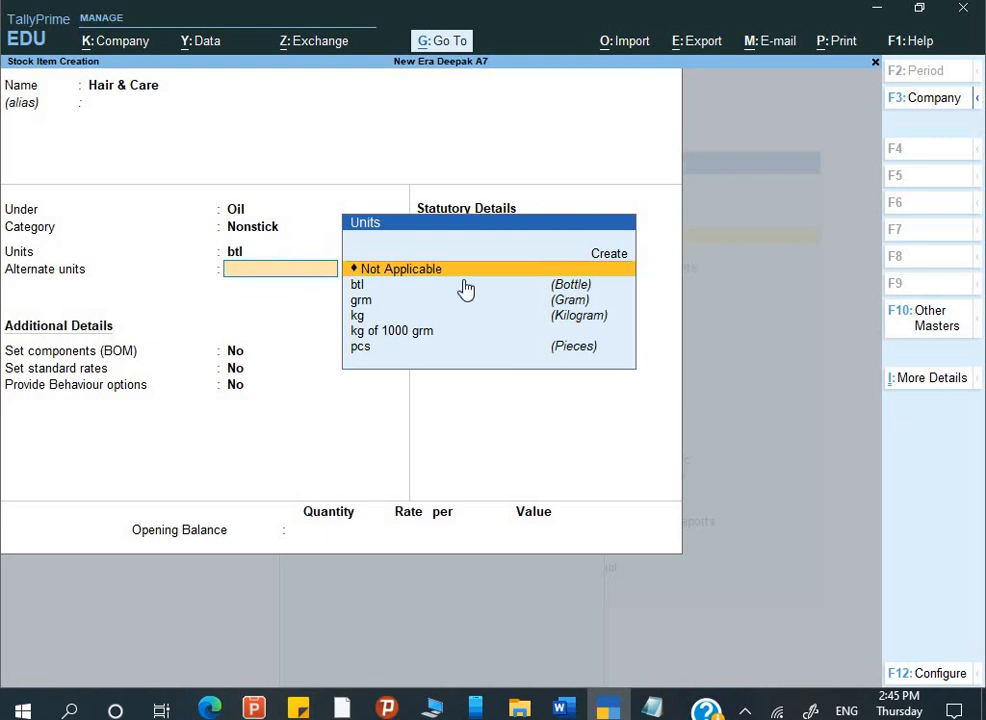
pyautogui.press('Return')
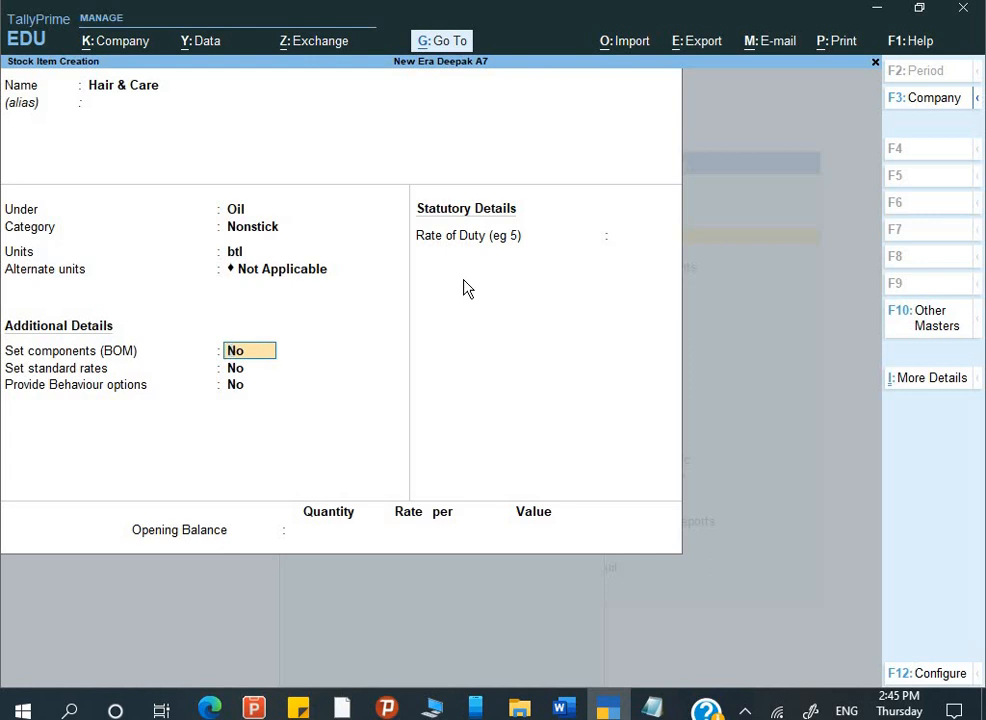
# Keep components, standard rates and behaviour options at No, leave the duty rate at 0 and set the opening quantity to 250 btl
pyautogui.press('Return')
pyautogui.press('Return')
pyautogui.press('Return')
pyautogui.press('Return')
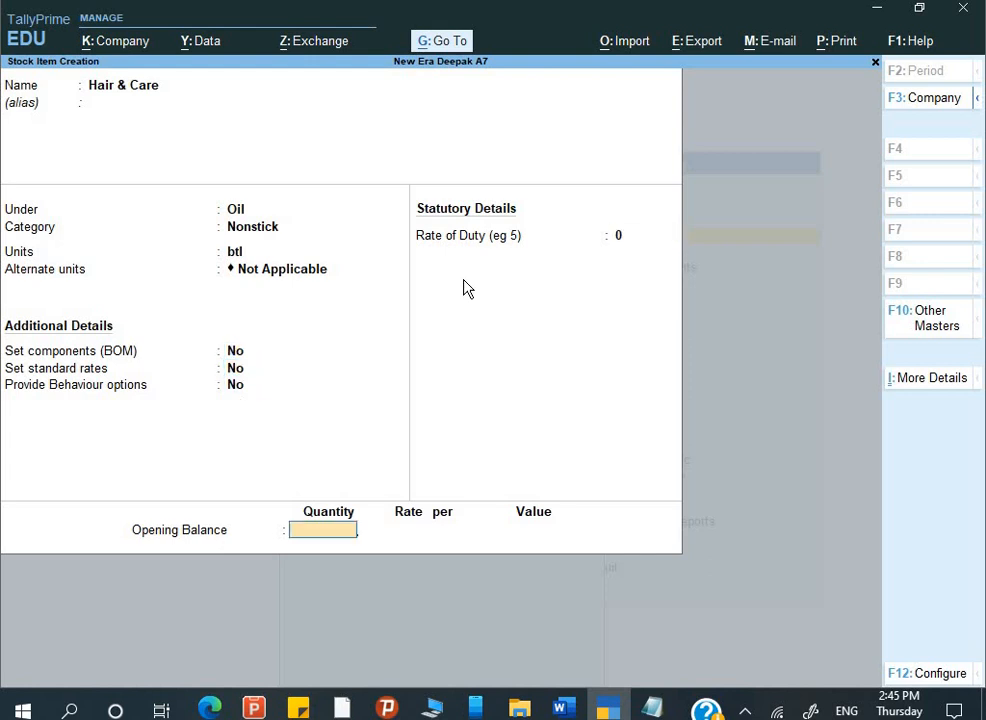
pyautogui.hotkey('alt', 'Tab')
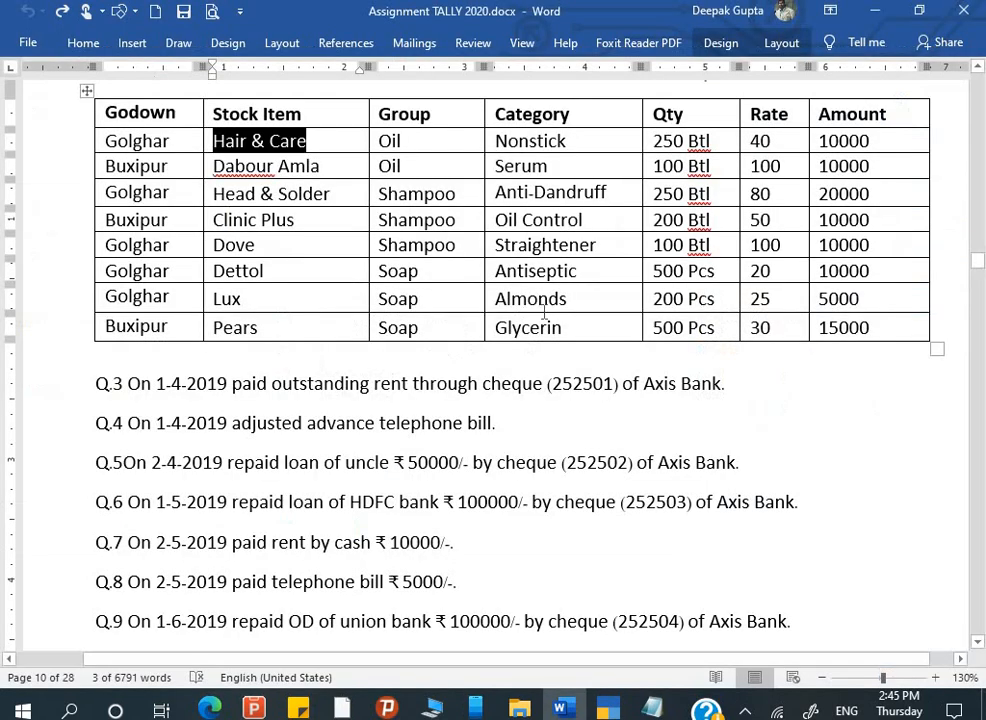
pyautogui.moveTo(653, 141); pyautogui.dragTo(715, 141)
pyautogui.hotkey('alt', 'Tab')
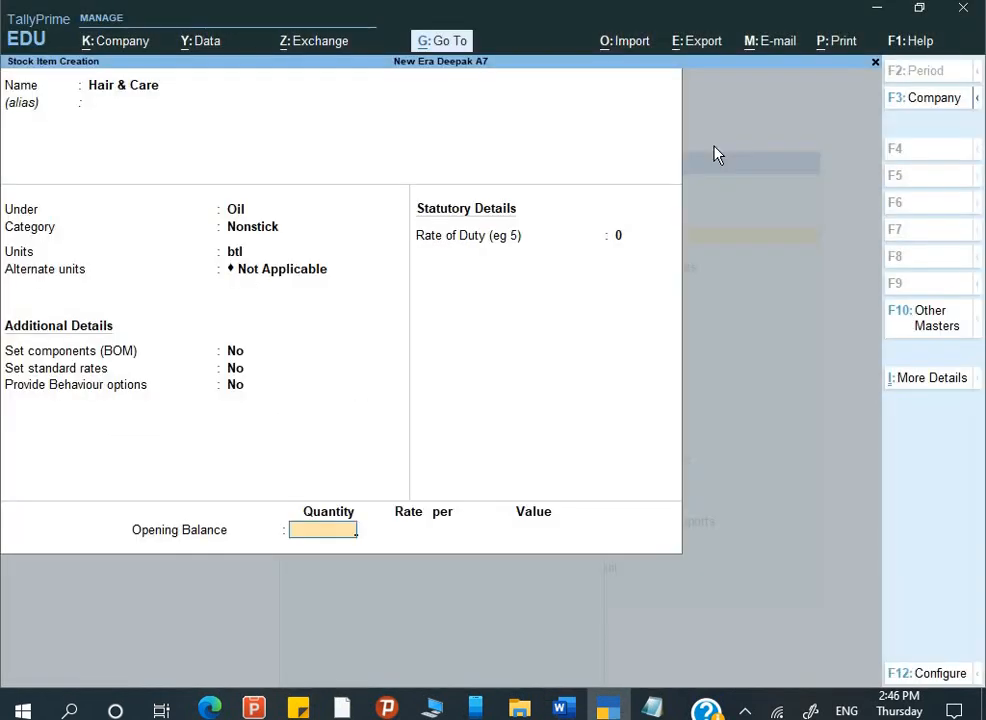
pyautogui.write('250')
pyautogui.press('Return')
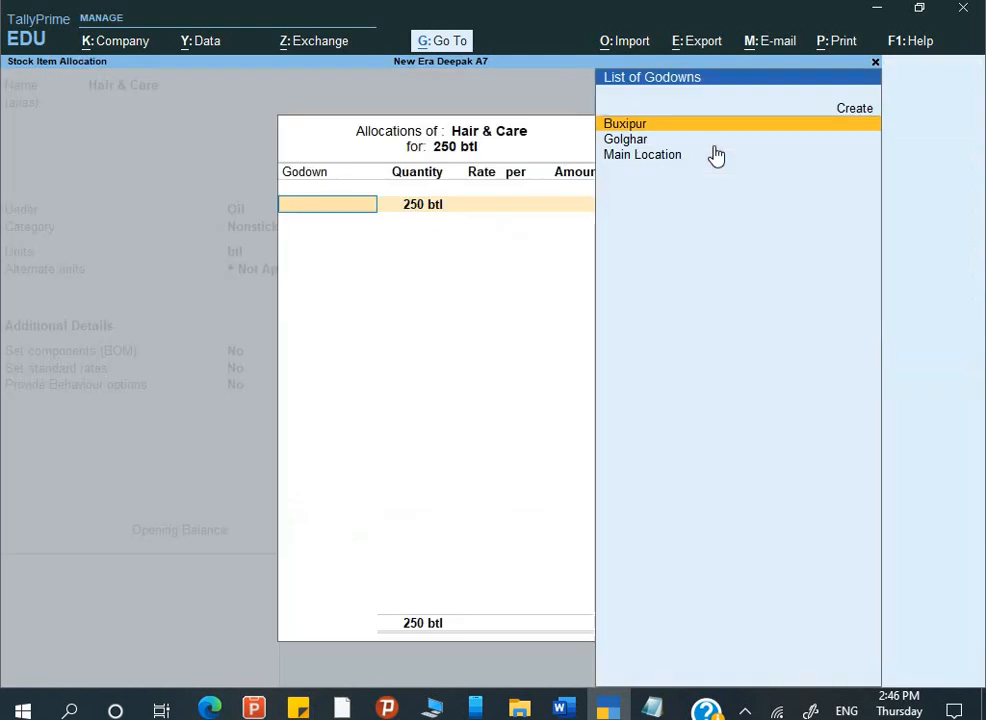
# Check the godown in the Word table and allocate the 250 btl of Hair & Care to Golghar
pyautogui.hotkey('alt', 'Tab')
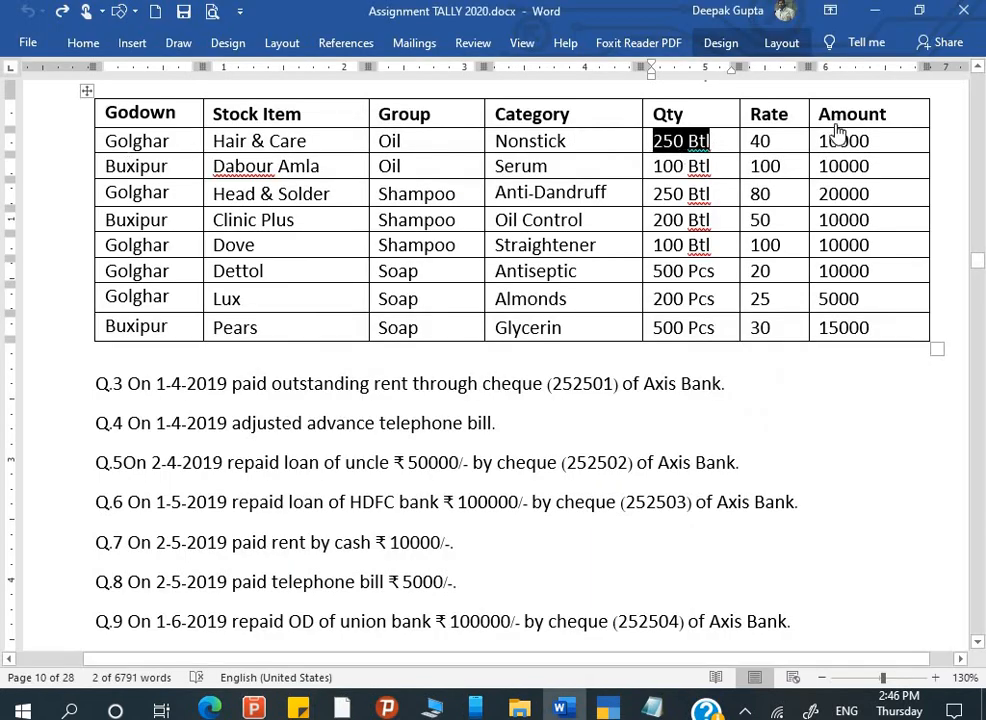
pyautogui.hotkey('alt', 'Tab')
pyautogui.press('Up')
pyautogui.press('Down')
pyautogui.press('Down')
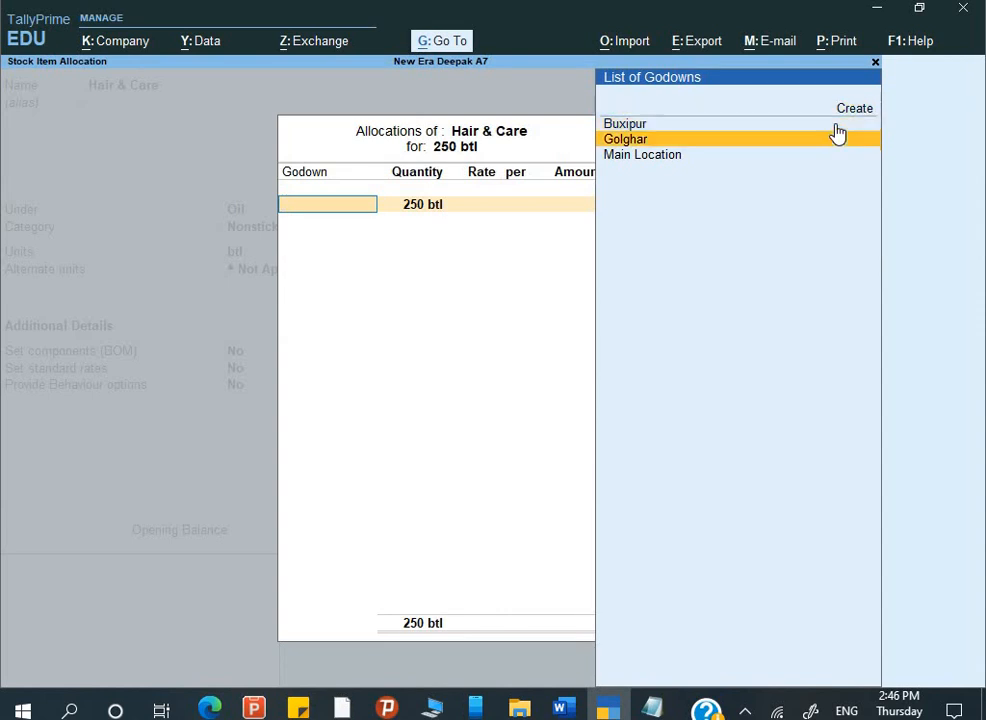
pyautogui.press('Down')
pyautogui.press('Up')
pyautogui.press('Return')
pyautogui.press('Return')
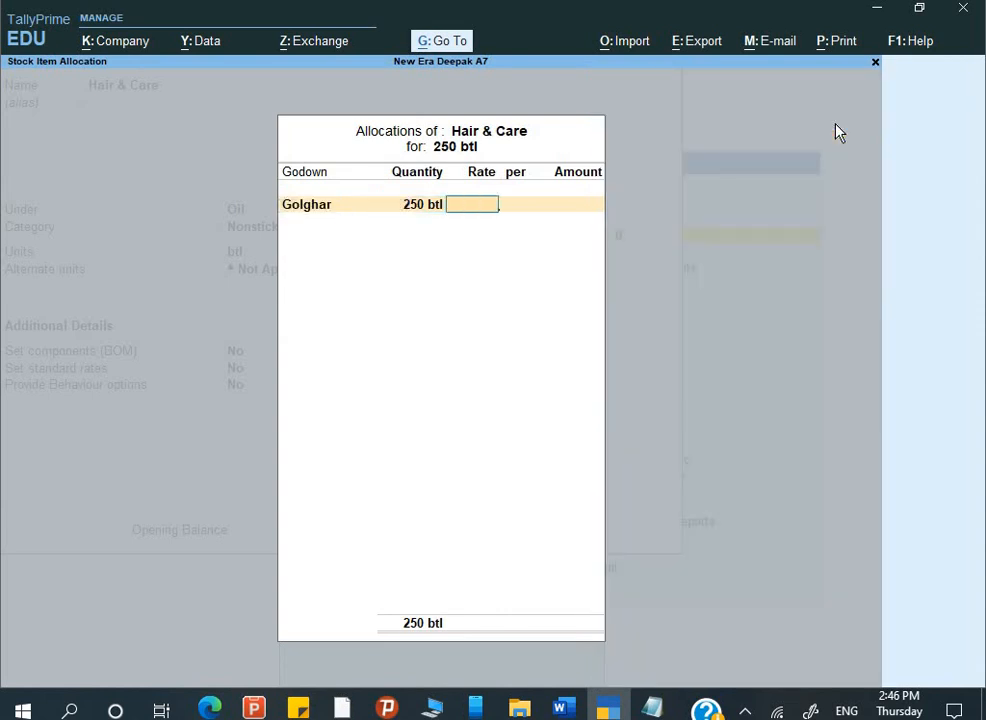
# Set the rate to 40 per btl for the Golghar allocation and save the Hair & Care stock item
pyautogui.write('40')
pyautogui.press('Return')
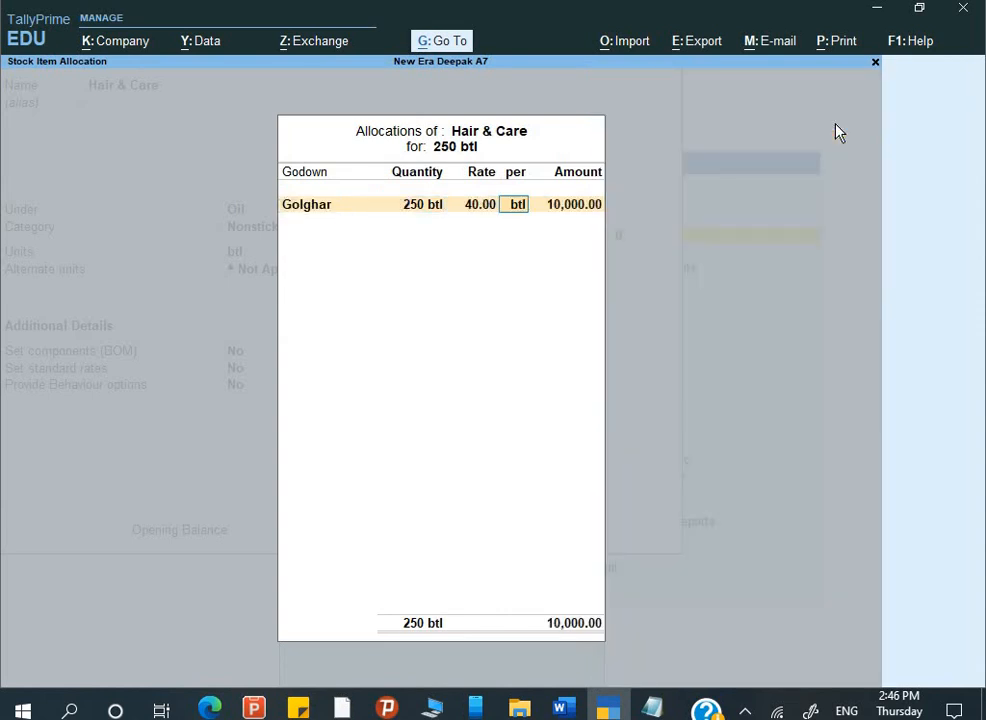
pyautogui.press('Return')
pyautogui.press('Return')
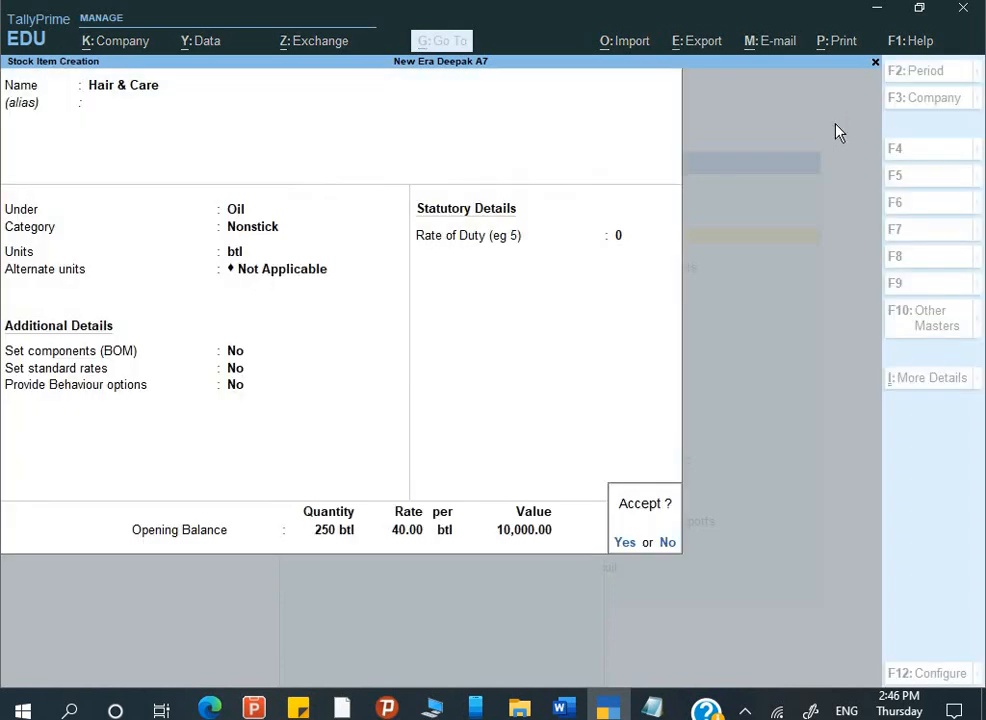
pyautogui.press('Return')
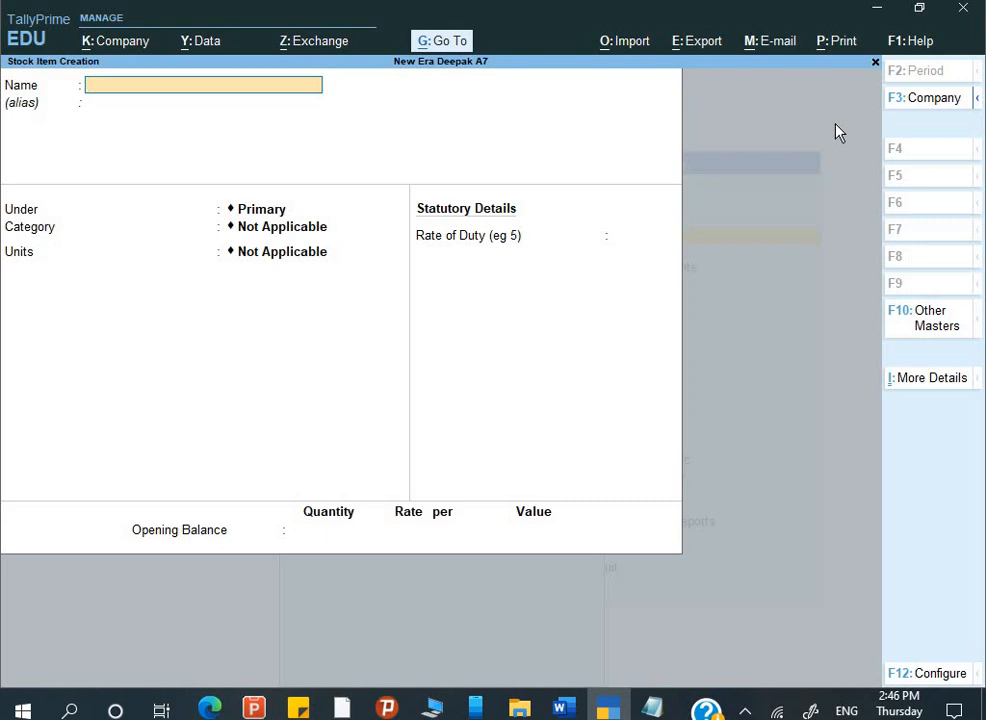
# Leave stock item creation and open the Balance Sheet in detailed view
pyautogui.hotkey('alt', 'Tab')
pyautogui.hotkey('alt', 'Tab')
pyautogui.press('Escape')
pyautogui.press('Escape')
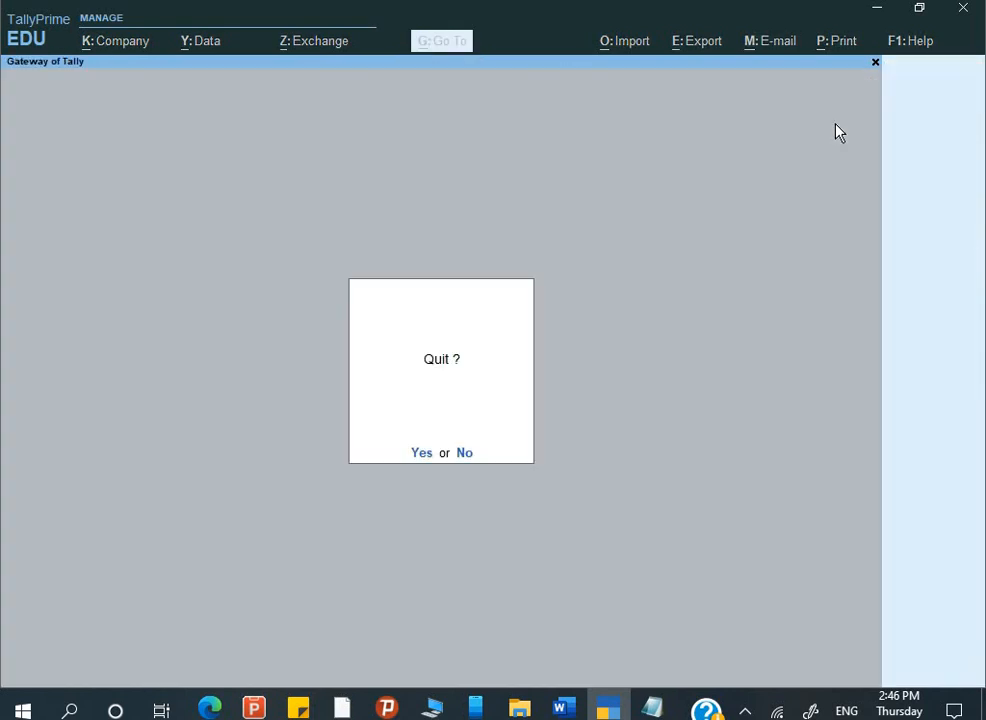
pyautogui.press('Escape')
pyautogui.press('Down')
pyautogui.press('Down')
pyautogui.press('Down')
pyautogui.press('Down')
pyautogui.press('Down')
pyautogui.press('Down')
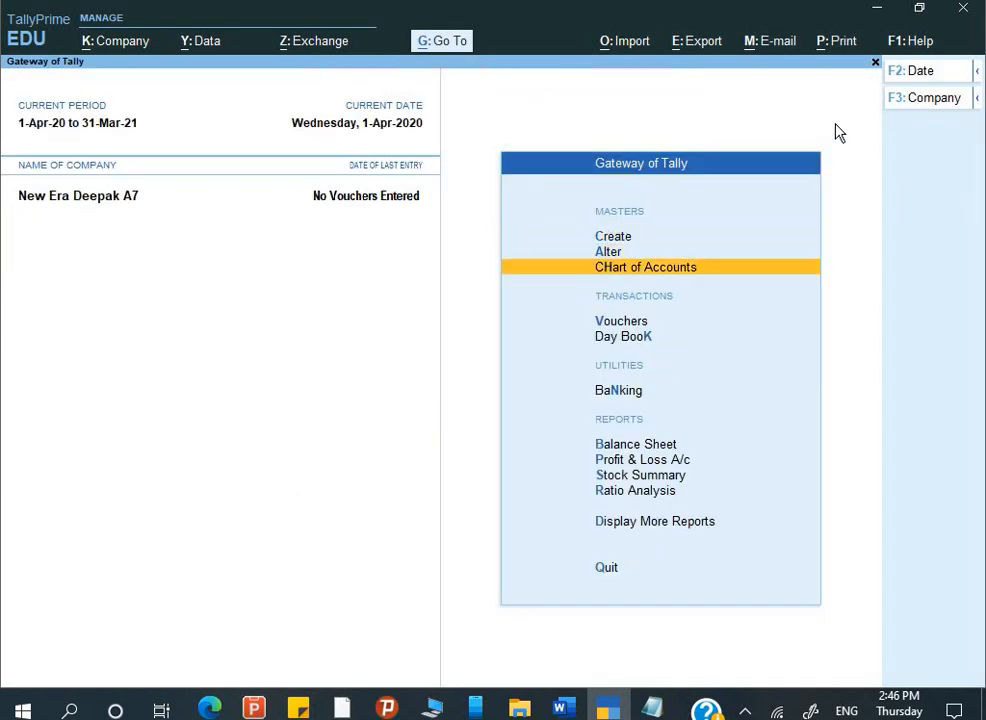
pyautogui.press('Return')
pyautogui.hotkey('alt', 'F5')
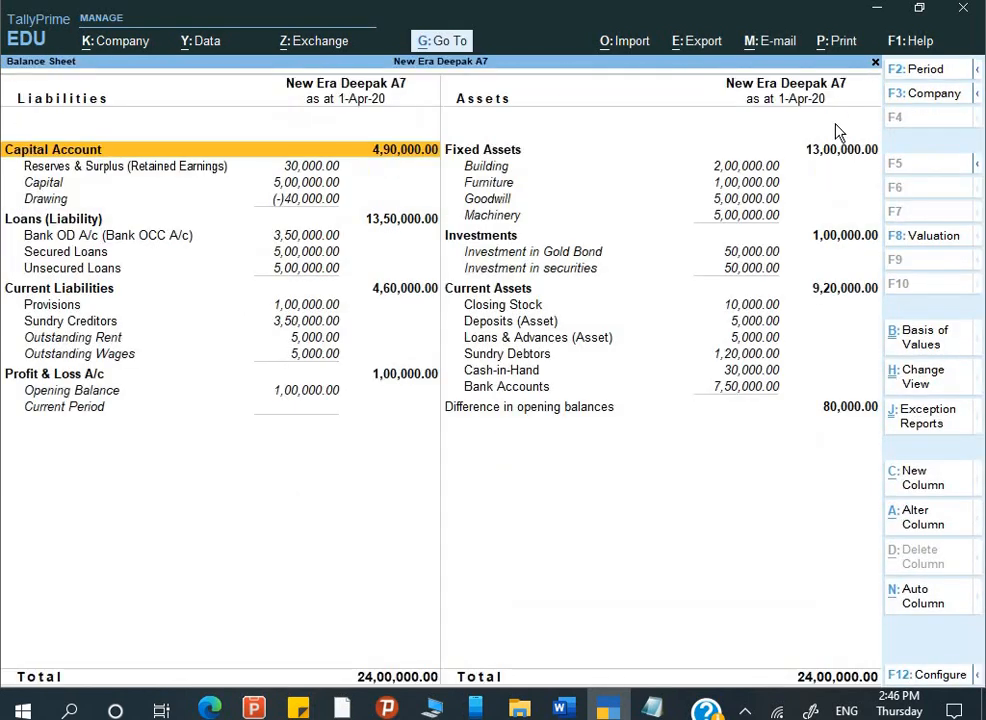
# Examine Closing Stock under Current Assets in the Balance Sheet, drilling down to the stock items of the Oil group
pyautogui.press('Right')
pyautogui.press('Down')
pyautogui.press('Down')
pyautogui.press('Down')
pyautogui.press('Down')
pyautogui.press('Down')
pyautogui.press('Down')
pyautogui.press('Down')
pyautogui.press('Down')
pyautogui.press('Down')
pyautogui.press('Down')
pyautogui.press('Down')
pyautogui.press('Down')
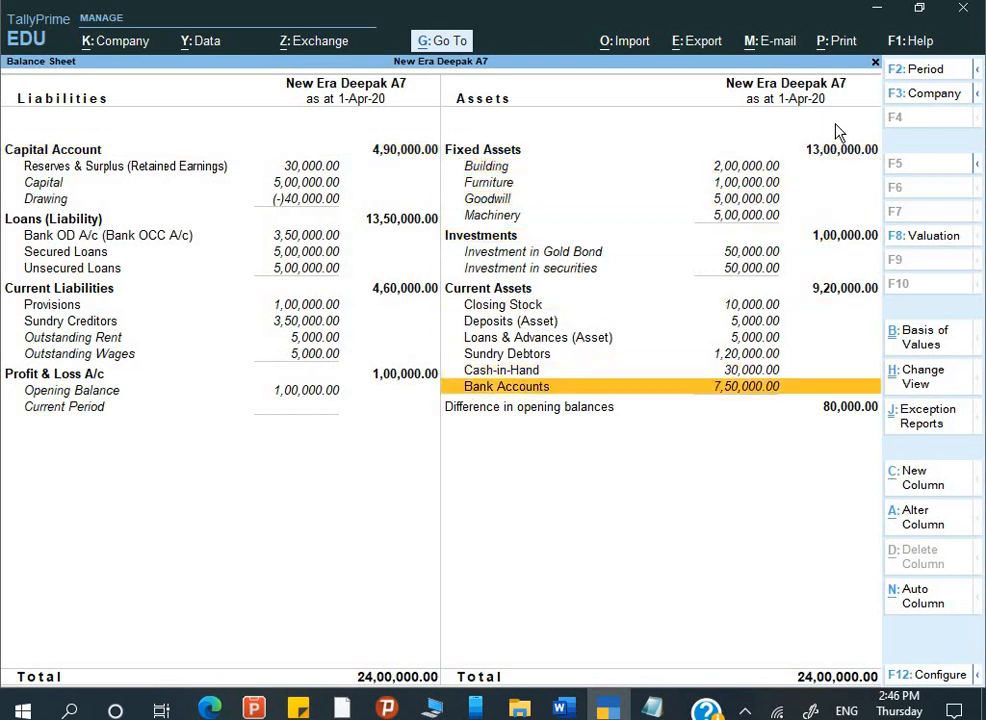
pyautogui.press('Up')
pyautogui.press('Up')
pyautogui.press('Up')
pyautogui.press('Up')
pyautogui.press('Up')
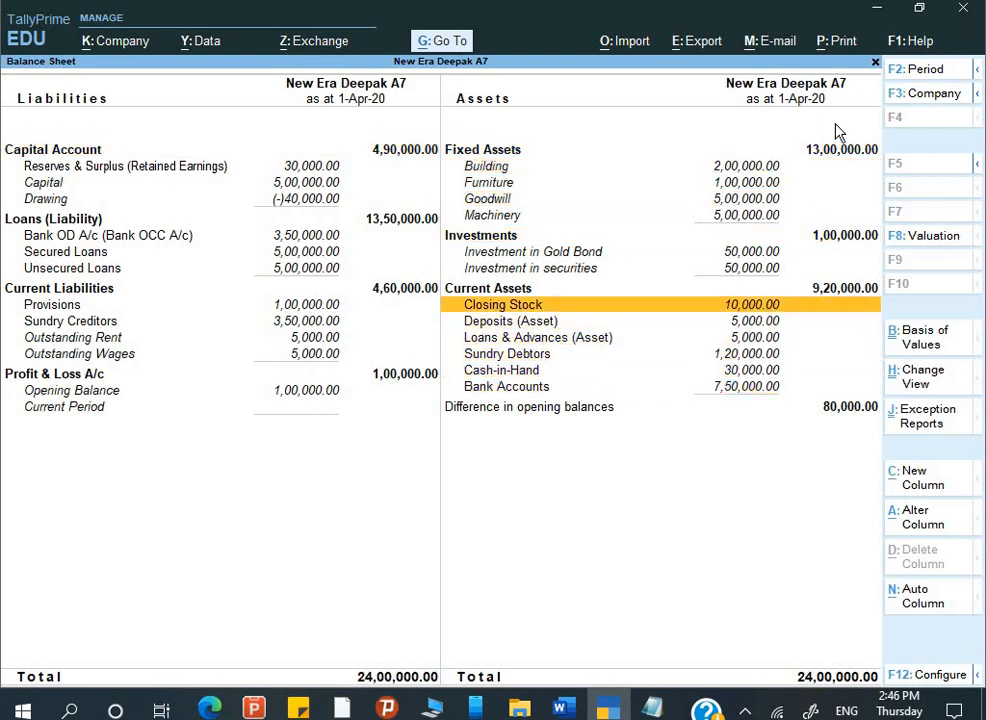
pyautogui.press('Return')
pyautogui.press('Return')
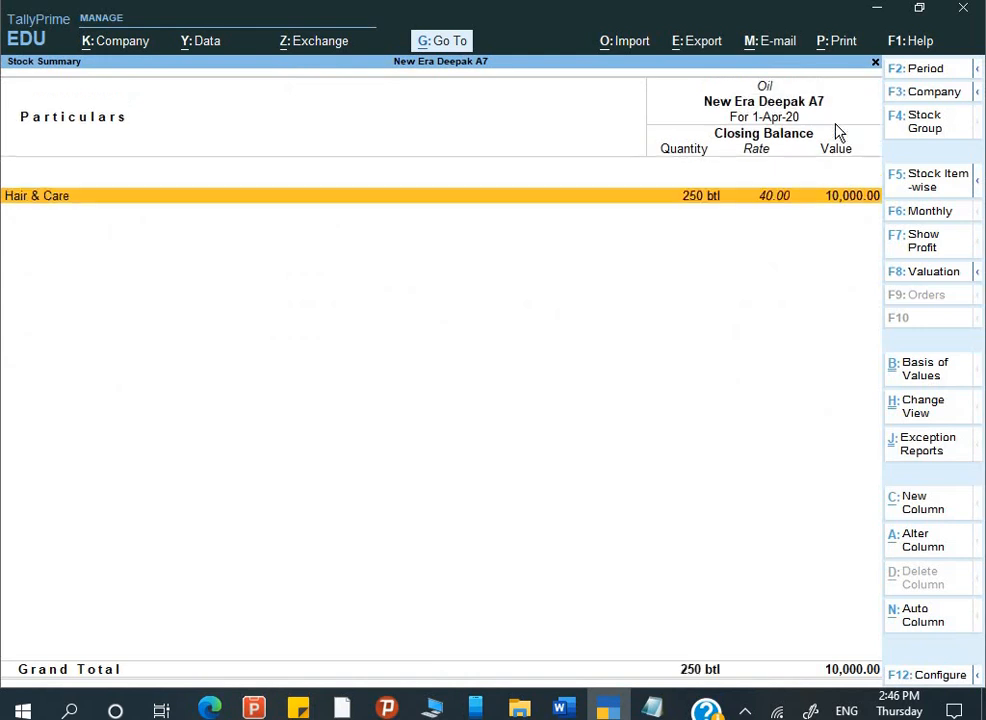
# Close the reports, return to the Gateway of Tally and start creating a new stock item
pyautogui.press('Escape')
pyautogui.press('Escape')
pyautogui.press('Escape')
pyautogui.press('Escape')
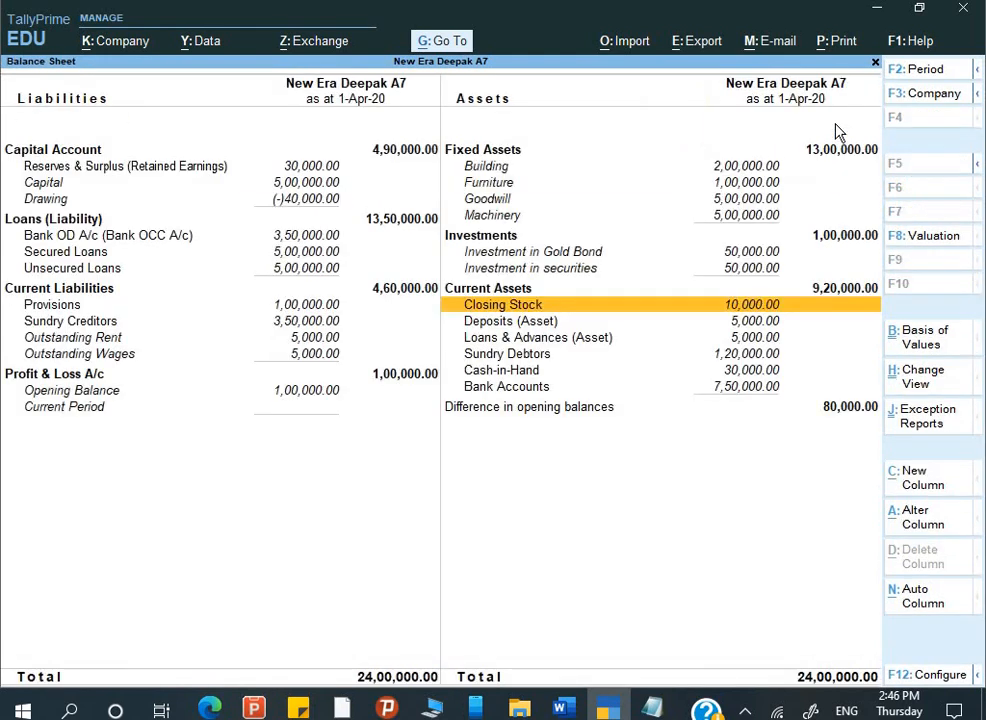
pyautogui.press('n')
pyautogui.press('Up')
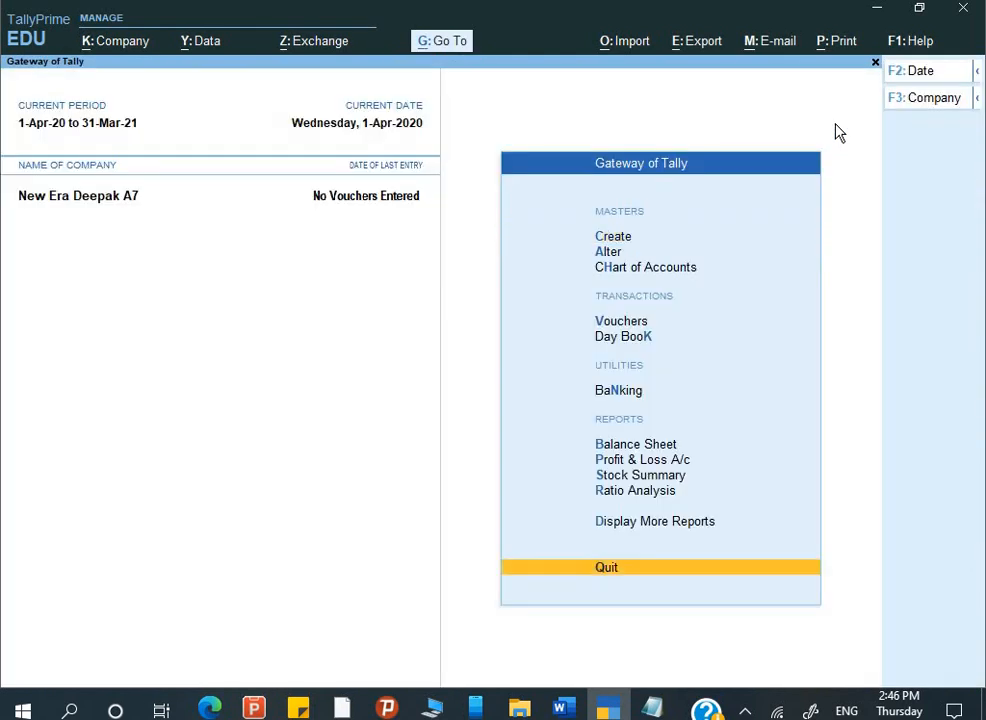
pyautogui.press('Down')
pyautogui.press('Return')
pyautogui.press('Down')
pyautogui.press('Down')
pyautogui.press('Down')
pyautogui.press('Down')
pyautogui.press('Down')
pyautogui.press('Down')
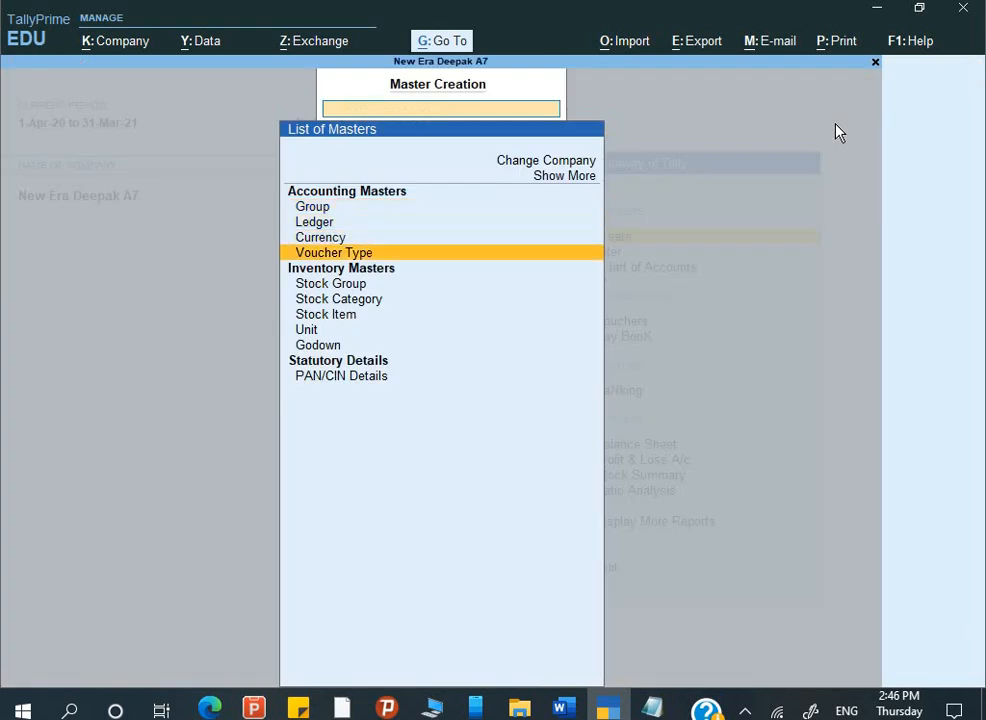
pyautogui.press('Return')
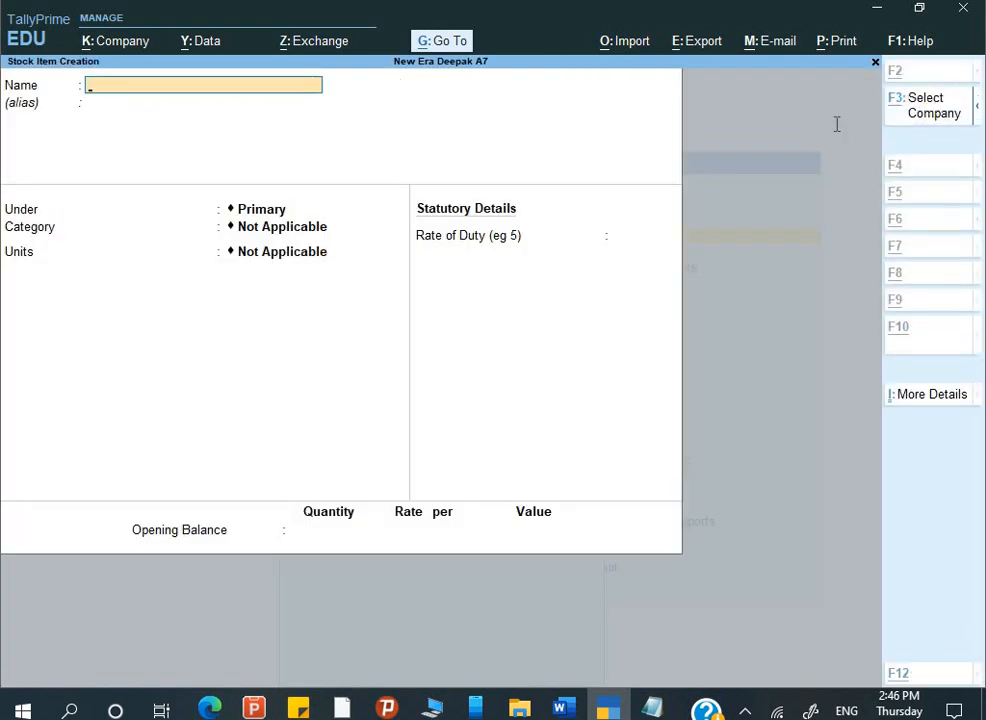
# Copy the name Dabour Amla from the Word table into the new stock item, leave the alias empty and place it under Oil
pyautogui.hotkey('alt', 'Tab')
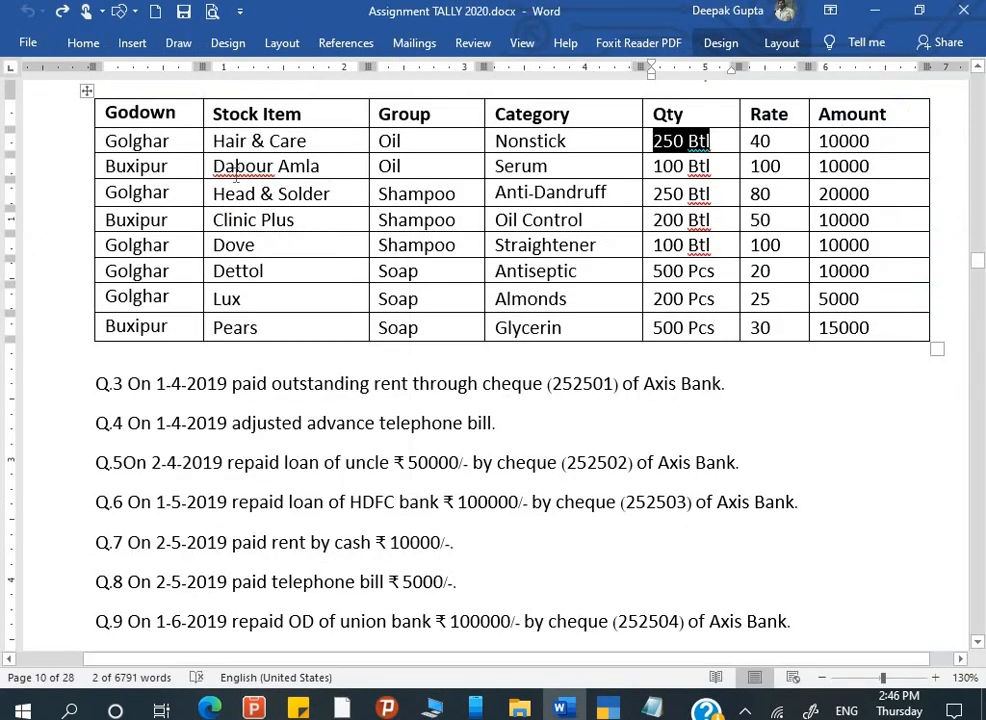
pyautogui.moveTo(215, 166); pyautogui.dragTo(316, 168)
pyautogui.hotkey('ctrl', 'c')
pyautogui.hotkey('alt', 'Tab')
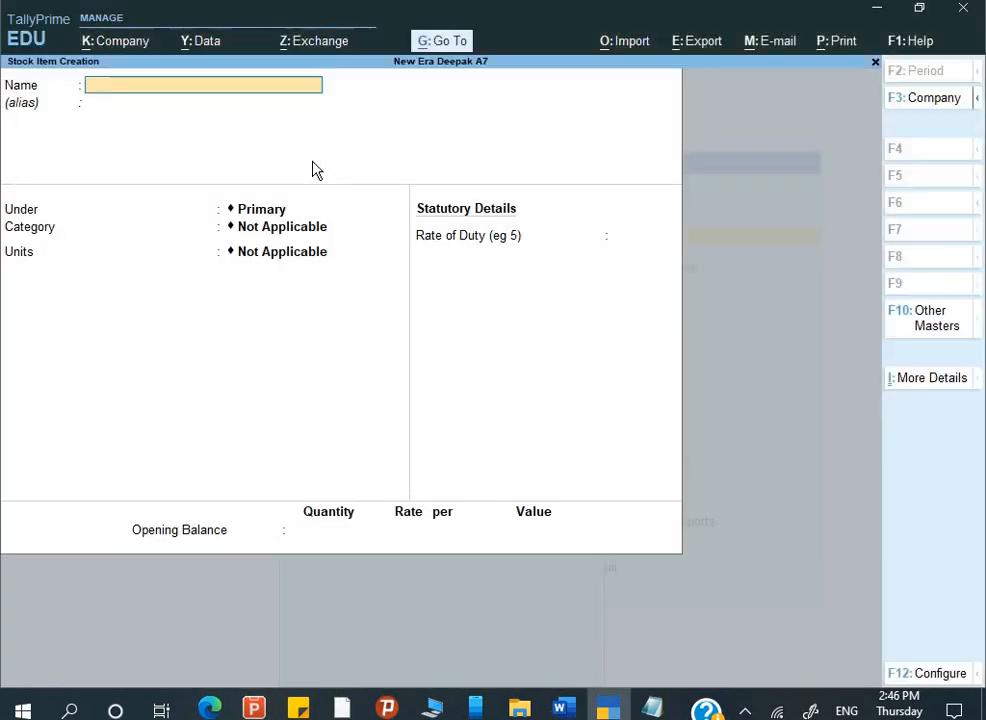
pyautogui.hotkey('ctrl', 'alt', 'v')
pyautogui.press('Return')
pyautogui.press('Return')
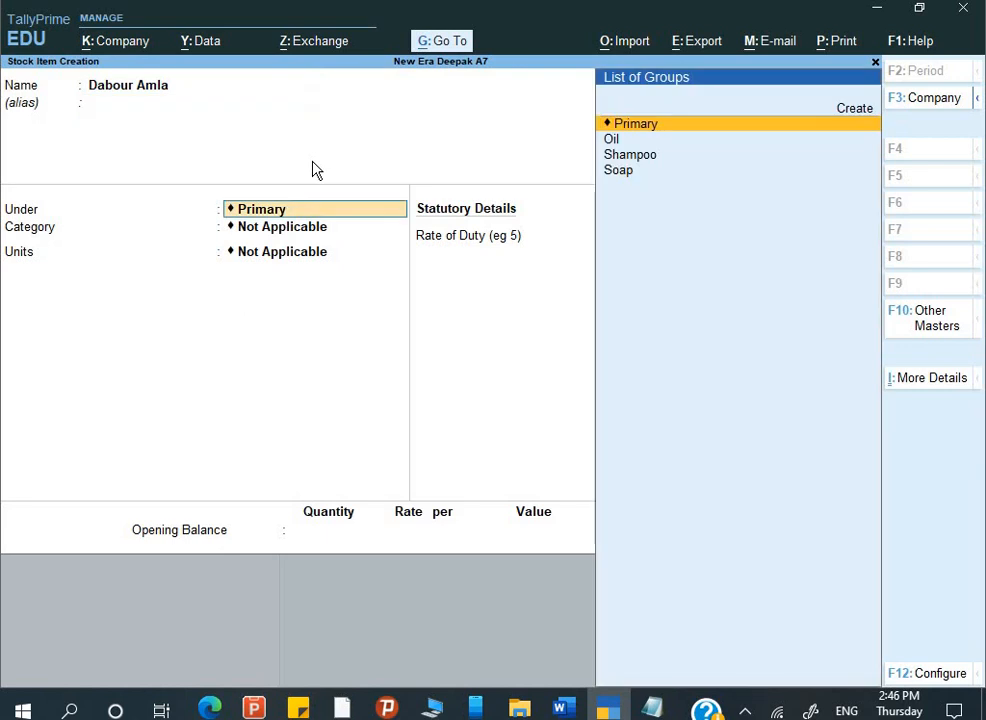
pyautogui.press('Down')
pyautogui.press('Return')
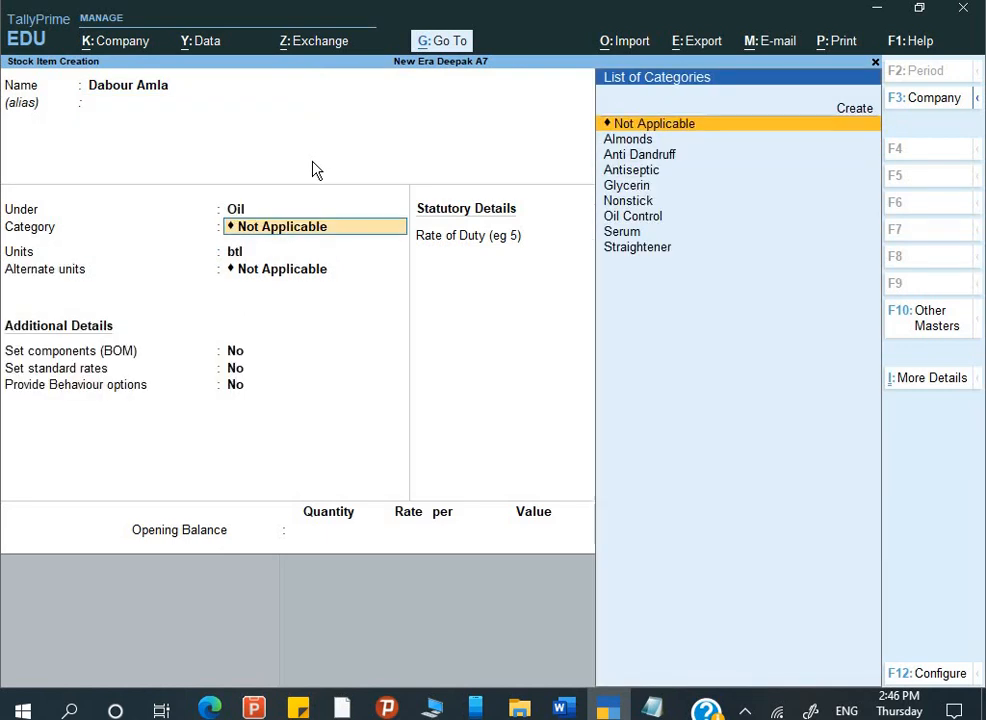
# Assign the Serum category to Dabour Amla
pyautogui.press('Down')
pyautogui.press('Down')
pyautogui.press('Down')
pyautogui.press('Down')
pyautogui.press('Down')
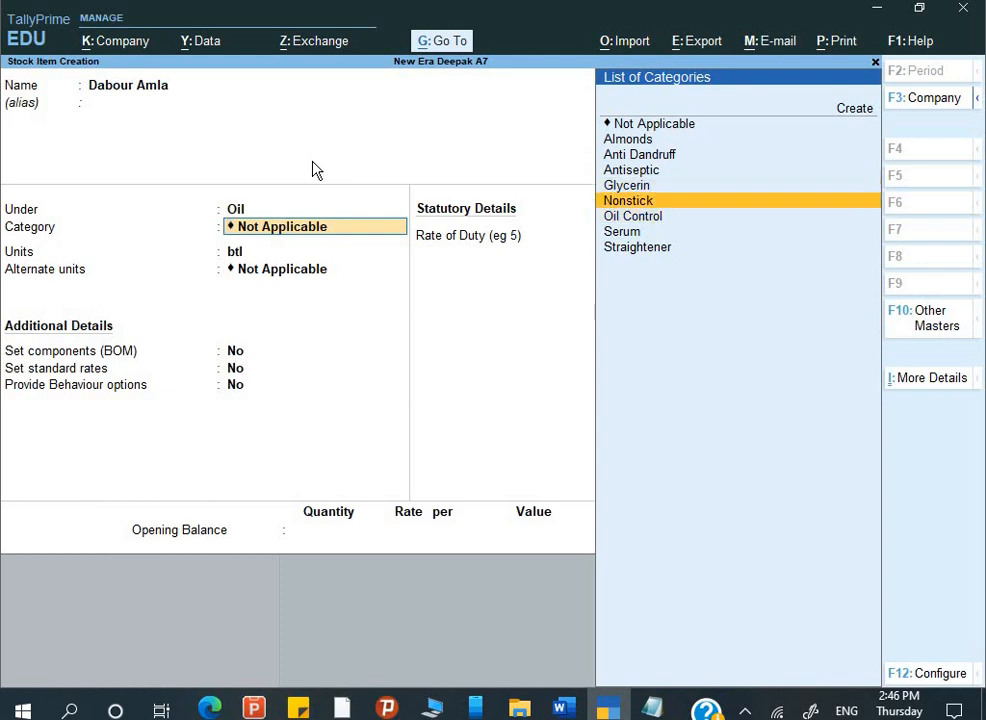
pyautogui.press('Down')
pyautogui.press('Down')
pyautogui.press('Return')
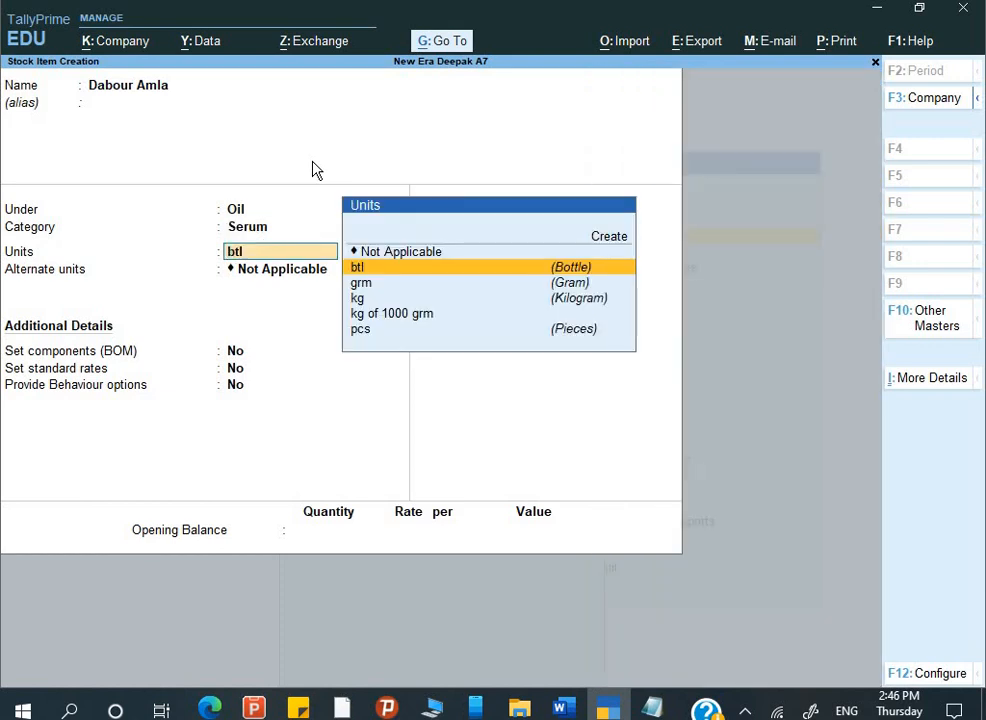
# Keep btl as the Dabour Amla unit with no alternate unit, all additional details at No and the duty rate at 0
pyautogui.press('Return')
pyautogui.press('Return')
pyautogui.press('Return')
pyautogui.press('Return')
pyautogui.press('Return')
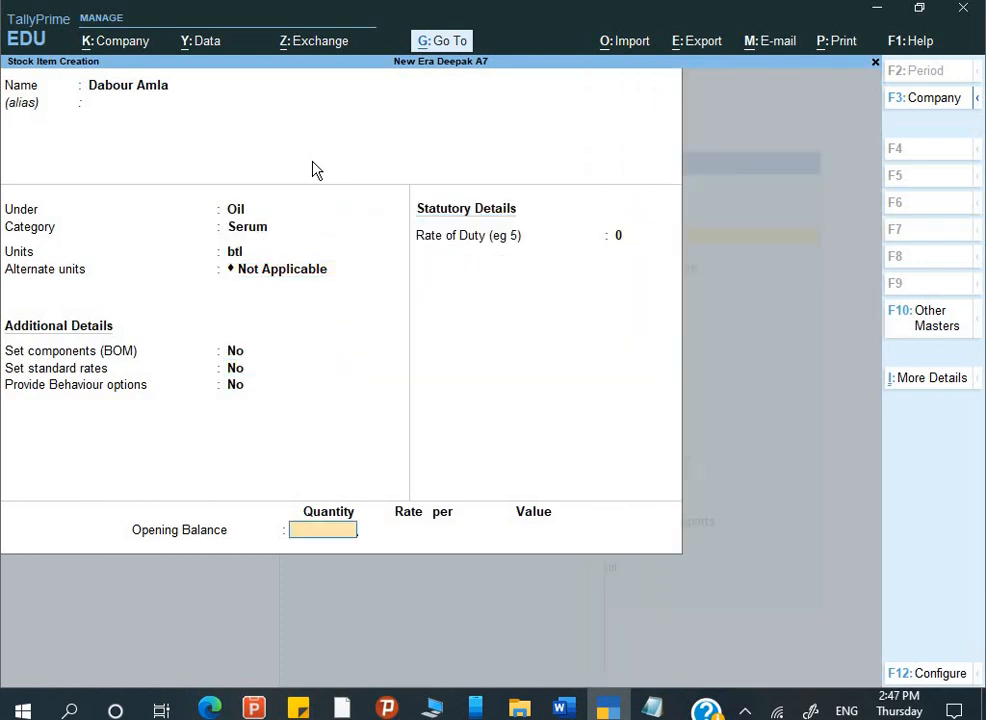
pyautogui.press('Return')
# Check the Dabour Amla row in the Word table and enter an opening quantity of 100 btl
pyautogui.hotkey('alt', 'Tab')
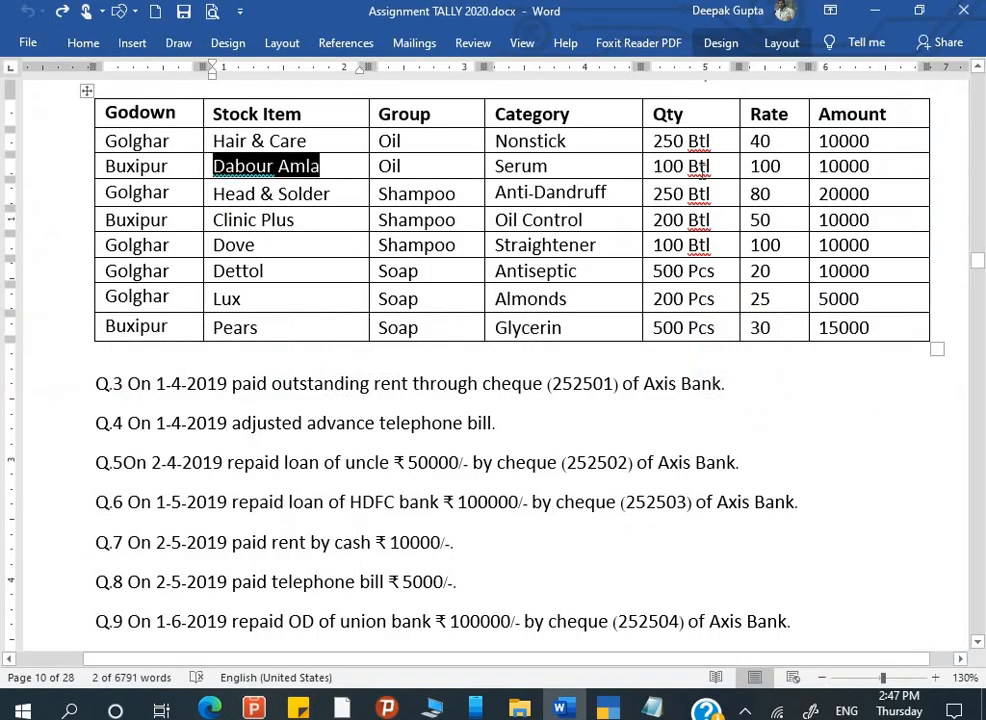
pyautogui.hotkey('alt', 'Tab')
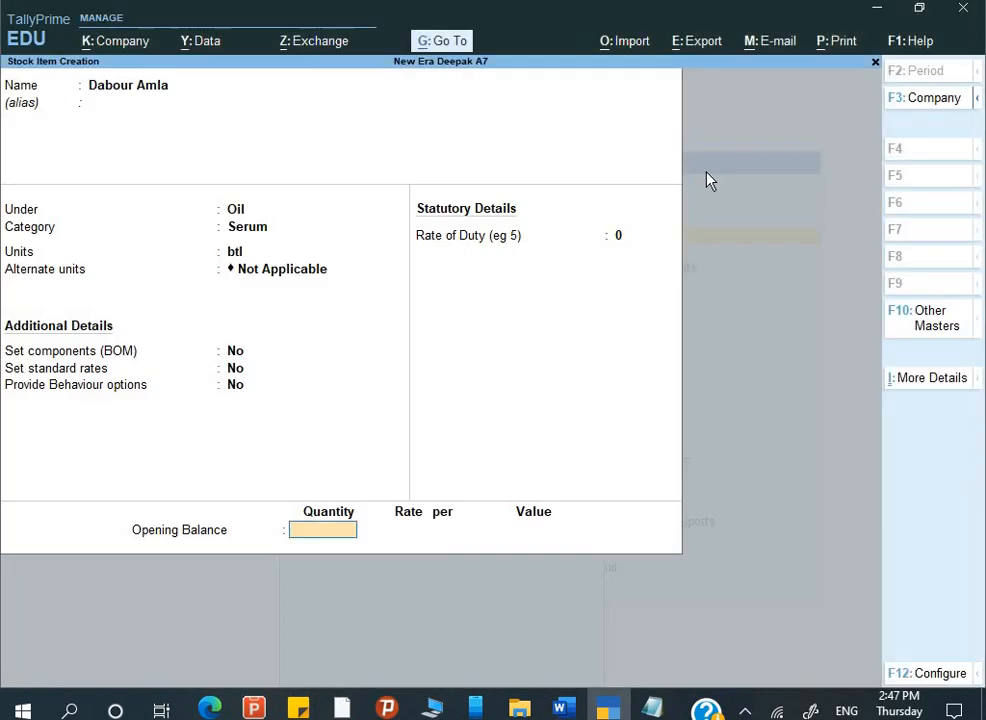
pyautogui.press('Return')
pyautogui.press('Escape')
pyautogui.write('100')
pyautogui.press('Return')
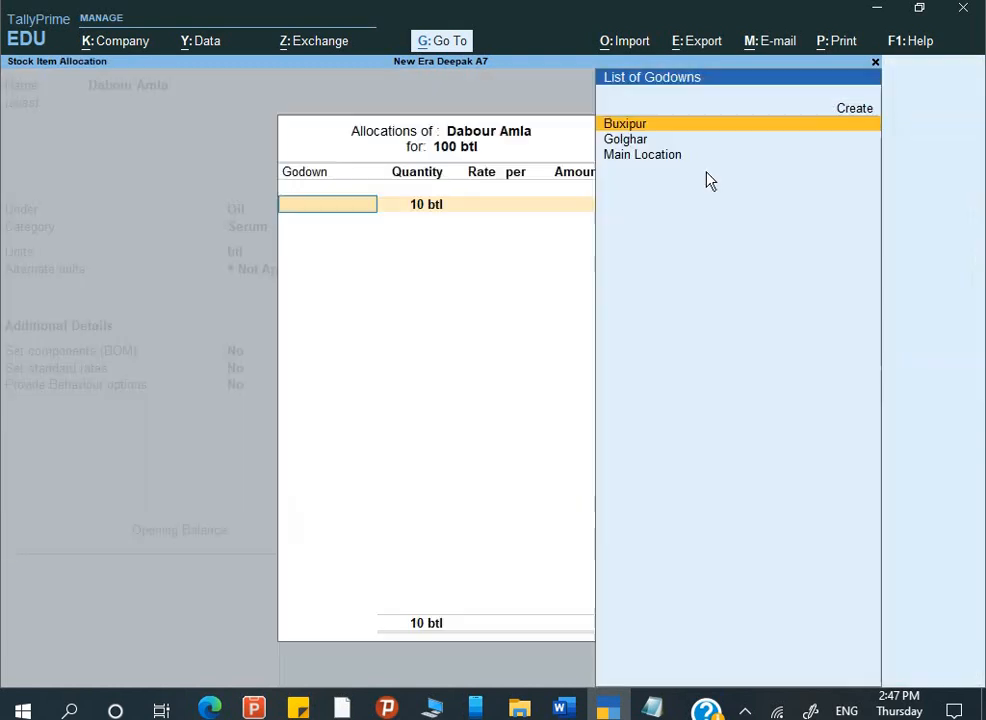
# Allocate 100 btl of Dabour Amla to the Buxipur godown at rate 100 per btl and save the item
pyautogui.press('Return')
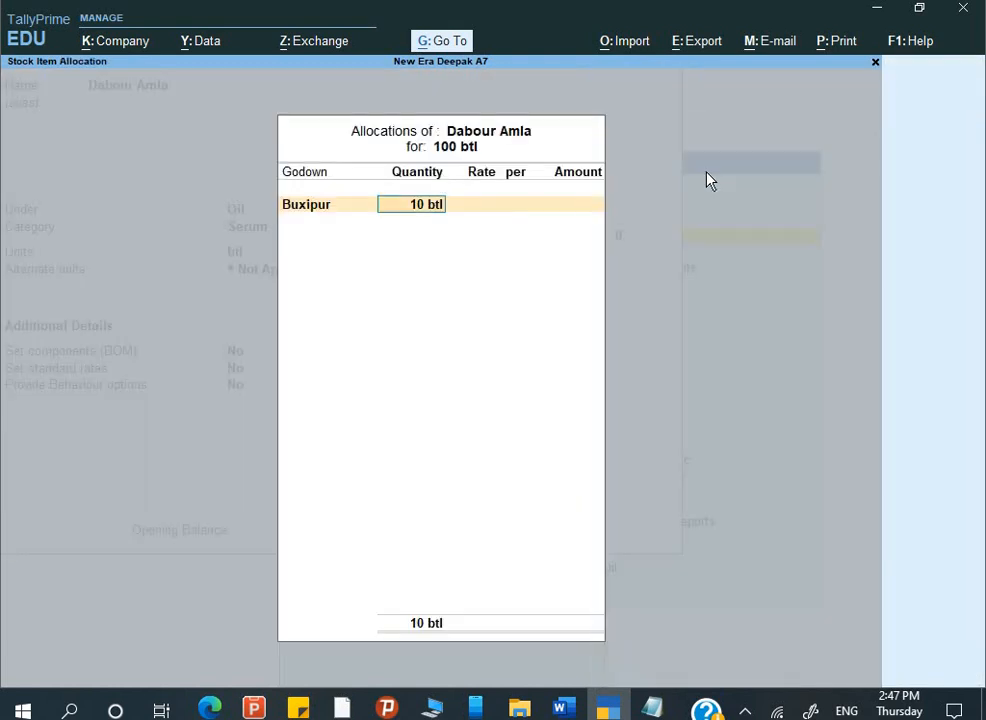
pyautogui.write('100')
pyautogui.press('Return')
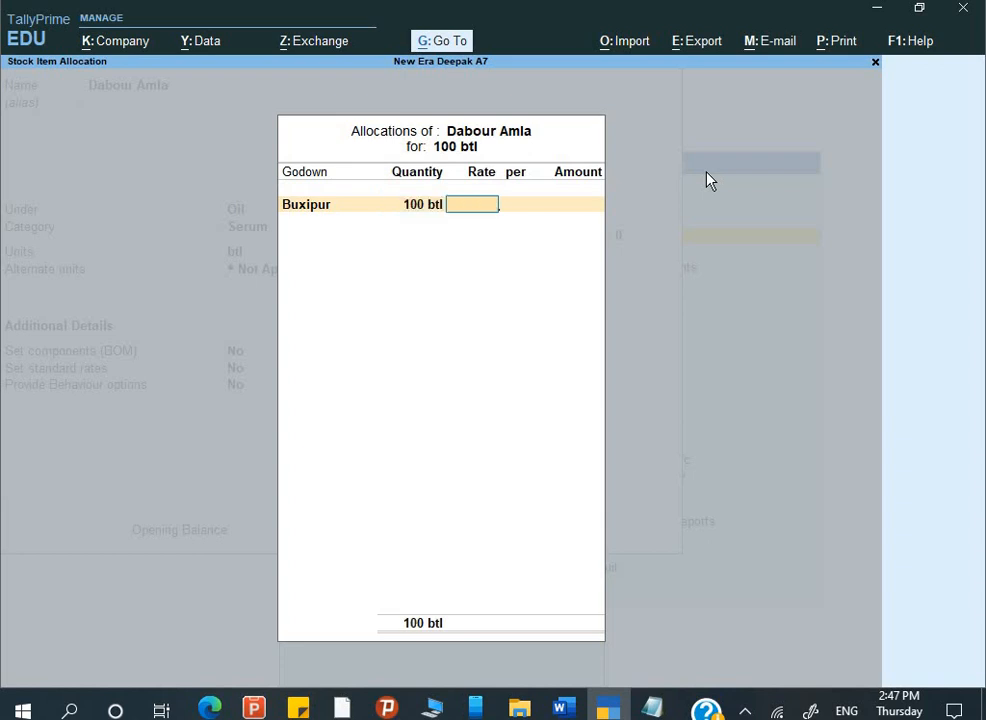
pyautogui.write('100')
pyautogui.press('Return')
pyautogui.press('Return')
pyautogui.press('Return')
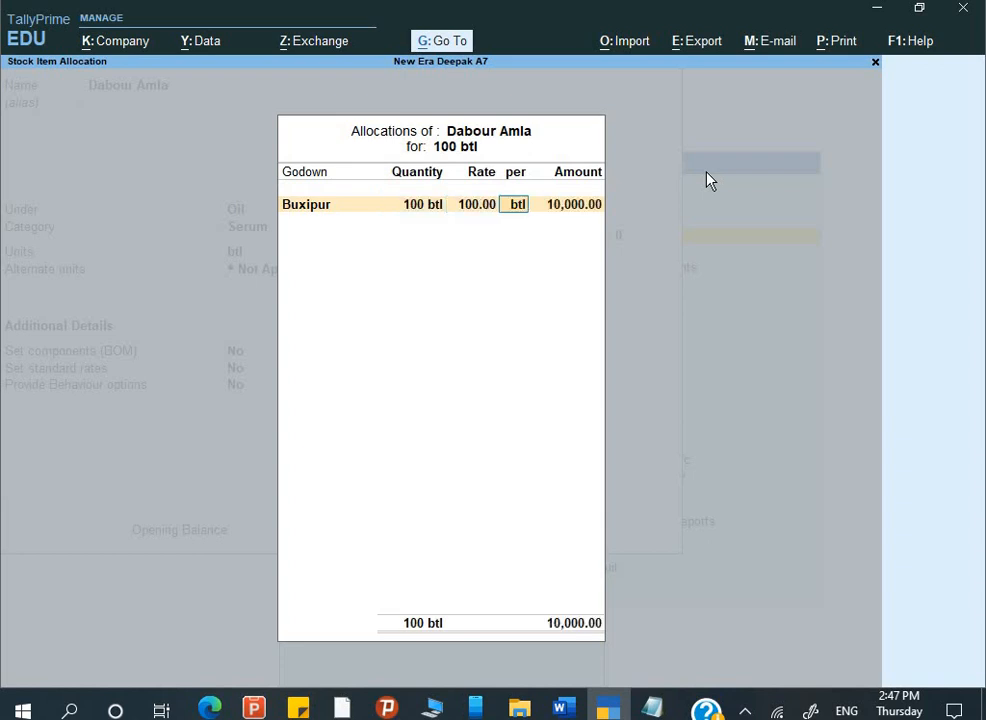
pyautogui.press('Return')
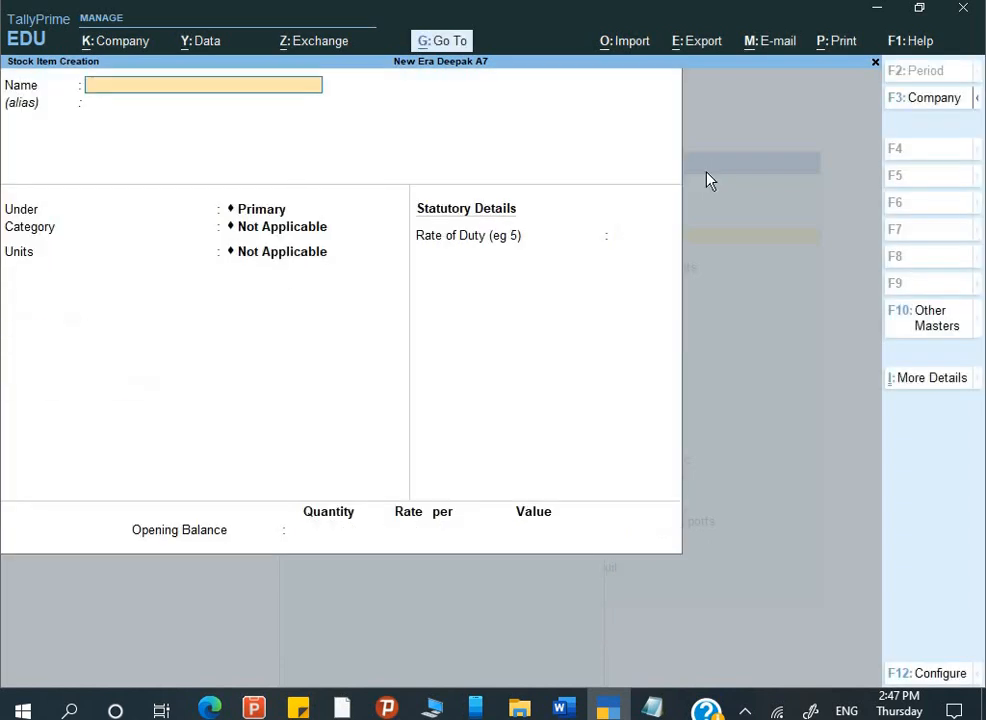
# Copy the name Head & Solder from the Word table into a new stock item and place it under Shampoo
pyautogui.hotkey('alt', 'Tab')
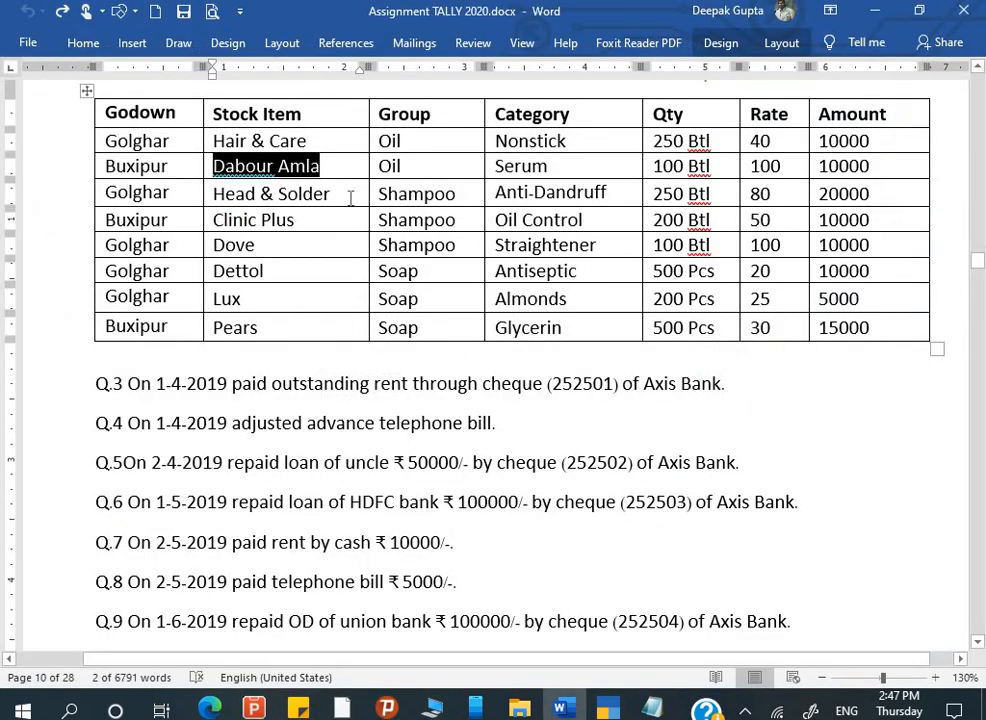
pyautogui.moveTo(215, 194); pyautogui.dragTo(307, 197)
pyautogui.hotkey('ctrl', 'c')
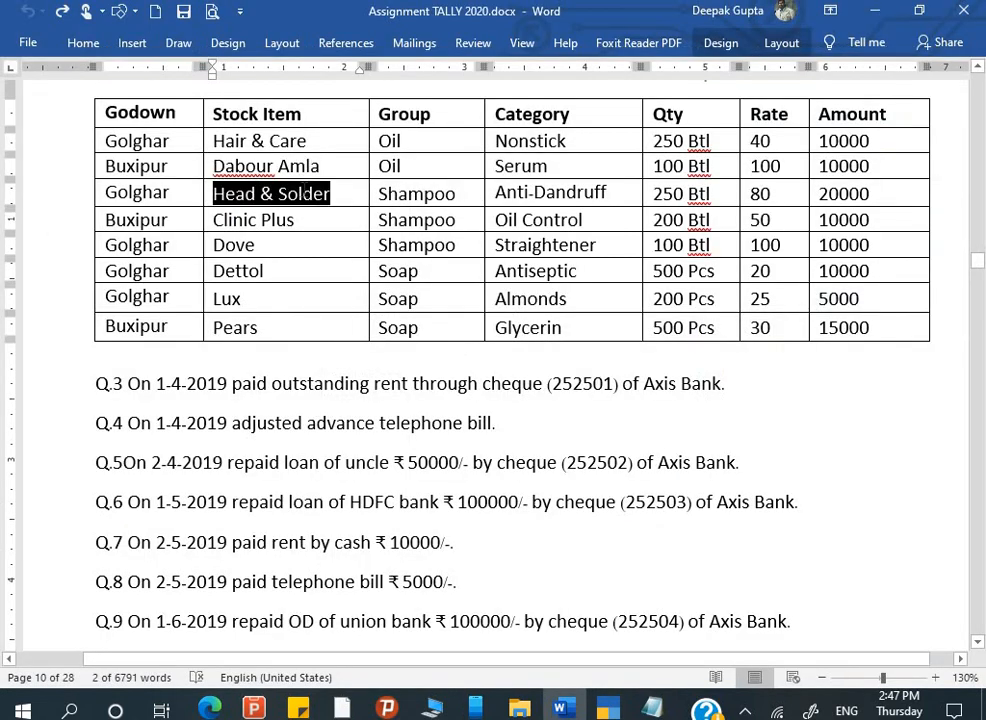
pyautogui.hotkey('alt', 'Tab')
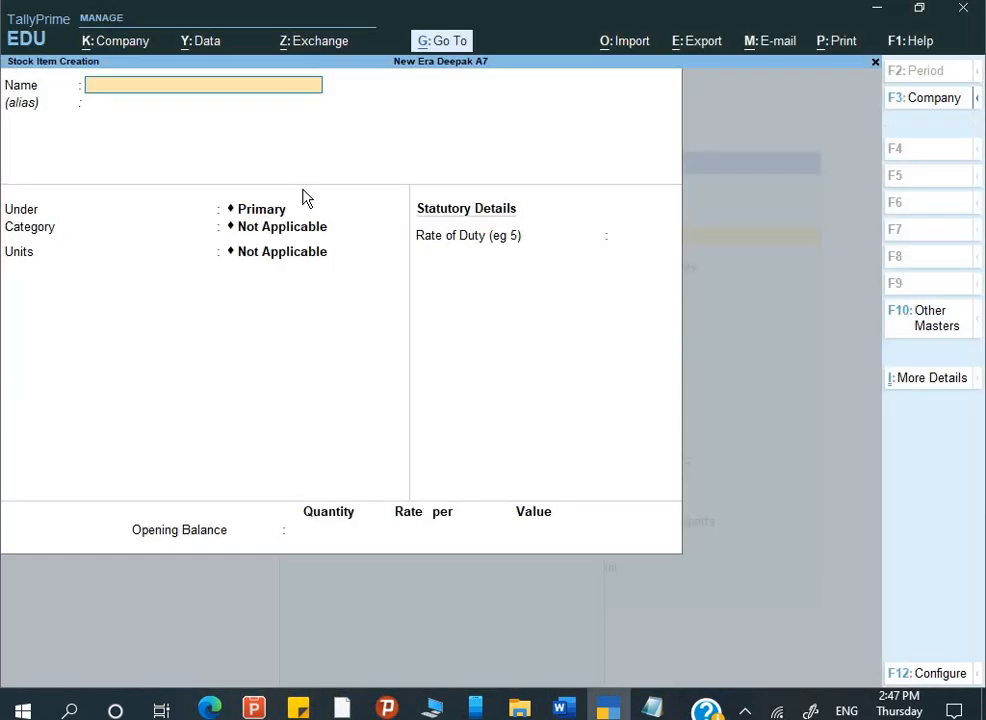
pyautogui.hotkey('ctrl', 'v')
pyautogui.press('Return')
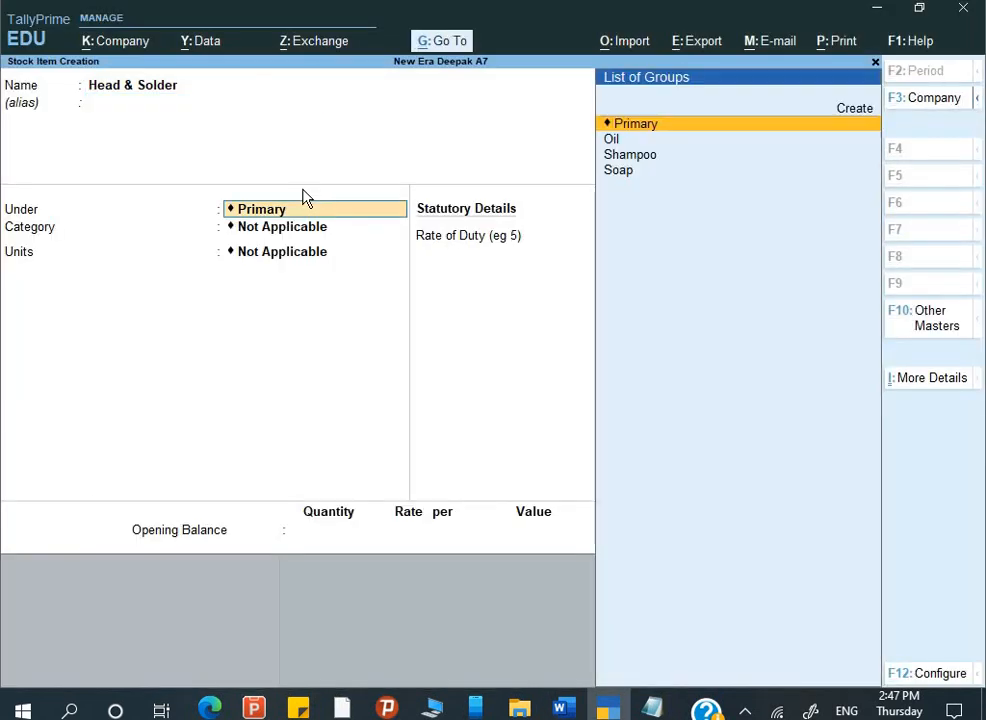
pyautogui.press('Down')
pyautogui.press('Down')
pyautogui.press('Return')
# Assign the Anti Dandruff category and the btl unit to Head & Solder
pyautogui.press('Down')
pyautogui.press('Down')
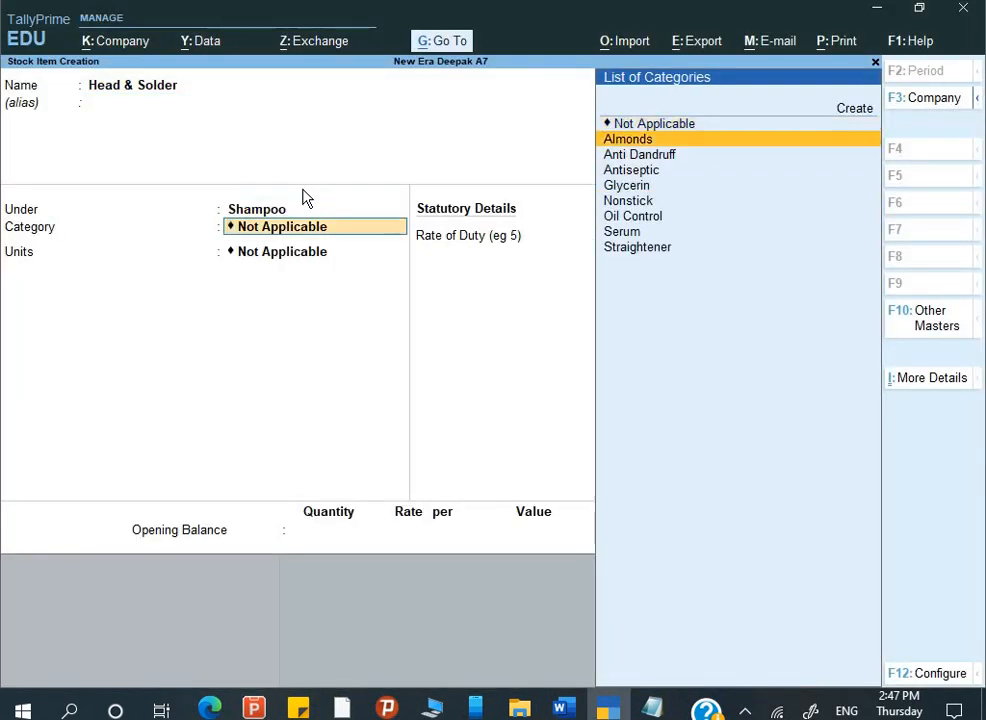
pyautogui.press('Return')
pyautogui.press('Down')
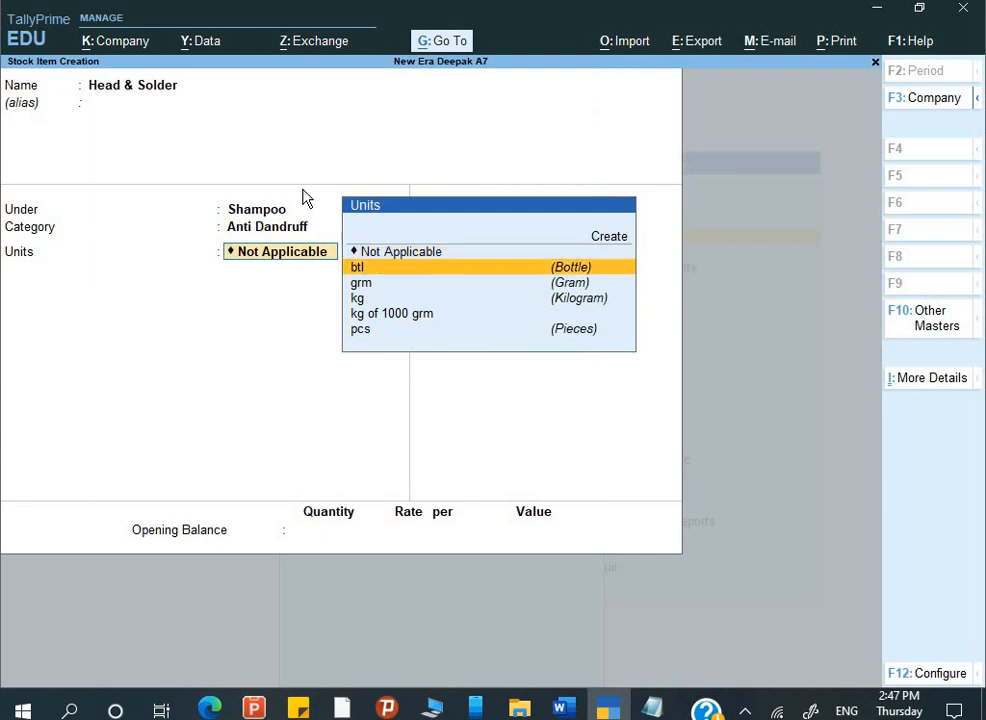
pyautogui.press('Return')
# Leave Head & Solder without an alternate unit, with all additional details at No and the duty rate at 0
pyautogui.press('Return')
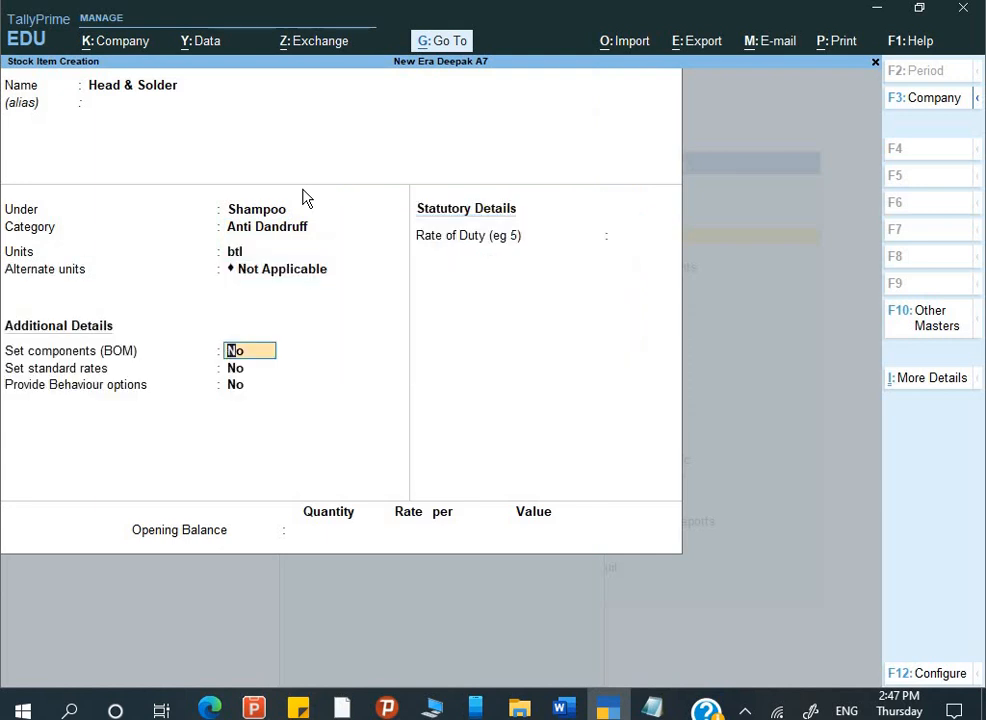
pyautogui.press('Return')
pyautogui.press('Return')
pyautogui.press('Return')
pyautogui.press('Return')
# Enter Head & Solder's opening quantity of 250 btl from the Word table and allocate it to the Golghar godown
pyautogui.hotkey('alt', 'Tab')
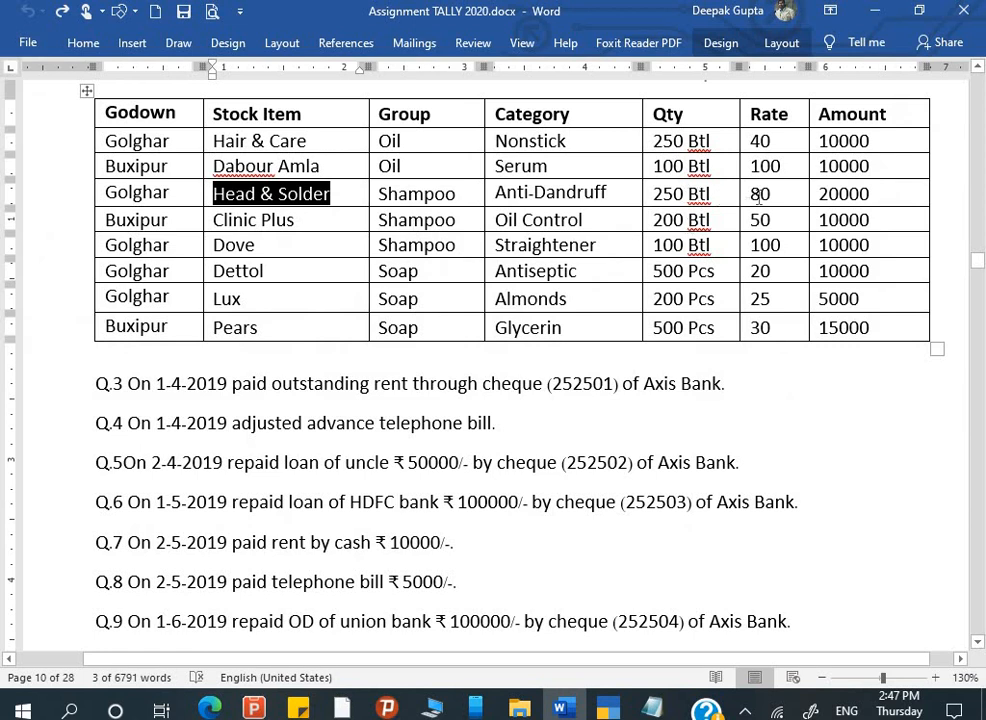
pyautogui.hotkey('alt', 'Tab')
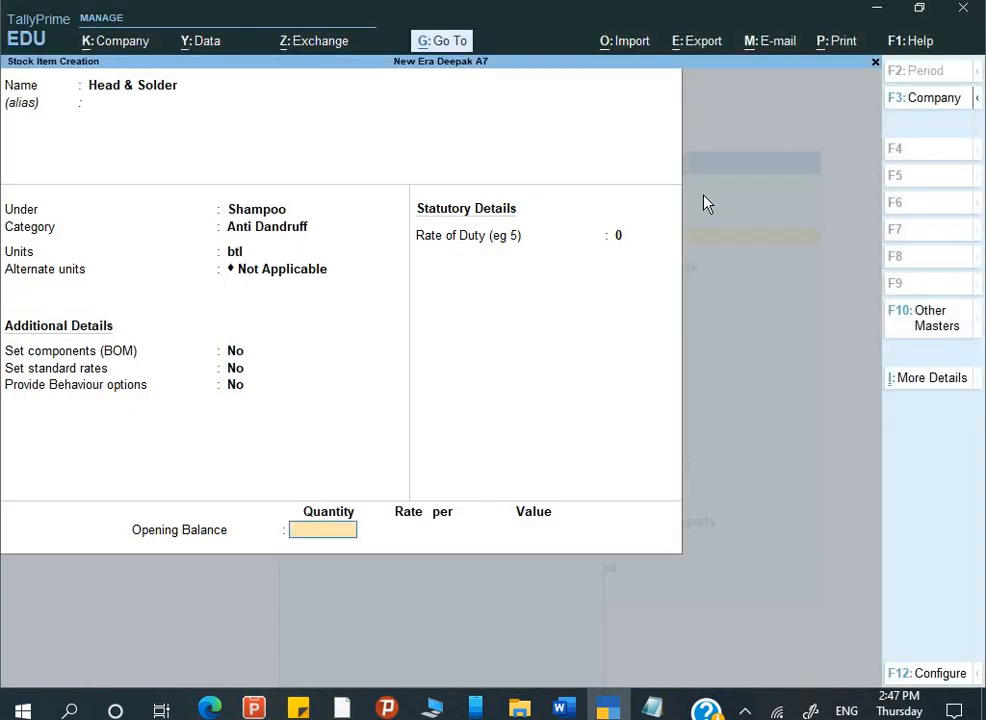
pyautogui.write('250')
pyautogui.press('Return')
pyautogui.press('Down')
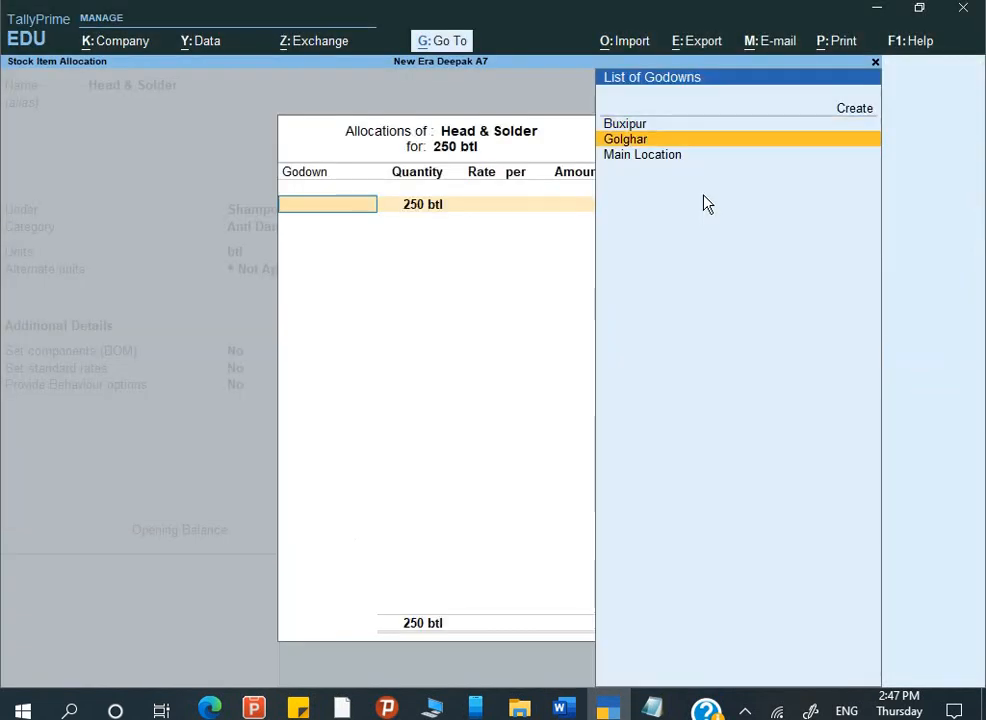
pyautogui.press('Return')
pyautogui.press('Return')
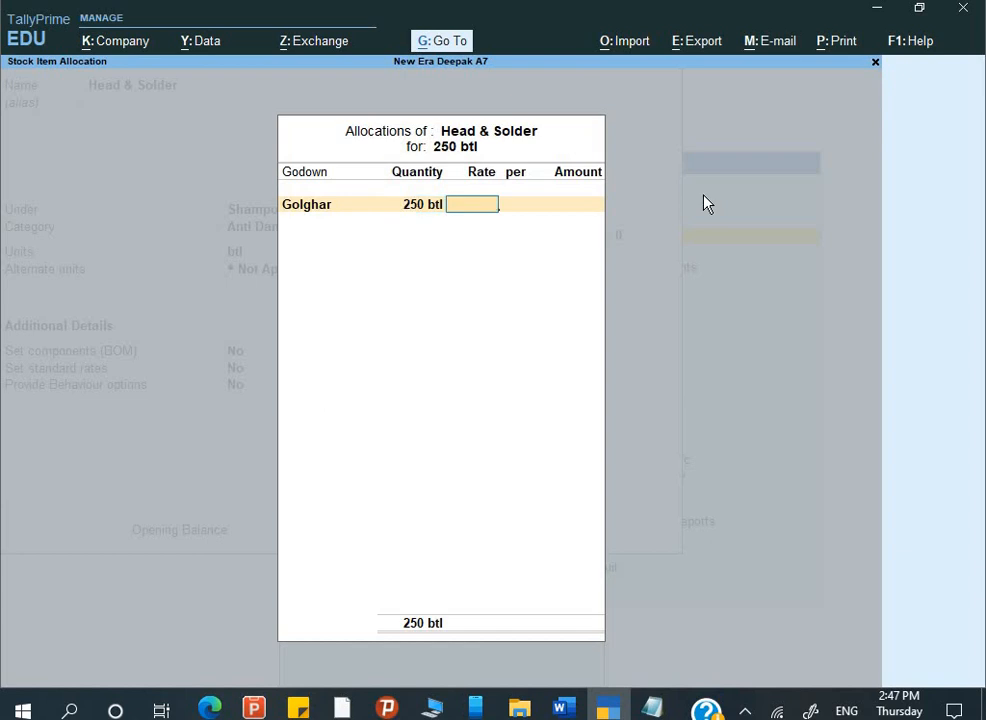
# Set the Golghar allocation's rate to 80 per btl and save the Head & Solder item
pyautogui.write('80')
pyautogui.press('Return')
pyautogui.press('Return')
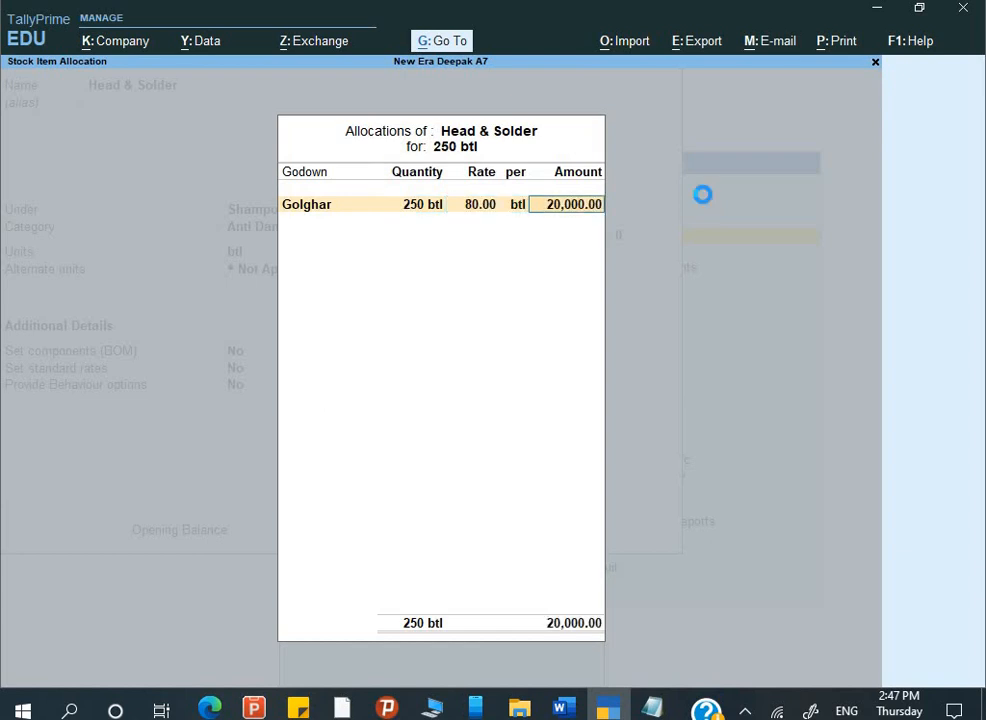
pyautogui.press('Return')
pyautogui.press('Return')
pyautogui.press('y')
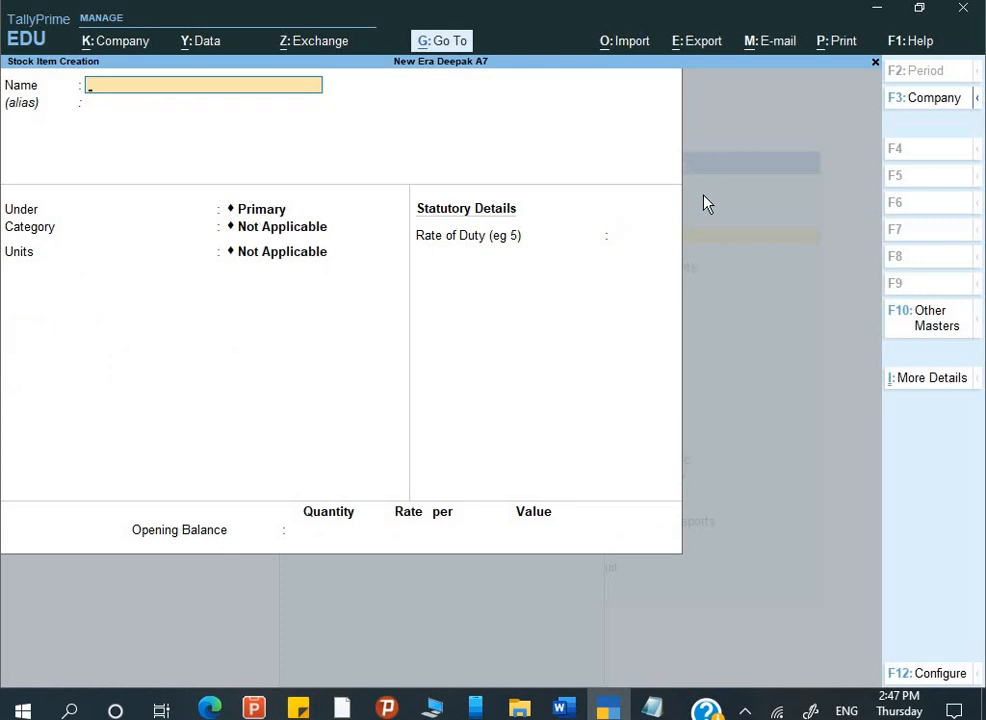
# Copy the name Clinic Plus from the Word table into a new stock item and place it under Shampoo
pyautogui.hotkey('alt', 'Tab')
pyautogui.moveTo(708, 194); pyautogui.dragTo(550, 193)
pyautogui.moveTo(224, 226)
pyautogui.mouseDown()
pyautogui.moveTo(226, 239)
pyautogui.moveTo(223, 219)
pyautogui.mouseUp()
pyautogui.hotkey('ctrl', 'c')
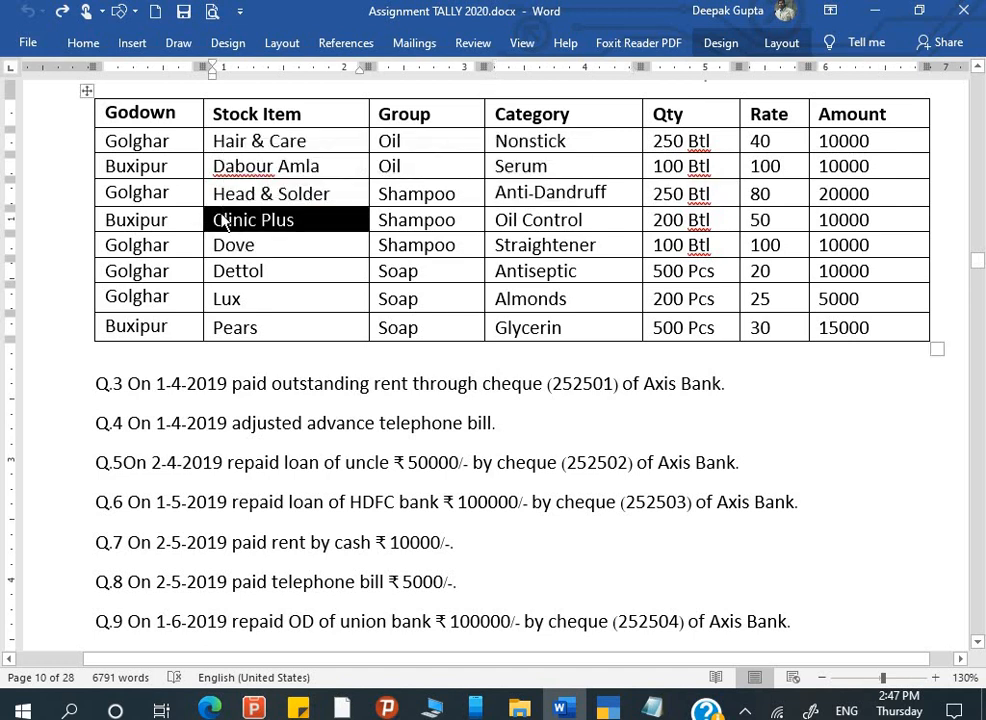
pyautogui.hotkey('alt', 'Tab')
pyautogui.hotkey('ctrl', 'v')
pyautogui.press('Return')
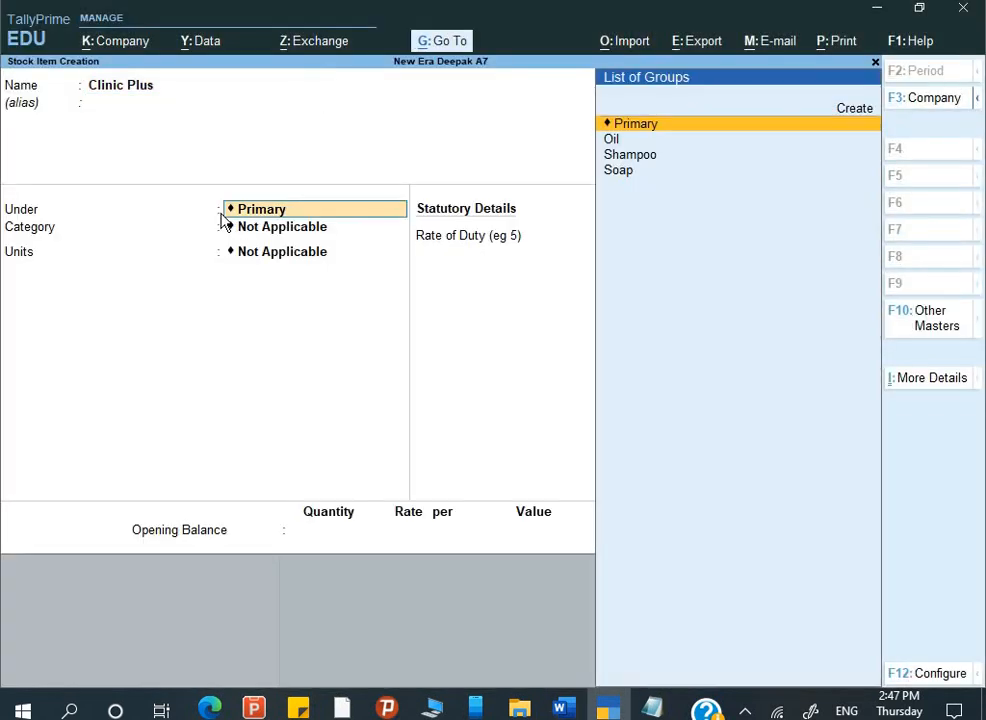
pyautogui.press('Down')
pyautogui.press('Down')
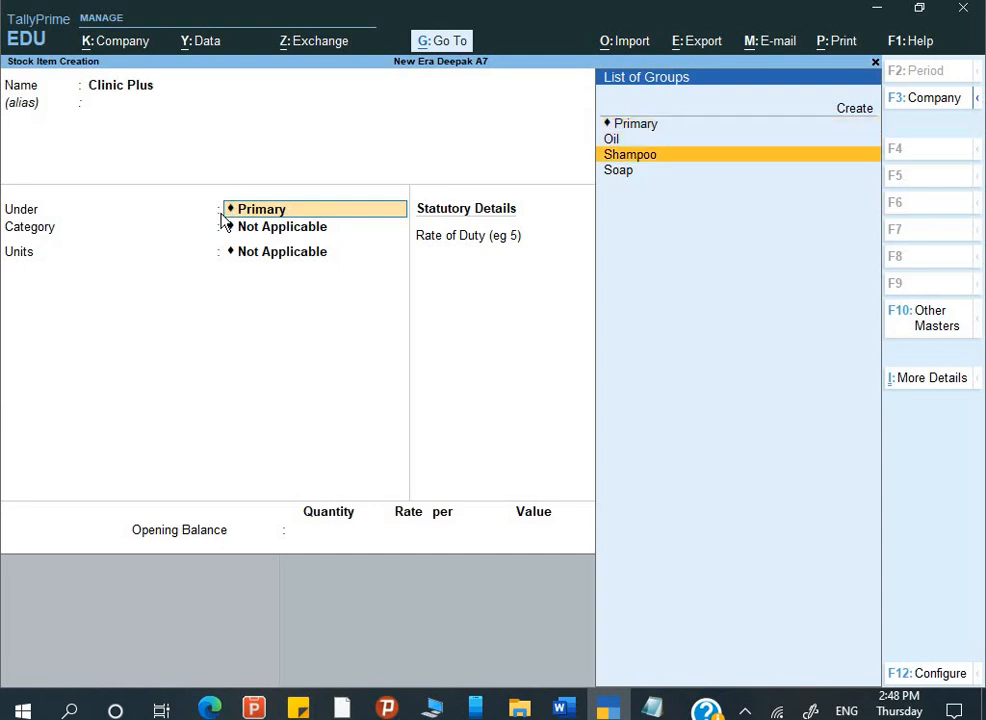
pyautogui.press('Return')
# Look up Clinic Plus's category in the Word table and assign Oil Control to the item
pyautogui.hotkey('alt', 'Tab')
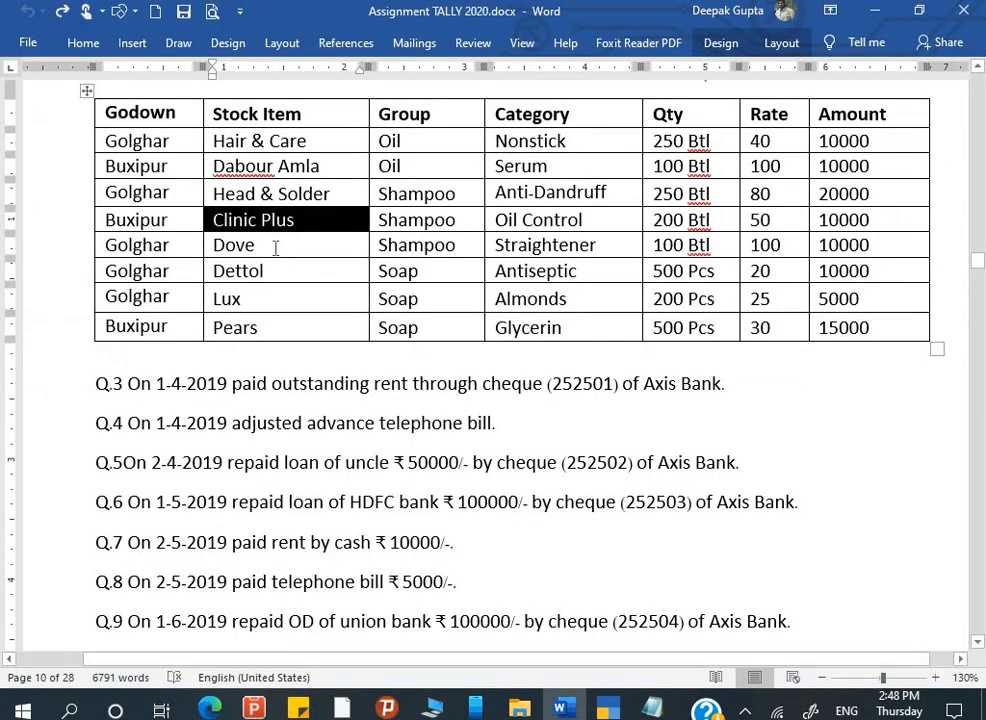
pyautogui.hotkey('alt', 'Tab')
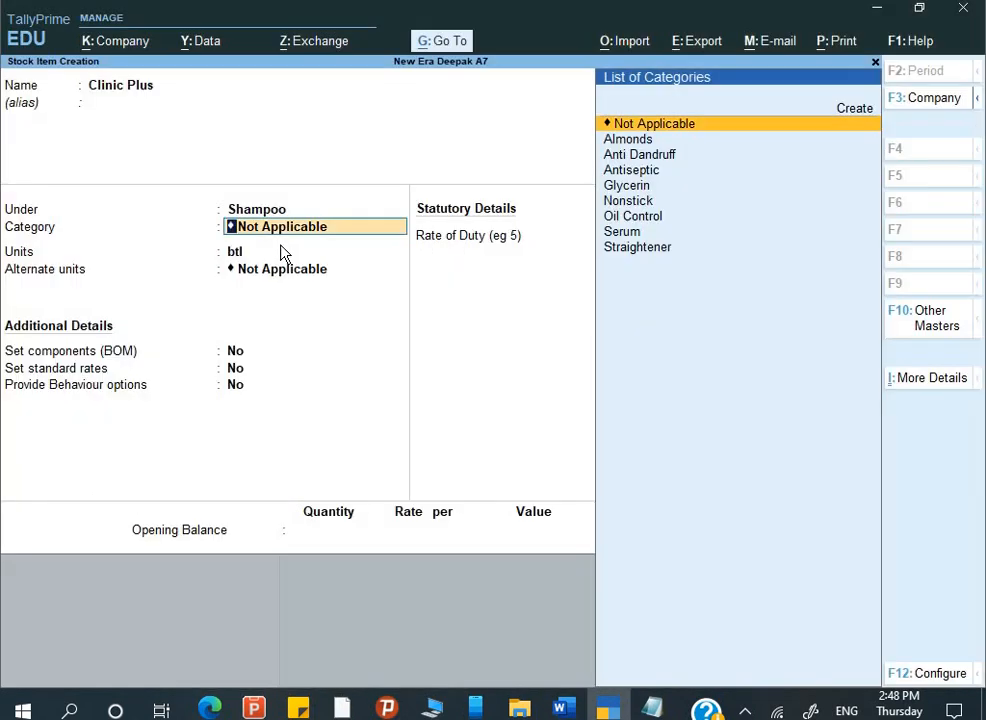
pyautogui.hotkey('alt', 'Tab')
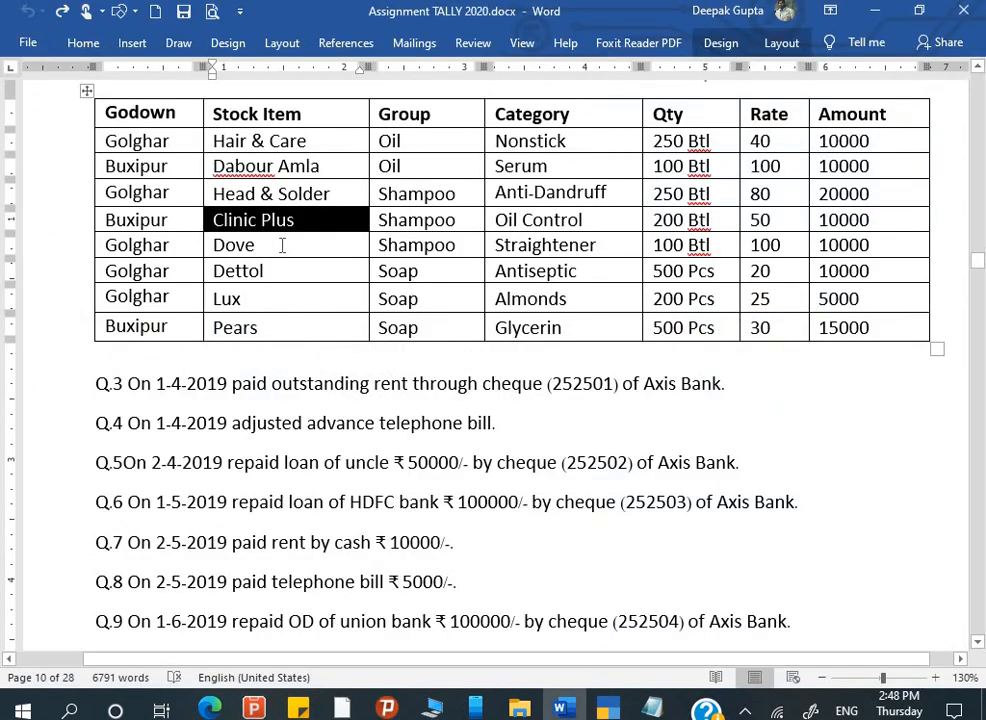
pyautogui.hotkey('alt', 'Tab')
pyautogui.write('O')
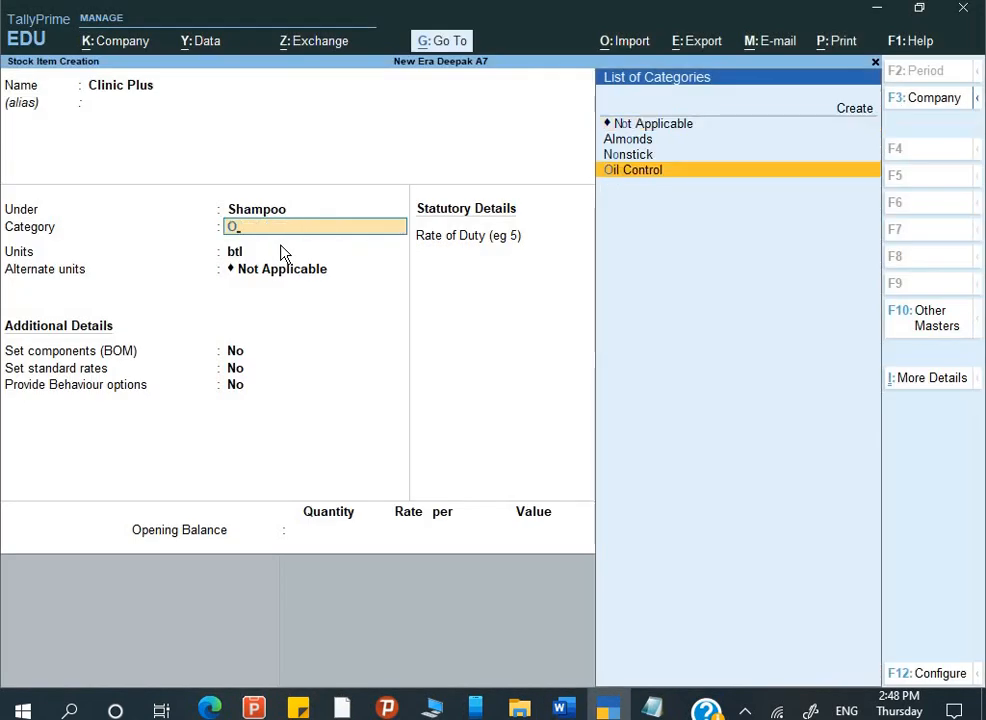
pyautogui.press('Return')
# Keep btl as the Clinic Plus unit with no alternate unit, all additional details at No and the duty rate at 0
pyautogui.press('Return')
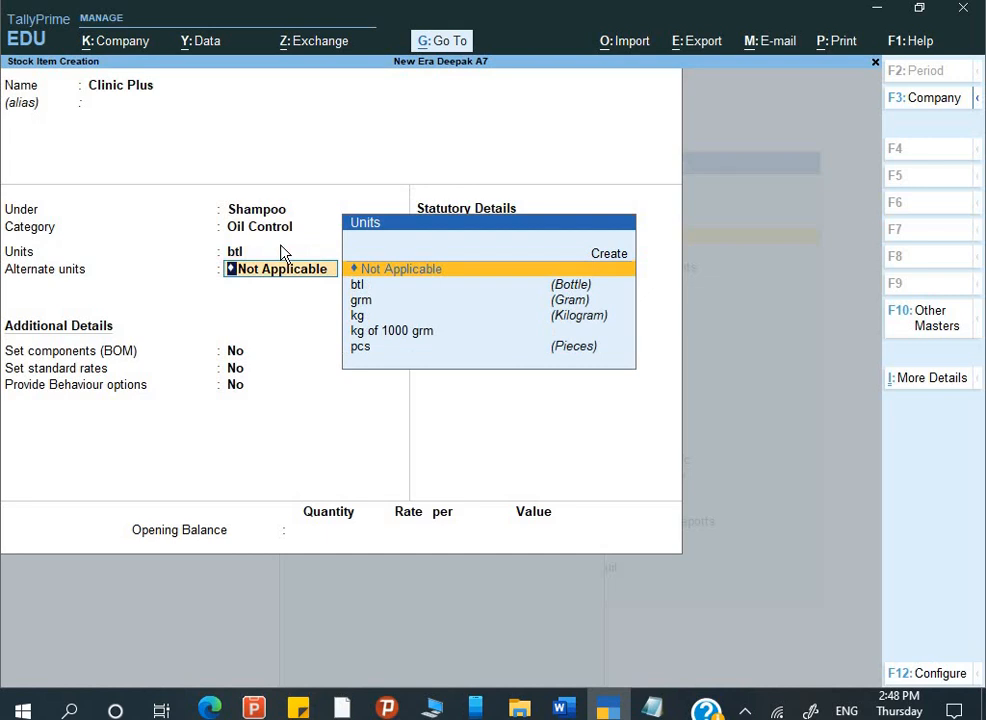
pyautogui.press('Return')
pyautogui.press('Return')
pyautogui.press('Return')
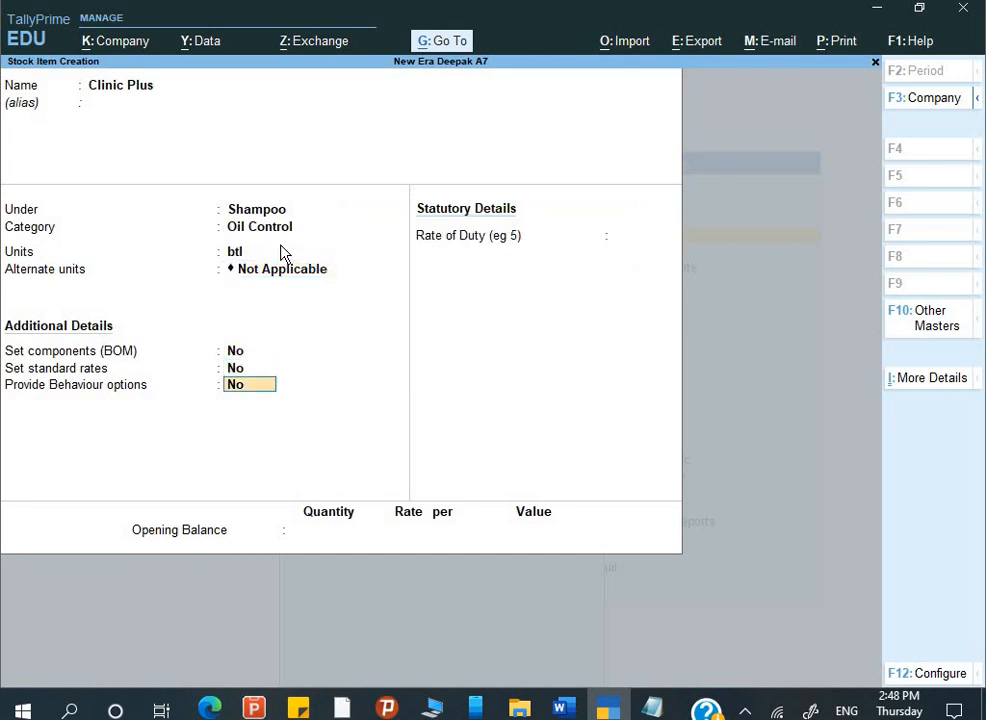
pyautogui.hotkey('alt', 'Tab')
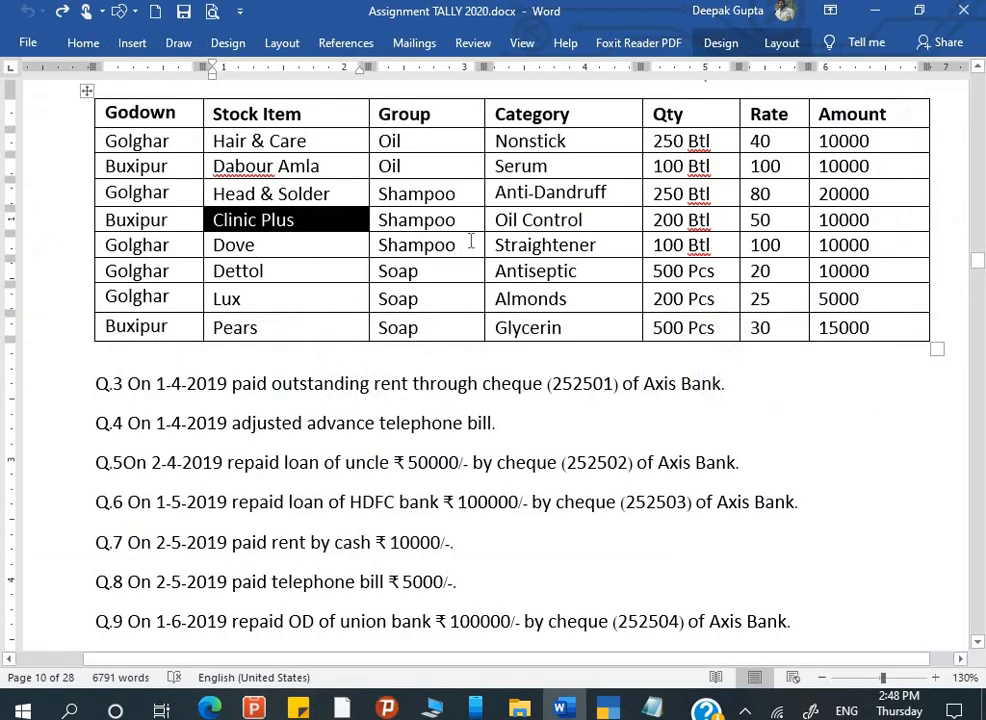
pyautogui.hotkey('alt', 'Tab')
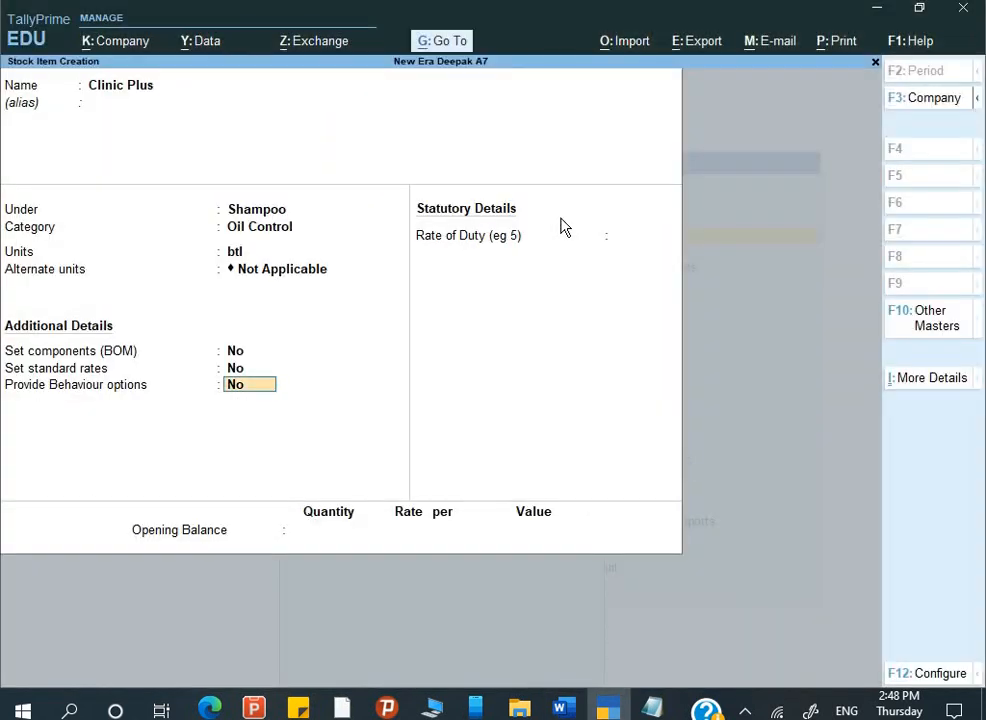
pyautogui.press('Return')
pyautogui.press('Return')
# Enter an opening quantity of 250 btl for Clinic Plus and allocate it to the Buxipur godown
pyautogui.hotkey('alt', 'Tab')
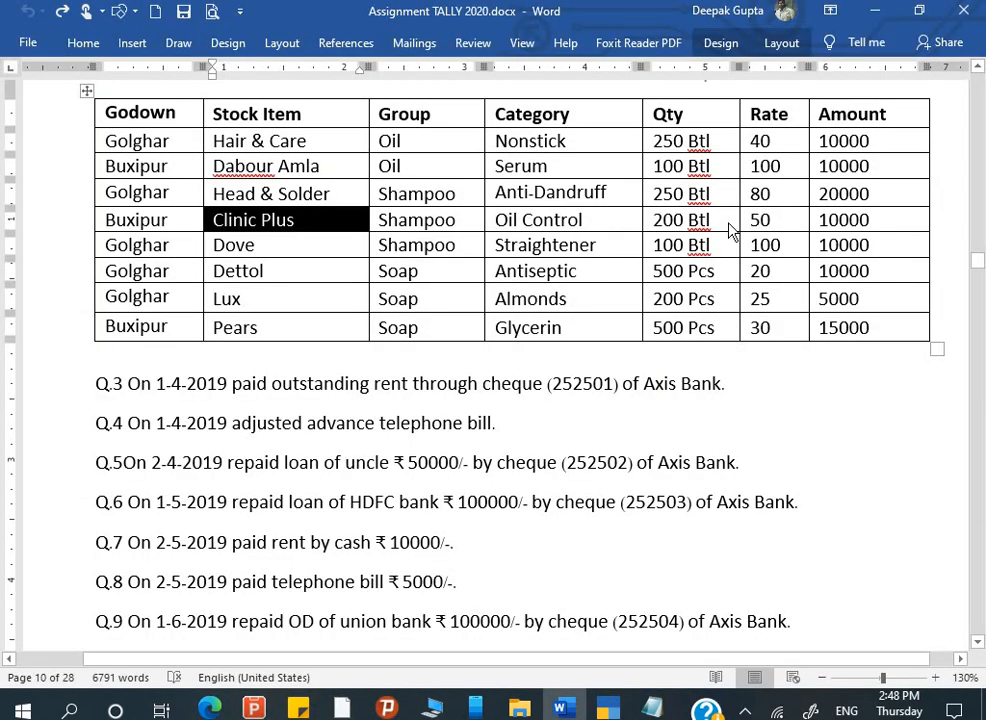
pyautogui.hotkey('alt', 'Tab')
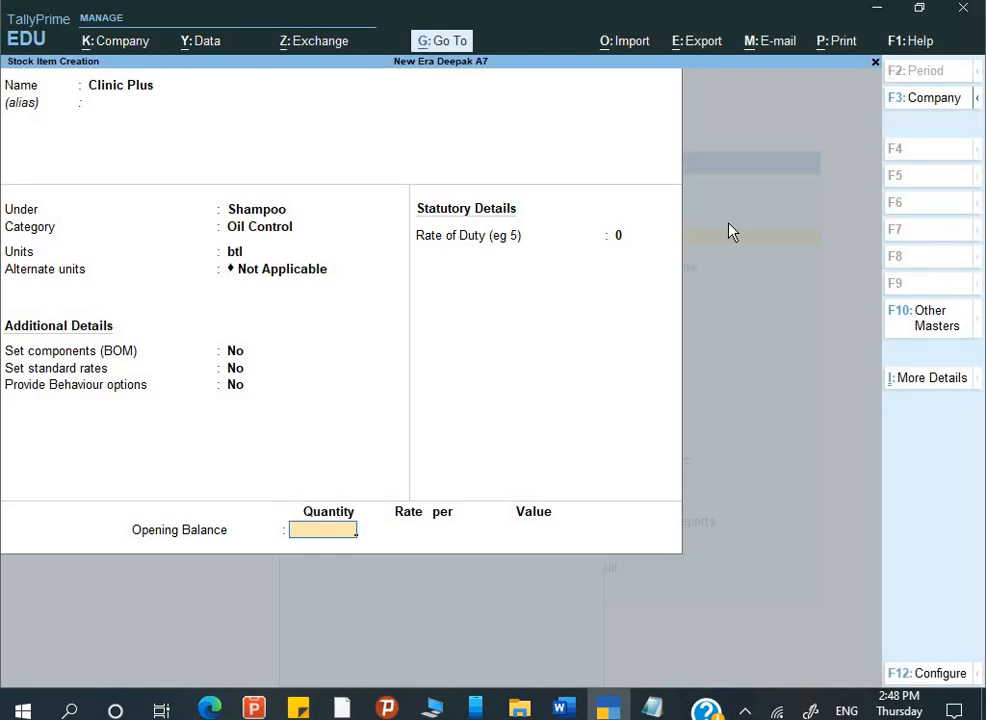
pyautogui.write('250')
pyautogui.press('Return')
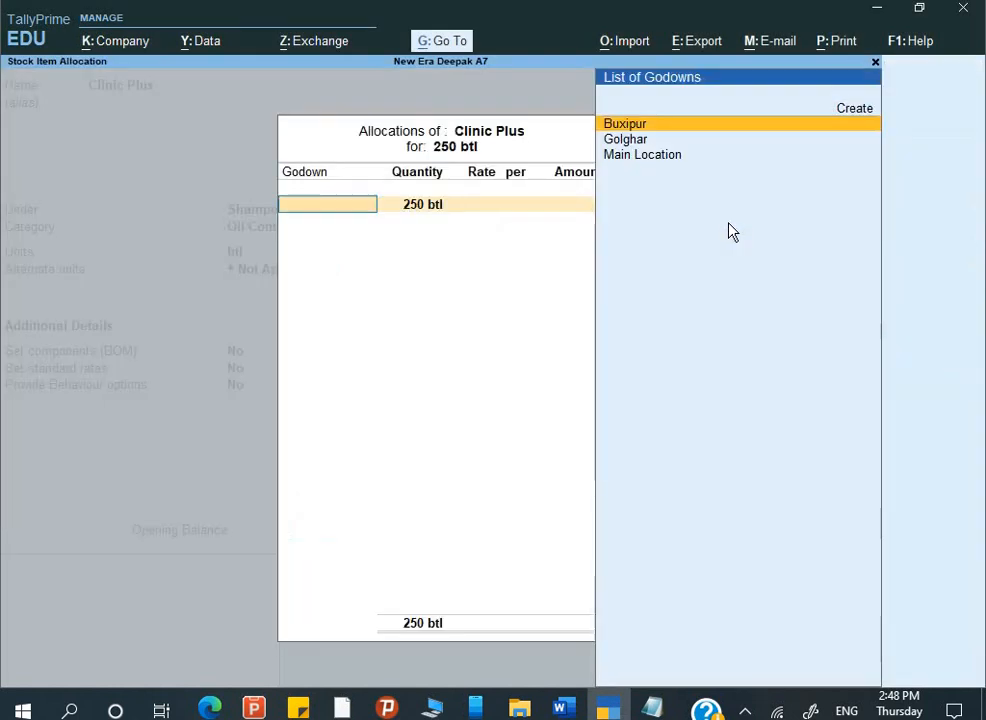
pyautogui.press('Return')
pyautogui.press('Return')
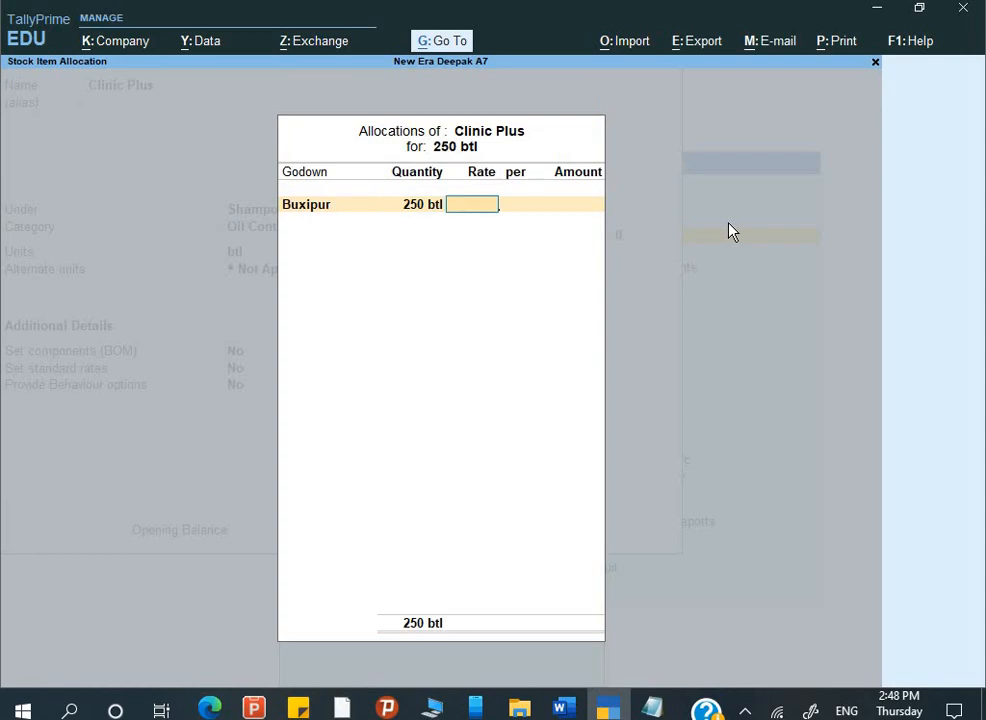
# Check Clinic Plus's quantity in the Word table and correct the item's opening quantity to 200 btl
pyautogui.hotkey('alt', 'Tab')
pyautogui.hotkey('alt', 'Tab')
pyautogui.hotkey('alt', 'Tab')
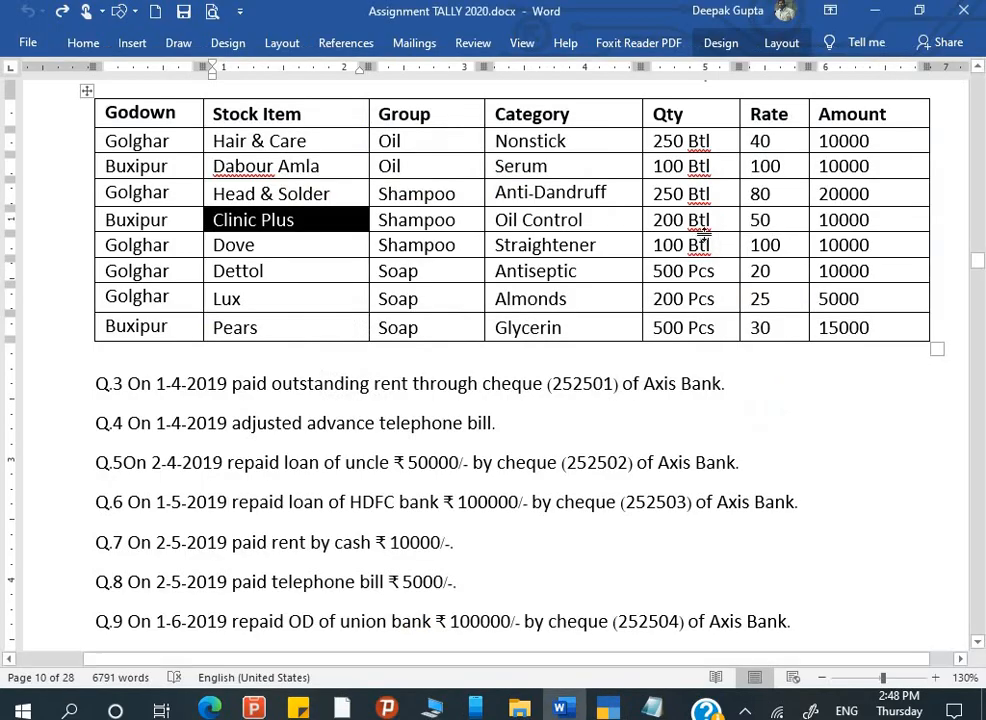
pyautogui.hotkey('alt', 'Tab')
pyautogui.press('BackSpace')
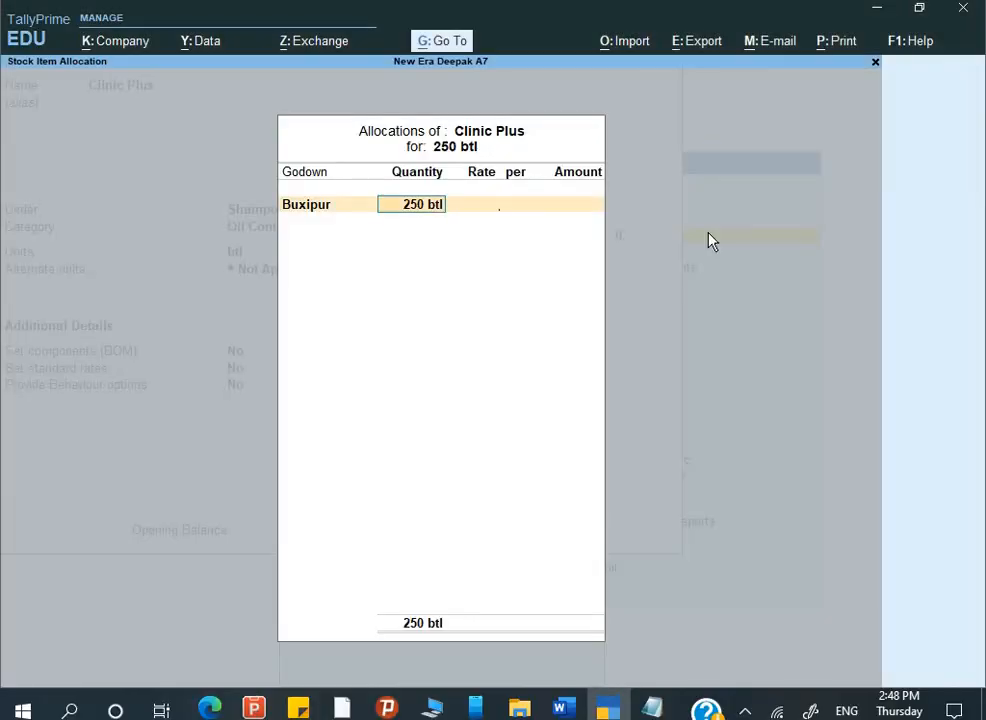
pyautogui.press('BackSpace')
pyautogui.press('Escape')
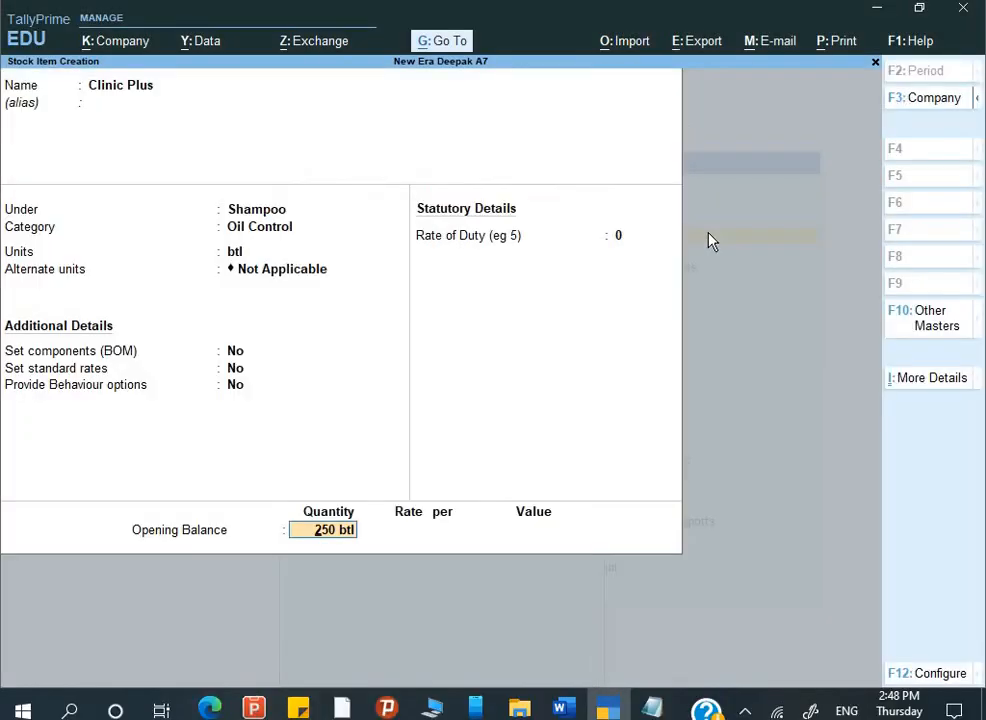
pyautogui.write('200')
pyautogui.press('Return')
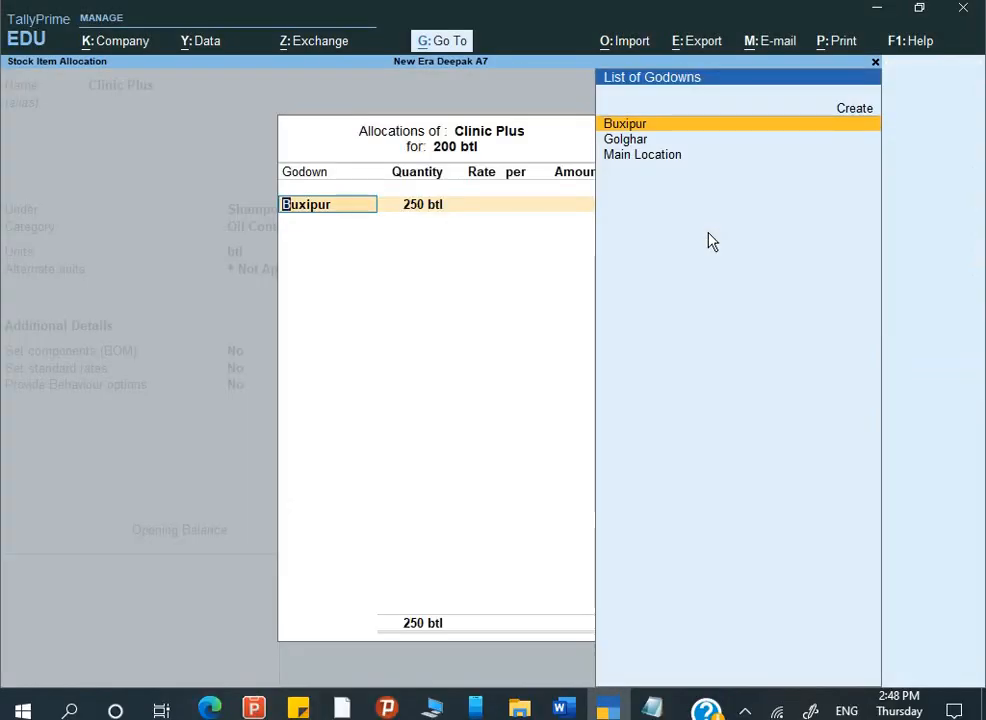
# Allocate 200 btl of Clinic Plus to the Buxipur godown at a rate of 50 and save the item
pyautogui.press('Return')
pyautogui.write('200')
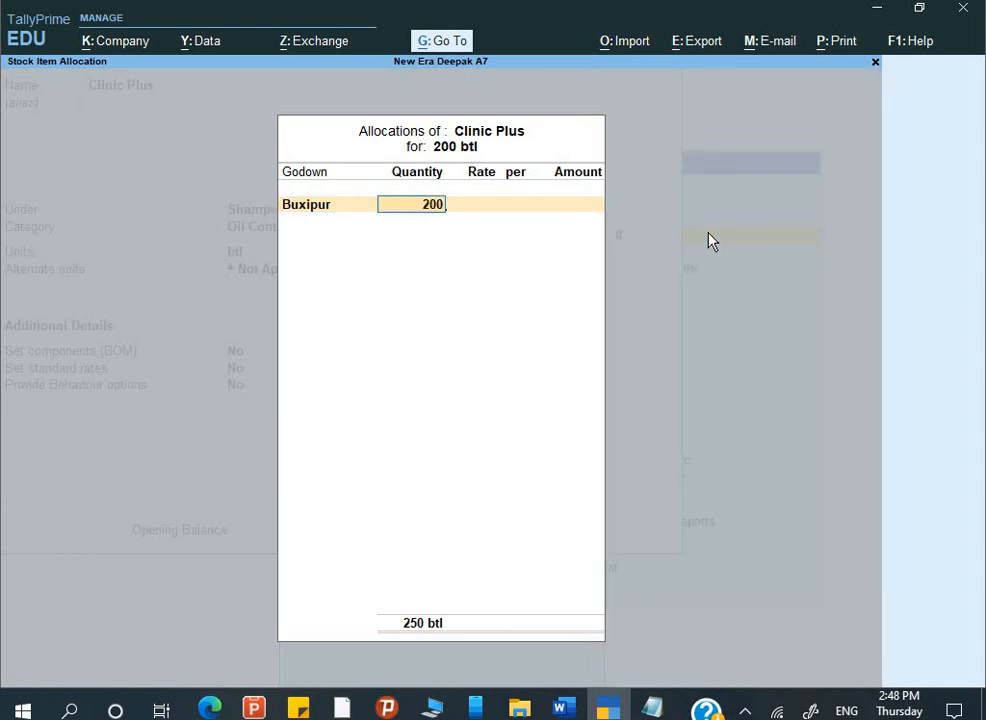
pyautogui.press('Return')
pyautogui.write('50')
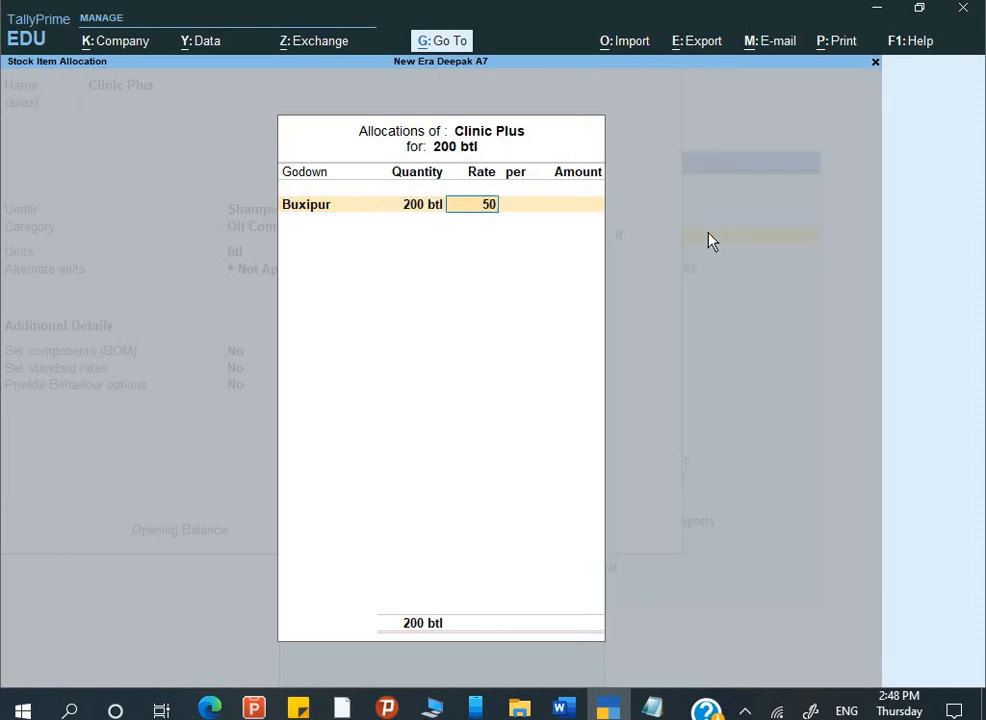
pyautogui.press('Return')
pyautogui.press('Return')
pyautogui.press('Return')
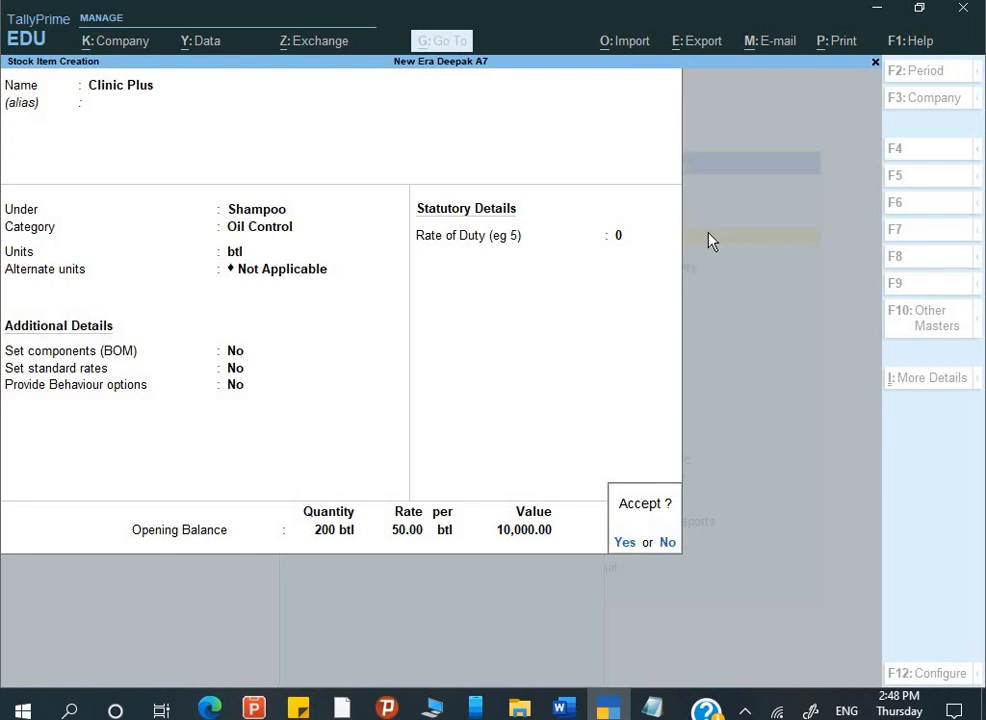
pyautogui.press('Return')
# Copy the name Dove from the Word table into a new stock item and place it under Shampoo
pyautogui.hotkey('alt', 'Tab')
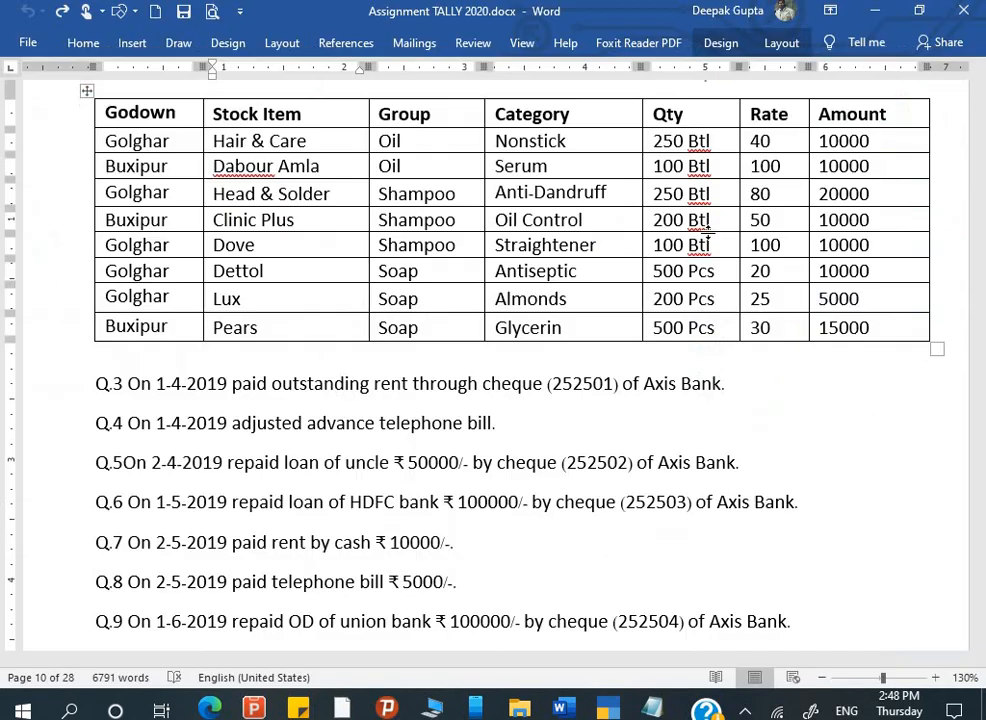
pyautogui.moveTo(262, 248); pyautogui.dragTo(209, 252)
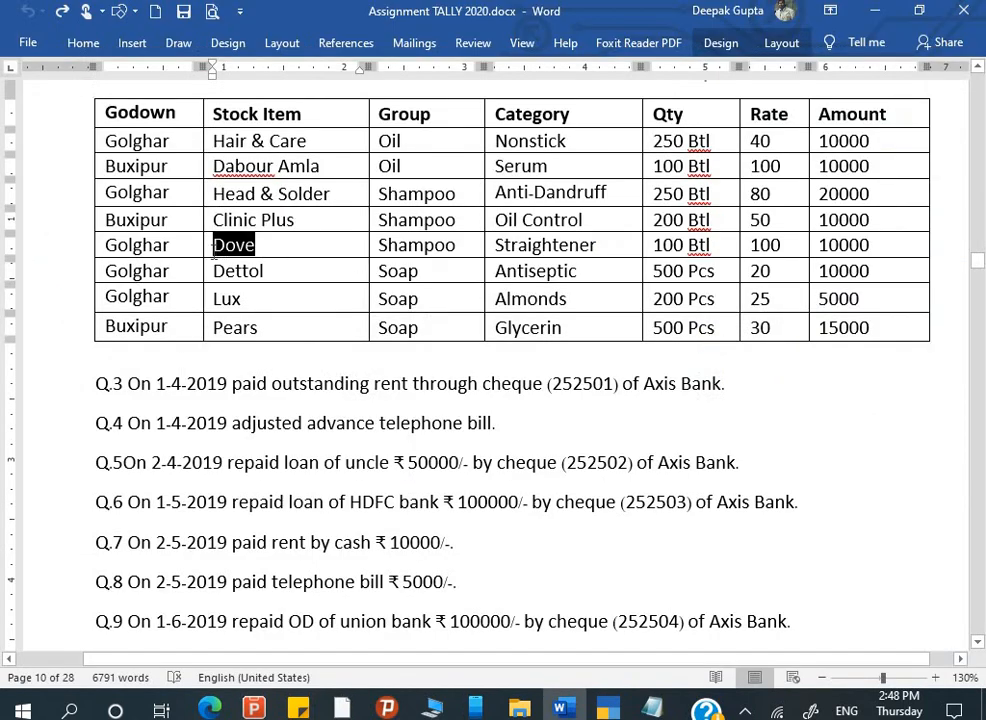
pyautogui.write('Clinic Plus')
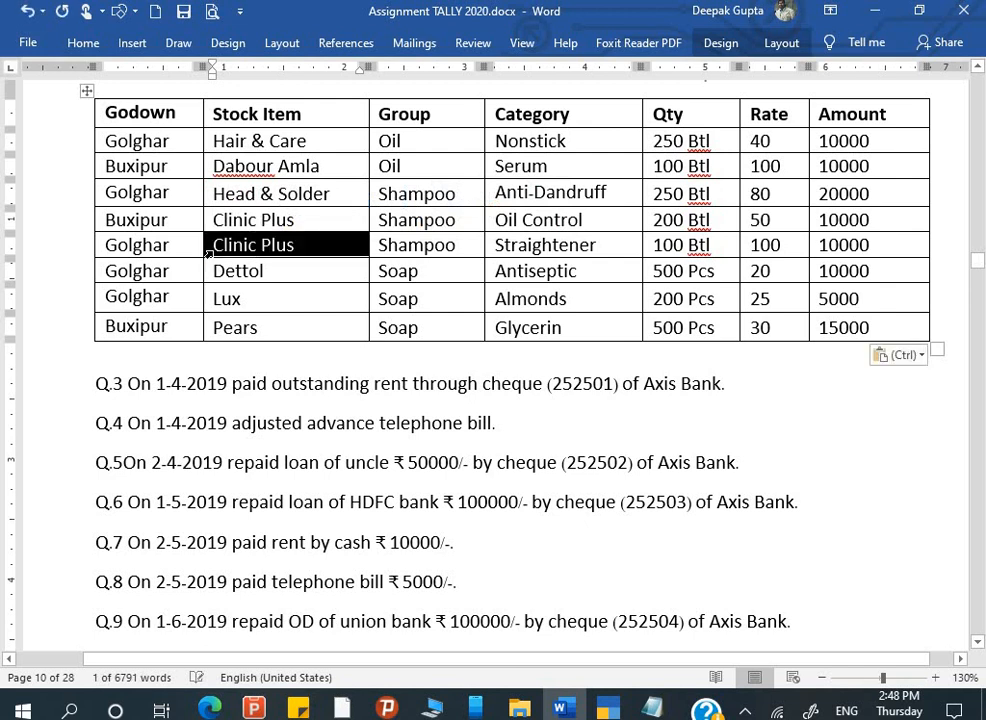
pyautogui.hotkey('ctrl', 'z')
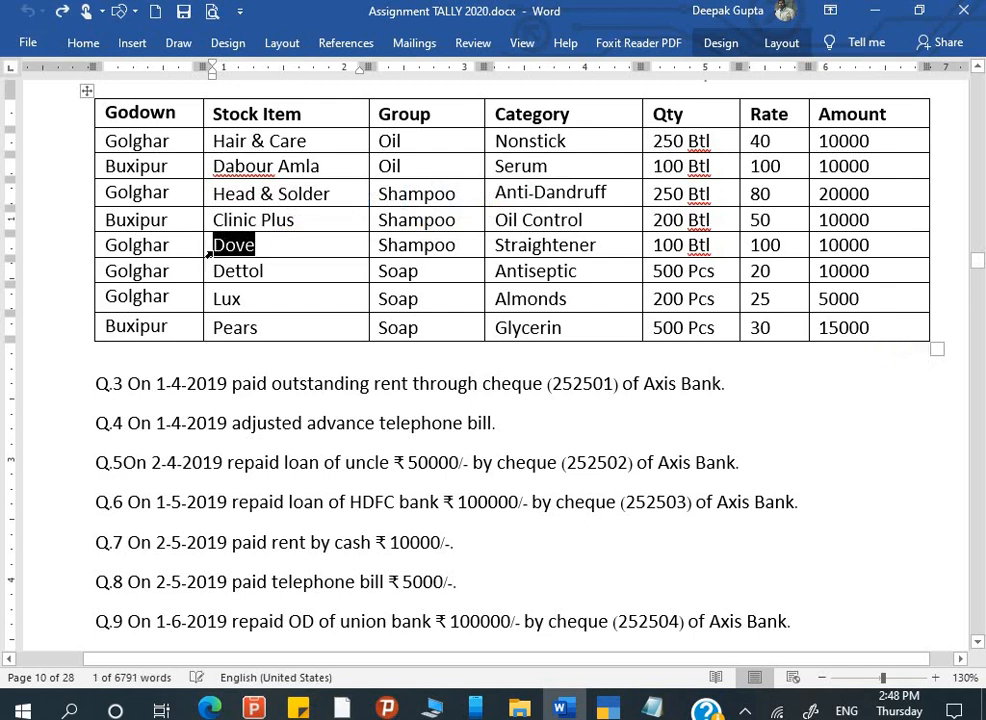
pyautogui.hotkey('alt', 'Tab')
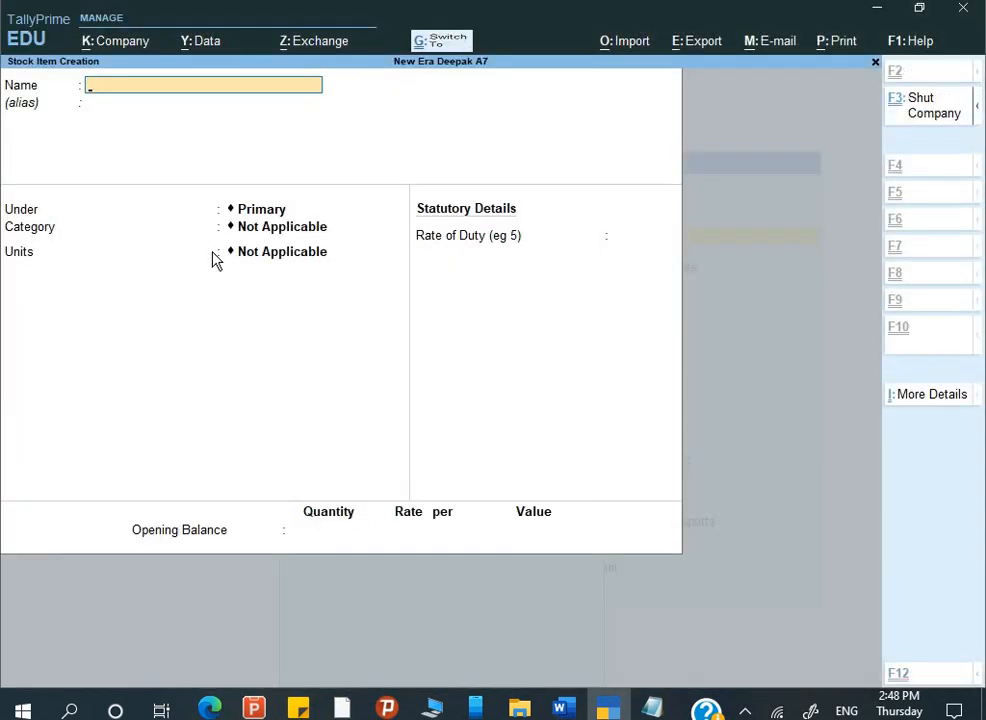
pyautogui.write('Dove')
pyautogui.press('Return')
pyautogui.press('Down')
pyautogui.press('Down')
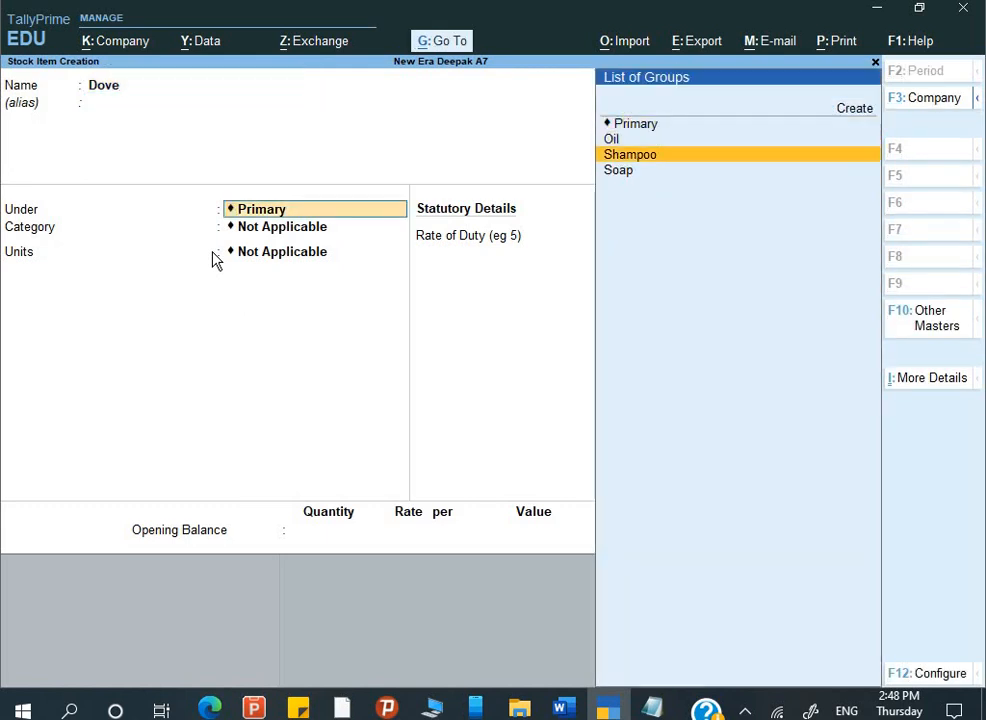
pyautogui.press('Return')
# Look up Dove's category in the Word table and assign Straightener to the item
pyautogui.hotkey('alt', 'Tab')
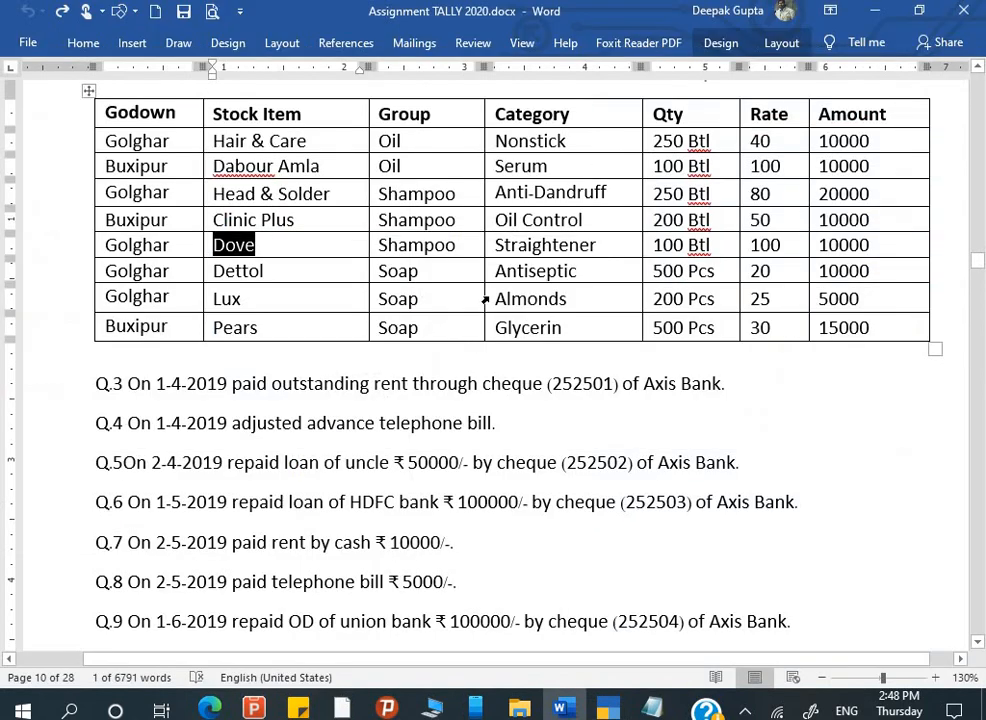
pyautogui.hotkey('alt', 'Tab')
pyautogui.press('Down')
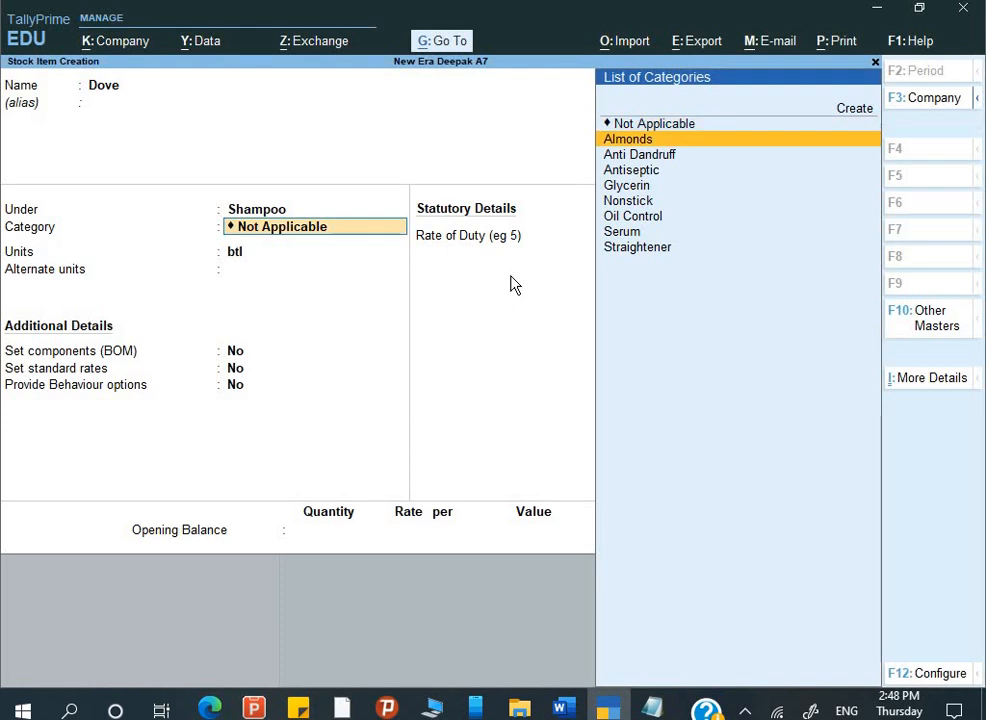
pyautogui.press('Down')
pyautogui.press('Down')
pyautogui.press('Down')
pyautogui.press('Down')
pyautogui.press('Down')
pyautogui.press('Down')
pyautogui.press('Down')
pyautogui.press('Return')
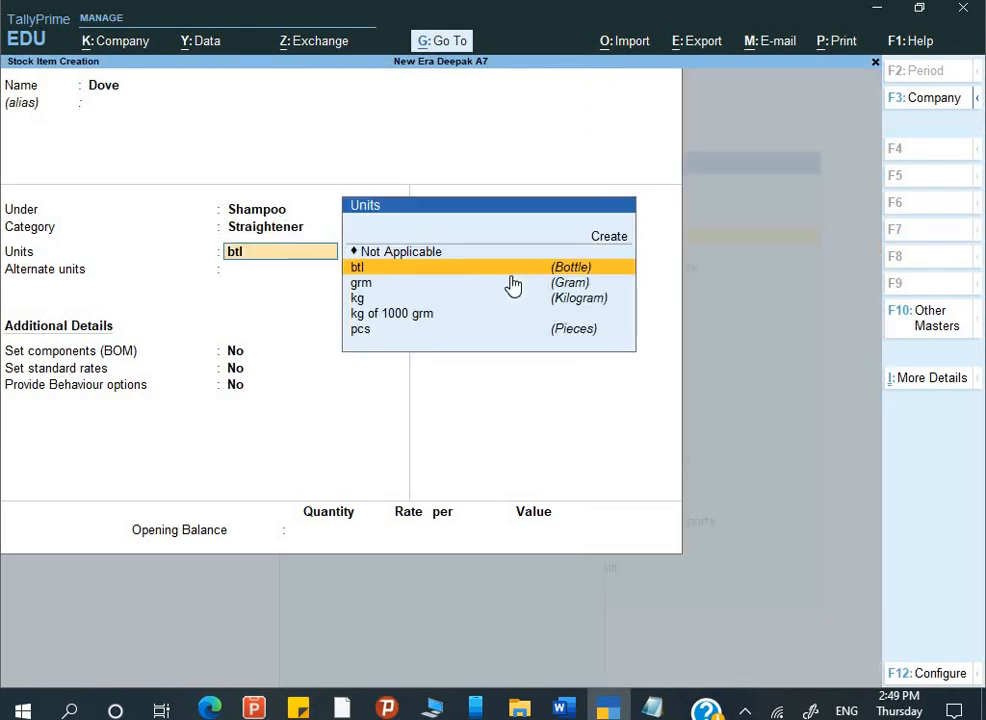
# Keep btl as Dove's unit with no alternate unit, all additional details at No and the duty rate at 0
pyautogui.press('Return')
pyautogui.press('Return')
pyautogui.press('Return')
pyautogui.press('Return')
pyautogui.press('Return')
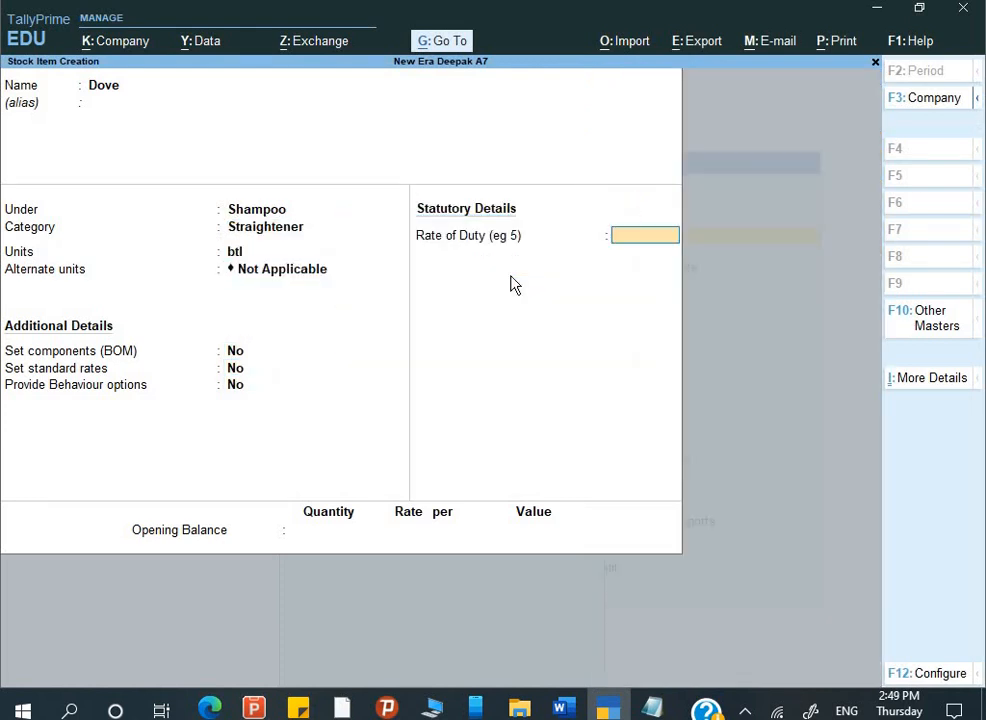
pyautogui.press('Return')
# Check Dove's quantity and godown in the Word table, enter an opening quantity of 100 btl and allocate it to Golghar
pyautogui.hotkey('alt', 'Tab')
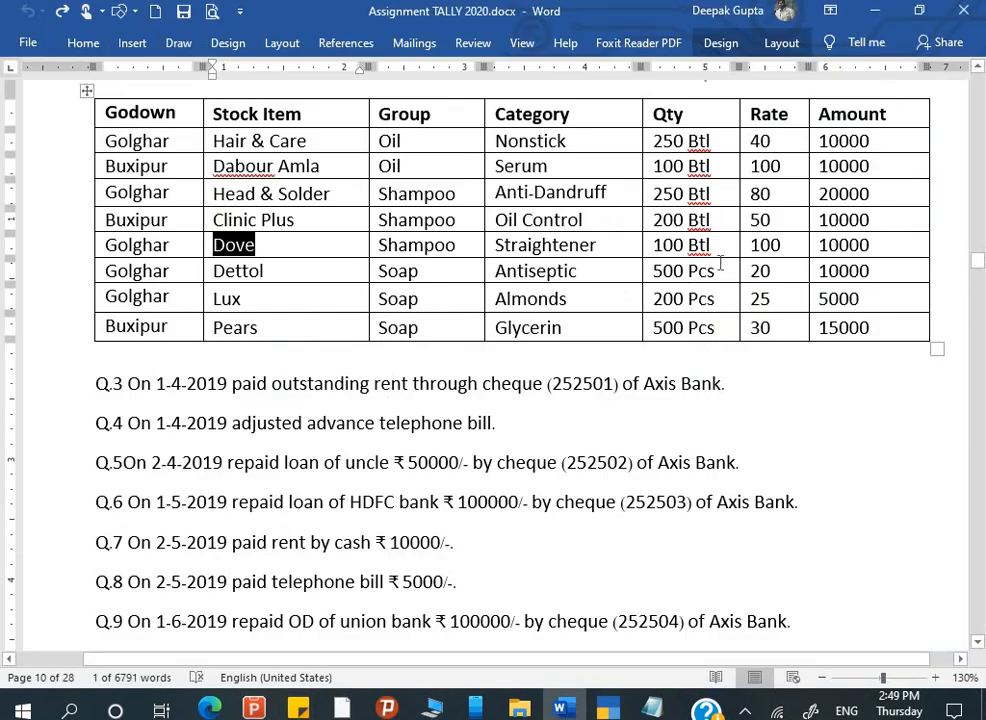
pyautogui.hotkey('alt', 'Tab')
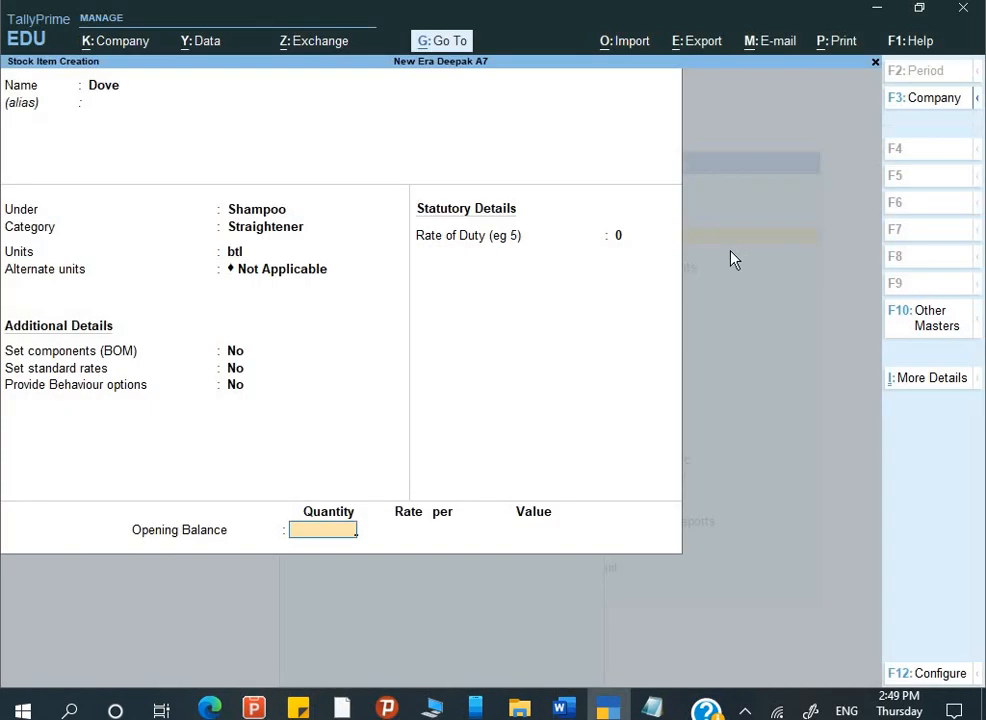
pyautogui.hotkey('alt', 'Tab')
pyautogui.hotkey('alt', 'Tab')
pyautogui.write('100')
pyautogui.press('Return')
pyautogui.press('Down')
pyautogui.press('Return')
pyautogui.press('Return')
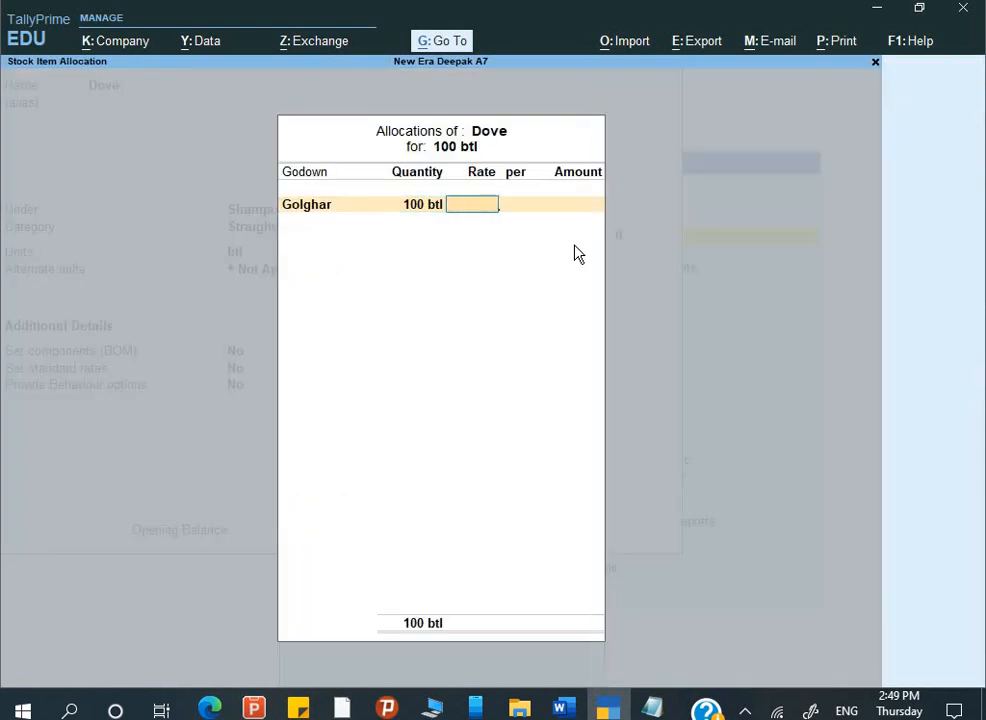
# Set the rate of the Dove allocation to 100 per btl and save the stock item
pyautogui.write('100')
pyautogui.press('Return')
pyautogui.press('Return')
pyautogui.press('Return')
pyautogui.press('Return')
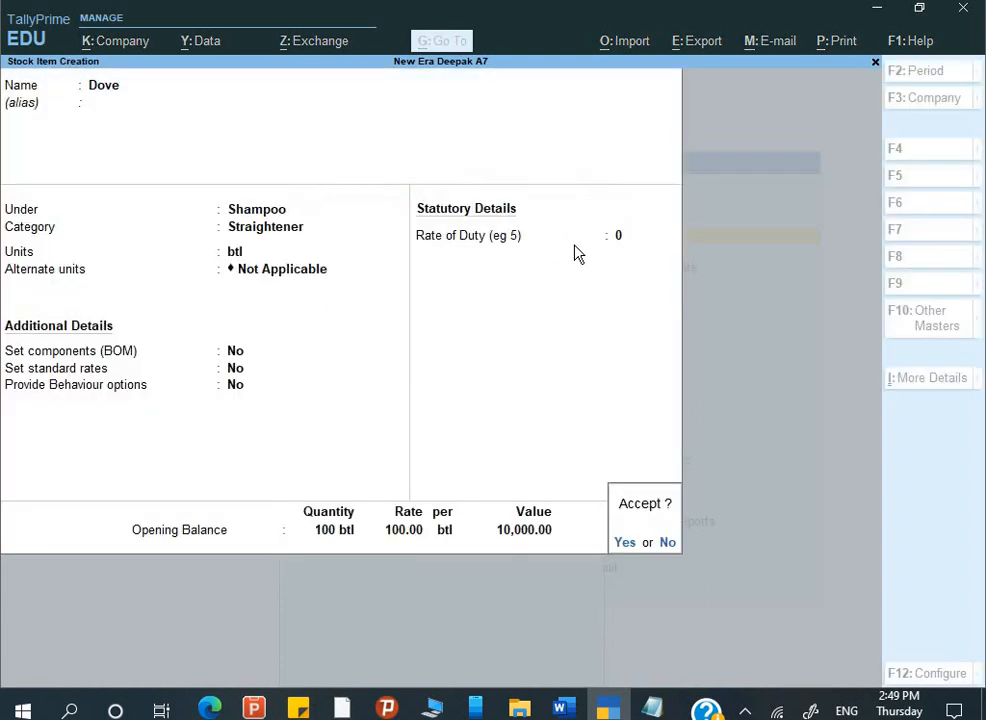
pyautogui.press('Return')
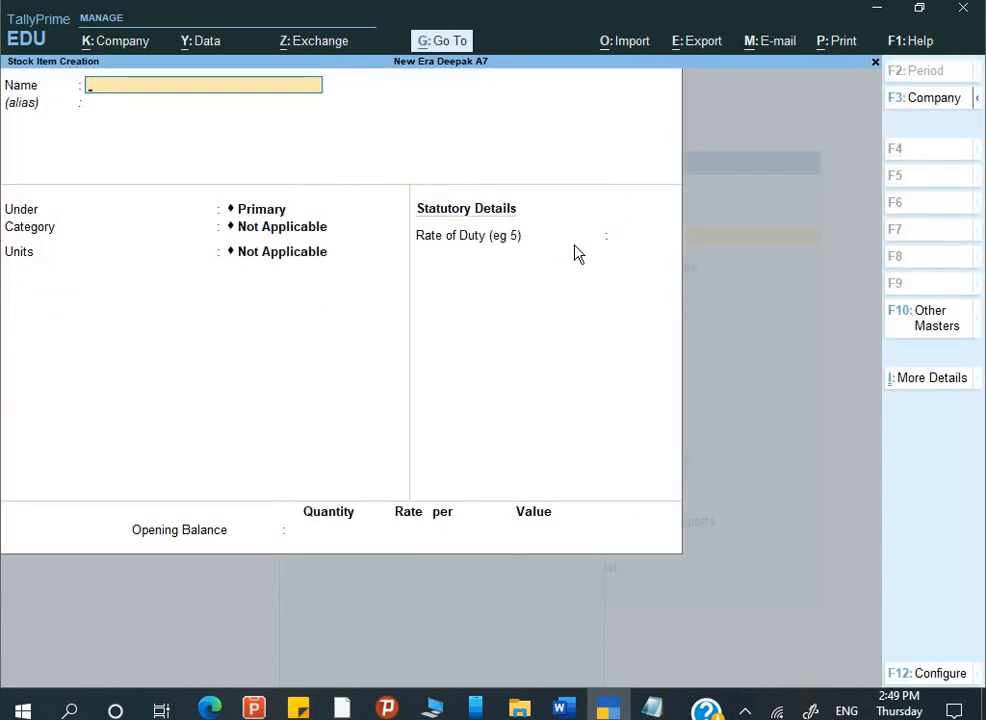
# Copy the name Dettol from the Word table into a new stock item and place it under Soap
pyautogui.hotkey('alt', 'Tab')
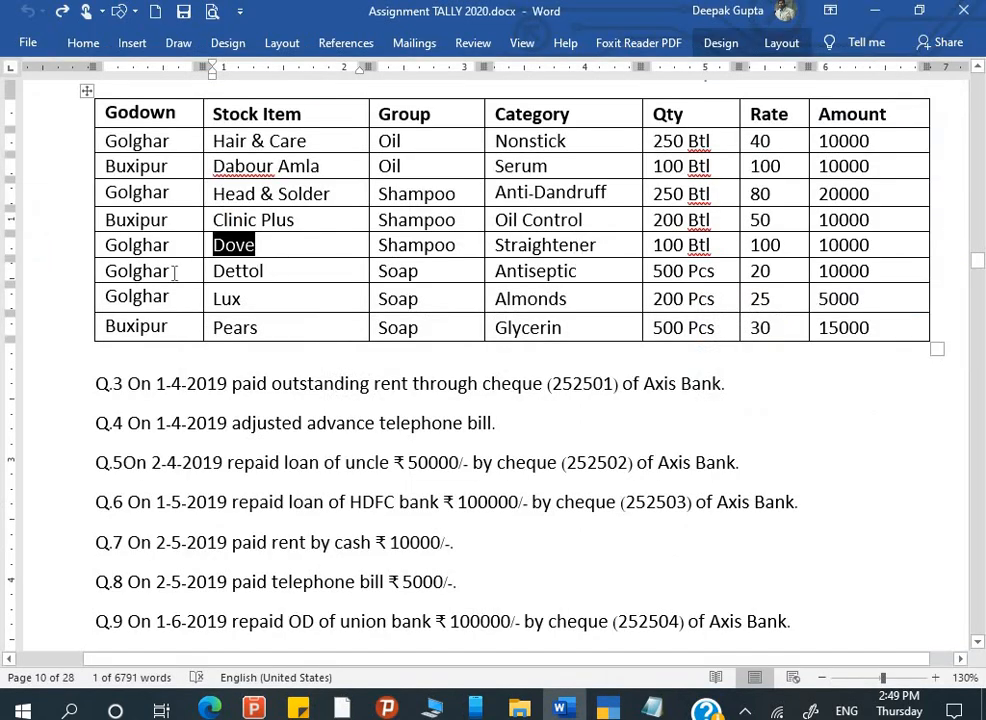
pyautogui.moveTo(174, 273); pyautogui.dragTo(221, 275)
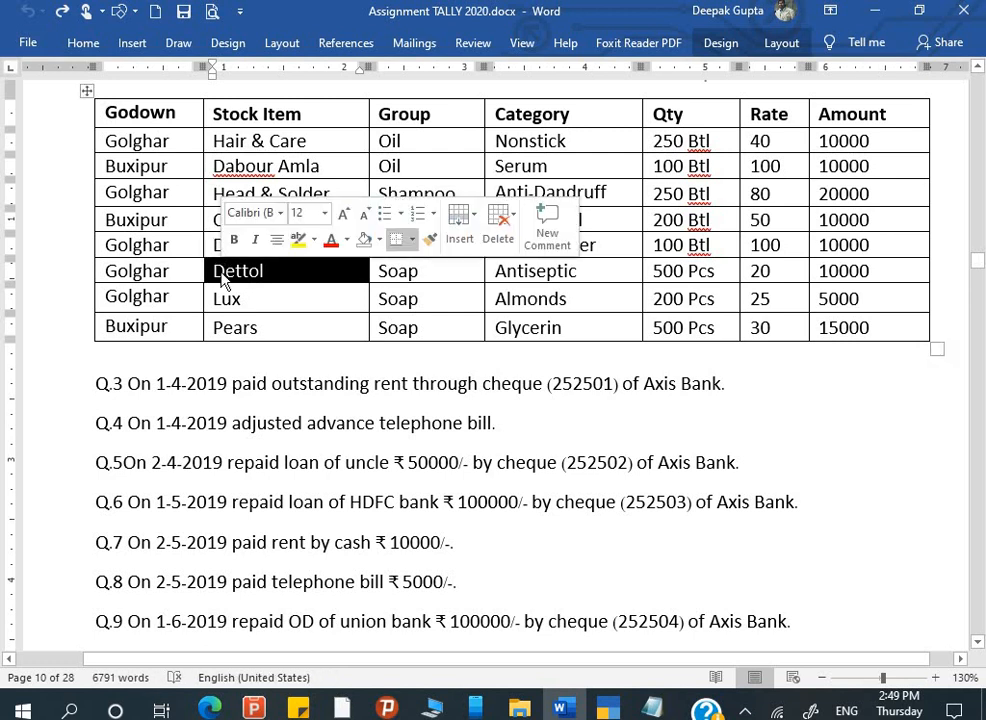
pyautogui.hotkey('alt', 'Tab')
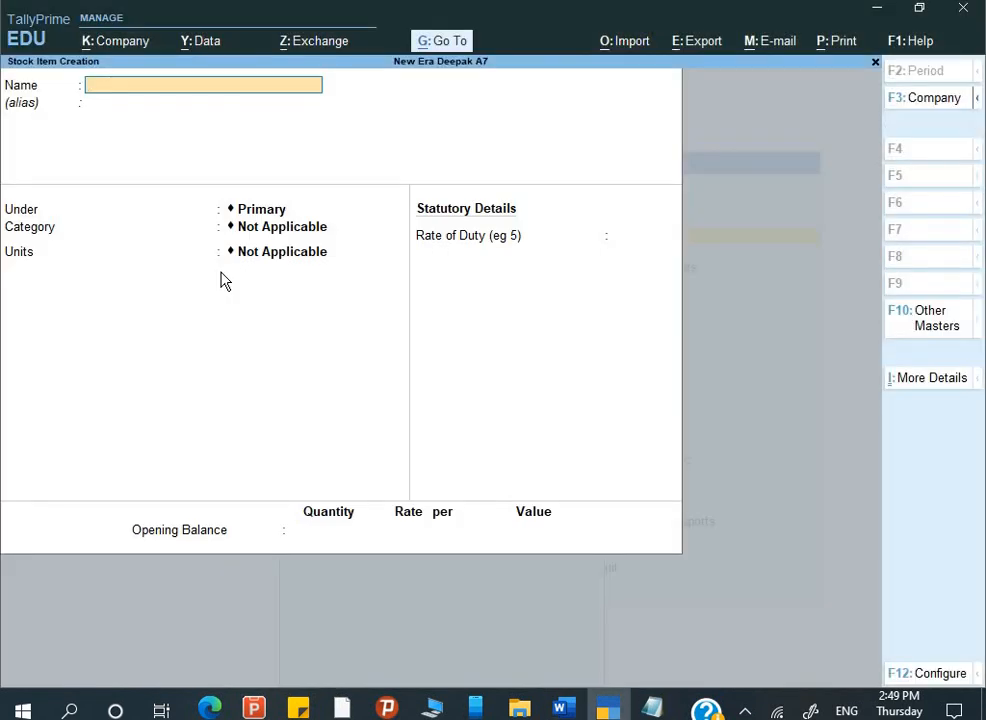
pyautogui.hotkey('ctrl', 'alt', 'v')
pyautogui.press('Return')
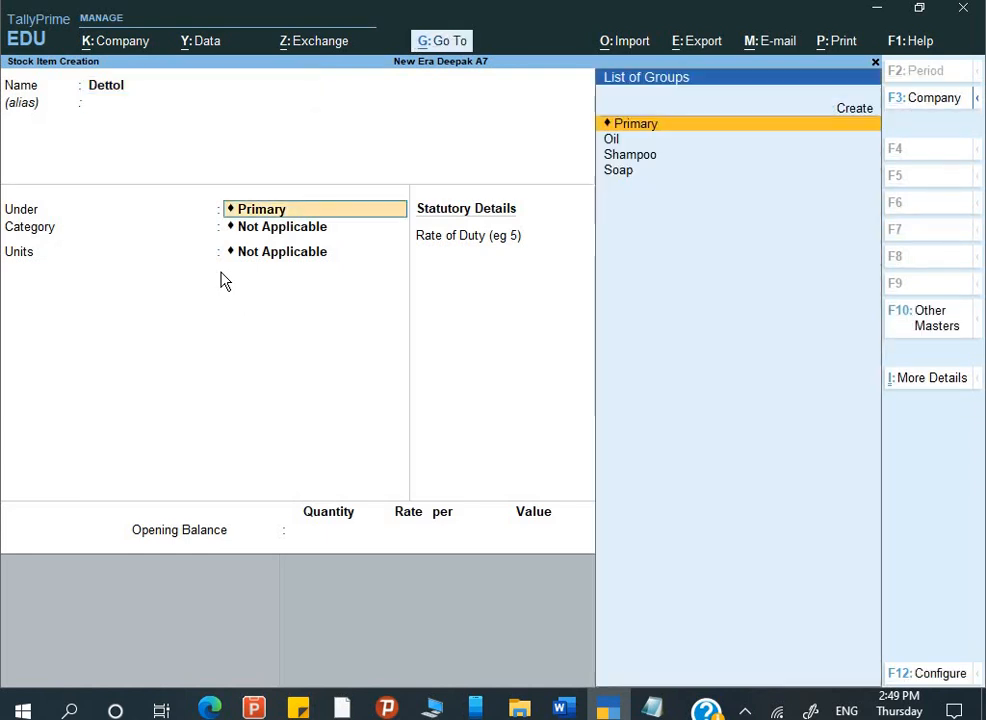
pyautogui.press('Down')
pyautogui.press('Down')
pyautogui.press('Down')
pyautogui.press('Return')
# Assign the Antiseptic category to the Dettol stock item
pyautogui.press('Down')
pyautogui.press('Down')
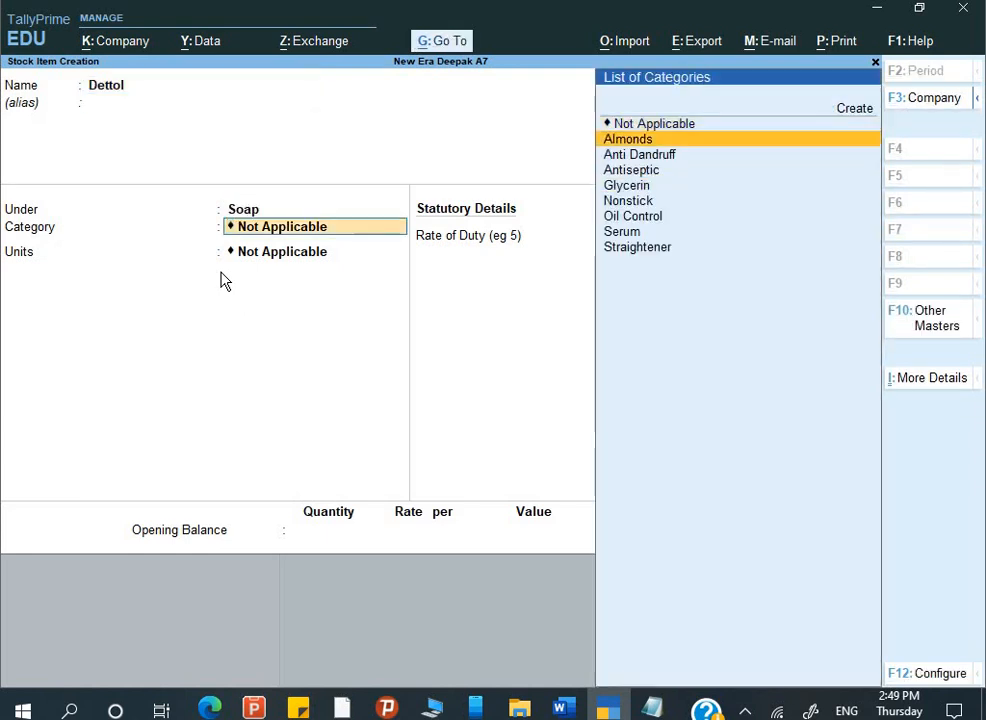
pyautogui.press('Down')
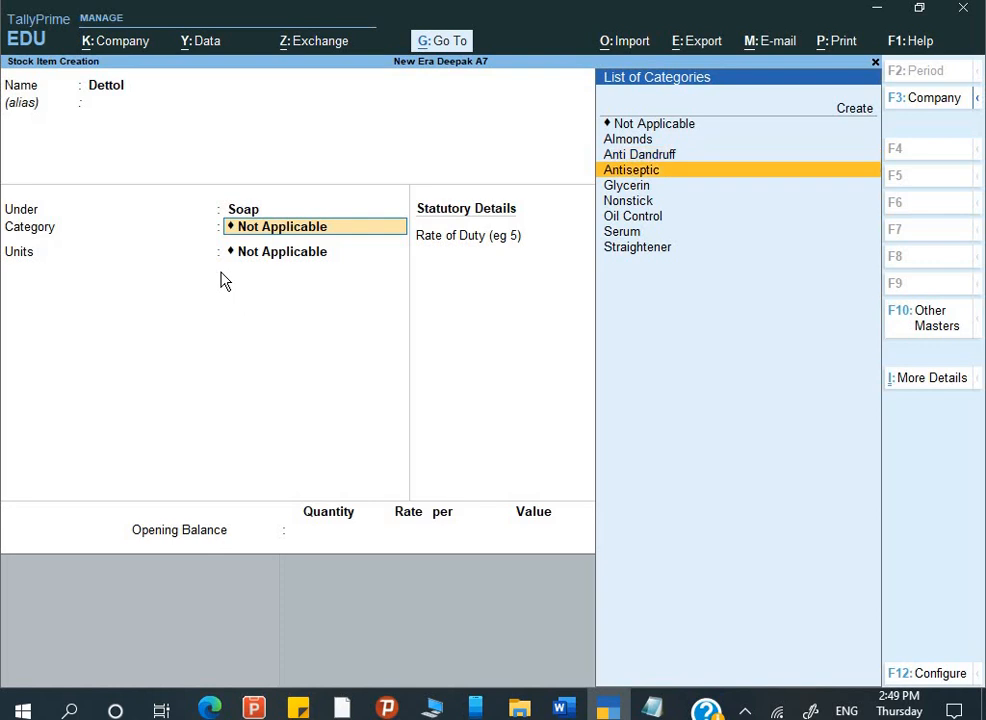
pyautogui.press('Return')
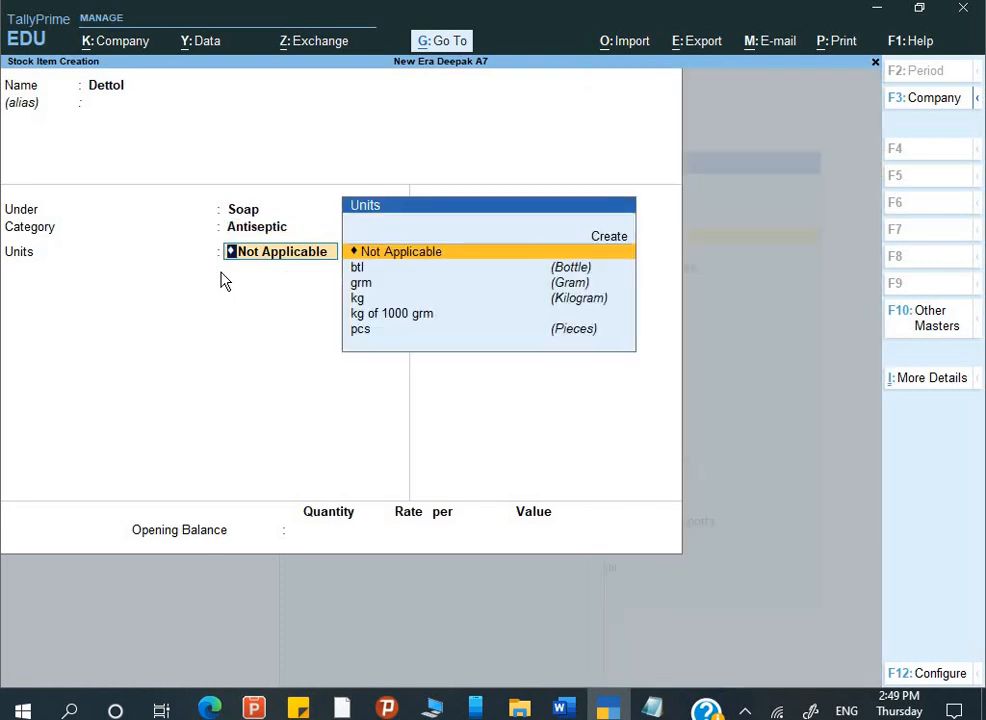
# Look up Dettol's unit in the Word table and set the item's unit to pcs
pyautogui.hotkey('alt', 'Tab')
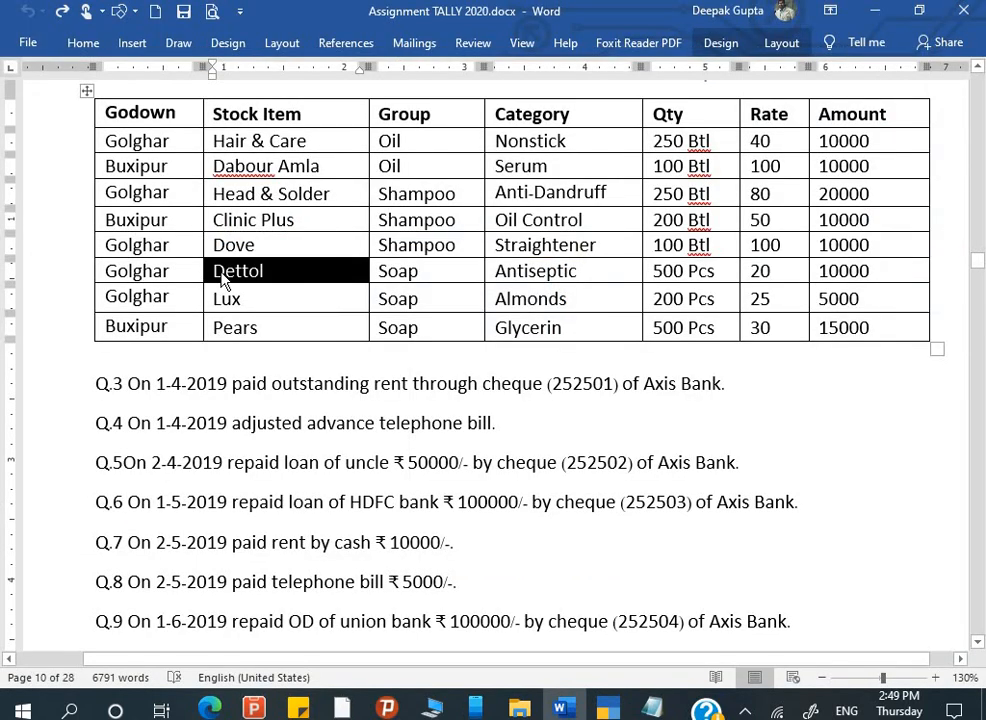
pyautogui.hotkey('alt', 'Tab')
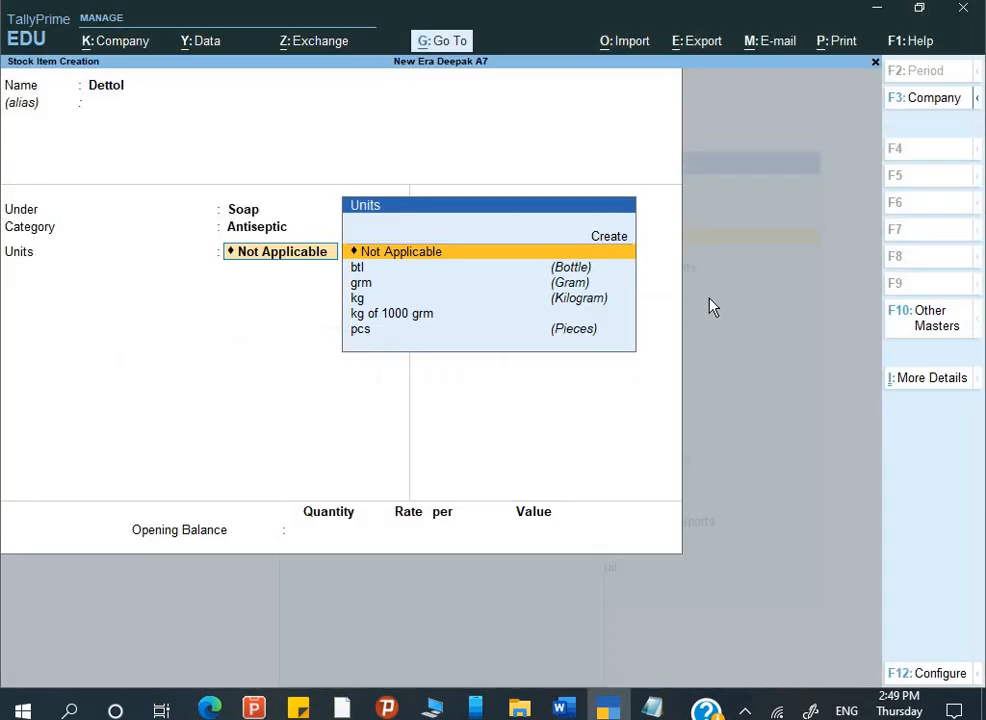
pyautogui.press('Down')
pyautogui.press('Down')
pyautogui.press('Down')
pyautogui.press('Down')
pyautogui.press('Down')
pyautogui.press('Return')
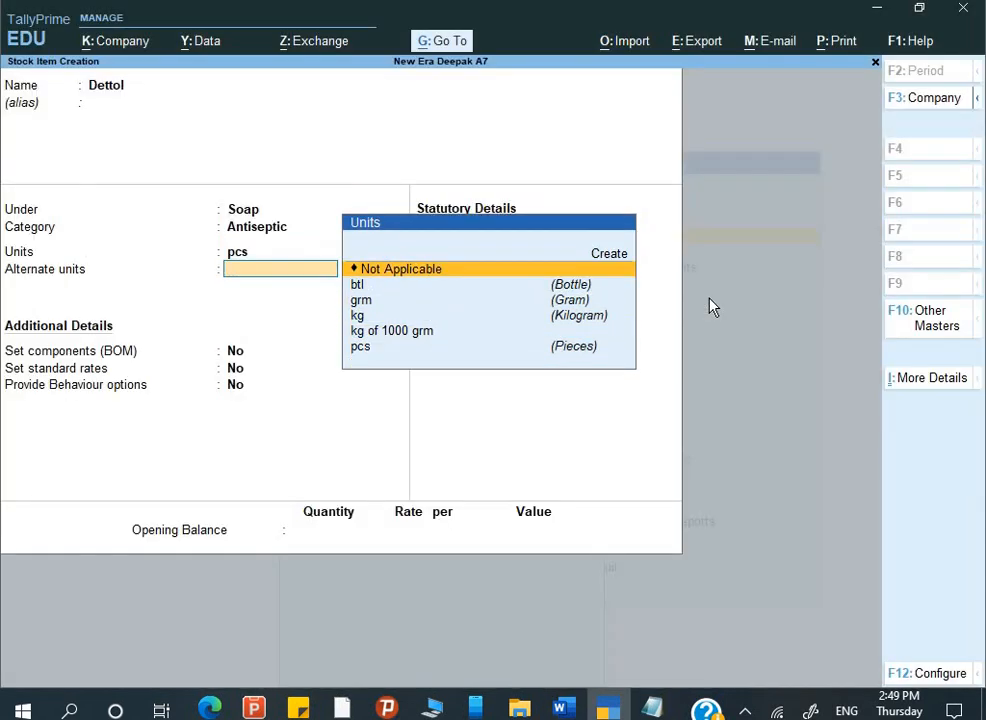
# Leave Dettol without an alternate unit, keep all additional details at No and accept a duty rate of 0
pyautogui.press('Return')
pyautogui.press('Return')
pyautogui.press('Return')
pyautogui.press('Return')
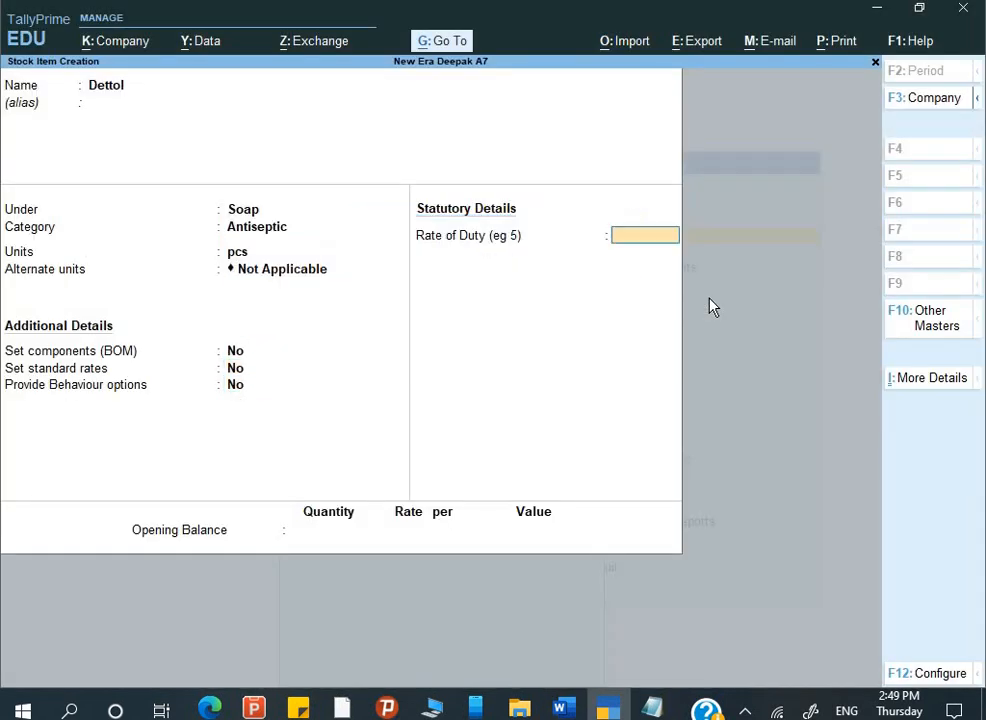
pyautogui.press('Return')
# Look up Dettol's quantity in the Word table, set its opening quantity to 500 pcs and allocate it to the Golghar godown
pyautogui.hotkey('alt', 'Tab')
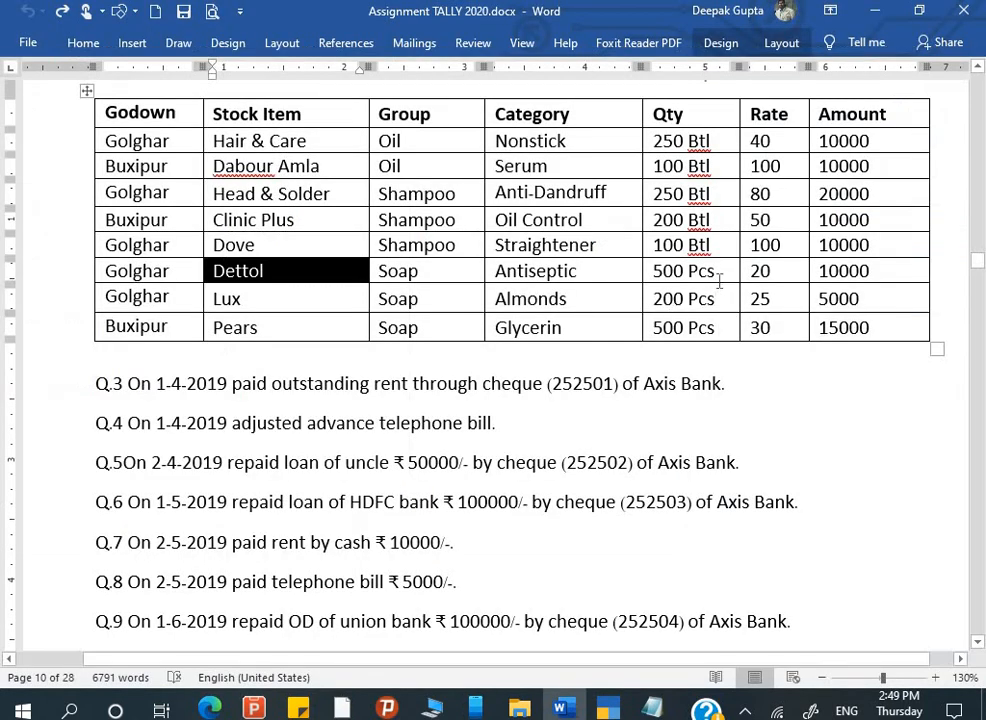
pyautogui.hotkey('alt', 'Tab')
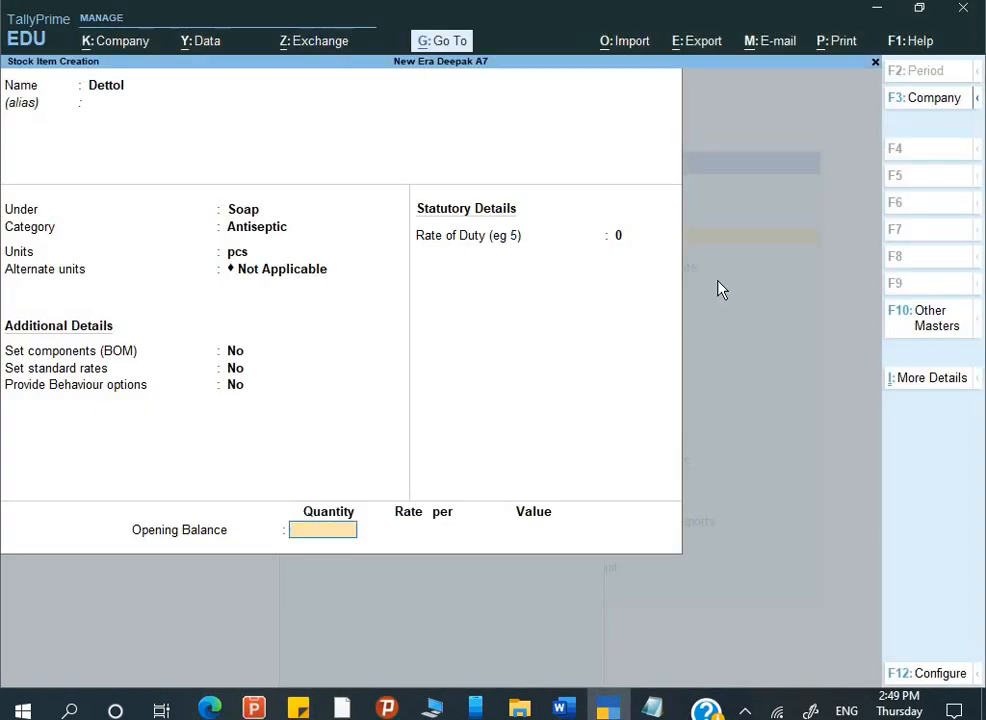
pyautogui.hotkey('alt', 'Tab')
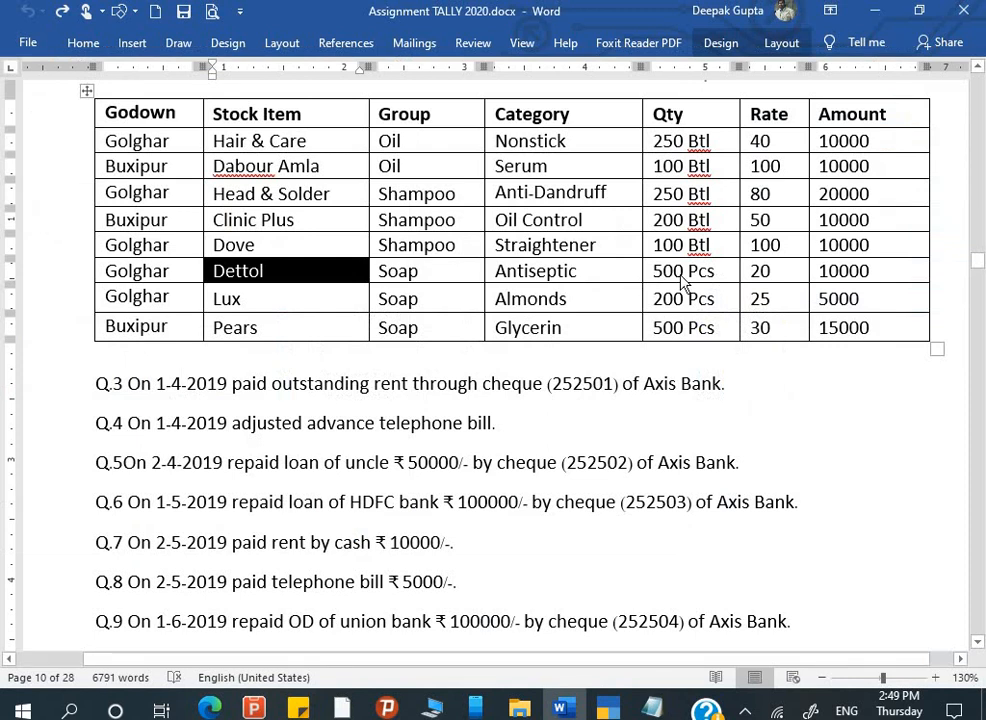
pyautogui.hotkey('alt', 'Tab')
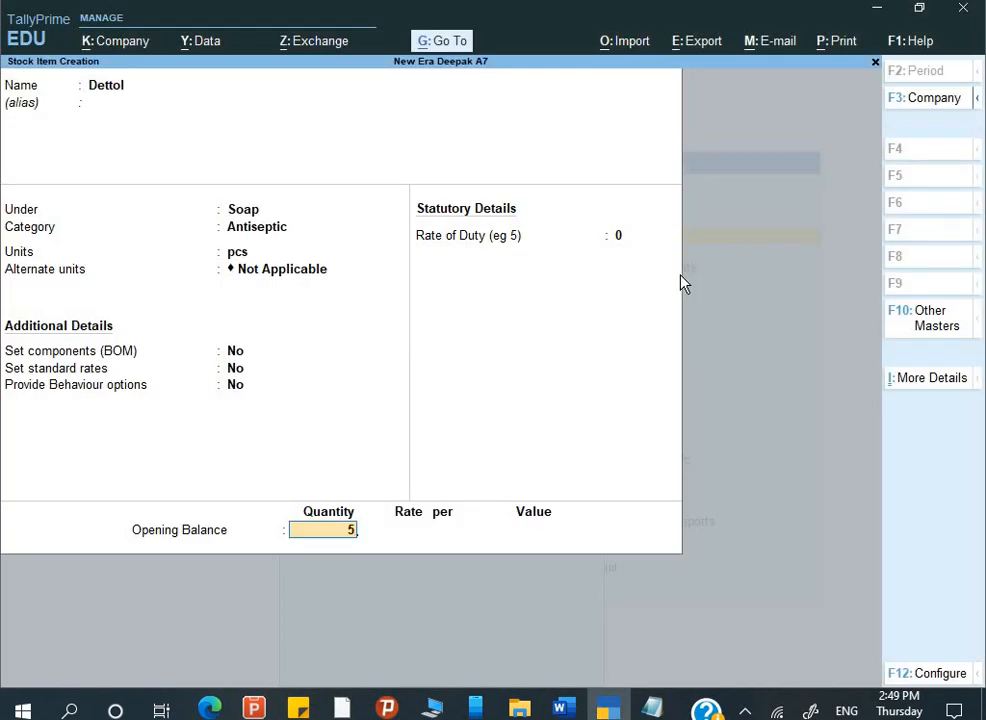
pyautogui.write('00')
pyautogui.press('Return')
pyautogui.press('Down')
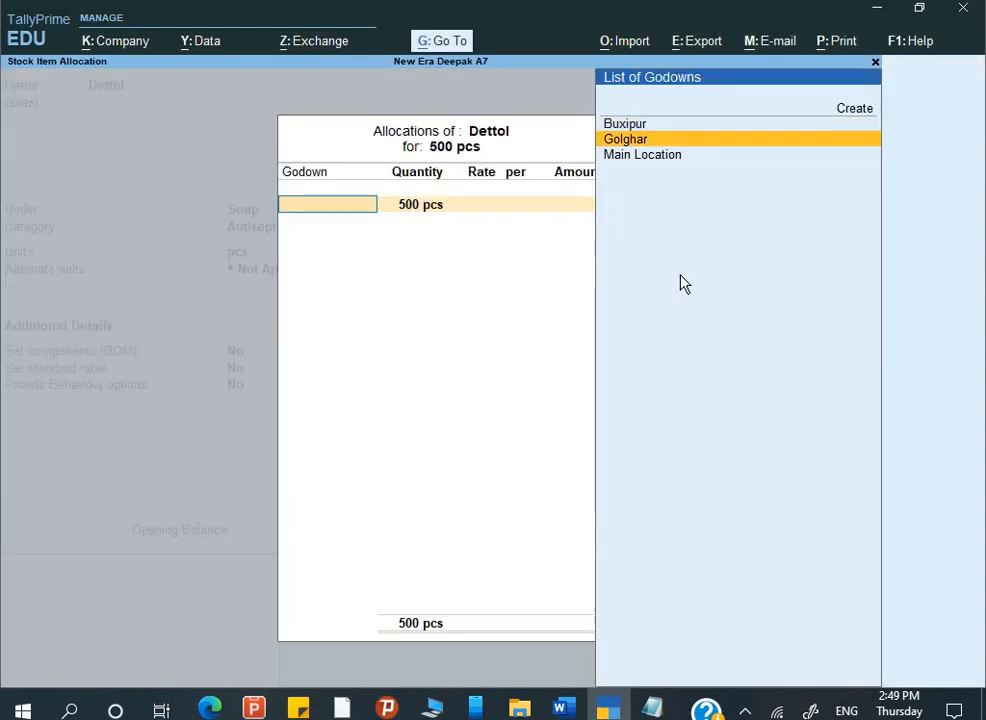
pyautogui.press('Return')
pyautogui.press('Return')
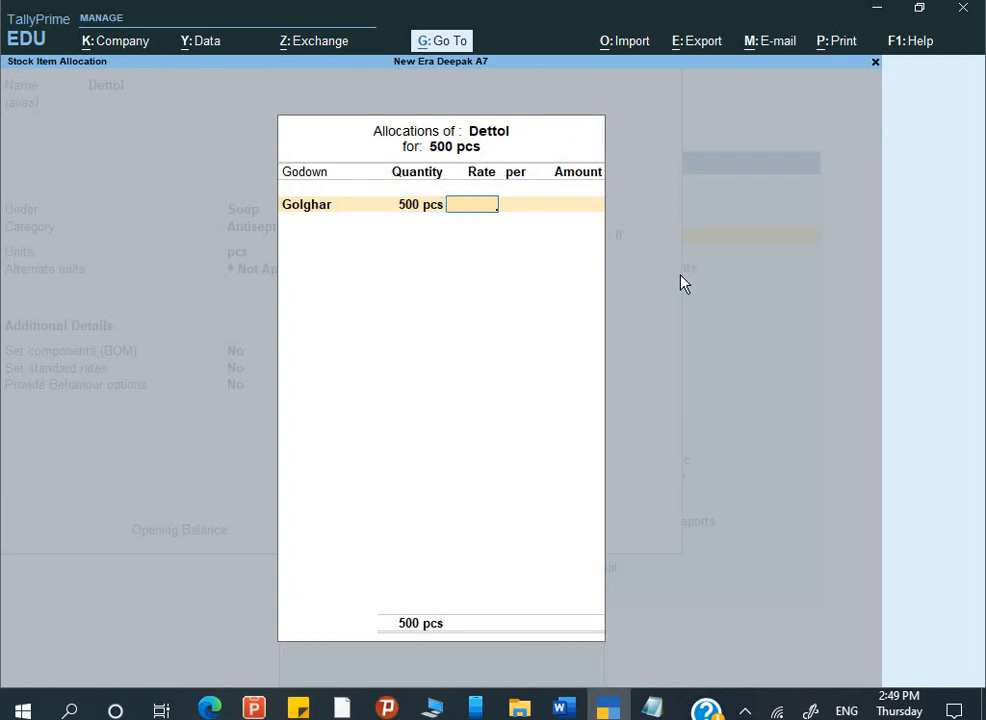
# Look up Dettol's rate in the Word table, set the allocation rate to 20 per pcs and save the stock item
pyautogui.hotkey('alt', 'Tab')
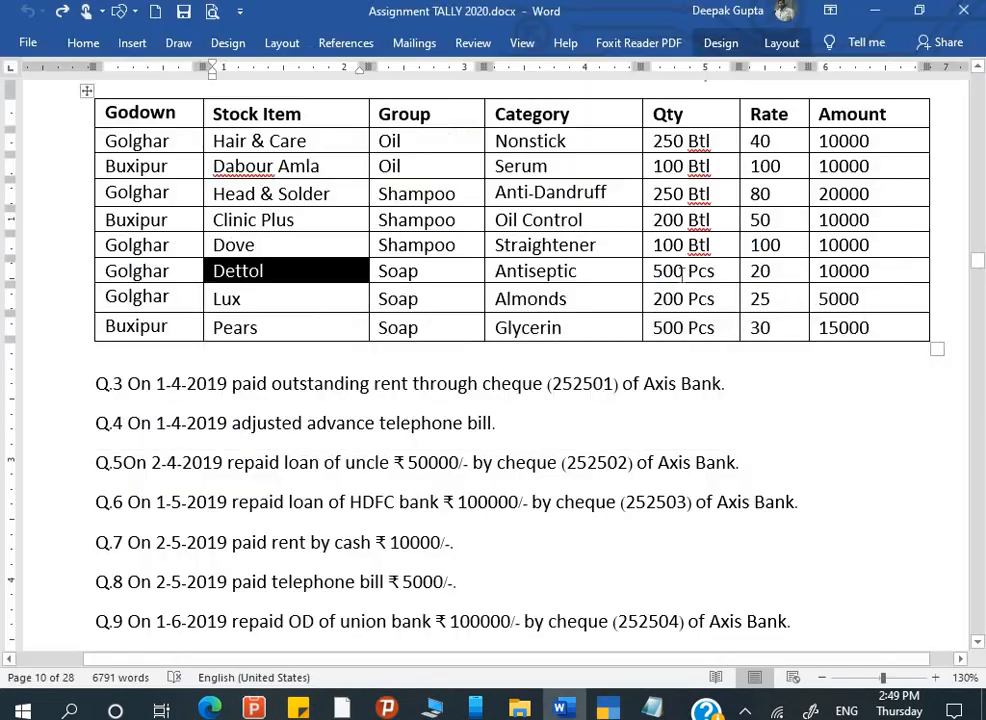
pyautogui.hotkey('alt', 'Tab')
pyautogui.write('20')
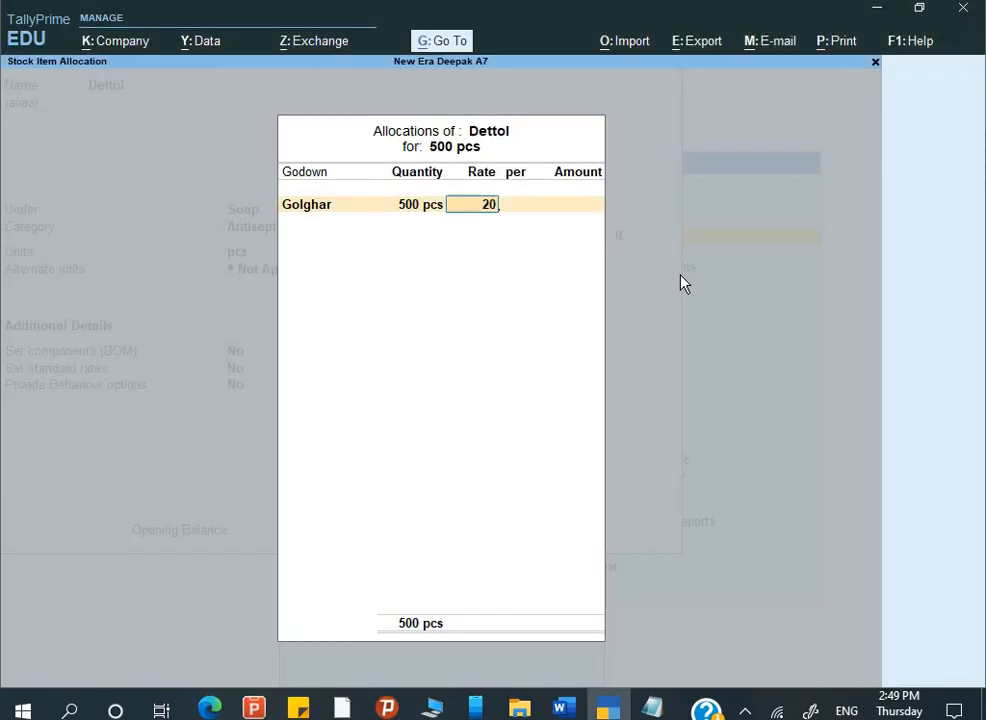
pyautogui.press('Return')
pyautogui.press('Return')
pyautogui.press('Return')
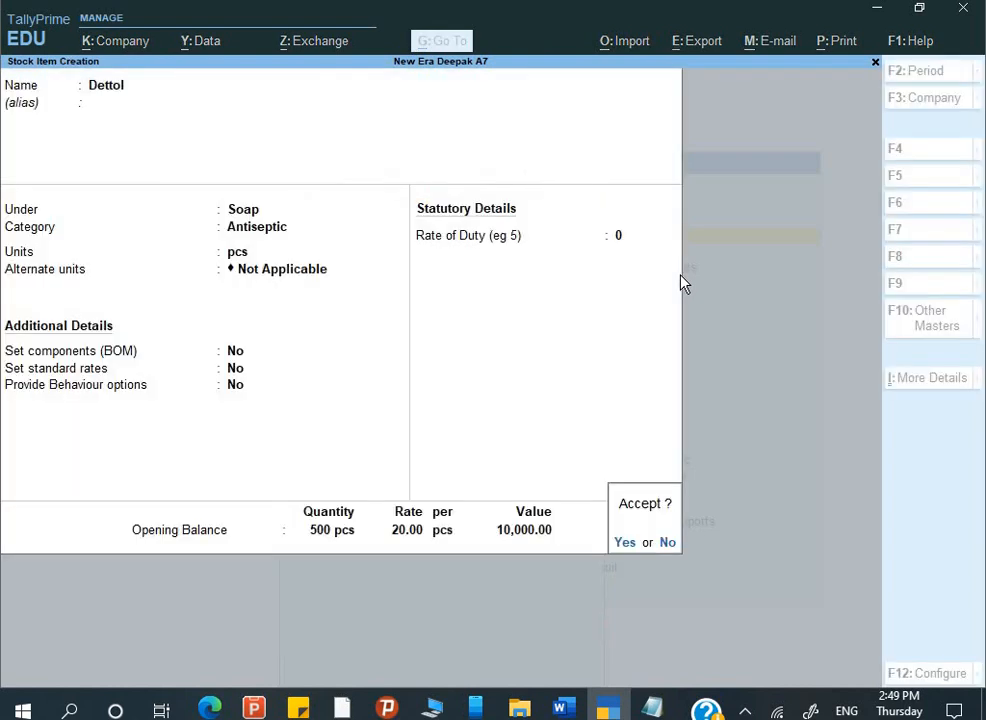
pyautogui.press('Return')
# Copy the name Lux from the Word table into a new stock item and place it under Soap
pyautogui.hotkey('alt', 'Tab')
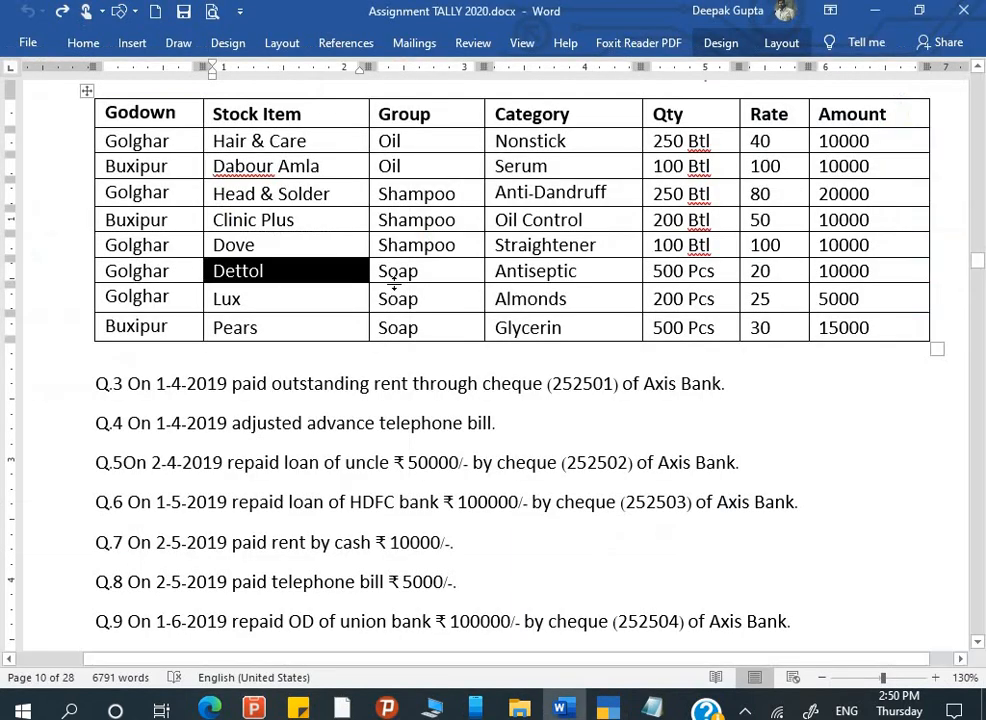
pyautogui.click(213, 306)
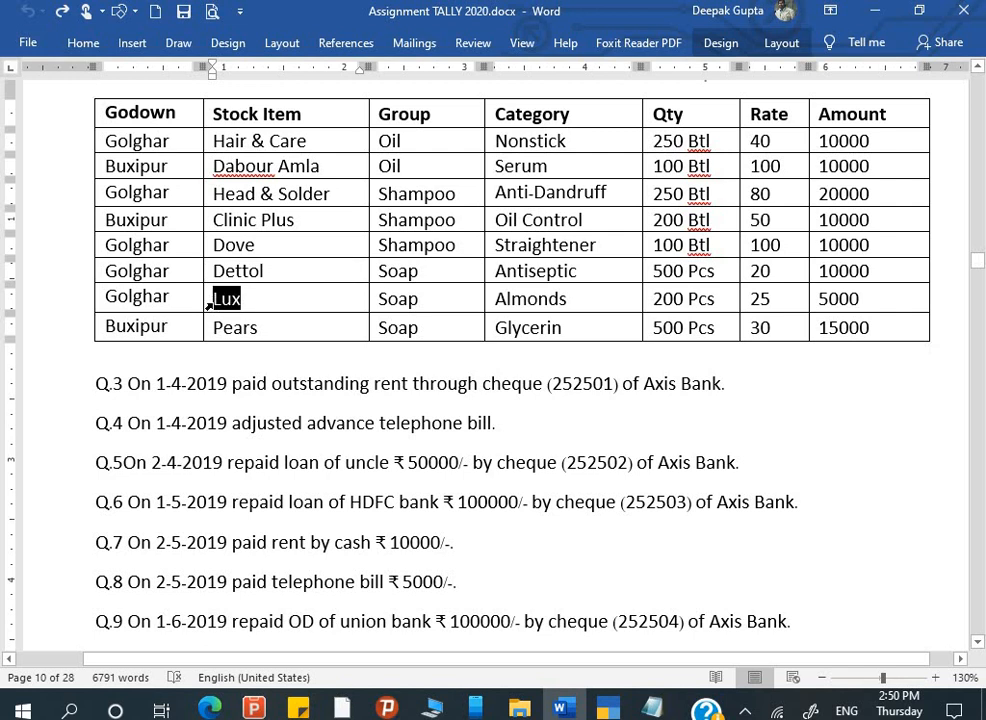
pyautogui.hotkey('ctrl', 'c')
pyautogui.hotkey('alt', 'Tab')
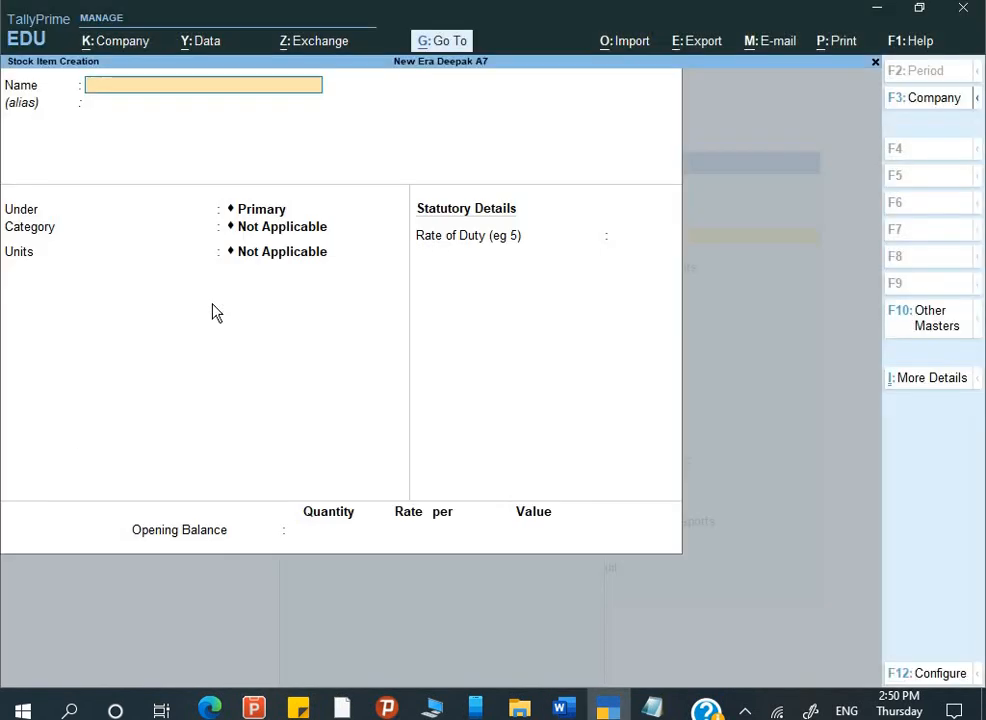
pyautogui.hotkey('ctrl', 'v')
pyautogui.press('Return')
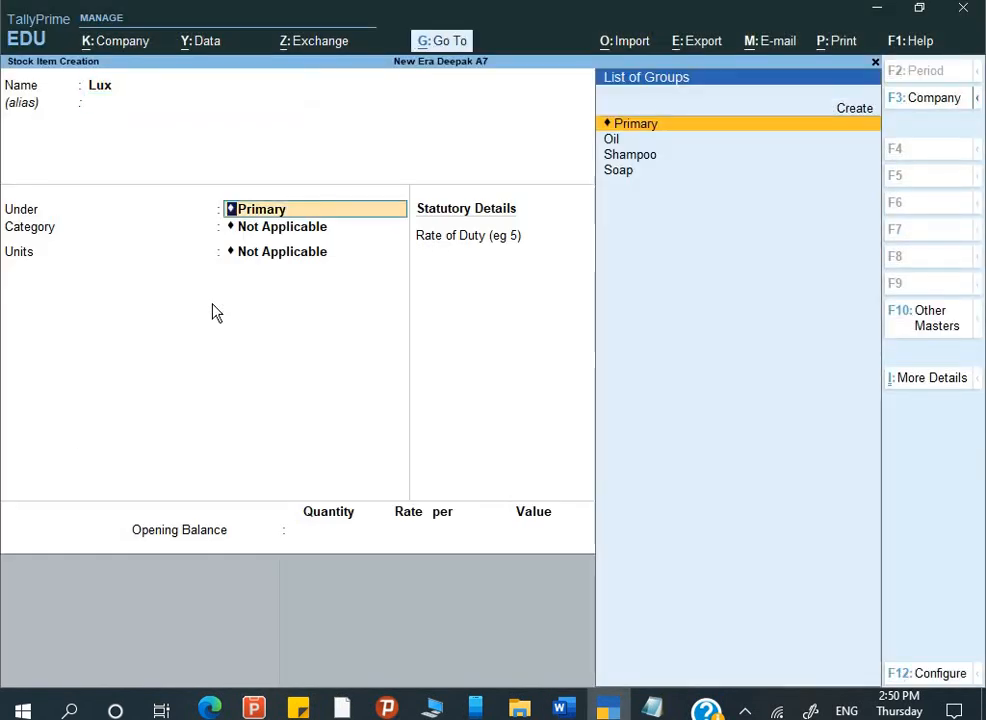
pyautogui.press('Down')
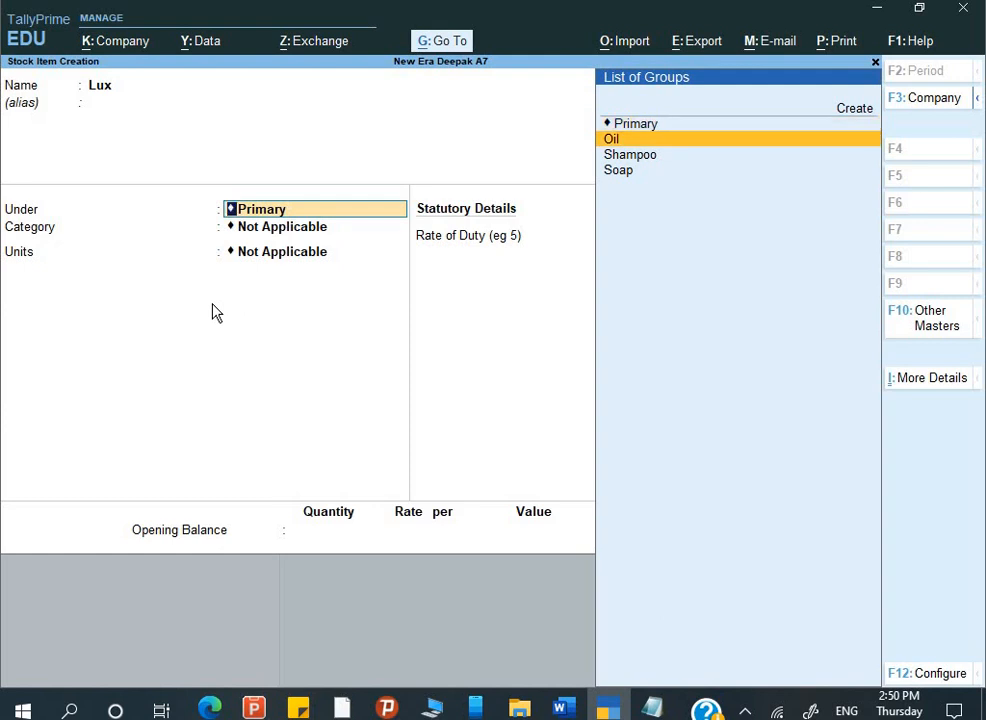
pyautogui.press('Down')
pyautogui.press('Down')
pyautogui.press('Return')
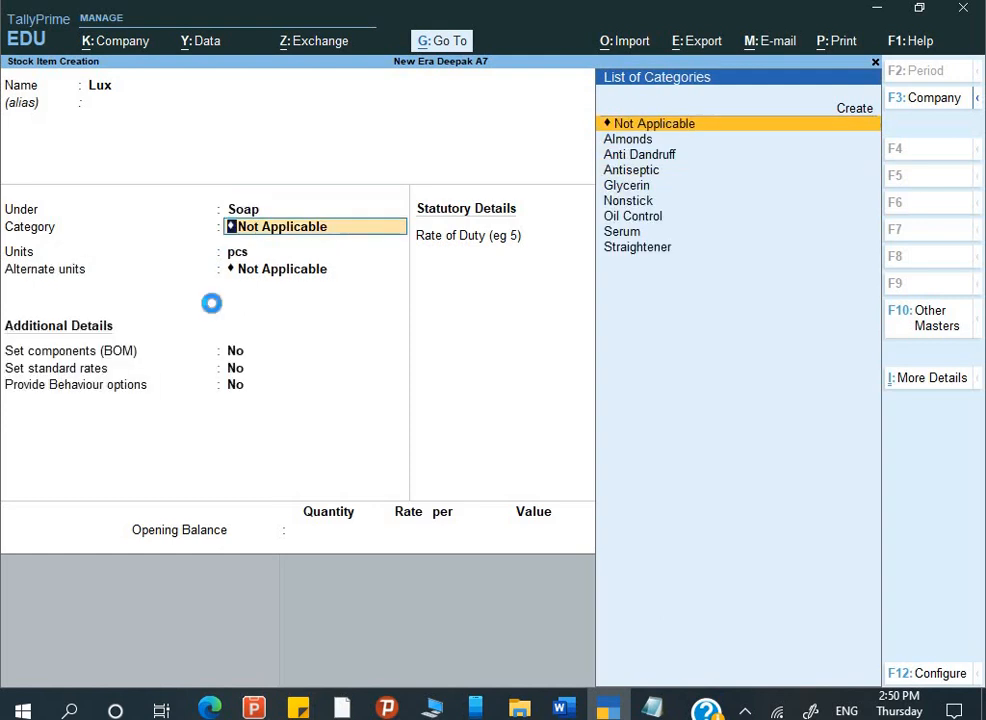
# Check Lux's category in the Word table, assign Almonds to the item and keep pcs as its unit
pyautogui.hotkey('alt', 'Tab')
pyautogui.hotkey('alt', 'Tab')
pyautogui.press('Down')
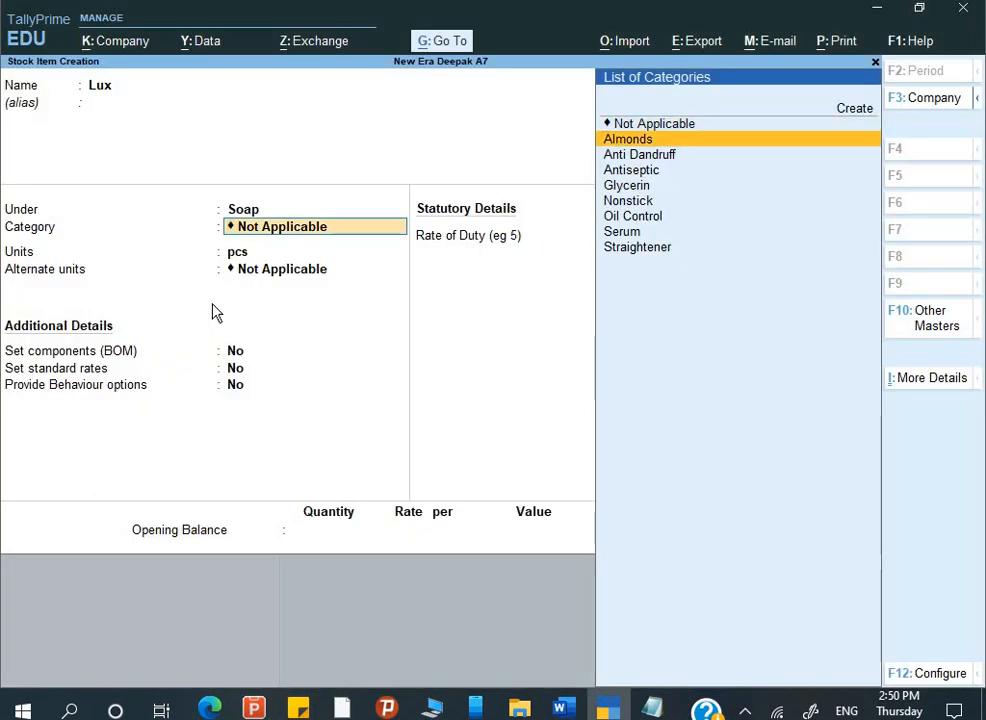
pyautogui.press('Return')
pyautogui.press('Return')
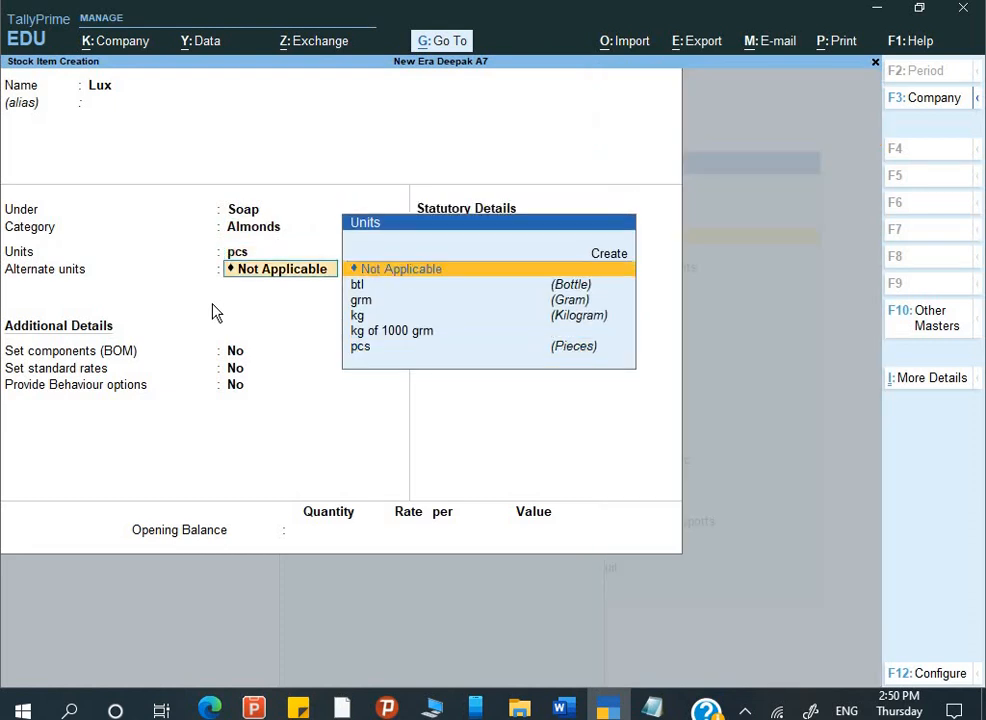
# Leave Lux without an alternate unit, keep all additional details at No and accept a duty rate of 0
pyautogui.press('Return')
pyautogui.press('Return')
pyautogui.press('Return')
pyautogui.press('Return')
pyautogui.press('Return')
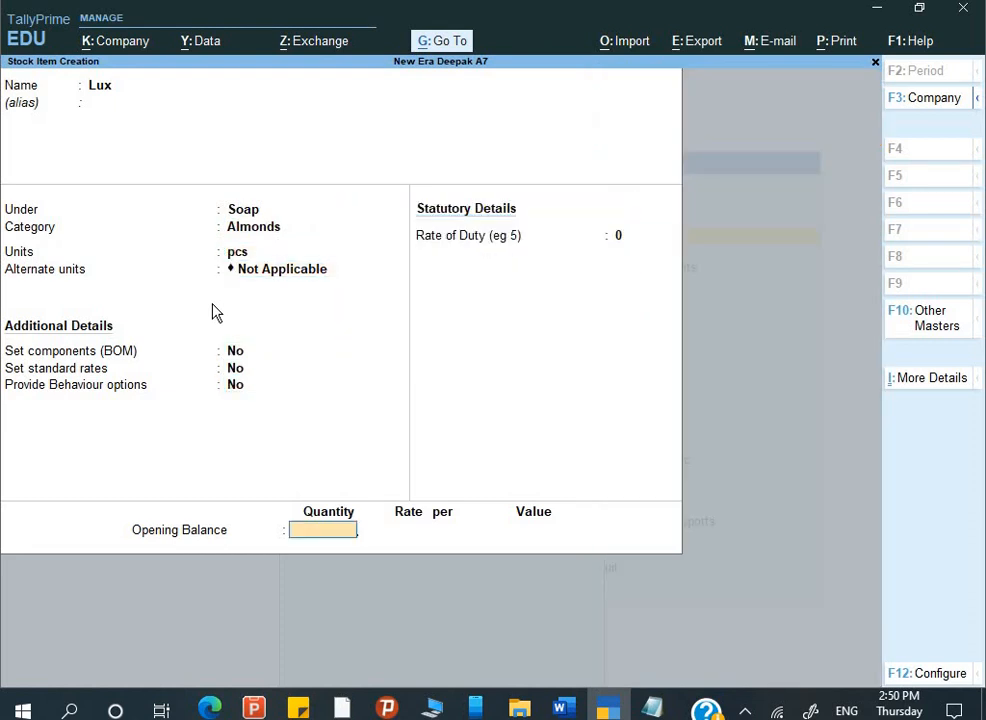
# Look up Lux's quantity in the Word table, set its opening quantity to 200 pcs and allocate it to the Golghar godown
pyautogui.hotkey('alt', 'Tab')
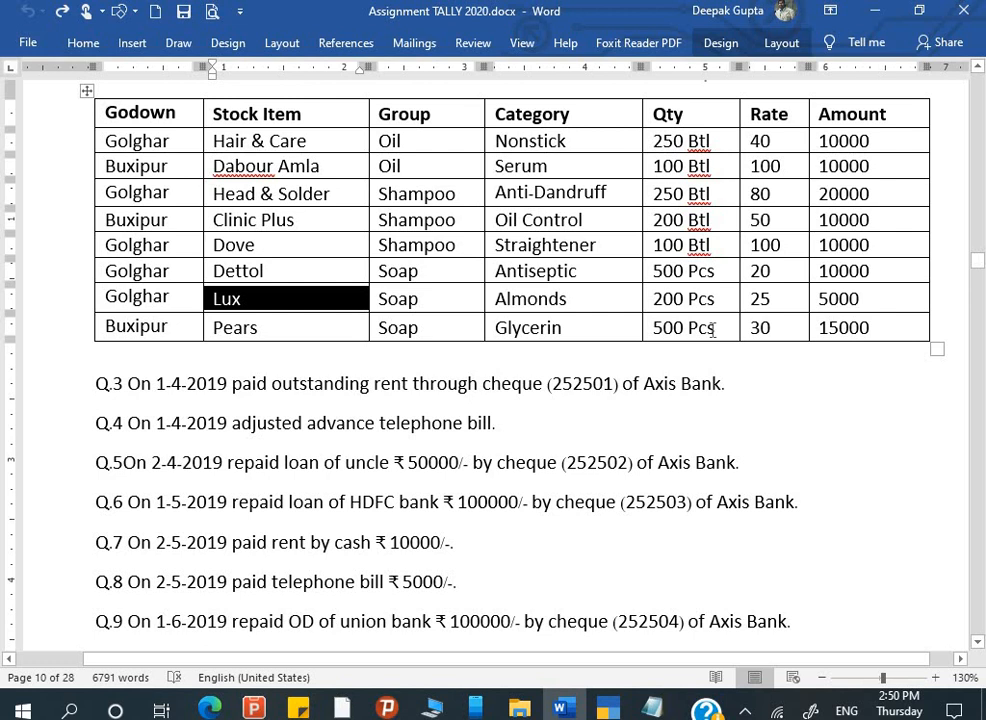
pyautogui.hotkey('alt', 'Tab')
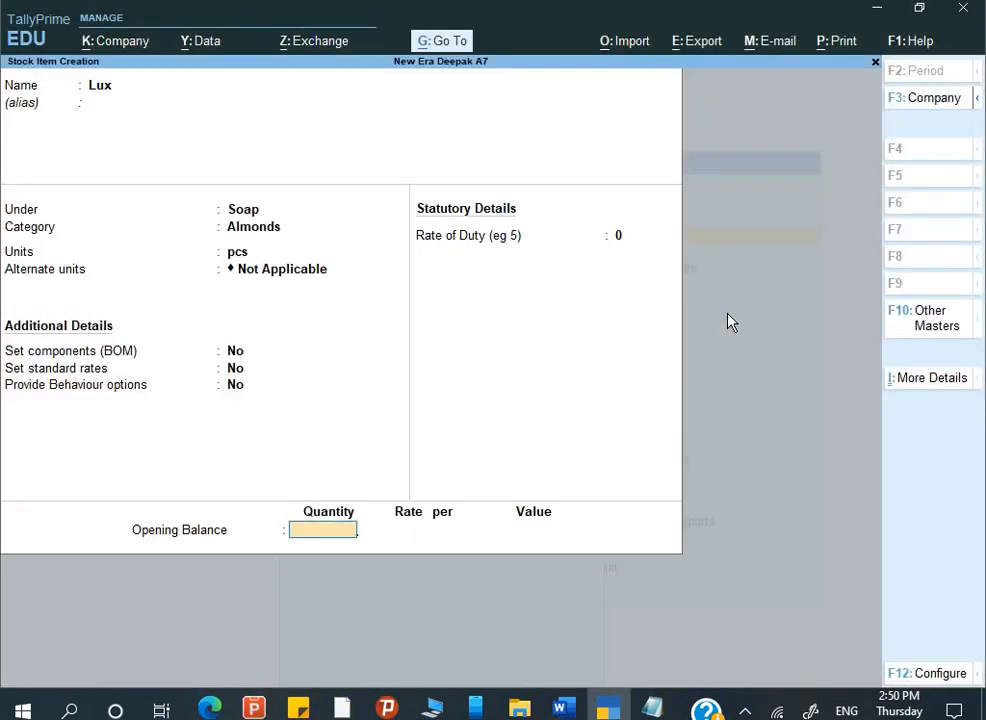
pyautogui.write('200')
pyautogui.press('Return')
pyautogui.press('Down')
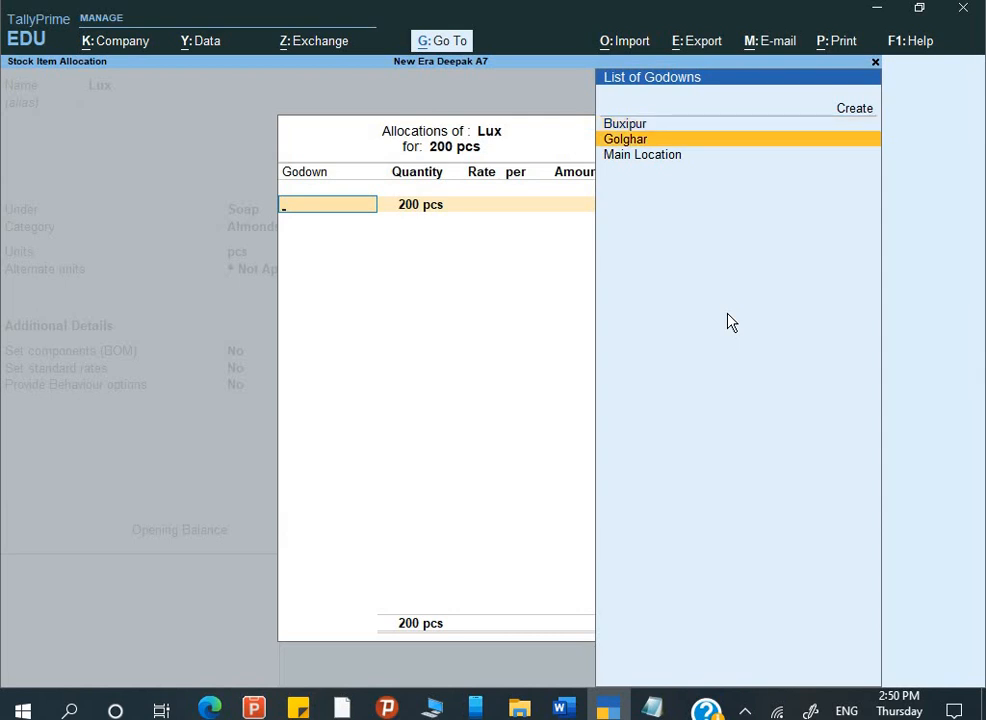
pyautogui.press('Return')
pyautogui.press('Return')
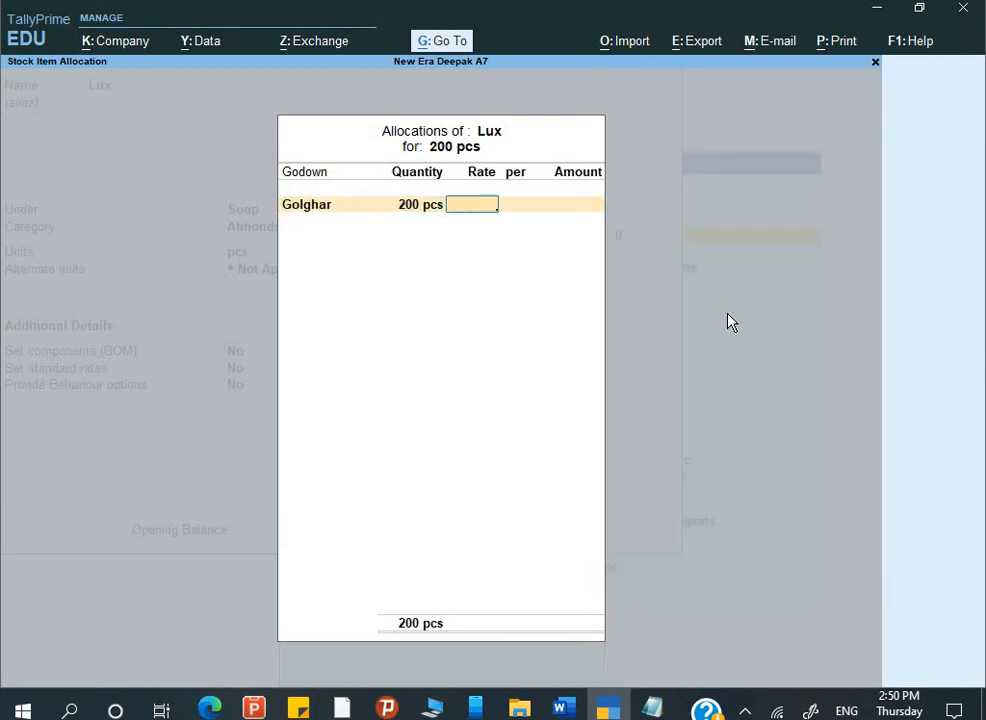
# Set Lux's allocation rate to 25 per pcs and save the stock item
pyautogui.write('25')
pyautogui.press('Return')
pyautogui.press('Return')
pyautogui.press('Return')
pyautogui.press('Return')
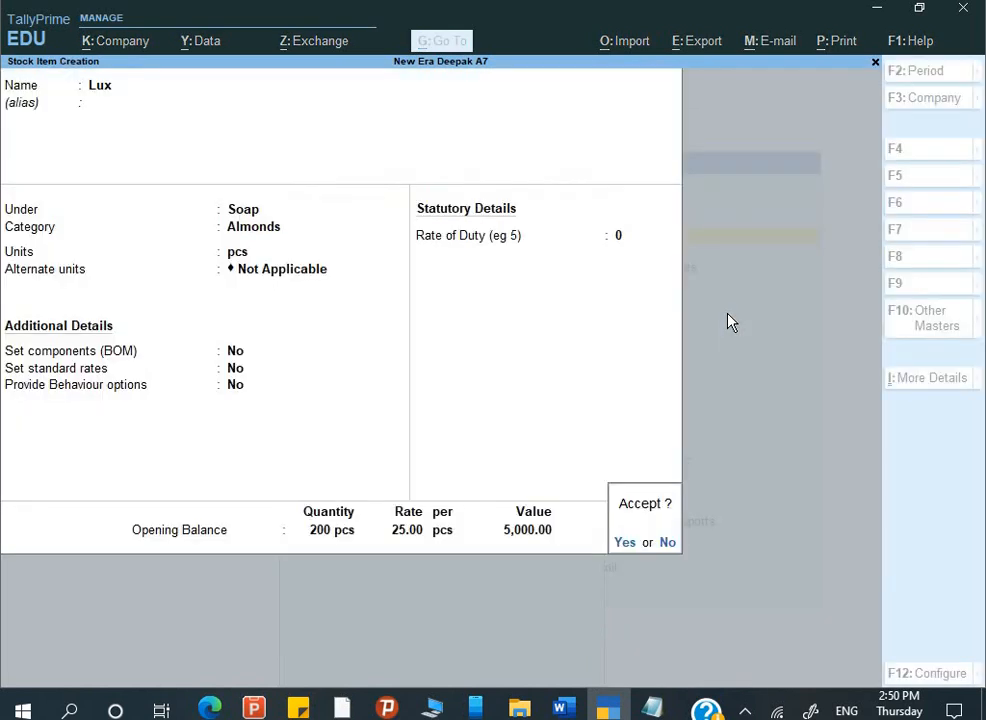
# Copy the name Pears from the Word table into a new stock item and place it under Soap
pyautogui.hotkey('alt', 'Tab')
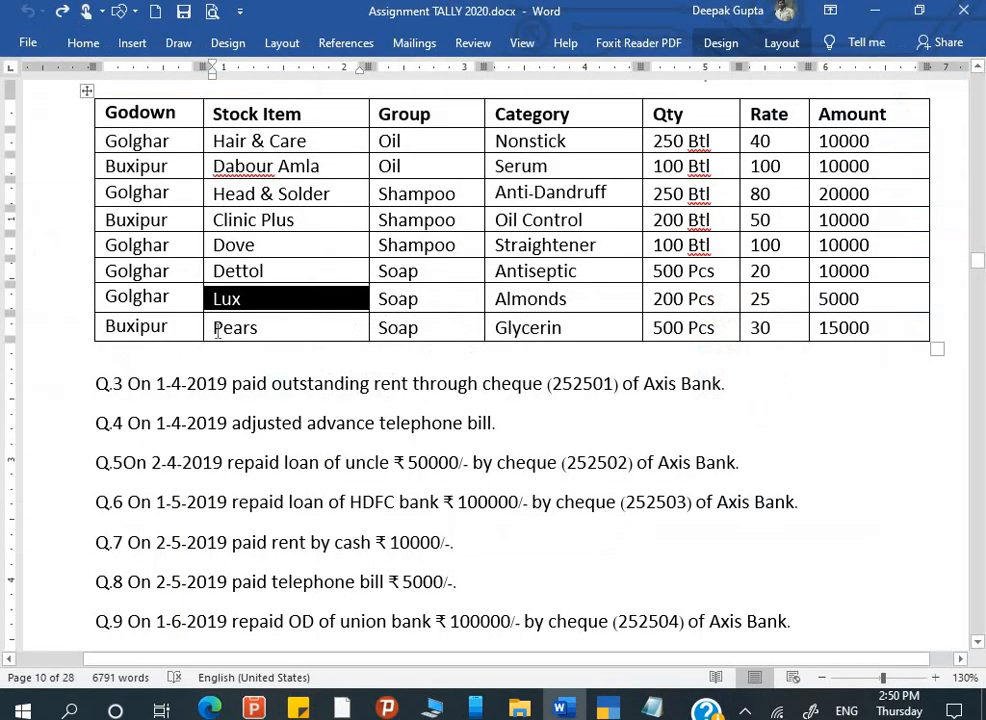
pyautogui.moveTo(257, 329); pyautogui.dragTo(209, 333)
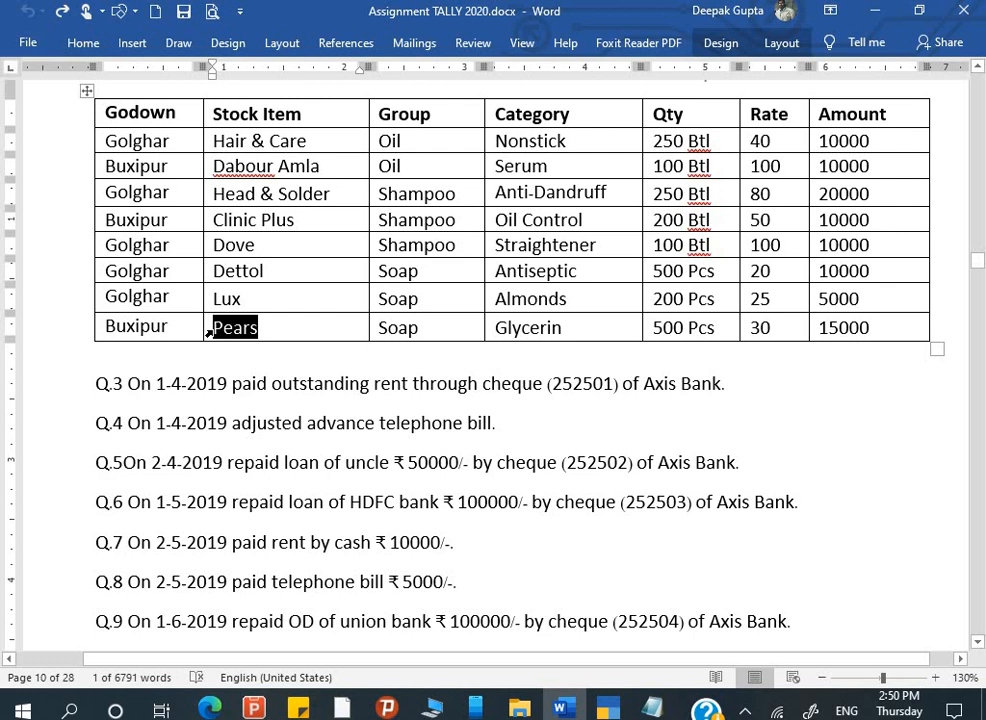
pyautogui.hotkey('alt', 'Tab')
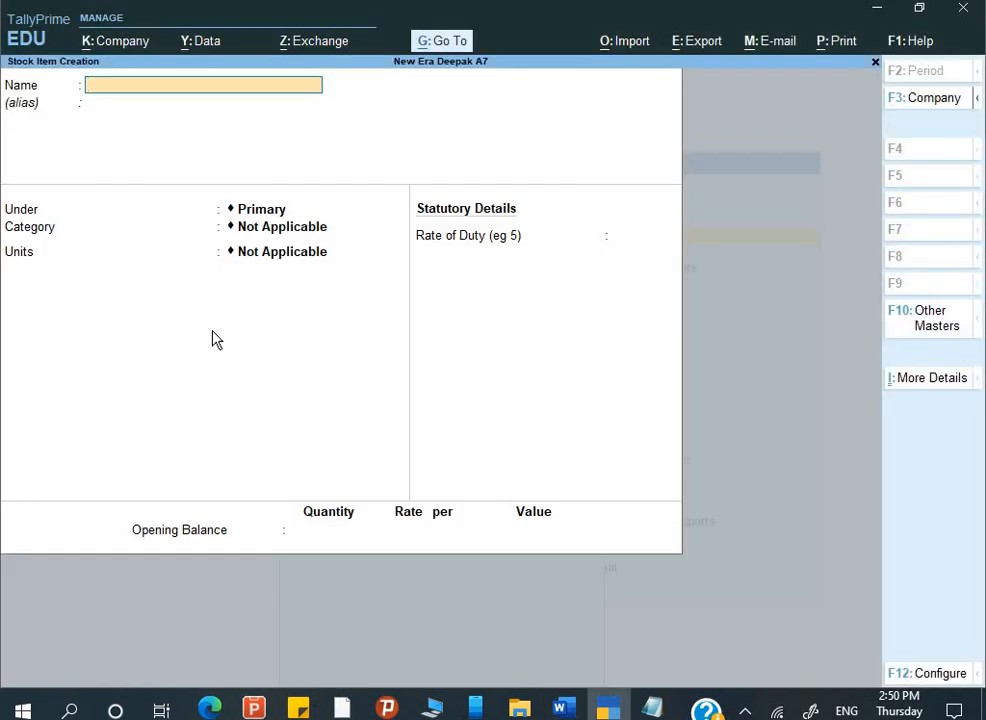
pyautogui.press('ctrl')
pyautogui.hotkey('ctrl', 'v')
pyautogui.press('Return')
pyautogui.press('Return')
pyautogui.press('Down')
pyautogui.press('Down')
pyautogui.press('Down')
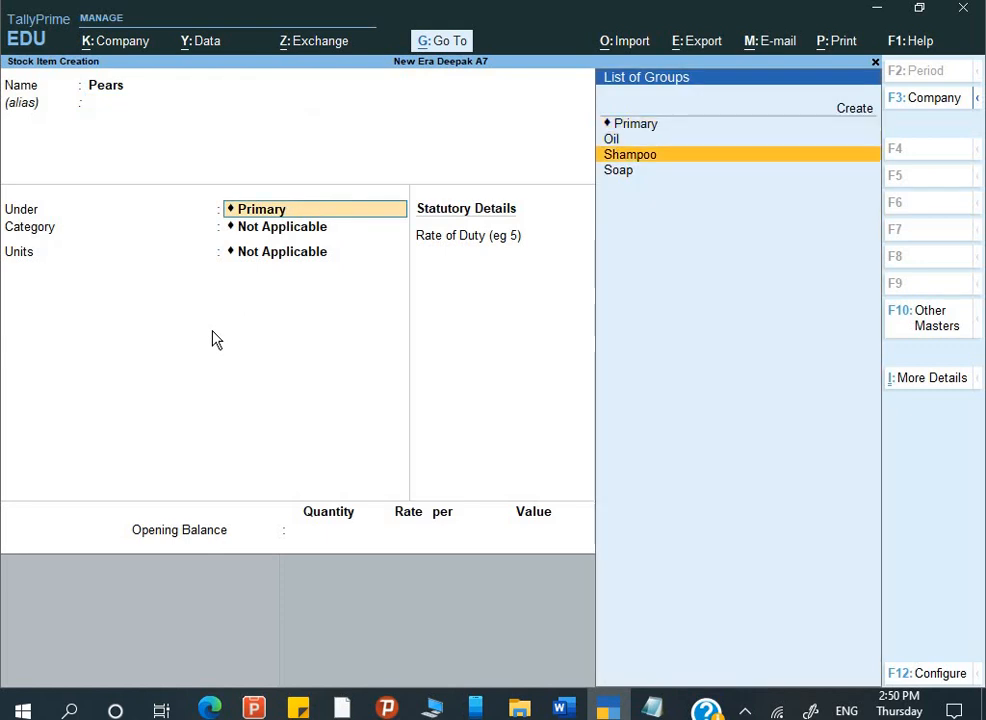
pyautogui.press('Return')
# Check Pears's category in the Word table, assign Glycerin to the item and keep pcs as its unit
pyautogui.hotkey('alt', 'Tab')
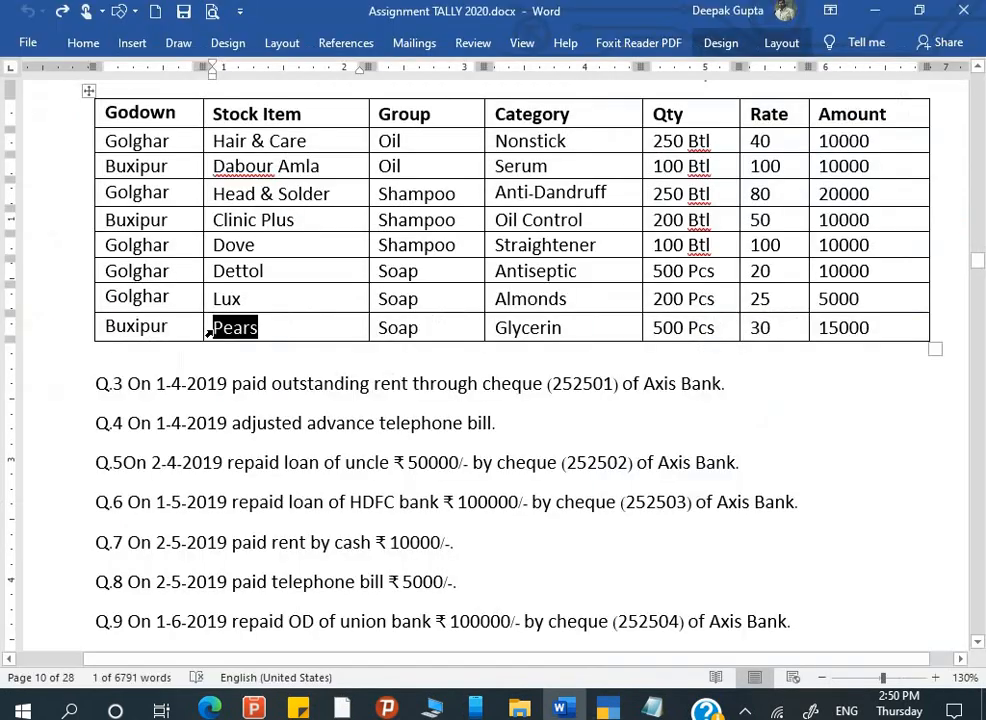
pyautogui.hotkey('alt', 'Tab')
pyautogui.press('Down')
pyautogui.press('Down')
pyautogui.press('Down')
pyautogui.press('Down')
pyautogui.press('Return')
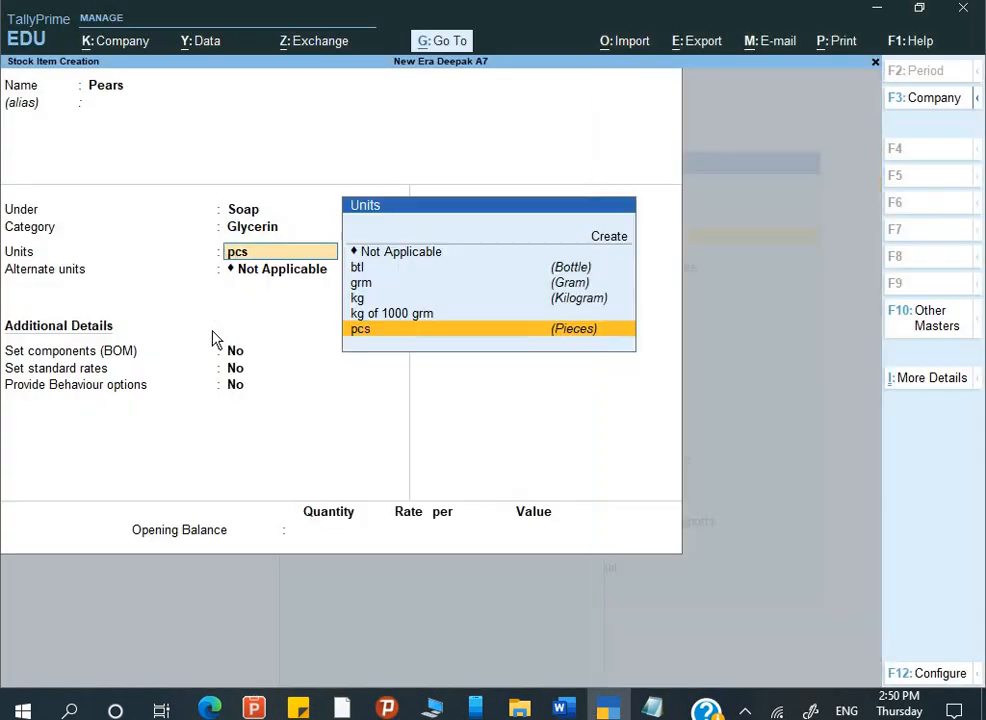
pyautogui.press('Return')
# Leave Pears without an alternate unit, keep all additional details at No and accept a duty rate of 0
pyautogui.press('Return')
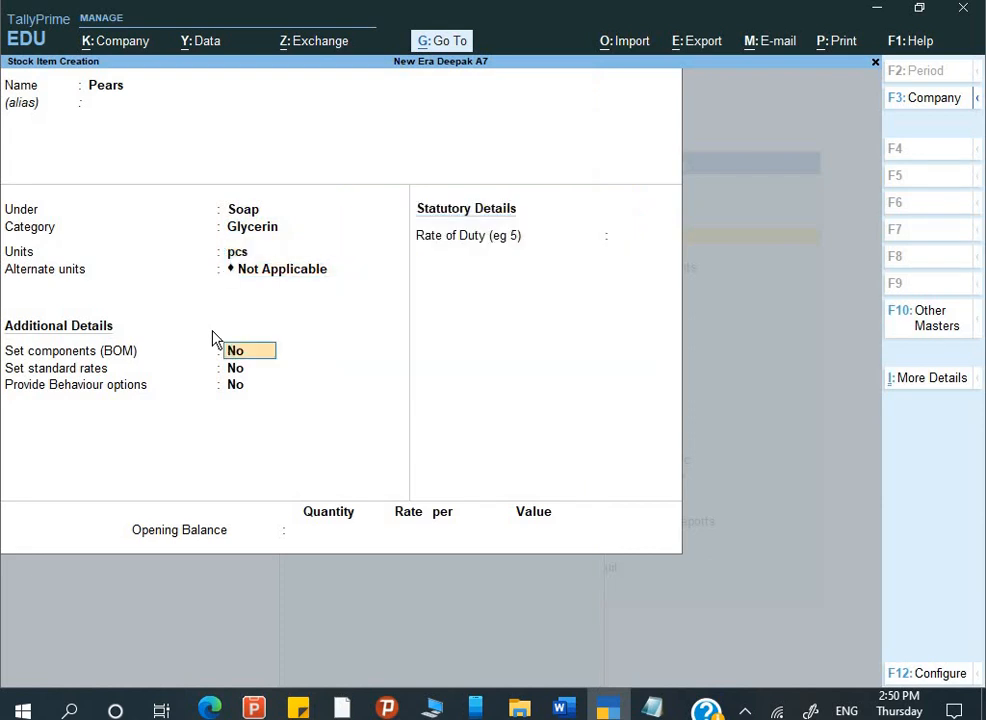
pyautogui.press('Return')
pyautogui.press('Return')
pyautogui.press('Return')
pyautogui.press('Return')
# Check Pears's quantity in the Word table, enter an opening balance of 500 pcs and allocate it to the Buxipur godown
pyautogui.hotkey('alt', 'Tab')
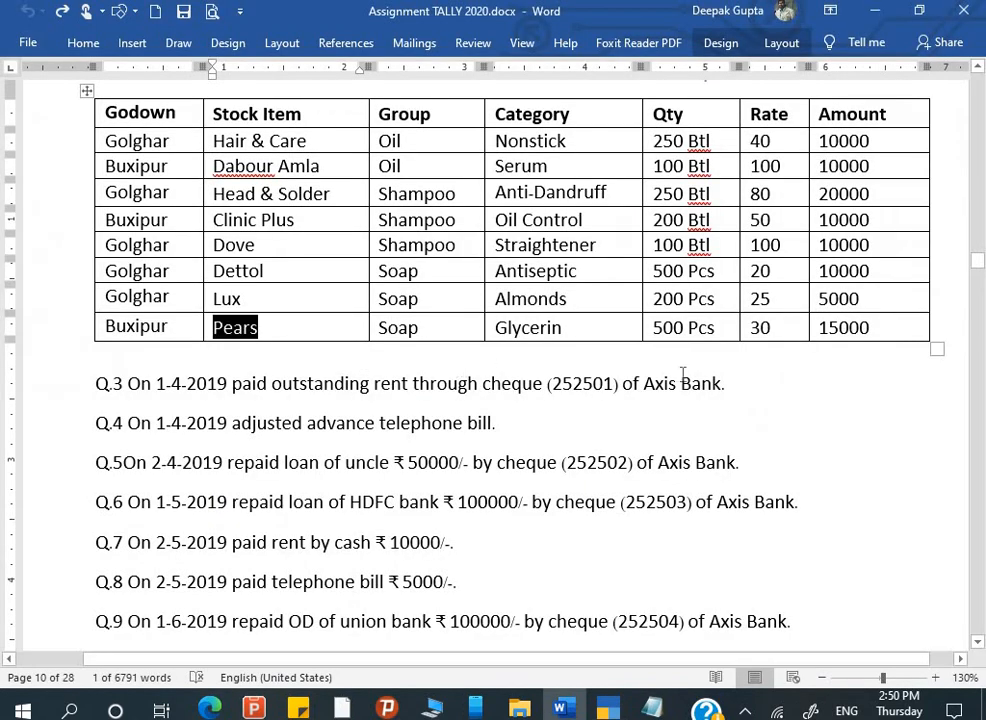
pyautogui.hotkey('alt', 'Tab')
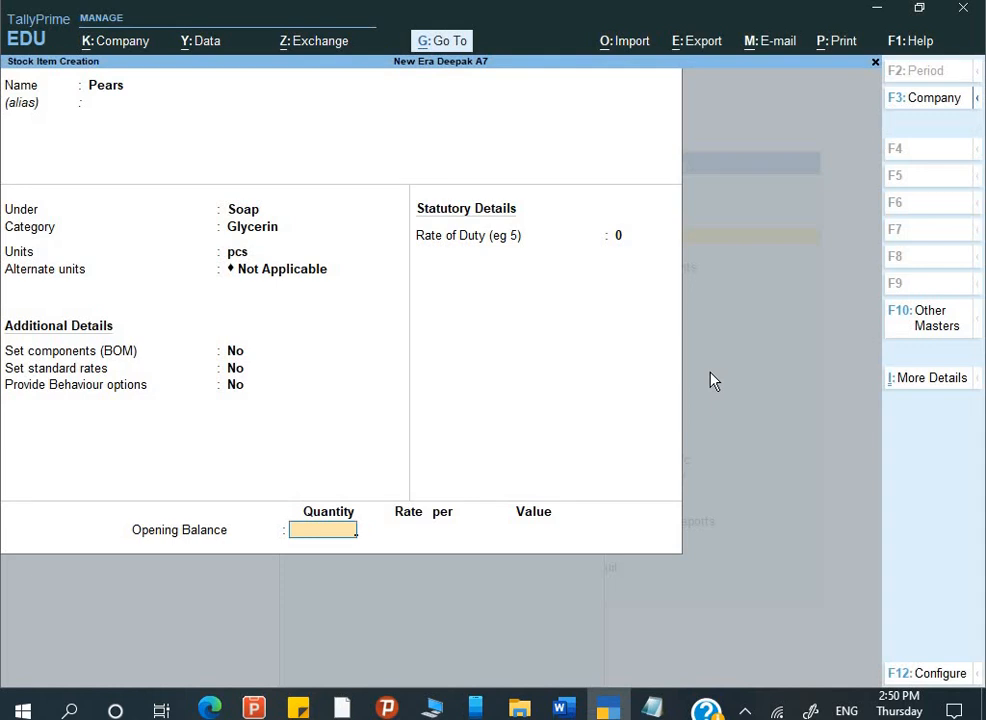
pyautogui.write('500')
pyautogui.press('Return')
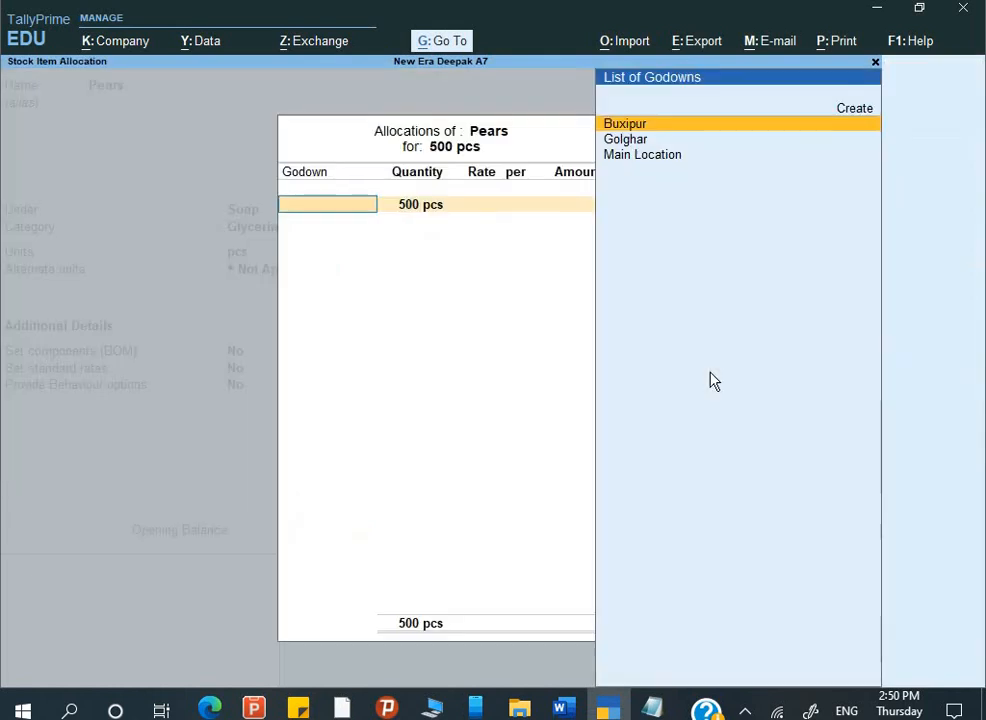
pyautogui.press('Return')
pyautogui.press('Return')
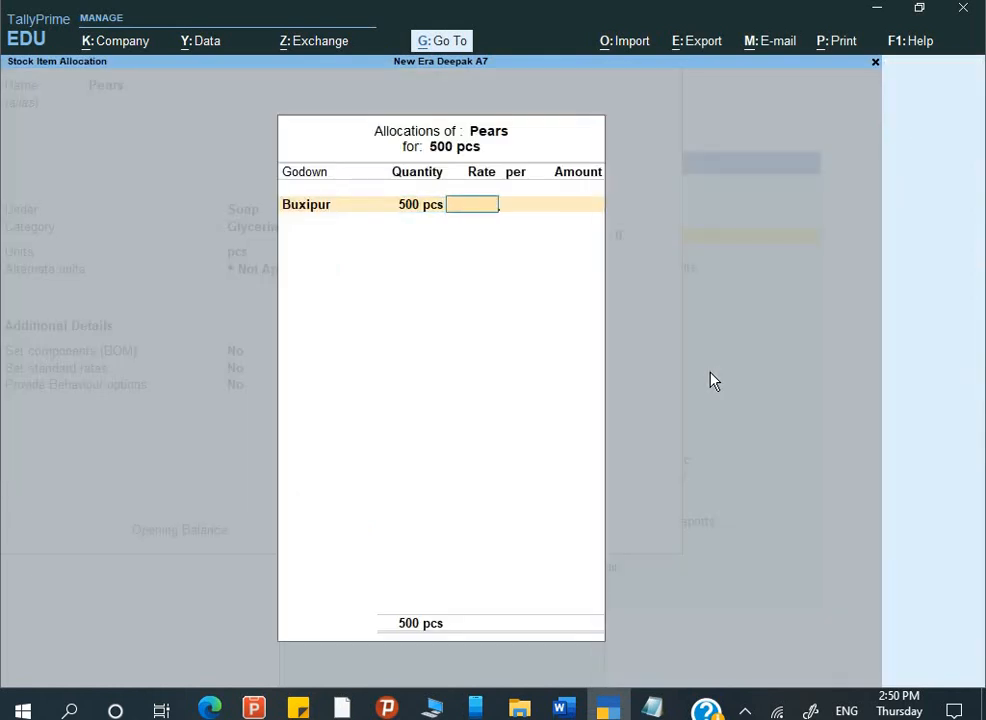
# Set Pears's allocation rate to 30 per pcs, check the amount against the Word table and save the stock item
pyautogui.press('Return')
pyautogui.press('Return')
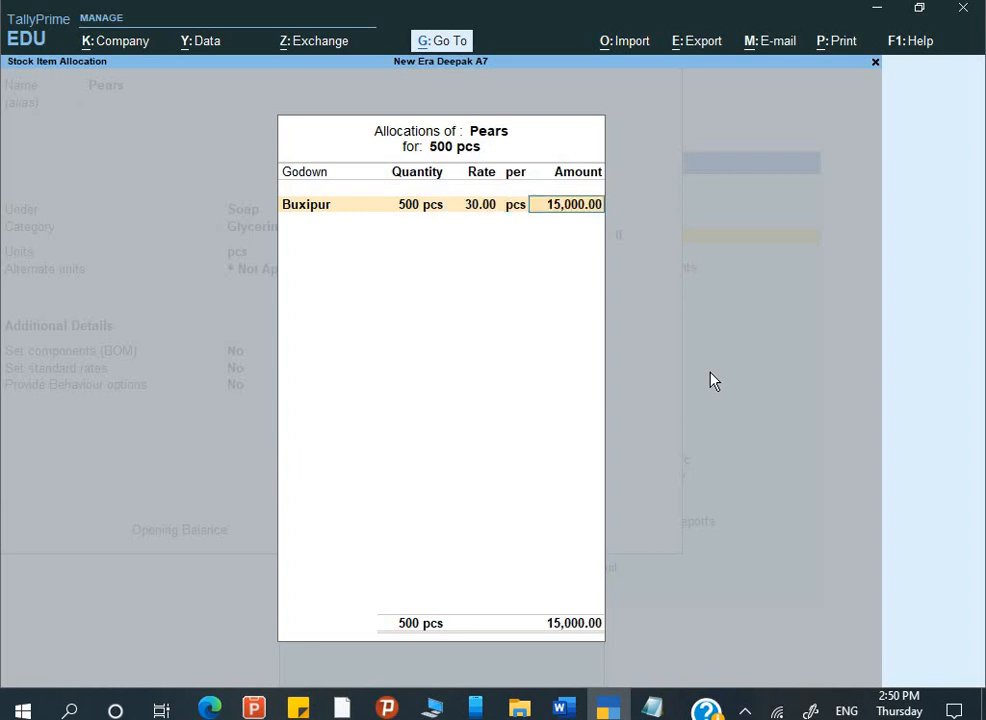
pyautogui.press('Return')
pyautogui.hotkey('alt', 'Tab')
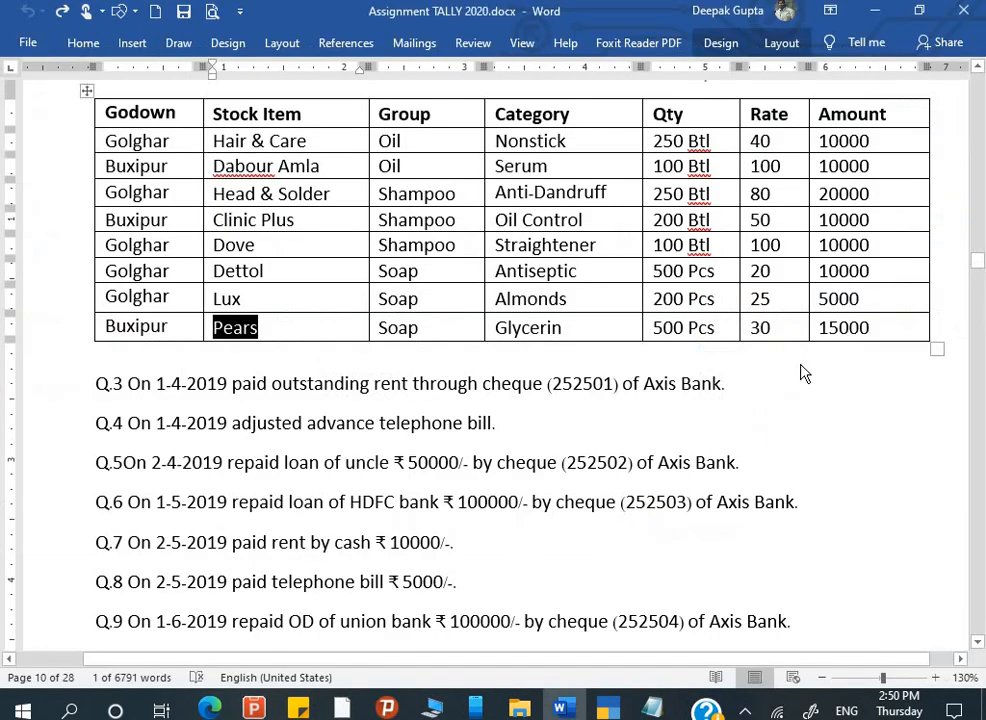
pyautogui.hotkey('alt', 'Tab')
pyautogui.press('Return')
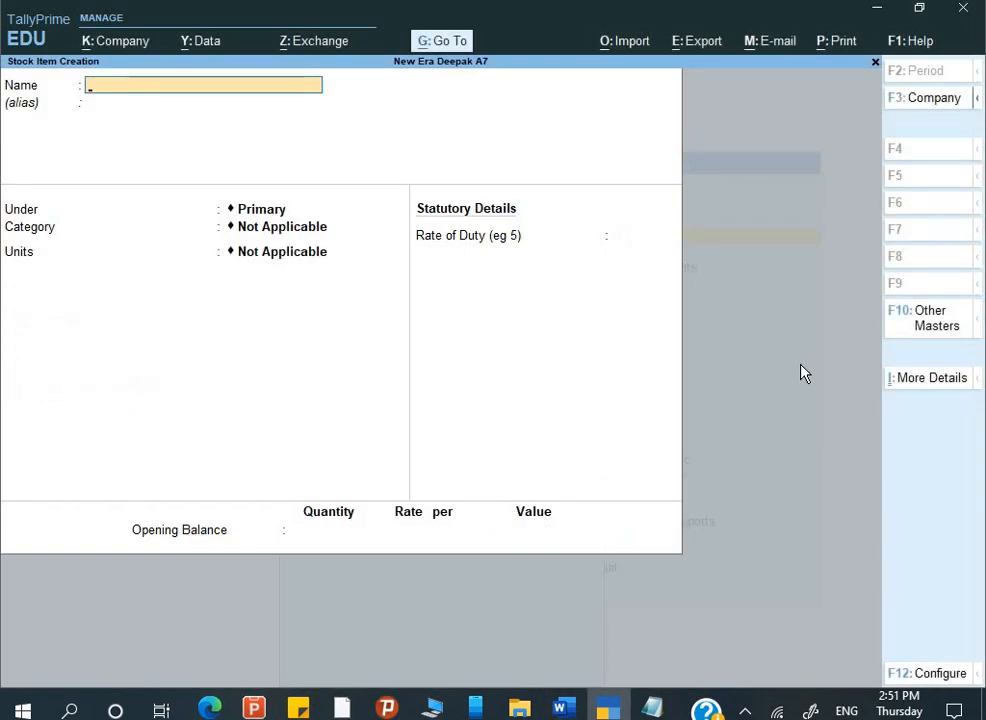
# Leave stock item creation and open the company's balance sheet
pyautogui.press('Escape')
pyautogui.press('Return')
pyautogui.press('Escape')
pyautogui.press('Escape')
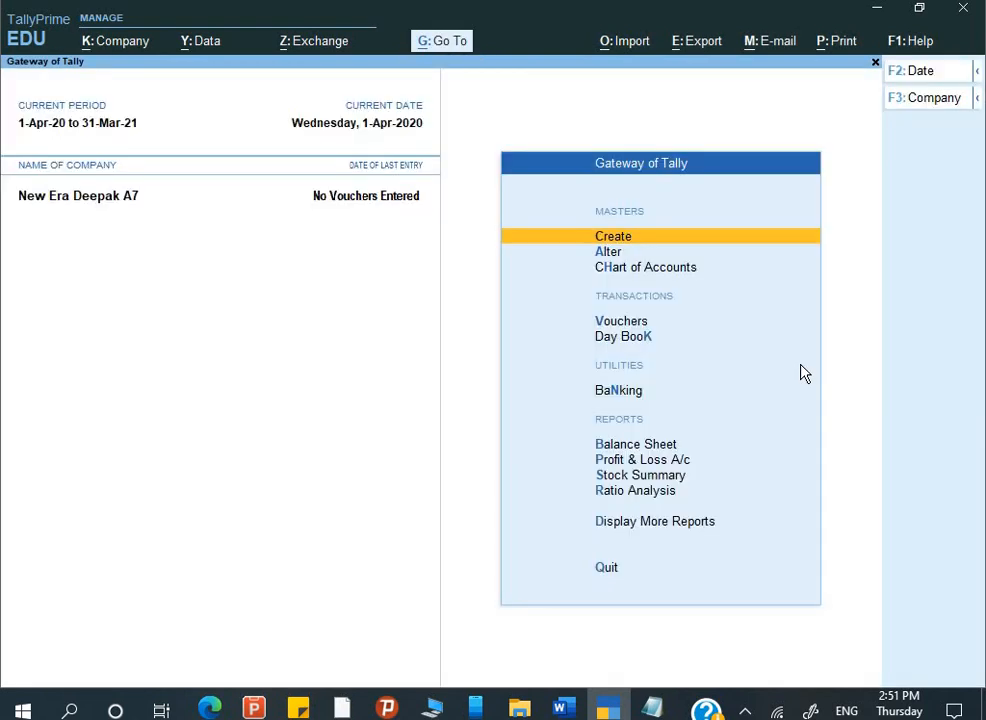
pyautogui.press('Down')
pyautogui.press('Down')
pyautogui.press('Down')
pyautogui.press('Down')
pyautogui.press('Down')
pyautogui.press('Down')
pyautogui.press('Down')
pyautogui.press('Up')
pyautogui.press('Return')
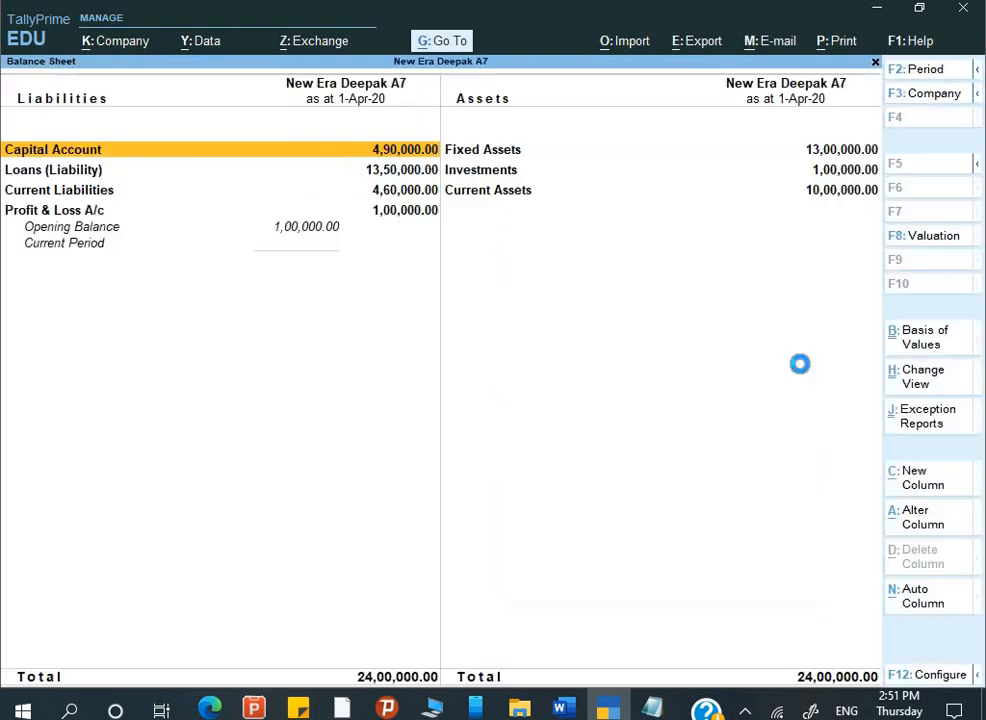
# Show the balance sheet in detail and drill down from Closing Stock under Current Assets to the stock summary
pyautogui.hotkey('alt', 'F5')
pyautogui.press('Right')
pyautogui.press('Down')
pyautogui.press('Down')
pyautogui.press('Down')
pyautogui.press('Down')
pyautogui.press('Down')
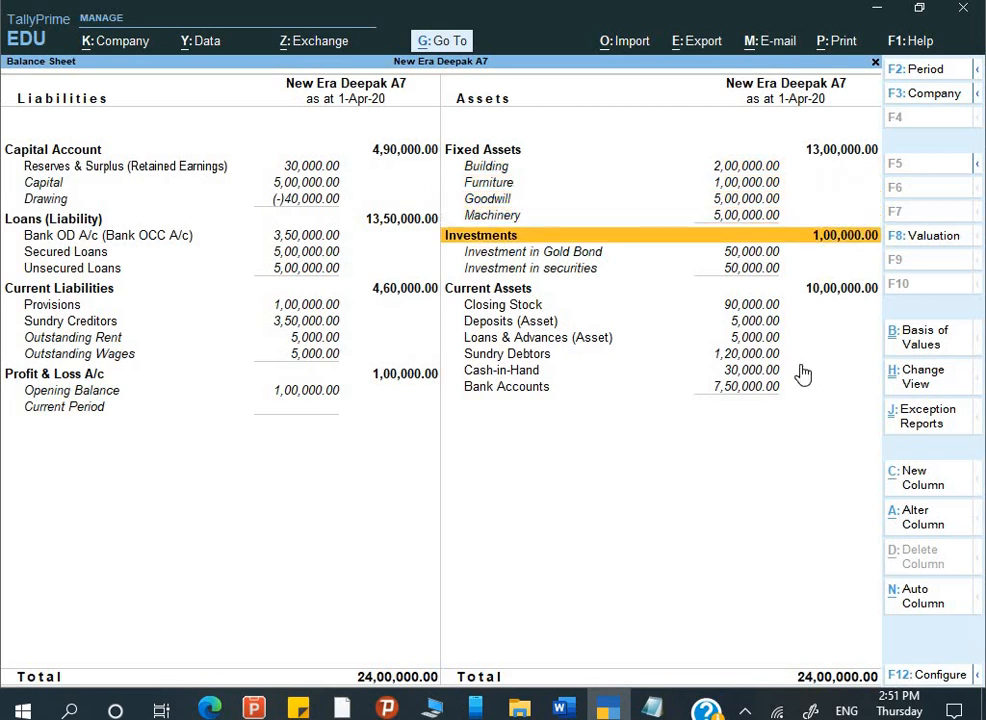
pyautogui.press('Down')
pyautogui.press('Down')
pyautogui.press('Down')
pyautogui.press('Down')
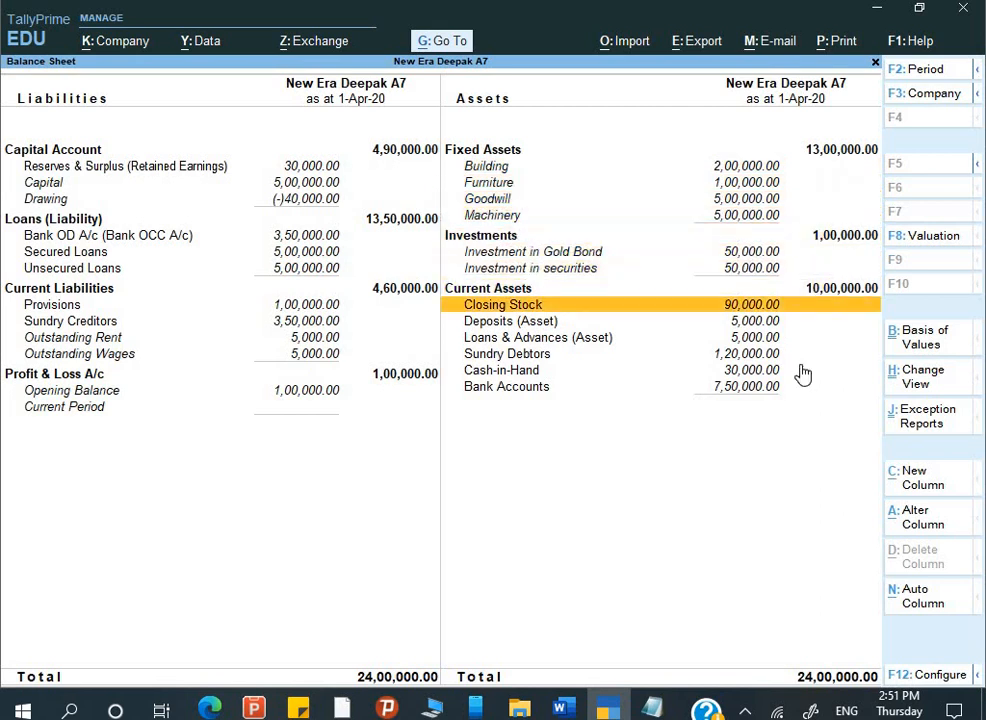
pyautogui.press('Return')
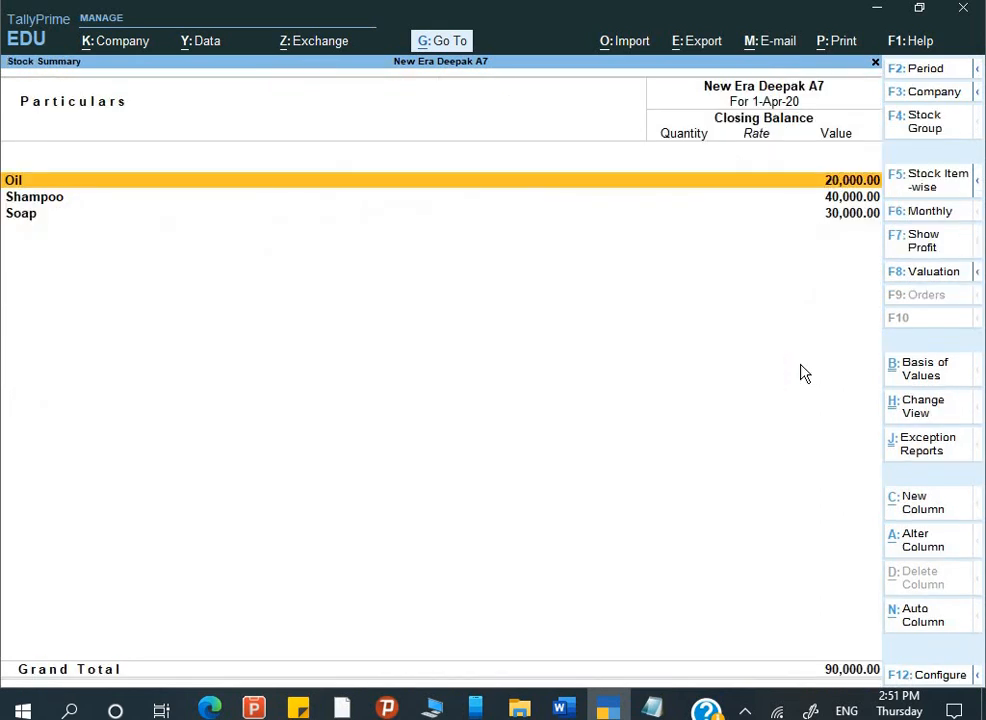
# Open the Shampoo group in the stock summary and examine the quantity, rate and value of each item
pyautogui.press('Down')
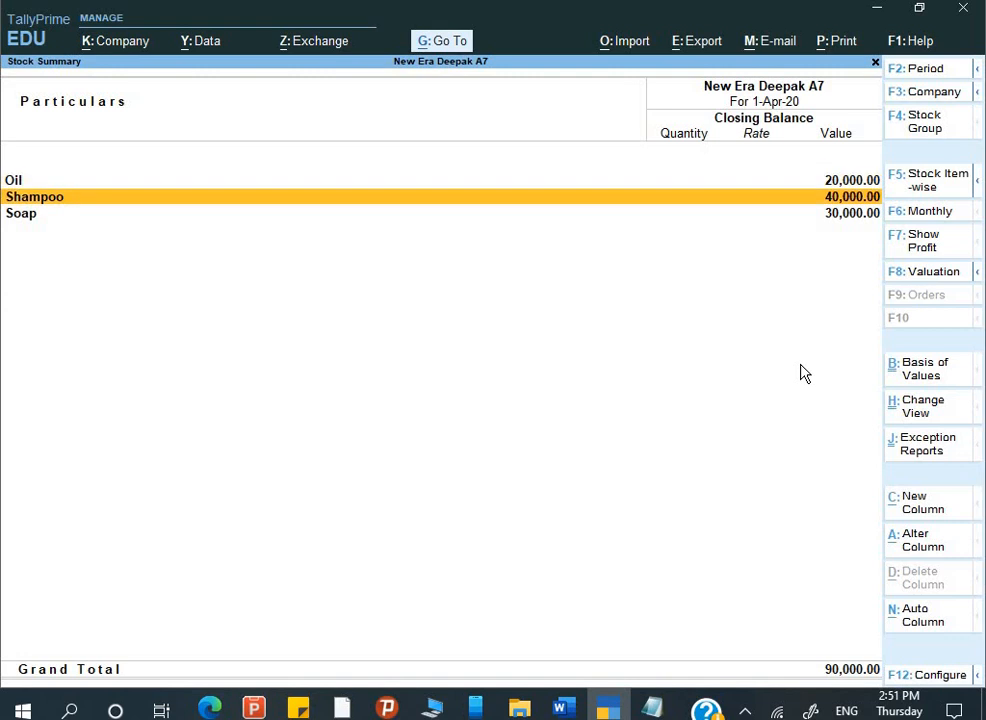
pyautogui.press('Down')
pyautogui.press('Up')
pyautogui.press('Return')
pyautogui.press('Down')
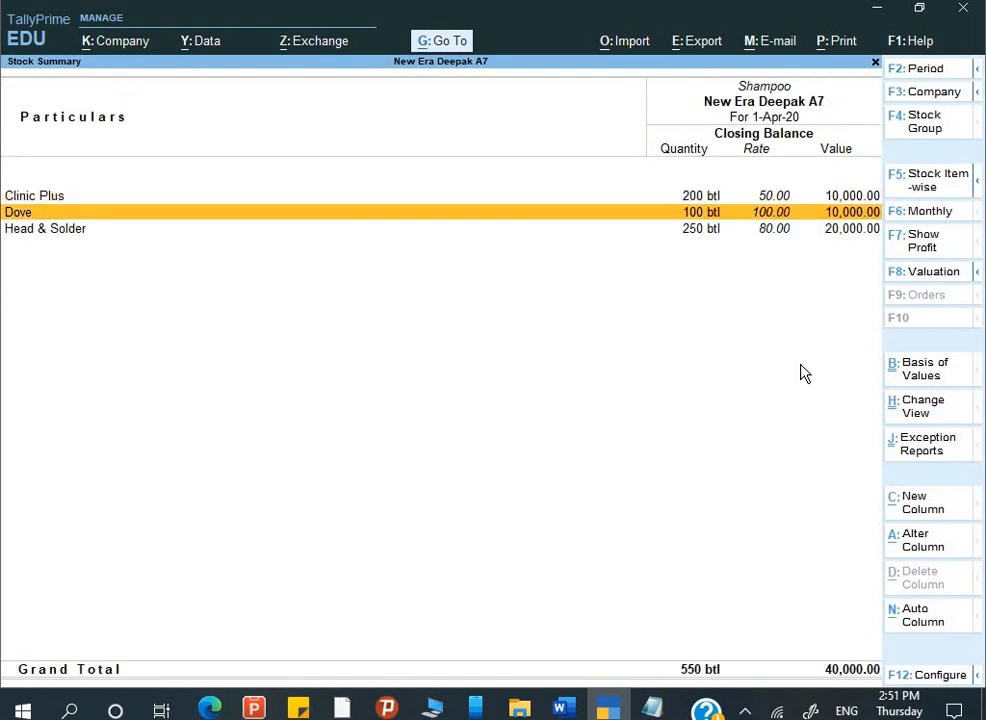
pyautogui.press('Down')
pyautogui.press('Up')
pyautogui.press('Up')
pyautogui.press('Down')
pyautogui.press('Down')
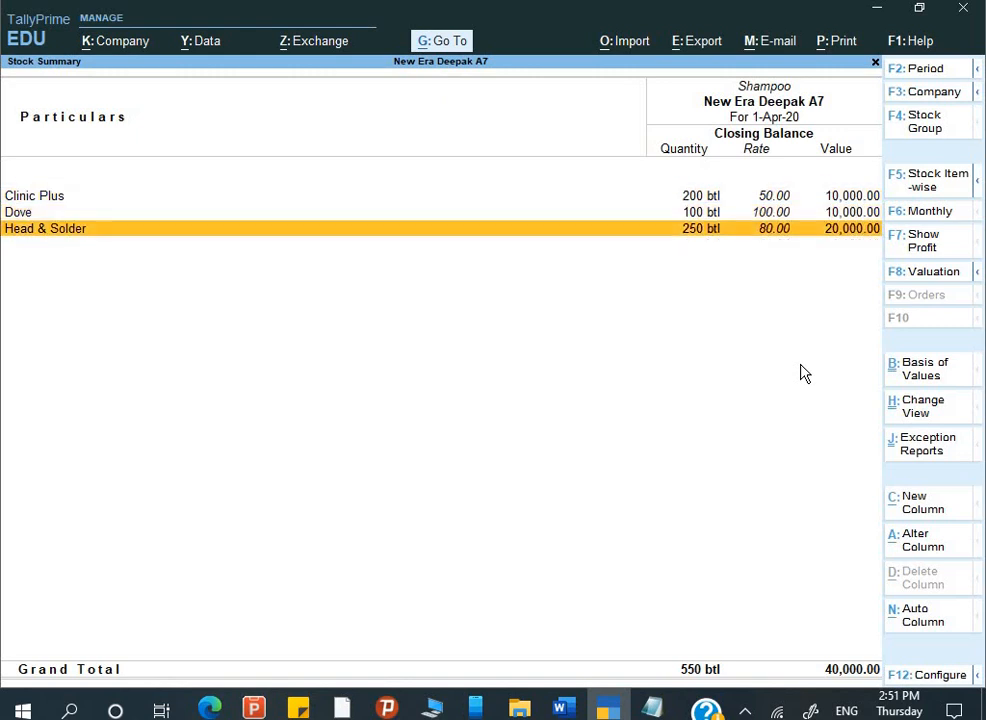
pyautogui.press('Up')
pyautogui.press('Up')
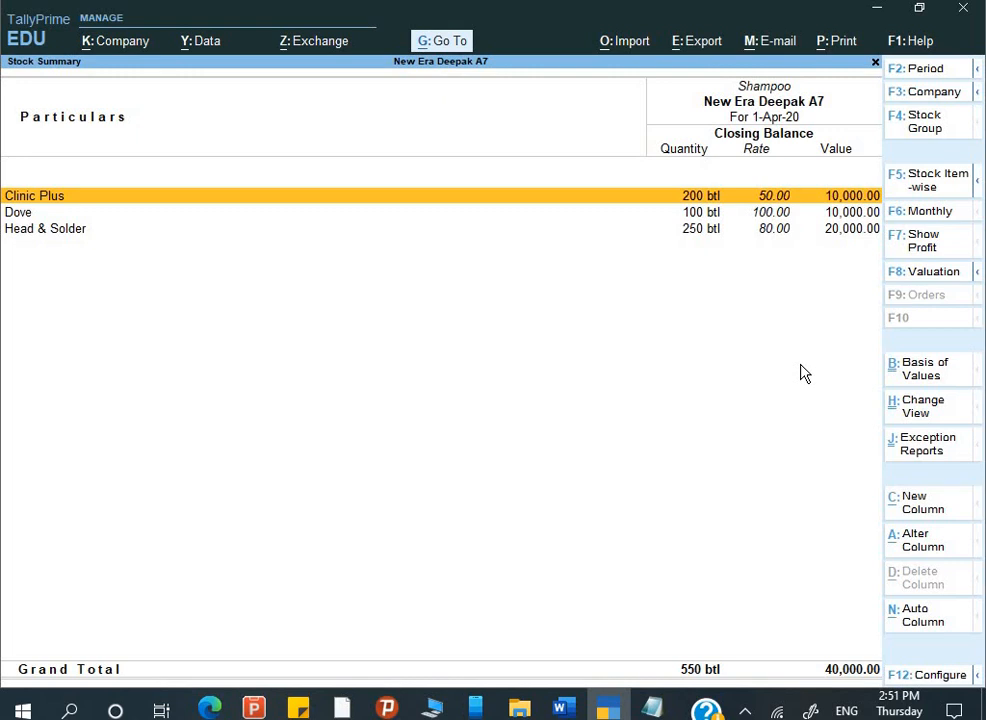
# Compare the Shampoo group's summary line with its item quantities and rates, and return to the Gateway of Tally
pyautogui.press('Escape')
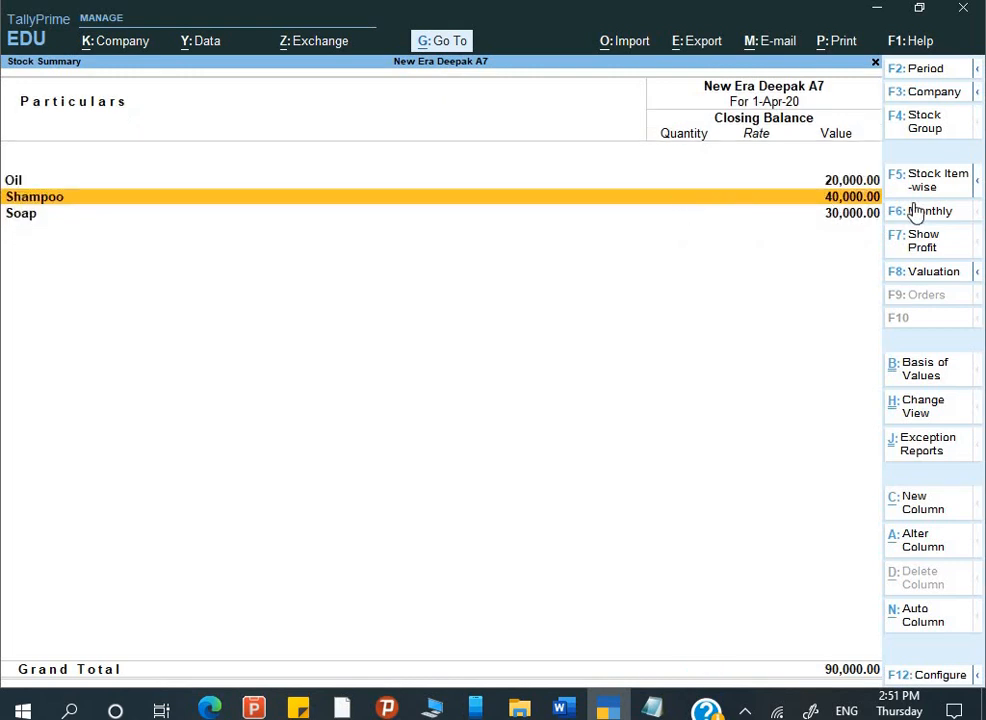
pyautogui.press('Return')
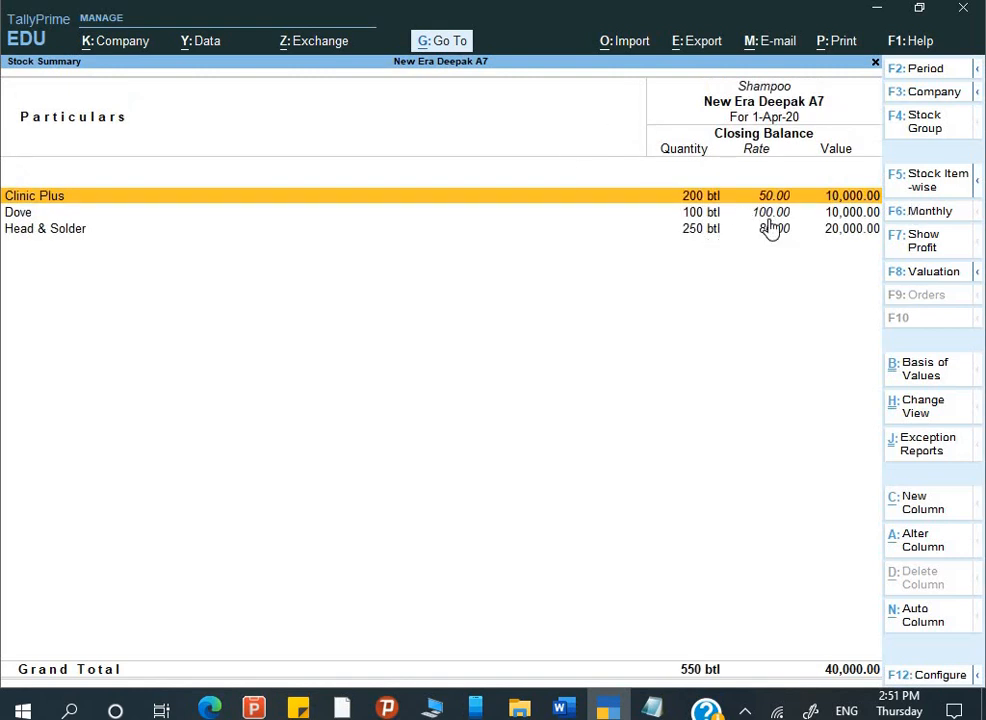
pyautogui.press('Escape')
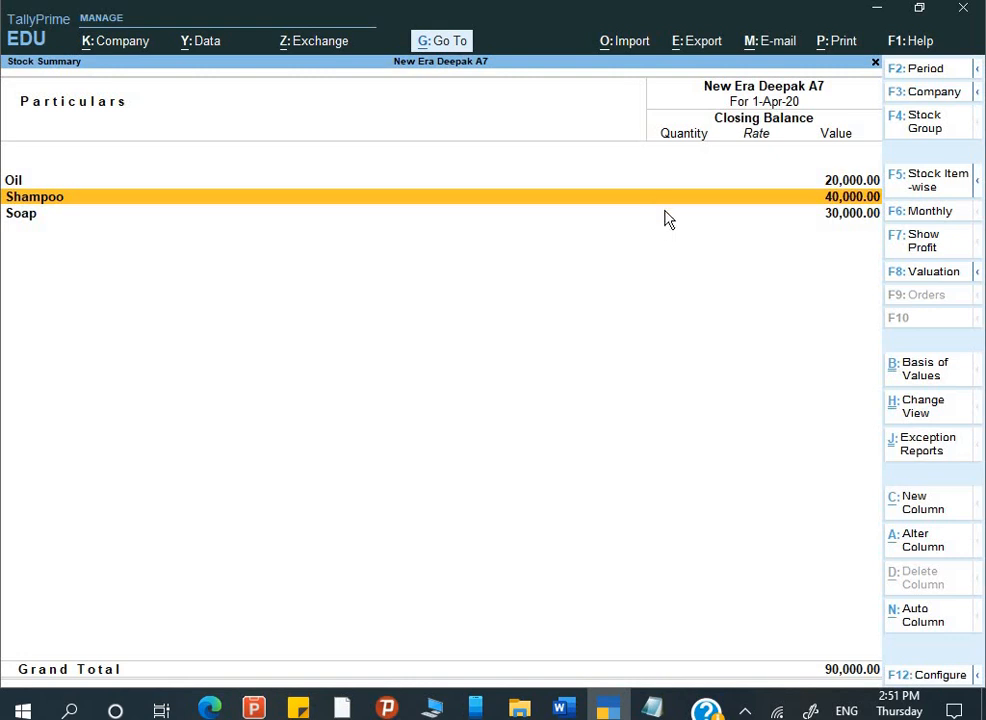
pyautogui.press('Escape')
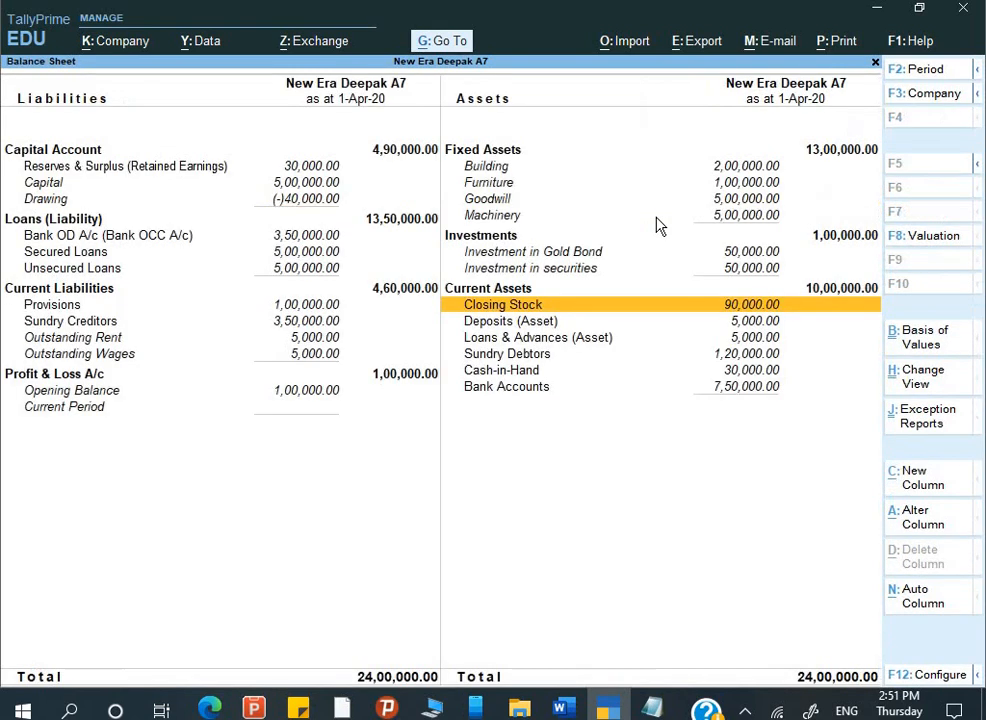
pyautogui.press('Escape')
pyautogui.press('Escape')
pyautogui.press('Escape')
# Open the Shampoo stock group for alteration from the inventory masters
pyautogui.press('Down')
pyautogui.press('Up')
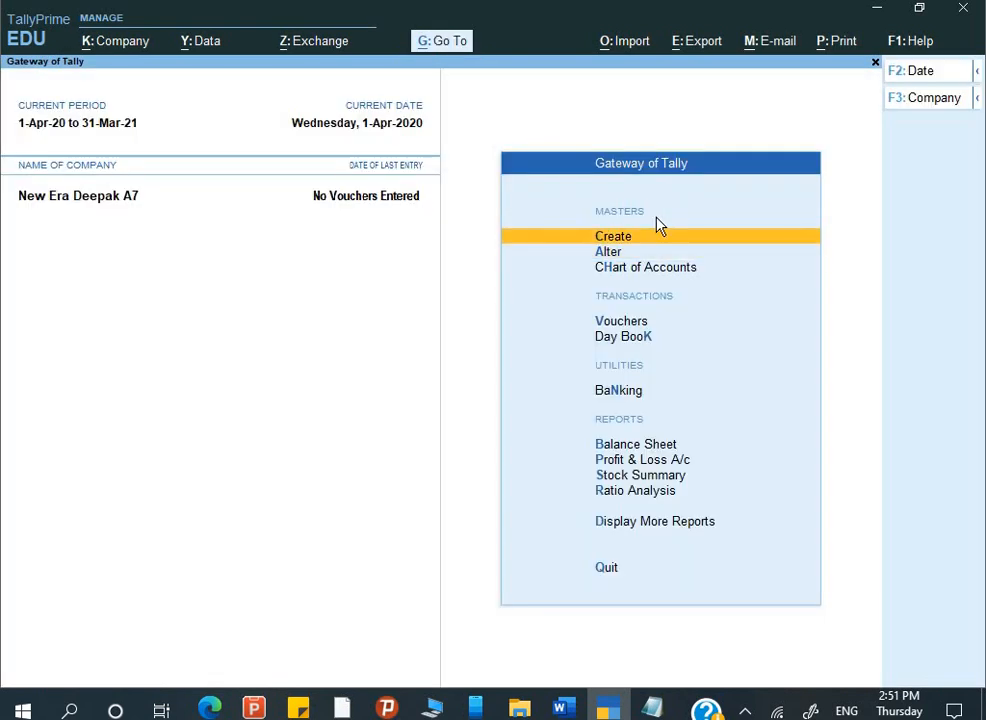
pyautogui.press('Down')
pyautogui.press('Return')
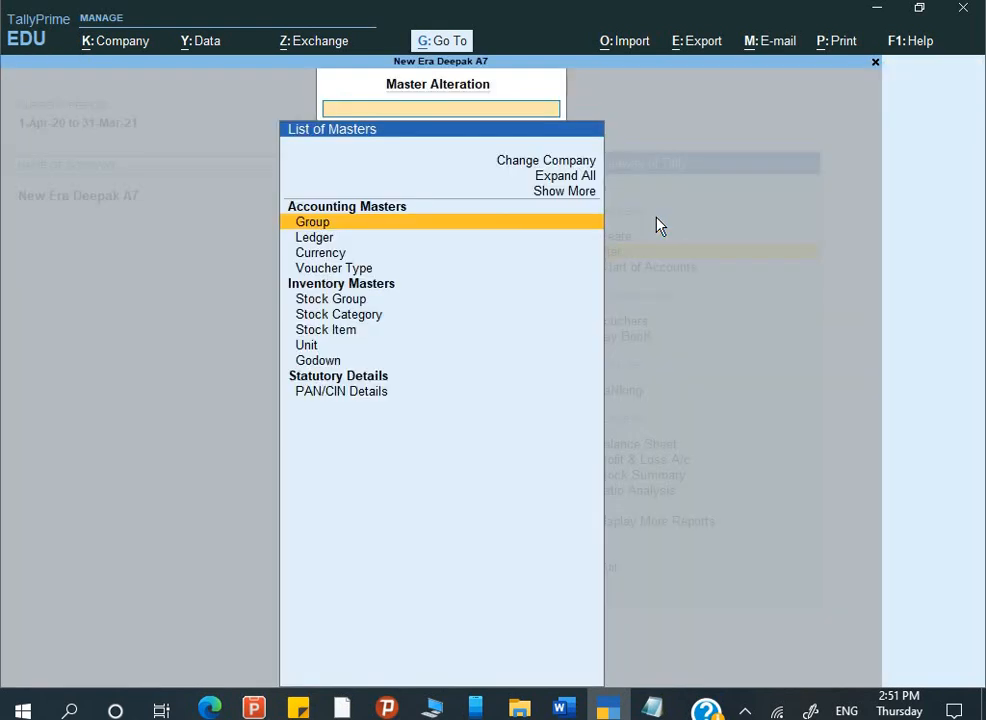
pyautogui.press('Down')
pyautogui.press('Down')
pyautogui.press('Down')
pyautogui.press('Down')
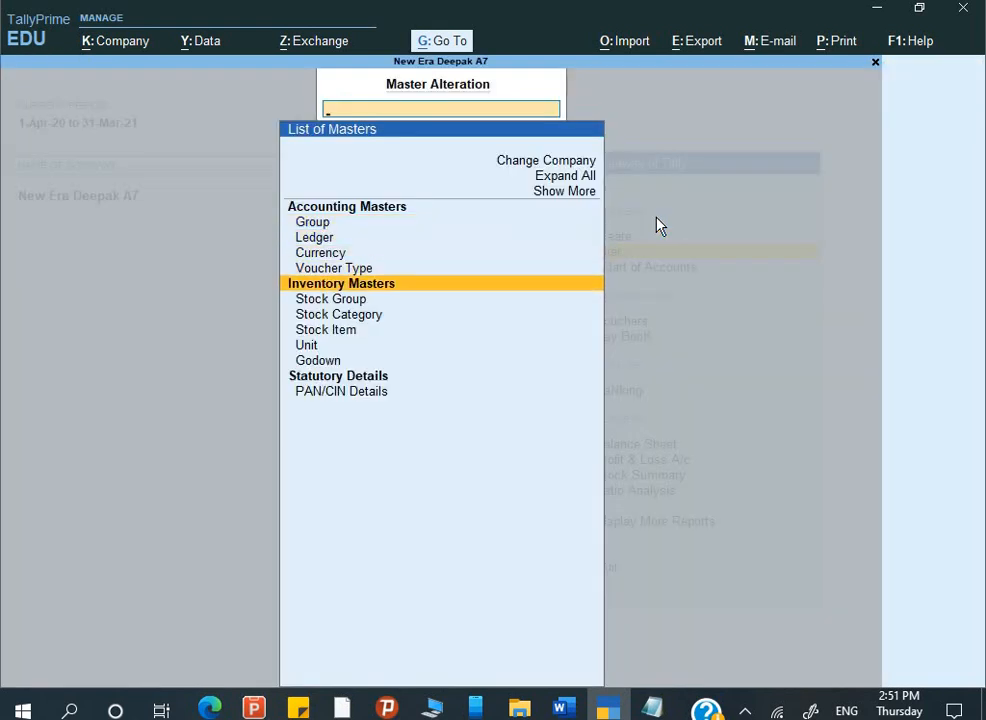
pyautogui.press('Down')
pyautogui.press('Down')
pyautogui.press('Up')
pyautogui.press('Return')
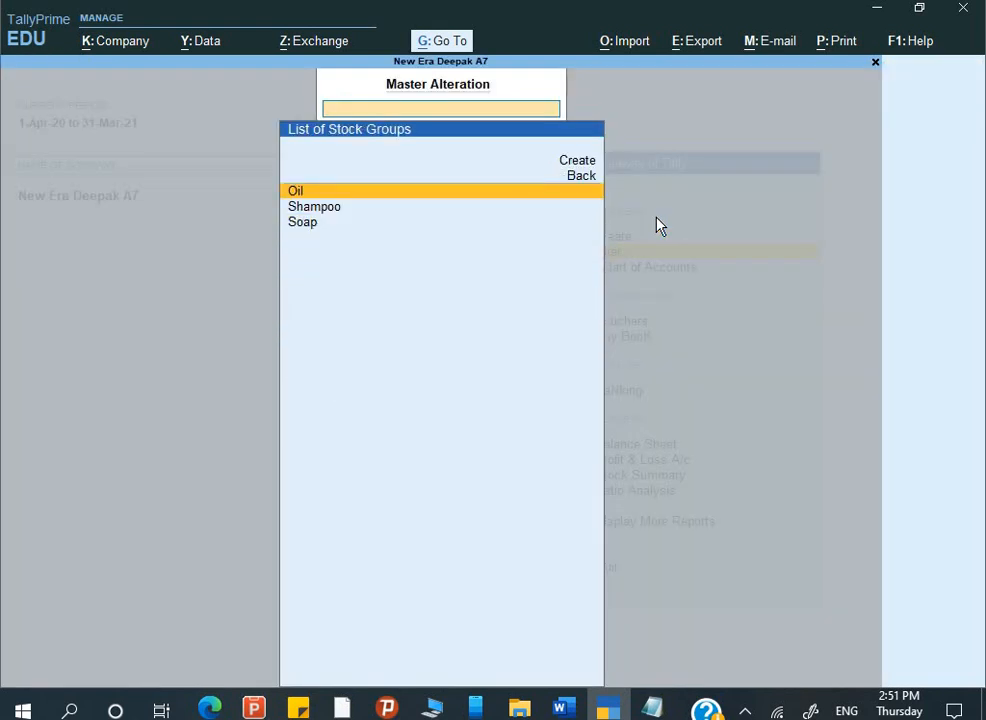
pyautogui.press('Down')
pyautogui.press('Return')
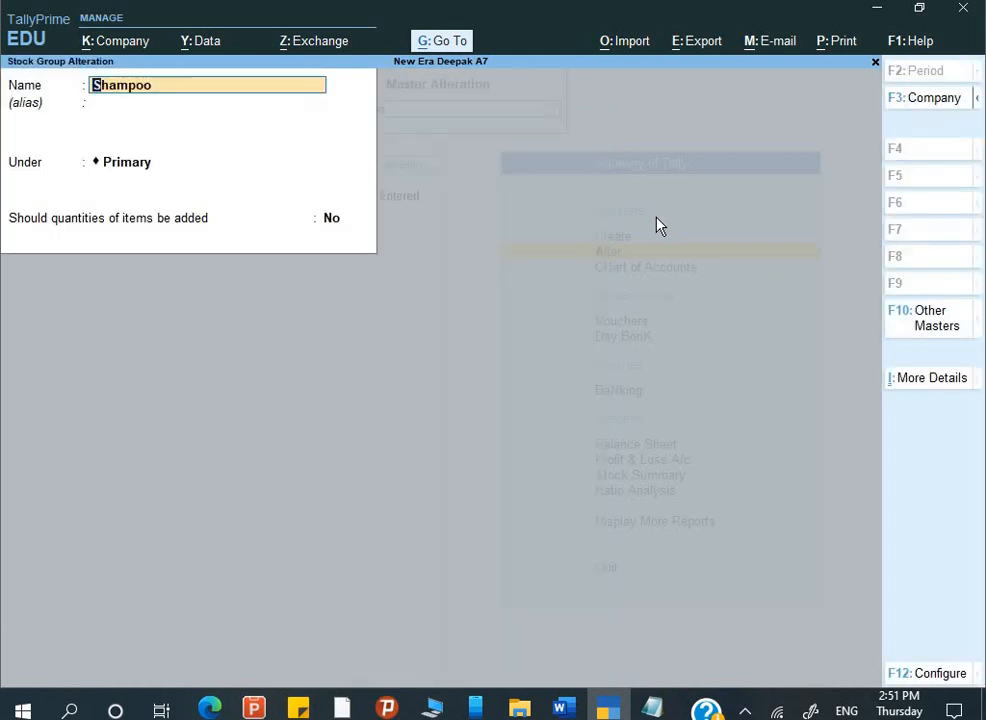
# Set Shampoo's option for adding item quantities to Yes, save the stock group and leave master alteration
pyautogui.press('Return')
pyautogui.press('Return')
pyautogui.press('Return')
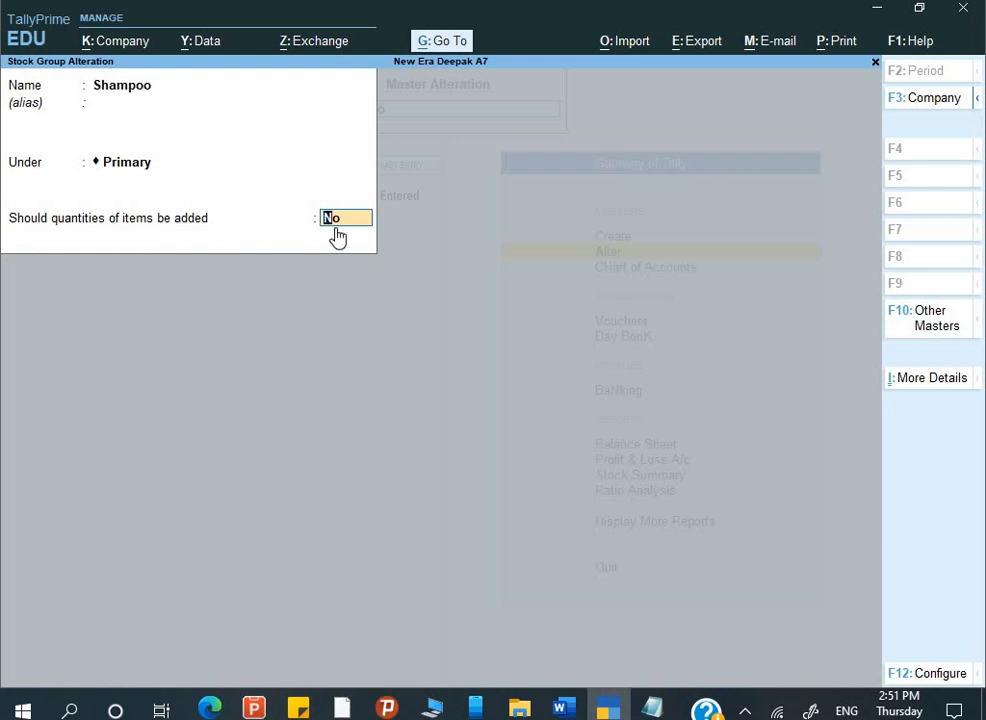
pyautogui.press('Return')
pyautogui.press('Return')
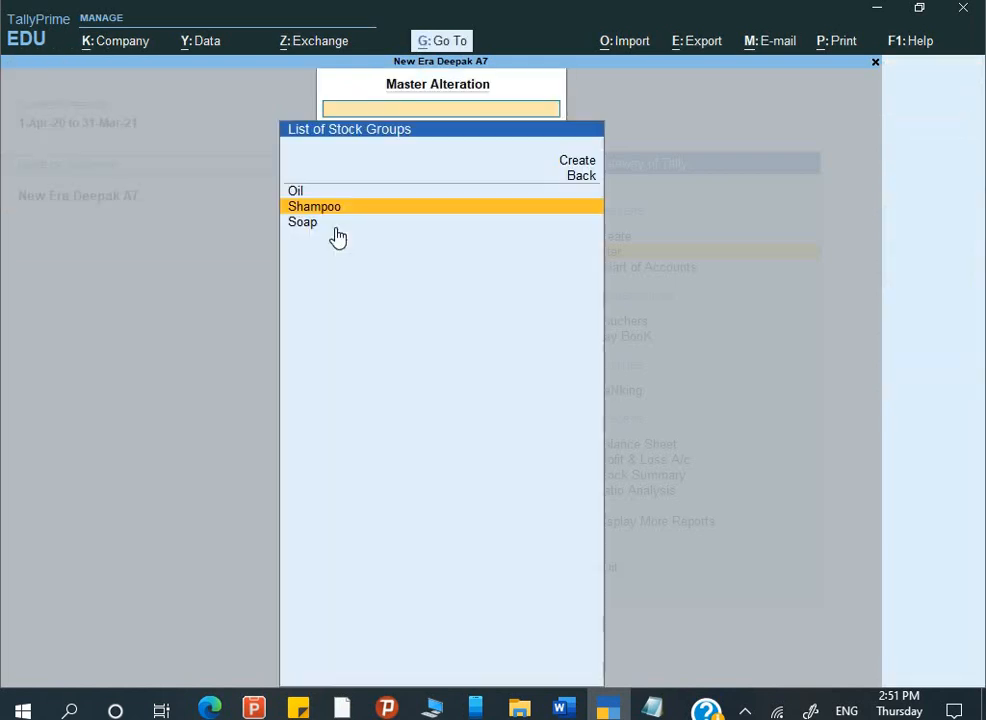
pyautogui.press('Escape')
pyautogui.press('Escape')
pyautogui.press('Escape')
pyautogui.press('Escape')
# Open the balance sheet again from the Gateway of Tally
pyautogui.press('Down')
pyautogui.press('Down')
pyautogui.press('Down')
pyautogui.press('Down')
pyautogui.press('Down')
pyautogui.press('Down')
pyautogui.press('Down')
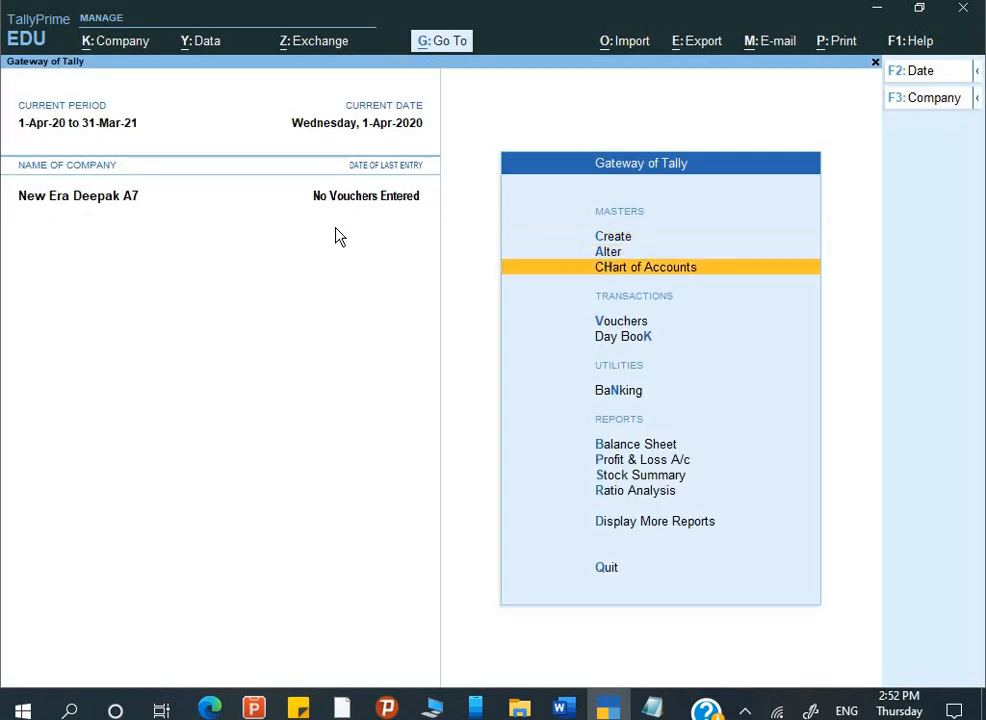
pyautogui.press('Up')
pyautogui.press('Return')
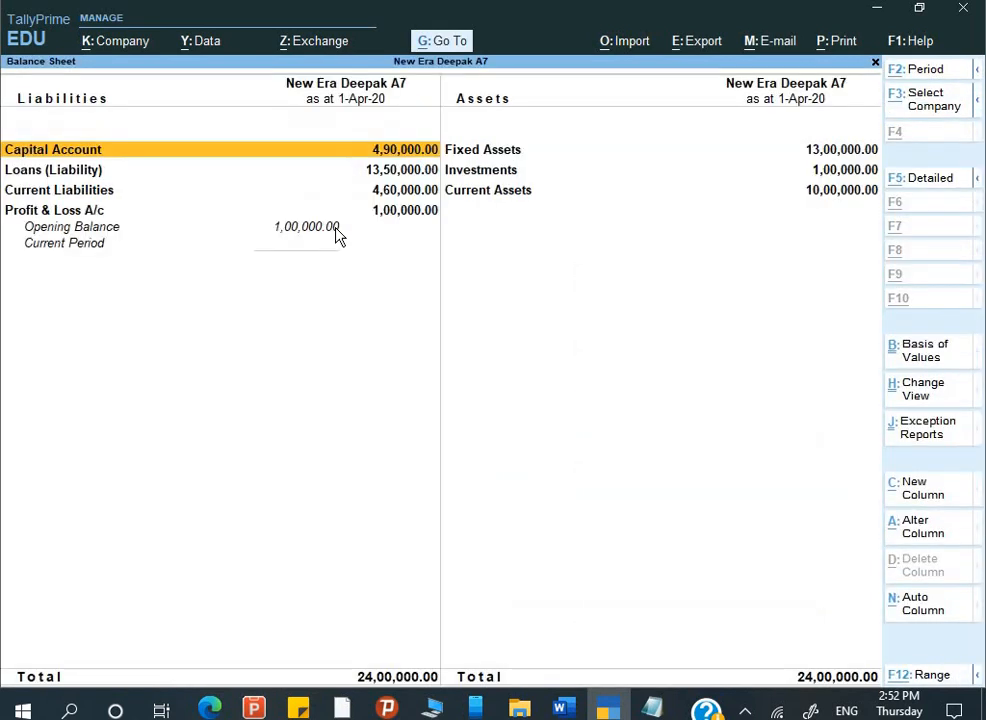
# Expand the balance sheet to its detailed view and open the stock summary behind Closing Stock
pyautogui.hotkey('alt', 'f5')
pyautogui.press('Right')
pyautogui.press('Down')
pyautogui.press('Down')
pyautogui.press('Down')
pyautogui.press('Down')
pyautogui.press('Down')
pyautogui.press('Down')
pyautogui.press('Down')
pyautogui.press('Down')
pyautogui.press('Down')
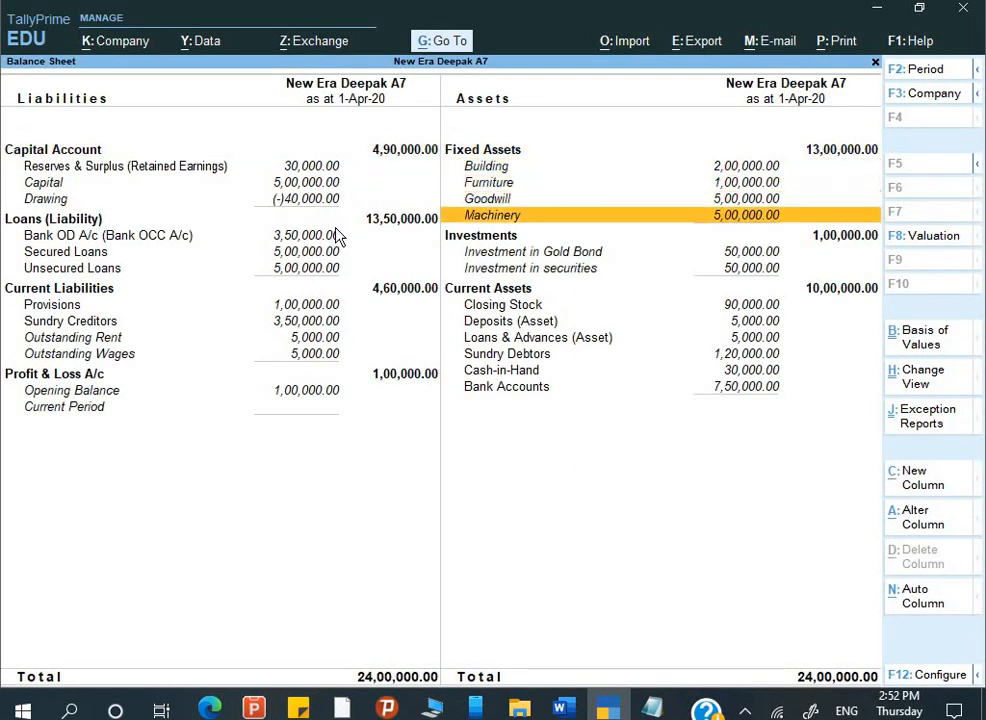
pyautogui.press('Return')
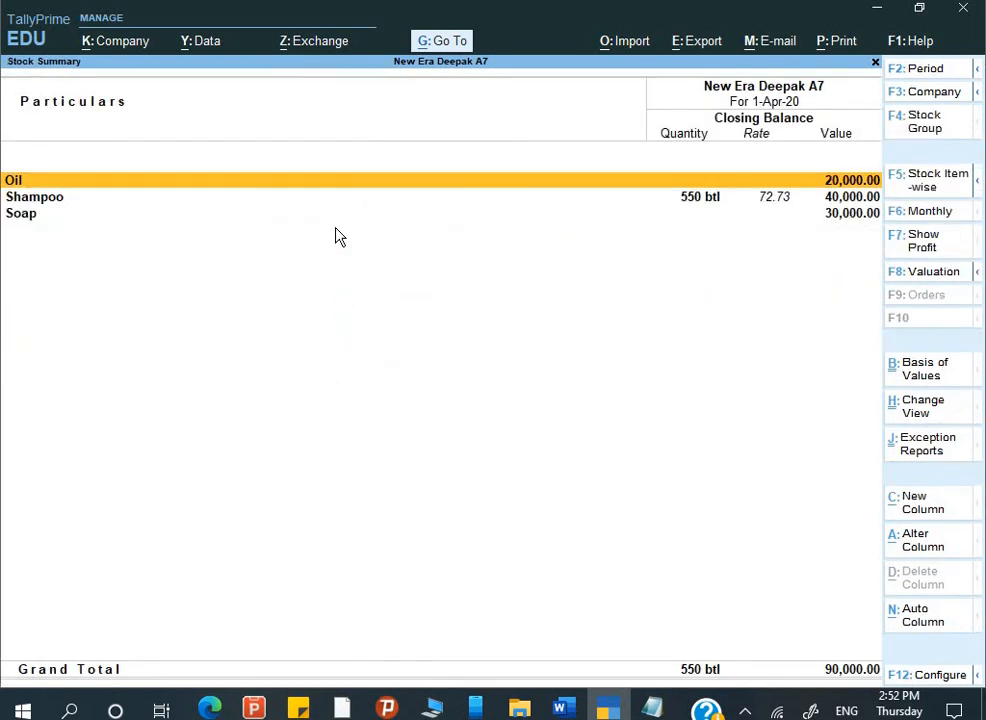
# Examine the Shampoo group's total quantity and rate against its individual items, and leave the reports
pyautogui.press('Down')
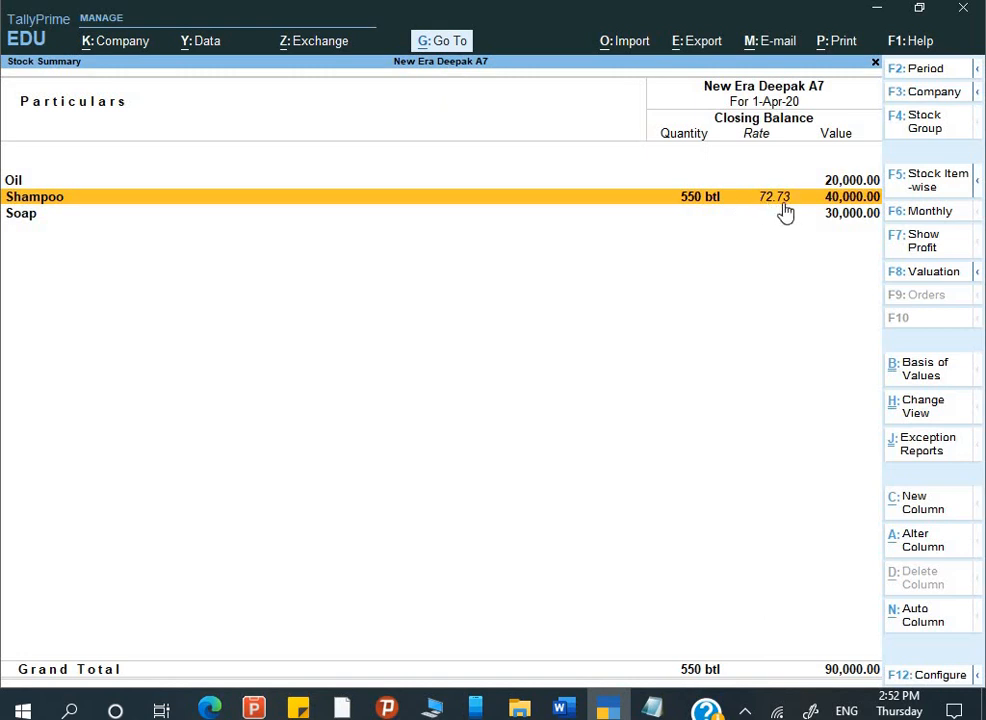
pyautogui.click(693, 200)
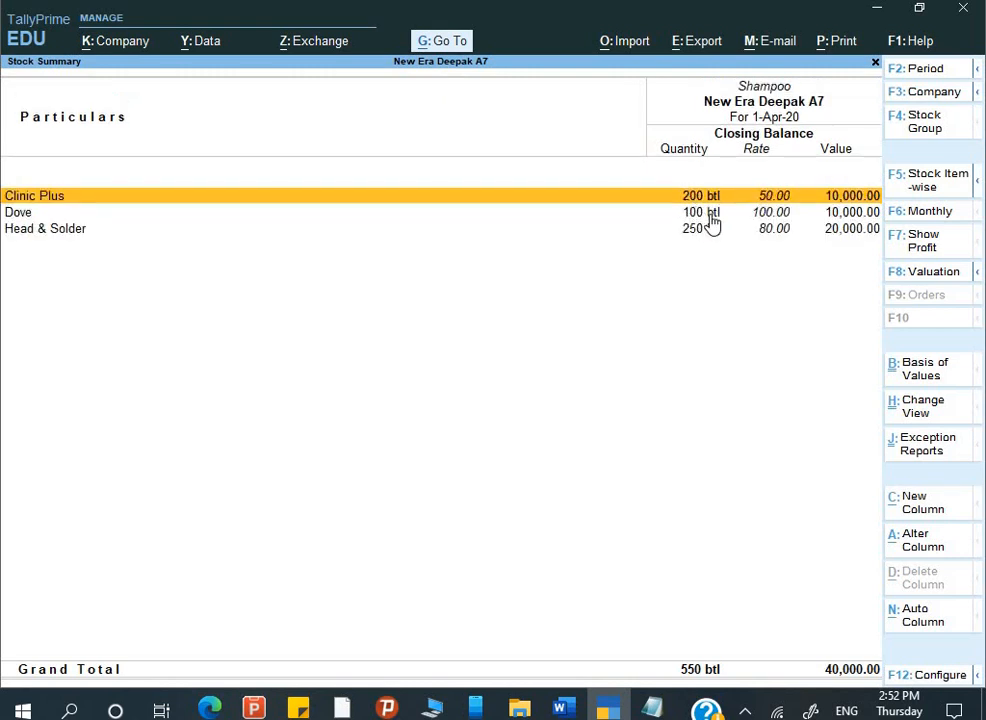
pyautogui.press('Escape')
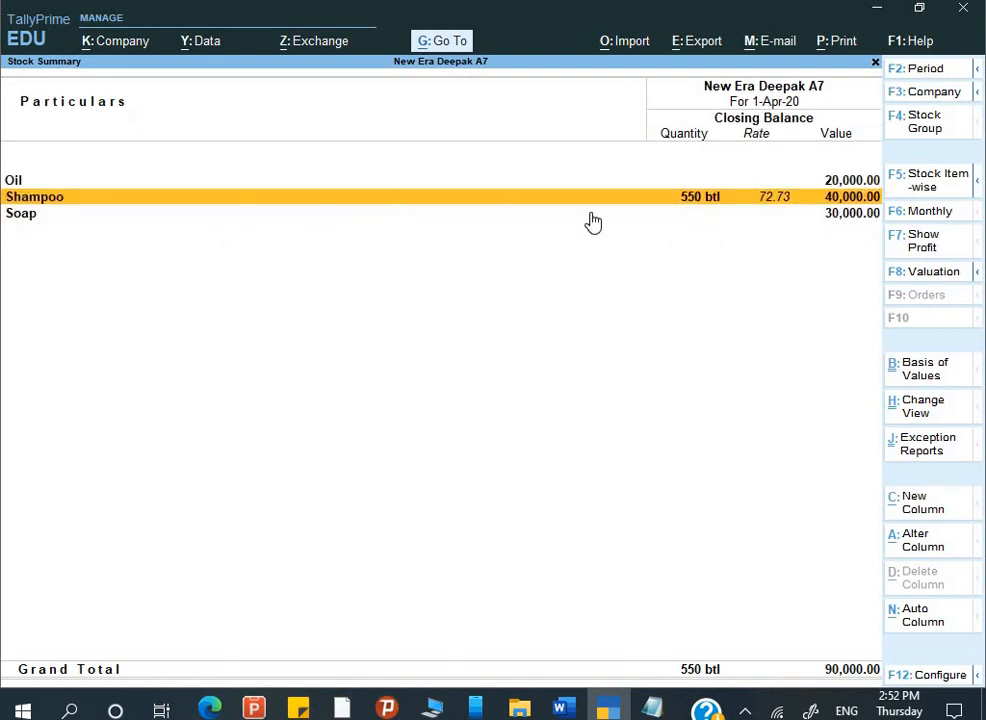
pyautogui.press('Escape')
pyautogui.press('Escape')
pyautogui.press('Escape')
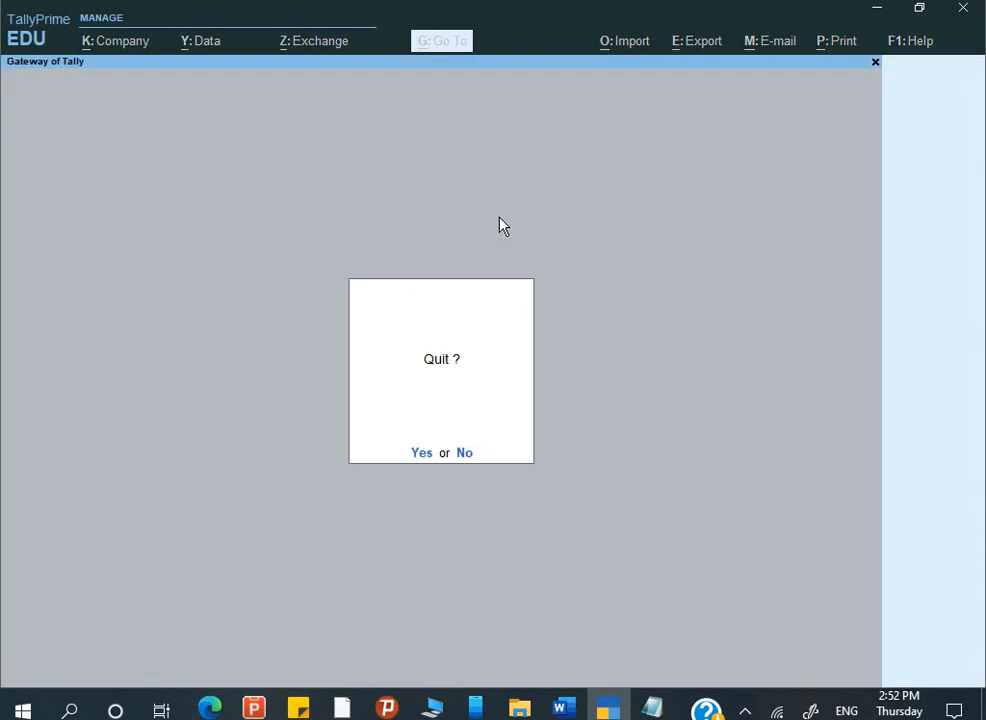
# Open the Oil stock group for alteration from the inventory masters
pyautogui.press('Escape')
pyautogui.press('Return')
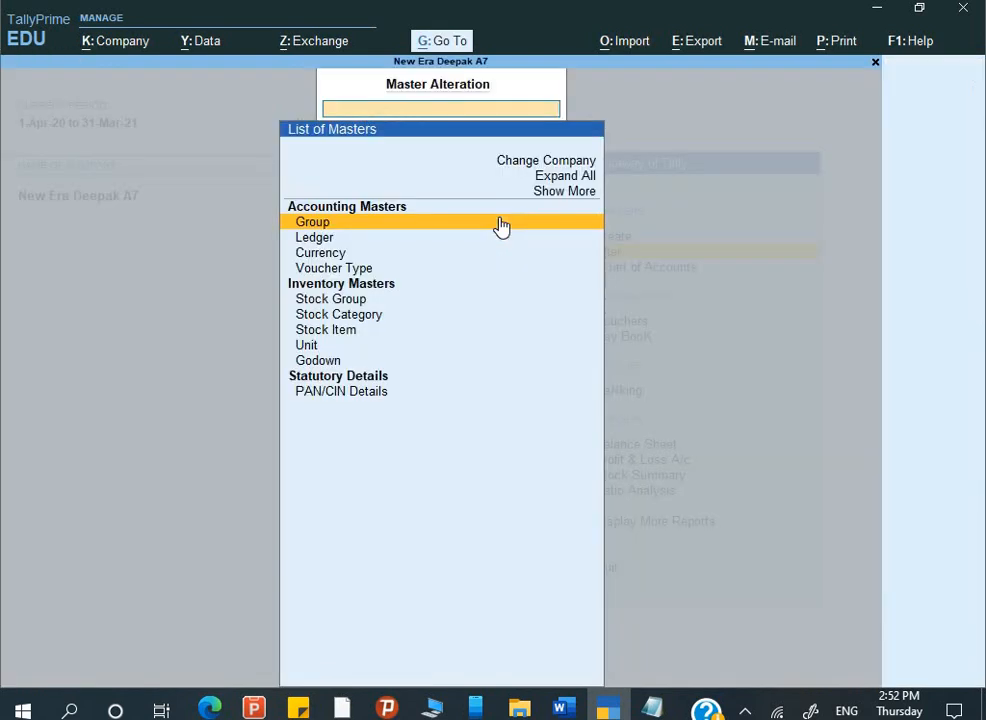
pyautogui.press('Down')
pyautogui.press('Down')
pyautogui.press('Down')
pyautogui.press('Down')
pyautogui.press('Return')
pyautogui.press('Down')
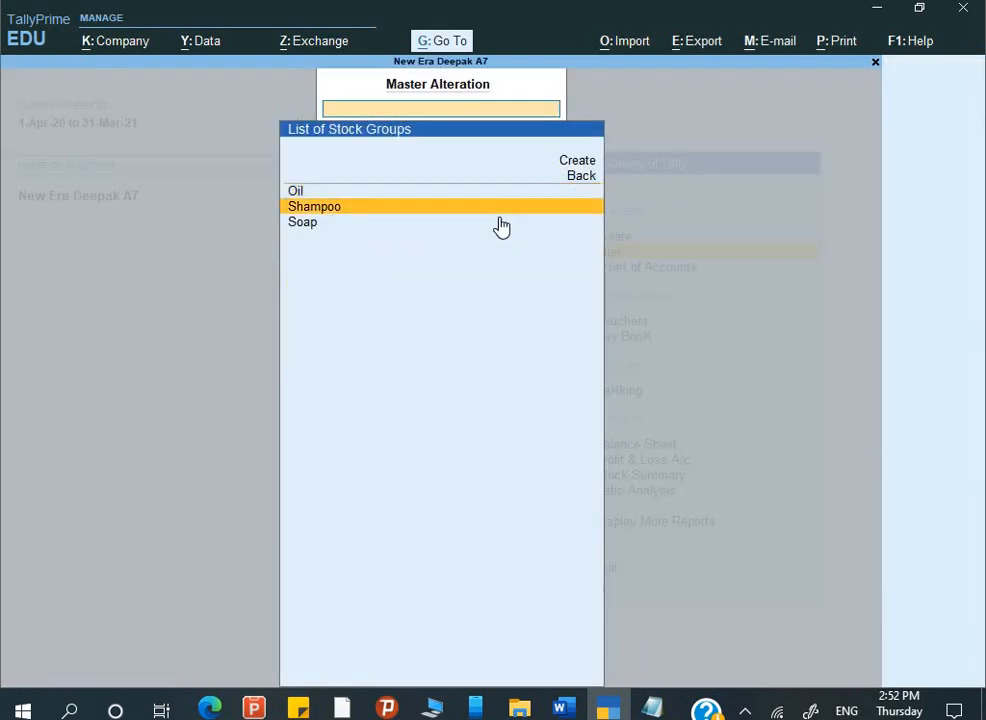
pyautogui.press('Up')
pyautogui.press('Return')
# Set Oil's option for adding item quantities to Yes and save the stock group
pyautogui.press('Return')
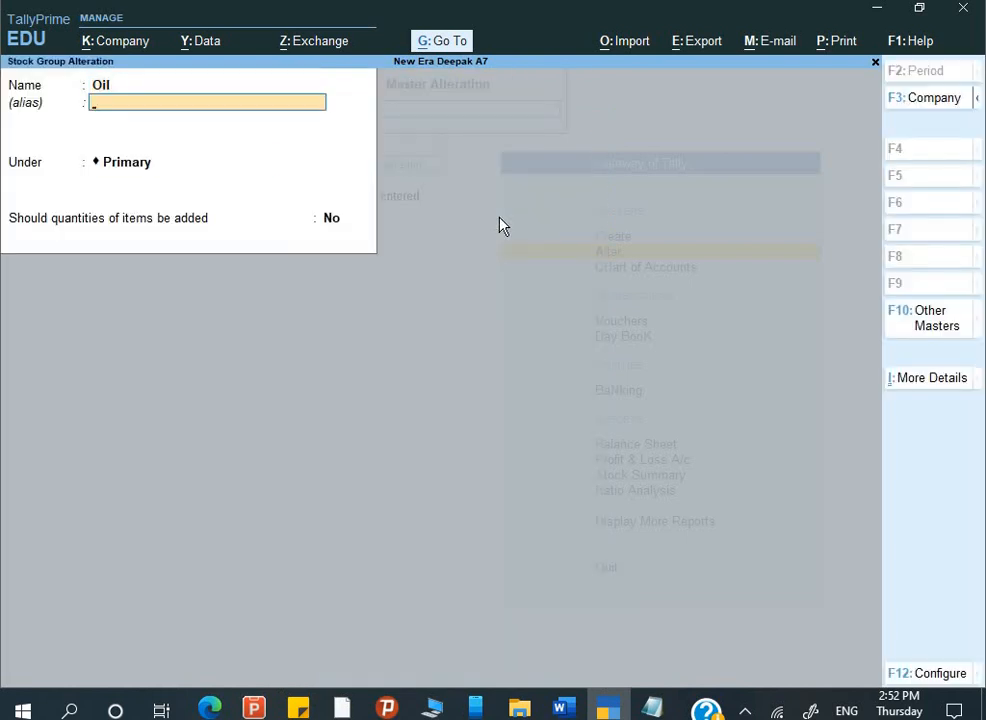
pyautogui.press('Return')
pyautogui.press('Return')
pyautogui.write('y')
pyautogui.press('Return')
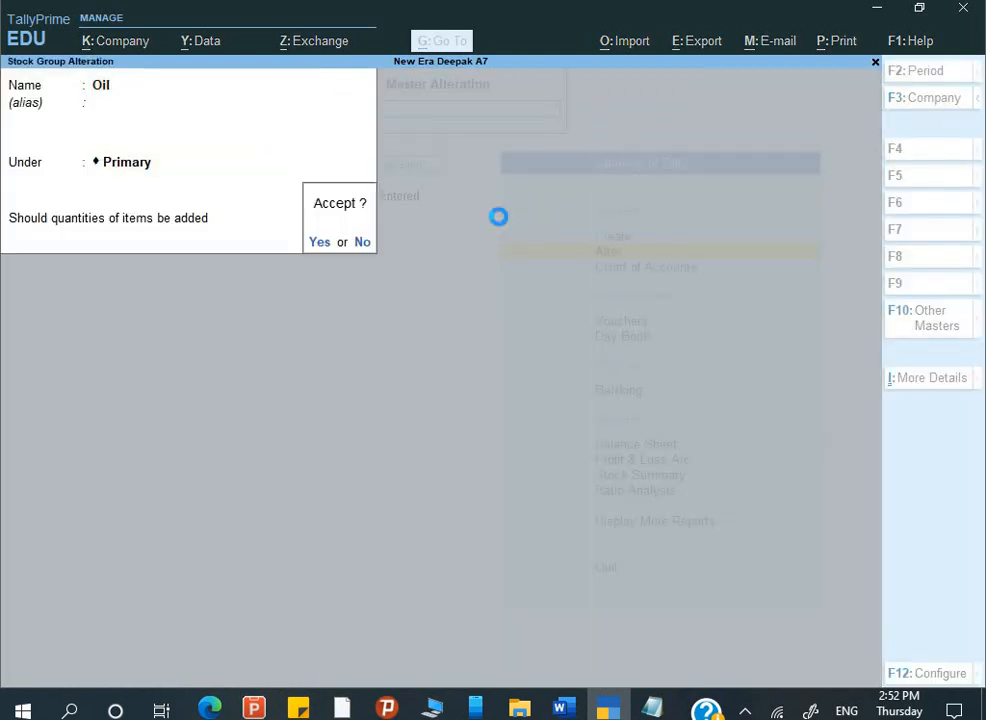
pyautogui.press('Return')
# Set the Soap stock group's option for adding item quantities to Yes, save it and leave master alteration
pyautogui.click(500, 223)
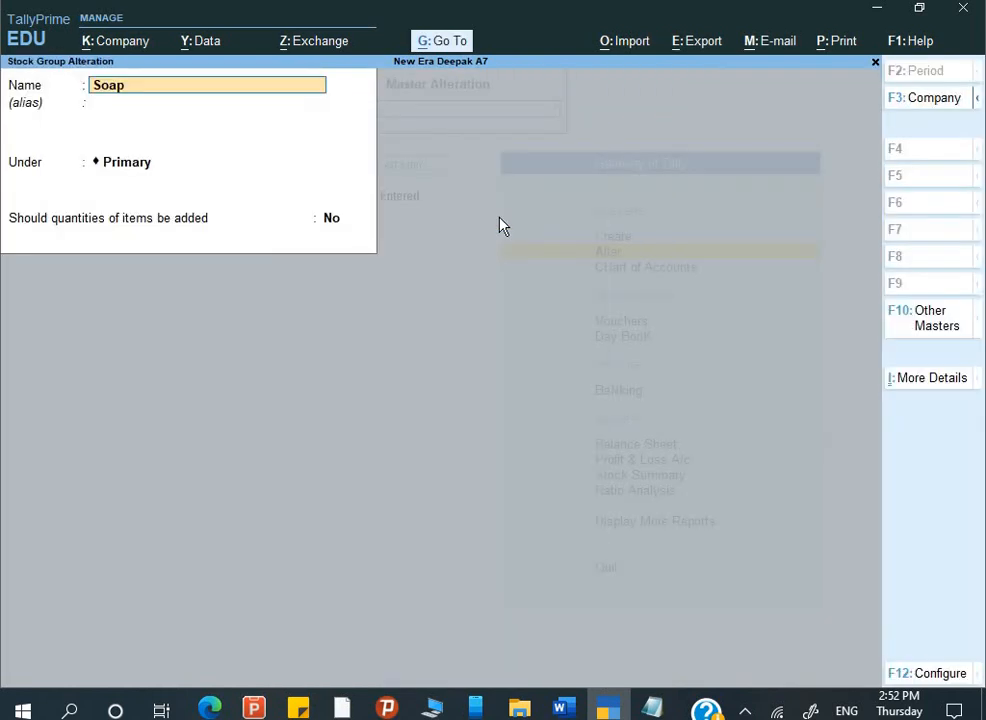
pyautogui.press('Return')
pyautogui.press('Return')
pyautogui.press('Return')
pyautogui.press('Return')
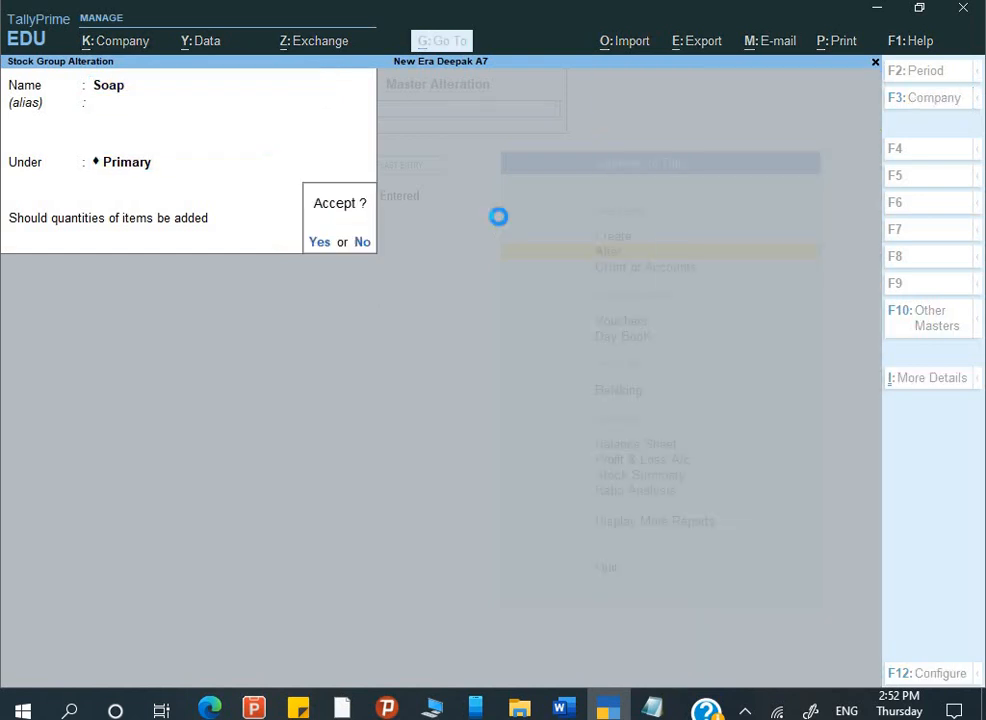
pyautogui.press('Return')
pyautogui.press('Escape')
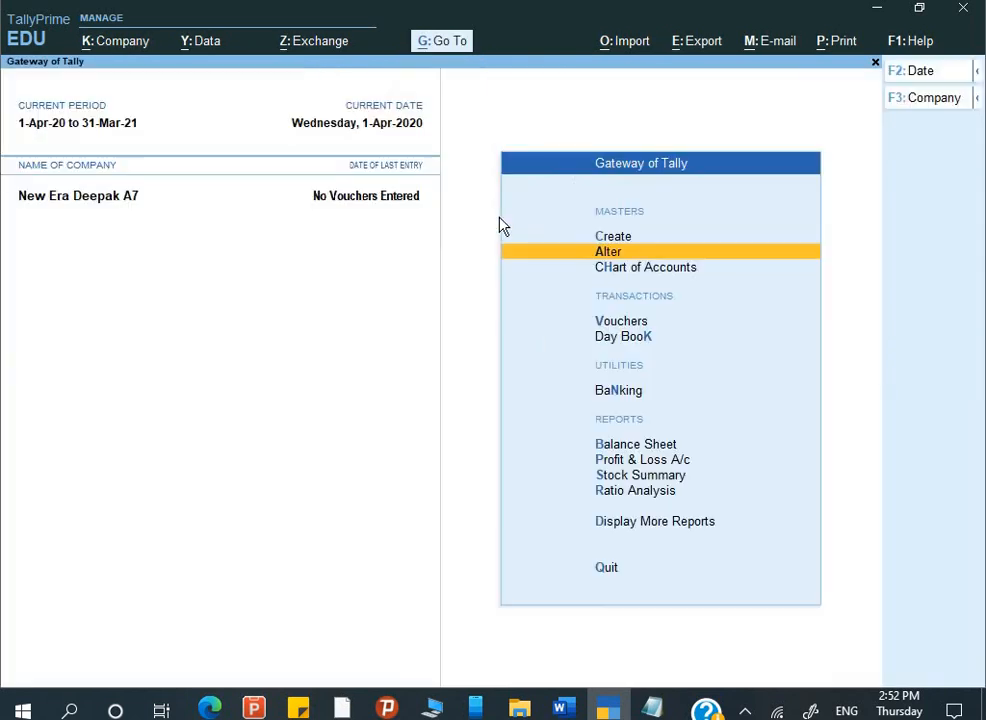
# Open the Stock Summary report from the Gateway of Tally
pyautogui.press('Up')
pyautogui.press('Down')
pyautogui.press('Down')
pyautogui.press('Down')
pyautogui.press('Down')
pyautogui.press('Down')
pyautogui.press('Down')
pyautogui.press('Down')
pyautogui.press('Down')
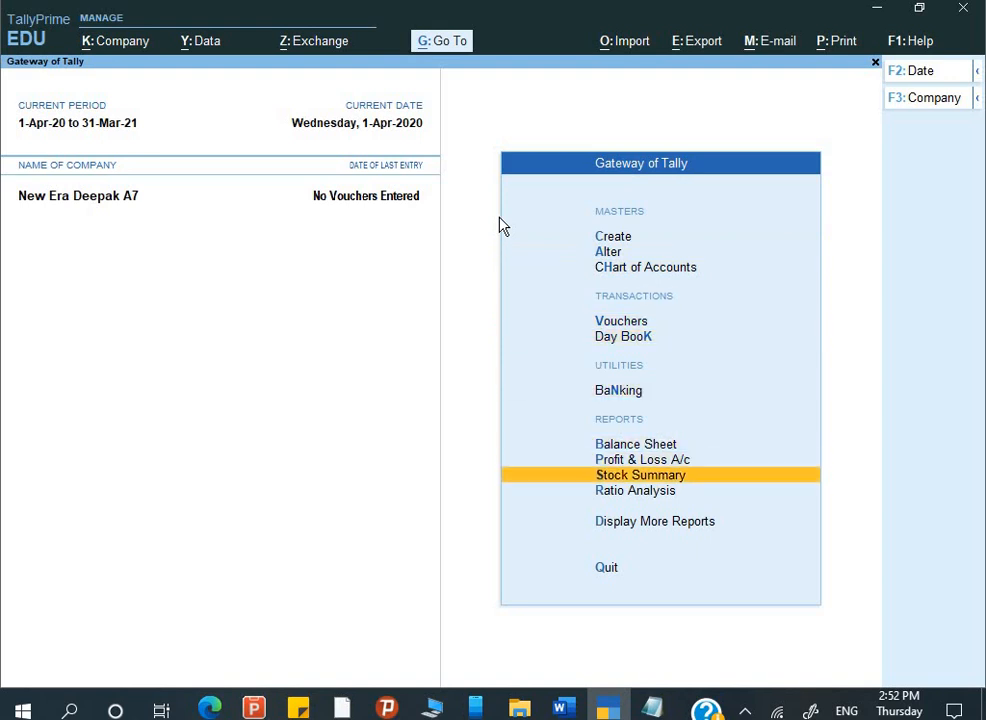
pyautogui.press('Return')
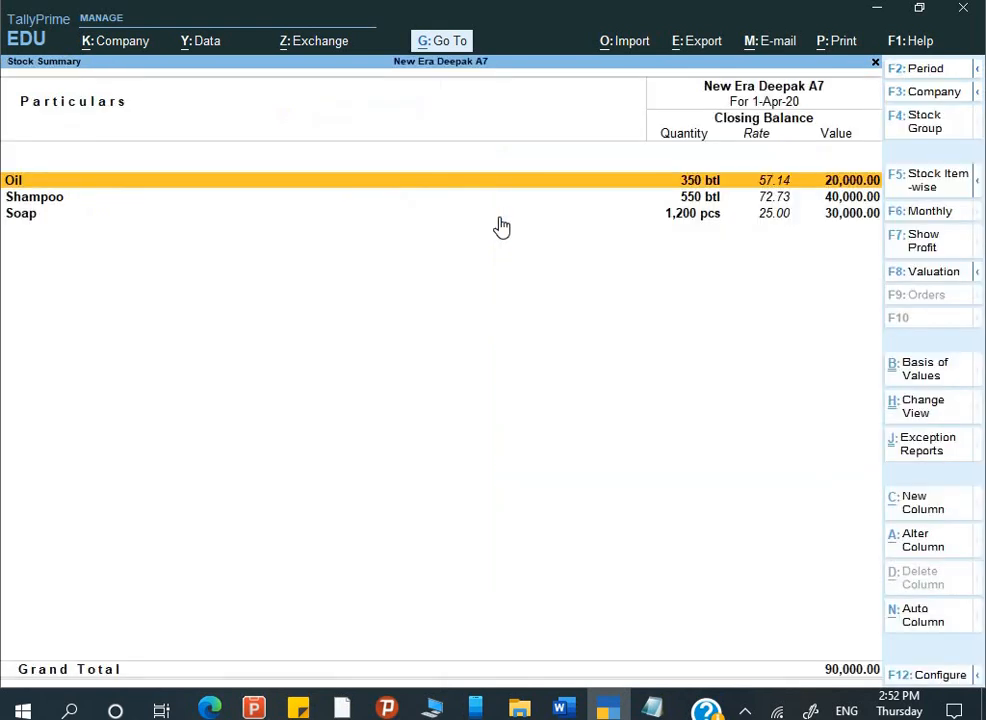
# Examine the stock groups' total quantities and the Soap group's individual items, and leave the report
pyautogui.press('Up')
pyautogui.press('Up')
pyautogui.press('Up')
pyautogui.press('Up')
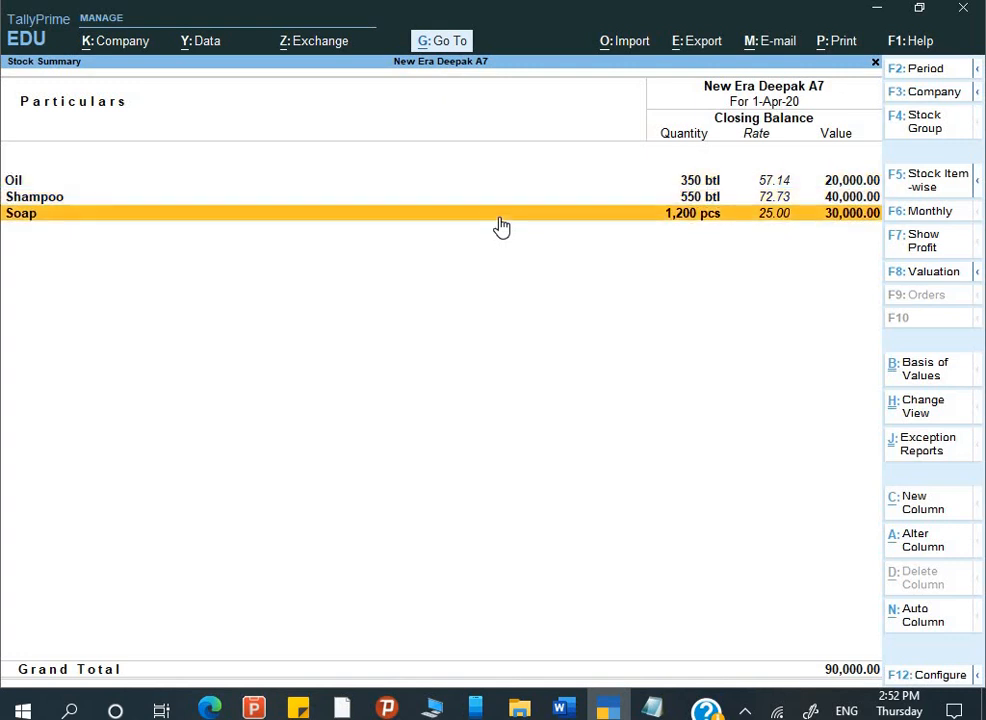
pyautogui.press('Return')
pyautogui.press('Down')
pyautogui.press('Down')
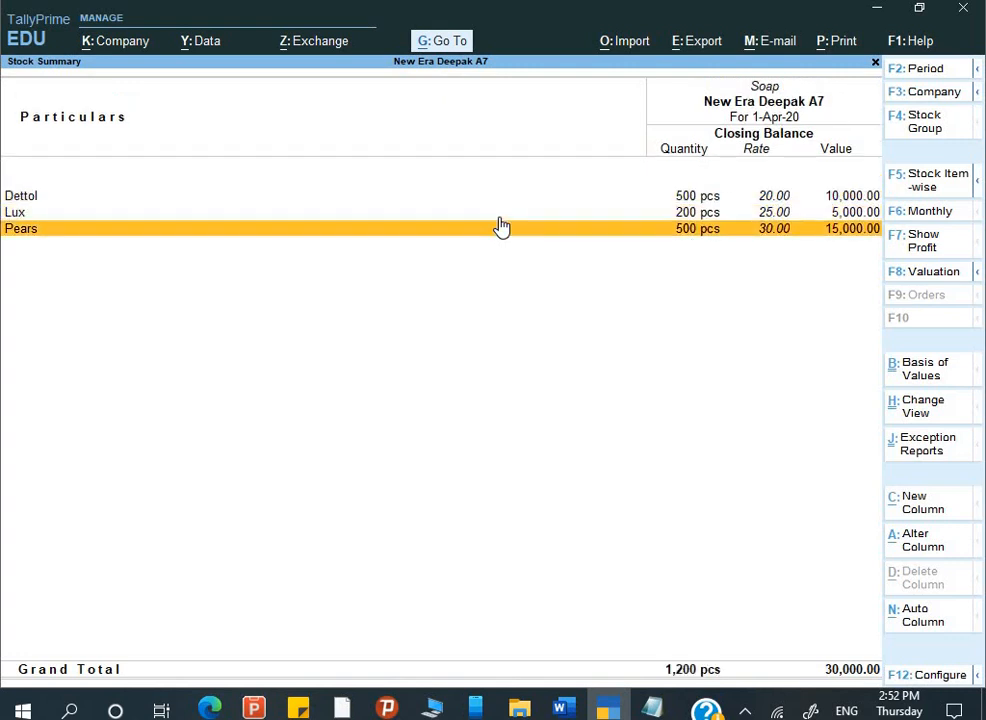
pyautogui.press('Up')
pyautogui.press('Up')
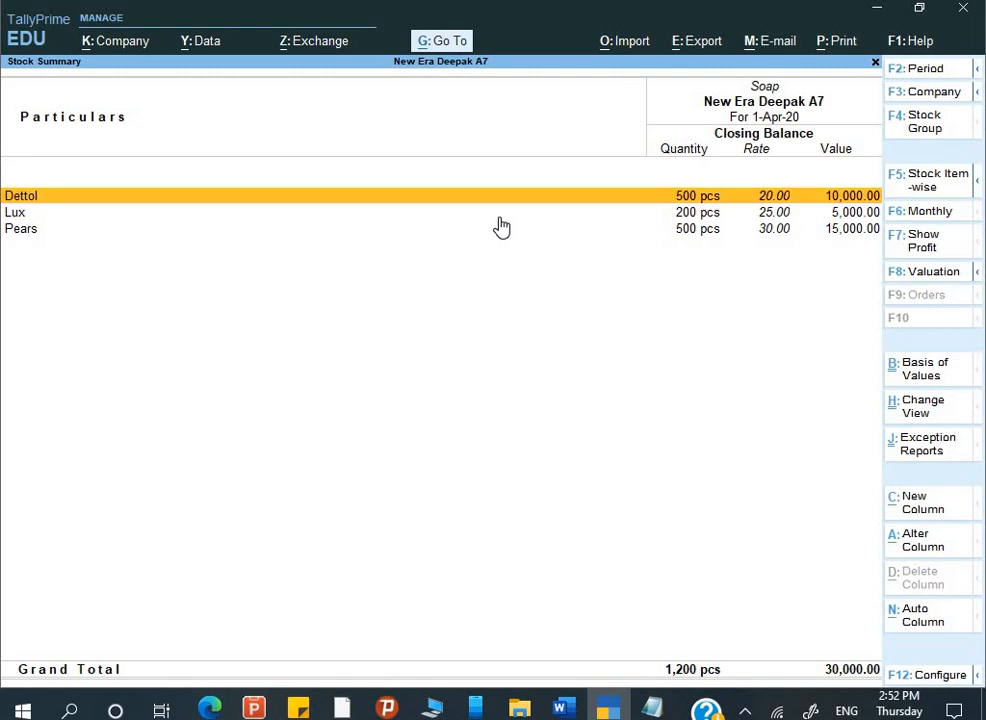
pyautogui.press('Escape')
pyautogui.press('Escape')
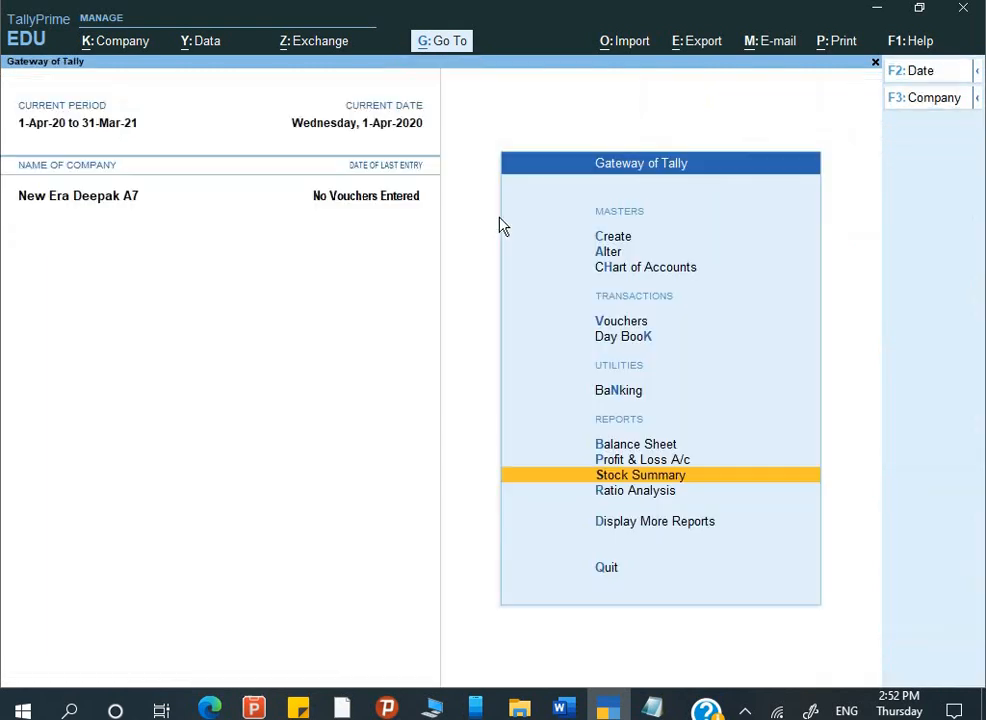
# Switch to the Word assignment document and review the stock table and the transaction questions Q.3 to Q.14
pyautogui.press('Escape')
pyautogui.press('Escape')
pyautogui.hotkey('alt', 'Tab')
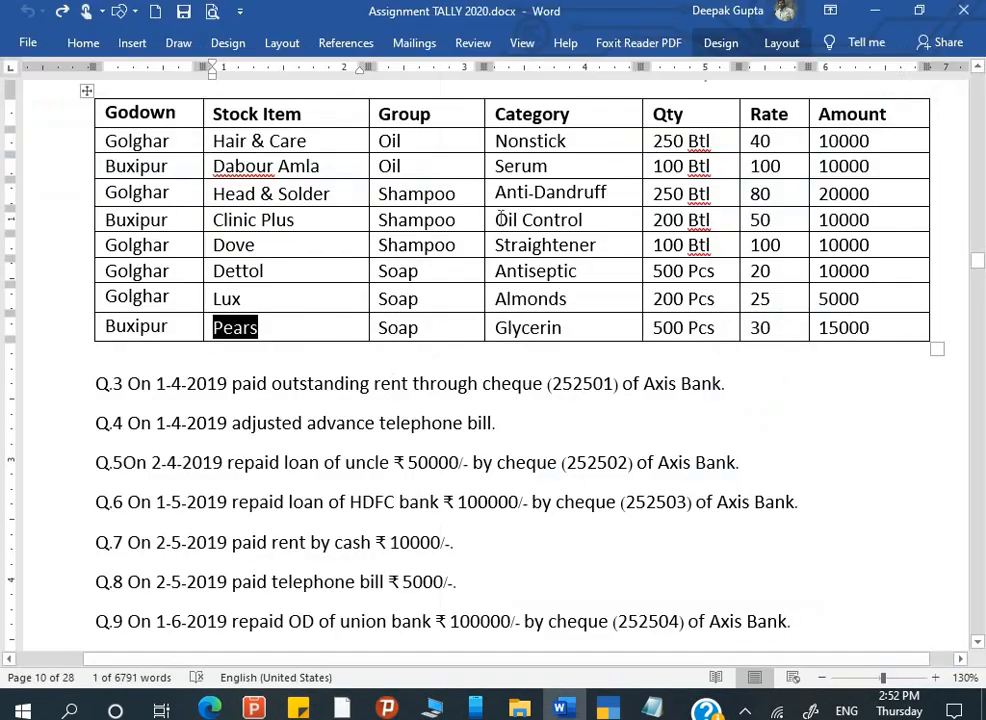
pyautogui.scroll(-3, 467, 398)
pyautogui.scroll(-3, 467, 398)
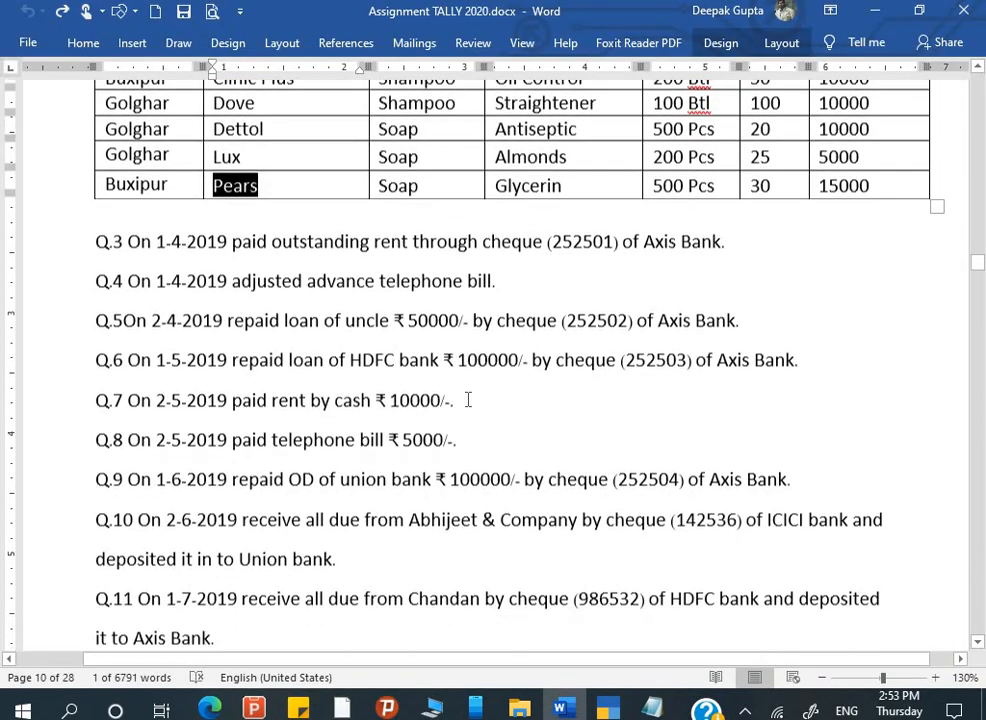
pyautogui.scroll(-2, 467, 398)
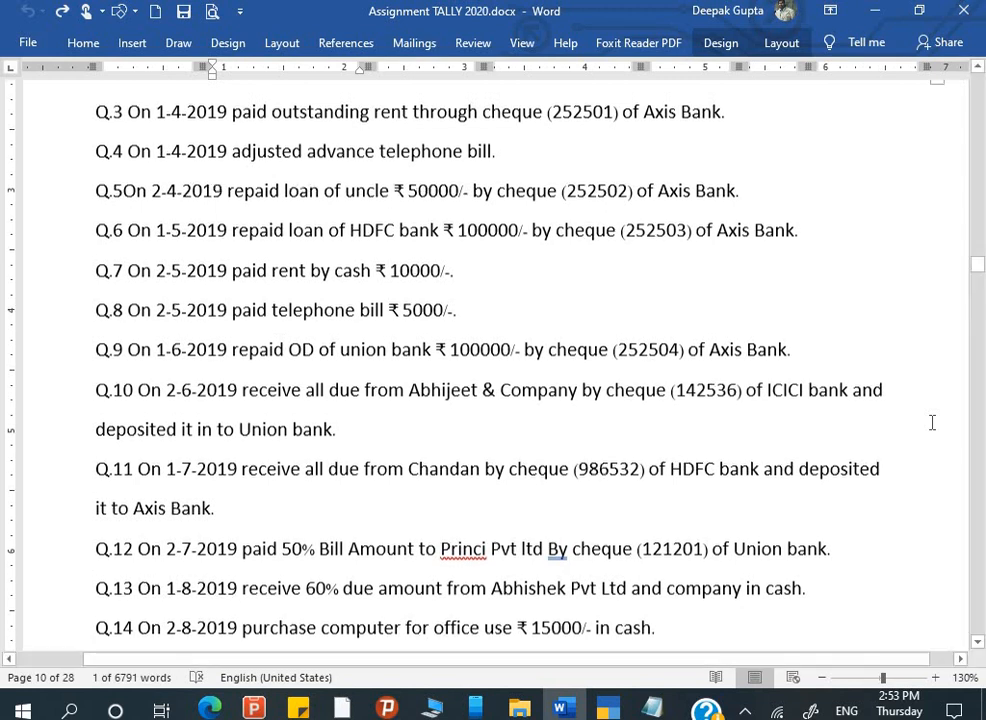
pyautogui.scroll(2, 932, 421)
pyautogui.scroll(1, 737, 381)
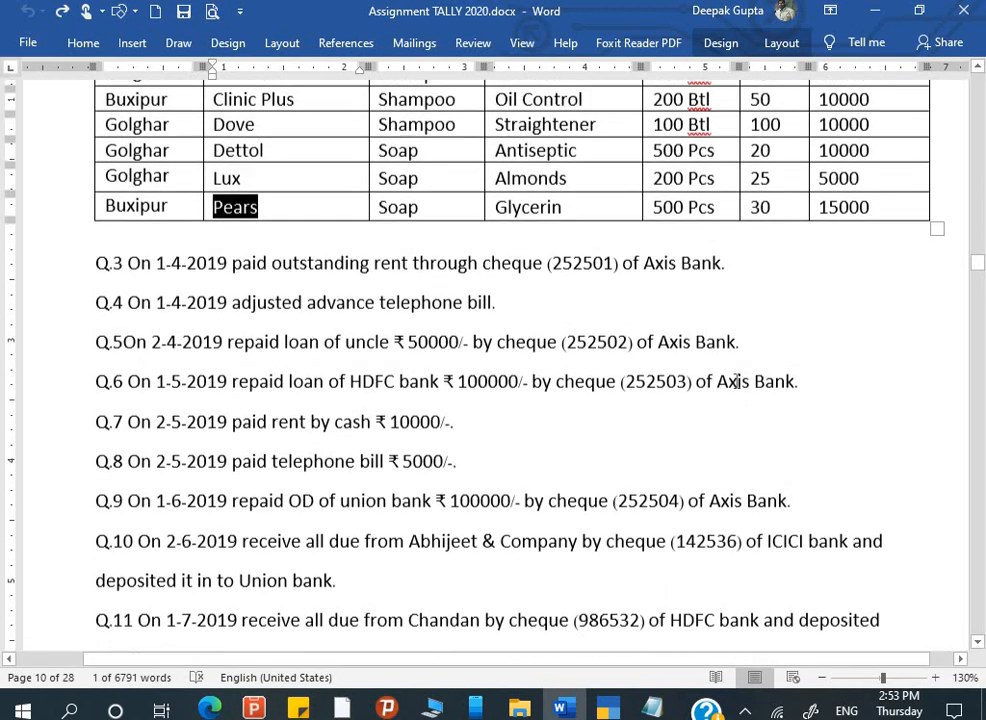
pyautogui.scroll(-3, 737, 381)
pyautogui.scroll(12, 737, 381)
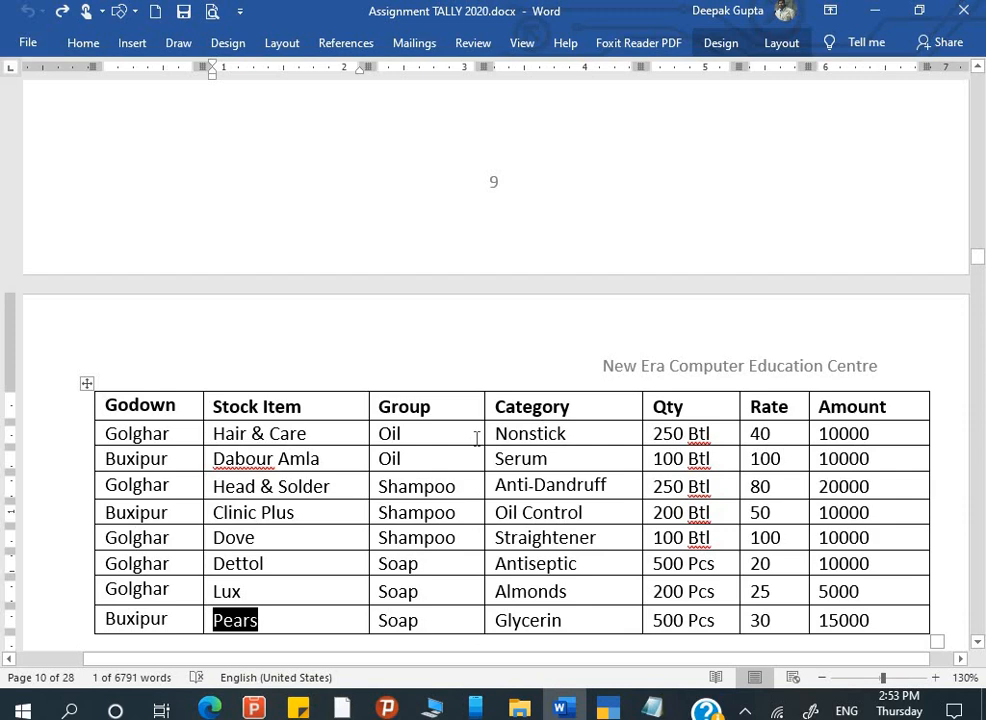
pyautogui.scroll(-6, 477, 438)
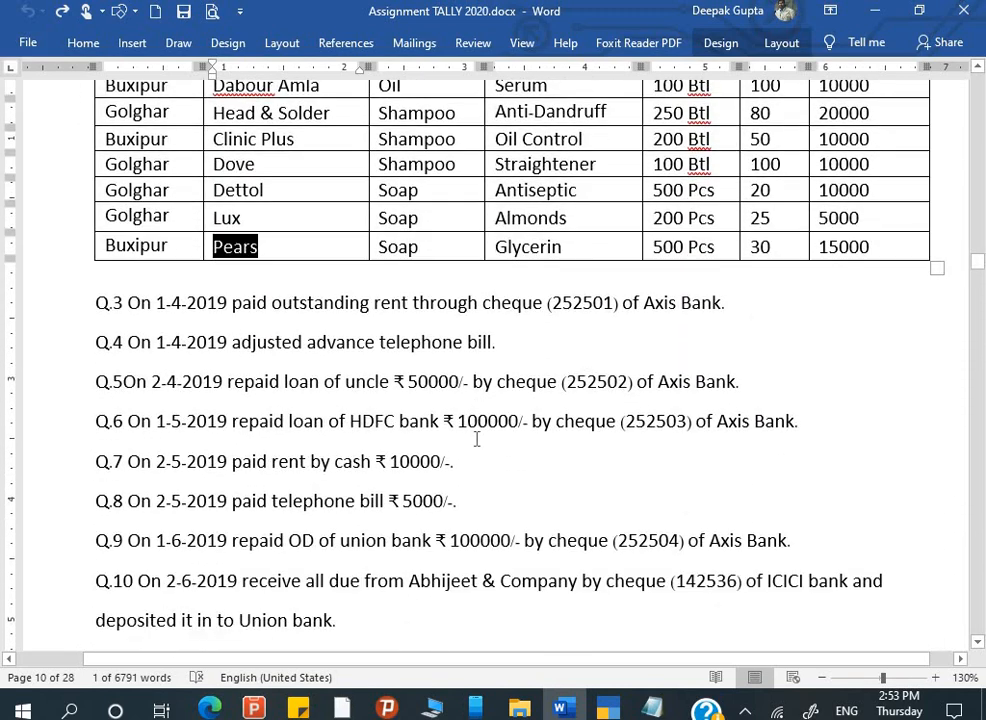
pyautogui.scroll(-4, 477, 438)
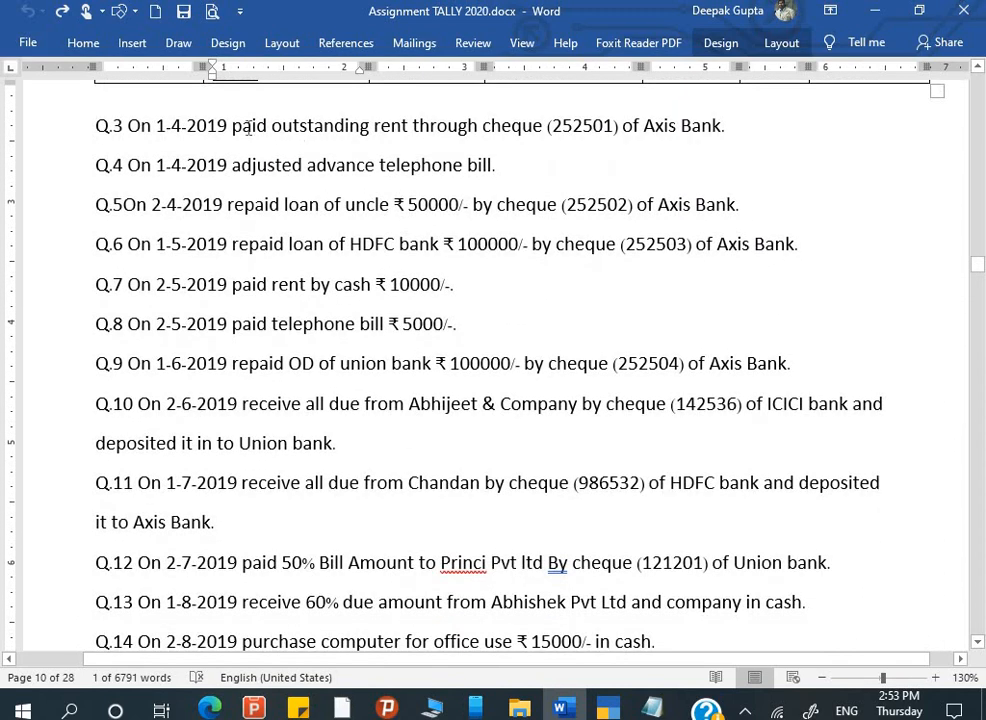
pyautogui.scroll(-1, 297, 137)
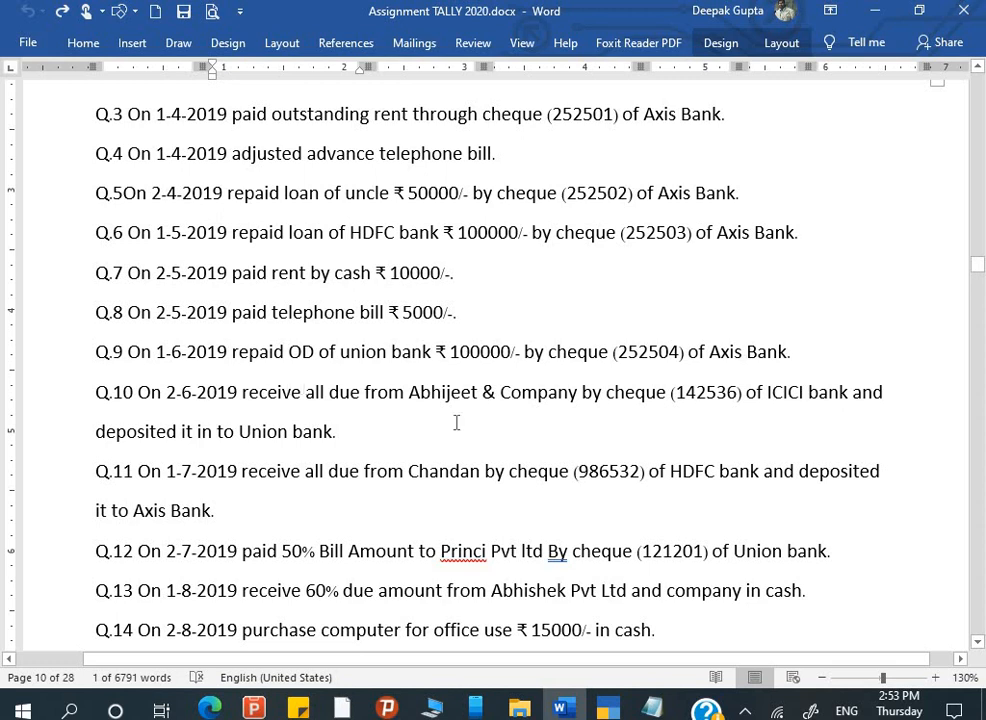
pyautogui.click(795, 536)
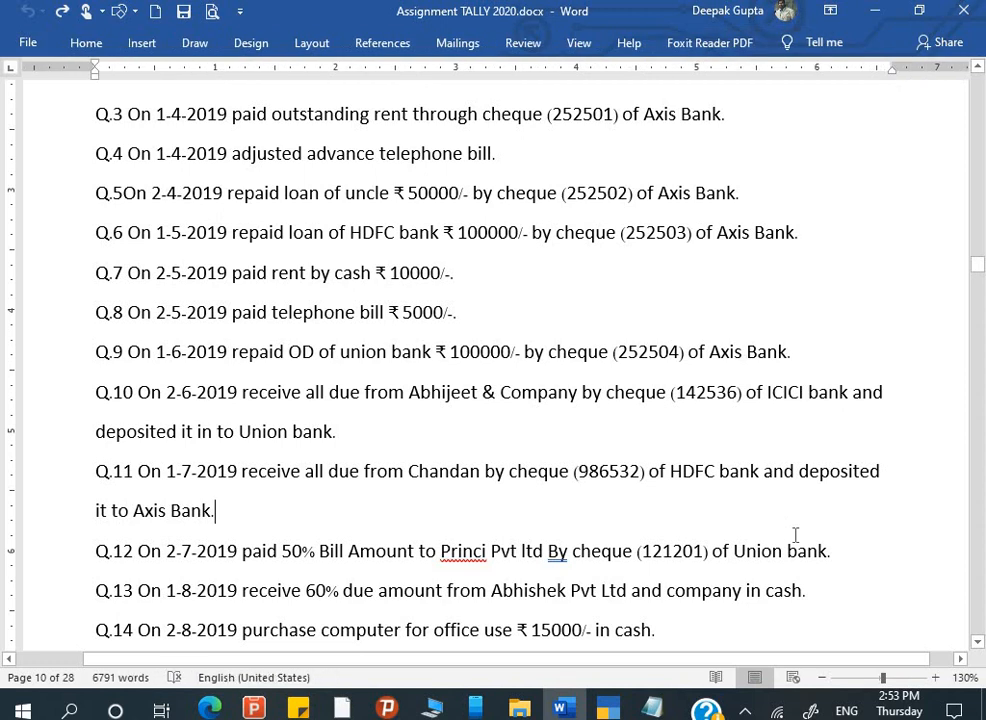
pyautogui.click(482, 470)
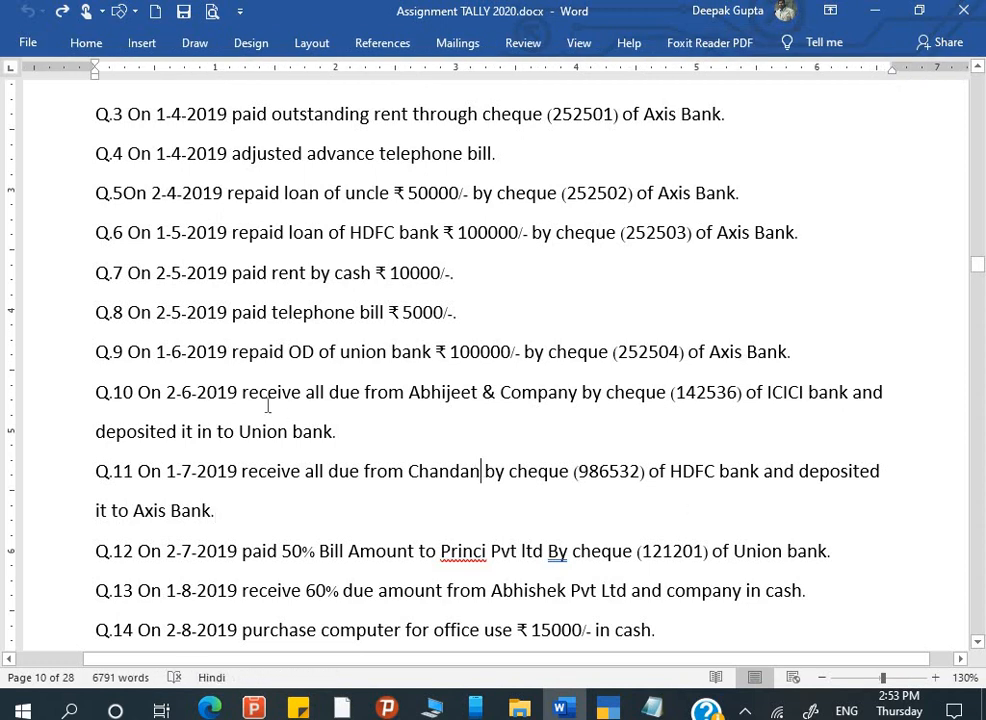
pyautogui.click(301, 404)
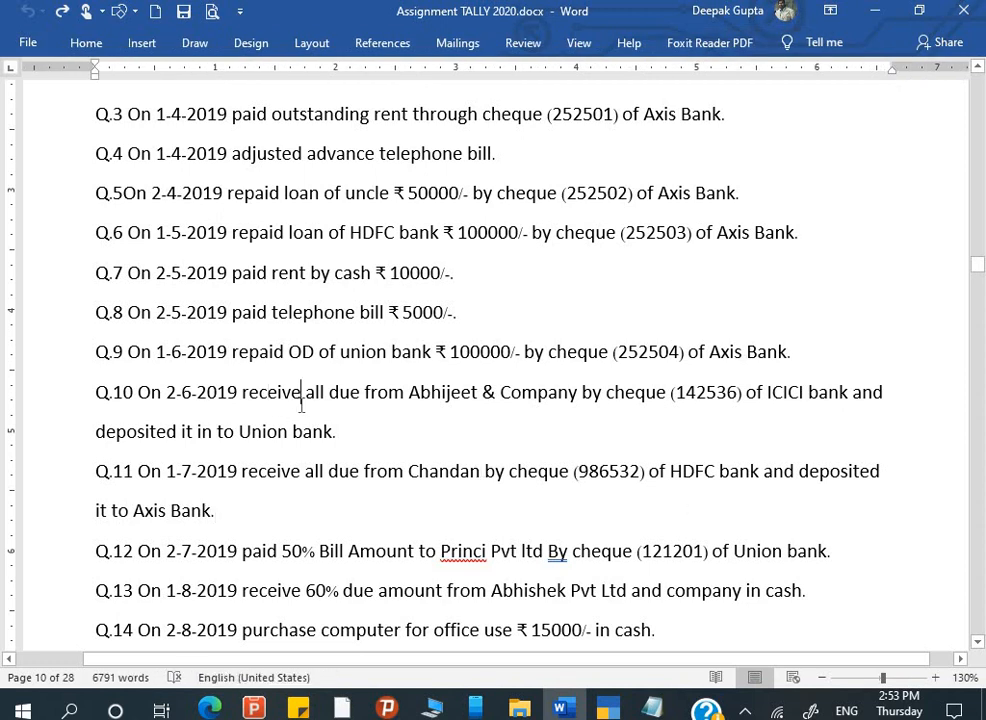